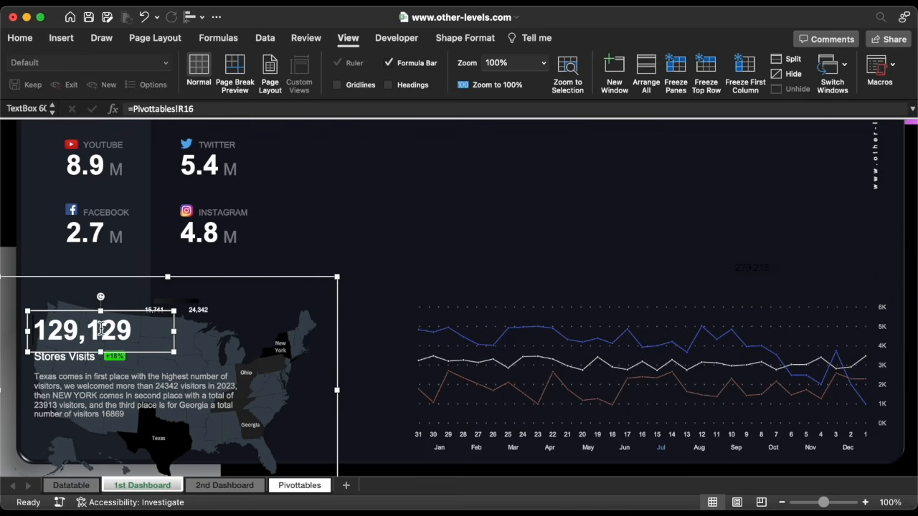
Copy the 129,129 figure's large white formatting onto the 279,275 figure with Format Painter
{"action": "left_click", "coordinate": [21, 38]}
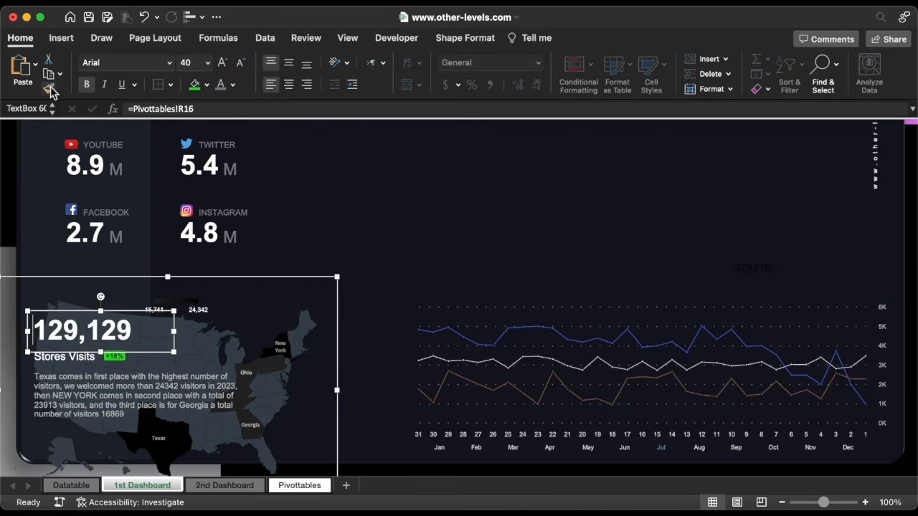
{"action": "left_click", "coordinate": [49, 89]}
{"action": "left_click", "coordinate": [753, 279]}
Nudge 279,275 down and right so it sits beside the line chart
{"action": "key", "text": "Down"}
{"action": "key", "text": "Down"}
{"action": "key", "text": "Down"}
{"action": "key", "text": "Down"}
{"action": "key", "text": "Down"}
{"action": "key", "text": "Down"}
{"action": "key", "text": "Down"}
{"action": "key", "text": "Down"}
{"action": "key", "text": "Down"}
{"action": "key", "text": "Down"}
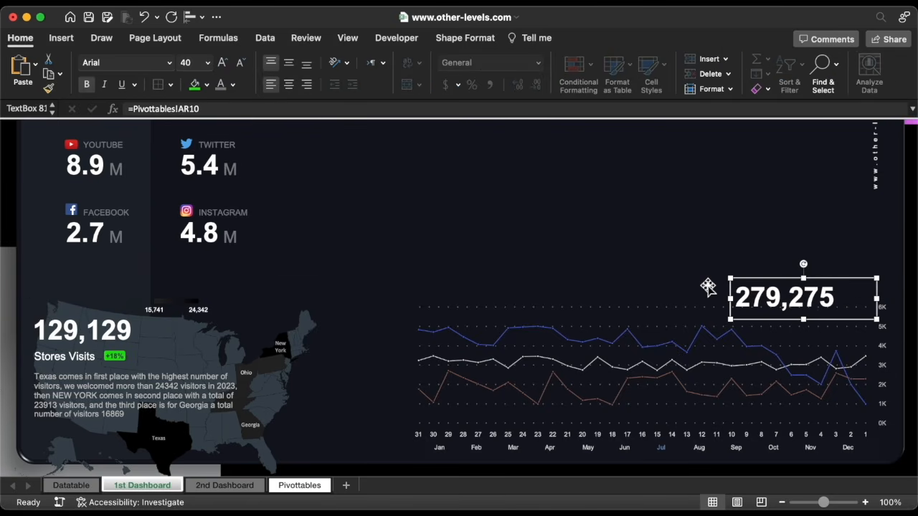
{"action": "key", "text": "Right"}
{"action": "key", "text": "Right"}
{"action": "key", "text": "Right"}
{"action": "key", "text": "Right"}
{"action": "key", "text": "Right"}
{"action": "key", "text": "Right"}
{"action": "key", "text": "Right"}
{"action": "key", "text": "Right"}
{"action": "key", "text": "Right"}
{"action": "key", "text": "Right"}
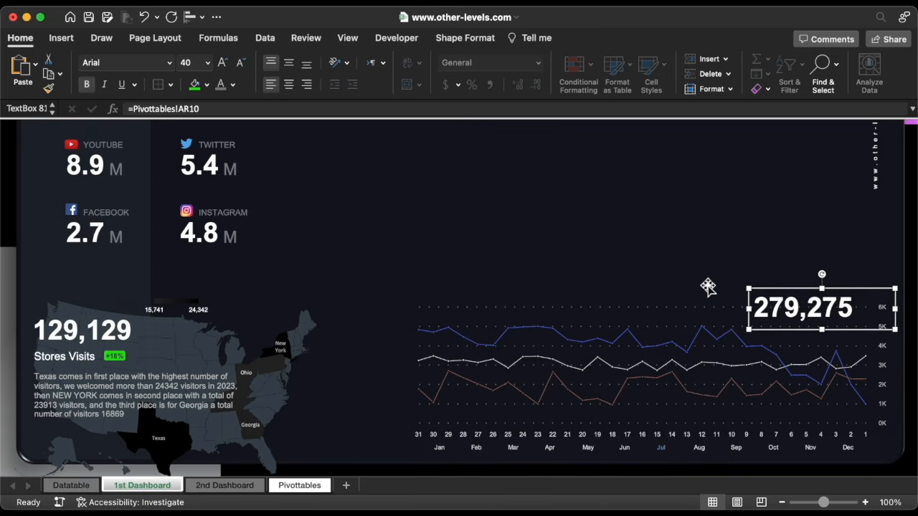
{"action": "left_click", "coordinate": [120, 357]}
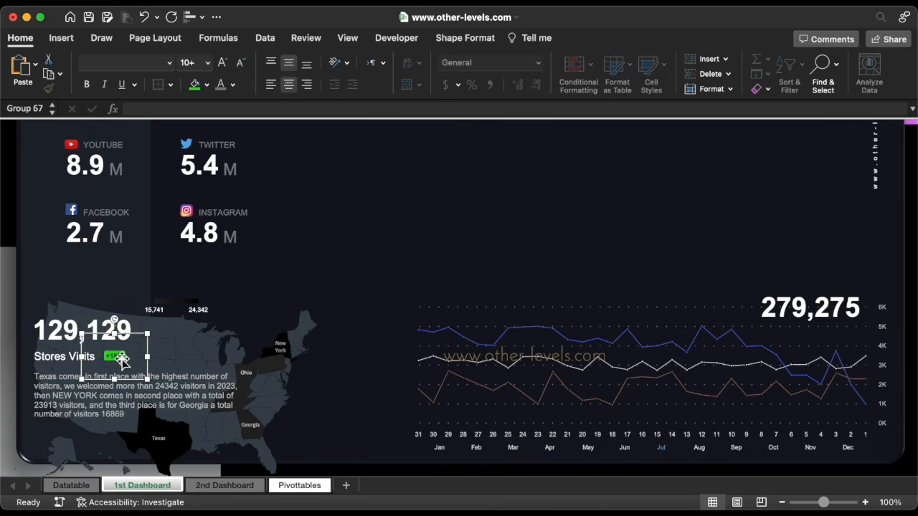
Duplicate the +18% badge above 279,275 and link its text to Pivottables!AR11
{"action": "key", "text": "super+d"}
{"action": "left_click_drag", "start_coordinate": [123, 363], "coordinate": [838, 274]}
{"action": "left_click", "coordinate": [838, 286]}
{"action": "left_click", "coordinate": [304, 109]}
{"action": "key", "text": "BackSpace"}
{"action": "key", "text": "BackSpace"}
{"action": "key", "text": "BackSpace"}
{"action": "key", "text": "BackSpace"}
{"action": "key", "text": "BackSpace"}
{"action": "key", "text": "BackSpace"}
{"action": "key", "text": "BackSpace"}
{"action": "key", "text": "BackSpace"}
{"action": "key", "text": "BackSpace"}
{"action": "key", "text": "BackSpace"}
{"action": "key", "text": "BackSpace"}
{"action": "key", "text": "BackSpace"}
{"action": "key", "text": "BackSpace"}
{"action": "key", "text": "BackSpace"}
{"action": "key", "text": "BackSpace"}
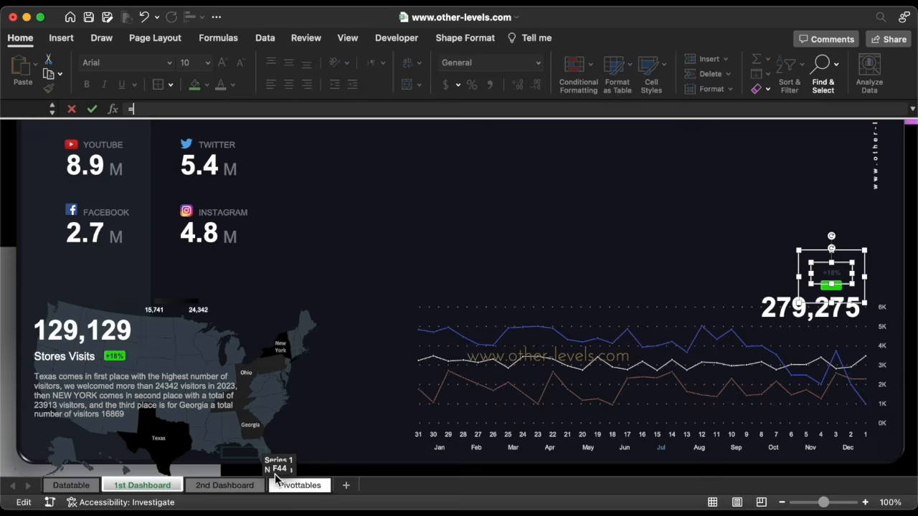
{"action": "left_click", "coordinate": [299, 486]}
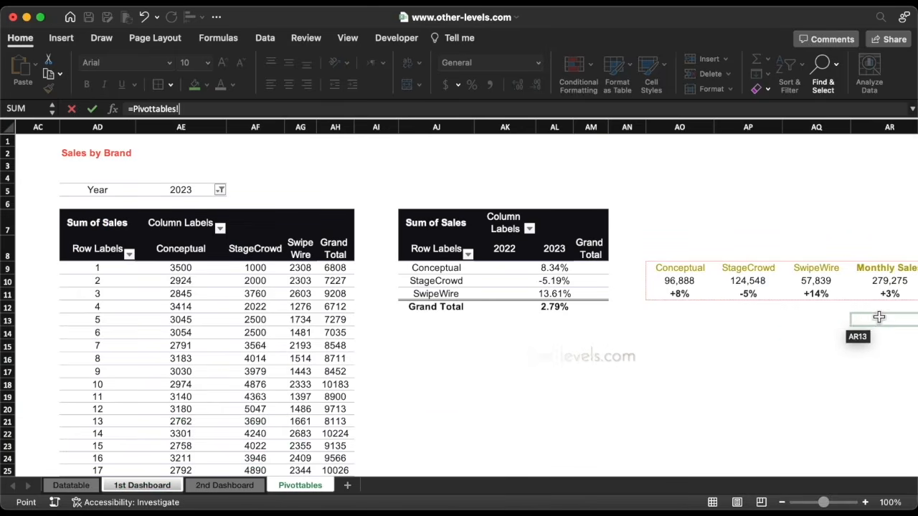
{"action": "left_click", "coordinate": [889, 295]}
{"action": "key", "text": "Return"}
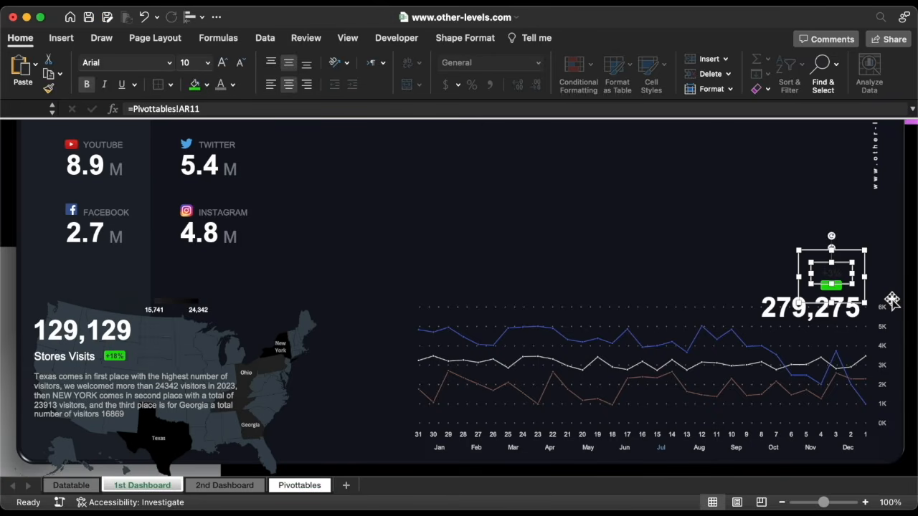
Make the copied badge's +3% text white
{"action": "left_click", "coordinate": [234, 85]}
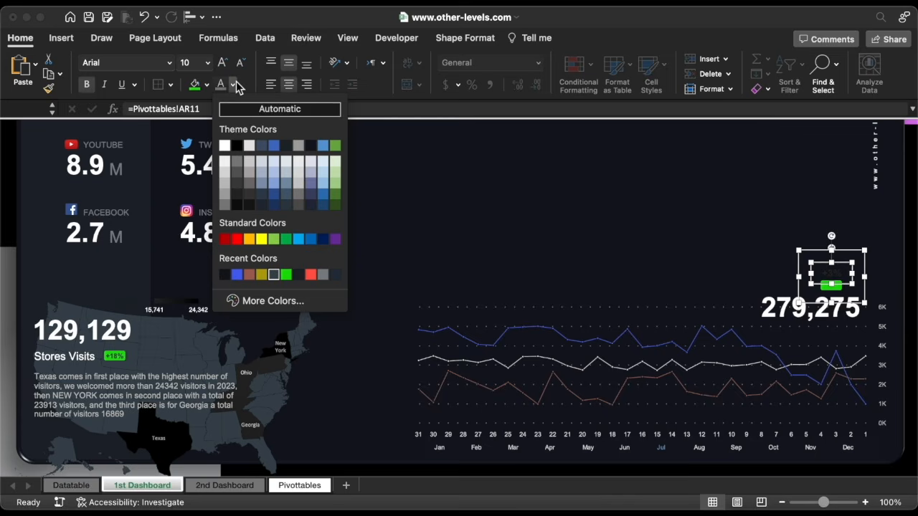
{"action": "left_click", "coordinate": [225, 145]}
{"action": "left_click", "coordinate": [832, 289]}
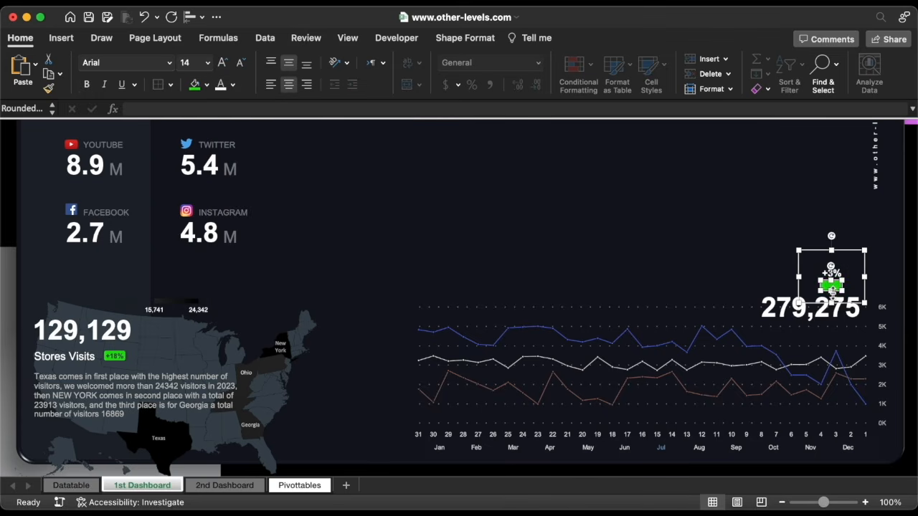
Fill the +3% badge with custom grey 525664 and adjust its width
{"action": "left_click", "coordinate": [207, 85]}
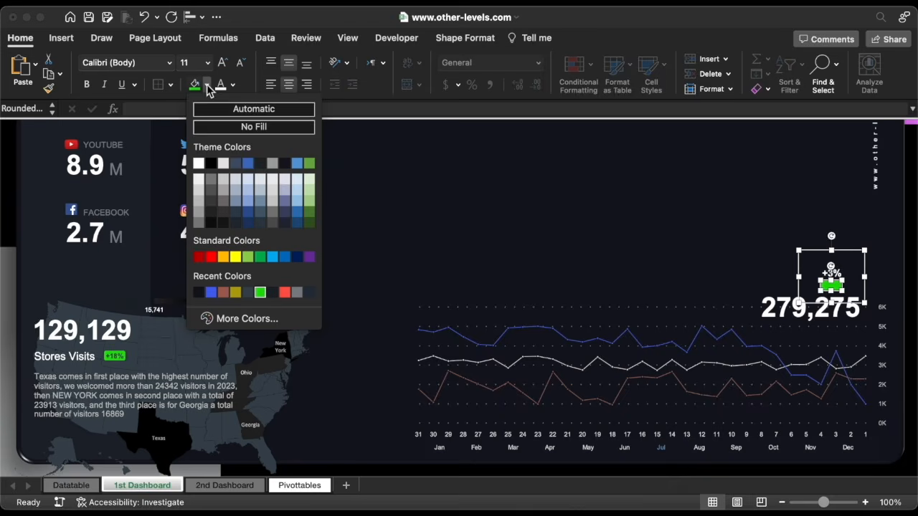
{"action": "left_click", "coordinate": [261, 318]}
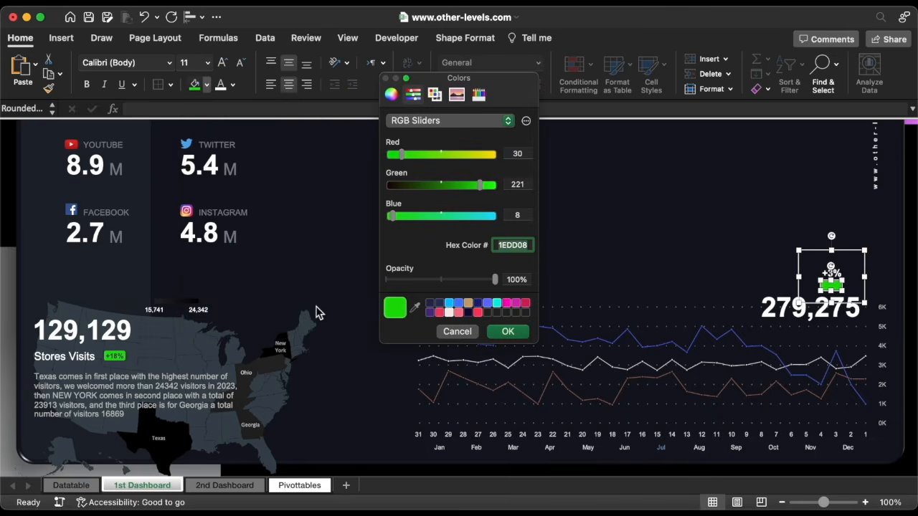
{"action": "type", "text": "525664"}
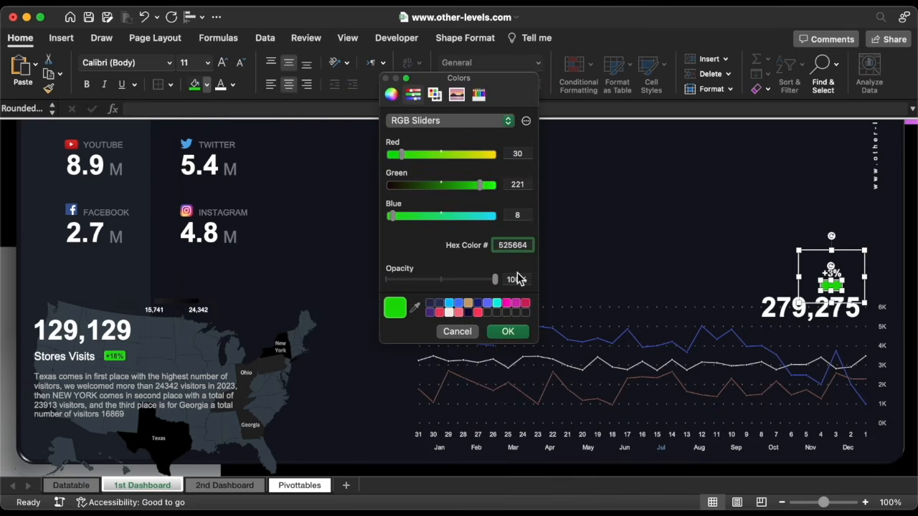
{"action": "left_click", "coordinate": [508, 332]}
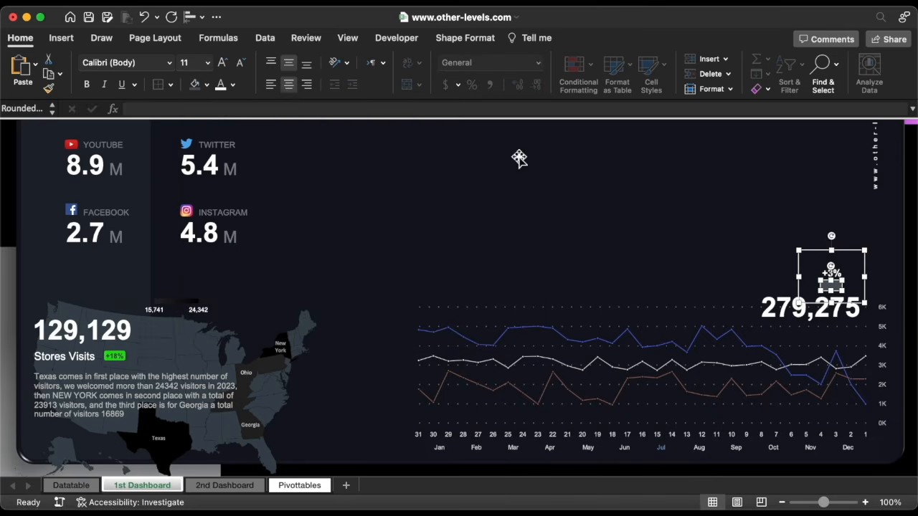
{"action": "left_click", "coordinate": [470, 44]}
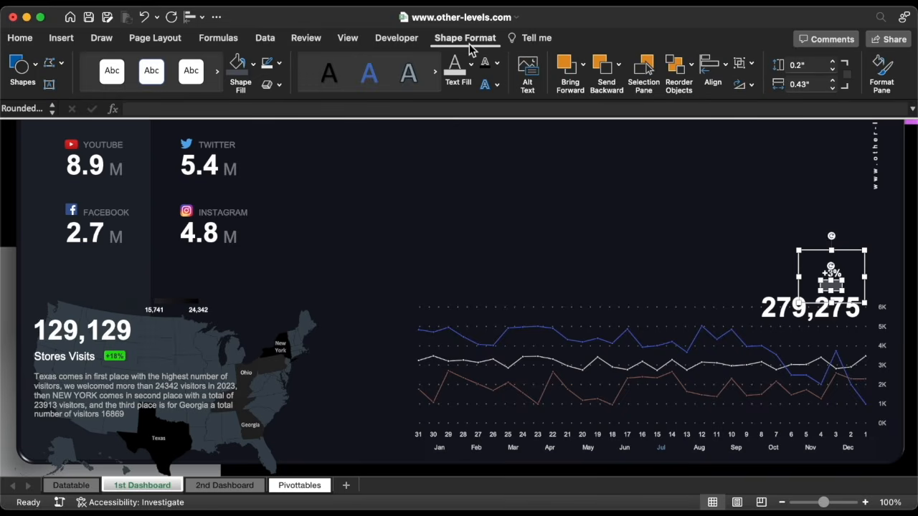
{"action": "left_click", "coordinate": [805, 84]}
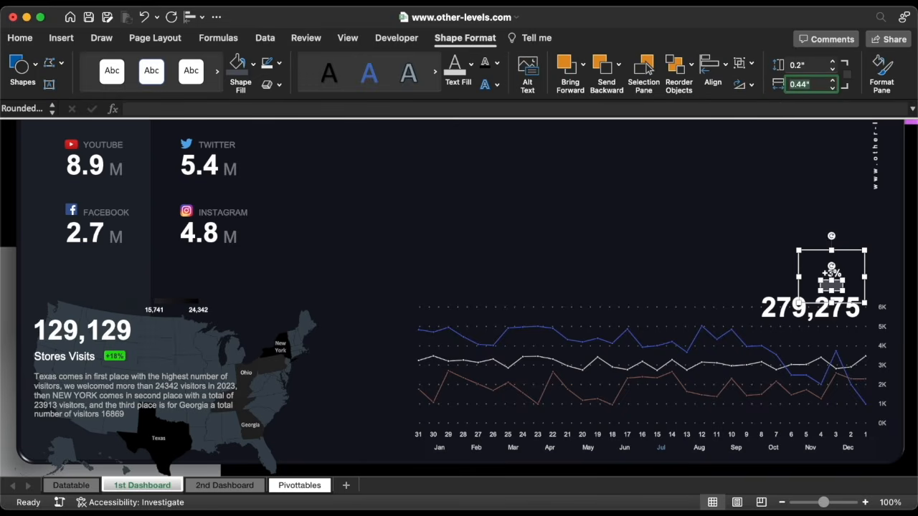
Centre the +3% label horizontally and vertically within the badge
{"action": "left_click", "coordinate": [828, 281]}
{"action": "left_click", "coordinate": [191, 18]}
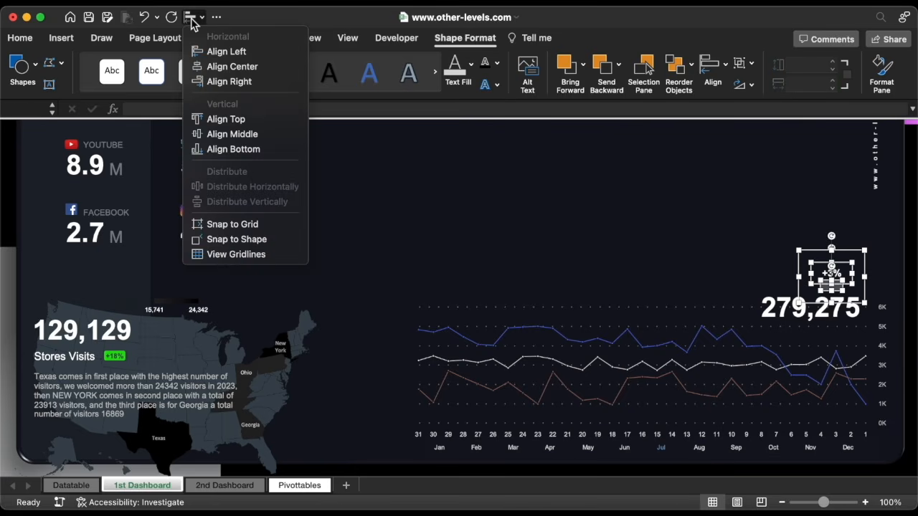
{"action": "left_click", "coordinate": [216, 69]}
{"action": "left_click", "coordinate": [191, 17]}
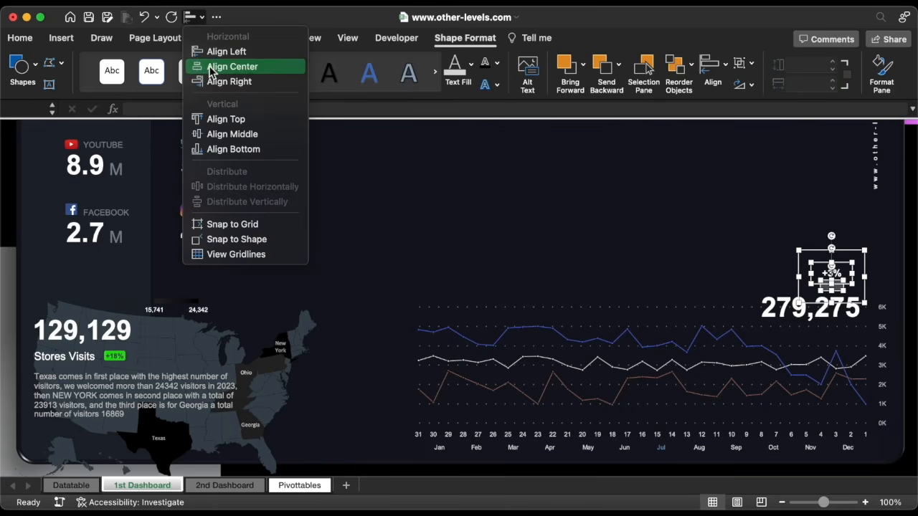
{"action": "left_click", "coordinate": [231, 136]}
{"action": "left_click", "coordinate": [20, 37]}
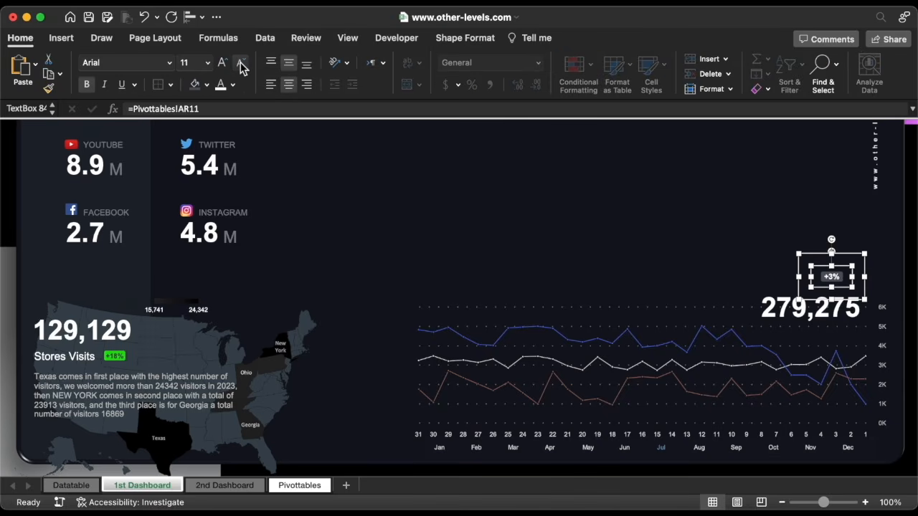
Move the +3% badge closer to 279,275 and copy the Stores Visits caption above it
{"action": "left_click_drag", "start_coordinate": [848, 252], "coordinate": [846, 261]}
{"action": "left_click", "coordinate": [78, 349]}
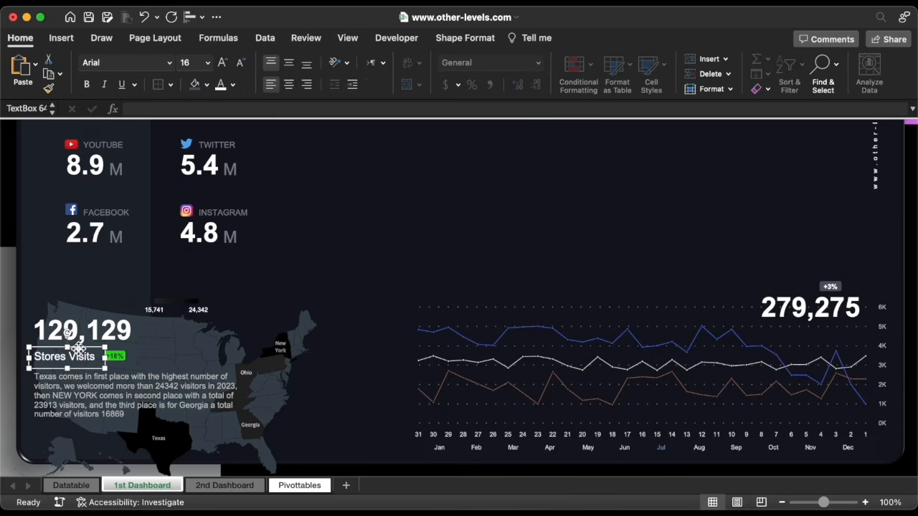
{"action": "left_click_drag", "start_coordinate": [79, 351], "coordinate": [794, 294]}
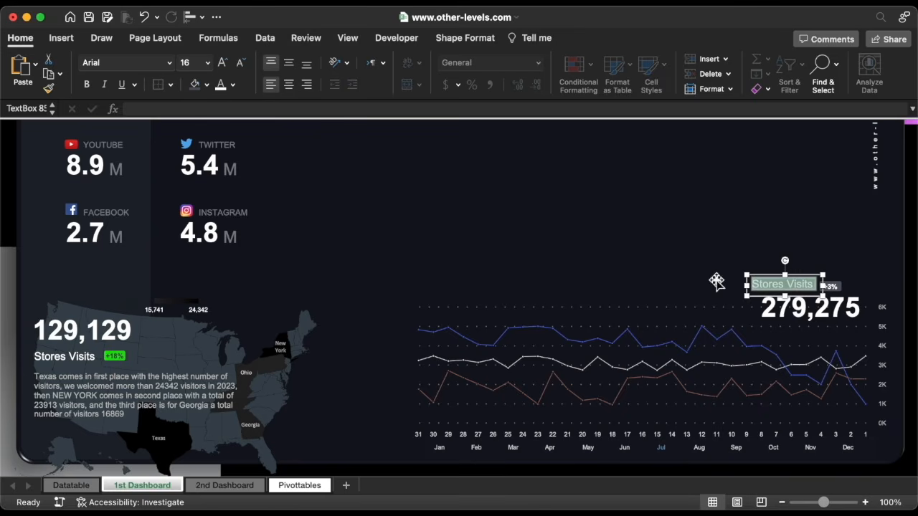
Retype the caption as 'Monthly Sales' in smaller grey text
{"action": "type", "text": "Monthly Sales"}
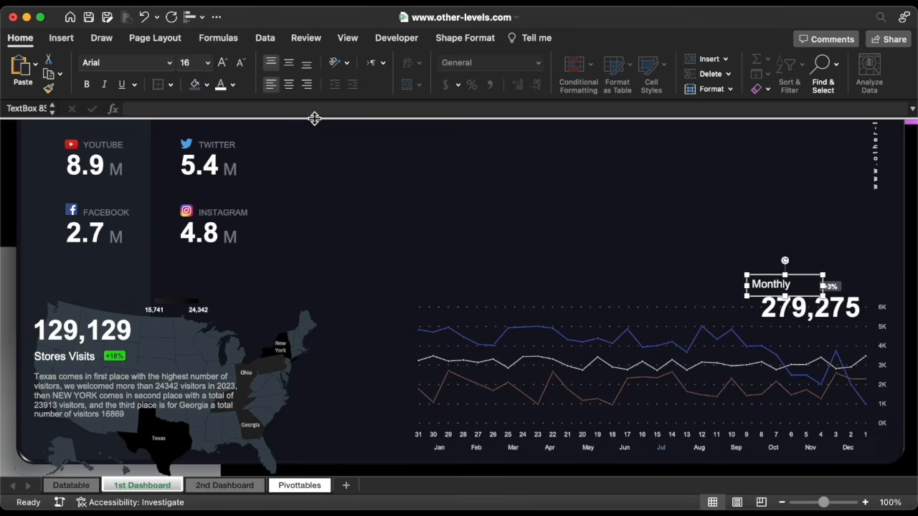
{"action": "left_click", "coordinate": [241, 63]}
{"action": "left_click", "coordinate": [233, 85]}
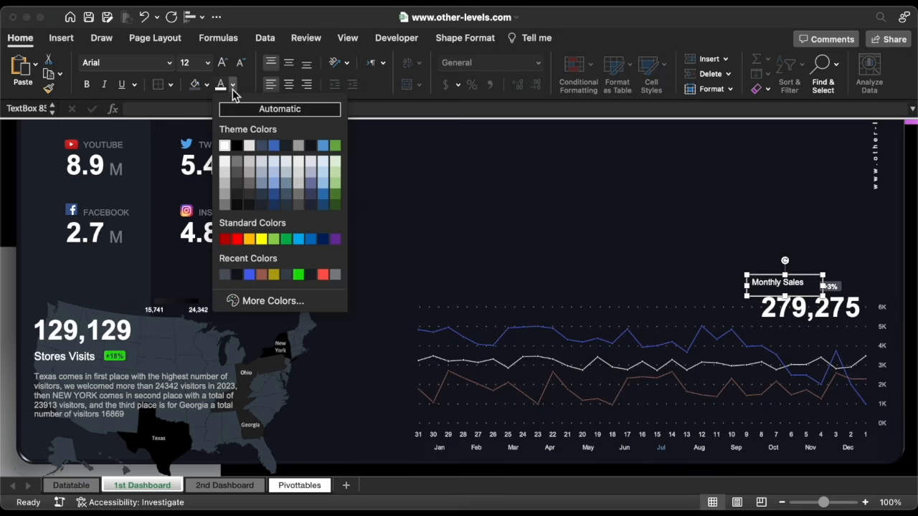
{"action": "left_click", "coordinate": [226, 185]}
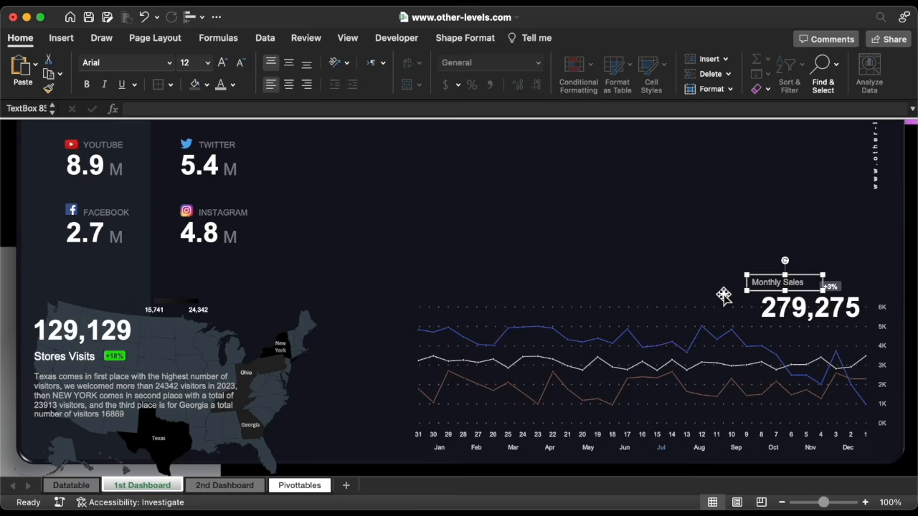
Nudge the Monthly Sales caption into place beside the +3% badge
{"action": "key", "text": "Down"}
{"action": "key", "text": "Down"}
{"action": "key", "text": "Down"}
{"action": "key", "text": "Right"}
{"action": "key", "text": "Right"}
{"action": "key", "text": "Right"}
{"action": "key", "text": "Up"}
{"action": "key", "text": "Right"}
{"action": "key", "text": "Right"}
{"action": "key", "text": "Escape"}
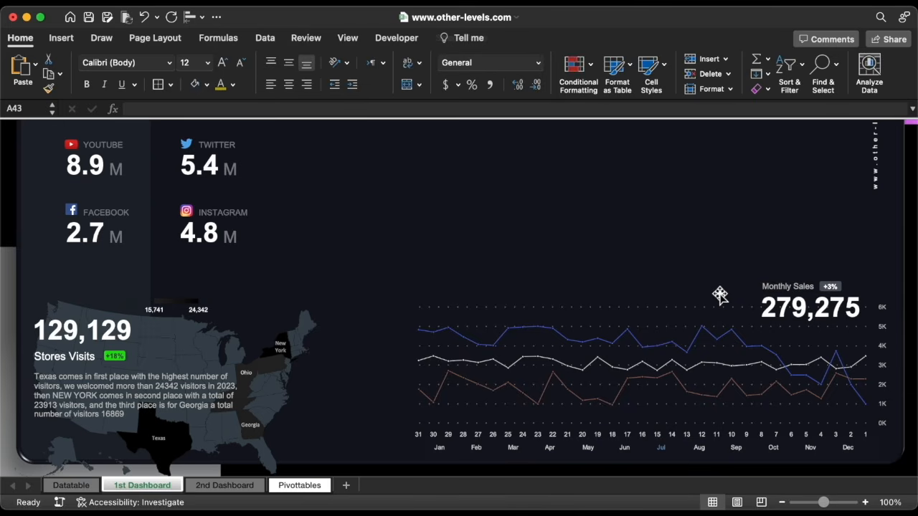
Draw a rectangle over the left part of the line chart
{"action": "left_click", "coordinate": [62, 38]}
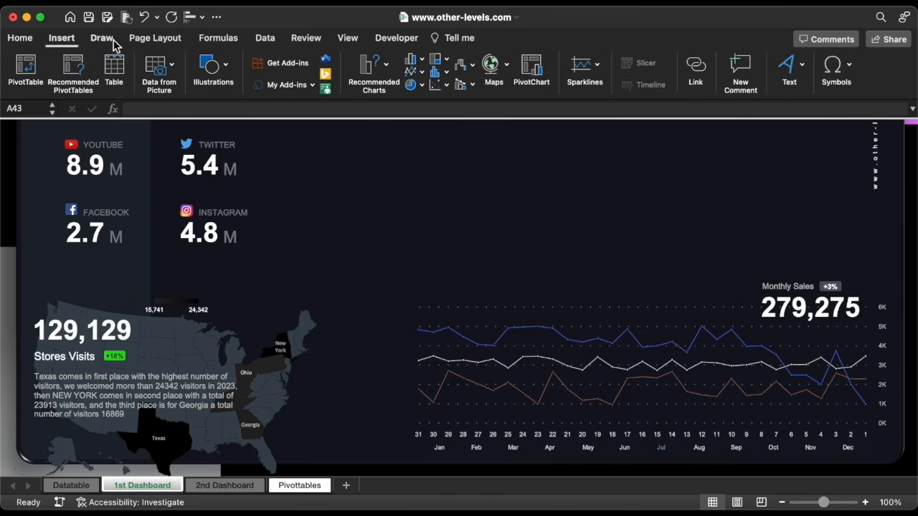
{"action": "left_click", "coordinate": [213, 72]}
{"action": "left_click", "coordinate": [161, 109]}
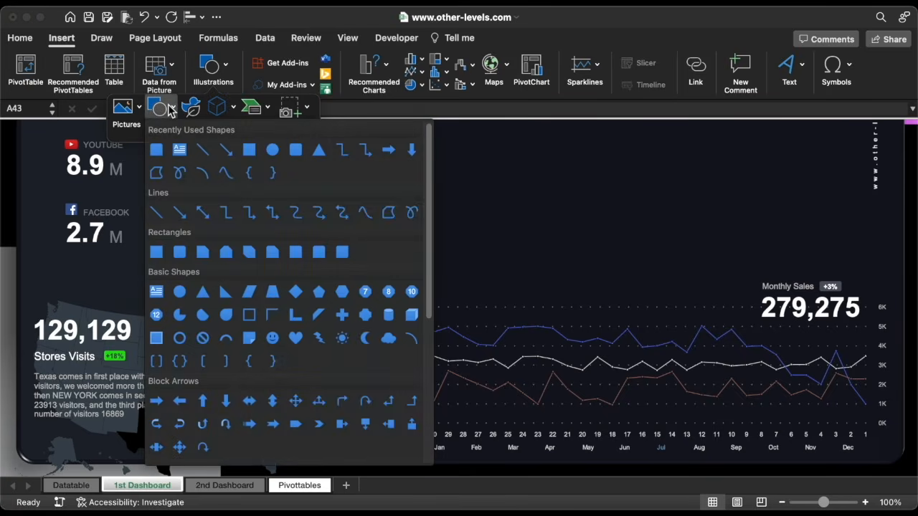
{"action": "left_click", "coordinate": [248, 148]}
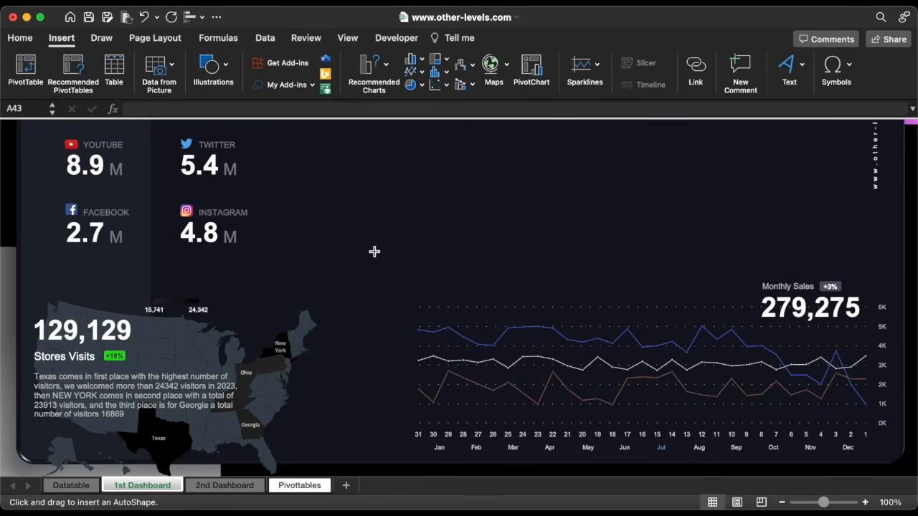
{"action": "left_click_drag", "start_coordinate": [393, 295], "coordinate": [508, 428]}
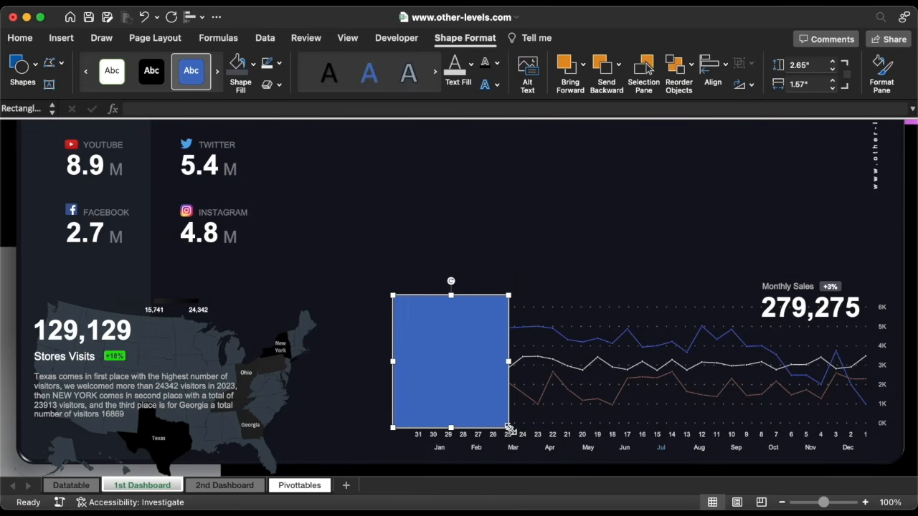
Give the rectangle a horizontal 0° linear gradient fill starting from black
{"action": "left_click", "coordinate": [881, 79]}
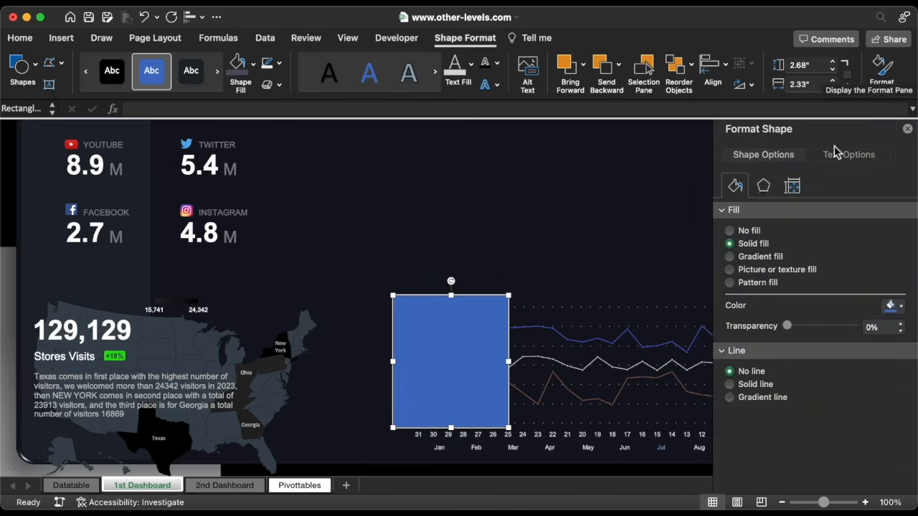
{"action": "left_click", "coordinate": [759, 258]}
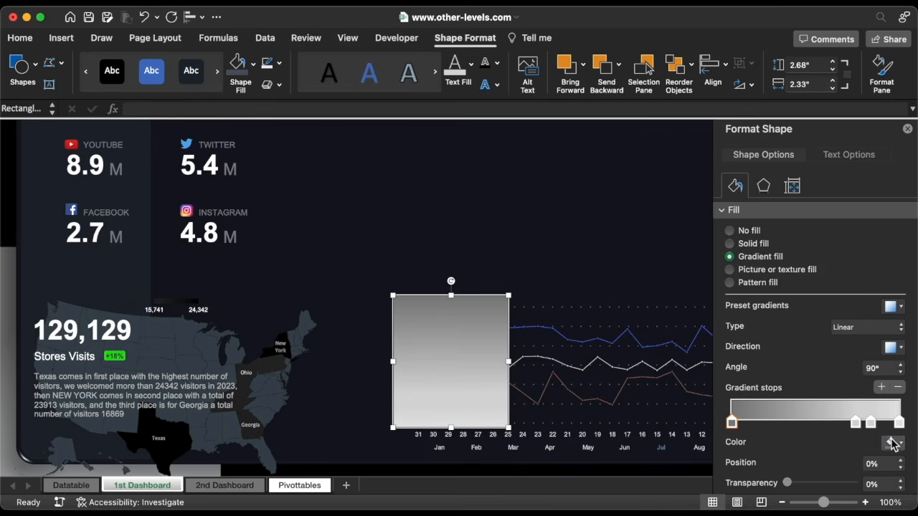
{"action": "left_click", "coordinate": [893, 443]}
{"action": "left_click", "coordinate": [803, 396]}
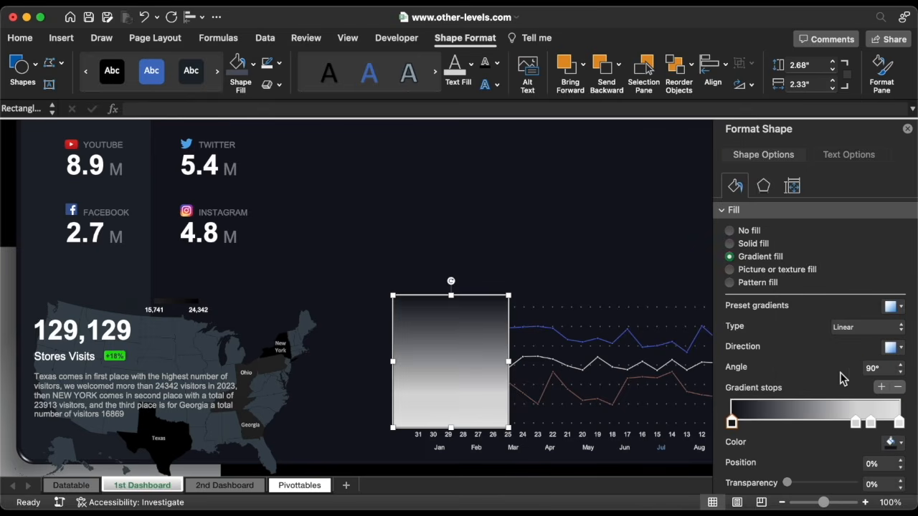
{"action": "left_click", "coordinate": [890, 347]}
{"action": "left_click", "coordinate": [871, 375]}
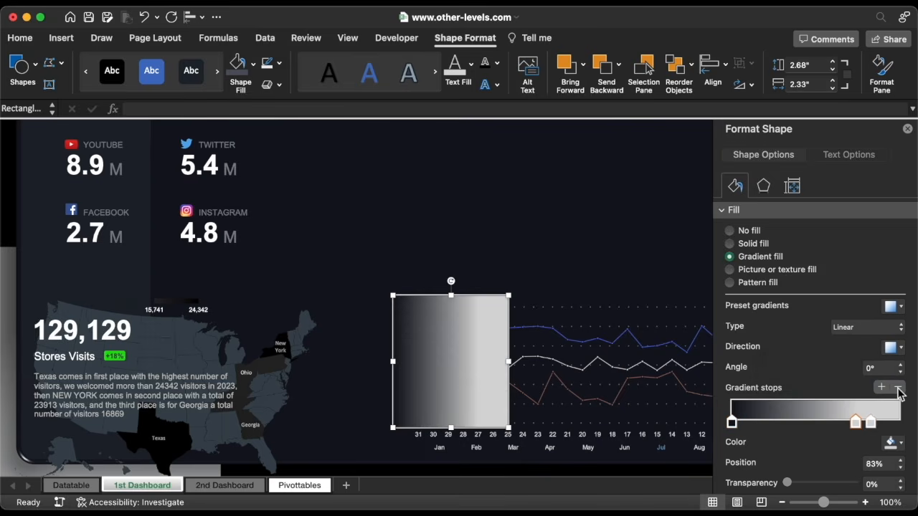
Set the dark end stop at 85% with 100% transparency, the start stop at 20%
{"action": "left_click", "coordinate": [901, 460]}
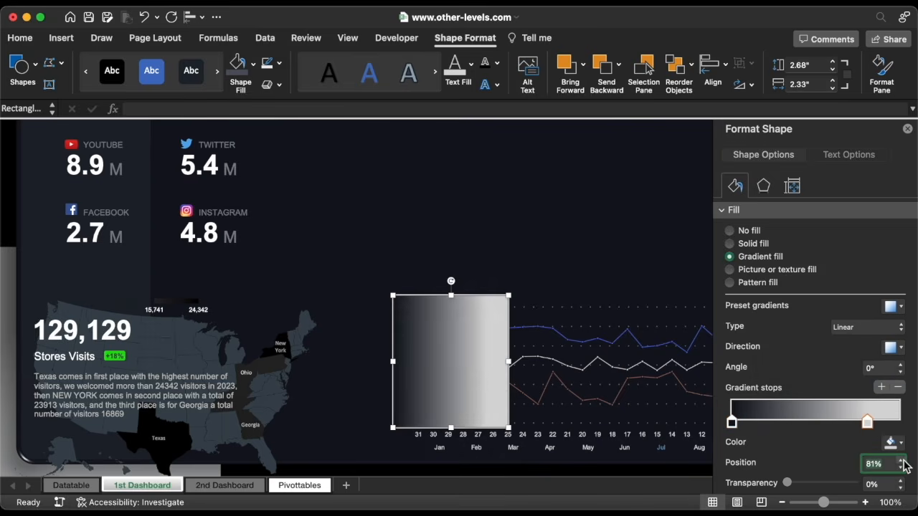
{"action": "left_click", "coordinate": [902, 461]}
{"action": "left_click", "coordinate": [902, 461]}
{"action": "left_click", "coordinate": [891, 442]}
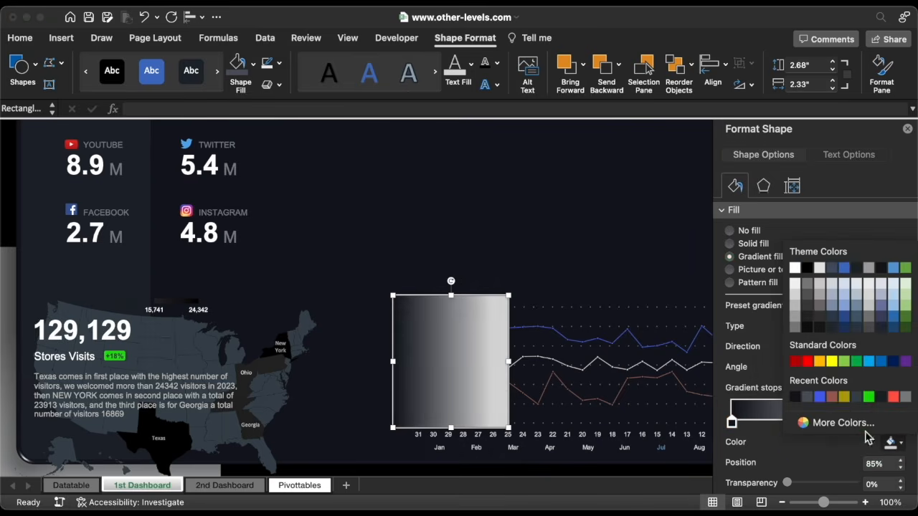
{"action": "left_click", "coordinate": [795, 400]}
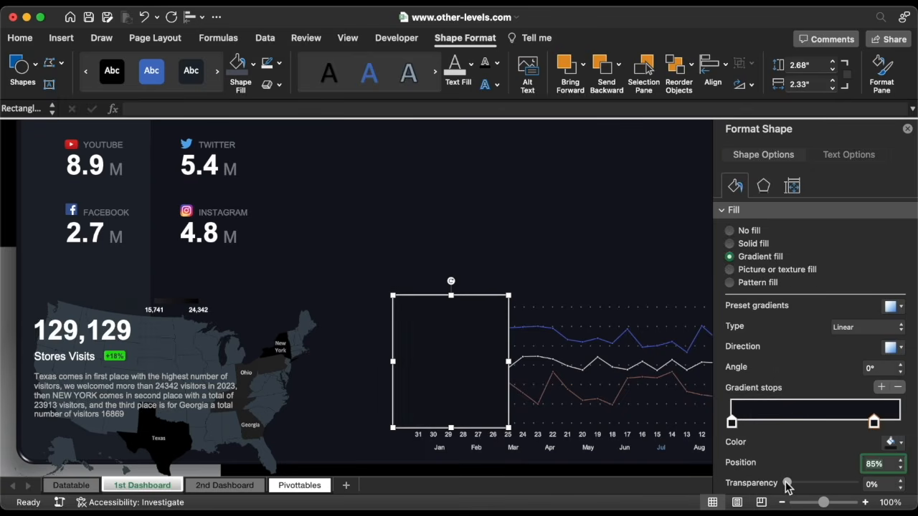
{"action": "left_click_drag", "start_coordinate": [786, 485], "coordinate": [870, 485]}
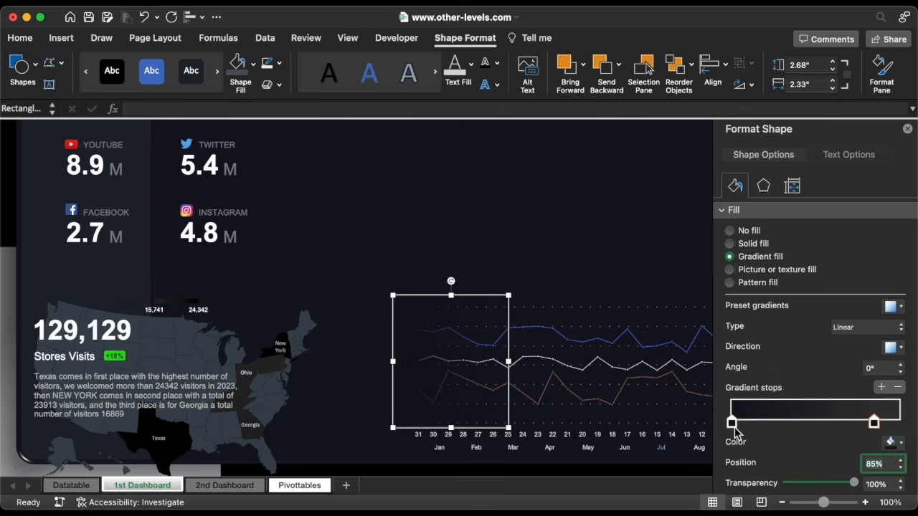
{"action": "left_click", "coordinate": [733, 425]}
{"action": "left_click", "coordinate": [901, 483]}
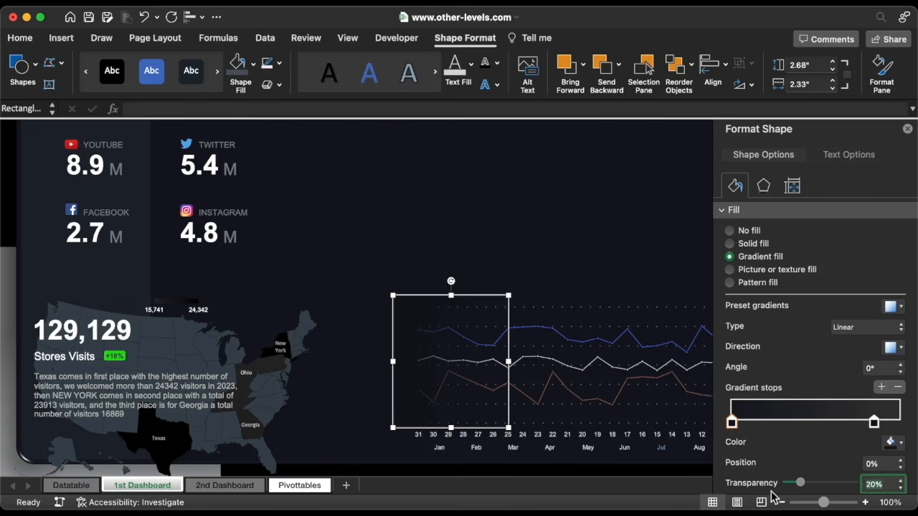
Narrow the fade rectangle from its left side and close the Format Shape pane
{"action": "left_click_drag", "start_coordinate": [393, 361], "coordinate": [415, 362]}
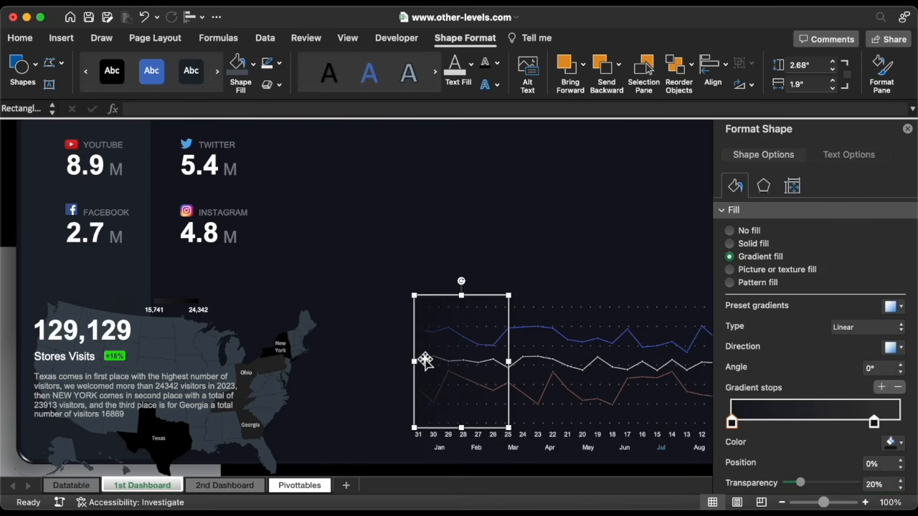
{"action": "left_click", "coordinate": [706, 193]}
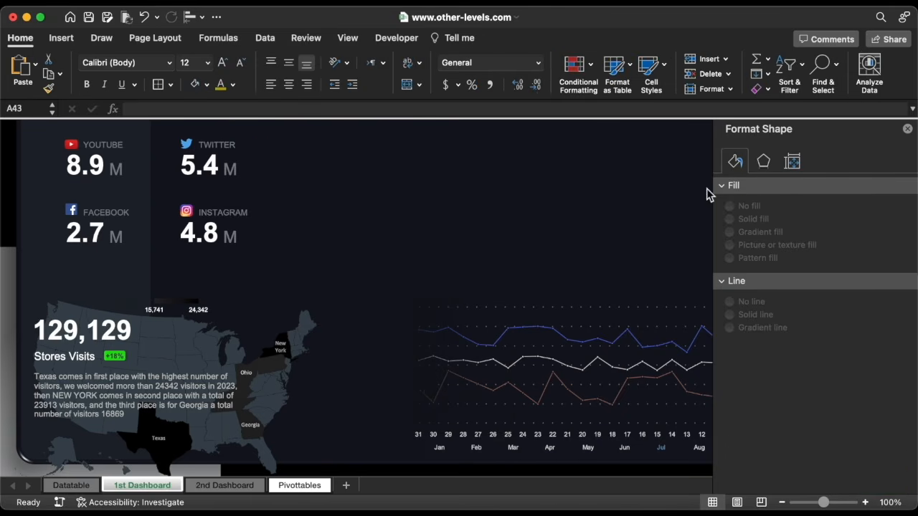
{"action": "left_click", "coordinate": [908, 129]}
{"action": "left_click", "coordinate": [63, 38]}
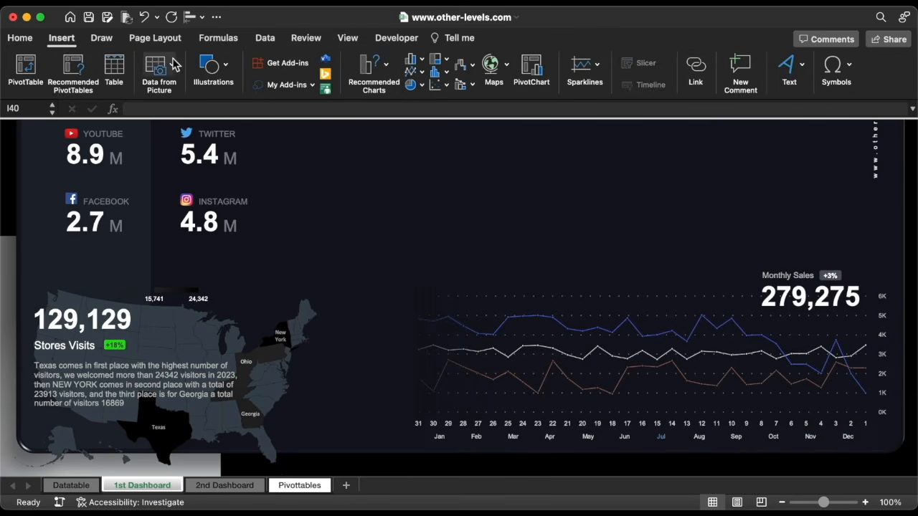
{"action": "left_click", "coordinate": [213, 68]}
Draw a rounded rectangle left of the line chart sized 2" wide by 0.7" high
{"action": "left_click", "coordinate": [159, 108]}
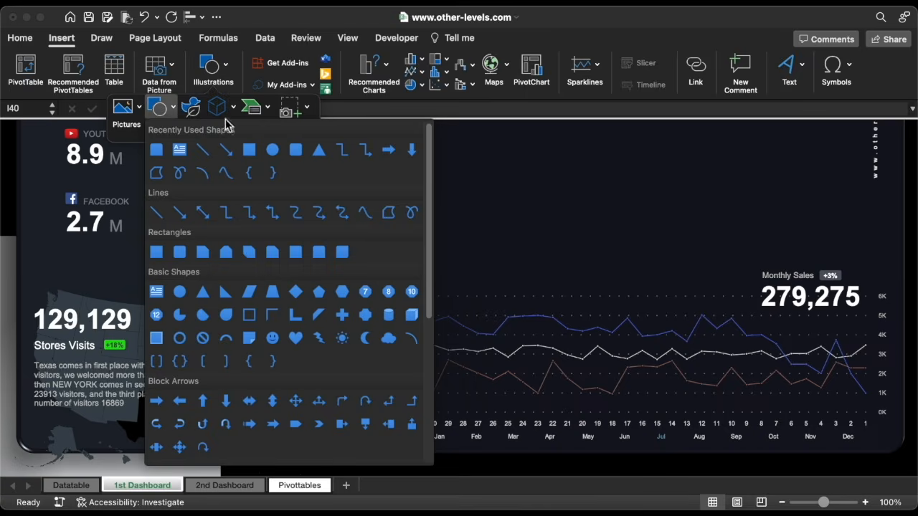
{"action": "left_click", "coordinate": [295, 149]}
{"action": "left_click_drag", "start_coordinate": [352, 304], "coordinate": [422, 326]}
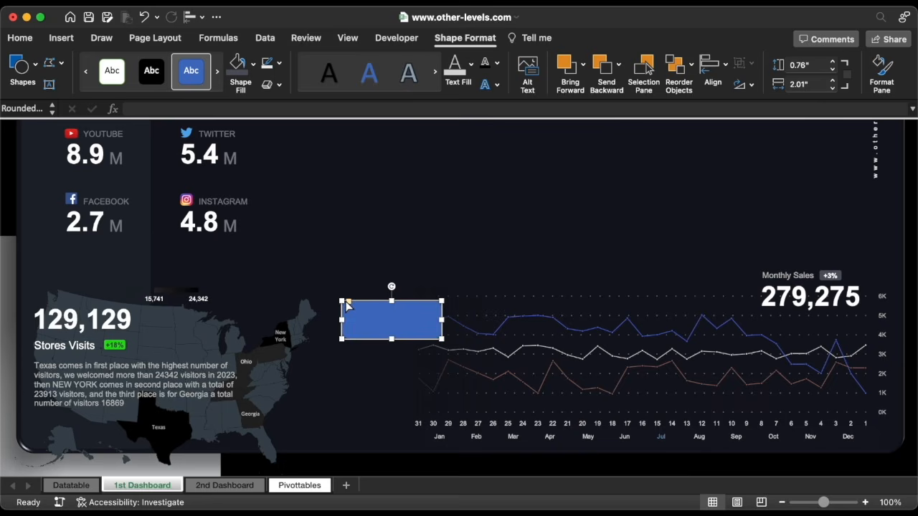
{"action": "left_click_drag", "start_coordinate": [347, 306], "coordinate": [351, 304]}
{"action": "left_click", "coordinate": [832, 89]}
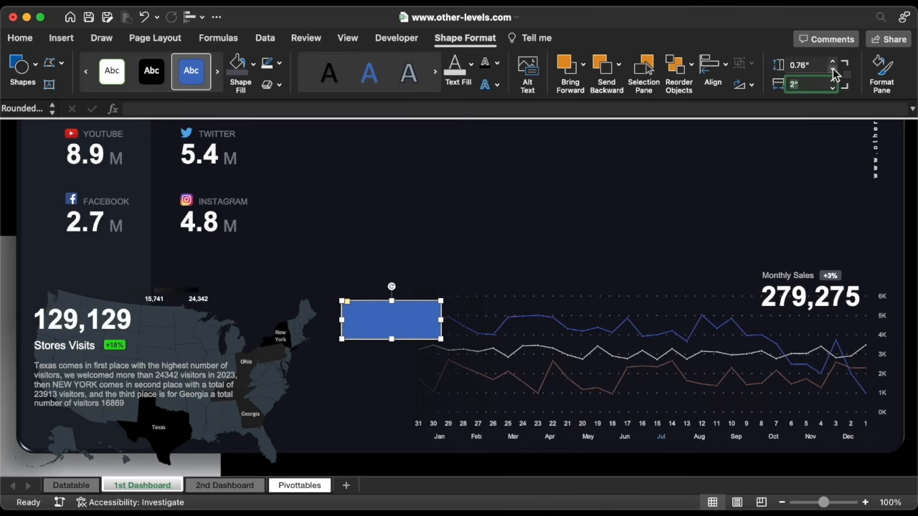
{"action": "left_click", "coordinate": [833, 68]}
Copy it into a stack of three, distribute them vertically, and remove their outlines
{"action": "left_click_drag", "start_coordinate": [413, 319], "coordinate": [413, 393]}
{"action": "left_click", "coordinate": [423, 363], "text": "shift"}
{"action": "left_click", "coordinate": [416, 323], "text": "shift"}
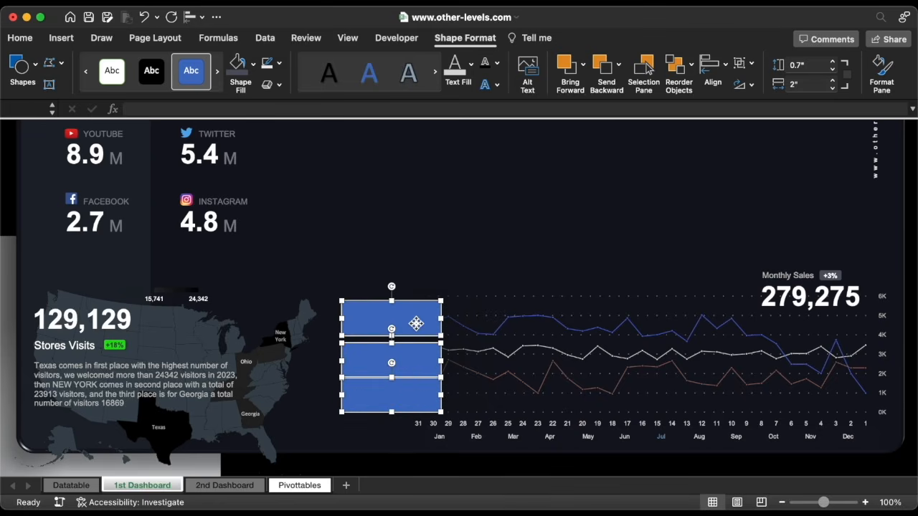
{"action": "left_click", "coordinate": [189, 21]}
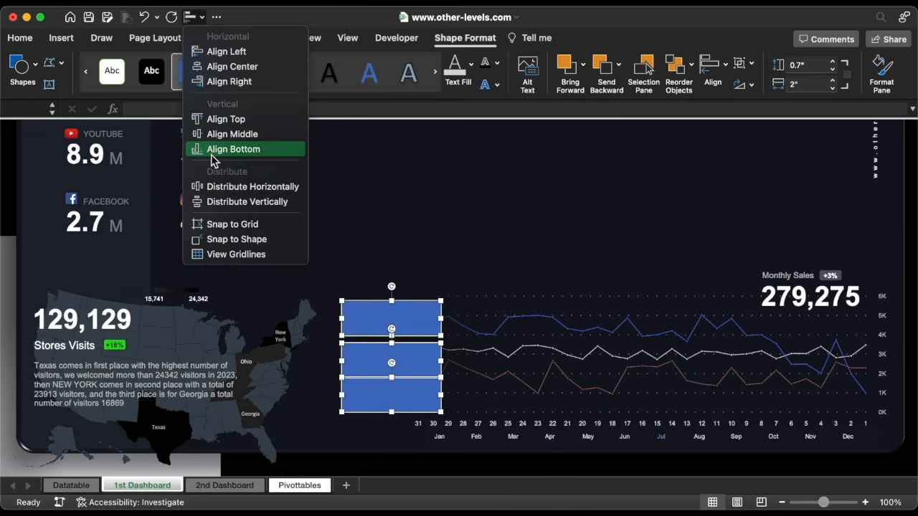
{"action": "left_click", "coordinate": [208, 203]}
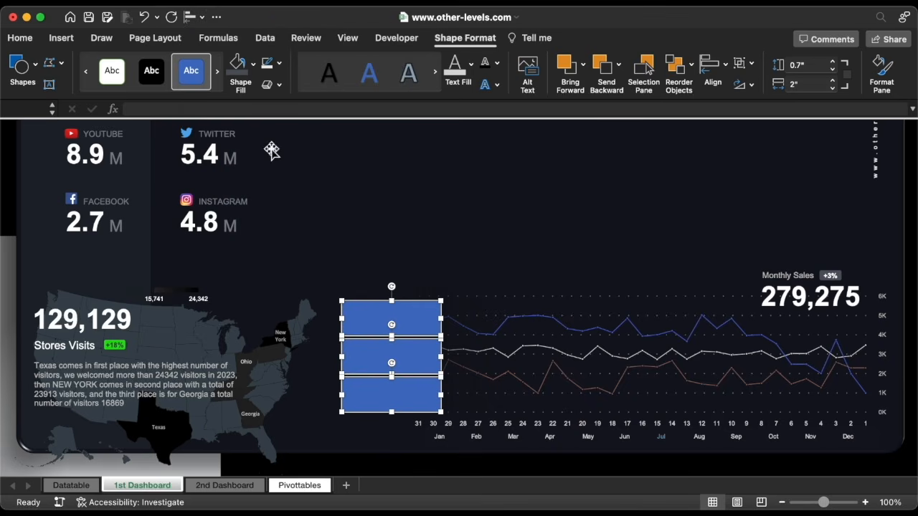
{"action": "left_click", "coordinate": [279, 64]}
{"action": "left_click", "coordinate": [287, 107]}
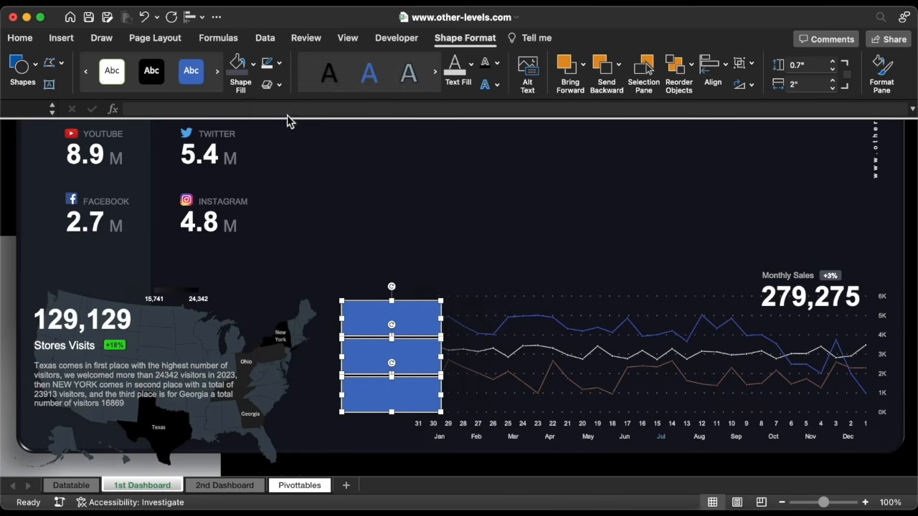
Group the three bars, fill them dark #28333C, and copy Monthly Sales into the top bar
{"action": "right_click", "coordinate": [371, 323]}
{"action": "mouse_move", "coordinate": [502, 325]}
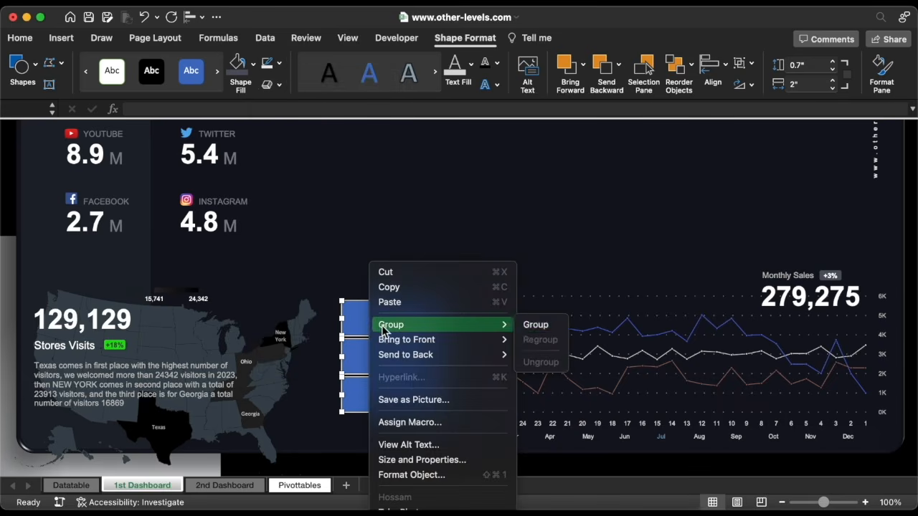
{"action": "left_click", "coordinate": [532, 326]}
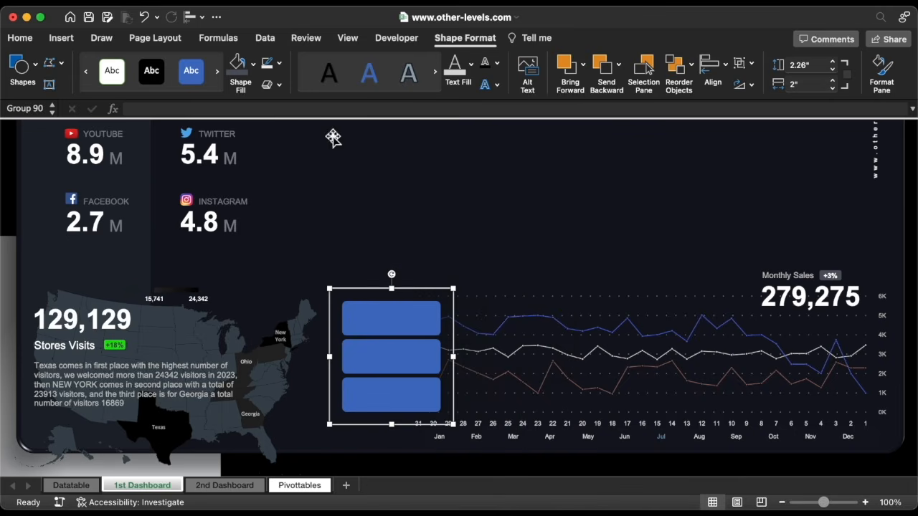
{"action": "left_click", "coordinate": [256, 64]}
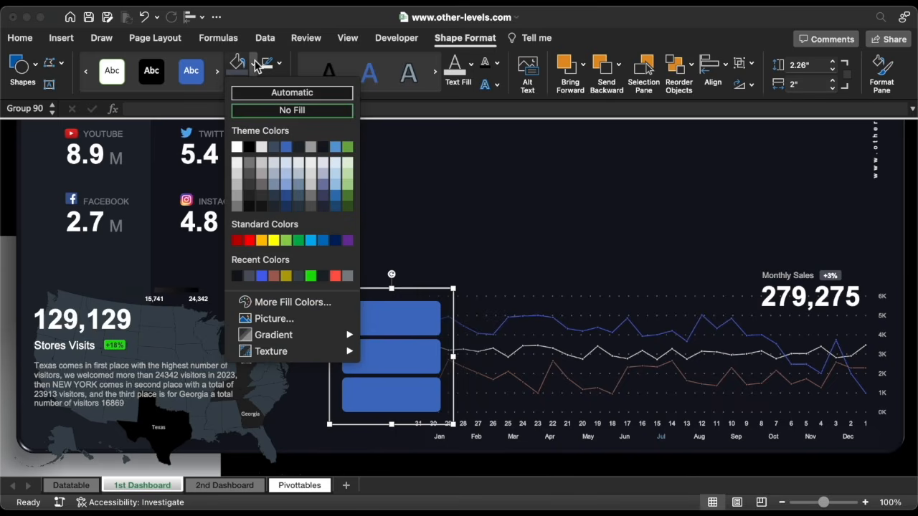
{"action": "left_click", "coordinate": [281, 303]}
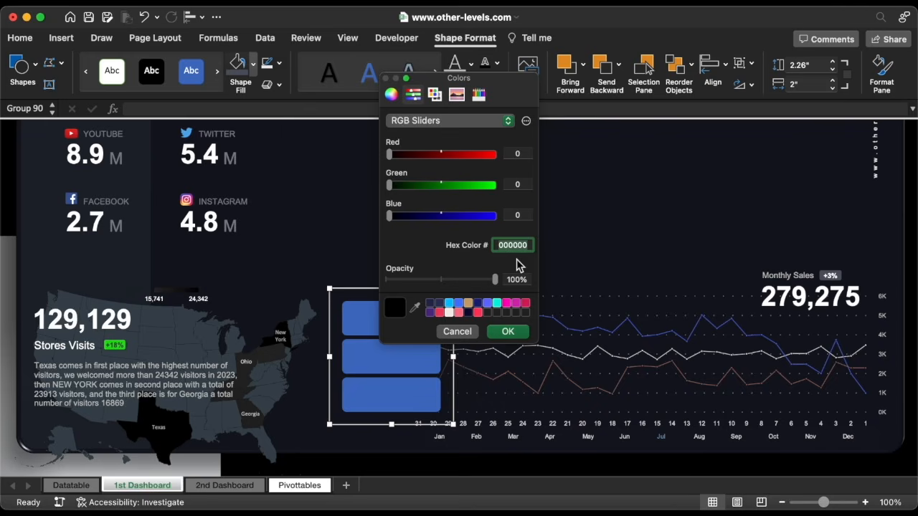
{"action": "left_click", "coordinate": [511, 332]}
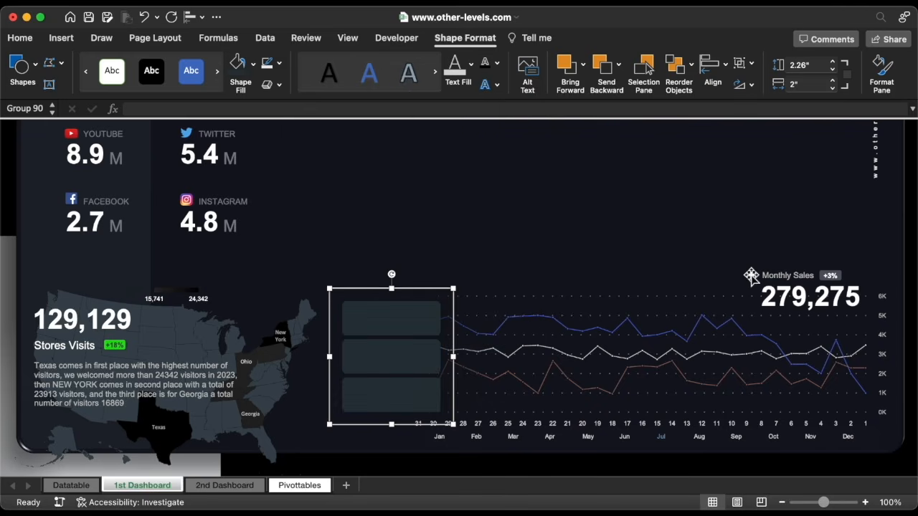
{"action": "left_click_drag", "start_coordinate": [776, 286], "coordinate": [401, 319]}
Link the top bar's label to Pivottables!AP9 so it reads StageCrowd
{"action": "triple_click", "coordinate": [390, 313]}
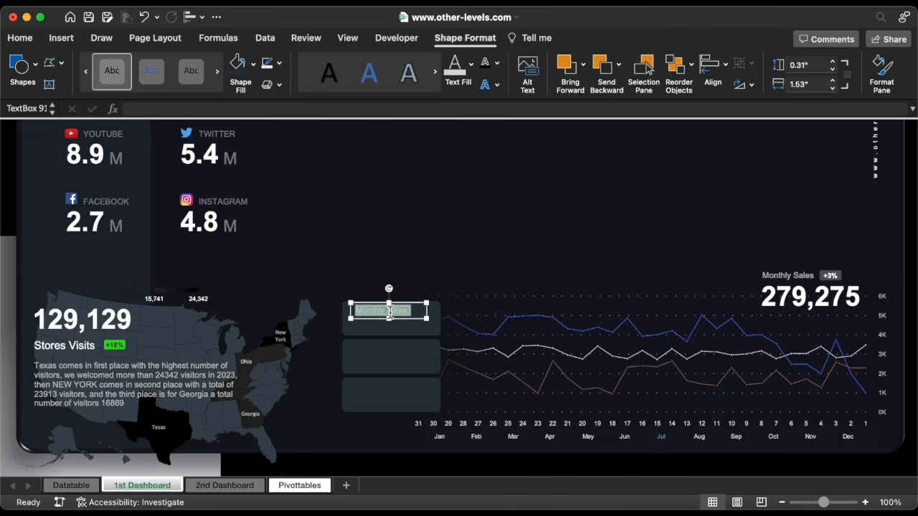
{"action": "key", "text": "BackSpace"}
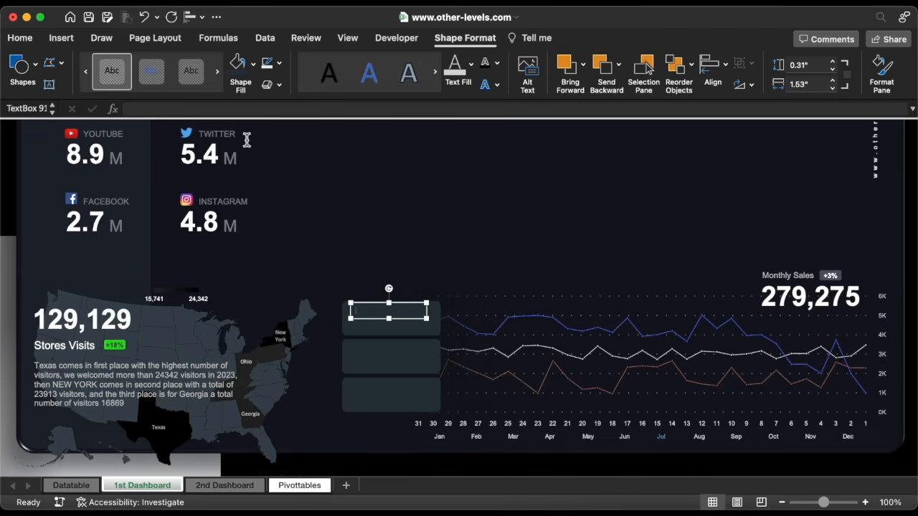
{"action": "left_click", "coordinate": [234, 109]}
{"action": "type", "text": "="}
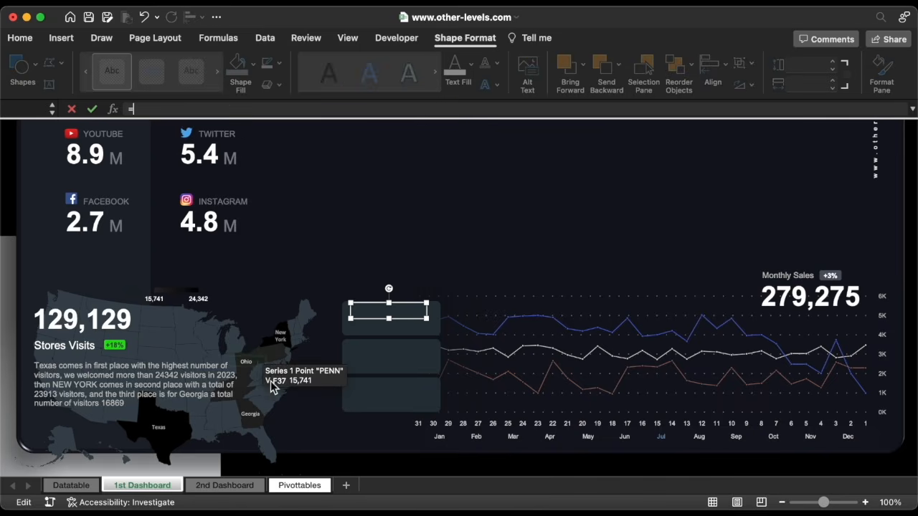
{"action": "left_click", "coordinate": [313, 485]}
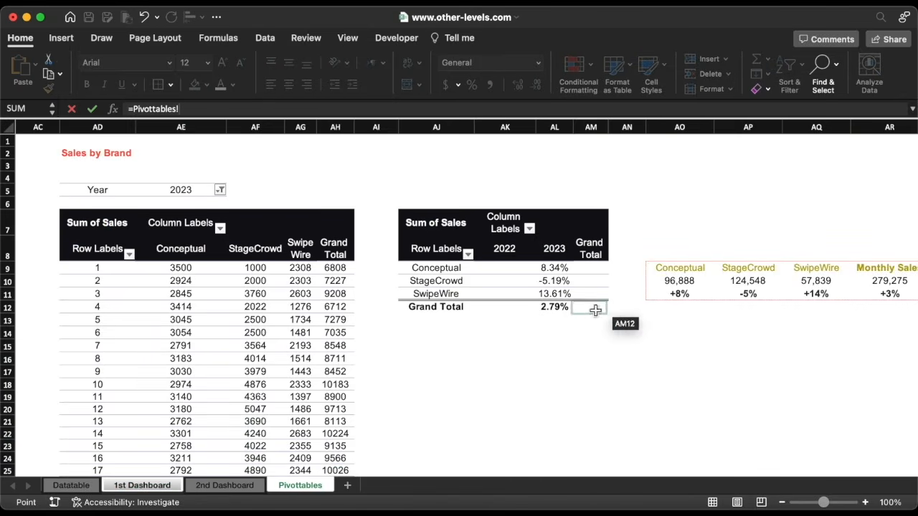
{"action": "left_click", "coordinate": [752, 270]}
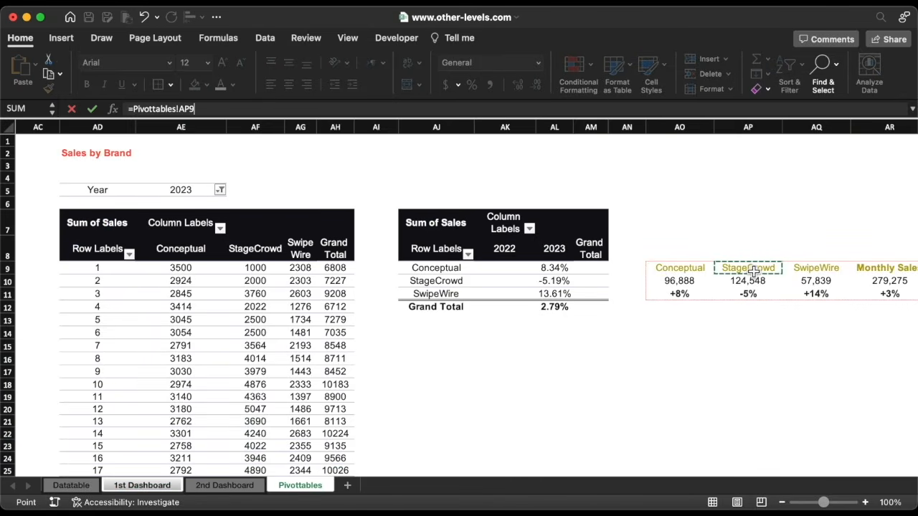
{"action": "key", "text": "Return"}
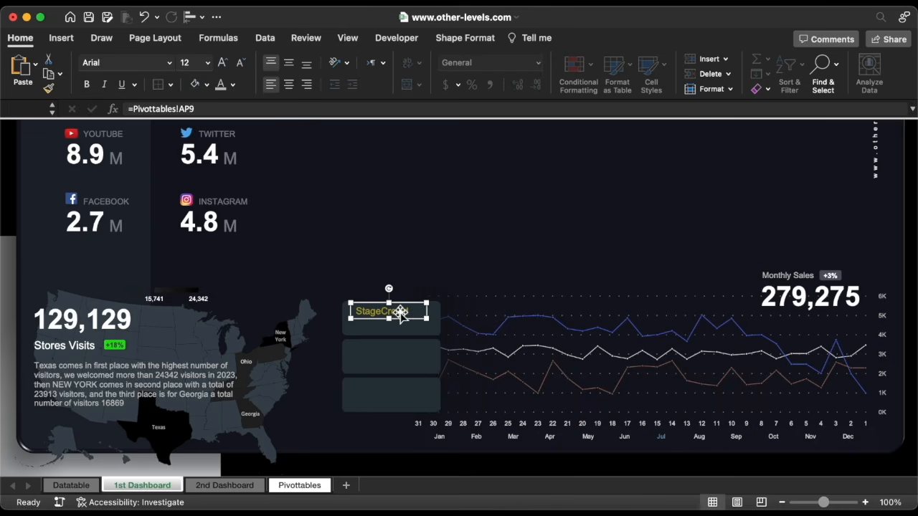
Copy the label into the second bar and link it to Pivottables!AO9 (Conceptual)
{"action": "left_click_drag", "start_coordinate": [399, 316], "coordinate": [399, 353]}
{"action": "left_click", "coordinate": [214, 109]}
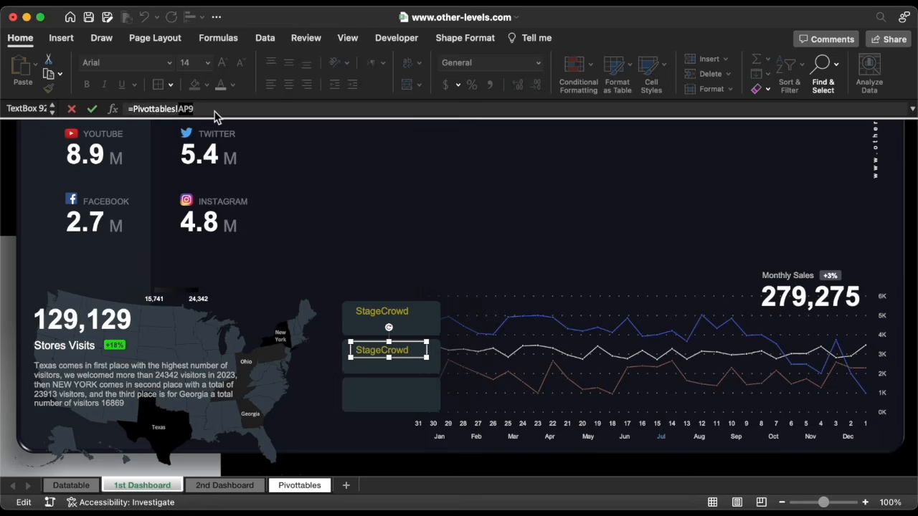
{"action": "key", "text": "super+a"}
{"action": "key", "text": "BackSpace"}
{"action": "type", "text": "="}
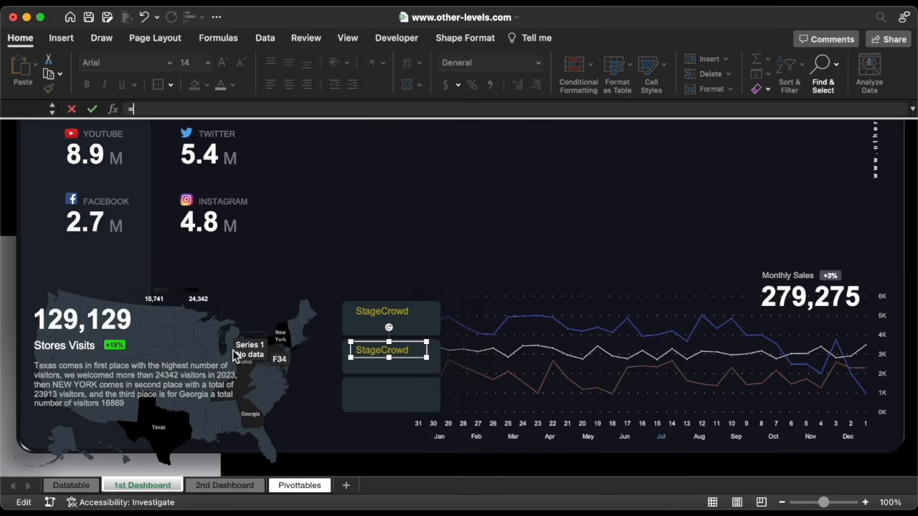
{"action": "left_click", "coordinate": [294, 488]}
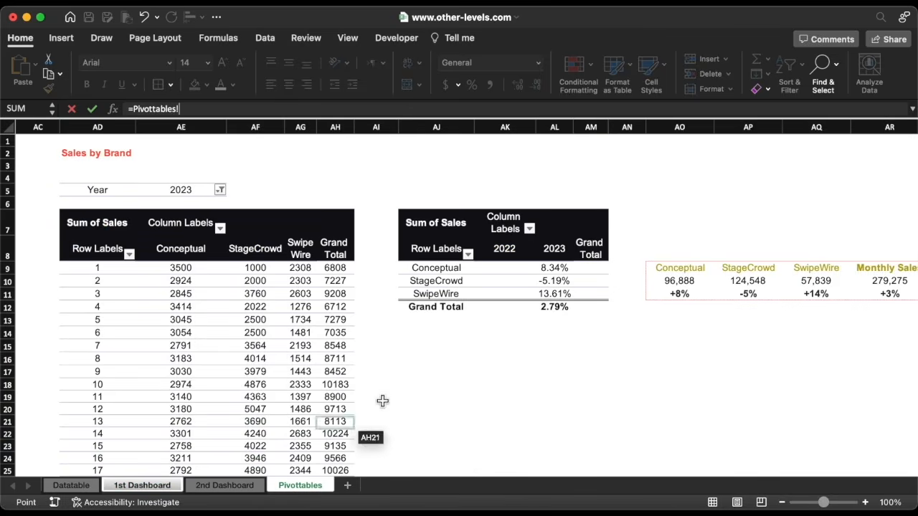
{"action": "left_click", "coordinate": [673, 273]}
{"action": "key", "text": "Return"}
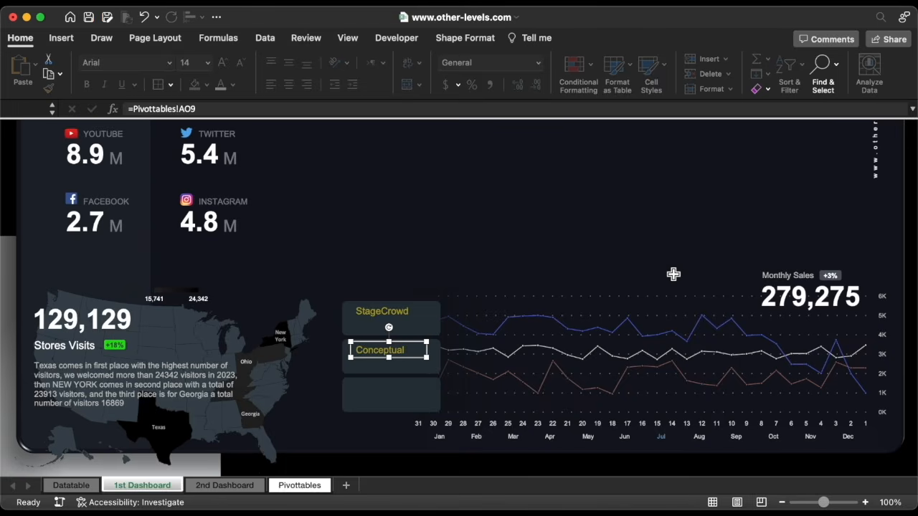
Copy the label into the third bar and link it to Pivottables!AQ9 (SwipeWire)
{"action": "left_click_drag", "start_coordinate": [388, 352], "coordinate": [394, 391]}
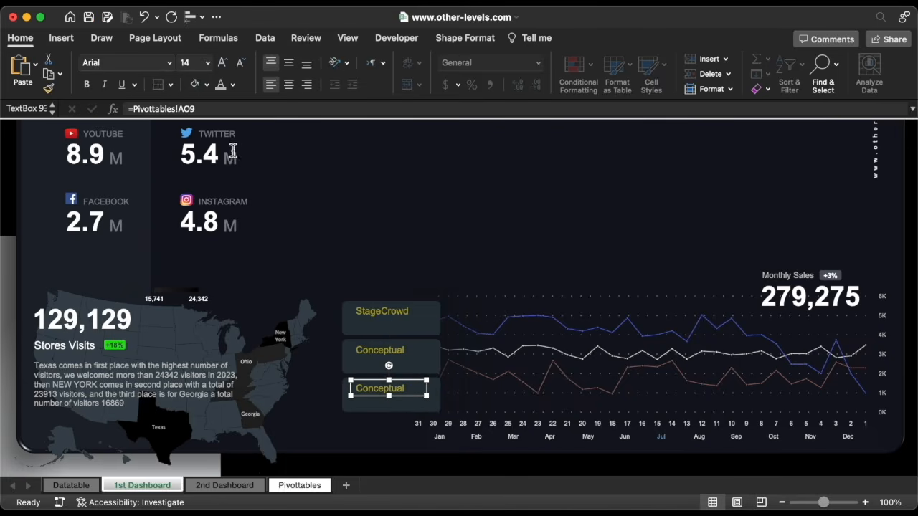
{"action": "triple_click", "coordinate": [216, 111]}
{"action": "type", "text": "="}
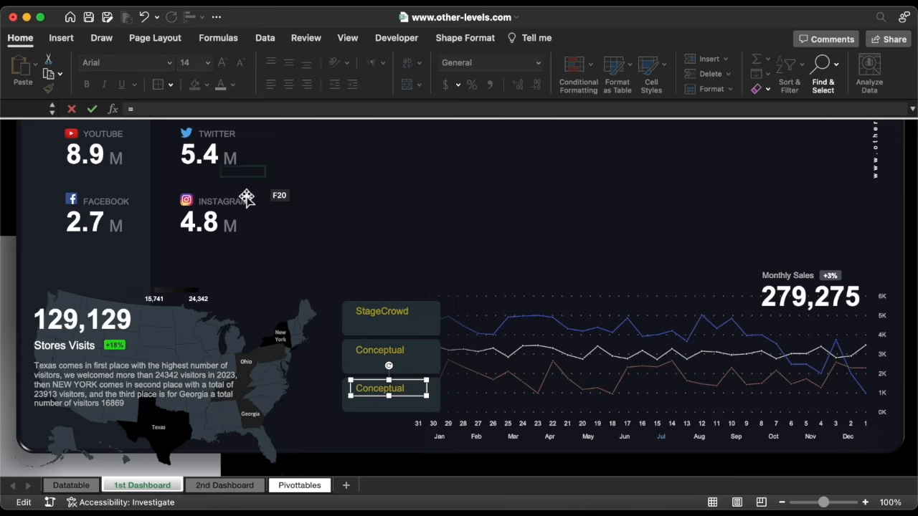
{"action": "left_click", "coordinate": [306, 489]}
{"action": "left_click", "coordinate": [818, 271]}
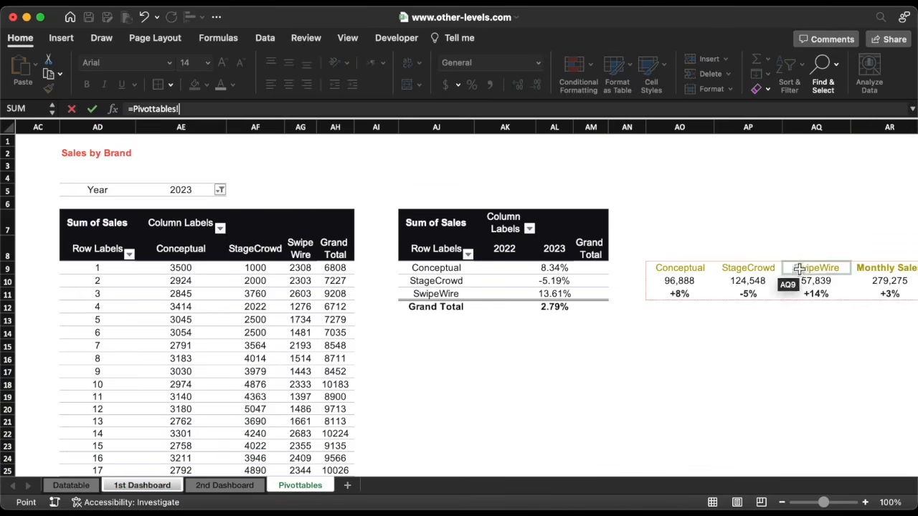
{"action": "key", "text": "Return"}
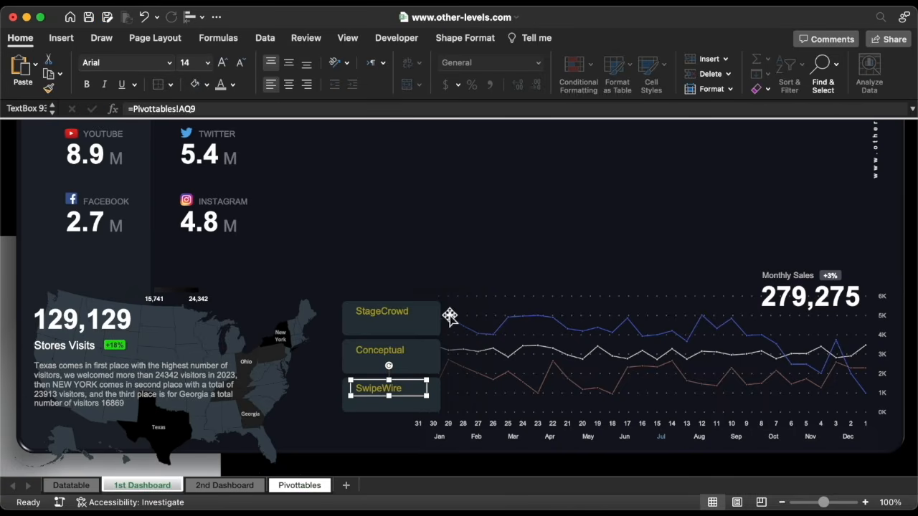
Set all three labels to font size 10 in white
{"action": "left_click", "coordinate": [381, 353], "text": "shift"}
{"action": "left_click", "coordinate": [375, 314], "text": "shift"}
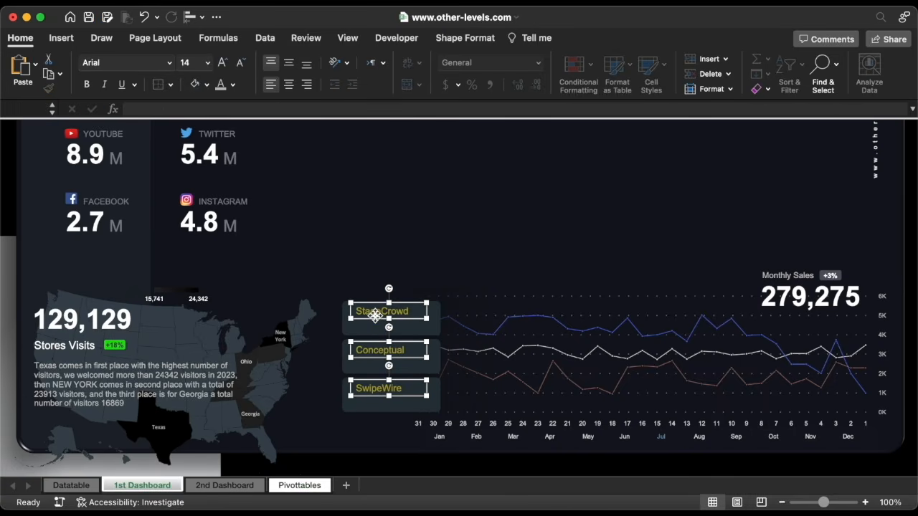
{"action": "left_click", "coordinate": [208, 62]}
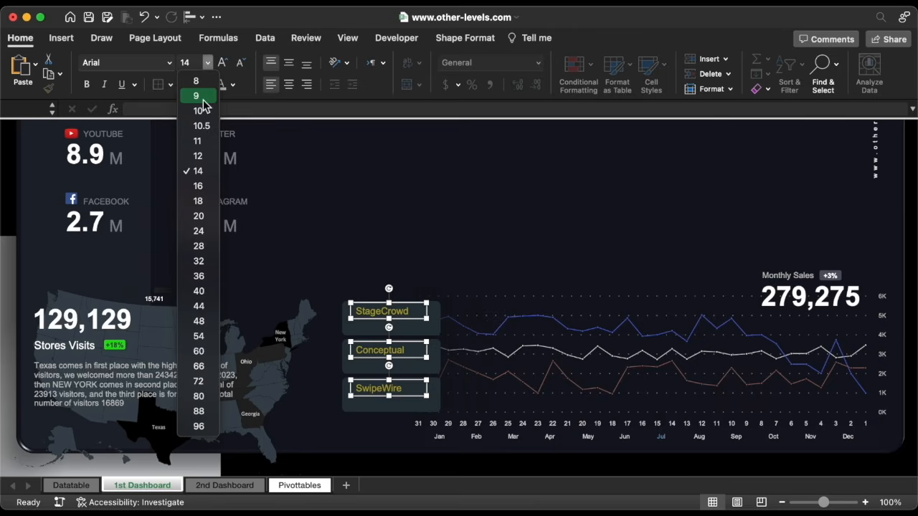
{"action": "left_click", "coordinate": [198, 113]}
{"action": "left_click", "coordinate": [232, 86]}
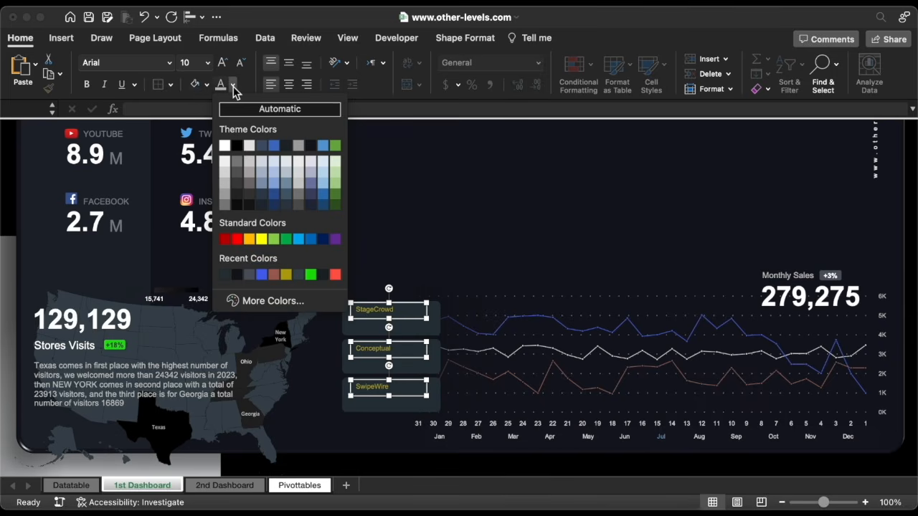
{"action": "left_click", "coordinate": [224, 185]}
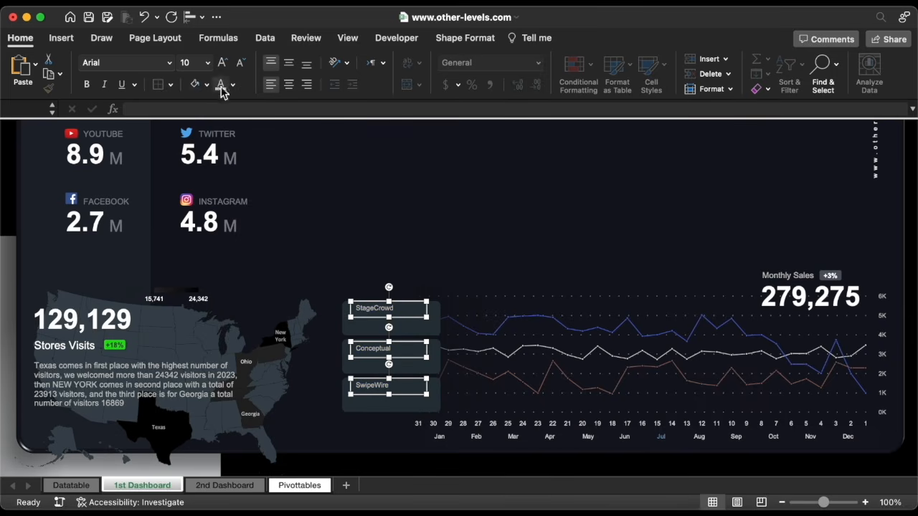
Distribute the three labels vertically and group them
{"action": "left_click", "coordinate": [192, 16]}
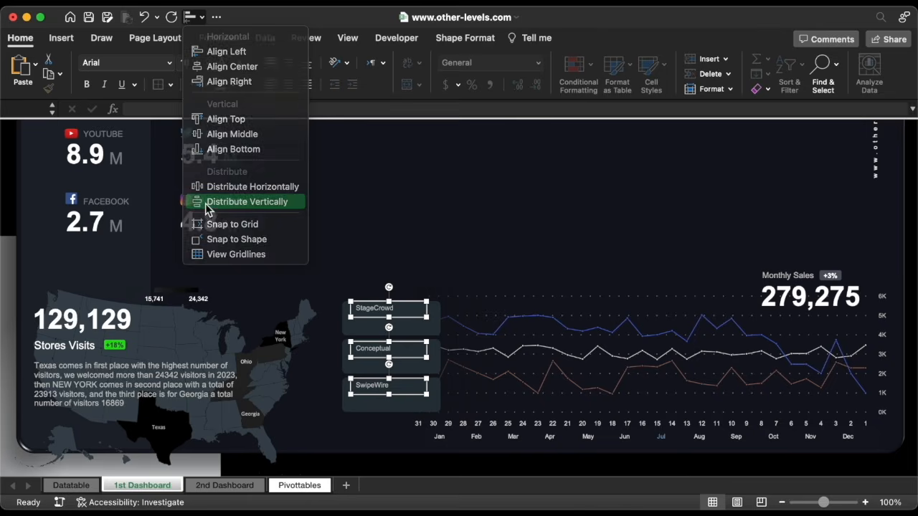
{"action": "left_click", "coordinate": [208, 203]}
{"action": "right_click", "coordinate": [375, 351]}
{"action": "mouse_move", "coordinate": [483, 325]}
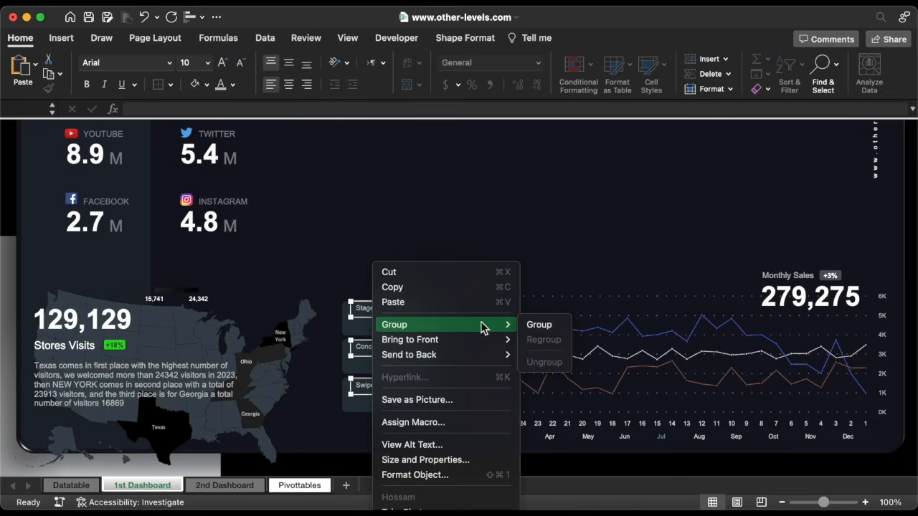
{"action": "left_click", "coordinate": [549, 330]}
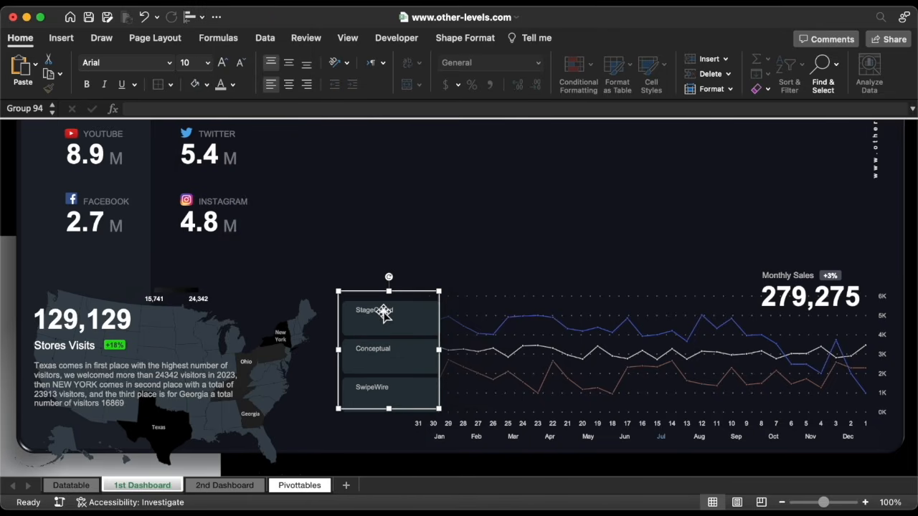
{"action": "left_click", "coordinate": [72, 45]}
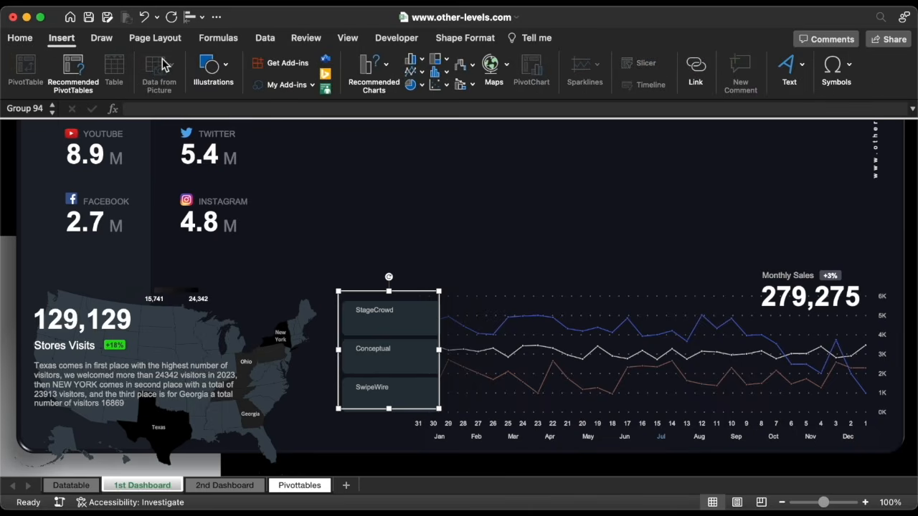
Draw a small oval and size it to 0.06" high by 0.06" wide
{"action": "left_click", "coordinate": [213, 75]}
{"action": "left_click", "coordinate": [160, 109]}
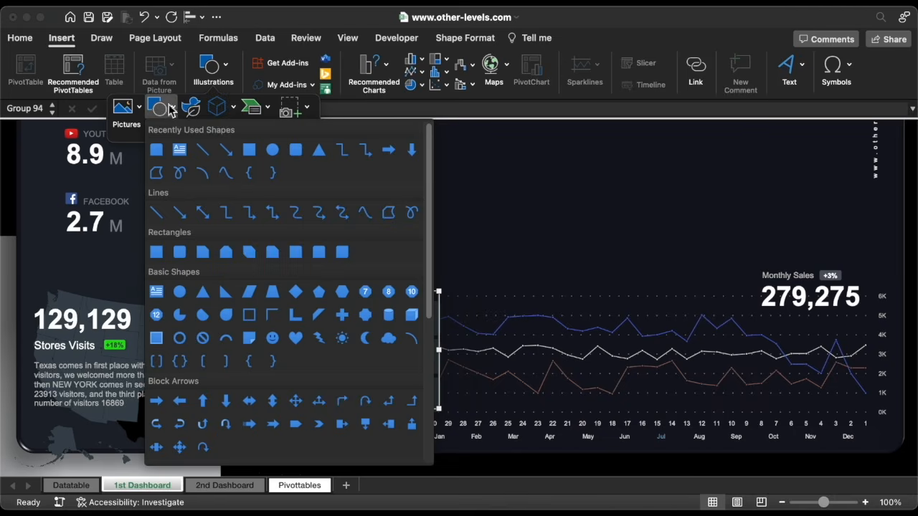
{"action": "left_click", "coordinate": [273, 151]}
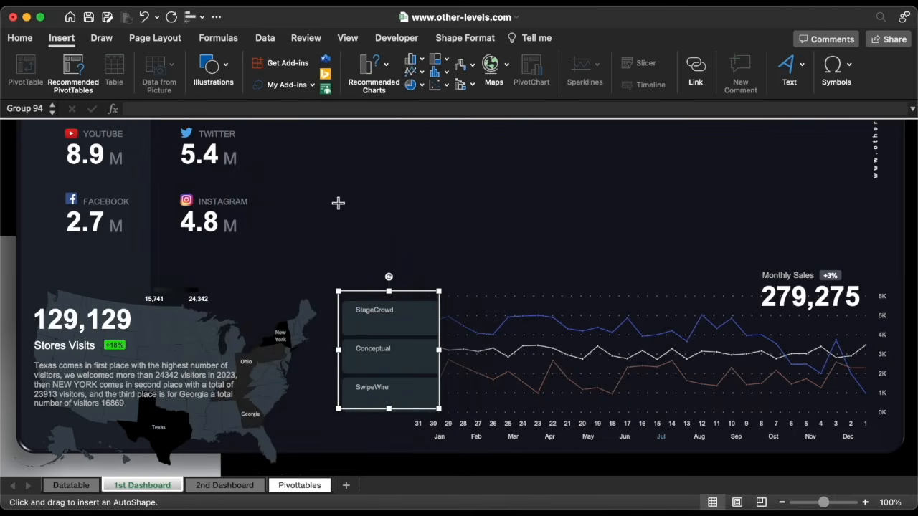
{"action": "left_click", "coordinate": [337, 203]}
{"action": "left_click", "coordinate": [804, 65]}
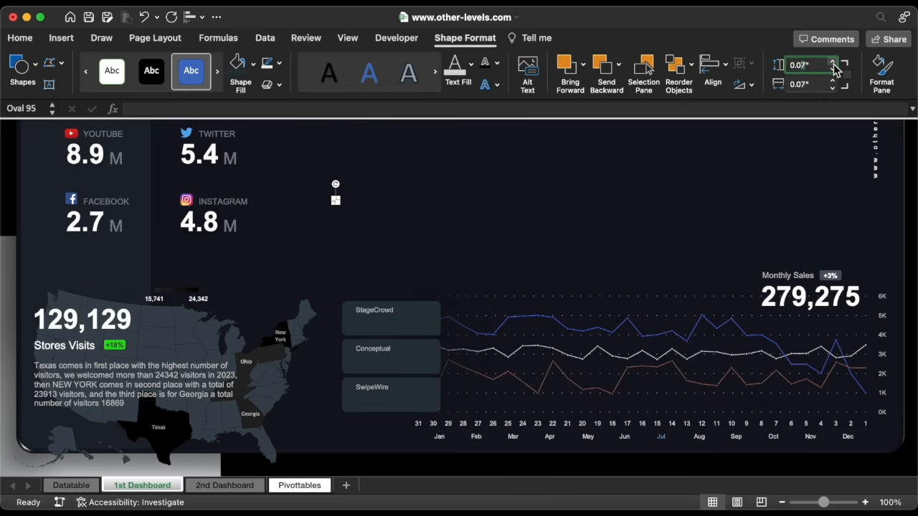
{"action": "left_click", "coordinate": [817, 85]}
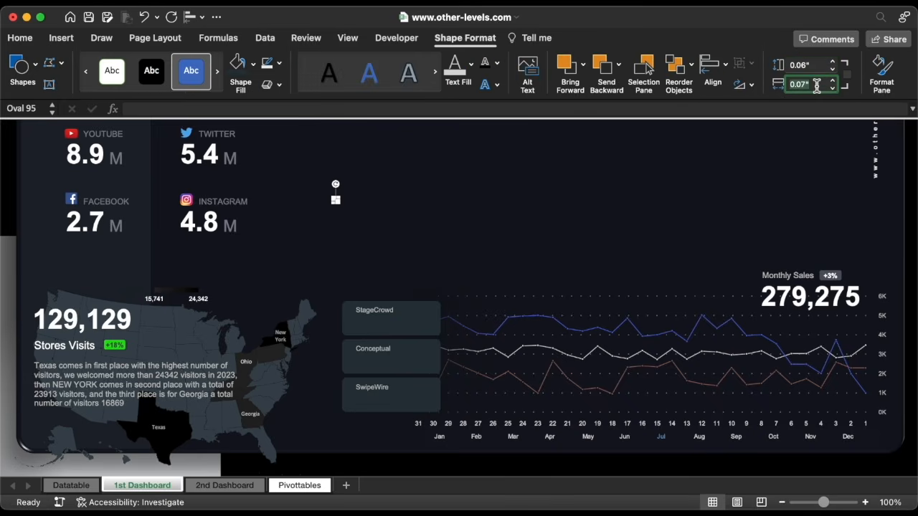
{"action": "key", "text": "Return"}
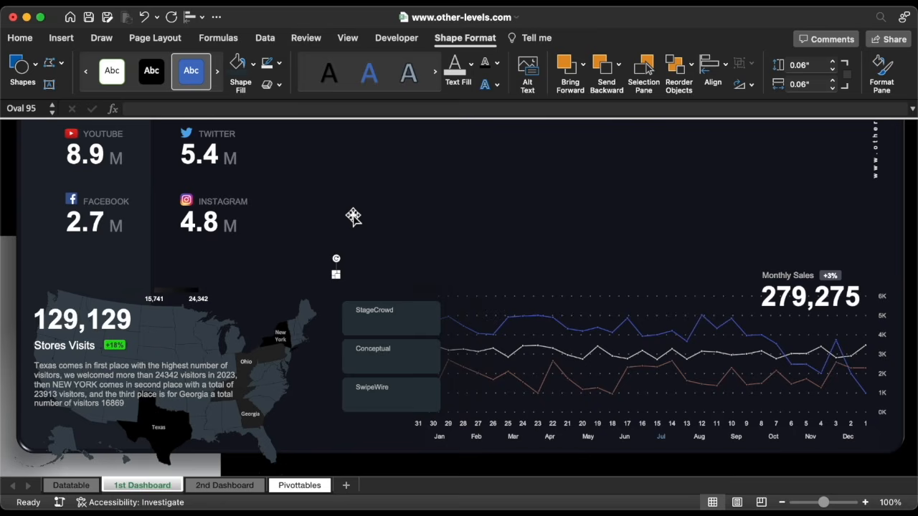
Duplicate the circle beside each of the StageCrowd, Conceptual and SwipeWire labels
{"action": "key", "text": "super+d"}
{"action": "key", "text": "super+d"}
{"action": "left_click", "coordinate": [353, 313]}
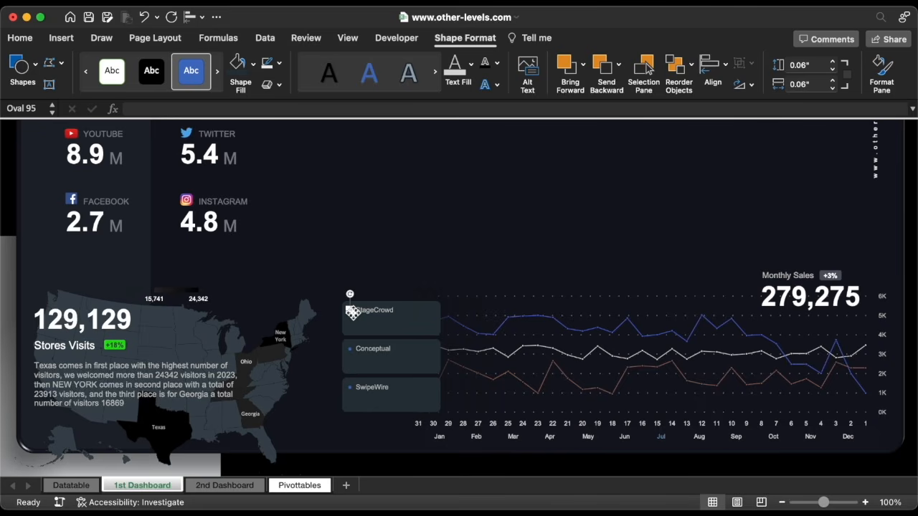
{"action": "left_click", "coordinate": [280, 64]}
Remove the StageCrowd dot's outline and fill it blue
{"action": "left_click", "coordinate": [289, 105]}
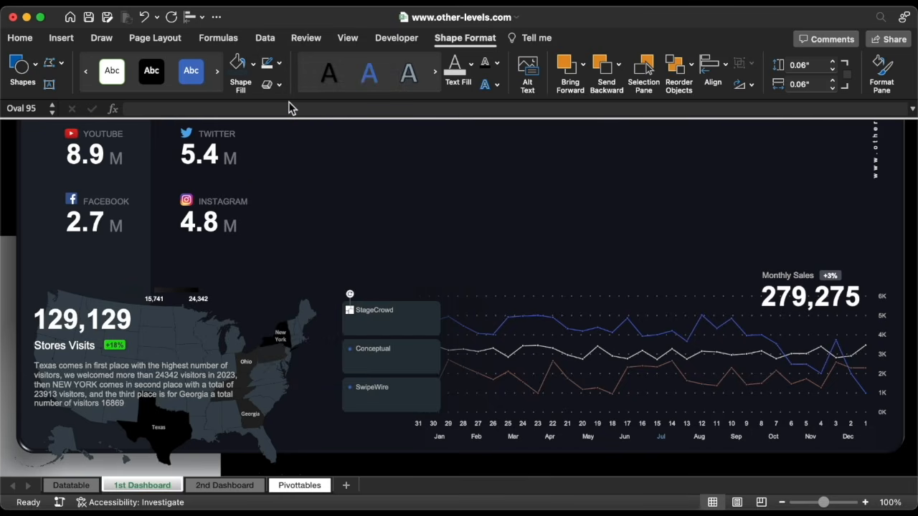
{"action": "left_click", "coordinate": [254, 65]}
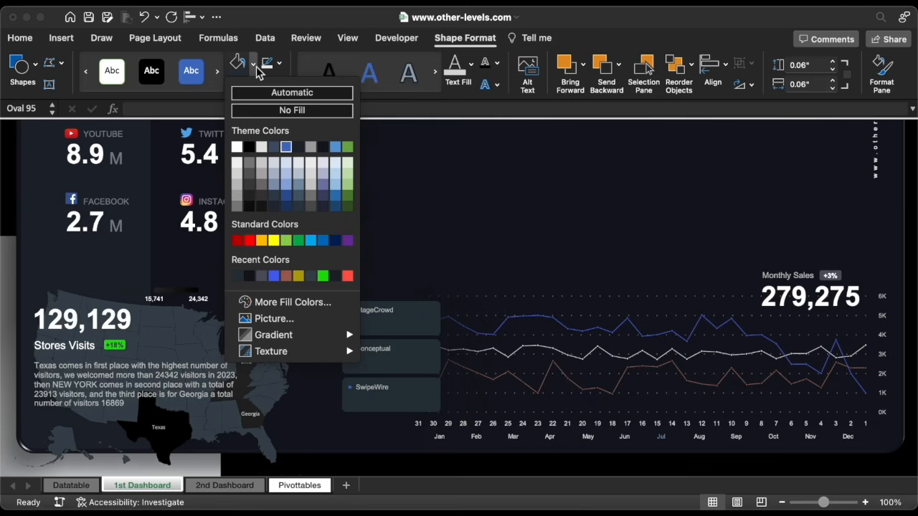
{"action": "left_click", "coordinate": [273, 277]}
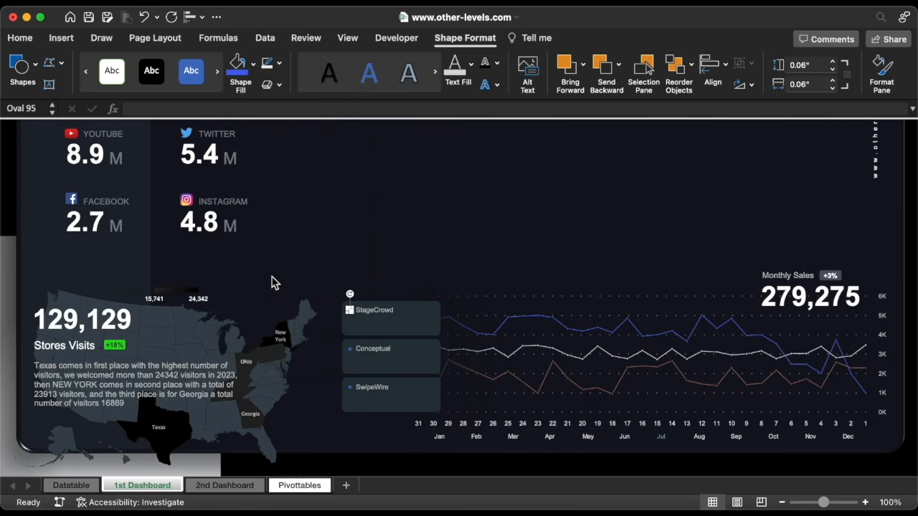
Fill the Conceptual dot light grey
{"action": "left_click", "coordinate": [351, 350]}
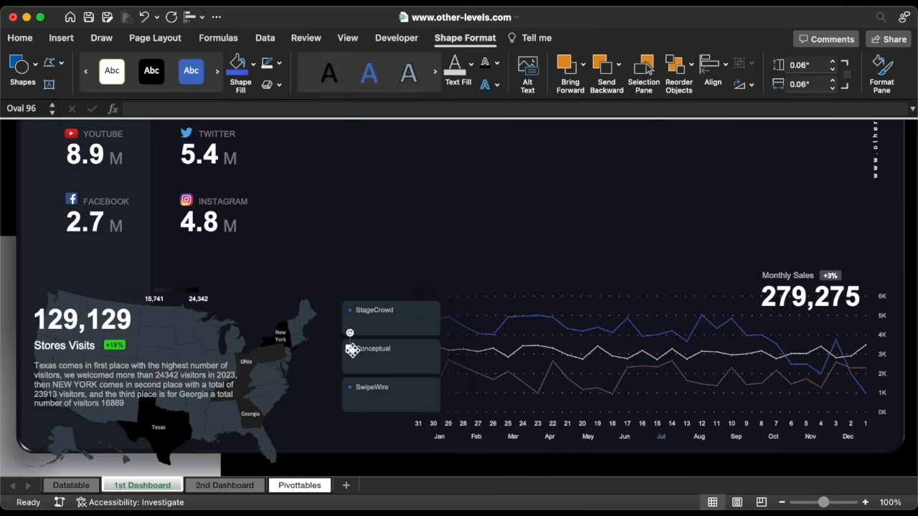
{"action": "left_click", "coordinate": [280, 65]}
{"action": "left_click", "coordinate": [279, 100]}
{"action": "left_click", "coordinate": [254, 66]}
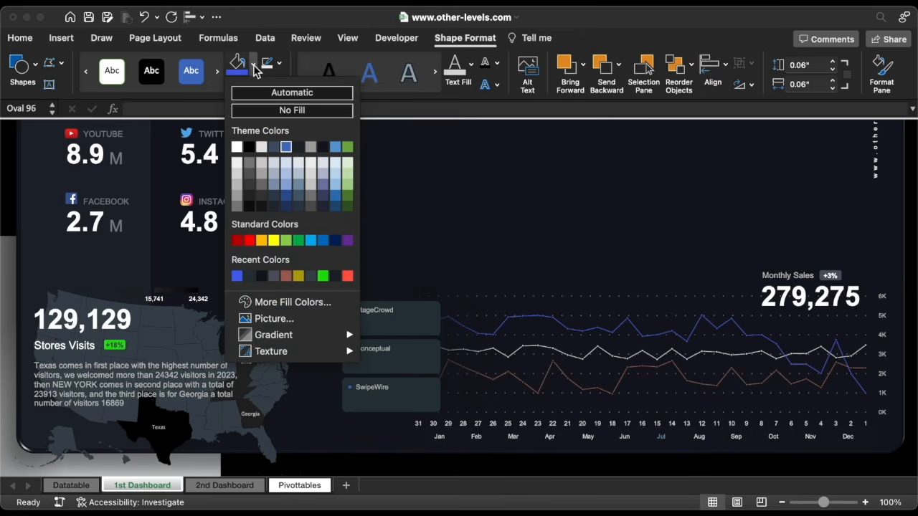
{"action": "left_click", "coordinate": [239, 175]}
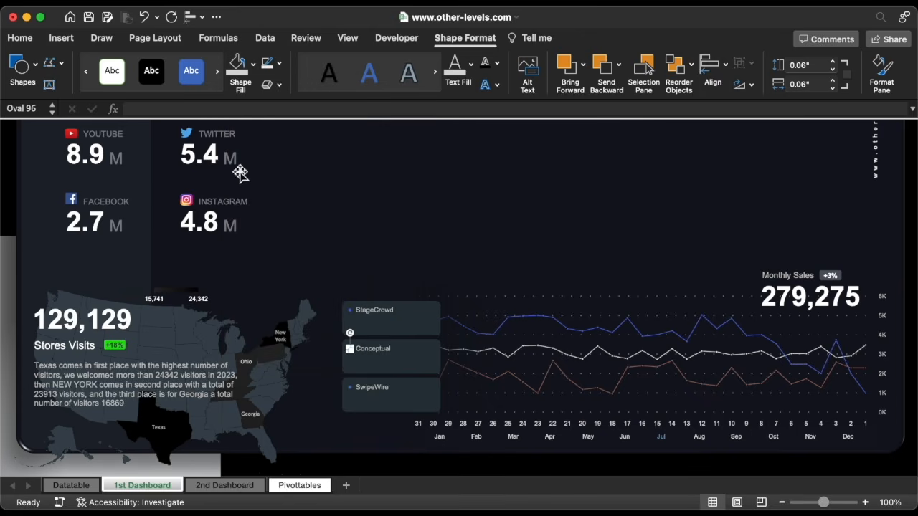
Fill the SwipeWire dot reddish, then select the whole legend group
{"action": "left_click", "coordinate": [355, 393]}
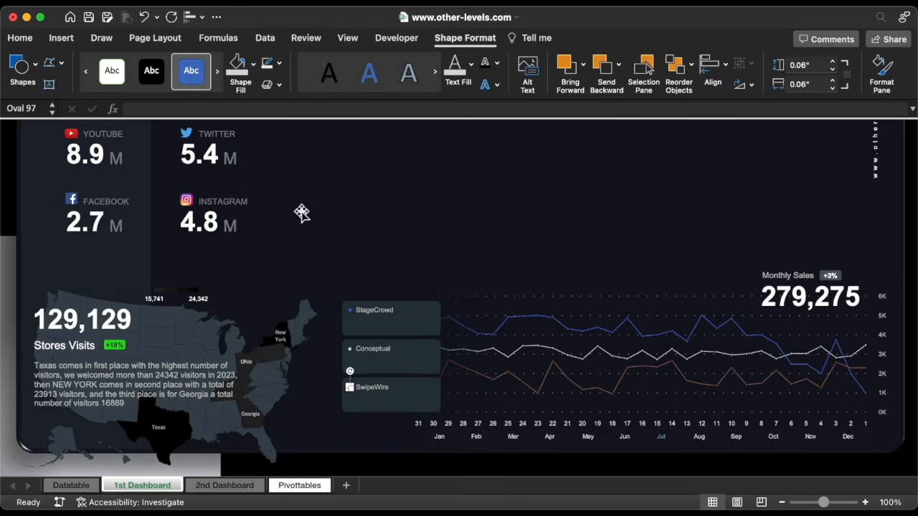
{"action": "left_click", "coordinate": [256, 65]}
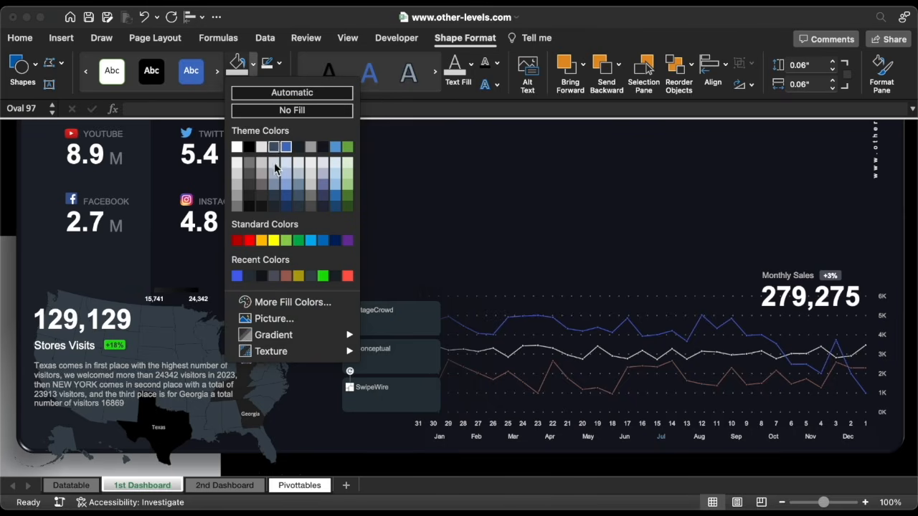
{"action": "left_click", "coordinate": [287, 275]}
{"action": "left_click", "coordinate": [370, 292]}
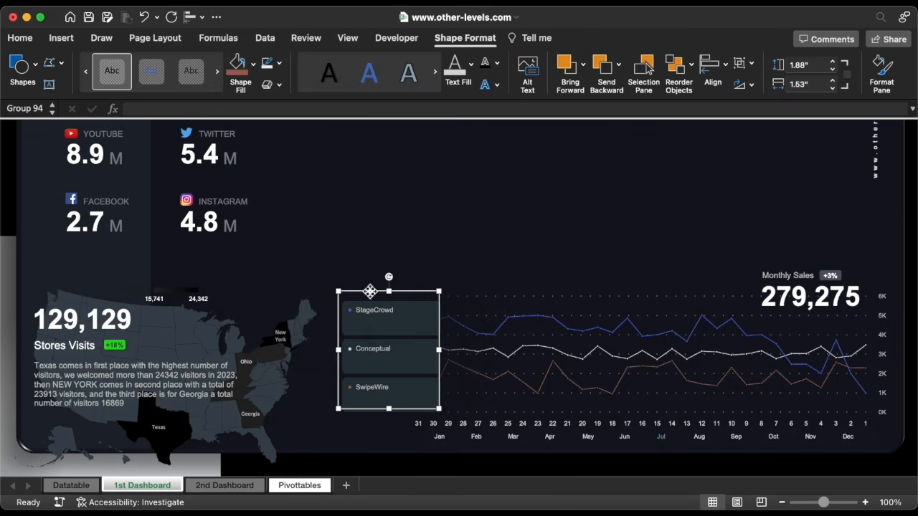
Duplicate the legend group slightly down and right, with its copied labels centred and right-aligned
{"action": "left_click_drag", "start_coordinate": [369, 292], "coordinate": [375, 307]}
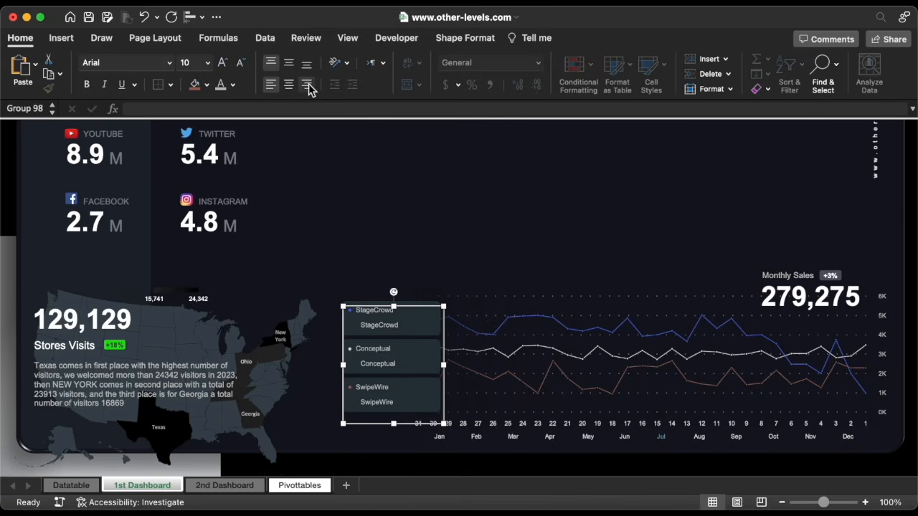
{"action": "left_click", "coordinate": [289, 65]}
{"action": "left_click", "coordinate": [307, 84]}
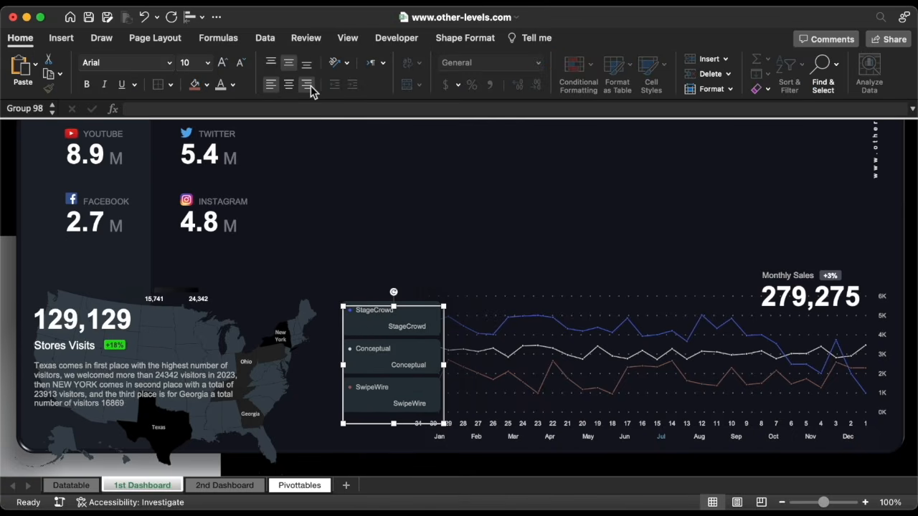
{"action": "left_click", "coordinate": [418, 325]}
Relink the StageCrowd, Conceptual and SwipeWire value boxes from row 9 to row 10
{"action": "left_click", "coordinate": [224, 109]}
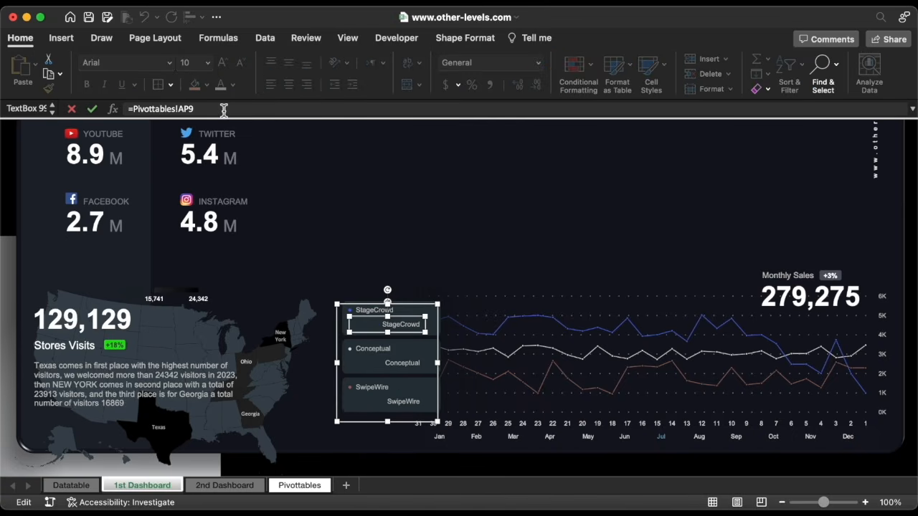
{"action": "key", "text": "BackSpace"}
{"action": "type", "text": "10"}
{"action": "key", "text": "Return"}
{"action": "left_click", "coordinate": [404, 361]}
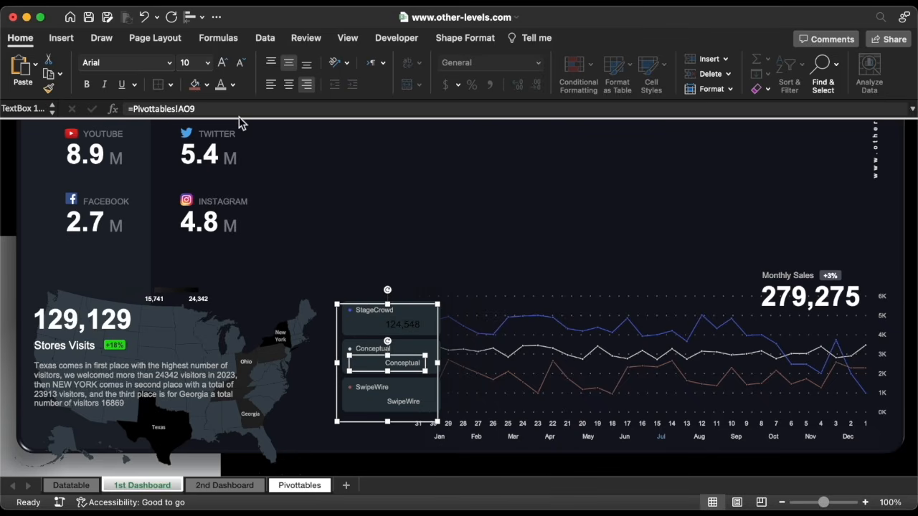
{"action": "left_click", "coordinate": [238, 109]}
{"action": "key", "text": "BackSpace"}
{"action": "type", "text": "10"}
{"action": "key", "text": "Return"}
{"action": "left_click", "coordinate": [418, 400]}
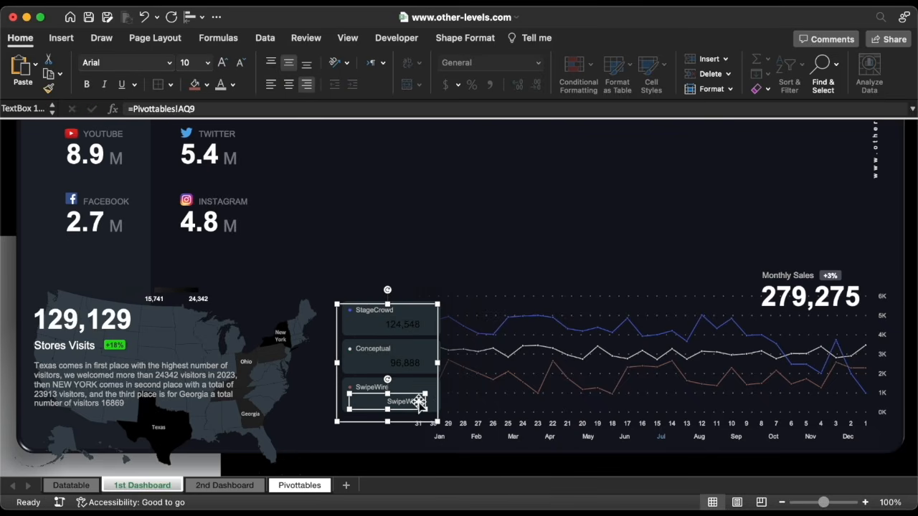
{"action": "left_click", "coordinate": [224, 109]}
{"action": "key", "text": "BackSpace"}
{"action": "type", "text": "10"}
{"action": "key", "text": "Return"}
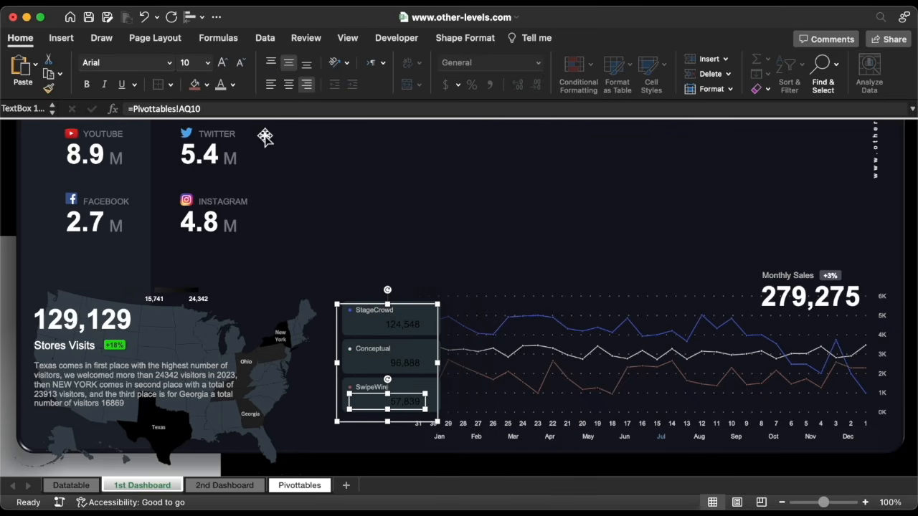
Make the legend group's values bright white and nudge the group slightly left
{"action": "left_click", "coordinate": [439, 325]}
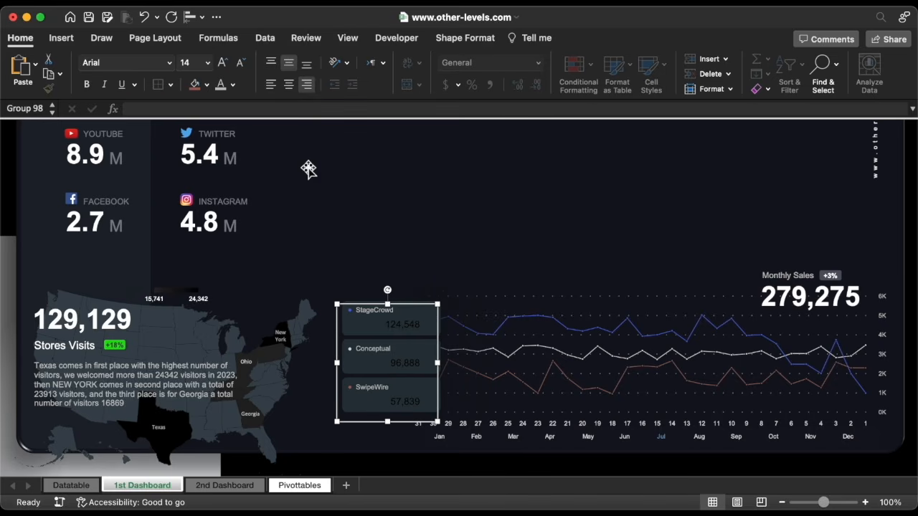
{"action": "left_click", "coordinate": [233, 85]}
{"action": "left_click", "coordinate": [226, 145]}
{"action": "key", "text": "Left"}
{"action": "key", "text": "Left"}
{"action": "key", "text": "Left"}
{"action": "key", "text": "Left"}
{"action": "key", "text": "Left"}
{"action": "key", "text": "Left"}
{"action": "key", "text": "Left"}
{"action": "key", "text": "Left"}
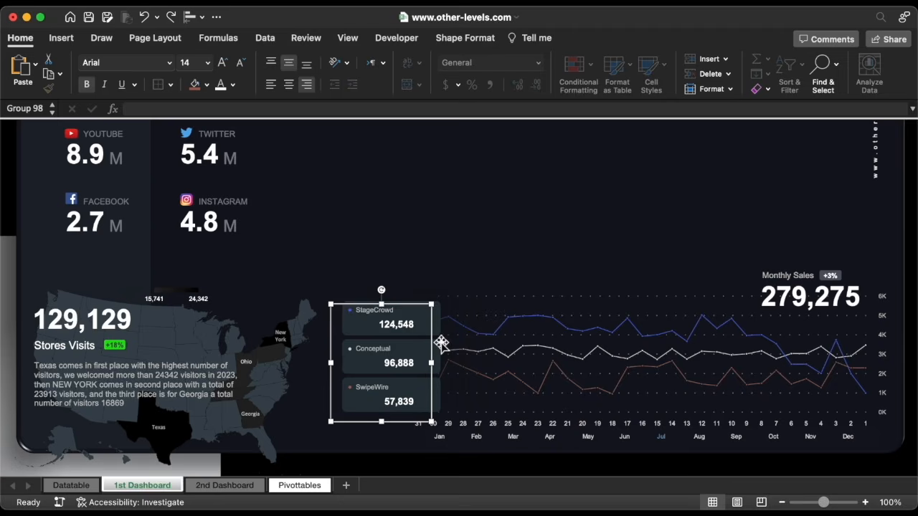
Duplicate the +3% badge from Monthly Sales and place the copy beside StageCrowd's 124,548
{"action": "left_click", "coordinate": [832, 276]}
{"action": "key", "text": "super+d"}
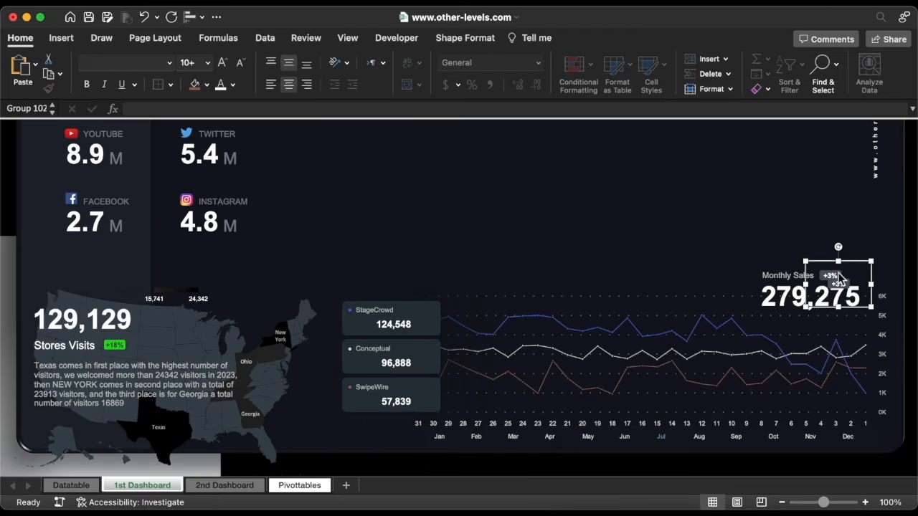
{"action": "left_click_drag", "start_coordinate": [874, 305], "coordinate": [460, 345]}
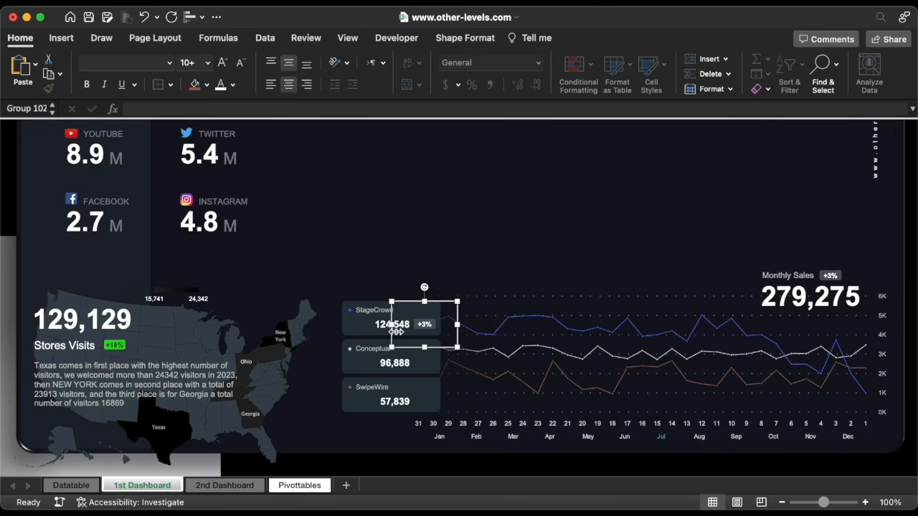
{"action": "left_click", "coordinate": [384, 324]}
Place a badge copy beside Conceptual's 96,888, then select the StageCrowd badge's cell link
{"action": "left_click", "coordinate": [421, 328]}
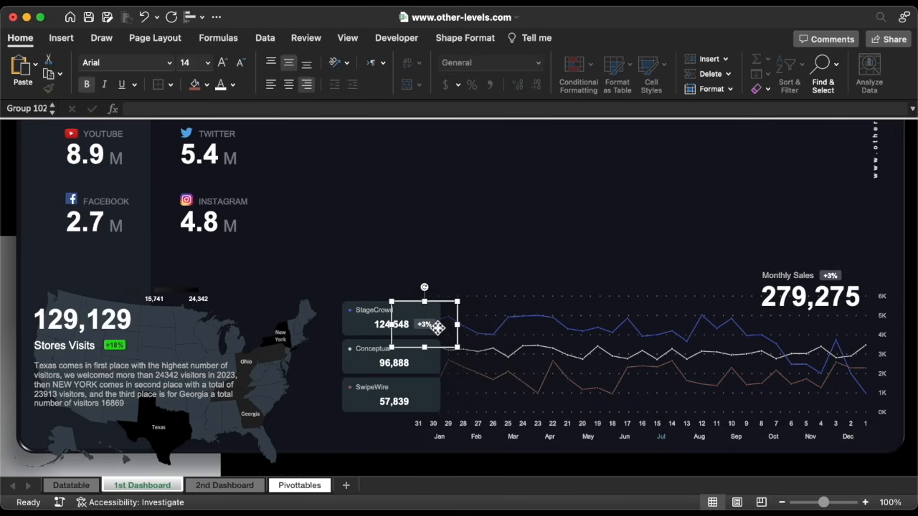
{"action": "left_click_drag", "start_coordinate": [425, 327], "coordinate": [444, 407]}
{"action": "left_click", "coordinate": [427, 326]}
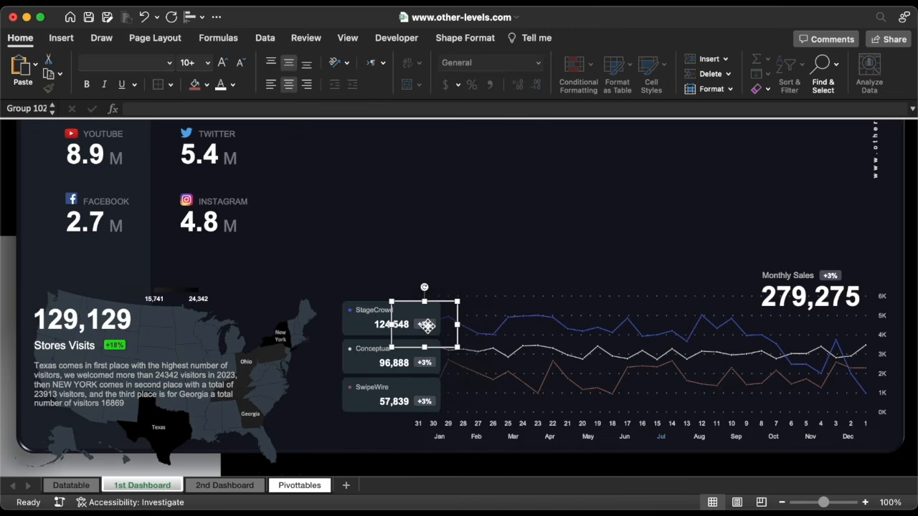
{"action": "left_click", "coordinate": [428, 326]}
{"action": "triple_click", "coordinate": [226, 109]}
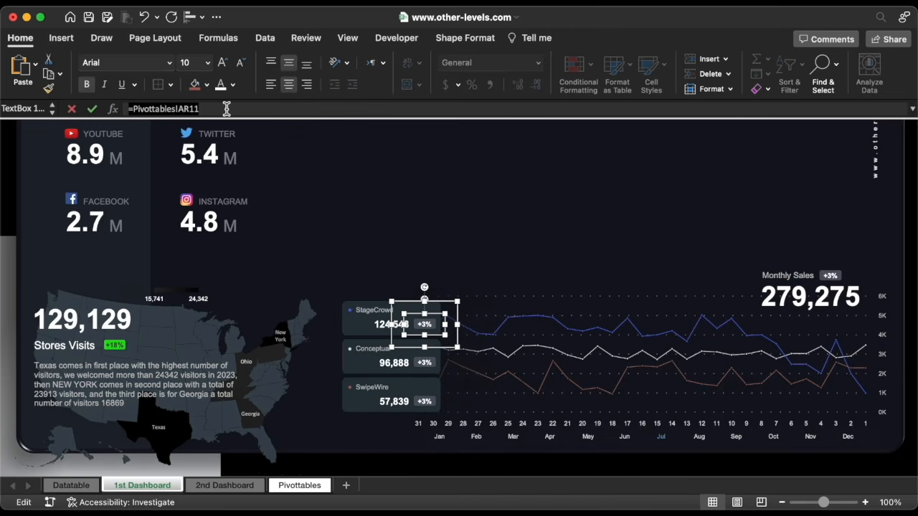
Link the StageCrowd badge to Pivottables AP11 (-5%) and the Conceptual badge to AO11 (+8%)
{"action": "type", "text": "="}
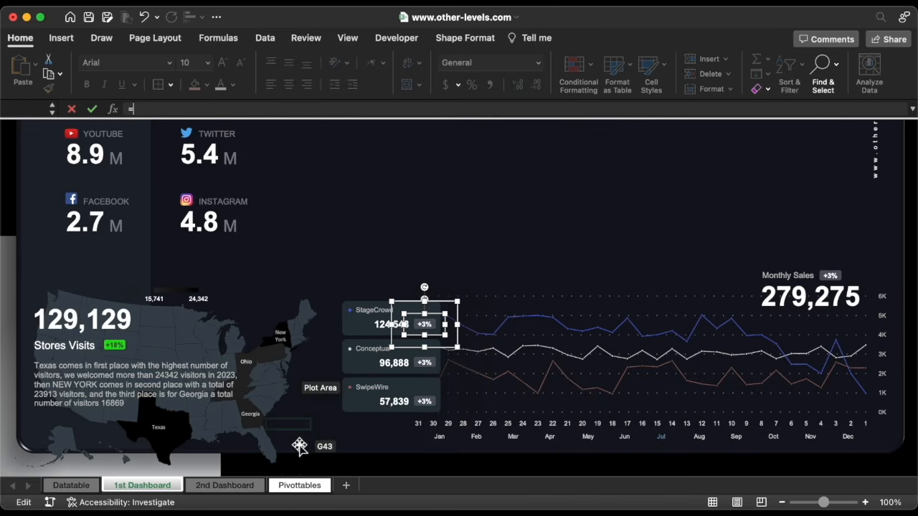
{"action": "left_click", "coordinate": [299, 485]}
{"action": "left_click", "coordinate": [759, 295]}
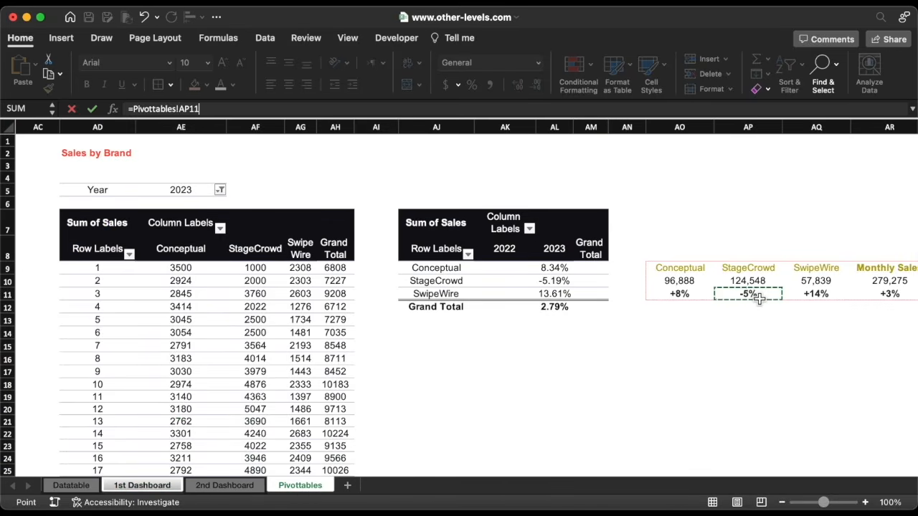
{"action": "key", "text": "Return"}
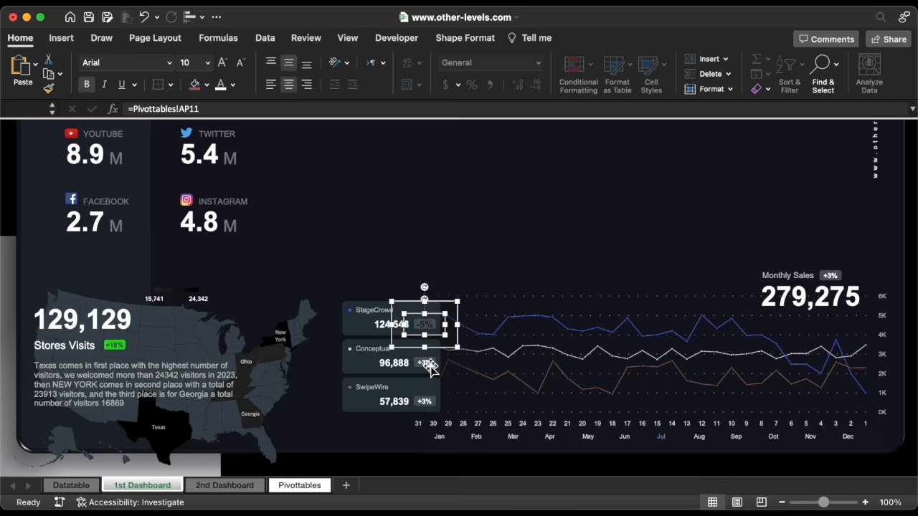
{"action": "left_click", "coordinate": [426, 366]}
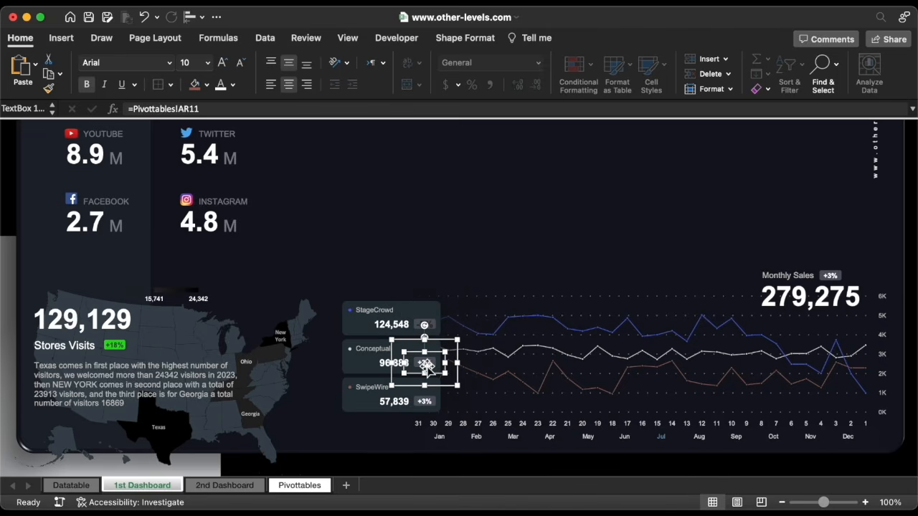
{"action": "triple_click", "coordinate": [224, 113]}
{"action": "type", "text": "="}
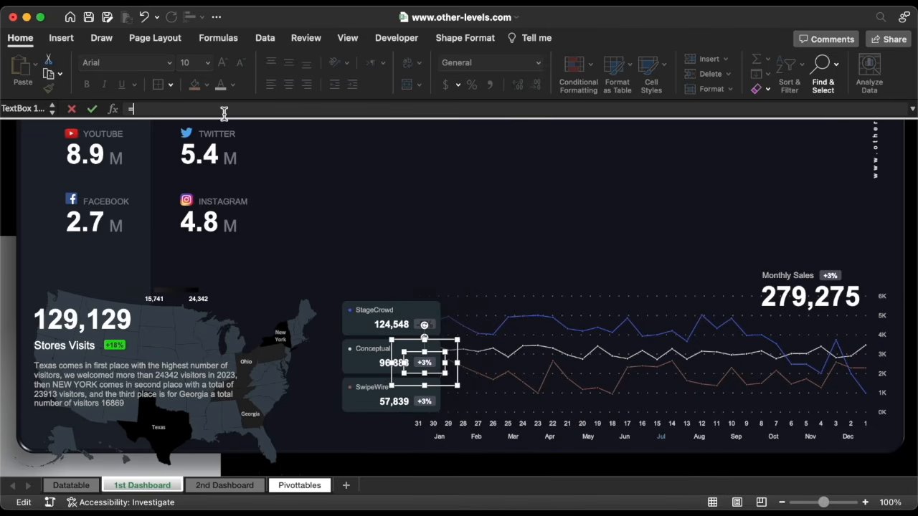
{"action": "left_click", "coordinate": [300, 486]}
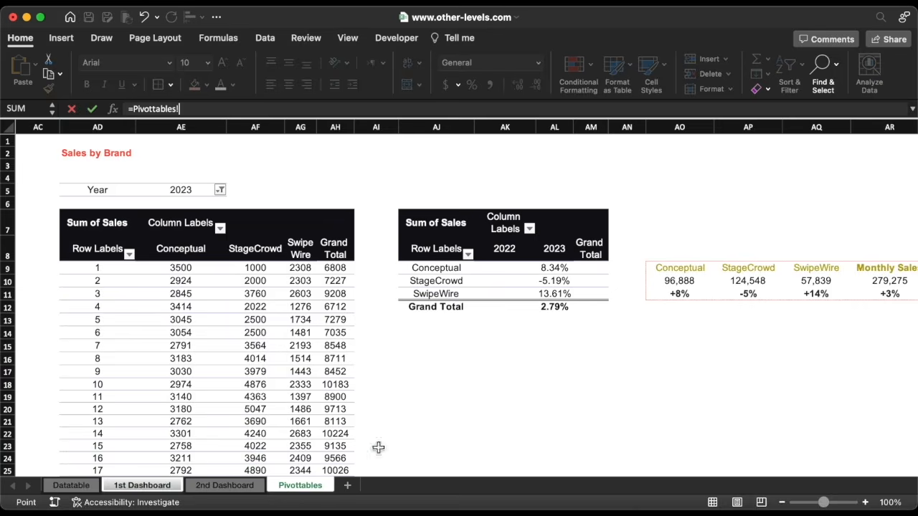
{"action": "left_click", "coordinate": [682, 295]}
{"action": "key", "text": "Return"}
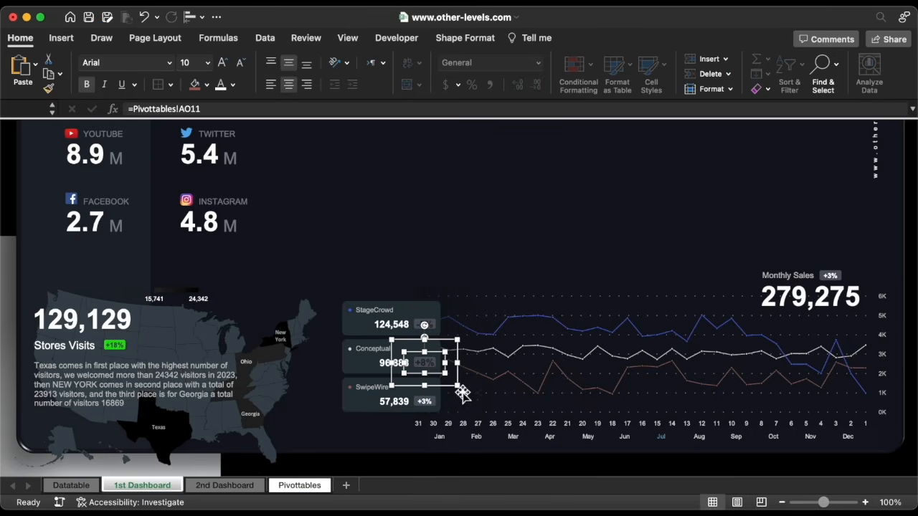
Link the SwipeWire badge to Pivottables AQ11 so it reads +14%
{"action": "left_click", "coordinate": [429, 401]}
{"action": "left_click", "coordinate": [429, 402]}
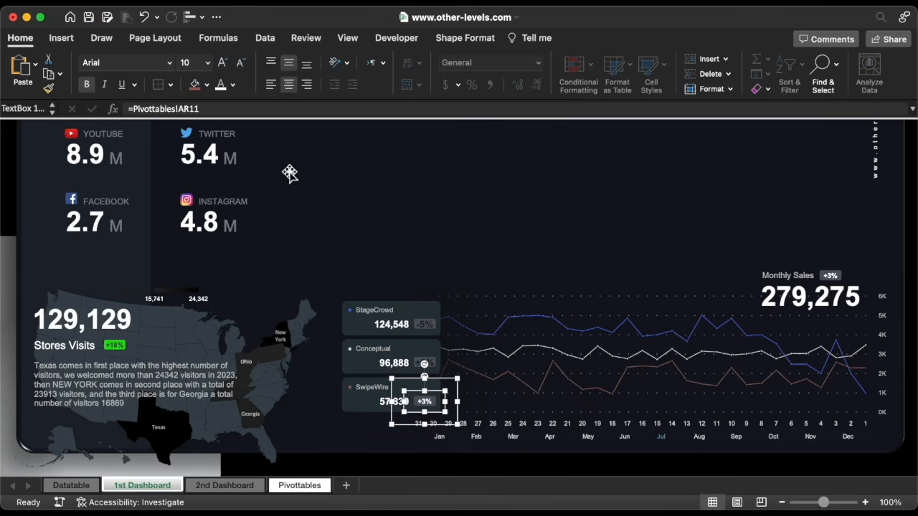
{"action": "left_click", "coordinate": [256, 109]}
{"action": "triple_click", "coordinate": [257, 110]}
{"action": "type", "text": "="}
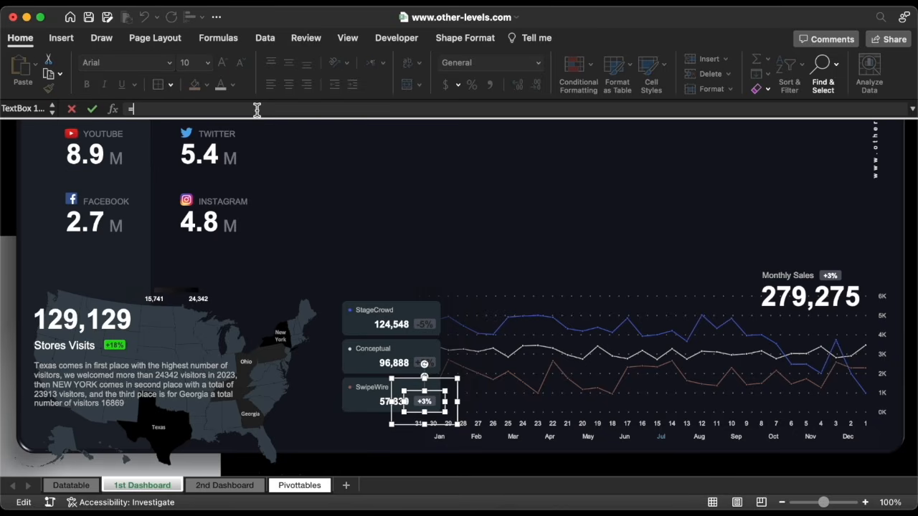
{"action": "left_click", "coordinate": [300, 486]}
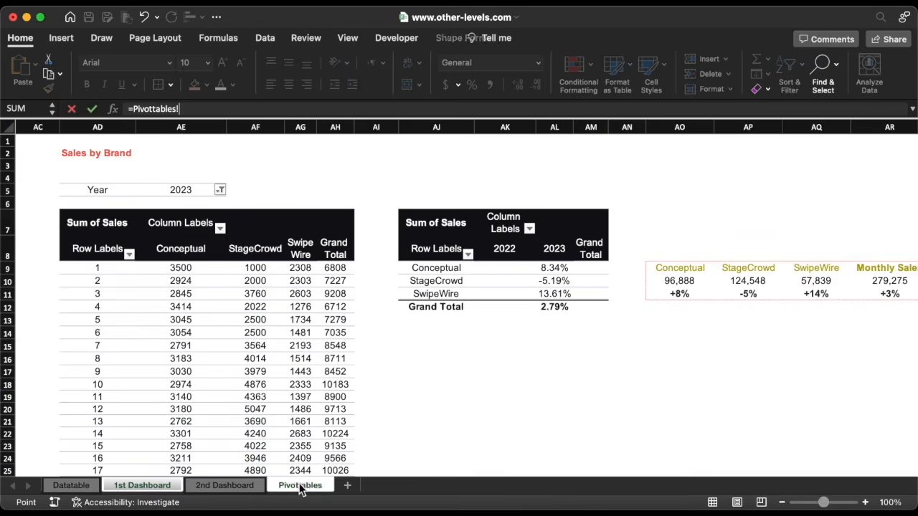
{"action": "left_click", "coordinate": [828, 297]}
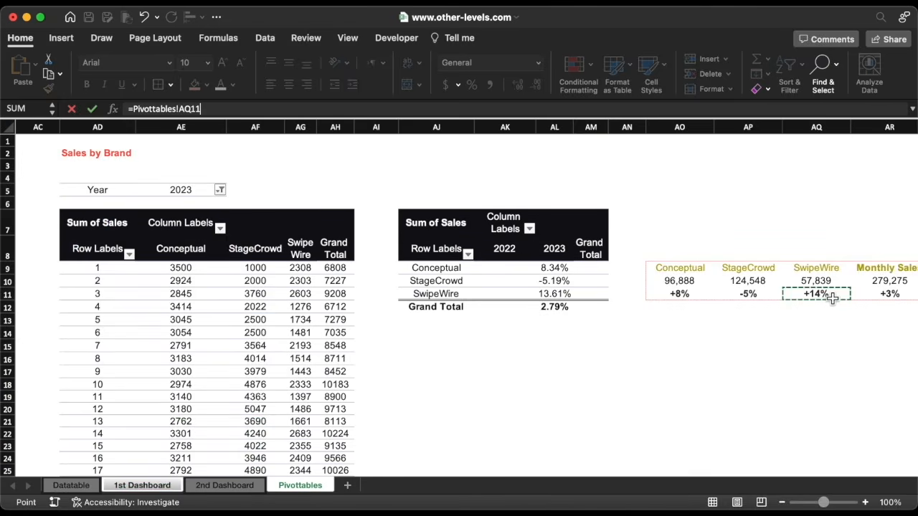
{"action": "key", "text": "Return"}
Select all three brand badges and give them a new font size
{"action": "left_click", "coordinate": [431, 364], "text": "shift"}
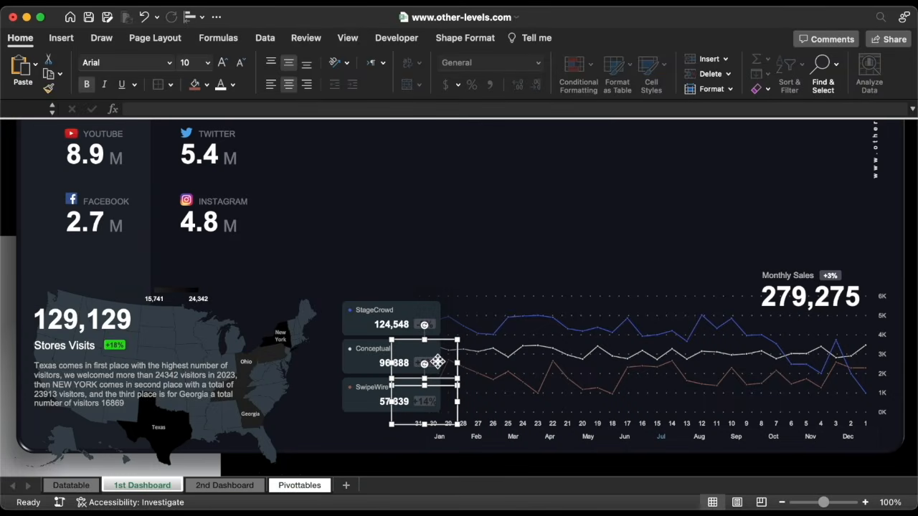
{"action": "left_click", "coordinate": [436, 326], "text": "shift"}
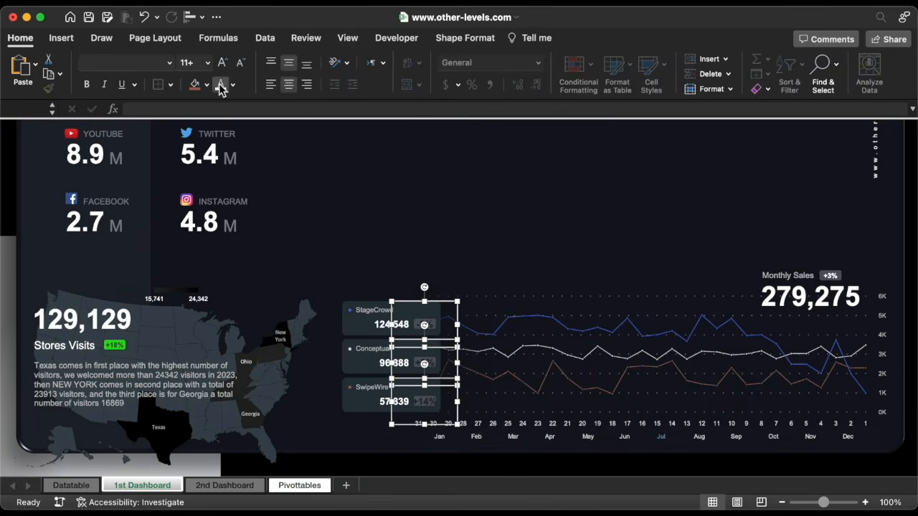
{"action": "left_click", "coordinate": [208, 64]}
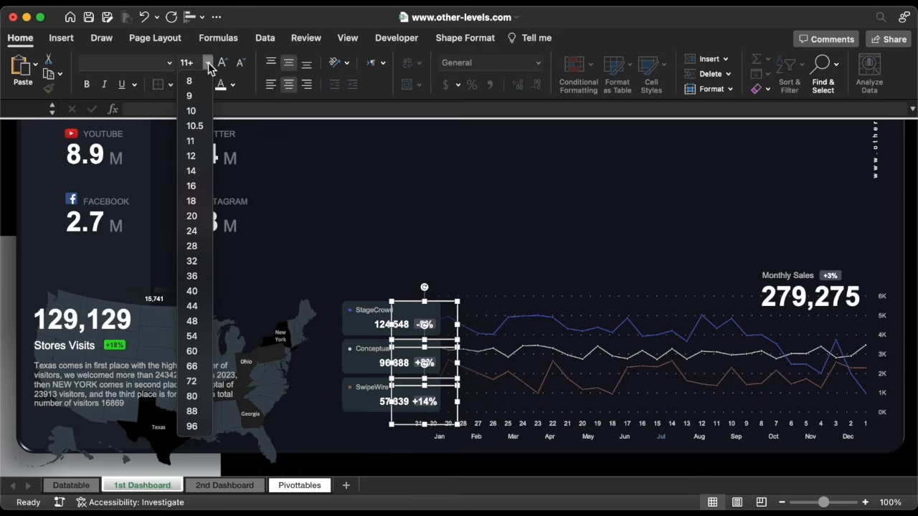
{"action": "left_click", "coordinate": [194, 125]}
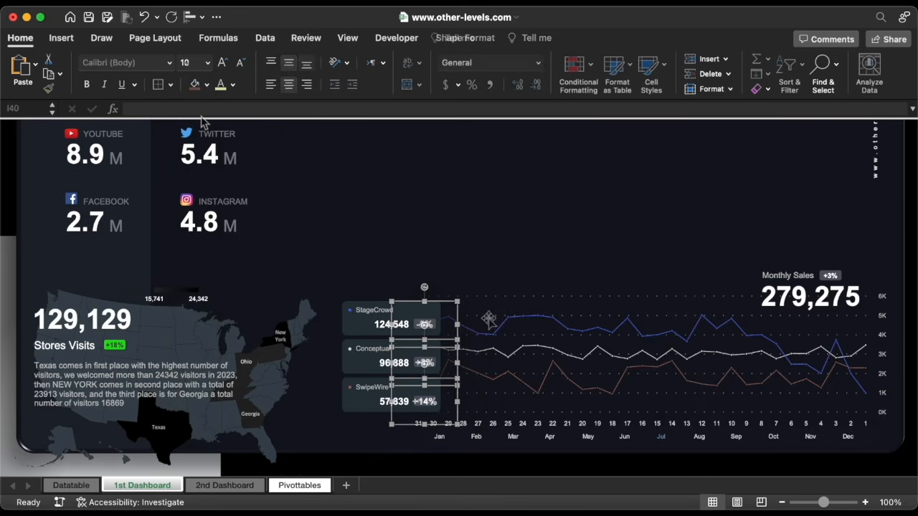
Copy the brand growth pivot table on Pivottables and list product categories as the new pivot's rows
{"action": "left_click", "coordinate": [611, 422]}
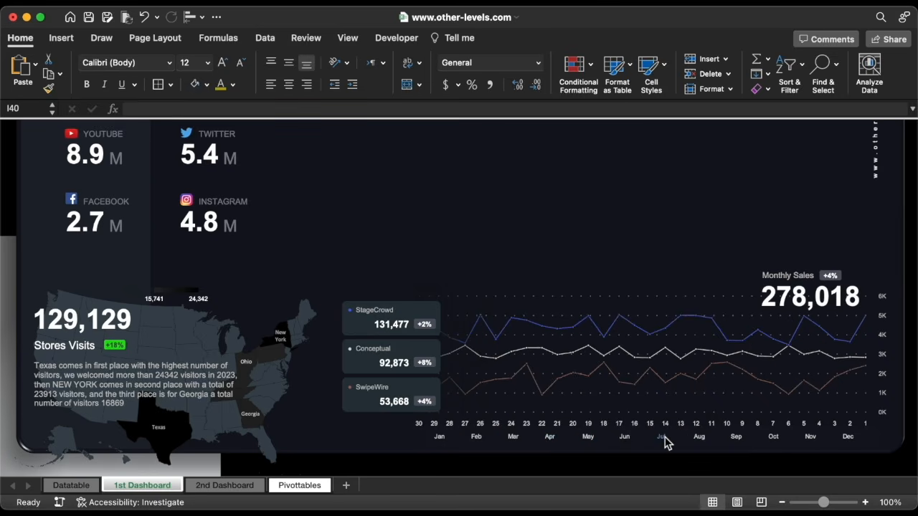
{"action": "scroll", "coordinate": [655, 273], "scroll_direction": "up", "scroll_amount": 5}
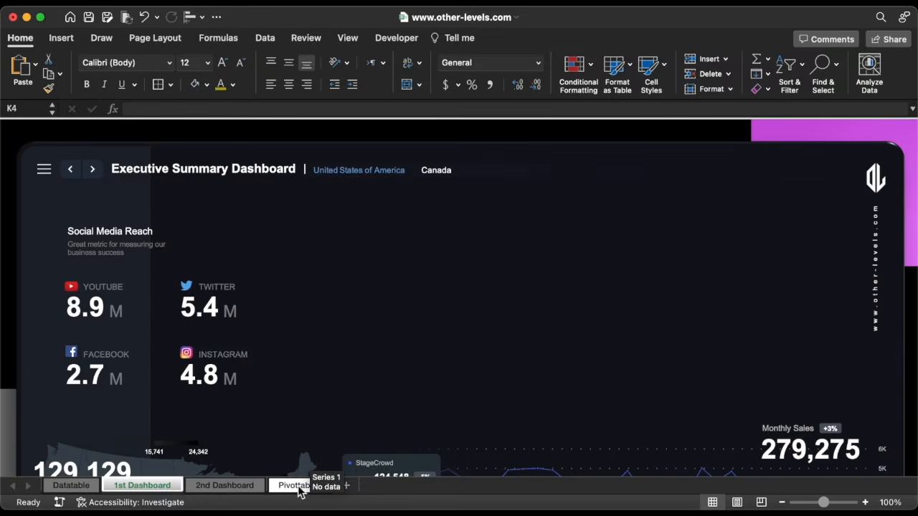
{"action": "left_click", "coordinate": [300, 486]}
{"action": "left_click", "coordinate": [437, 240]}
{"action": "key", "text": "super+a"}
{"action": "key", "text": "super+c"}
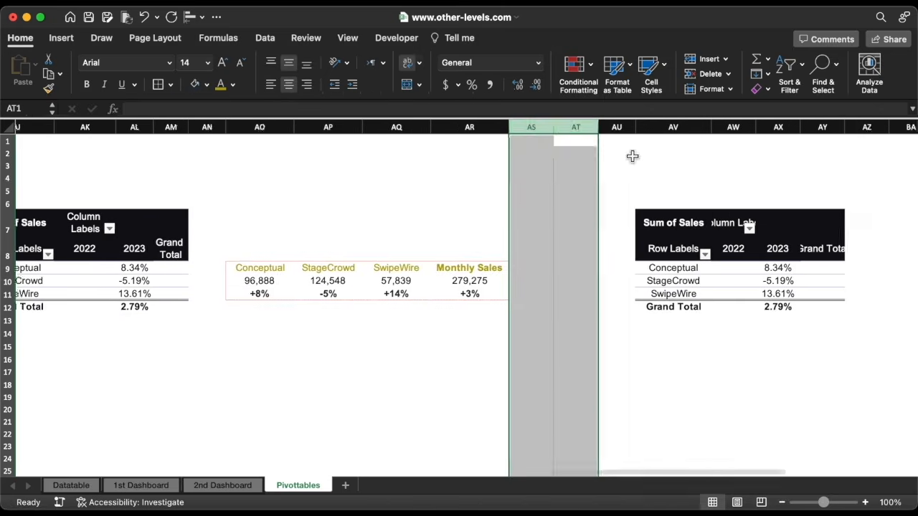
{"action": "scroll", "coordinate": [633, 156], "scroll_direction": "right", "scroll_amount": 10}
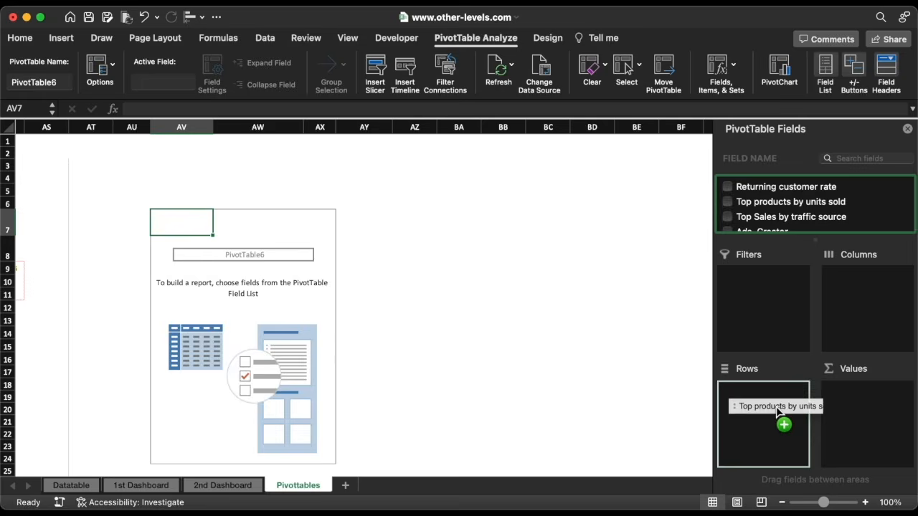
{"action": "left_click_drag", "start_coordinate": [783, 406], "coordinate": [774, 401]}
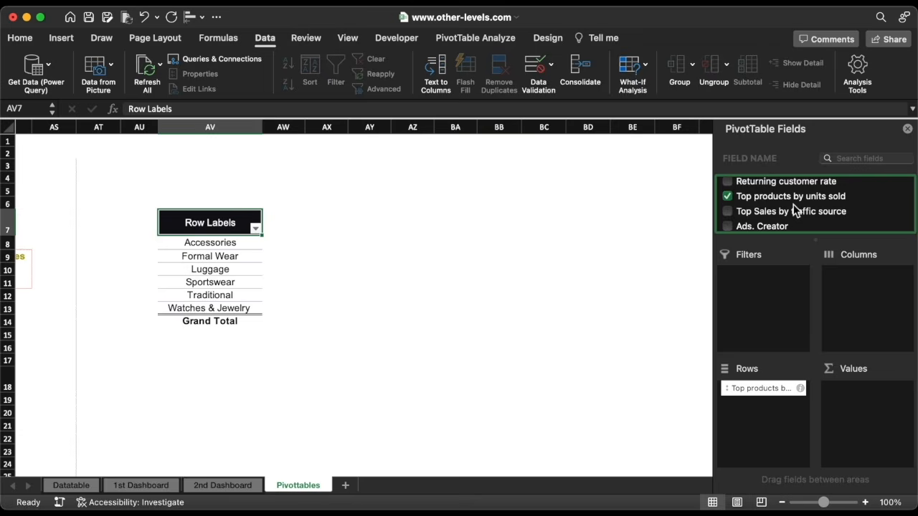
Count top products by units sold in the pivot, try a funnel chart, and dismiss the PivotTable alert
{"action": "left_click_drag", "start_coordinate": [794, 207], "coordinate": [868, 414]}
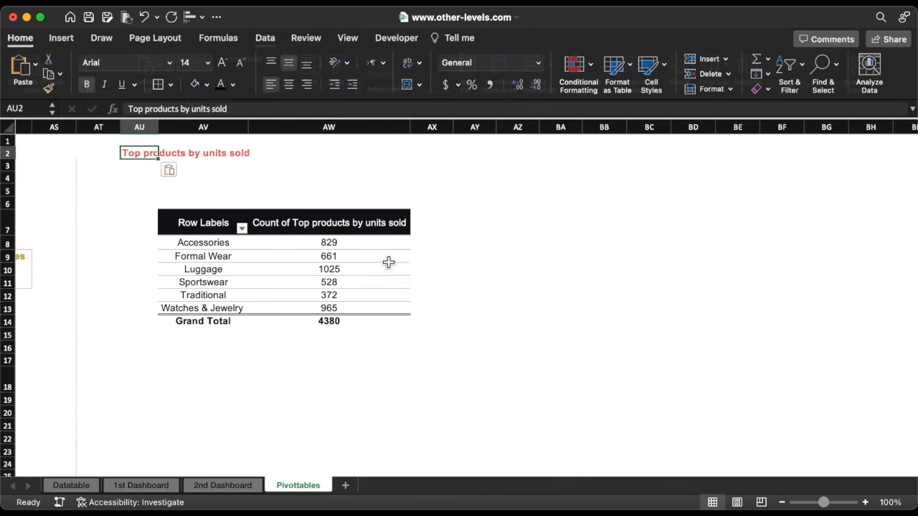
{"action": "left_click", "coordinate": [384, 258]}
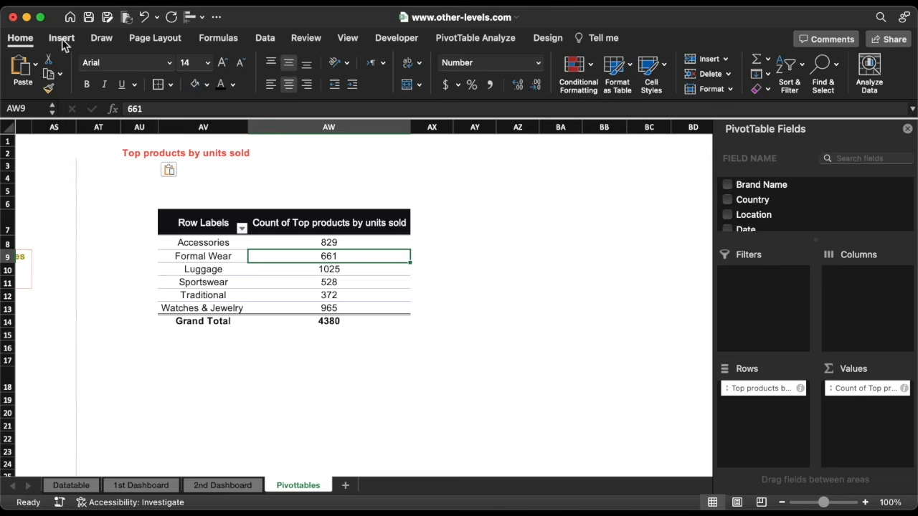
{"action": "left_click", "coordinate": [61, 40]}
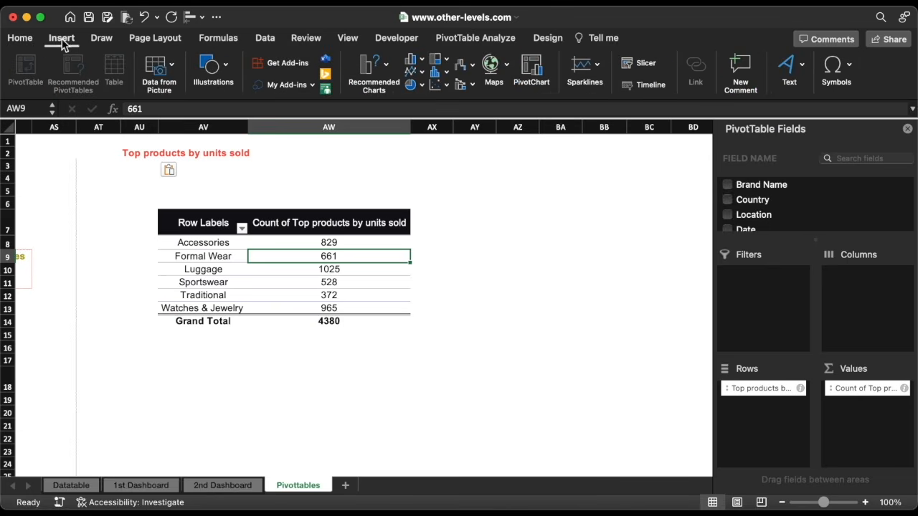
{"action": "left_click", "coordinate": [461, 69]}
{"action": "left_click", "coordinate": [493, 212]}
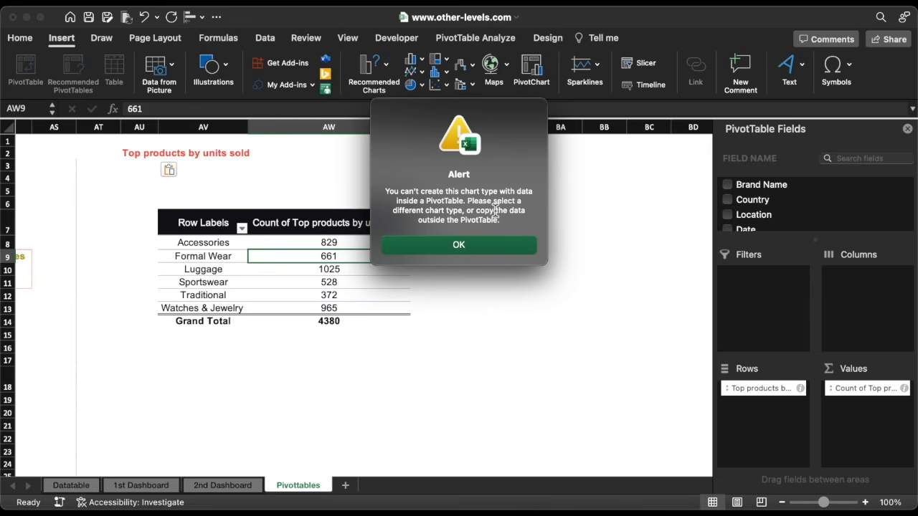
{"action": "left_click", "coordinate": [486, 247]}
{"action": "scroll", "coordinate": [510, 242], "scroll_direction": "right", "scroll_amount": 3}
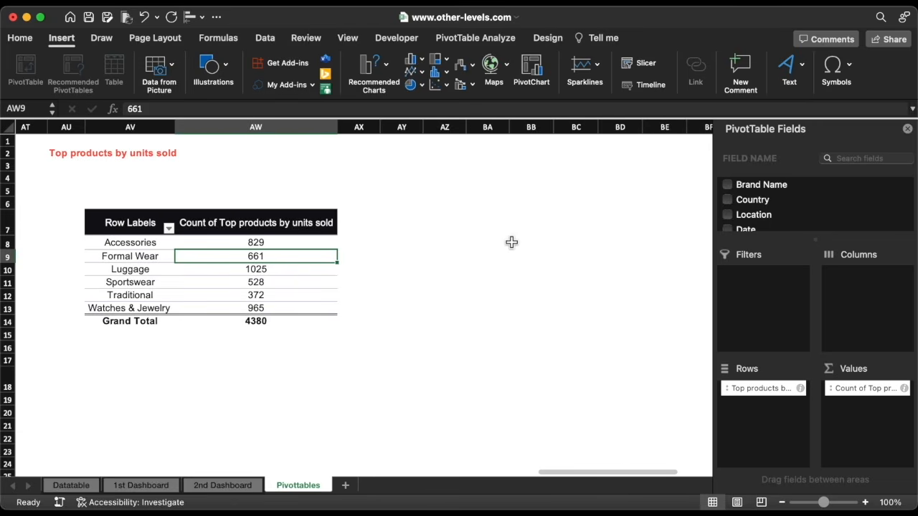
Enter =IFERROR(AV8,"") in cell AZ8
{"action": "left_click", "coordinate": [432, 242]}
{"action": "type", "text": "=av8"}
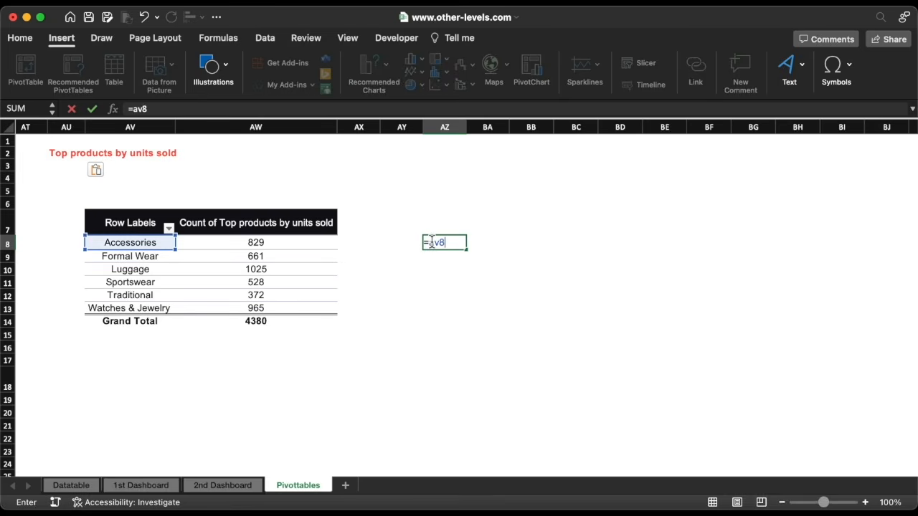
{"action": "key", "text": "ctrl+Return"}
{"action": "left_click", "coordinate": [133, 108]}
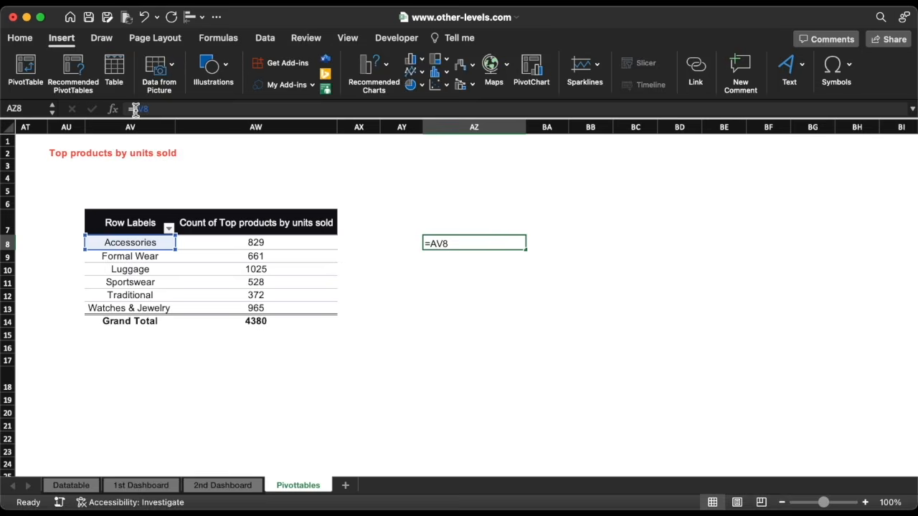
{"action": "type", "text": "IF"}
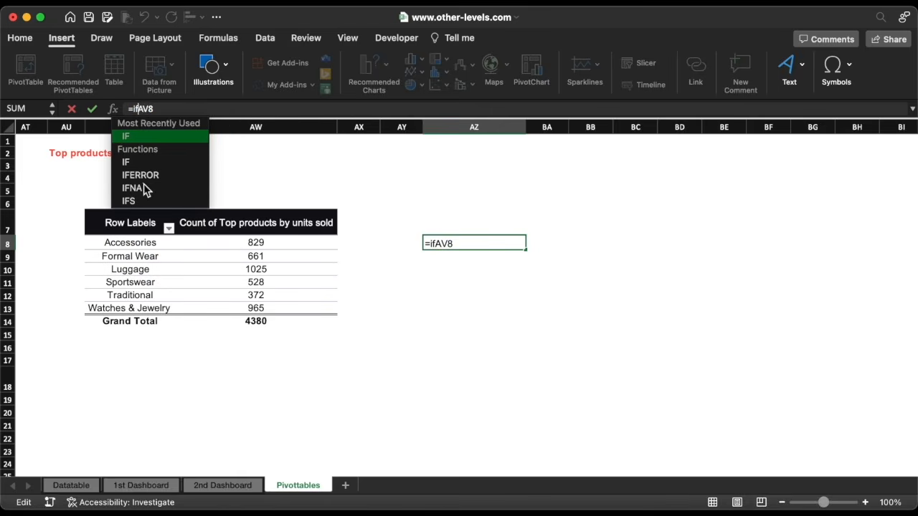
{"action": "double_click", "coordinate": [158, 171]}
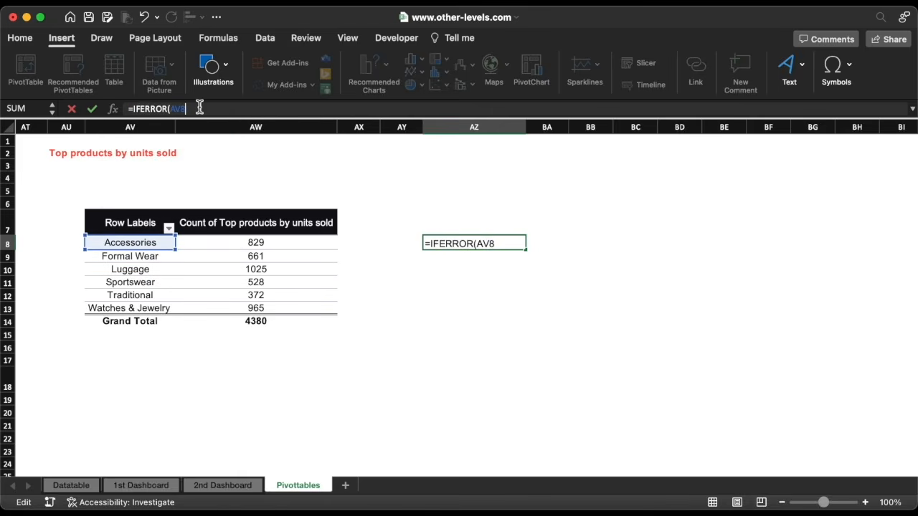
{"action": "type", "text": ",\"\")"}
{"action": "key", "text": "Return"}
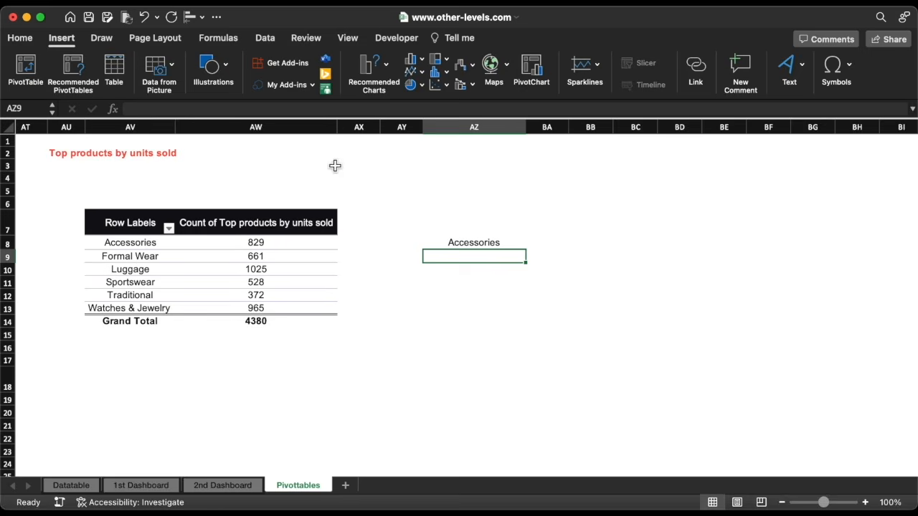
Fill the AZ8 formula down to row 13 and across into column BA
{"action": "left_click", "coordinate": [508, 244]}
{"action": "left_click_drag", "start_coordinate": [529, 252], "coordinate": [567, 314]}
{"action": "left_click_drag", "start_coordinate": [474, 245], "coordinate": [487, 306]}
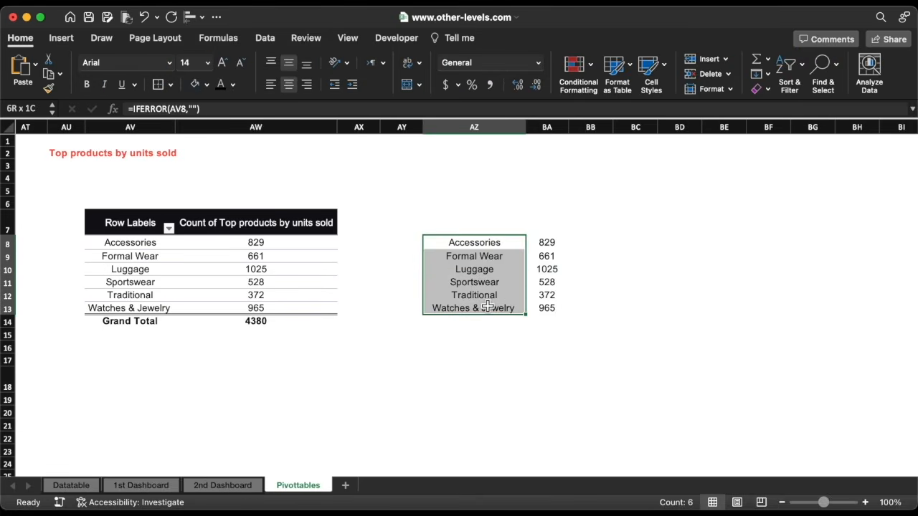
Left-align the product names in olive and make the BA8:BA13 counts dark and bold
{"action": "left_click", "coordinate": [271, 85]}
{"action": "left_click", "coordinate": [233, 85]}
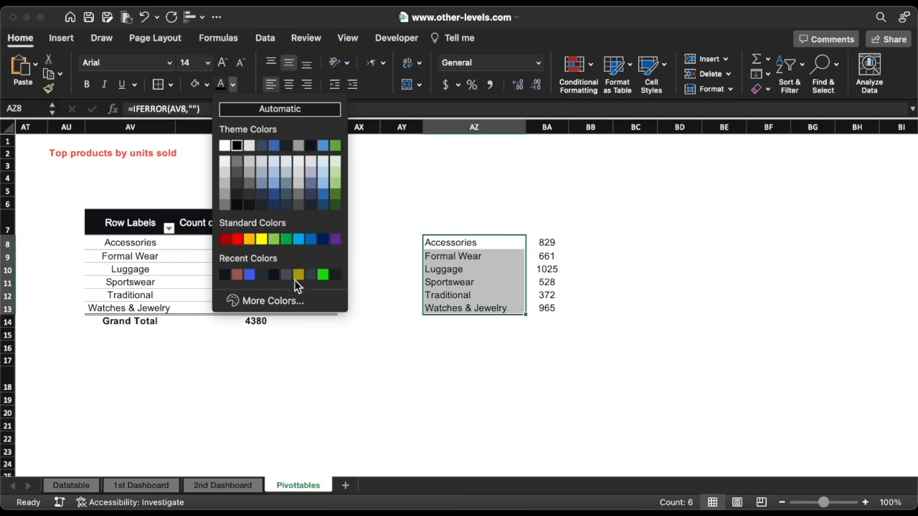
{"action": "left_click", "coordinate": [298, 275]}
{"action": "left_click_drag", "start_coordinate": [549, 244], "coordinate": [549, 309]}
{"action": "left_click", "coordinate": [233, 85]}
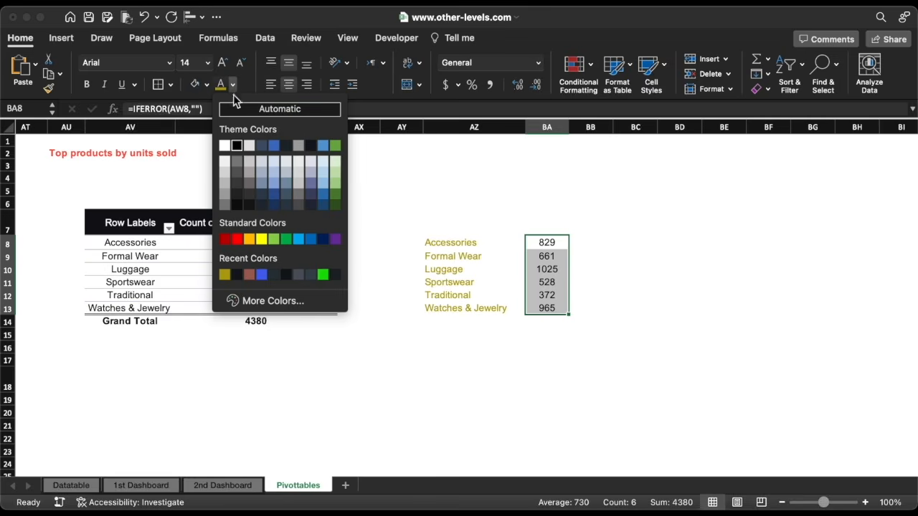
{"action": "left_click", "coordinate": [239, 195]}
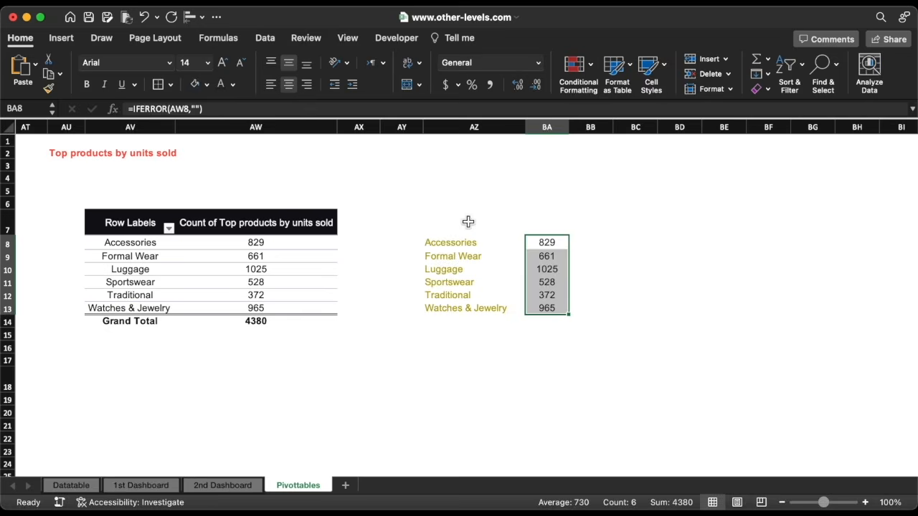
{"action": "key", "text": "super+b"}
{"action": "left_click_drag", "start_coordinate": [547, 244], "coordinate": [487, 309]}
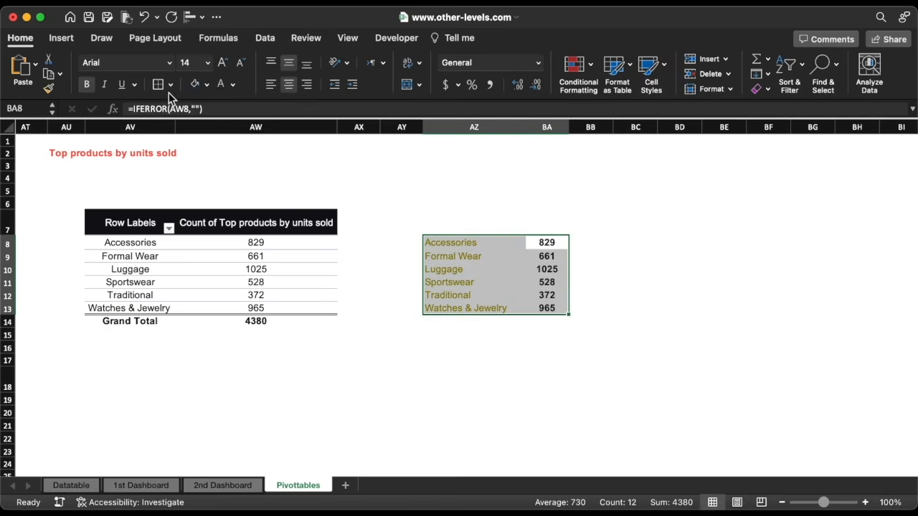
{"action": "left_click", "coordinate": [61, 44]}
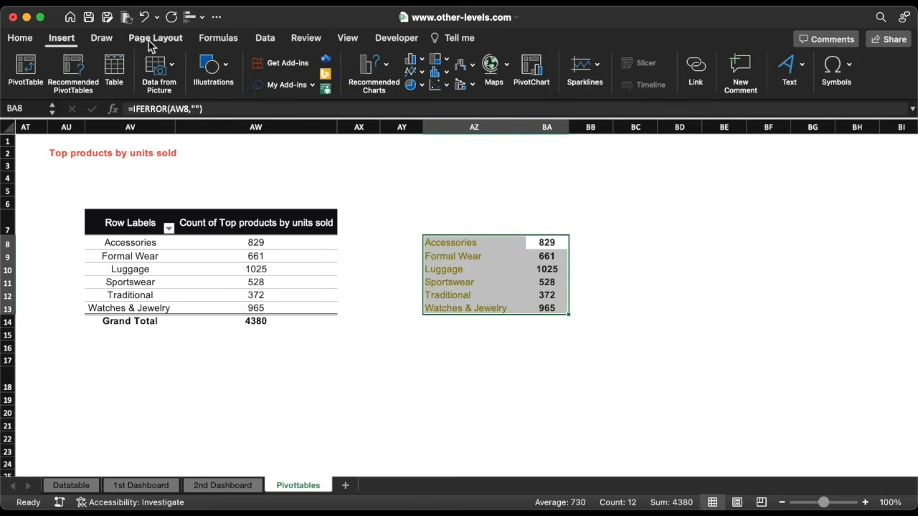
Insert a funnel chart from AZ8:BA13 beside the range and sort the pivot counts largest first
{"action": "left_click", "coordinate": [464, 66]}
{"action": "left_click", "coordinate": [500, 246]}
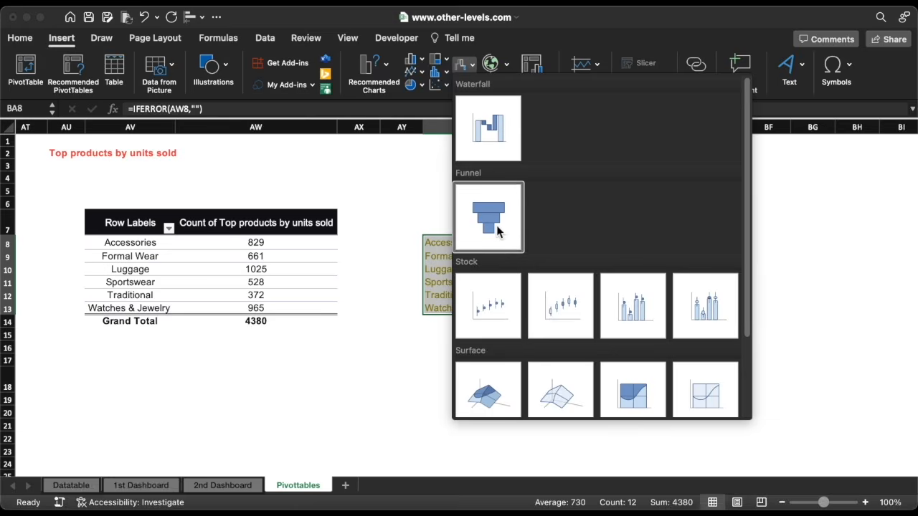
{"action": "left_click_drag", "start_coordinate": [385, 228], "coordinate": [641, 221]}
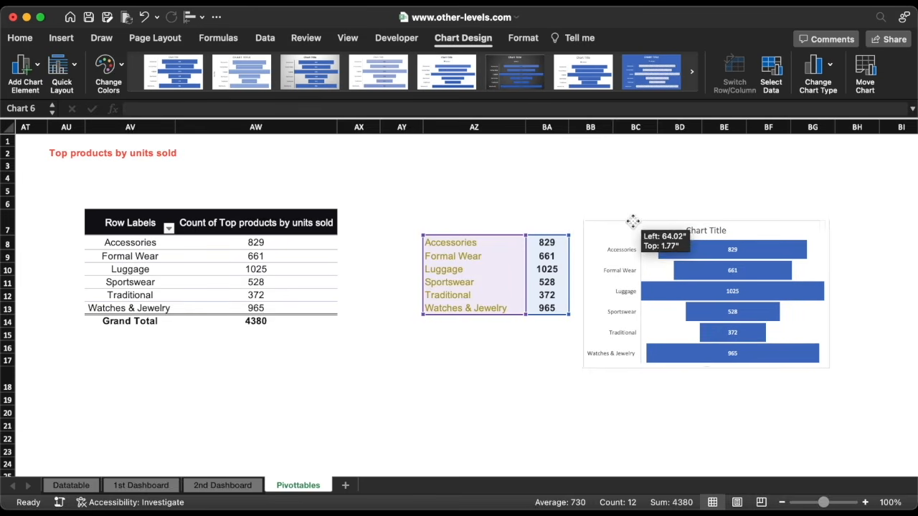
{"action": "left_click", "coordinate": [292, 245]}
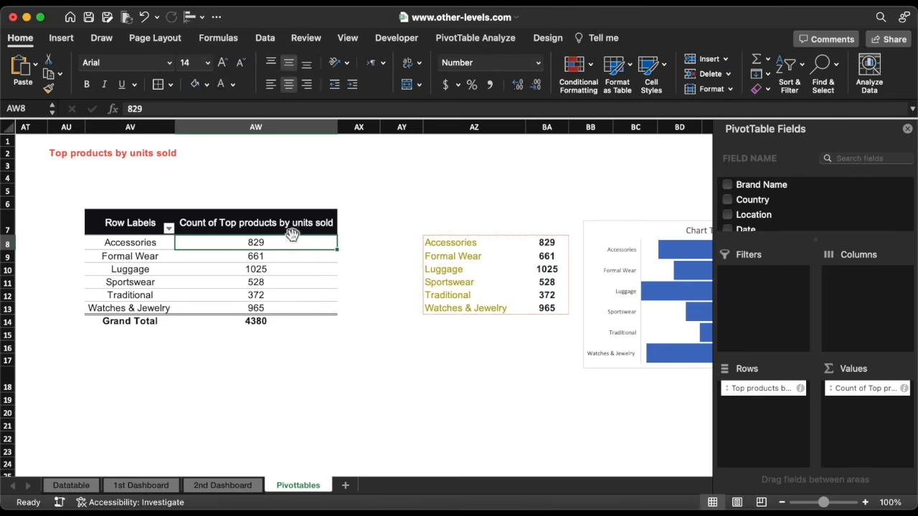
{"action": "left_click", "coordinate": [269, 42]}
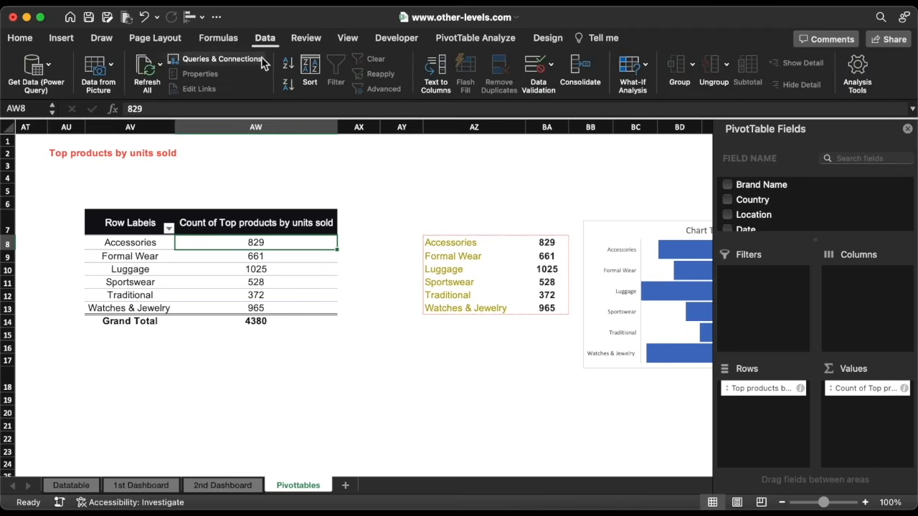
{"action": "left_click", "coordinate": [287, 85]}
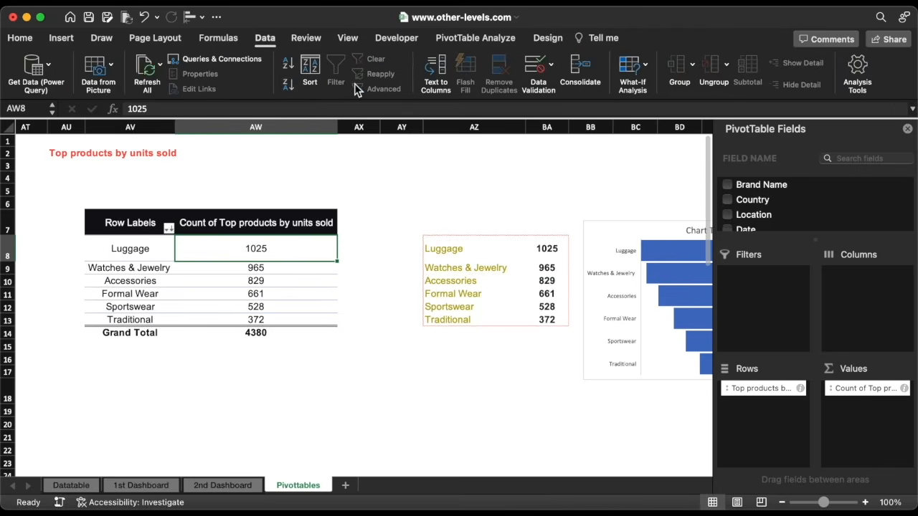
{"action": "left_click", "coordinate": [908, 131]}
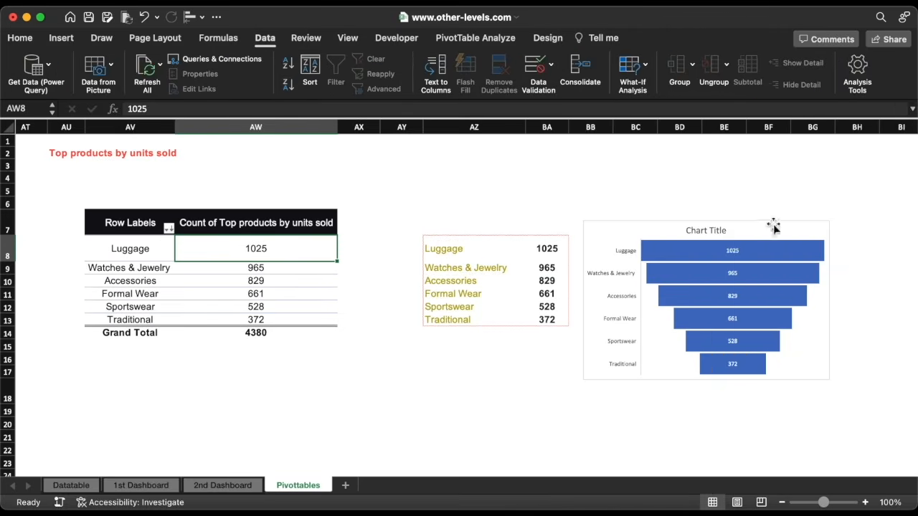
Delete the funnel chart's title and product-name axis
{"action": "left_click", "coordinate": [717, 238]}
{"action": "key", "text": "Delete"}
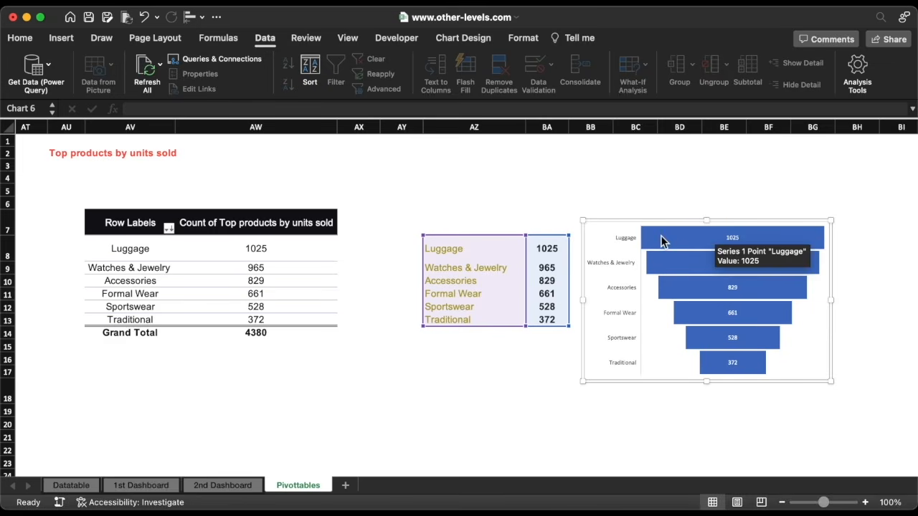
{"action": "left_click", "coordinate": [623, 265]}
{"action": "key", "text": "Delete"}
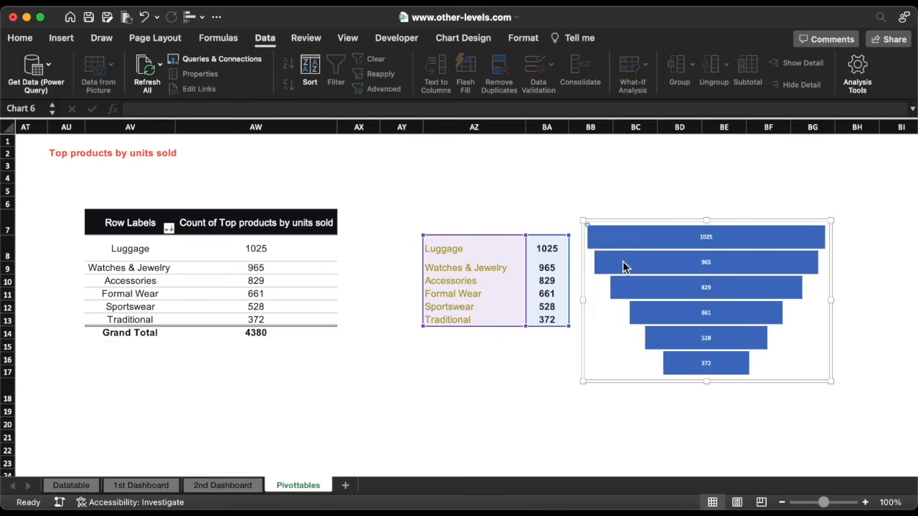
Add category names to the data labels on a new line, then cut the chart
{"action": "left_click", "coordinate": [709, 240]}
{"action": "double_click", "coordinate": [709, 240]}
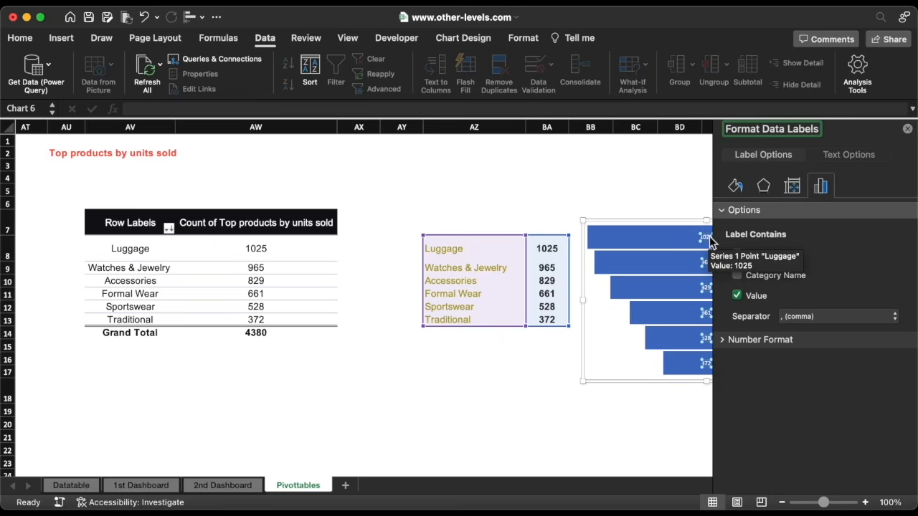
{"action": "left_click", "coordinate": [789, 281]}
{"action": "scroll", "coordinate": [685, 327], "scroll_direction": "right", "scroll_amount": 5}
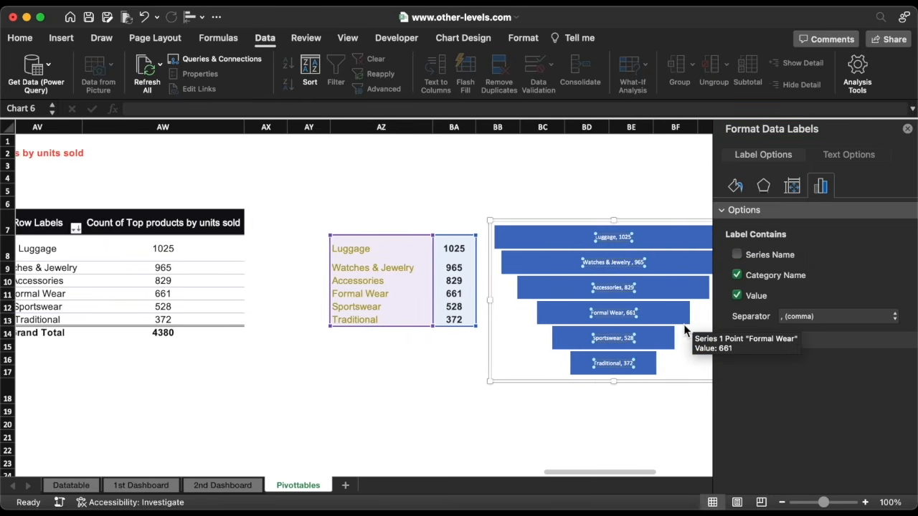
{"action": "left_click", "coordinate": [829, 315]}
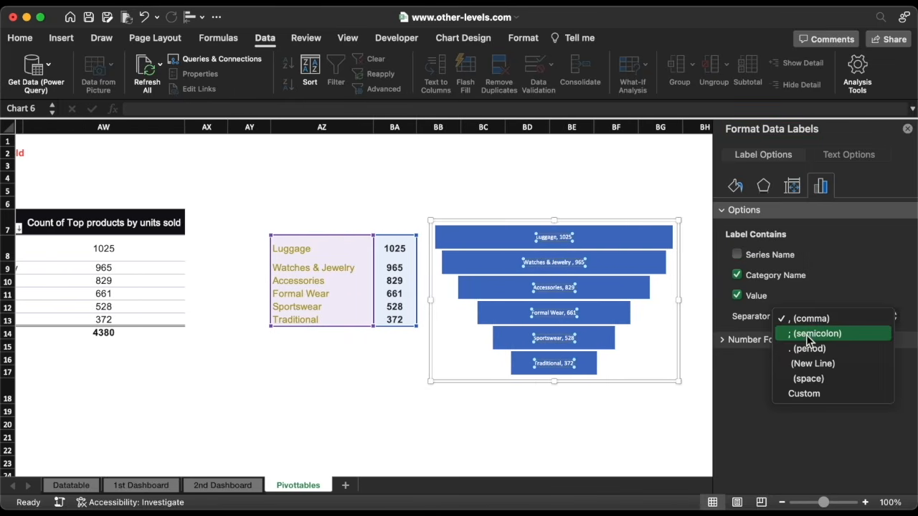
{"action": "left_click", "coordinate": [819, 365]}
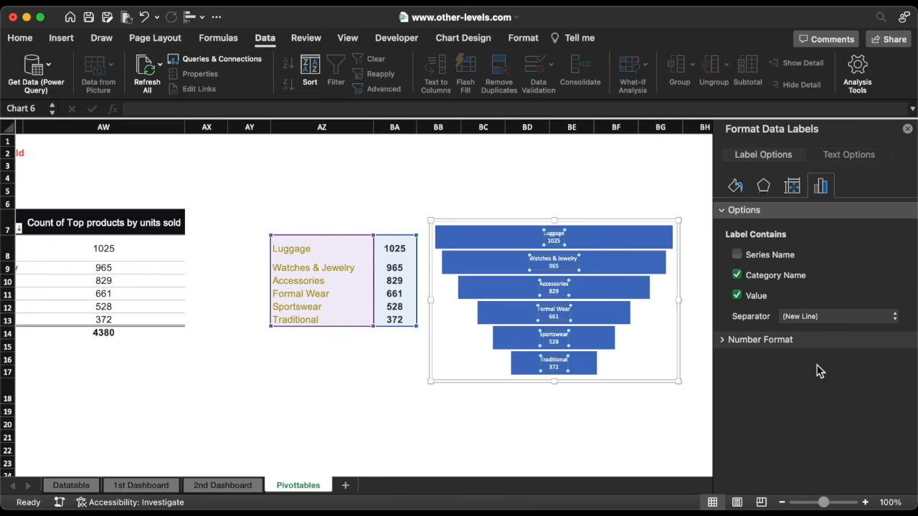
{"action": "left_click", "coordinate": [650, 384]}
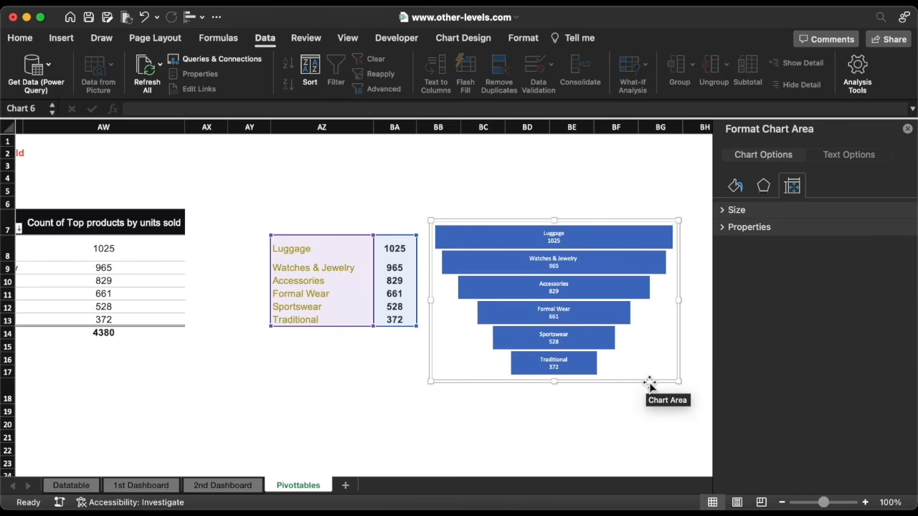
{"action": "key", "text": "Delete"}
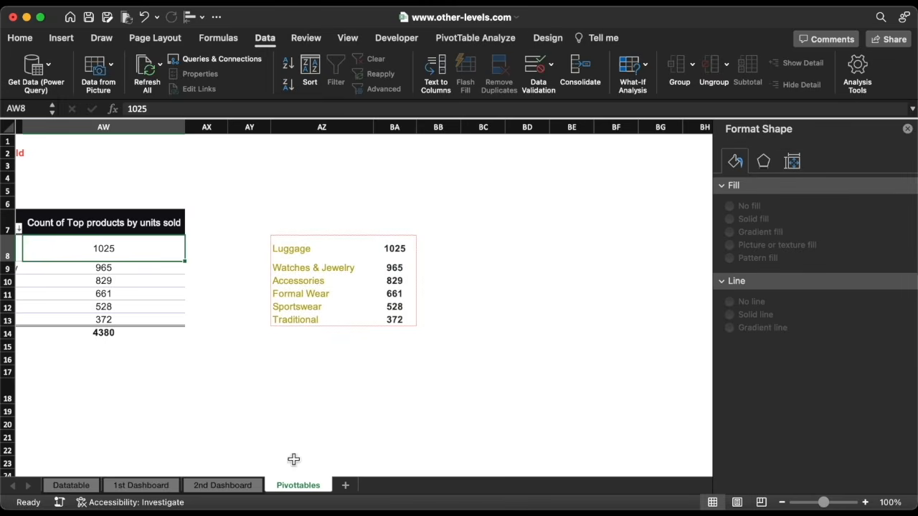
Paste the funnel chart onto the 2nd Dashboard sheet at its lower left
{"action": "left_click", "coordinate": [222, 486]}
{"action": "key", "text": "super+v"}
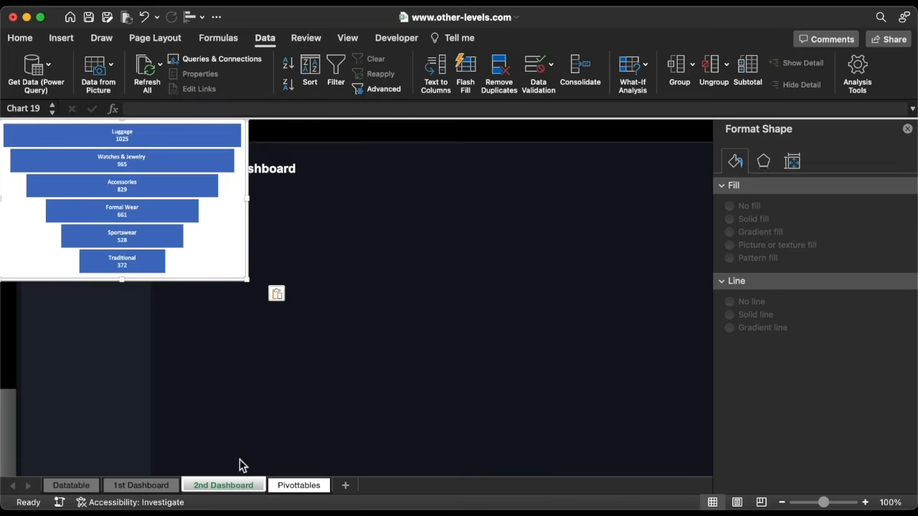
{"action": "left_click", "coordinate": [246, 240]}
{"action": "left_click_drag", "start_coordinate": [246, 240], "coordinate": [285, 399]}
{"action": "scroll", "coordinate": [289, 404], "scroll_direction": "down", "scroll_amount": 5}
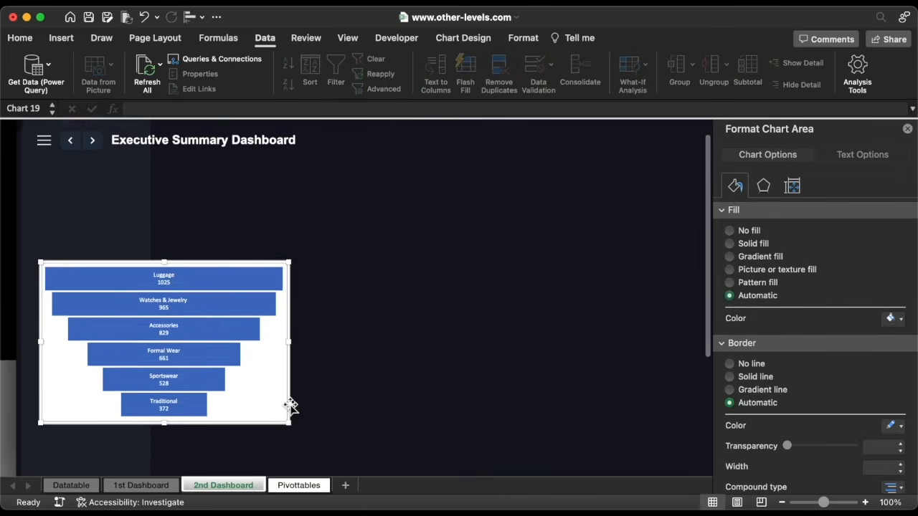
{"action": "left_click_drag", "start_coordinate": [291, 262], "coordinate": [288, 407]}
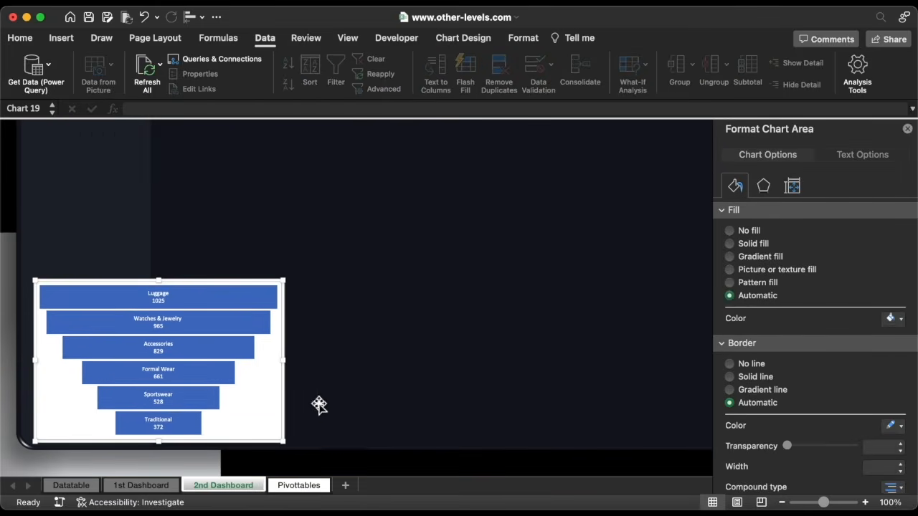
Remove the chart's outline and fill, and resize it to 3.2" by 4.3"
{"action": "left_click", "coordinate": [746, 365]}
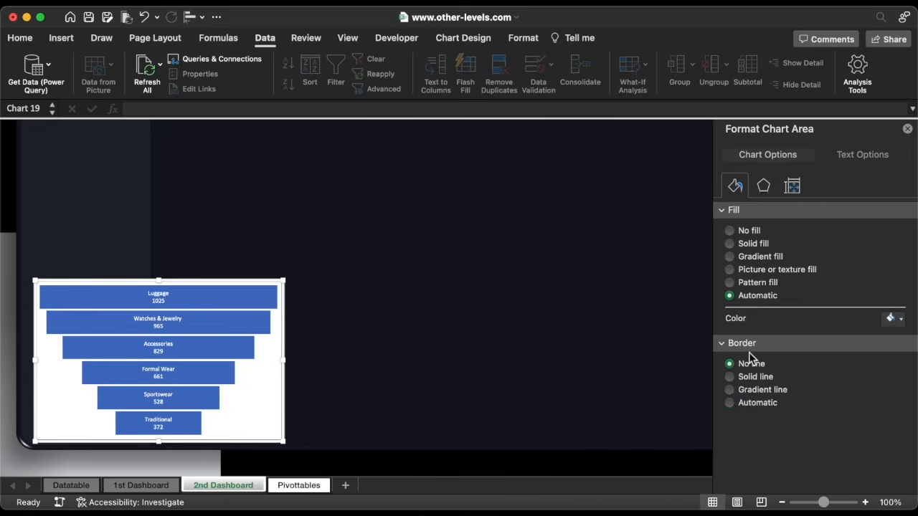
{"action": "left_click", "coordinate": [745, 232]}
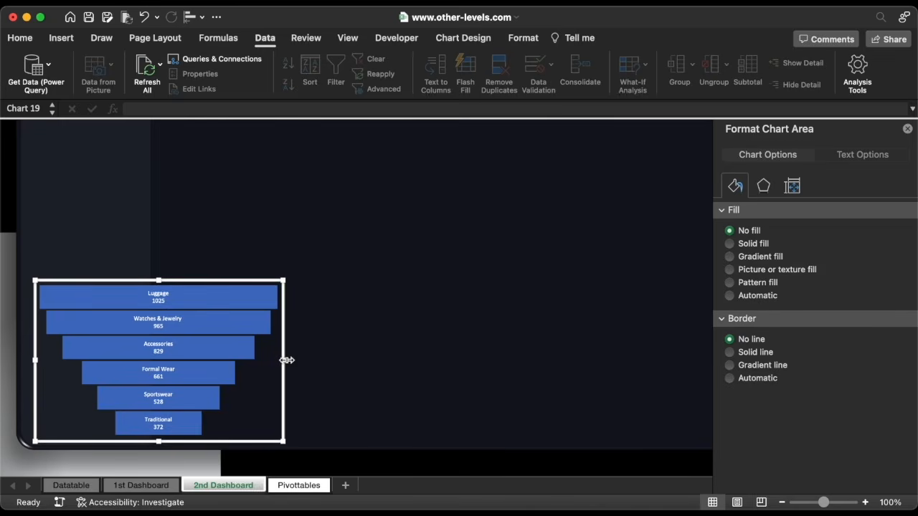
{"action": "left_click_drag", "start_coordinate": [287, 360], "coordinate": [256, 359]}
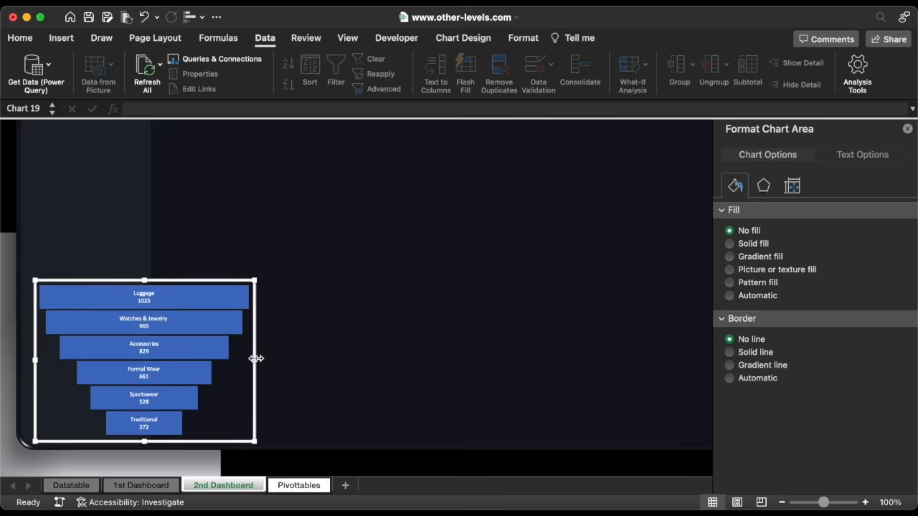
{"action": "left_click", "coordinate": [523, 40]}
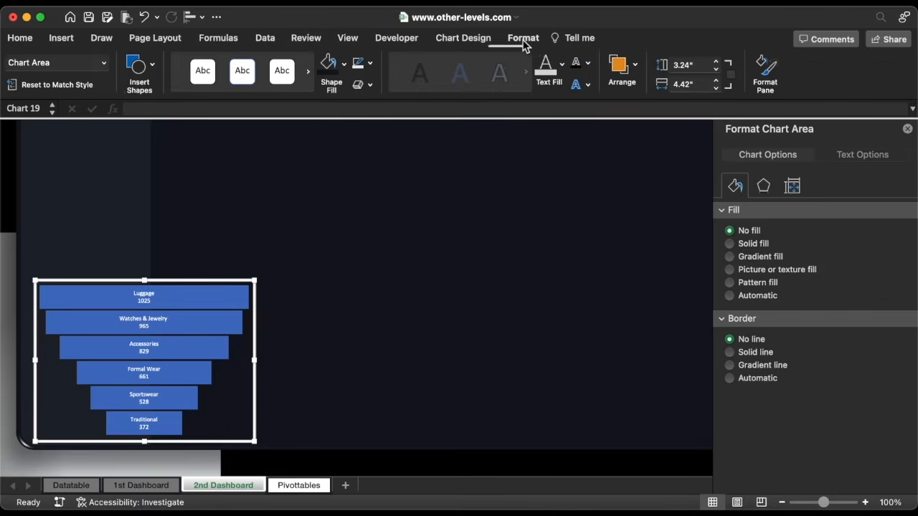
{"action": "left_click", "coordinate": [720, 69]}
{"action": "left_click", "coordinate": [719, 88]}
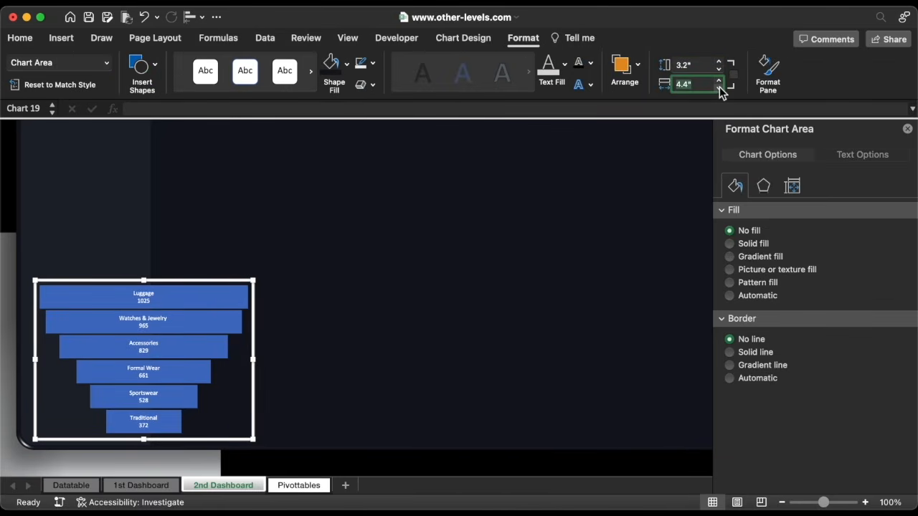
{"action": "left_click", "coordinate": [719, 88]}
{"action": "left_click", "coordinate": [142, 300]}
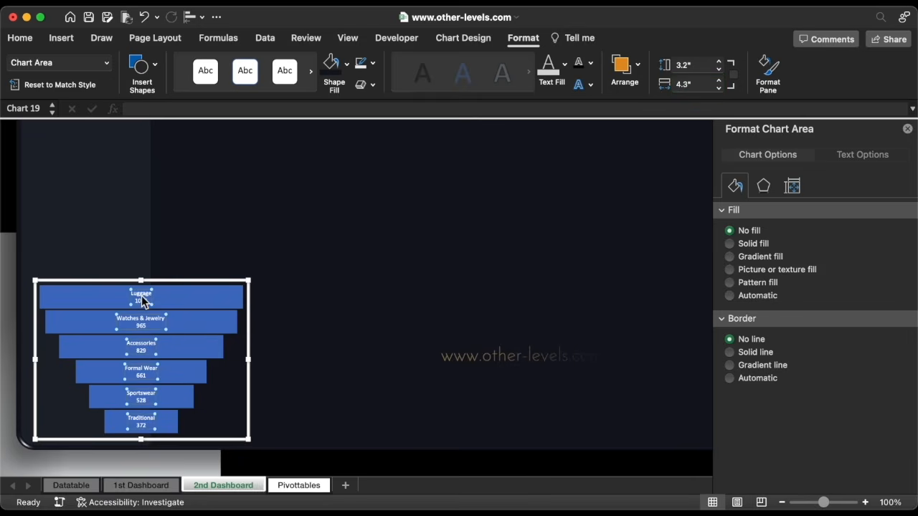
{"action": "left_click", "coordinate": [23, 39]}
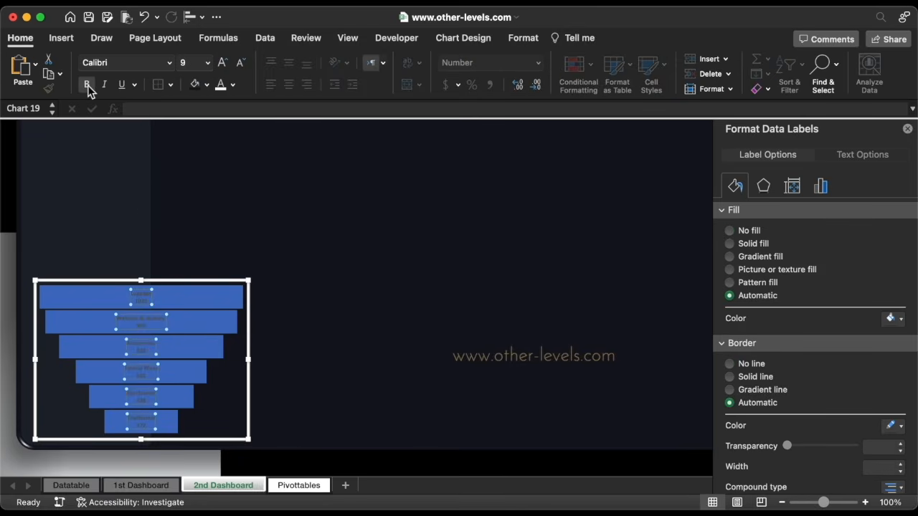
Set the funnel's data labels to white Arial
{"action": "left_click", "coordinate": [170, 63]}
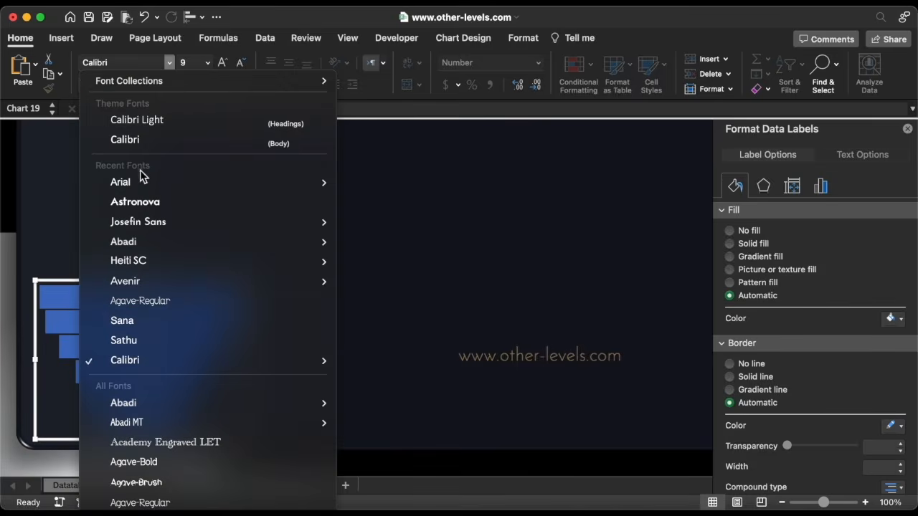
{"action": "left_click", "coordinate": [195, 182]}
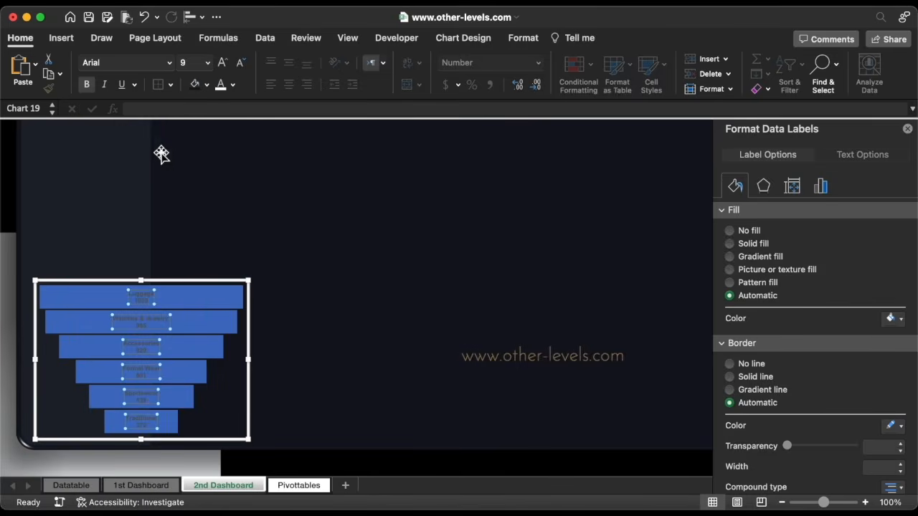
{"action": "left_click", "coordinate": [221, 85]}
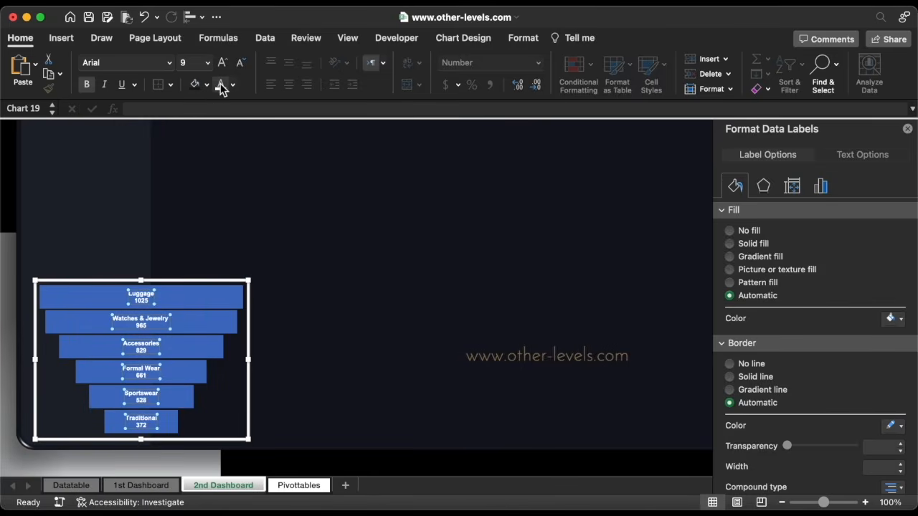
Fill the Luggage bar with dark colour 303A45
{"action": "left_click", "coordinate": [216, 296]}
{"action": "left_click", "coordinate": [215, 296]}
{"action": "left_click", "coordinate": [890, 295]}
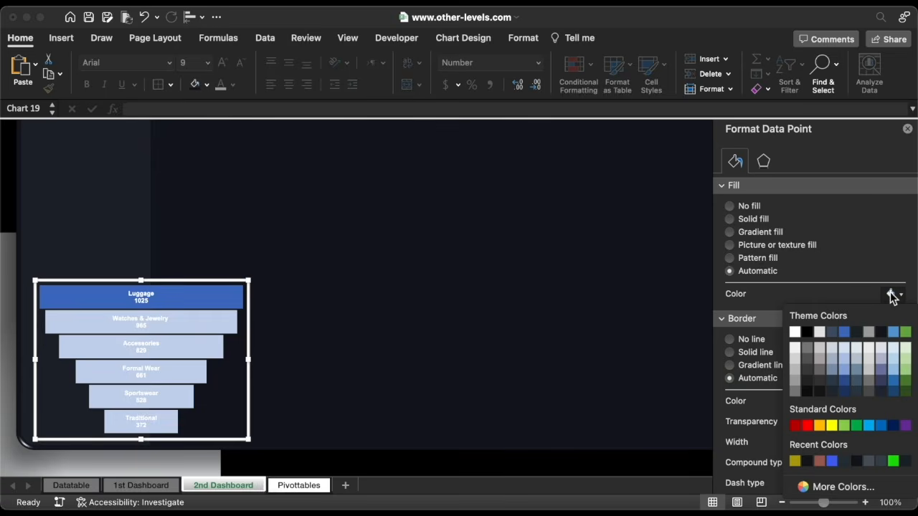
{"action": "left_click", "coordinate": [811, 486]}
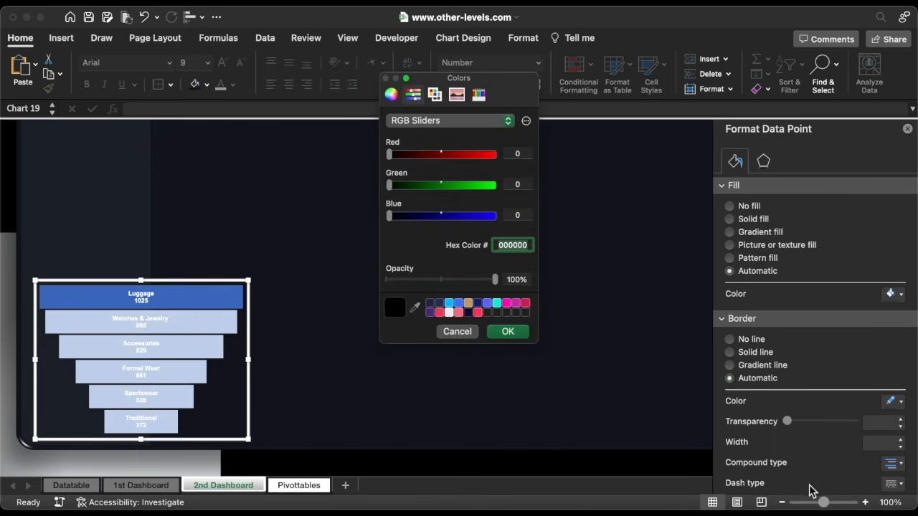
{"action": "key", "text": "ctrl+v"}
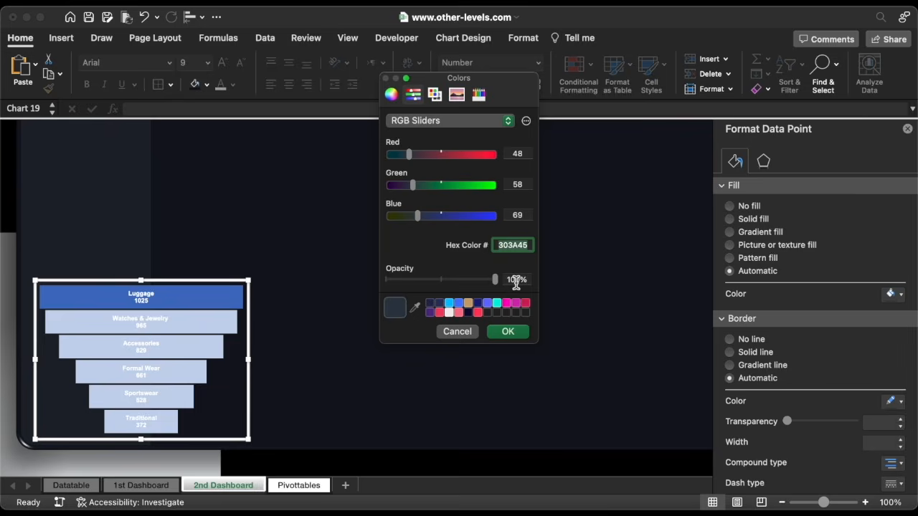
{"action": "left_click", "coordinate": [513, 334]}
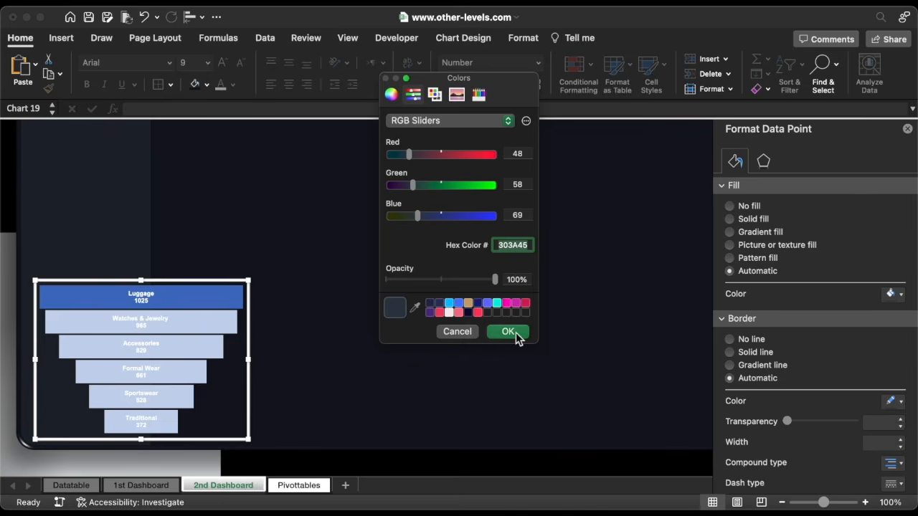
Fill the Watches & Jewelry bar with grey 545763
{"action": "left_click", "coordinate": [210, 327]}
{"action": "key", "text": "super+y"}
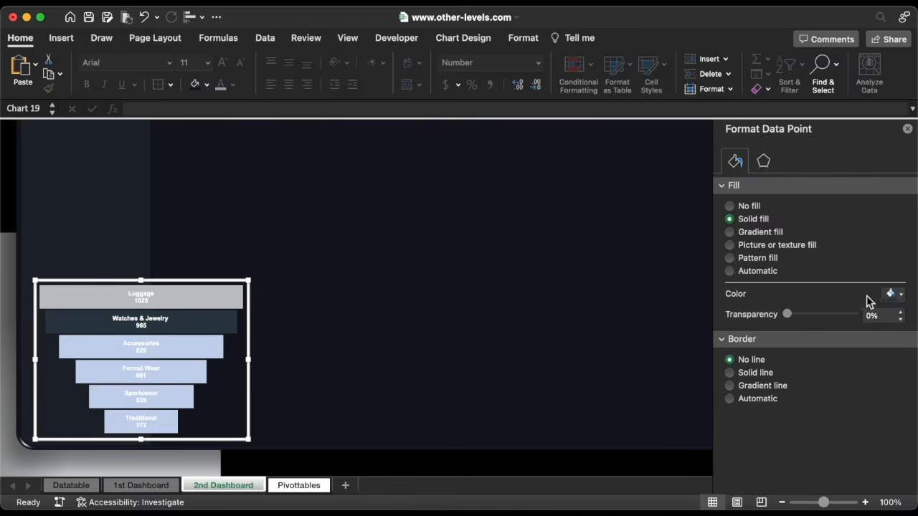
{"action": "left_click", "coordinate": [891, 294]}
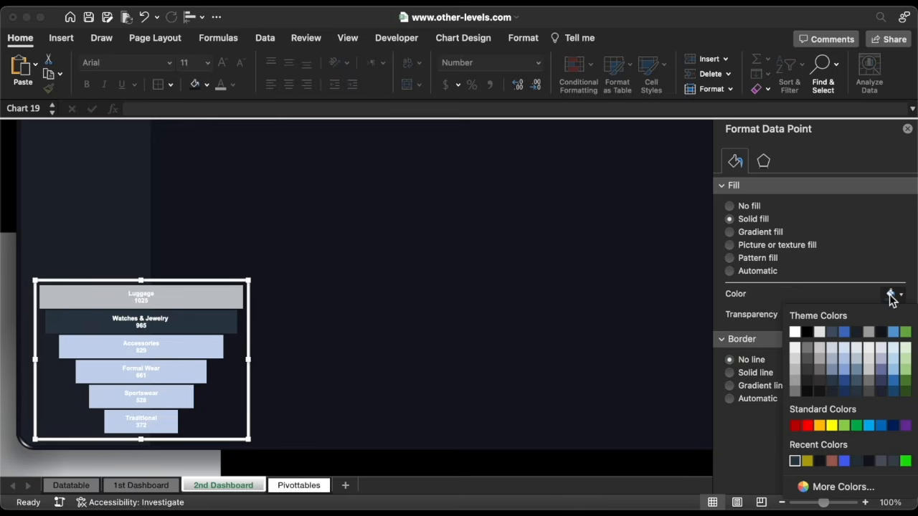
{"action": "left_click", "coordinate": [825, 487]}
{"action": "type", "text": "545763"}
{"action": "key", "text": "Return"}
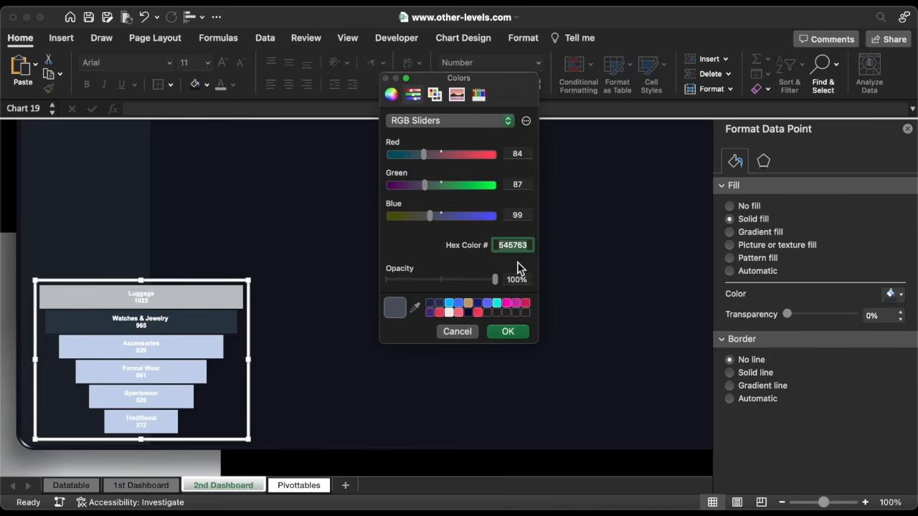
{"action": "left_click", "coordinate": [515, 334]}
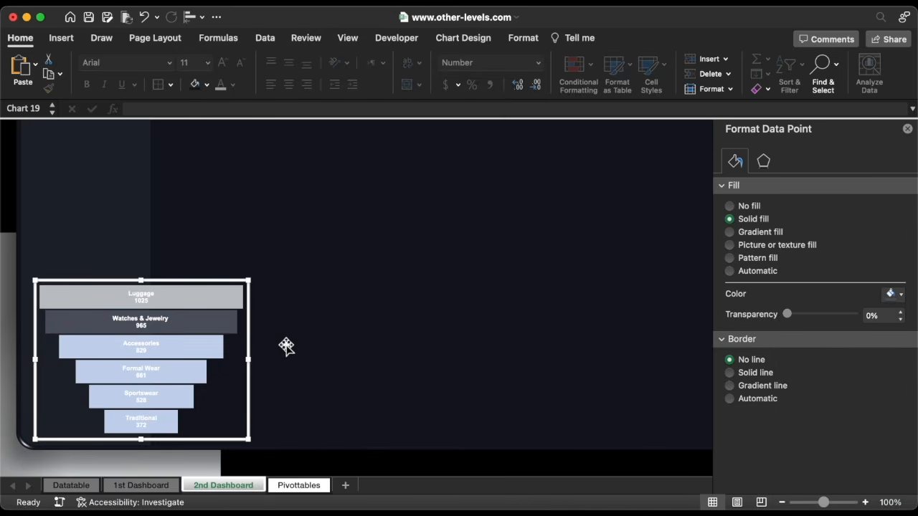
Give the Accessories bar a solid light-blue 59B7F9 fill
{"action": "left_click", "coordinate": [210, 350]}
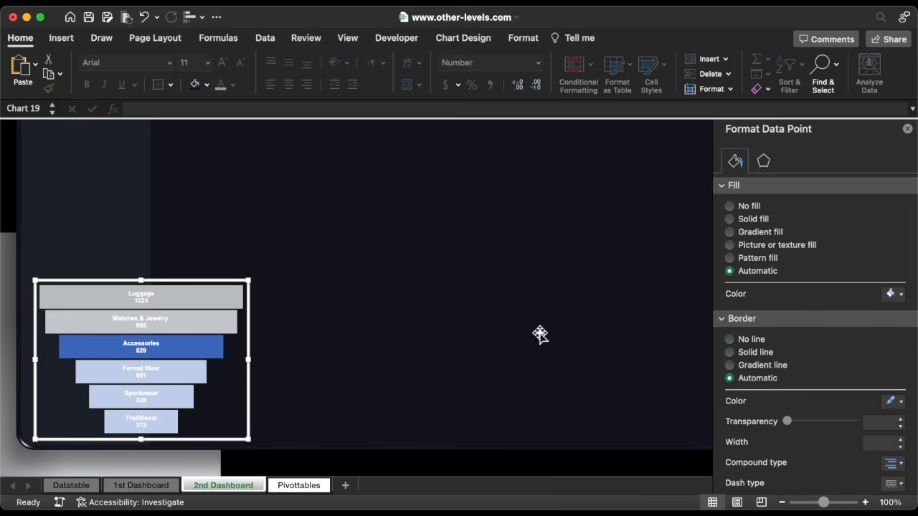
{"action": "left_click", "coordinate": [746, 220]}
{"action": "left_click", "coordinate": [901, 296]}
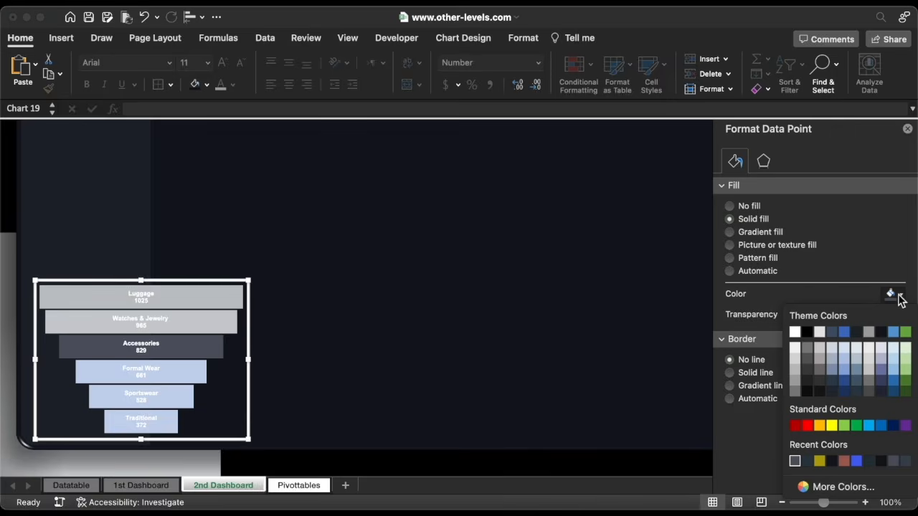
{"action": "left_click", "coordinate": [841, 485]}
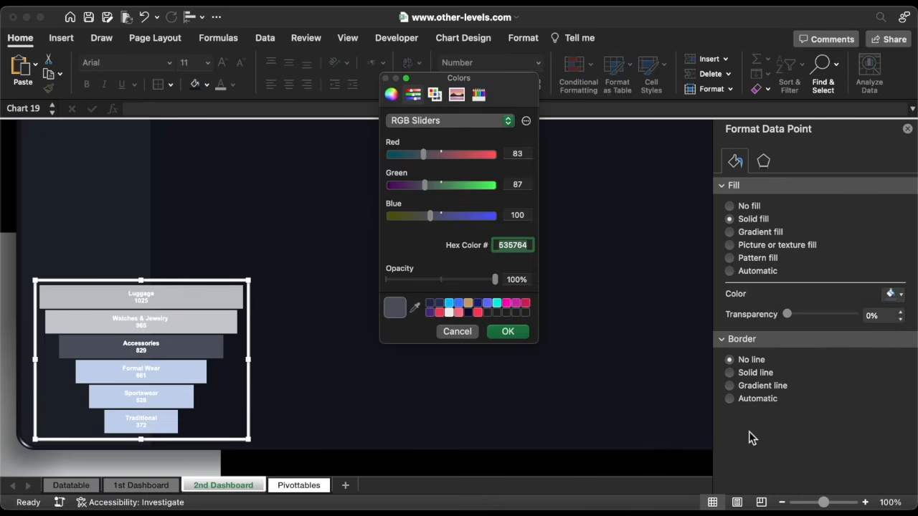
{"action": "type", "text": "59B7F9"}
{"action": "key", "text": "Return"}
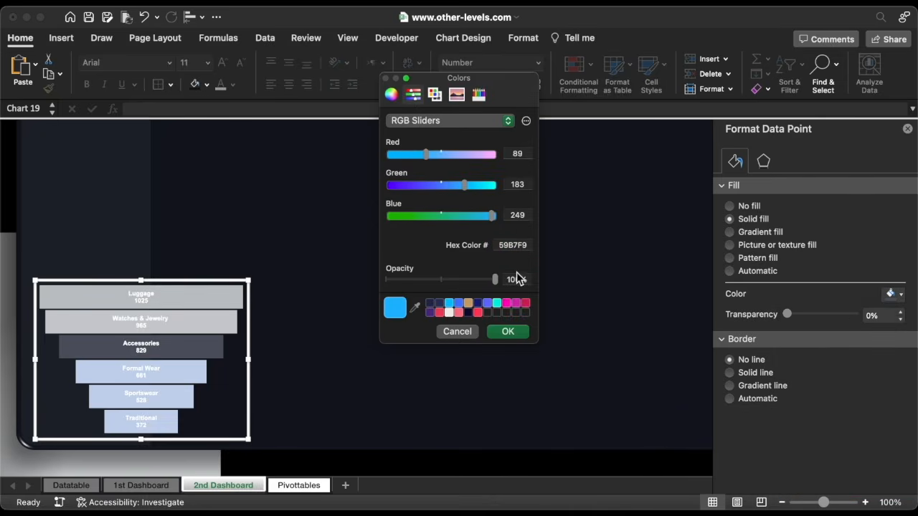
{"action": "left_click", "coordinate": [522, 333]}
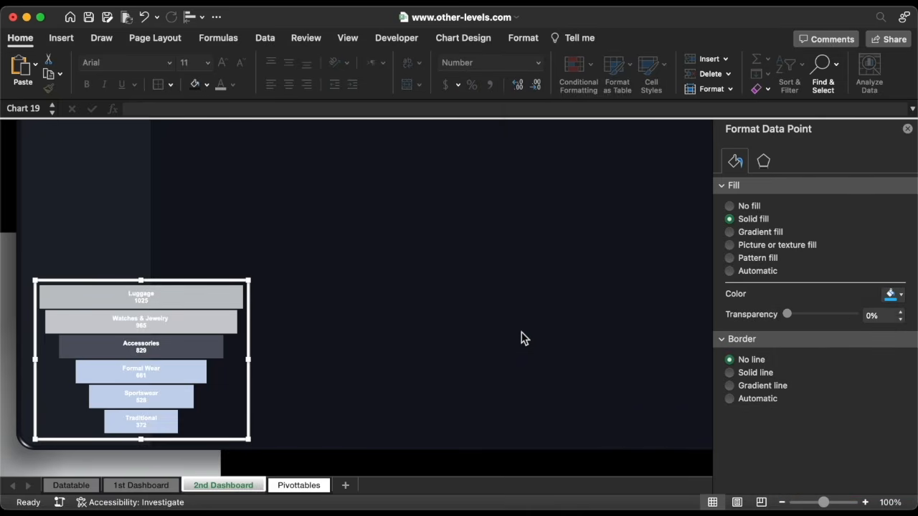
Remove the Formal Wear bar's outline and fill it with the recently used lavender colour
{"action": "left_click", "coordinate": [198, 372]}
{"action": "left_click", "coordinate": [744, 339]}
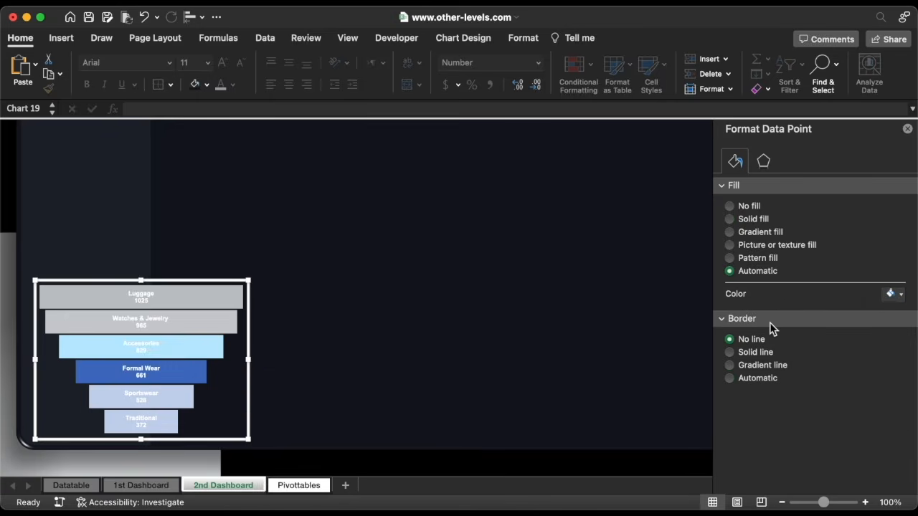
{"action": "left_click", "coordinate": [895, 294]}
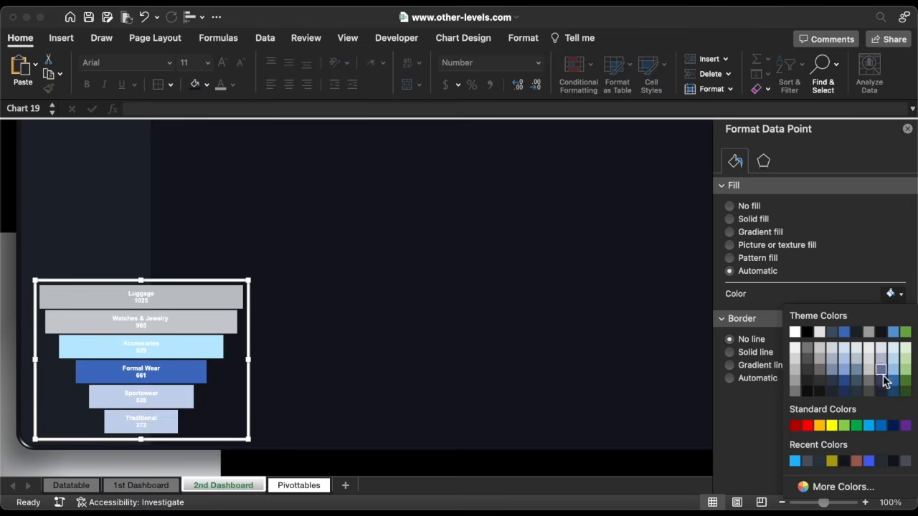
{"action": "left_click", "coordinate": [869, 462]}
Remove the Sportswear bar's outline and fill it red FF574B
{"action": "left_click", "coordinate": [190, 397]}
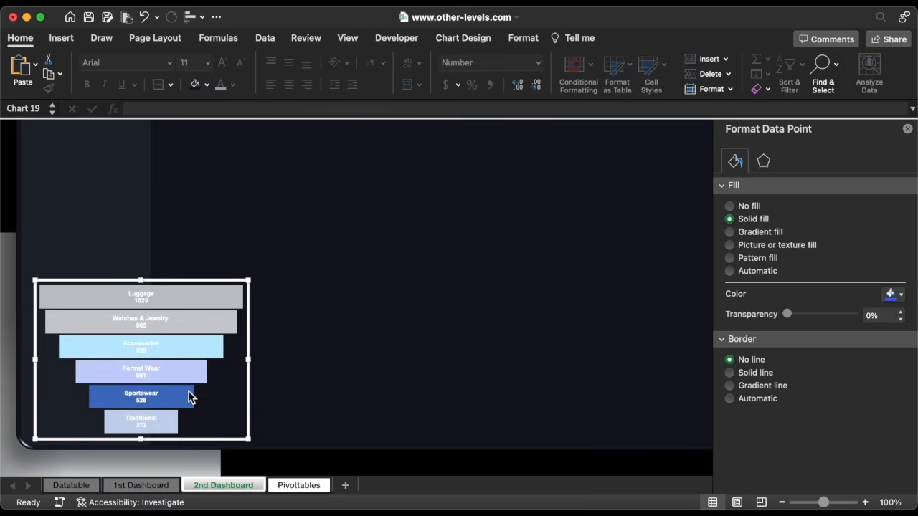
{"action": "left_click", "coordinate": [730, 340]}
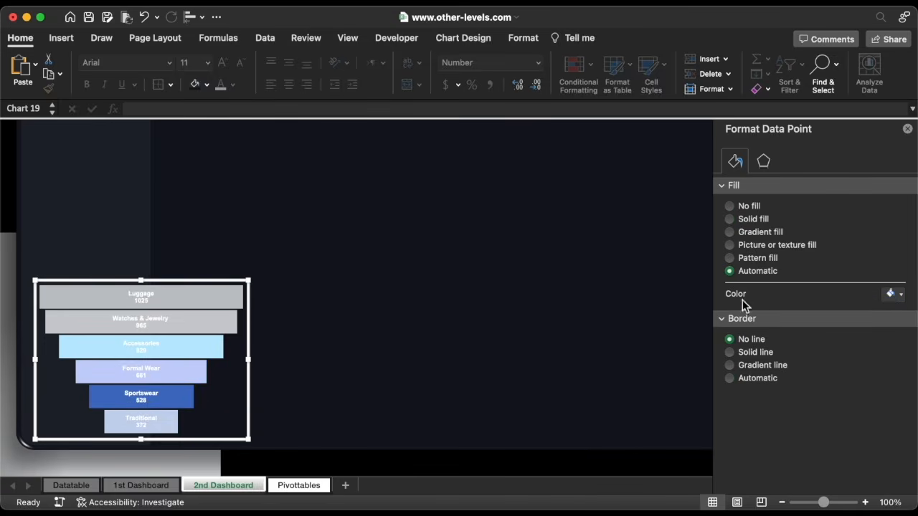
{"action": "left_click", "coordinate": [891, 294]}
{"action": "left_click", "coordinate": [831, 487]}
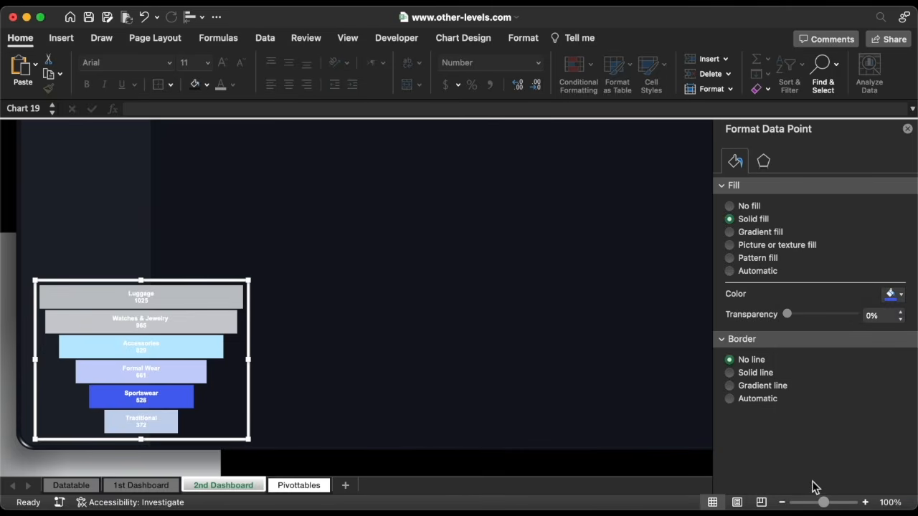
{"action": "type", "text": "FF574B"}
{"action": "key", "text": "Return"}
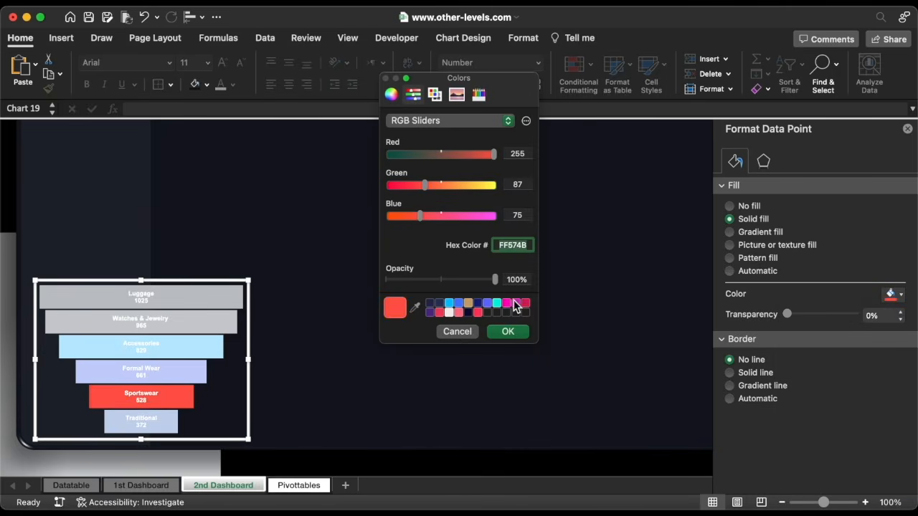
{"action": "left_click", "coordinate": [511, 332]}
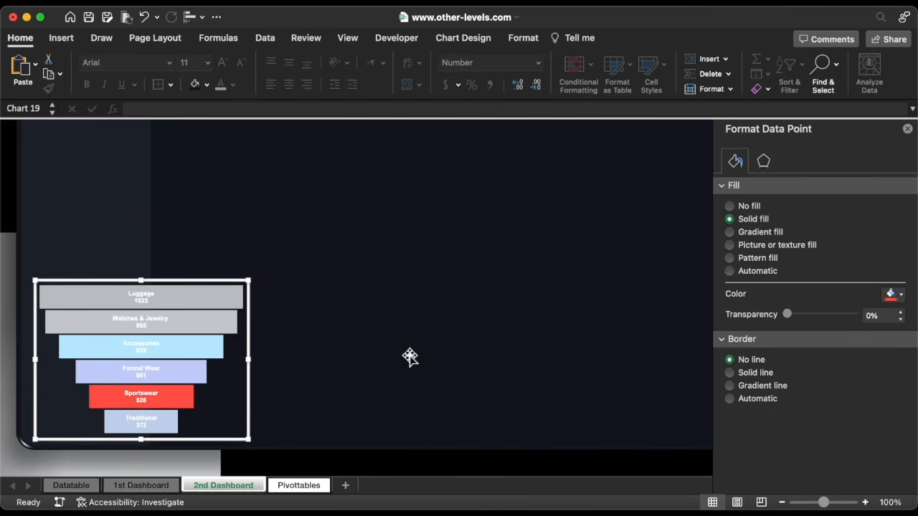
Remove the Traditional bar's outline, give it a solid pink EC84B0 fill, and close the pane
{"action": "left_click", "coordinate": [170, 422]}
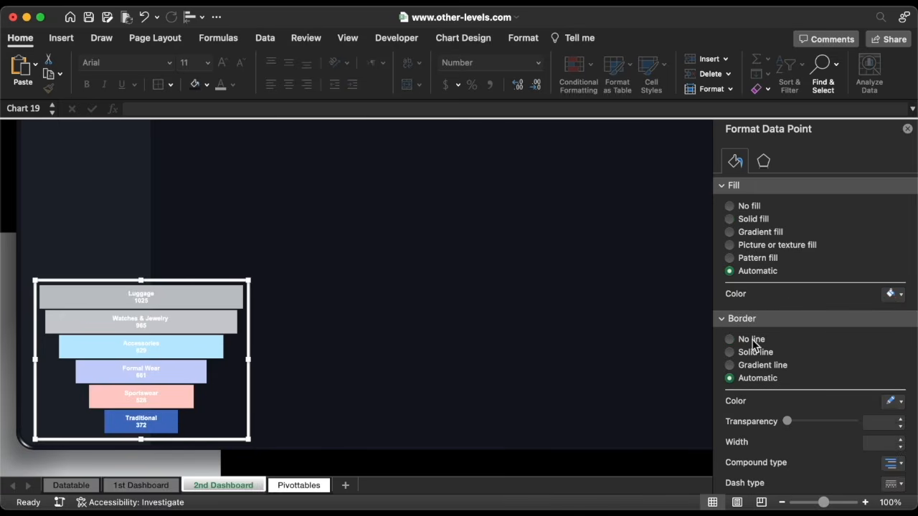
{"action": "left_click", "coordinate": [752, 340]}
{"action": "left_click", "coordinate": [751, 220]}
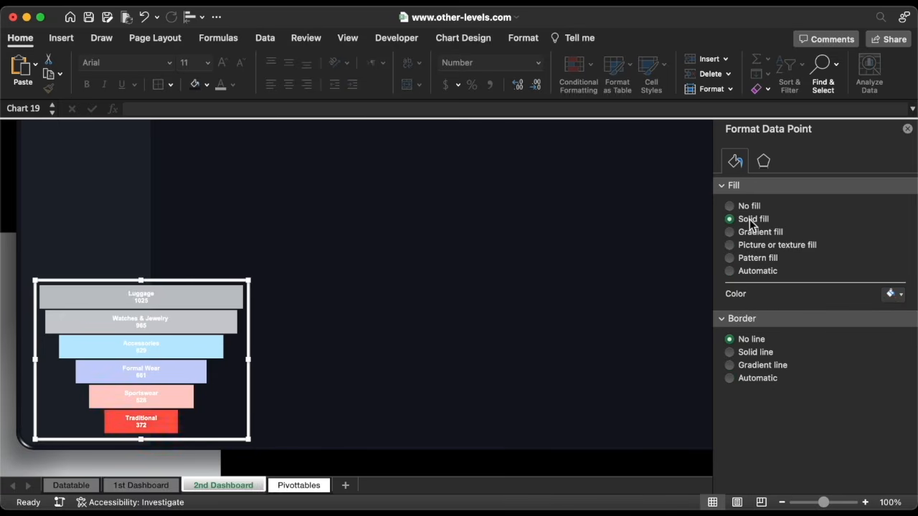
{"action": "left_click", "coordinate": [891, 294]}
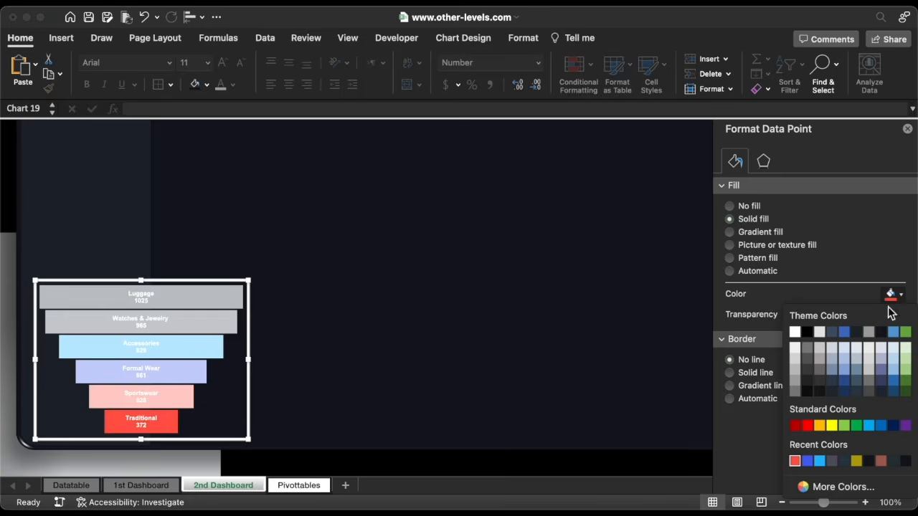
{"action": "left_click", "coordinate": [832, 488]}
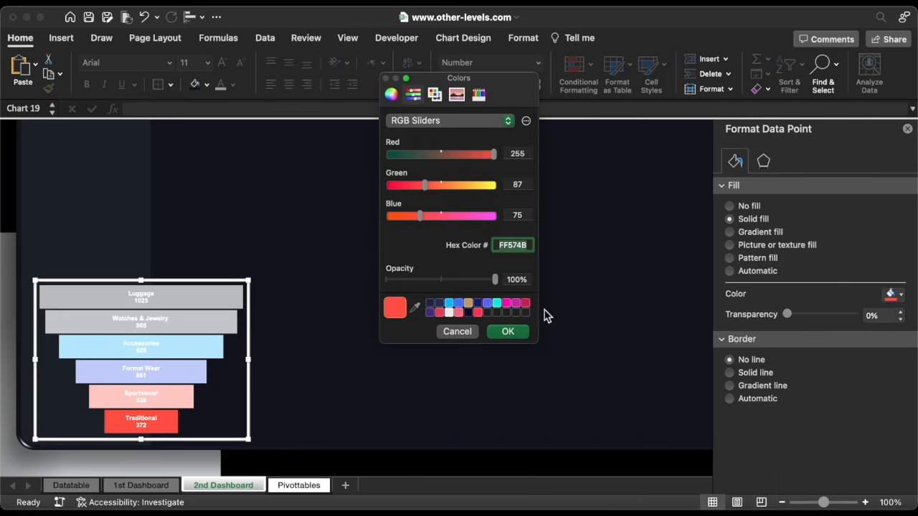
{"action": "type", "text": "EC84B0"}
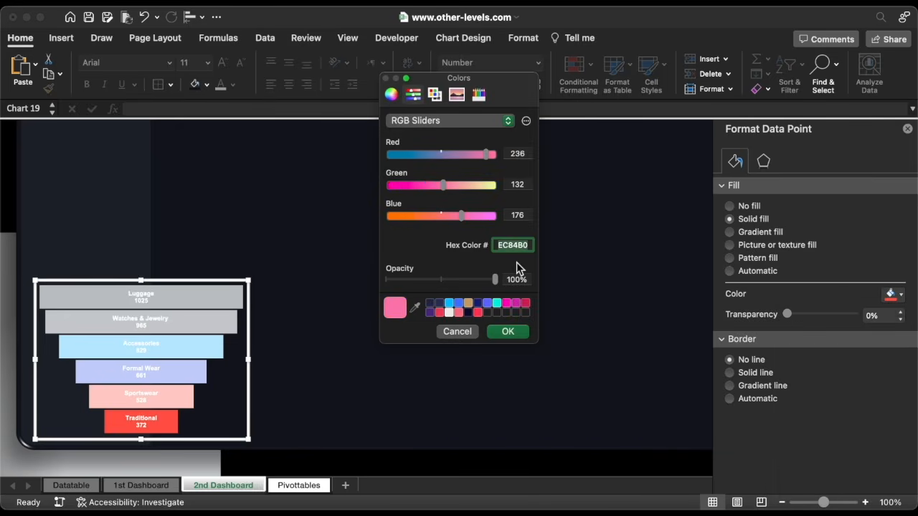
{"action": "left_click", "coordinate": [509, 331]}
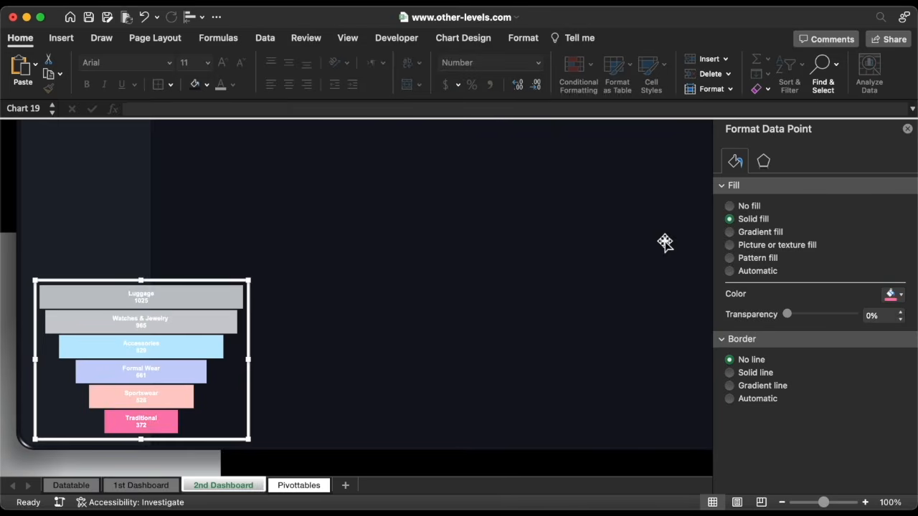
{"action": "left_click", "coordinate": [907, 130]}
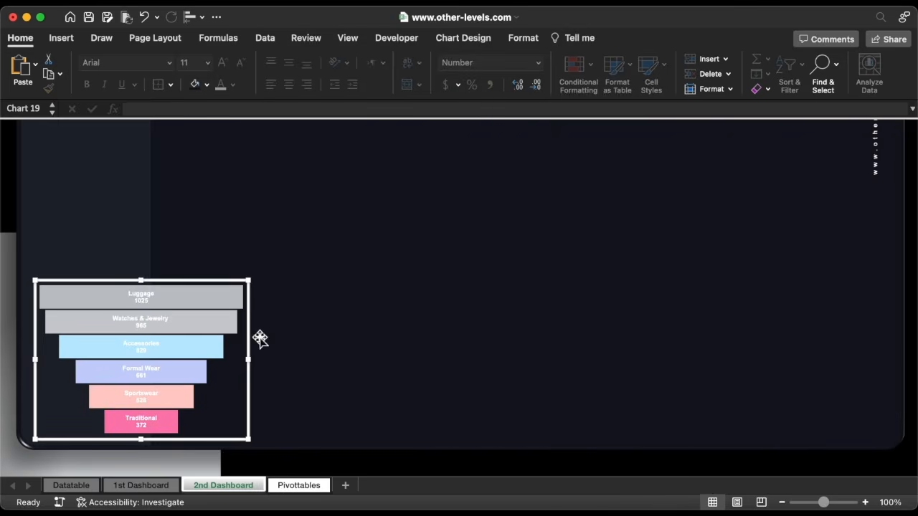
Copy the Social Media Reach title and subtitle boxes from 1st Dashboard to above the funnel
{"action": "left_click", "coordinate": [147, 487]}
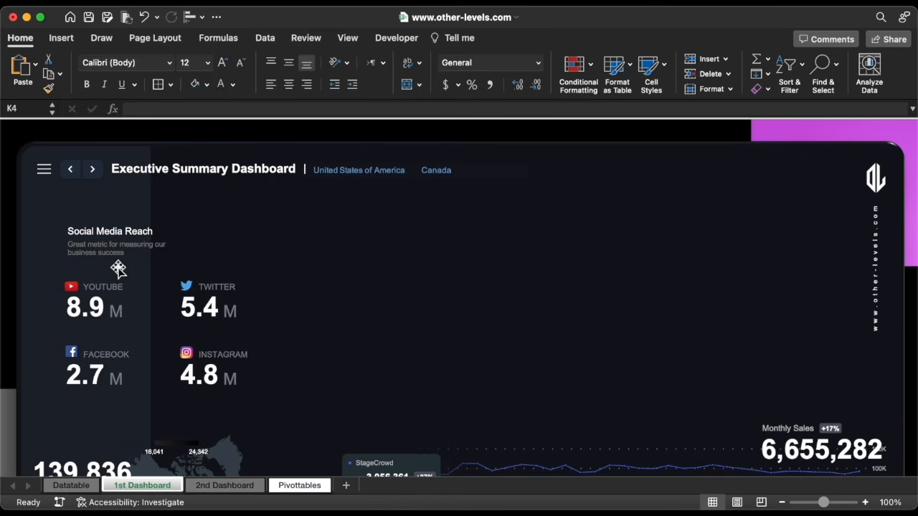
{"action": "left_click", "coordinate": [112, 246]}
{"action": "left_click", "coordinate": [111, 229], "text": "shift"}
{"action": "key", "text": "super+c"}
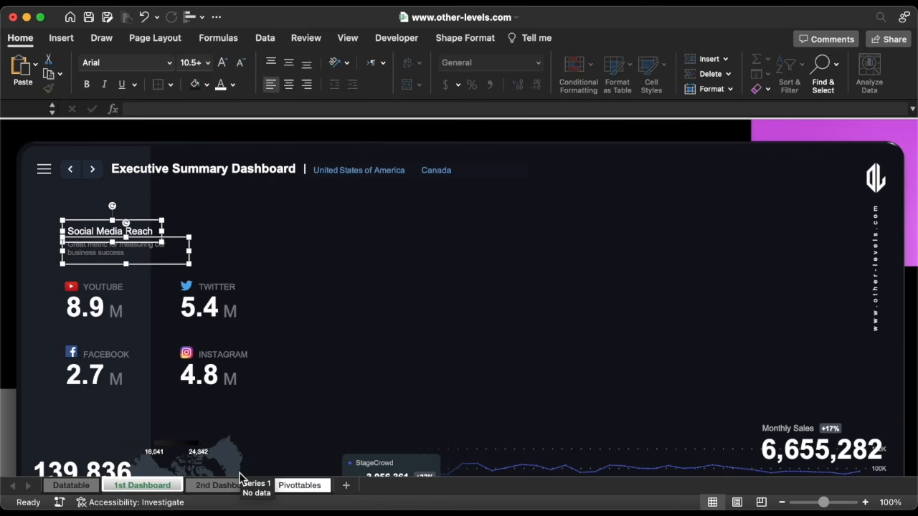
{"action": "left_click", "coordinate": [225, 486]}
{"action": "key", "text": "super+v"}
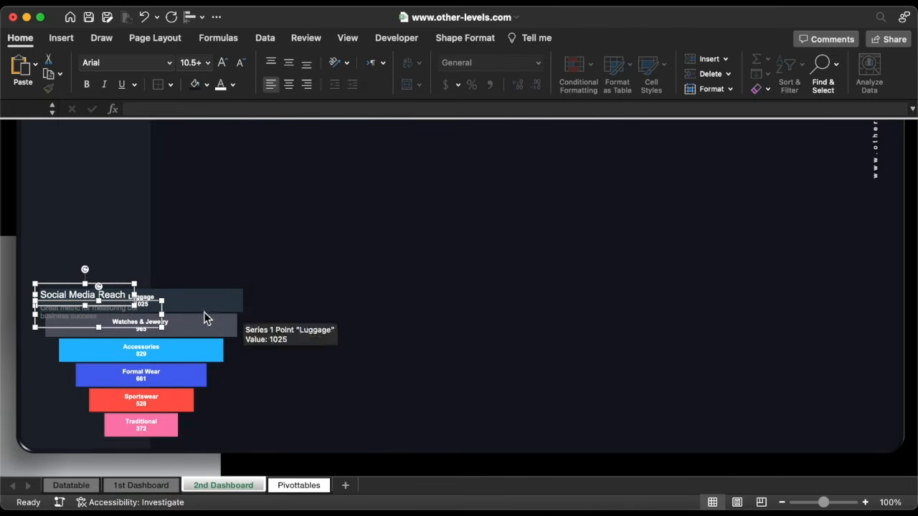
{"action": "left_click_drag", "start_coordinate": [117, 323], "coordinate": [123, 287]}
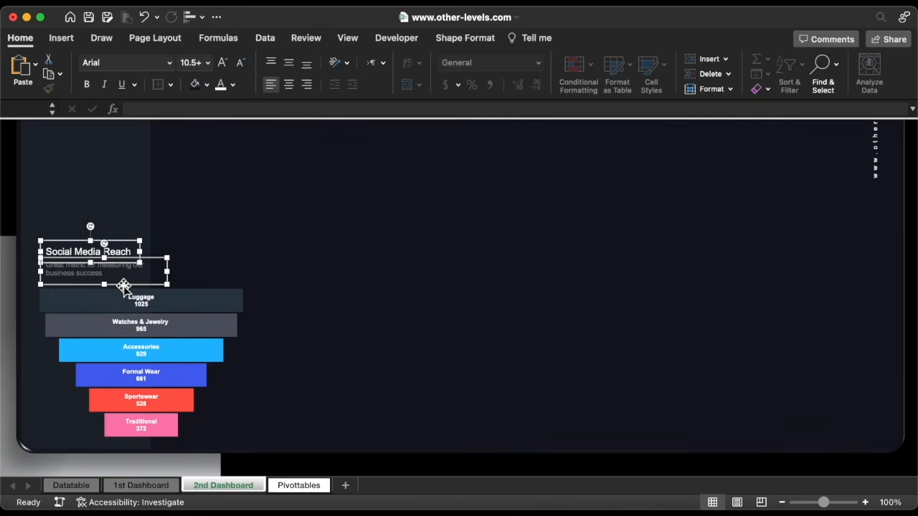
Widen the title box and change its text to 'Top products by units sold'
{"action": "left_click", "coordinate": [120, 251]}
{"action": "left_click_drag", "start_coordinate": [139, 252], "coordinate": [206, 252]}
{"action": "triple_click", "coordinate": [119, 254]}
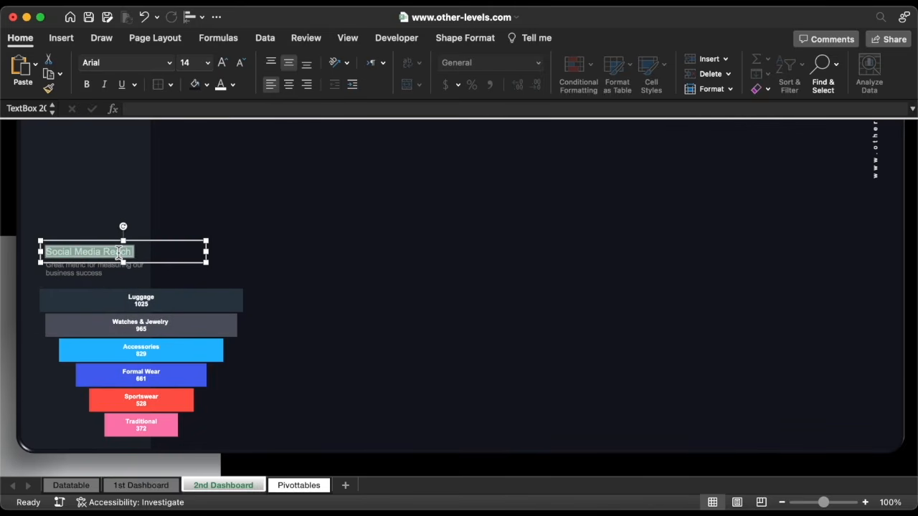
{"action": "type", "text": "Top products b"}
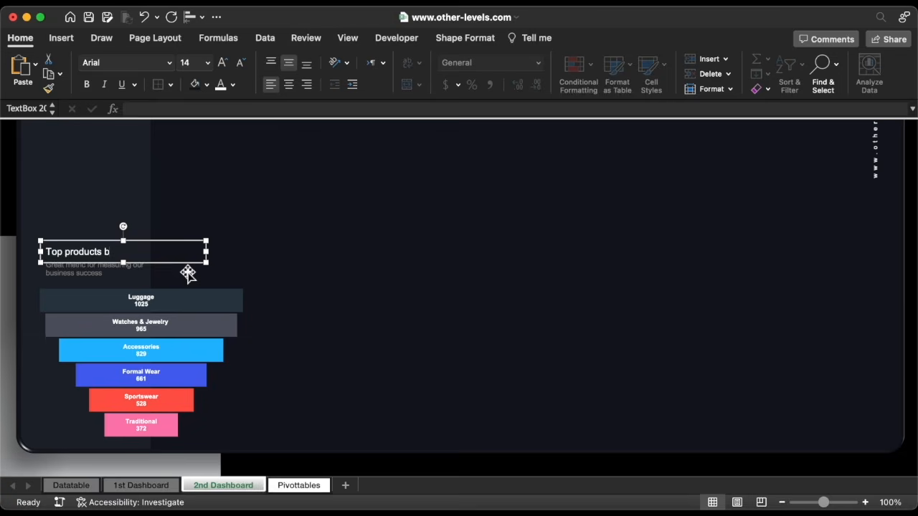
{"action": "type", "text": "y units sold"}
Replace the subtitle text, resize its box, set it to size 11, and nudge both boxes down
{"action": "triple_click", "coordinate": [134, 269]}
{"action": "key", "text": "super+v"}
{"action": "left_click_drag", "start_coordinate": [168, 271], "coordinate": [228, 271]}
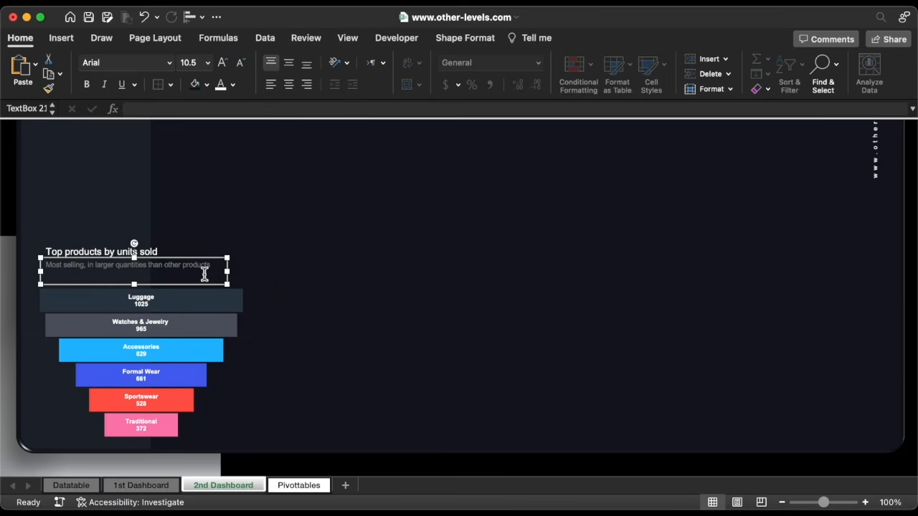
{"action": "left_click_drag", "start_coordinate": [134, 284], "coordinate": [135, 277]}
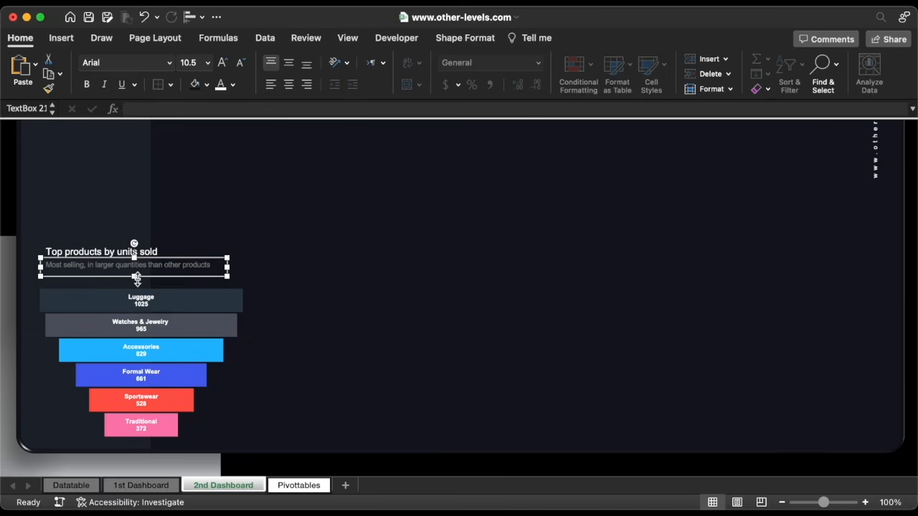
{"action": "left_click", "coordinate": [223, 64]}
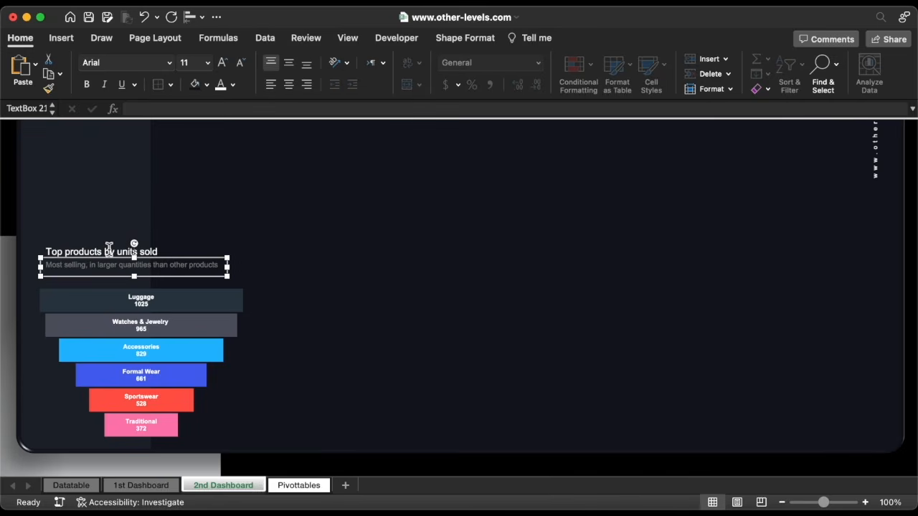
{"action": "left_click", "coordinate": [109, 247], "text": "shift"}
{"action": "left_click_drag", "start_coordinate": [109, 247], "coordinate": [109, 254]}
Enlarge the funnel's data labels to size 10.5
{"action": "left_click", "coordinate": [147, 303]}
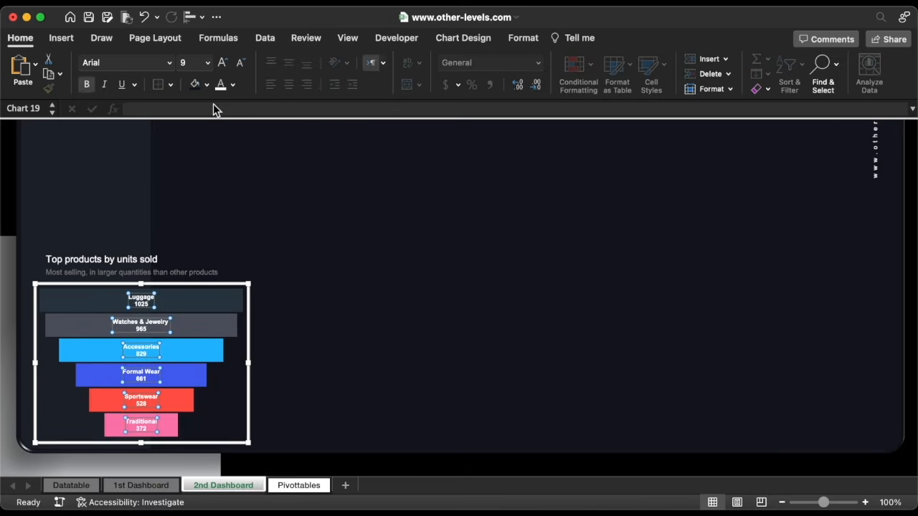
{"action": "left_click", "coordinate": [223, 63]}
{"action": "left_click", "coordinate": [223, 63]}
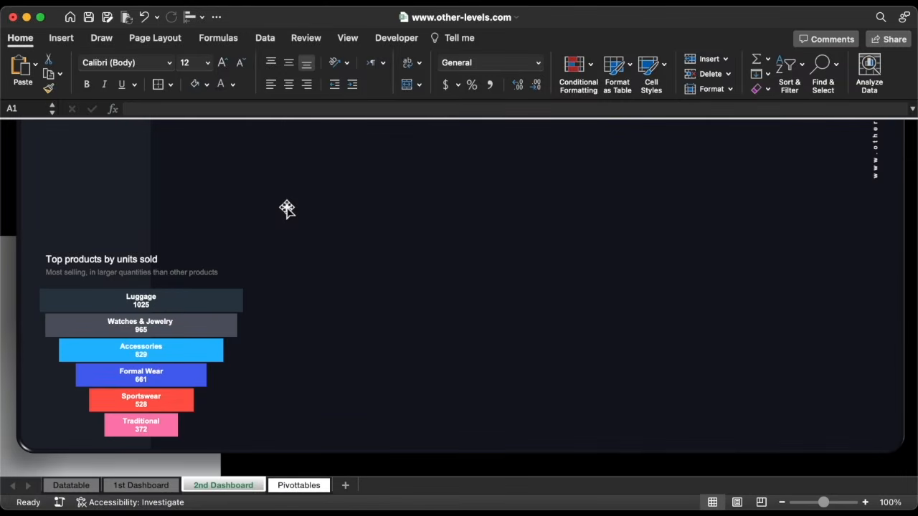
Copy the pivot in columns AS:AW on Pivottables and paste it into column BC
{"action": "left_click", "coordinate": [299, 485]}
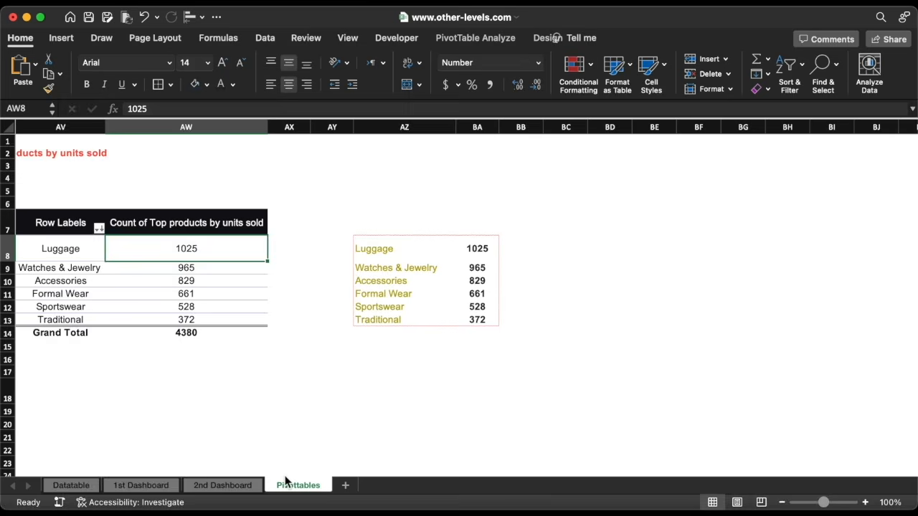
{"action": "scroll", "coordinate": [280, 358], "scroll_direction": "left", "scroll_amount": 5}
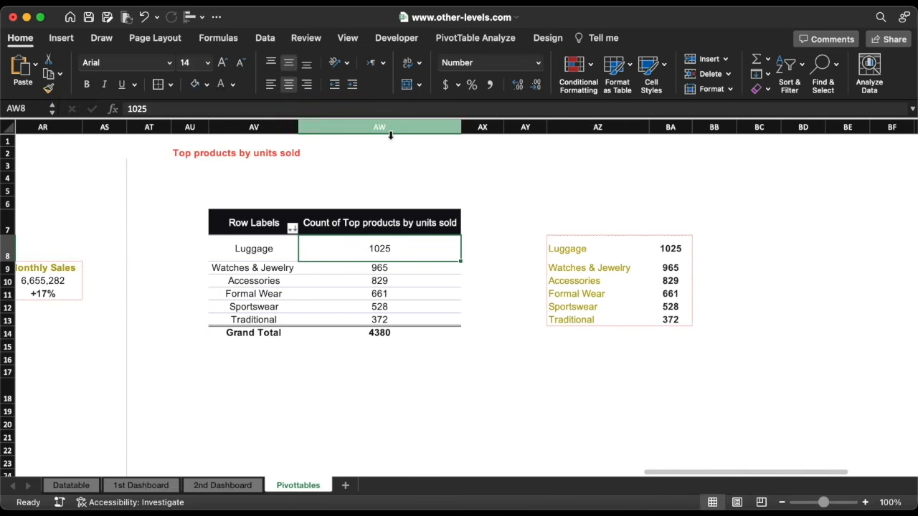
{"action": "left_click_drag", "start_coordinate": [380, 127], "coordinate": [120, 114]}
{"action": "key", "text": "super+c"}
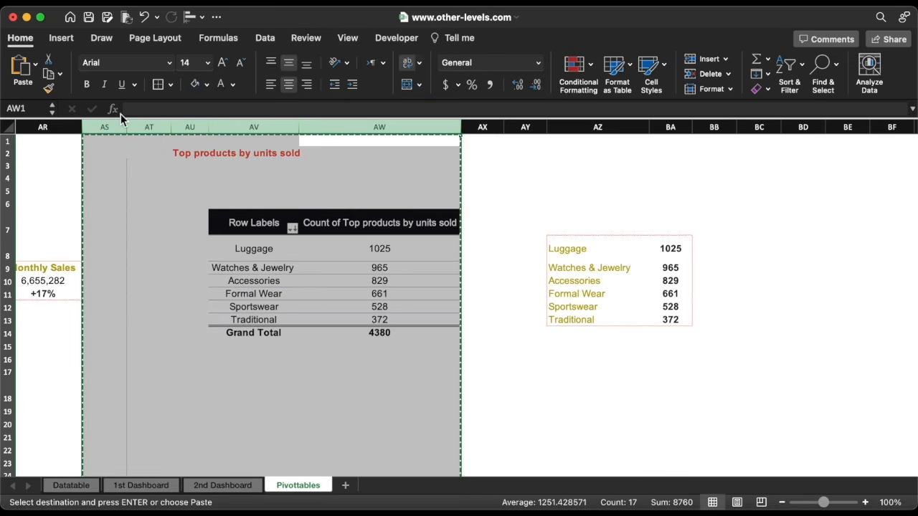
{"action": "scroll", "coordinate": [462, 175], "scroll_direction": "right", "scroll_amount": 8}
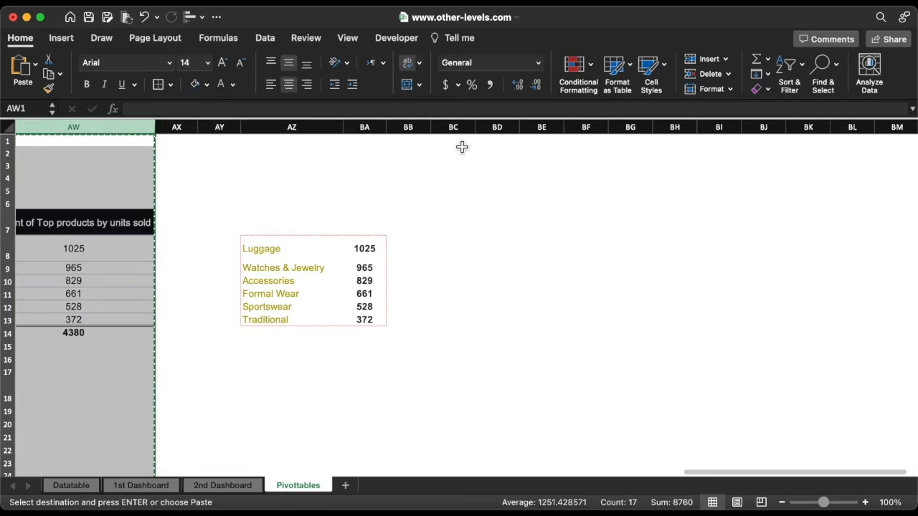
{"action": "left_click", "coordinate": [462, 129]}
{"action": "key", "text": "super+v"}
Rename the copy's heading in BE2 to 'Returning customer rate'
{"action": "scroll", "coordinate": [463, 150], "scroll_direction": "right", "scroll_amount": 10}
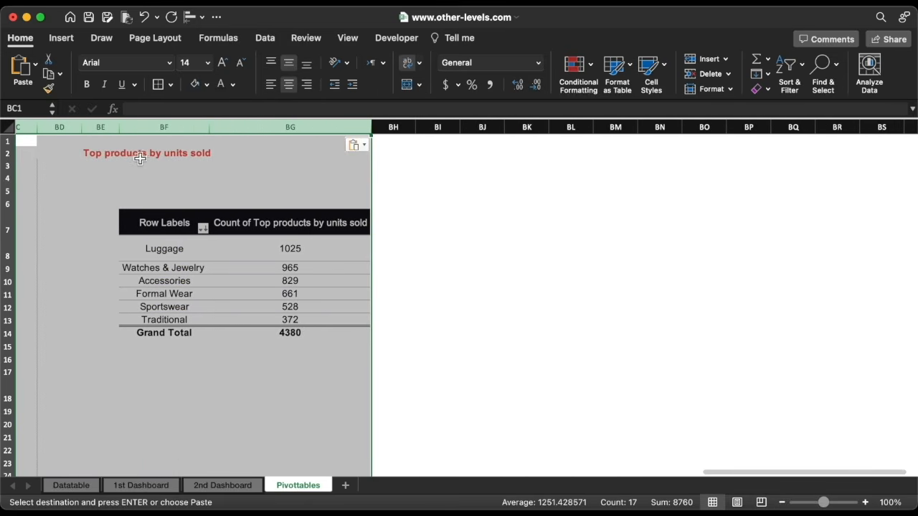
{"action": "left_click", "coordinate": [111, 155]}
{"action": "type", "text": "Returning customer rate"}
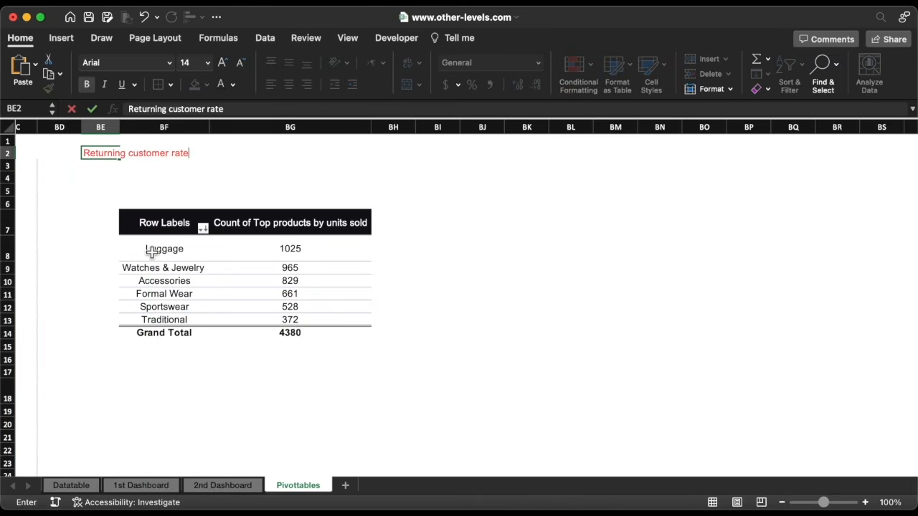
{"action": "left_click", "coordinate": [151, 253]}
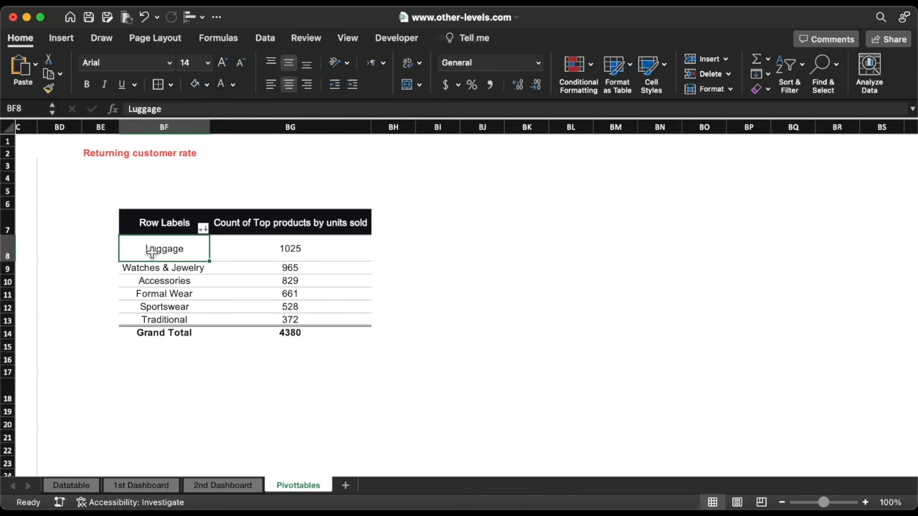
Open the pivot field list and check the Returning customer rate values on Datatable
{"action": "left_click", "coordinate": [464, 42]}
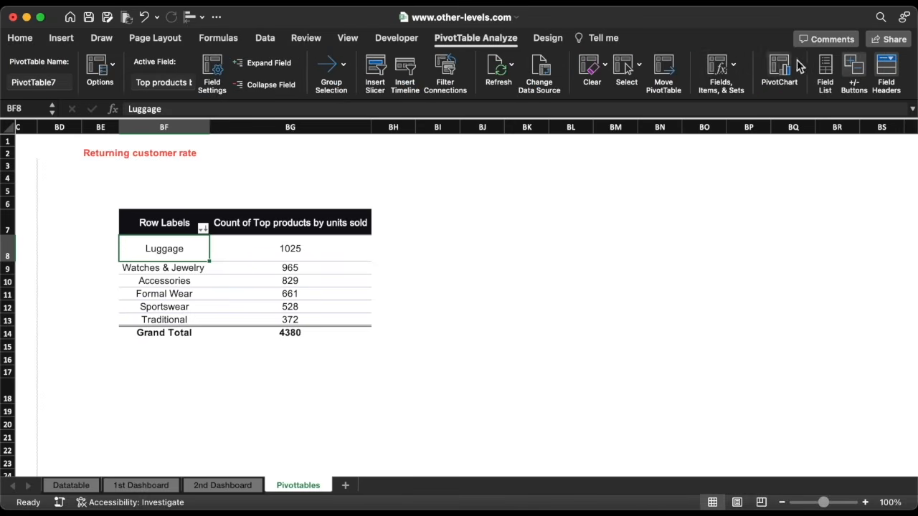
{"action": "left_click", "coordinate": [825, 72]}
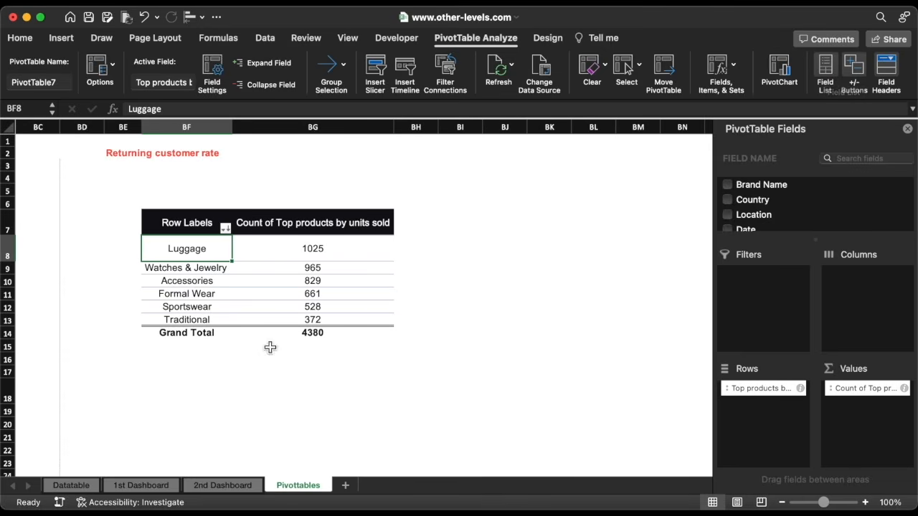
{"action": "left_click", "coordinate": [72, 486]}
{"action": "left_click_drag", "start_coordinate": [676, 194], "coordinate": [675, 423]}
{"action": "left_click", "coordinate": [673, 364]}
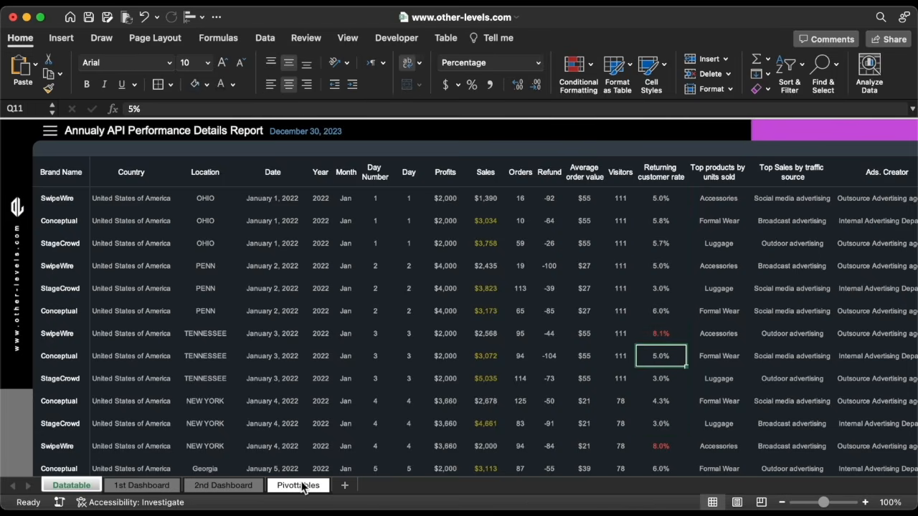
{"action": "left_click", "coordinate": [298, 486]}
Swap the pivot's fields for Month in Rows and Returning customer rate in Values
{"action": "left_click_drag", "start_coordinate": [760, 388], "coordinate": [649, 378]}
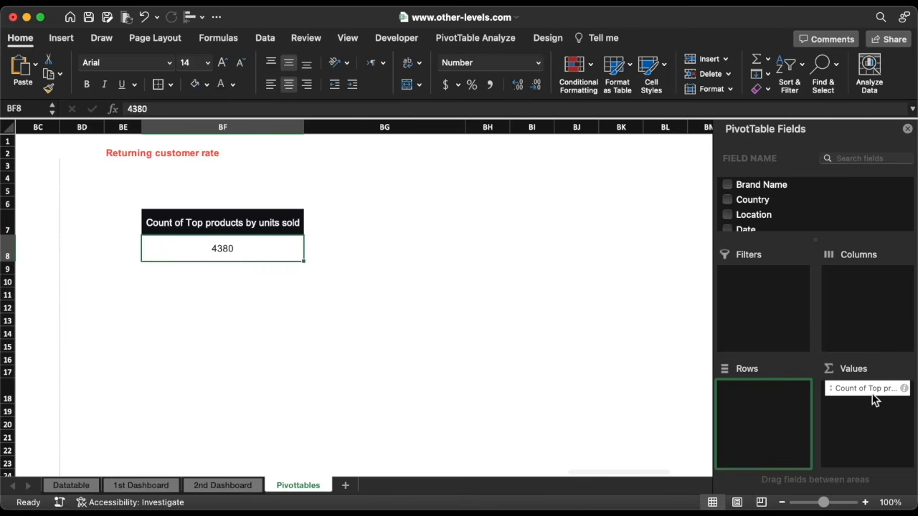
{"action": "left_click_drag", "start_coordinate": [873, 390], "coordinate": [639, 389]}
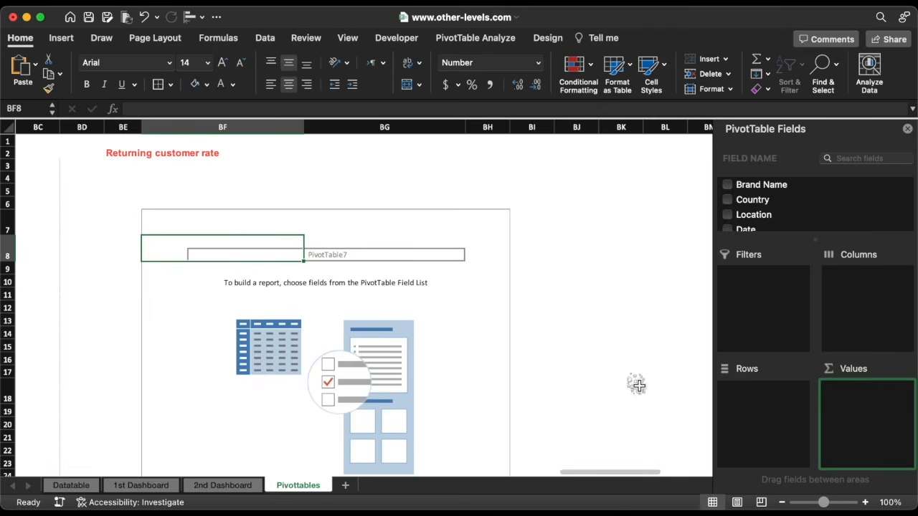
{"action": "scroll", "coordinate": [774, 213], "scroll_direction": "down", "scroll_amount": 5}
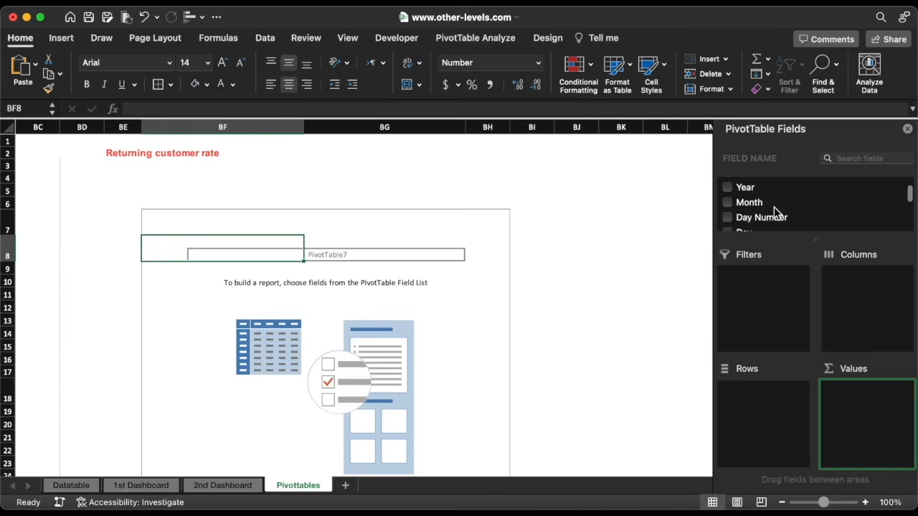
{"action": "left_click_drag", "start_coordinate": [749, 185], "coordinate": [774, 406]}
{"action": "scroll", "coordinate": [787, 216], "scroll_direction": "down", "scroll_amount": 5}
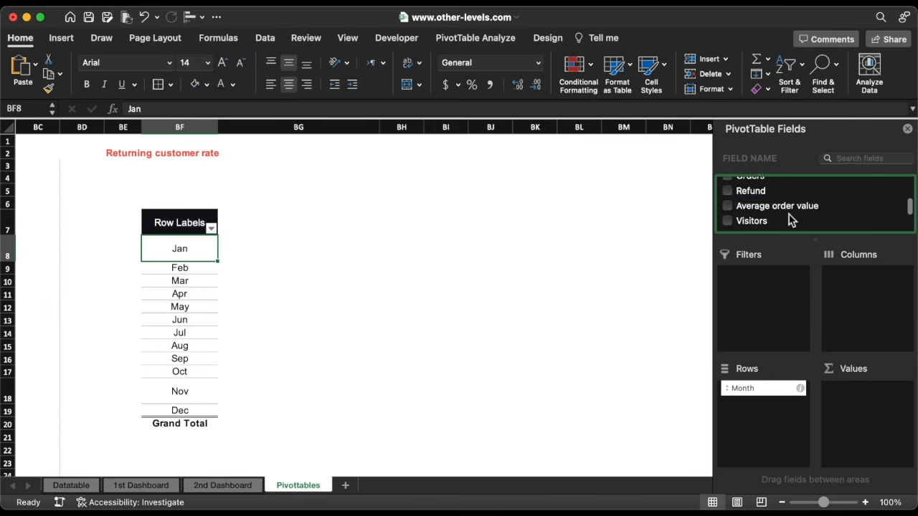
{"action": "left_click_drag", "start_coordinate": [778, 199], "coordinate": [863, 399]}
Summarize Returning customer rate as an average formatted as percentage with 0 decimals
{"action": "left_click", "coordinate": [903, 389]}
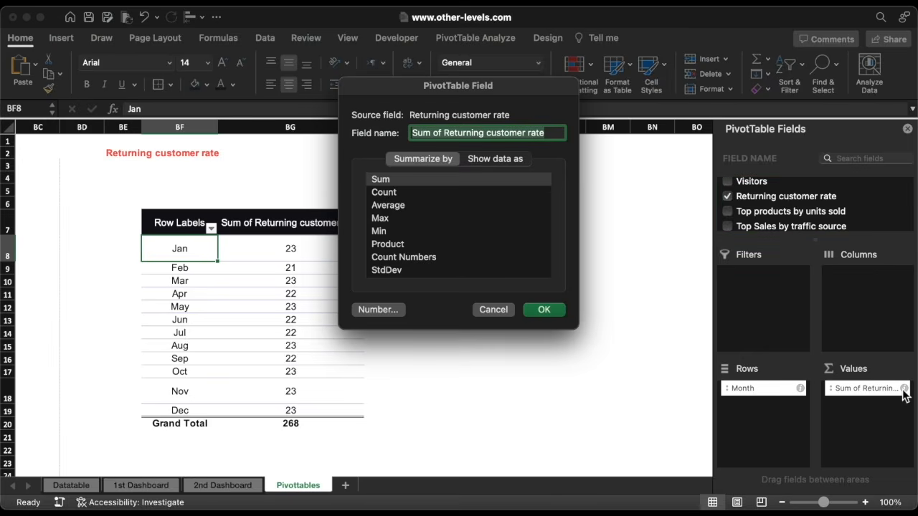
{"action": "left_click", "coordinate": [388, 205]}
{"action": "left_click", "coordinate": [380, 310]}
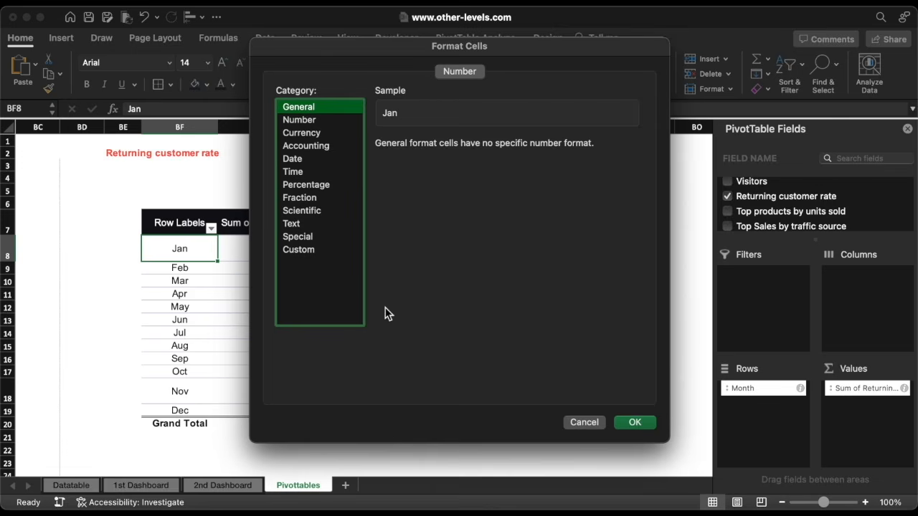
{"action": "left_click", "coordinate": [304, 186]}
{"action": "left_click", "coordinate": [477, 148]}
{"action": "left_click", "coordinate": [476, 148]}
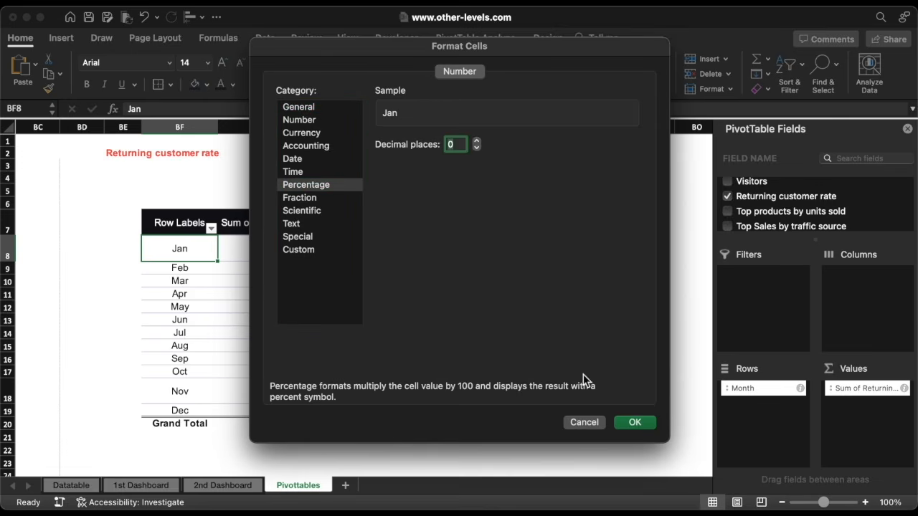
{"action": "left_click", "coordinate": [634, 424]}
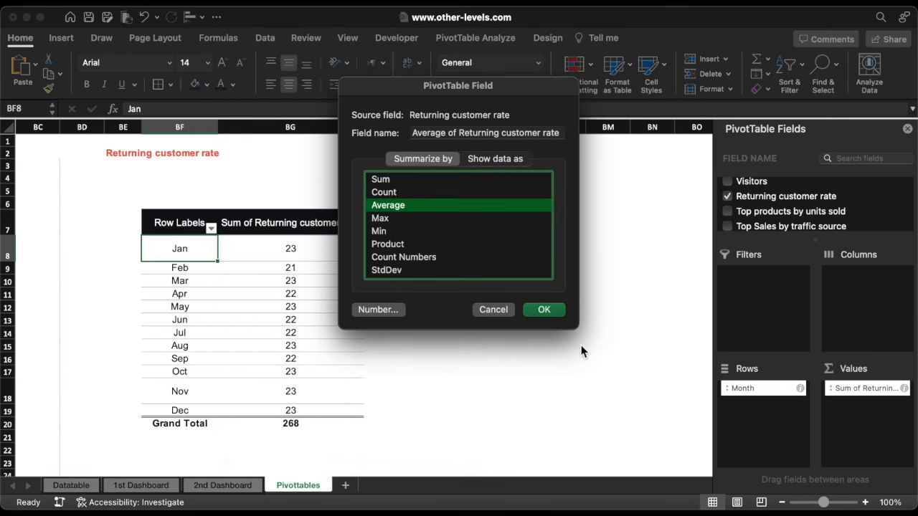
{"action": "left_click", "coordinate": [547, 309]}
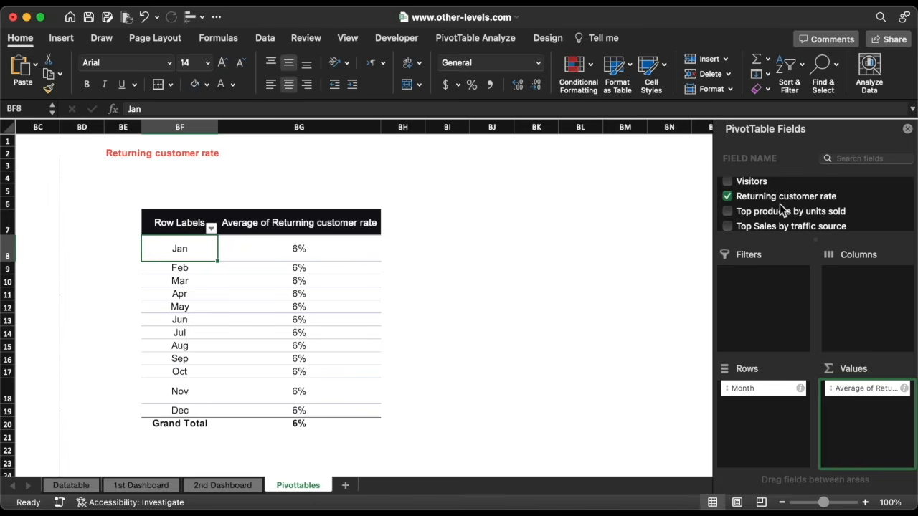
Add Returning customer rate to Values again as a 0-decimal percentage average
{"action": "left_click_drag", "start_coordinate": [782, 198], "coordinate": [860, 426]}
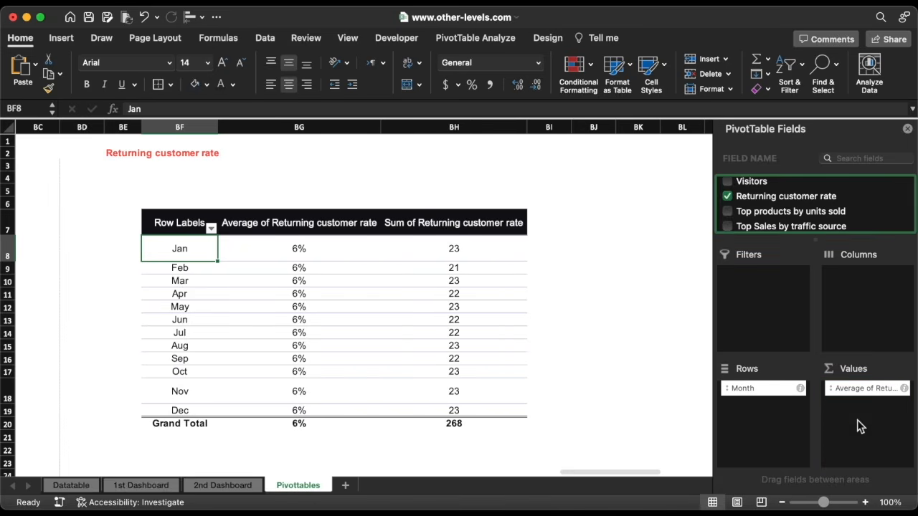
{"action": "left_click", "coordinate": [905, 404]}
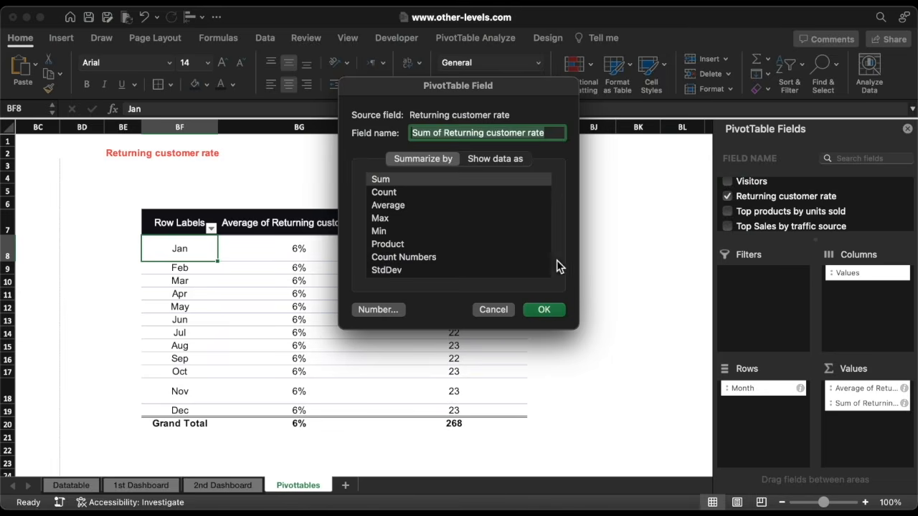
{"action": "left_click", "coordinate": [388, 206]}
{"action": "left_click", "coordinate": [381, 309]}
{"action": "left_click", "coordinate": [309, 185]}
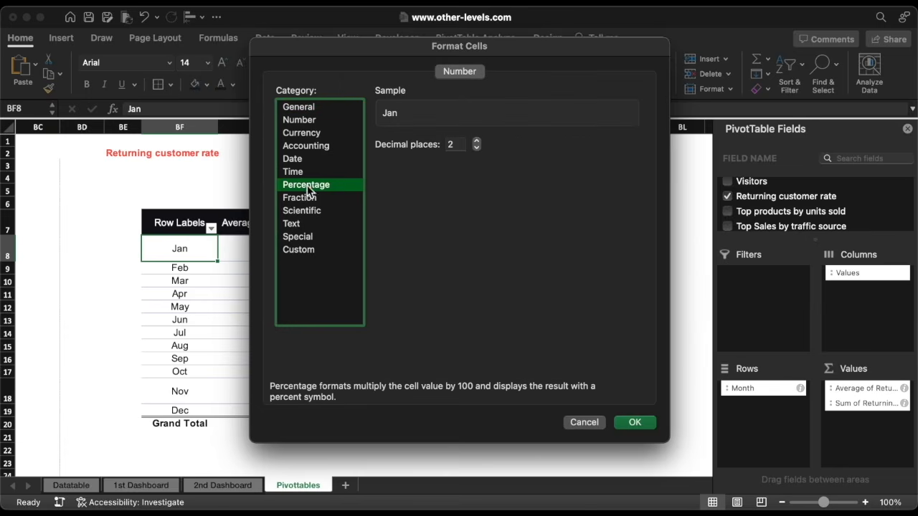
{"action": "left_click", "coordinate": [477, 148]}
{"action": "left_click", "coordinate": [477, 148]}
{"action": "left_click", "coordinate": [635, 424]}
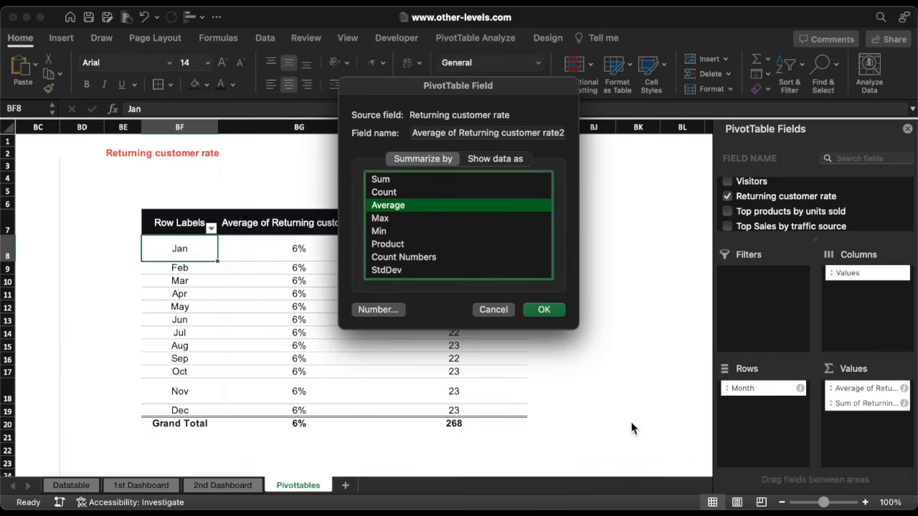
{"action": "left_click", "coordinate": [547, 311]}
{"action": "left_click_drag", "start_coordinate": [459, 127], "coordinate": [296, 131]}
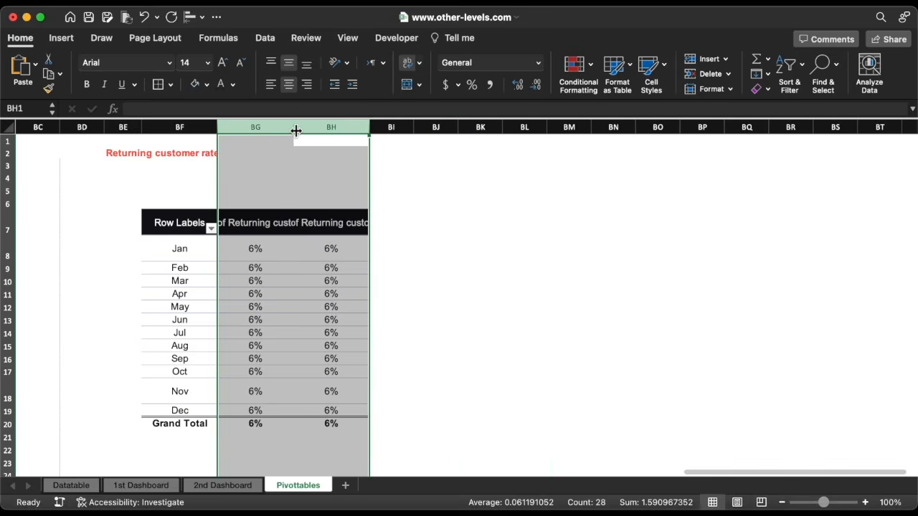
Insert a line chart from the pivot table, moving it aside and enlarging it
{"action": "left_click", "coordinate": [272, 255]}
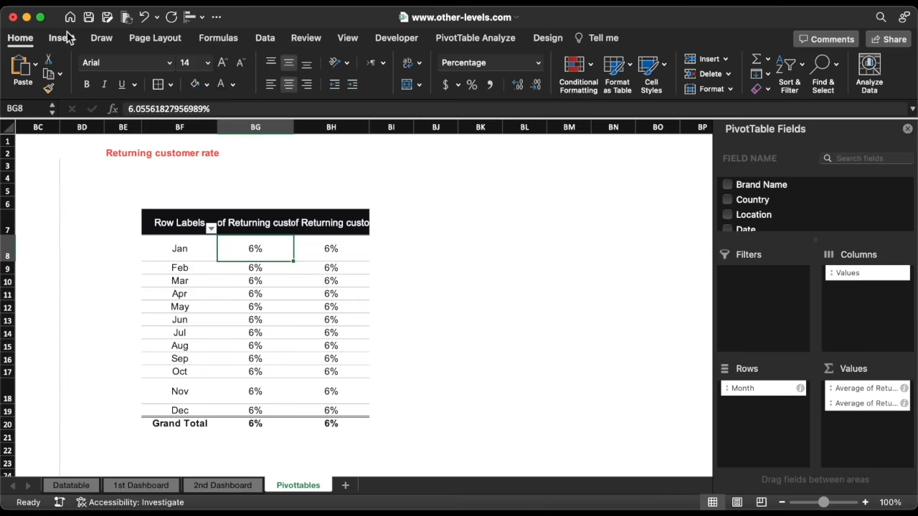
{"action": "left_click", "coordinate": [63, 37]}
{"action": "left_click", "coordinate": [412, 74]}
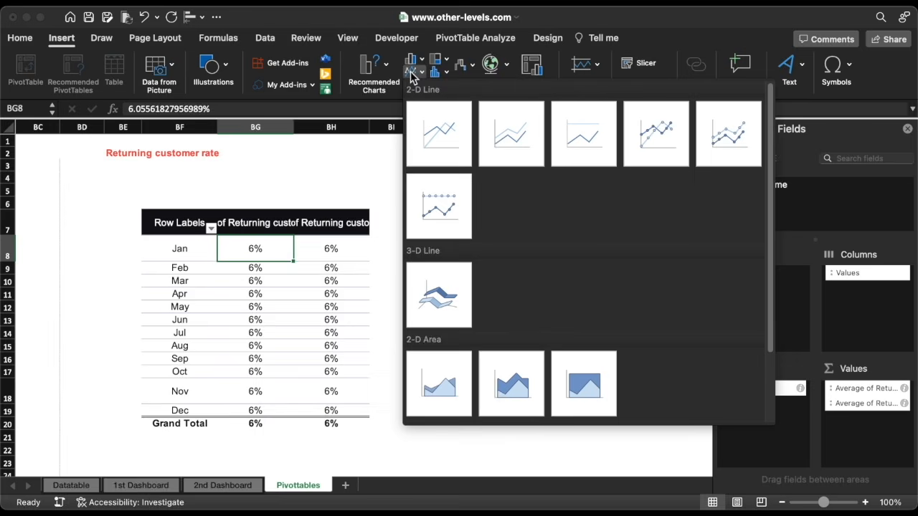
{"action": "left_click", "coordinate": [439, 127]}
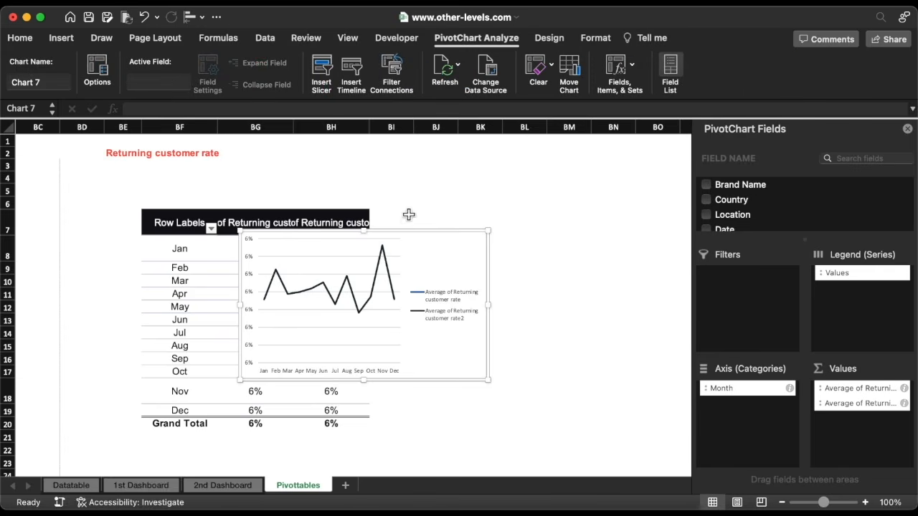
{"action": "left_click_drag", "start_coordinate": [406, 233], "coordinate": [561, 214]}
{"action": "left_click", "coordinate": [907, 130]}
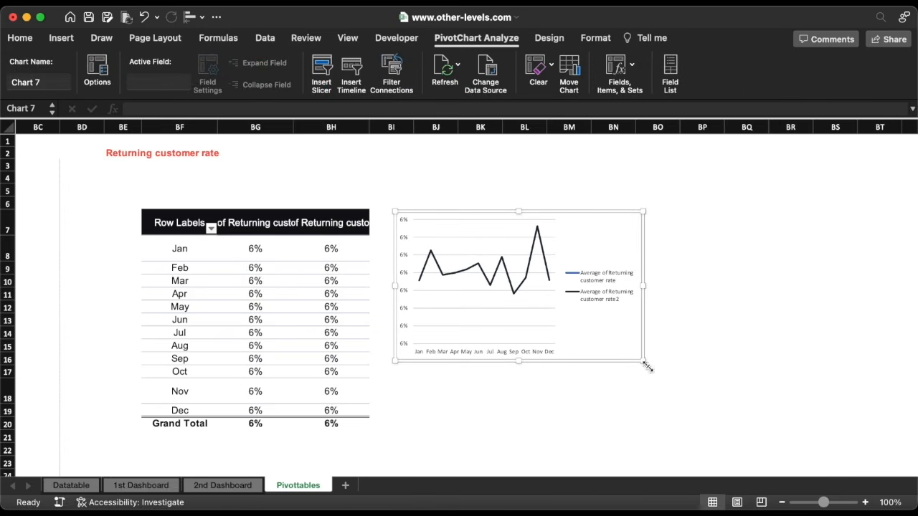
{"action": "left_click_drag", "start_coordinate": [644, 361], "coordinate": [671, 411]}
Change the rate2 series to an area chart and cut the chart
{"action": "left_click", "coordinate": [604, 324]}
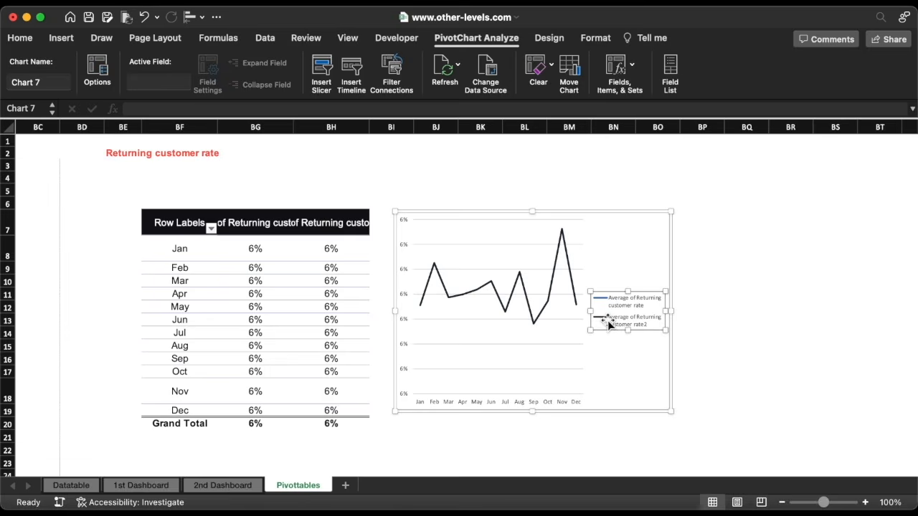
{"action": "left_click", "coordinate": [605, 323]}
{"action": "left_click", "coordinate": [546, 42]}
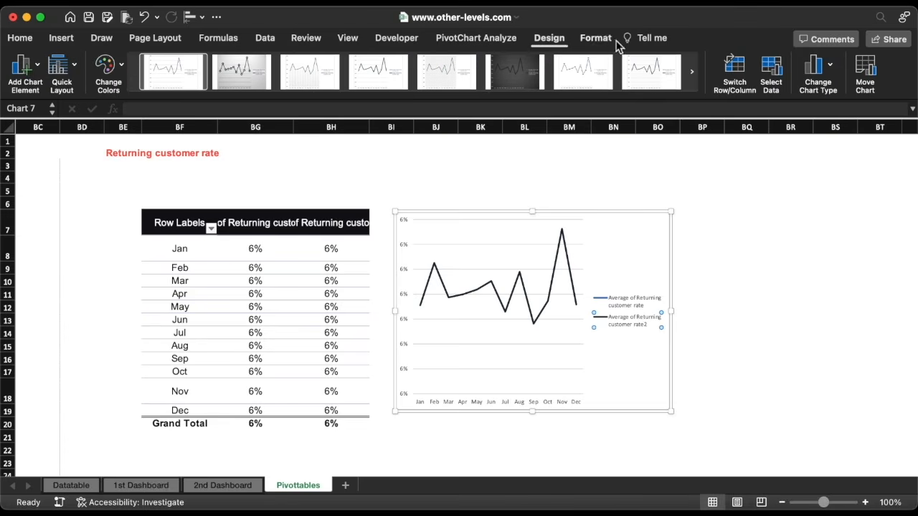
{"action": "left_click", "coordinate": [817, 70]}
{"action": "mouse_move", "coordinate": [825, 104]}
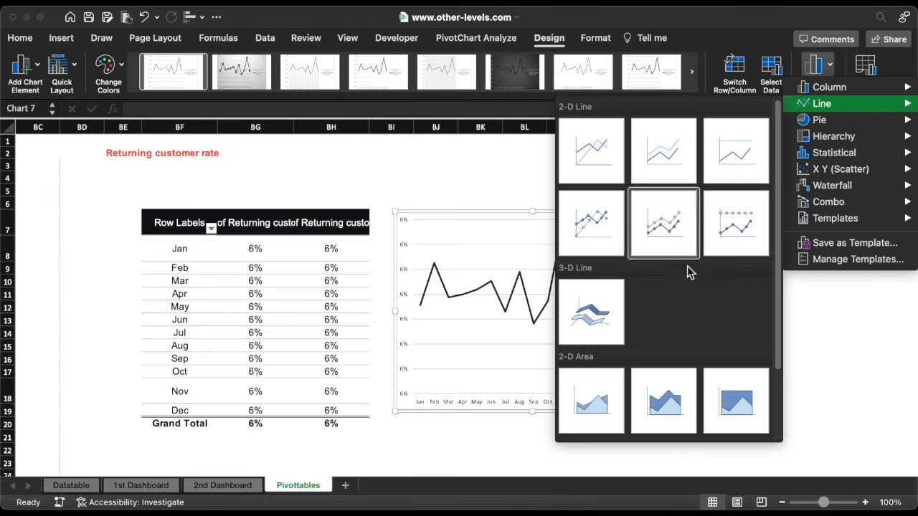
{"action": "left_click", "coordinate": [573, 413]}
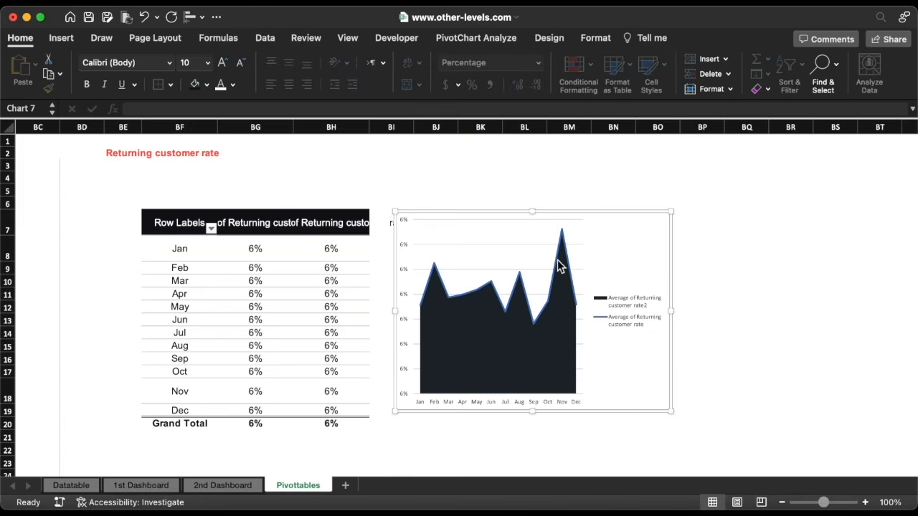
{"action": "right_click", "coordinate": [560, 216]}
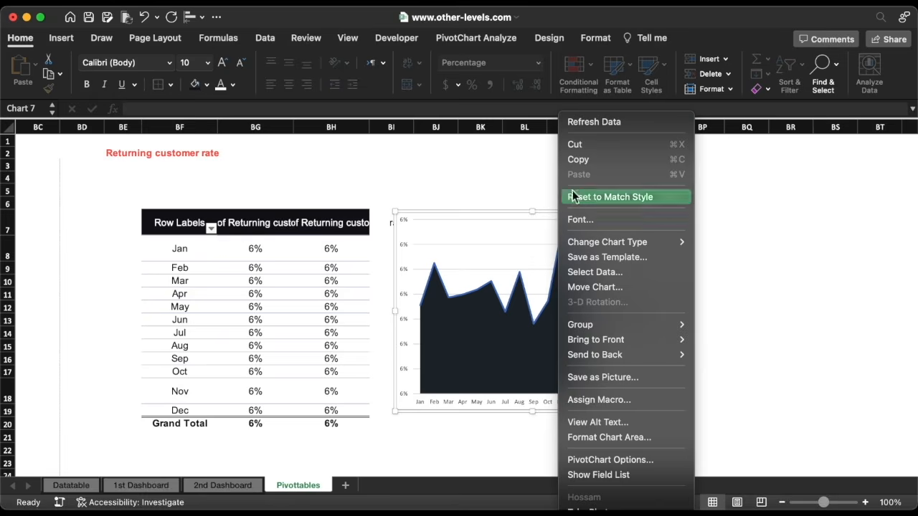
{"action": "left_click", "coordinate": [593, 149]}
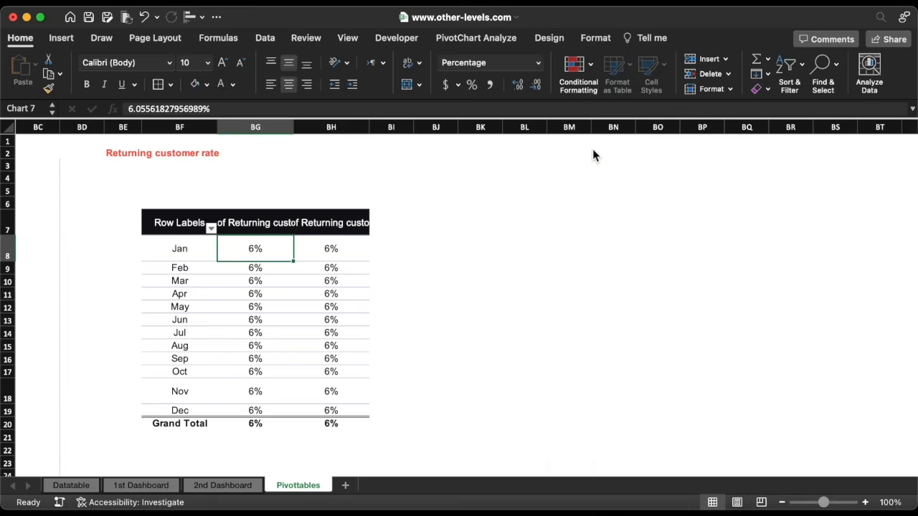
Paste the area chart onto 2nd Dashboard and position it
{"action": "left_click", "coordinate": [244, 485]}
{"action": "key", "text": "super+v"}
{"action": "left_click_drag", "start_coordinate": [275, 150], "coordinate": [543, 340]}
{"action": "scroll", "coordinate": [543, 340], "scroll_direction": "down", "scroll_amount": 3}
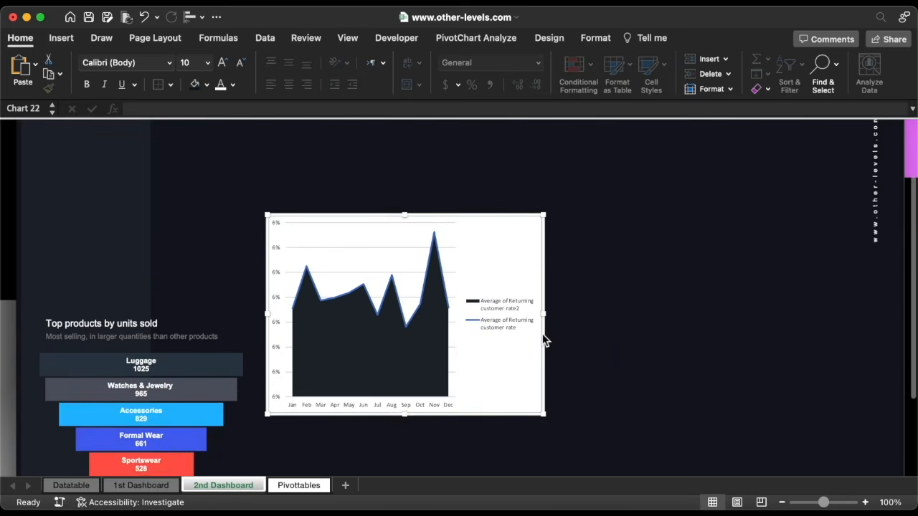
{"action": "scroll", "coordinate": [543, 340], "scroll_direction": "down", "scroll_amount": 2}
{"action": "left_click_drag", "start_coordinate": [543, 260], "coordinate": [574, 348]}
Delete the chart's legend, vertical axis labels and gridlines
{"action": "left_click", "coordinate": [536, 345]}
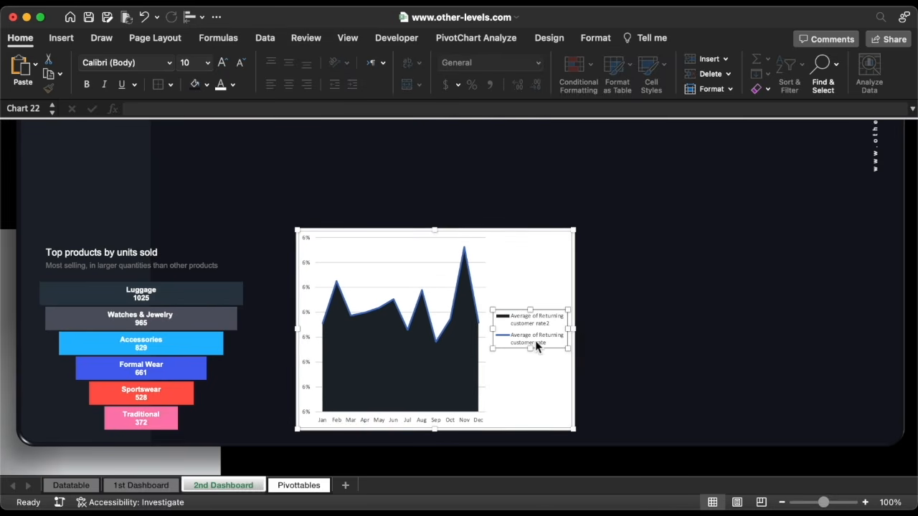
{"action": "key", "text": "Delete"}
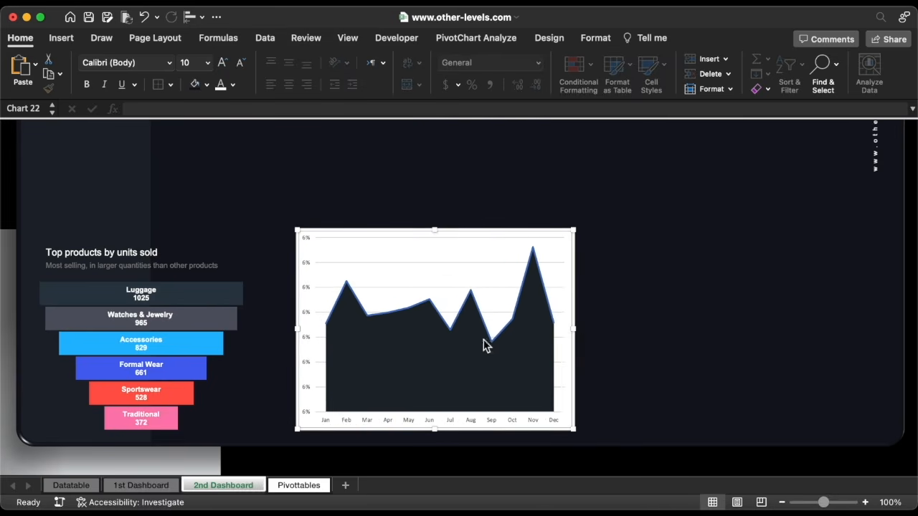
{"action": "left_click", "coordinate": [305, 290]}
{"action": "key", "text": "Delete"}
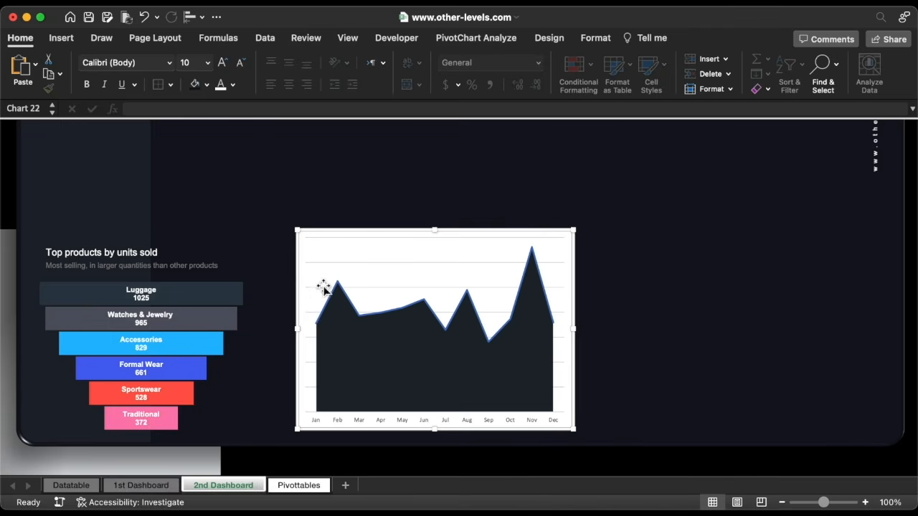
{"action": "key", "text": "Delete"}
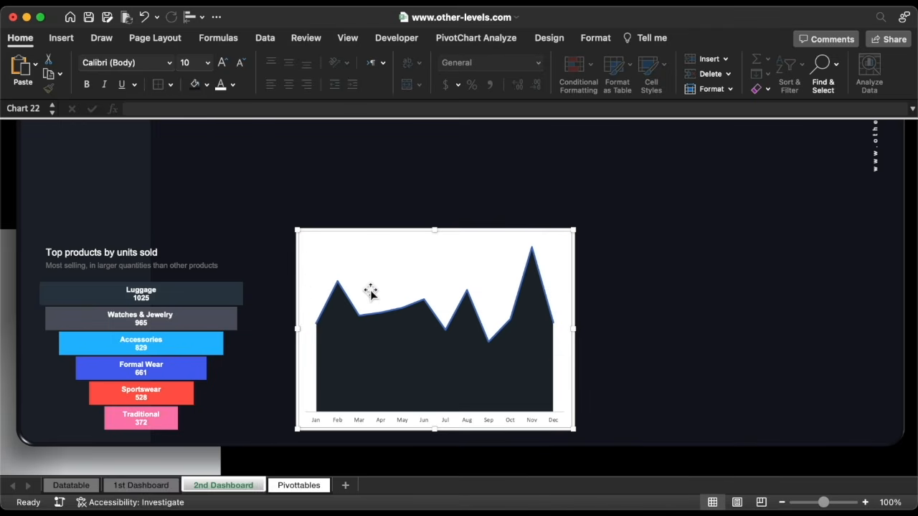
Give the area series a solid 1.25 pt outline
{"action": "left_click", "coordinate": [392, 310]}
{"action": "double_click", "coordinate": [392, 316]}
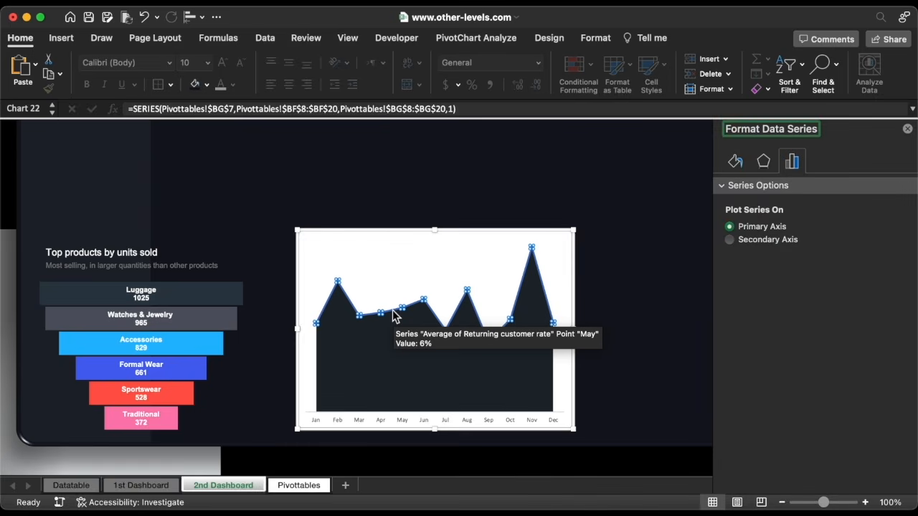
{"action": "left_click", "coordinate": [735, 162]}
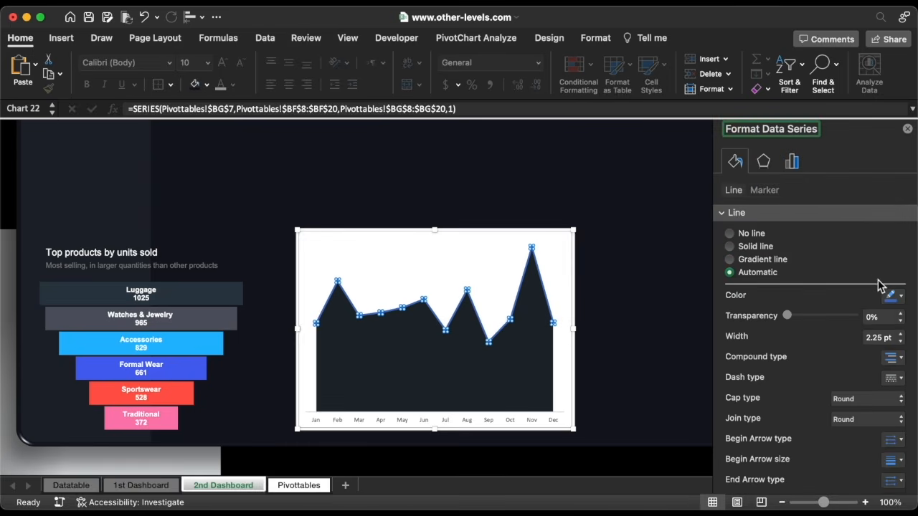
{"action": "left_click", "coordinate": [901, 341]}
{"action": "left_click", "coordinate": [901, 341]}
{"action": "left_click", "coordinate": [901, 341]}
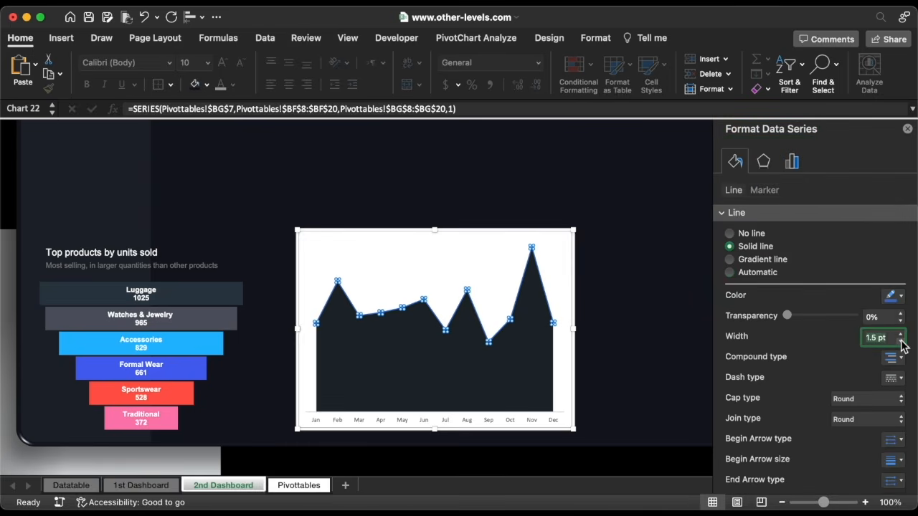
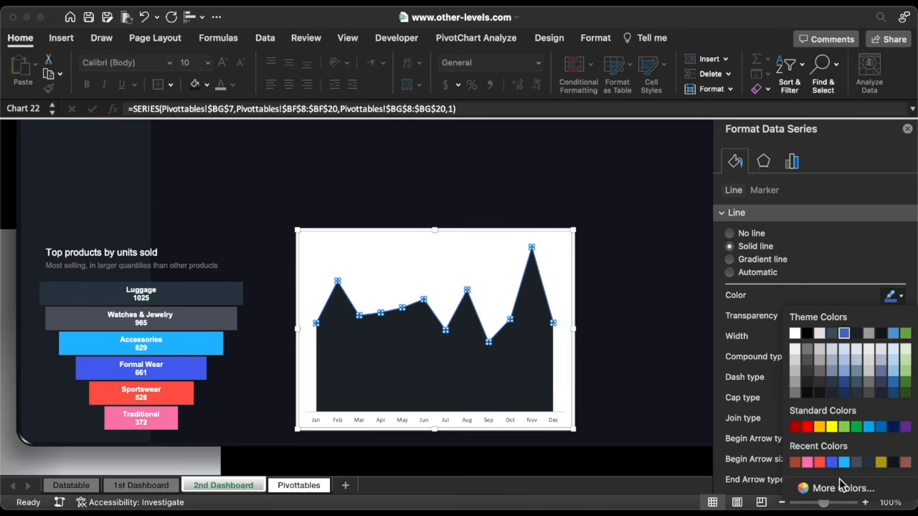
Set the area series line colour to custom hex B34D3A rust red
{"action": "left_click", "coordinate": [841, 487]}
{"action": "type", "text": "B34D3A"}
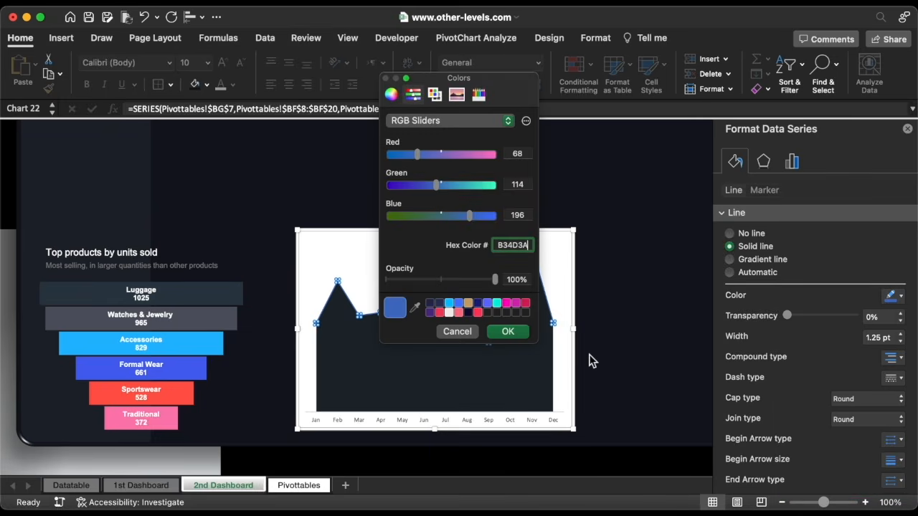
{"action": "left_click", "coordinate": [509, 332]}
Give the area series a Linear Down gradient fill with both stops rust red
{"action": "left_click", "coordinate": [522, 348]}
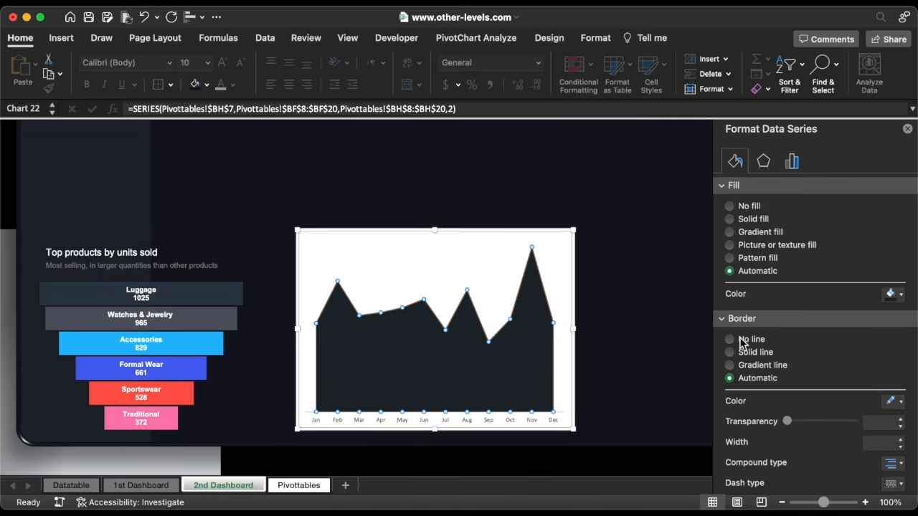
{"action": "left_click", "coordinate": [751, 233]}
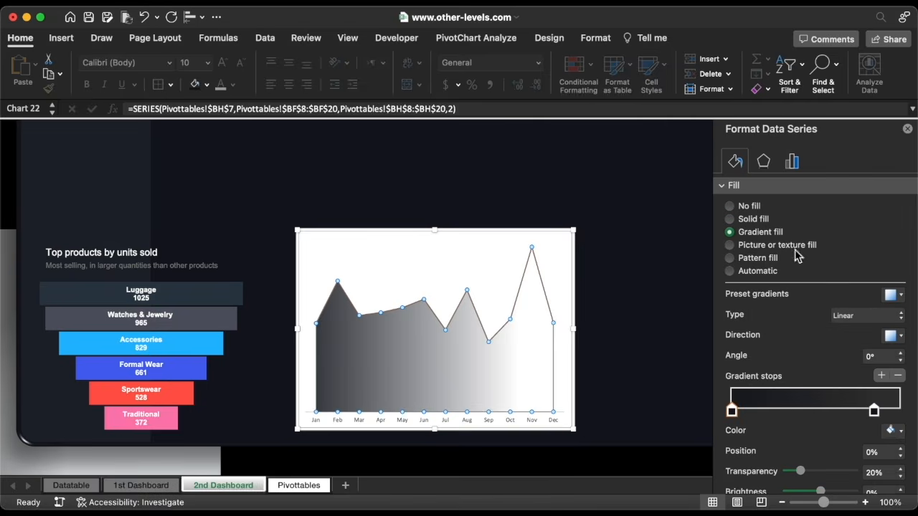
{"action": "left_click", "coordinate": [890, 431]}
{"action": "left_click", "coordinate": [794, 384]}
{"action": "left_click", "coordinate": [893, 336]}
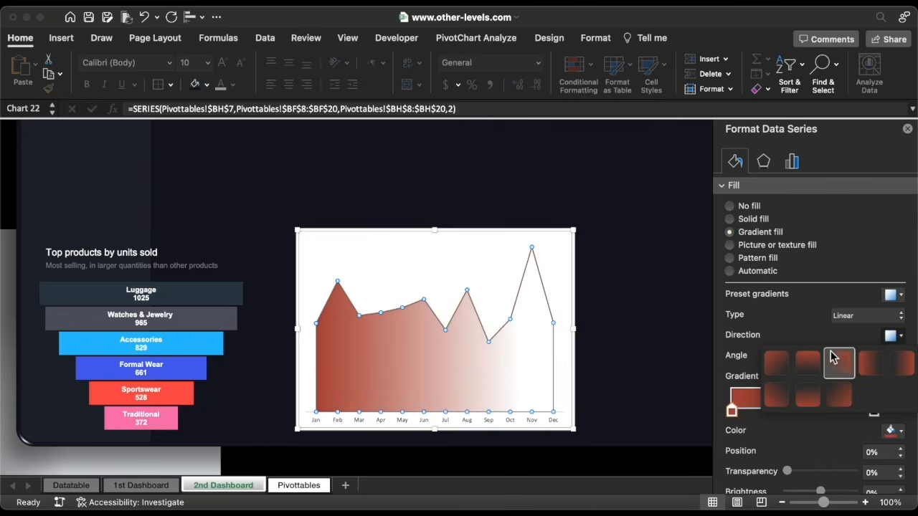
{"action": "left_click", "coordinate": [809, 366]}
{"action": "left_click", "coordinate": [874, 412]}
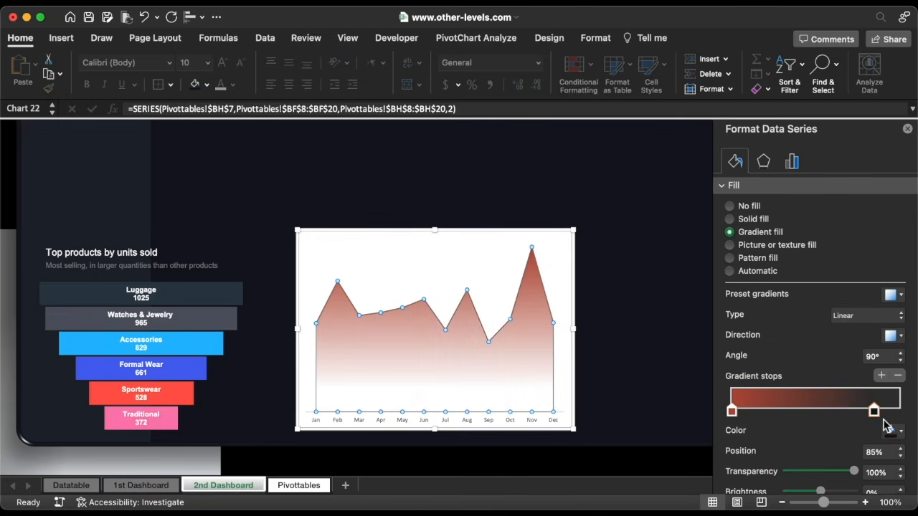
{"action": "left_click", "coordinate": [899, 435]}
{"action": "left_click", "coordinate": [795, 385]}
{"action": "left_click", "coordinate": [573, 245]}
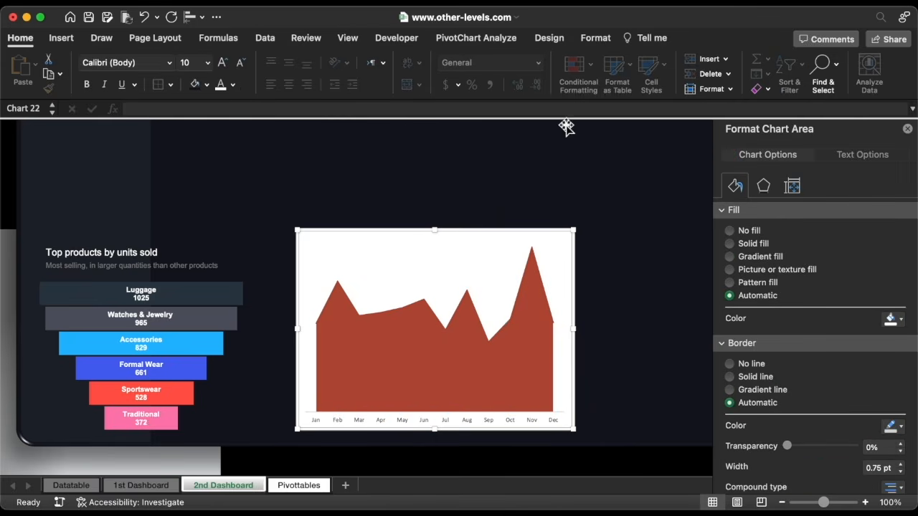
Resize the area chart to 2.8" high by 5.6" wide and move it beside the funnel
{"action": "left_click", "coordinate": [595, 38]}
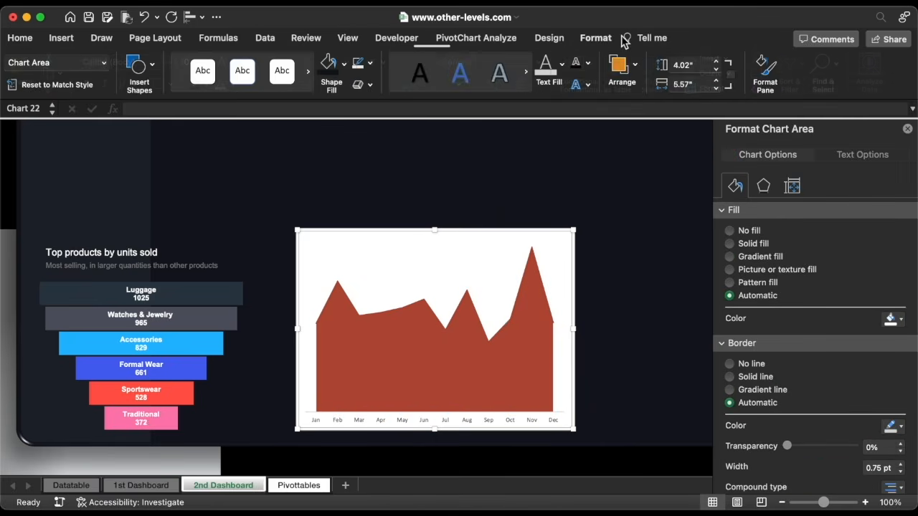
{"action": "left_click", "coordinate": [719, 72]}
{"action": "left_click", "coordinate": [719, 72]}
{"action": "left_click", "coordinate": [719, 70]}
{"action": "left_click", "coordinate": [718, 70]}
{"action": "left_click", "coordinate": [719, 71]}
{"action": "left_click", "coordinate": [718, 70]}
{"action": "left_click", "coordinate": [719, 70]}
{"action": "left_click", "coordinate": [718, 71]}
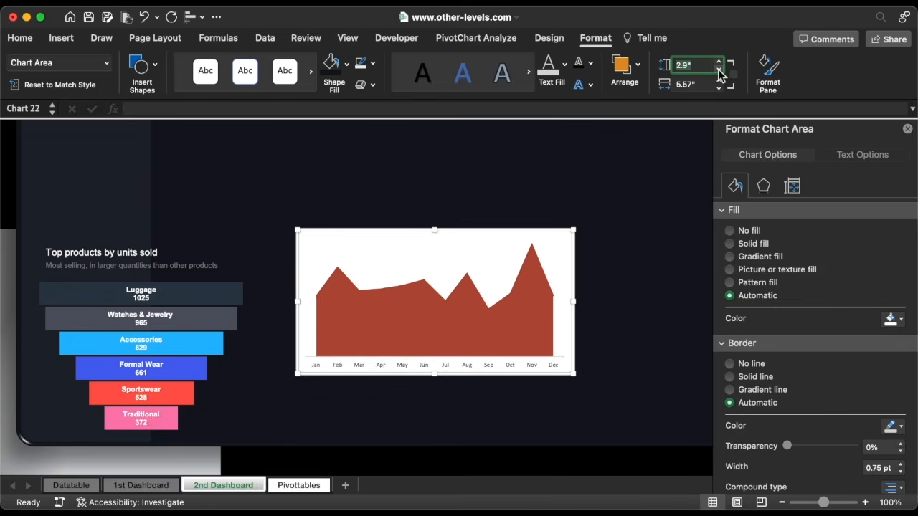
{"action": "left_click", "coordinate": [719, 71]}
{"action": "left_click", "coordinate": [719, 80]}
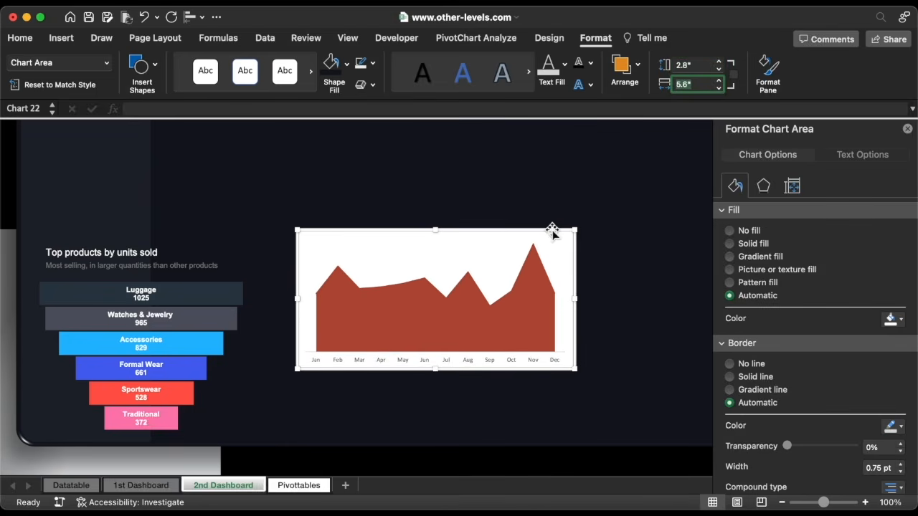
{"action": "left_click_drag", "start_coordinate": [551, 231], "coordinate": [512, 302]}
Remove the chart's month axis, border and background fill
{"action": "left_click", "coordinate": [496, 431]}
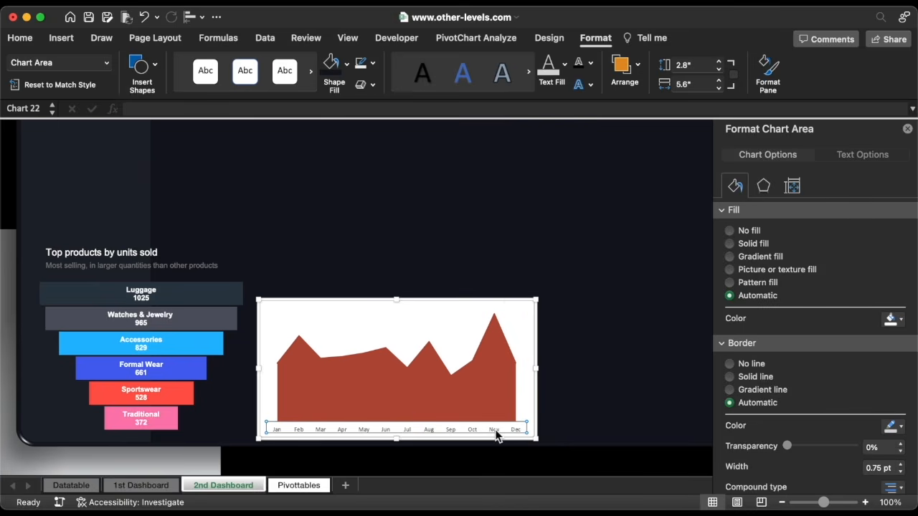
{"action": "left_click", "coordinate": [730, 364]}
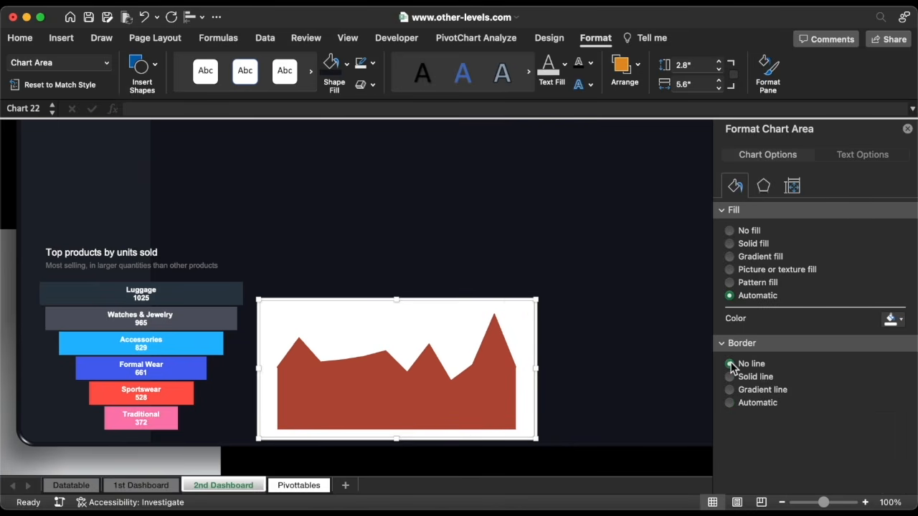
{"action": "left_click", "coordinate": [730, 231]}
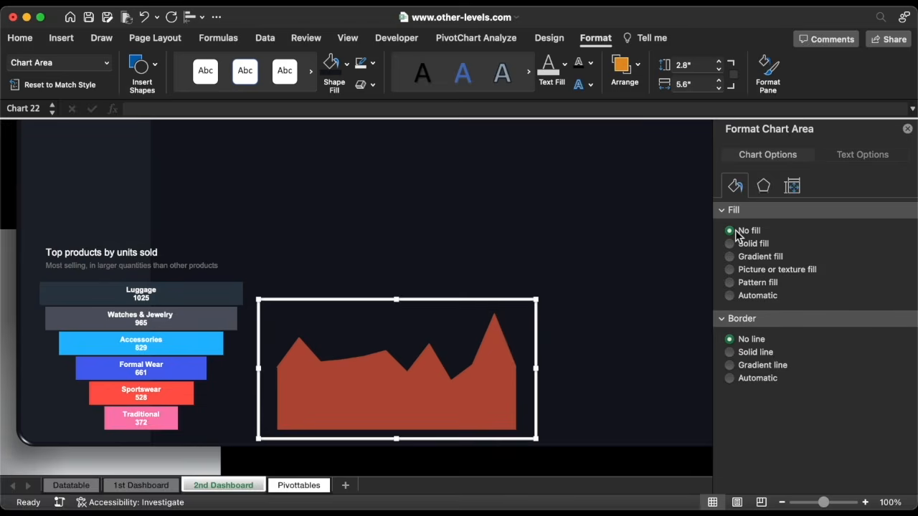
Fade the gradient: right stop fully transparent, left stop 55% transparent
{"action": "left_click", "coordinate": [502, 330]}
{"action": "scroll", "coordinate": [751, 403], "scroll_direction": "down", "scroll_amount": 2}
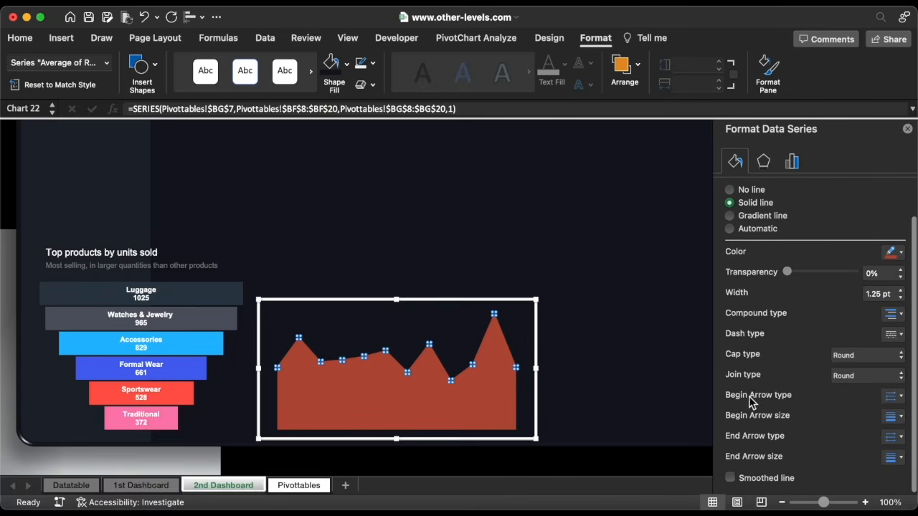
{"action": "left_click", "coordinate": [498, 385]}
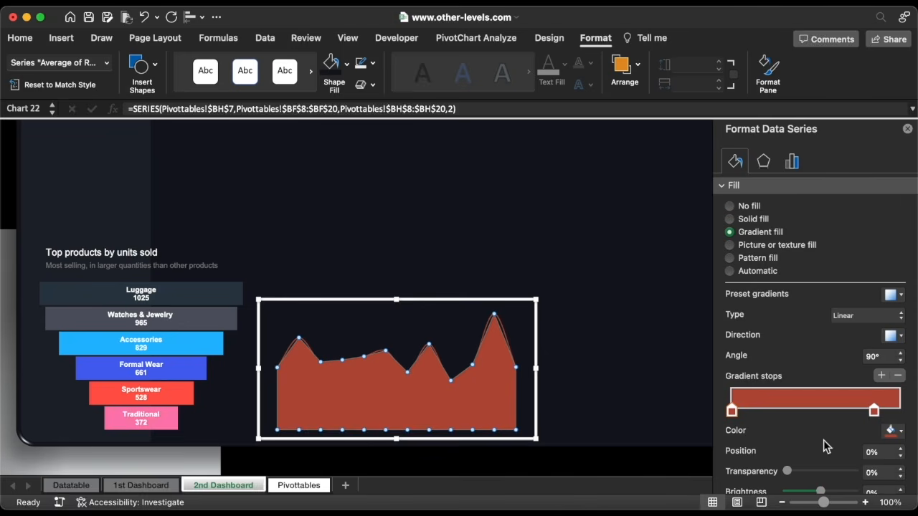
{"action": "scroll", "coordinate": [825, 447], "scroll_direction": "down", "scroll_amount": 1}
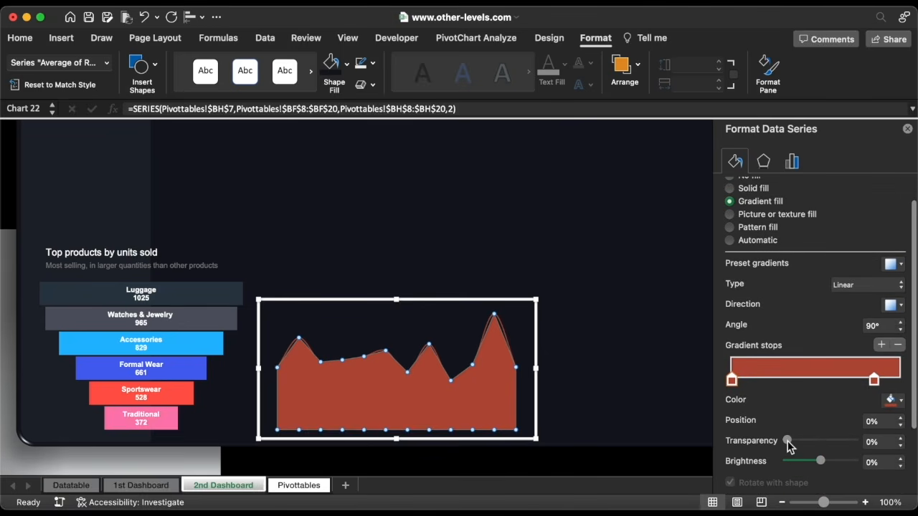
{"action": "left_click_drag", "start_coordinate": [794, 442], "coordinate": [812, 442]}
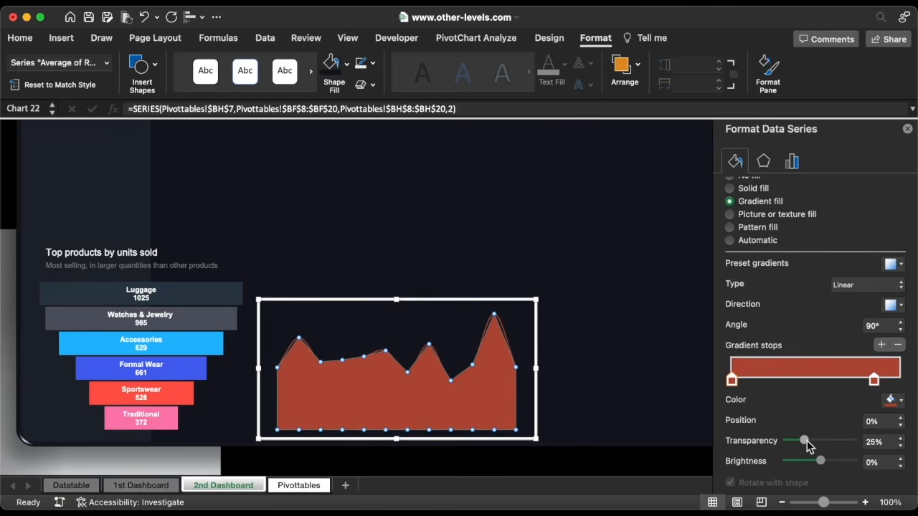
{"action": "left_click", "coordinate": [875, 381]}
{"action": "left_click_drag", "start_coordinate": [789, 442], "coordinate": [862, 446]}
{"action": "left_click", "coordinate": [732, 379]}
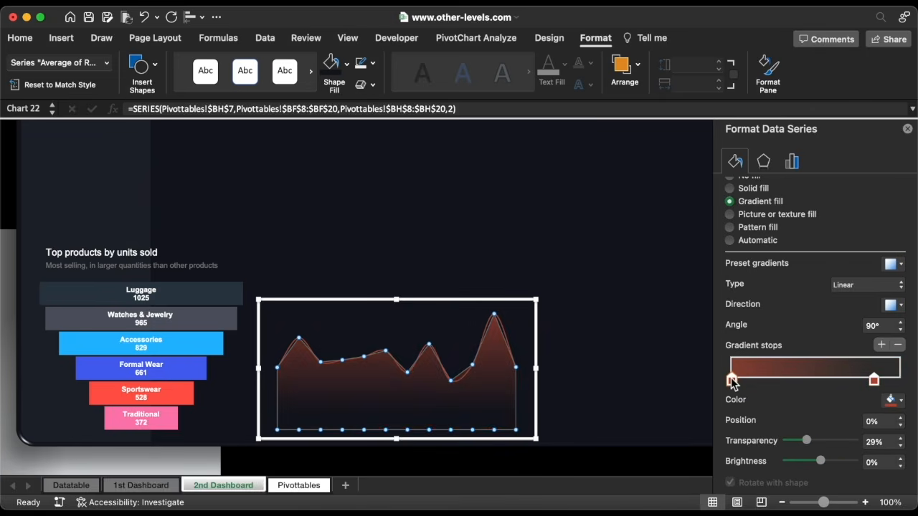
{"action": "left_click", "coordinate": [900, 439]}
{"action": "left_click", "coordinate": [901, 439]}
{"action": "left_click", "coordinate": [900, 439]}
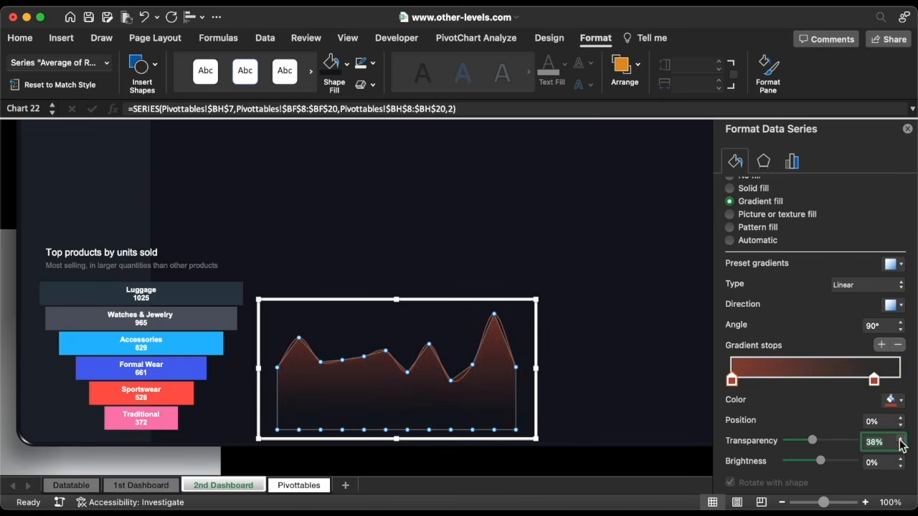
{"action": "left_click", "coordinate": [900, 439]}
{"action": "left_click", "coordinate": [900, 439]}
{"action": "left_click", "coordinate": [900, 439]}
{"action": "left_click", "coordinate": [539, 364]}
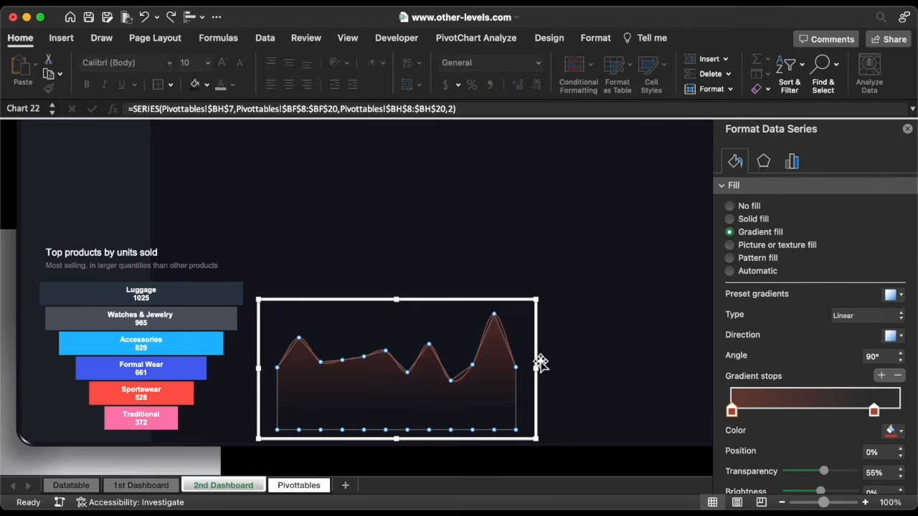
{"action": "left_click_drag", "start_coordinate": [539, 359], "coordinate": [539, 360]}
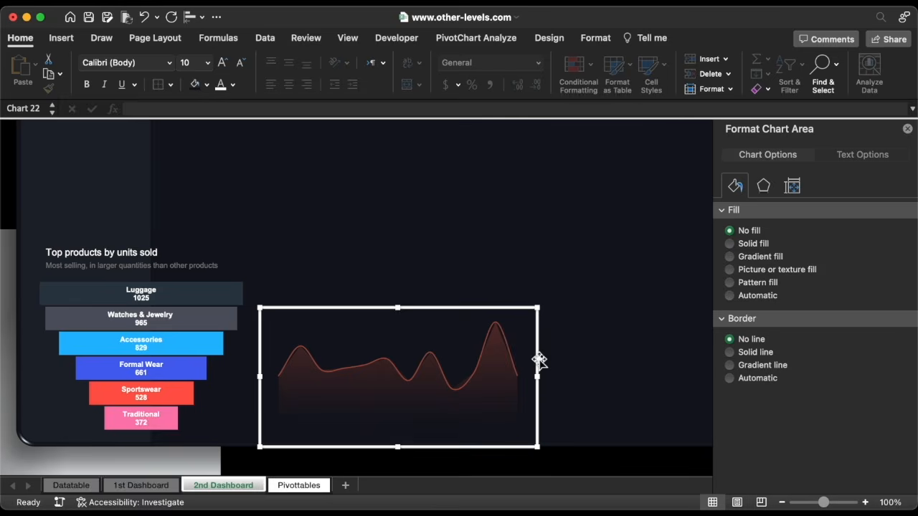
On Pivottables, enter a formula in BK8 referencing the grand total in BH20
{"action": "left_click", "coordinate": [296, 488]}
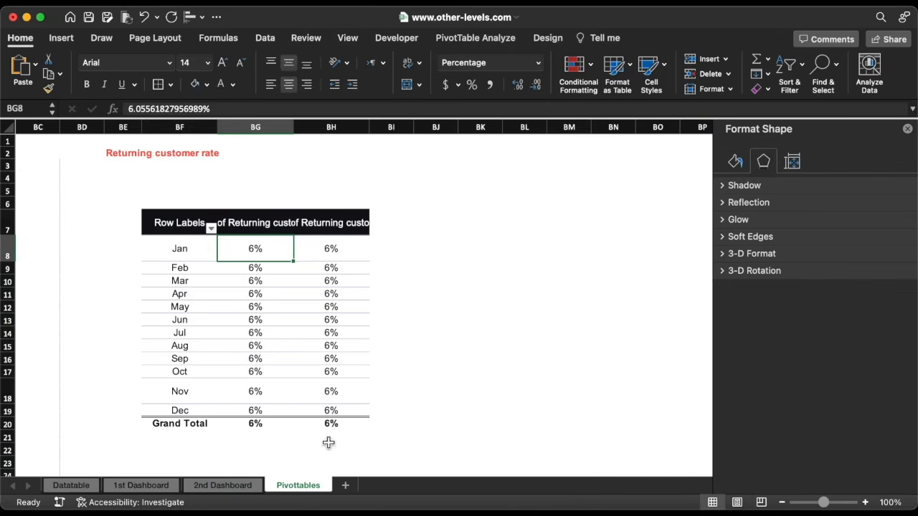
{"action": "scroll", "coordinate": [492, 260], "scroll_direction": "right", "scroll_amount": 1}
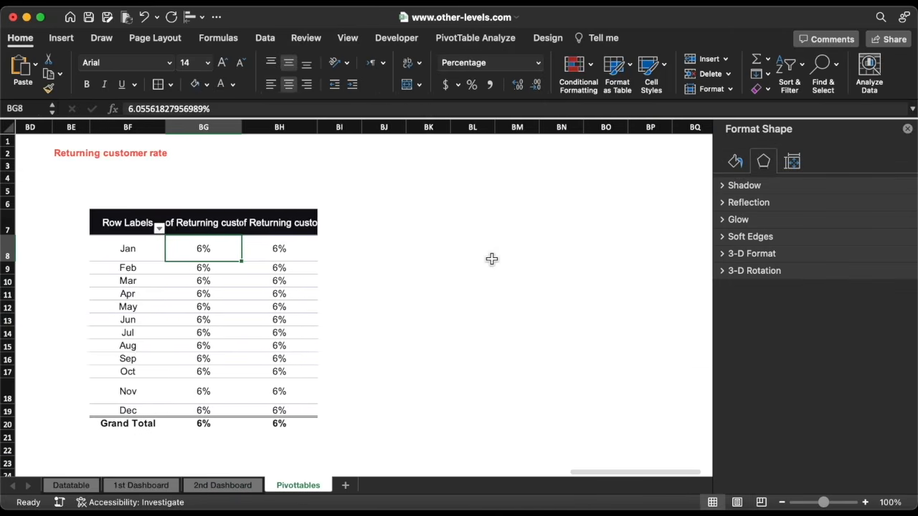
{"action": "left_click", "coordinate": [407, 252]}
{"action": "type", "text": "="}
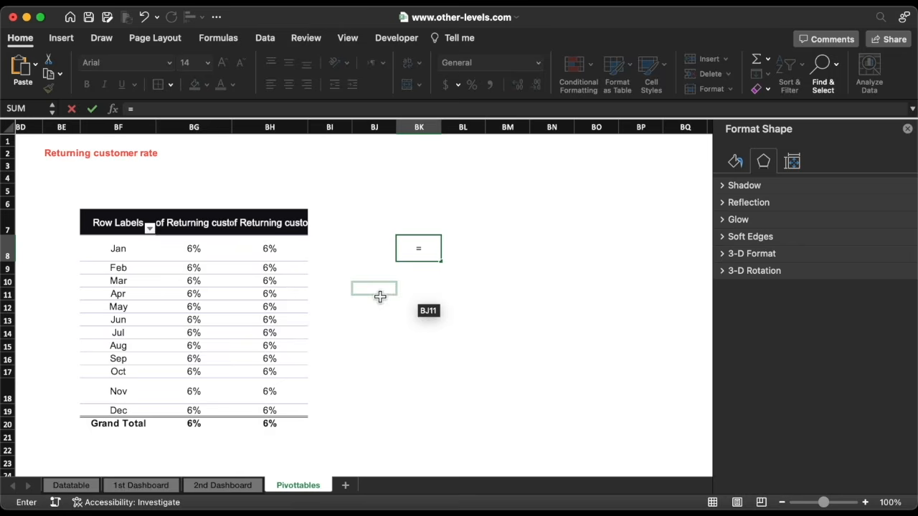
{"action": "left_click", "coordinate": [286, 426]}
{"action": "key", "text": "Return"}
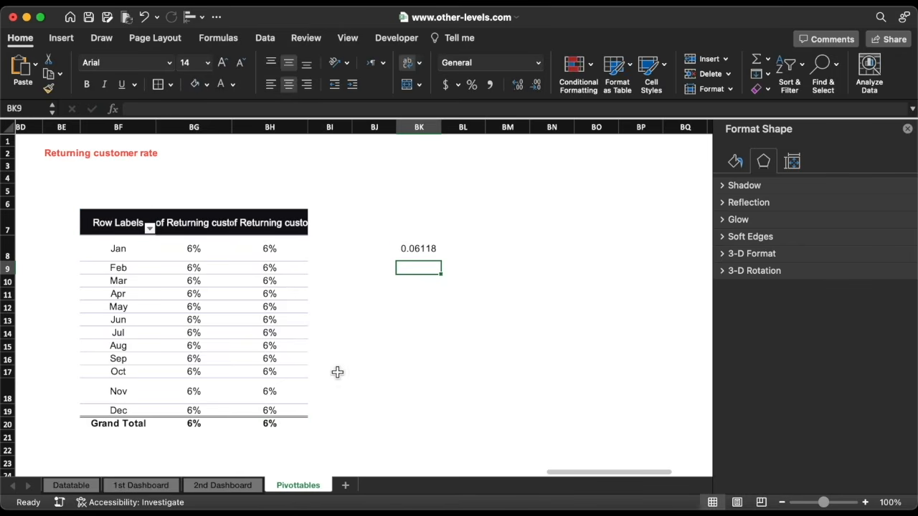
Format BK8 as a one-decimal percentage with coloured text, then return to 2nd Dashboard
{"action": "left_click", "coordinate": [428, 252]}
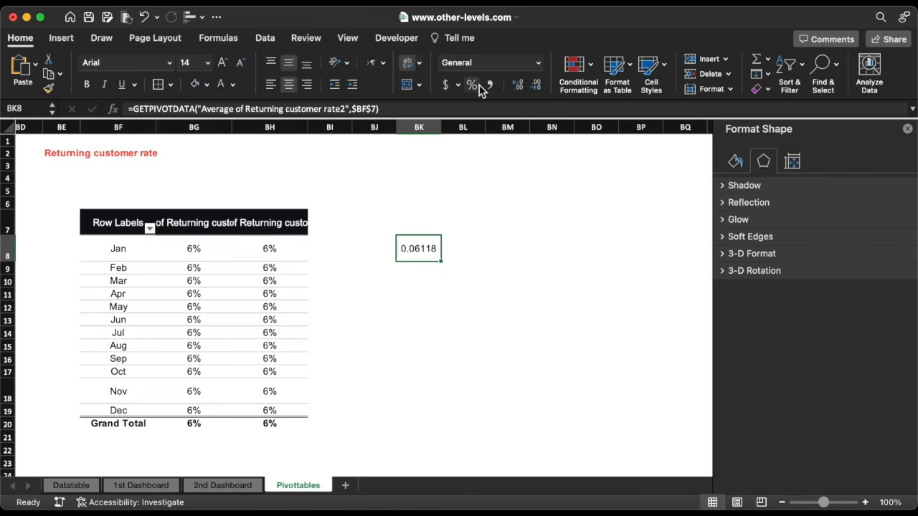
{"action": "left_click", "coordinate": [518, 85]}
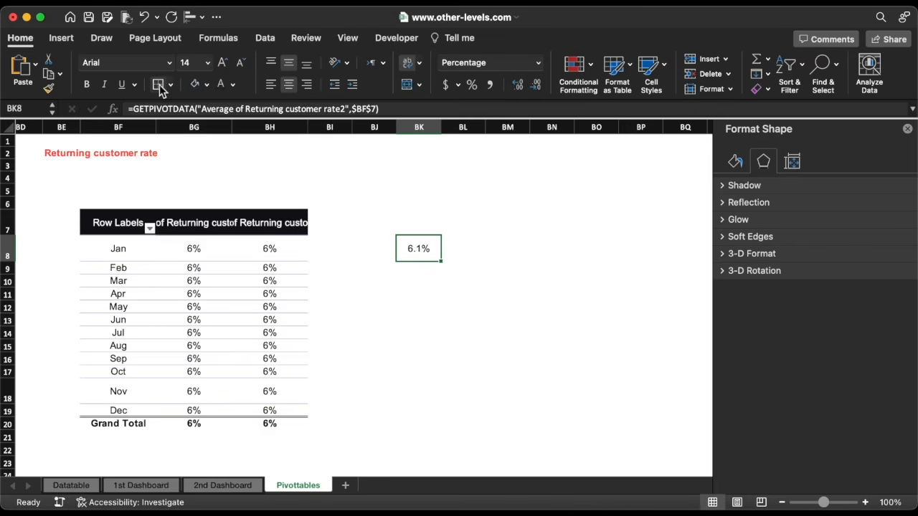
{"action": "left_click", "coordinate": [234, 85]}
{"action": "left_click", "coordinate": [312, 278]}
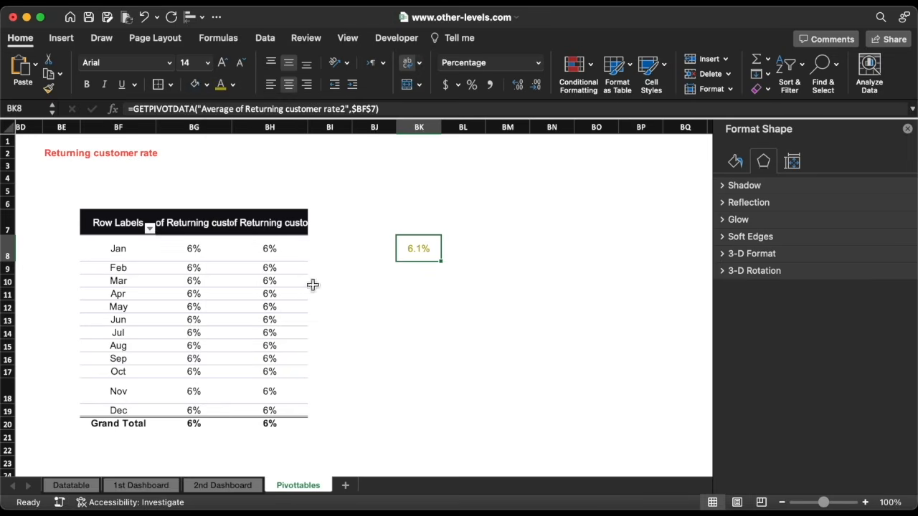
{"action": "left_click", "coordinate": [224, 486]}
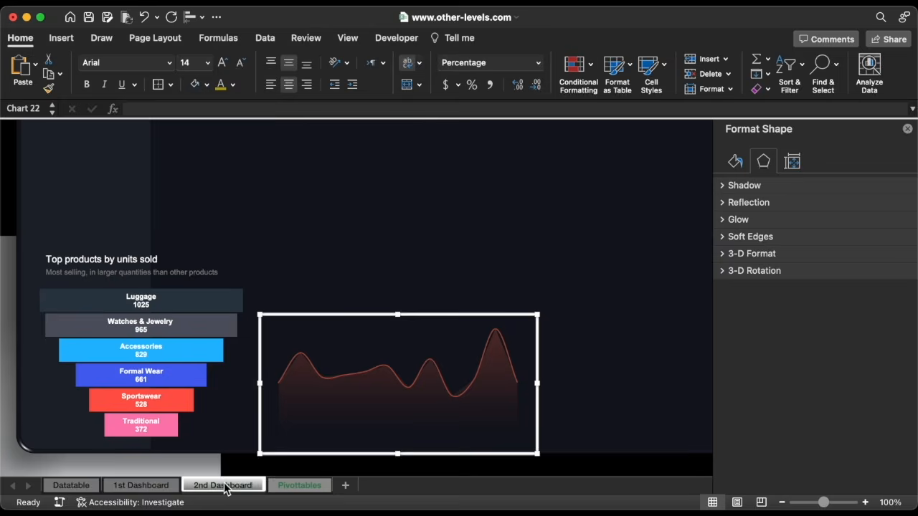
Copy the funnel title box onto the area chart and link it to =Pivottables!BK8
{"action": "left_click", "coordinate": [122, 259]}
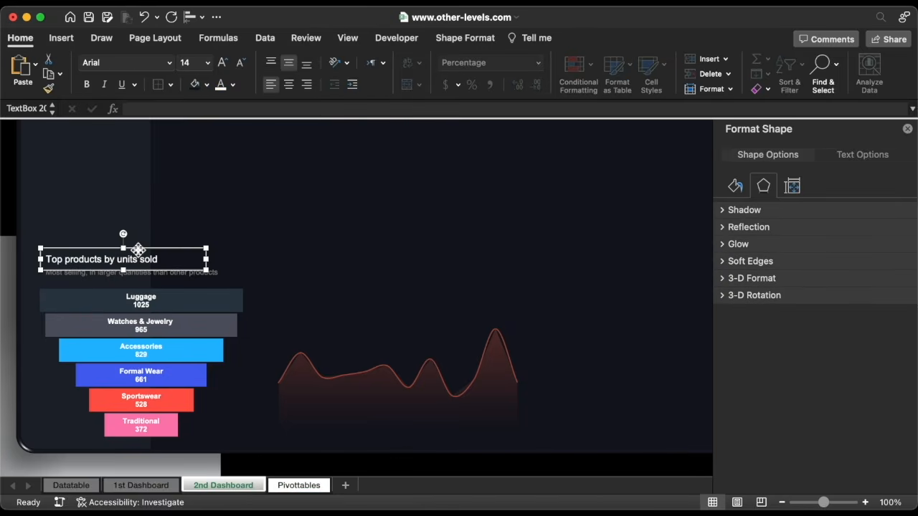
{"action": "key", "text": "super+c"}
{"action": "key", "text": "super+v"}
{"action": "left_click_drag", "start_coordinate": [172, 256], "coordinate": [403, 299]}
{"action": "triple_click", "coordinate": [360, 311]}
{"action": "key", "text": "BackSpace"}
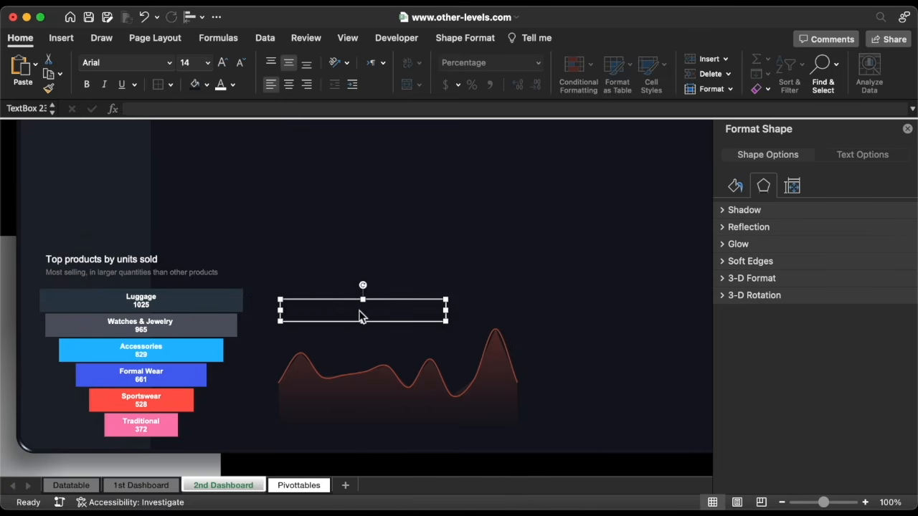
{"action": "left_click", "coordinate": [247, 109]}
{"action": "type", "text": "="}
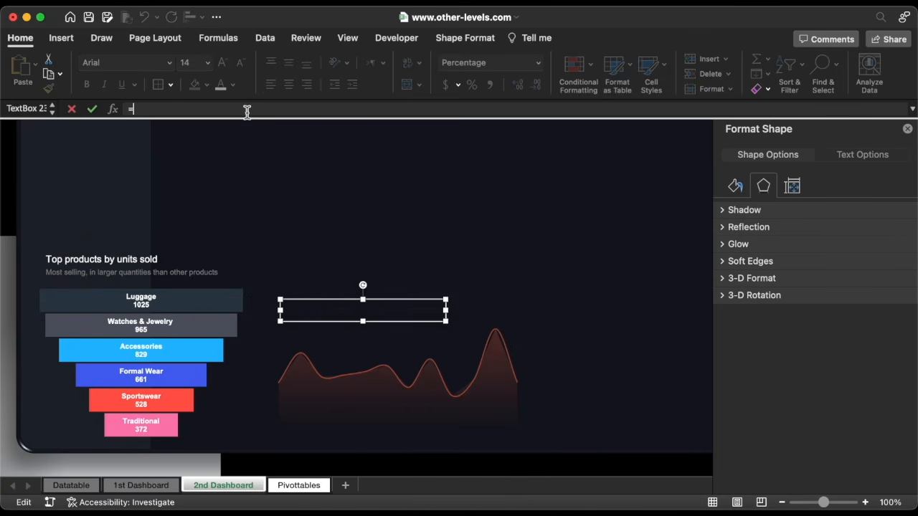
{"action": "left_click", "coordinate": [299, 485]}
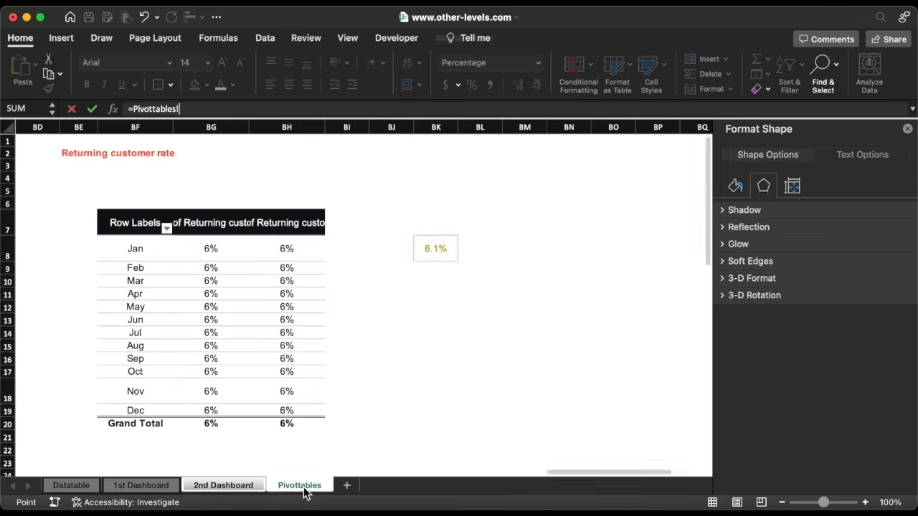
{"action": "left_click", "coordinate": [434, 254]}
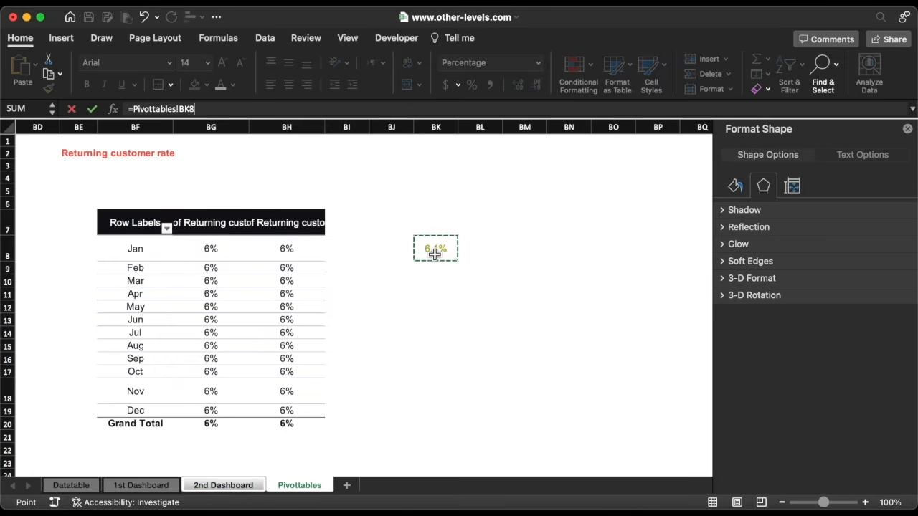
{"action": "key", "text": "Return"}
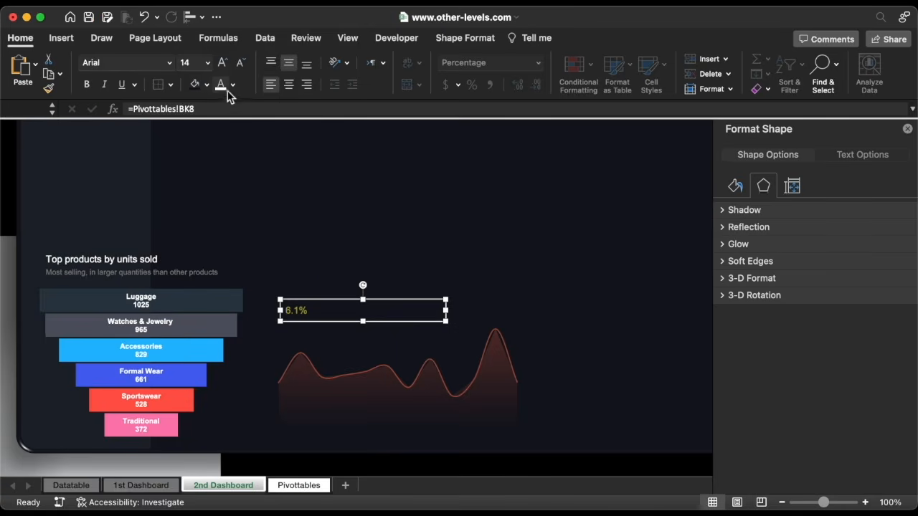
Make the 6.1% KPI text white at 54 pt and resize its box to fit
{"action": "left_click", "coordinate": [220, 85]}
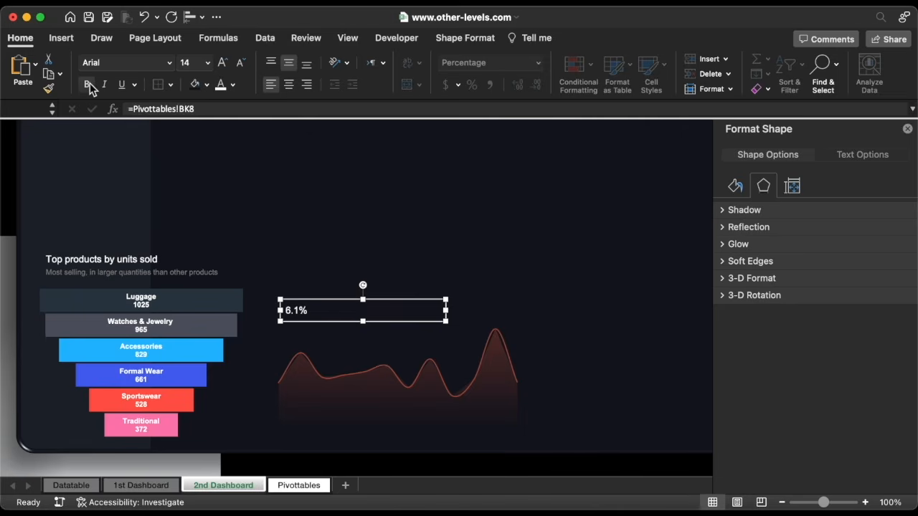
{"action": "left_click", "coordinate": [208, 62]}
{"action": "left_click", "coordinate": [210, 337]}
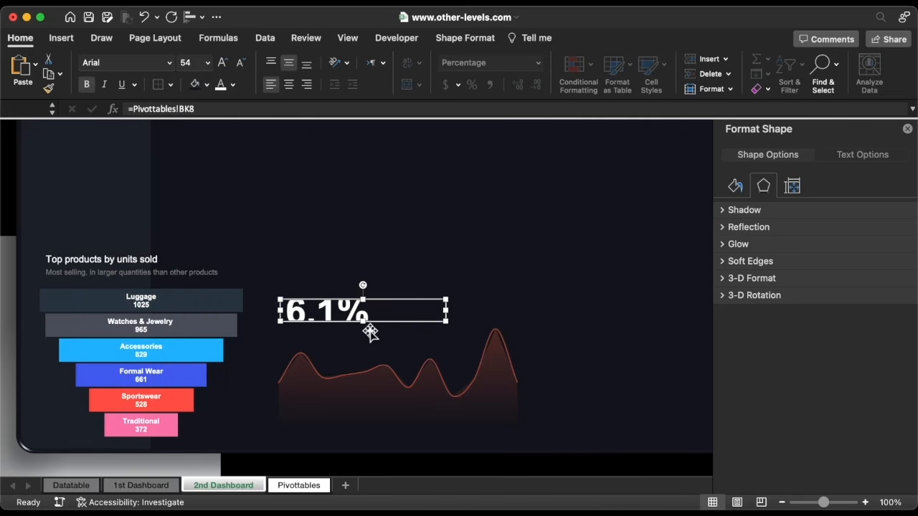
{"action": "left_click_drag", "start_coordinate": [444, 321], "coordinate": [366, 356]}
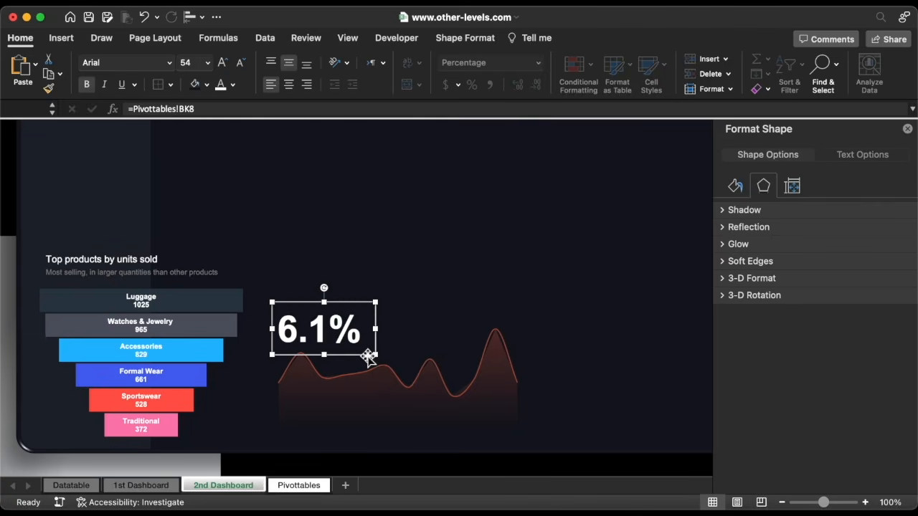
Append *100 to the formula in Pivottables cell BK8
{"action": "left_click", "coordinate": [310, 488]}
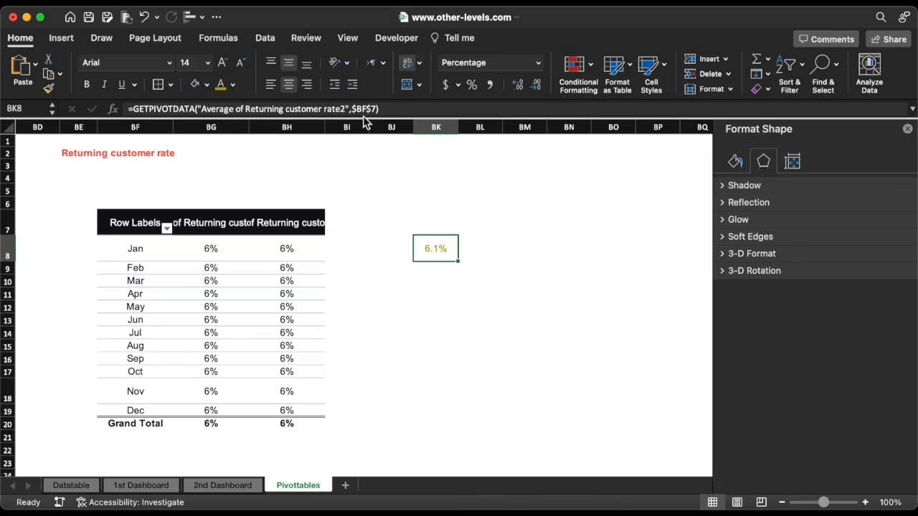
{"action": "left_click", "coordinate": [384, 108]}
{"action": "type", "text": "*100"}
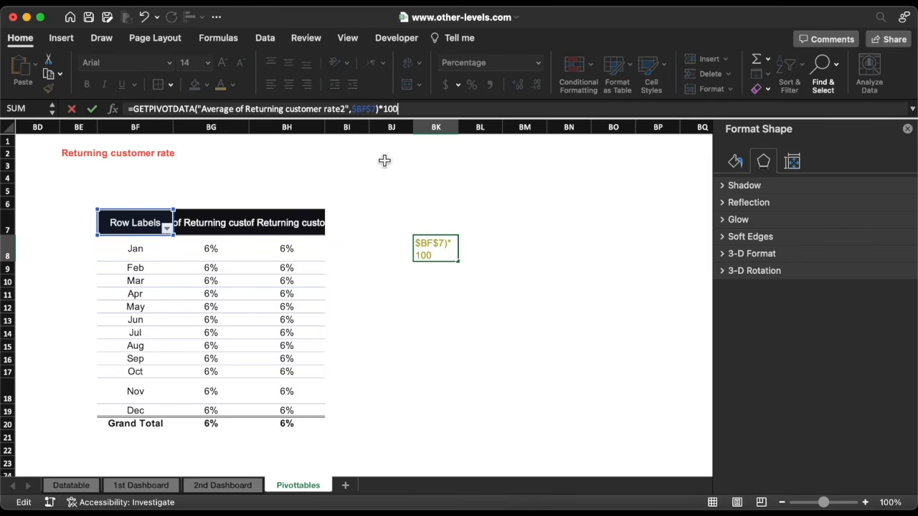
{"action": "key", "text": "Return"}
Format BK8 as a Number with one decimal so it reads 6.1
{"action": "left_click", "coordinate": [438, 248]}
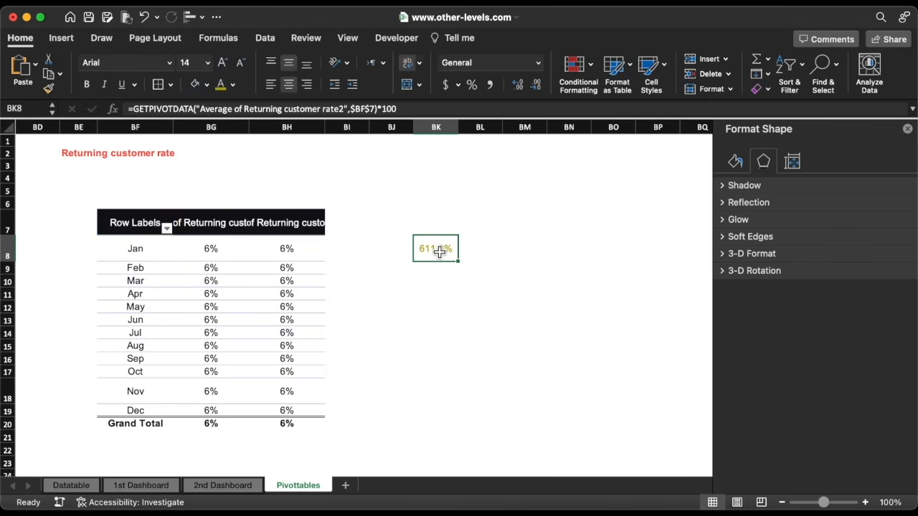
{"action": "left_click", "coordinate": [538, 63]}
{"action": "left_click", "coordinate": [484, 115]}
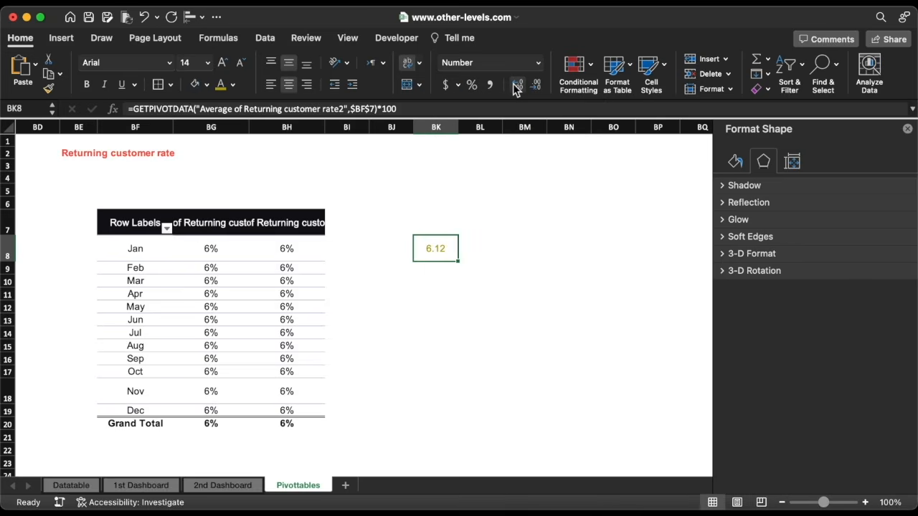
{"action": "left_click", "coordinate": [517, 84]}
{"action": "left_click", "coordinate": [536, 85]}
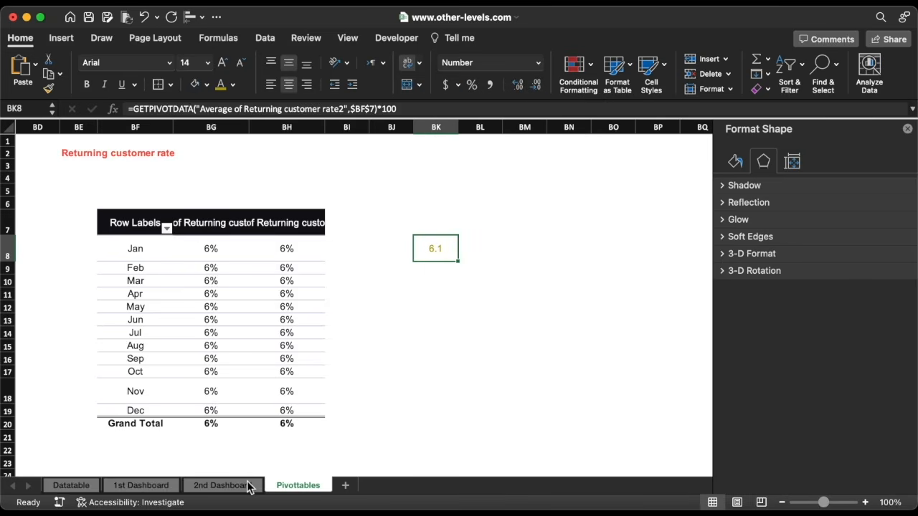
{"action": "left_click", "coordinate": [221, 486]}
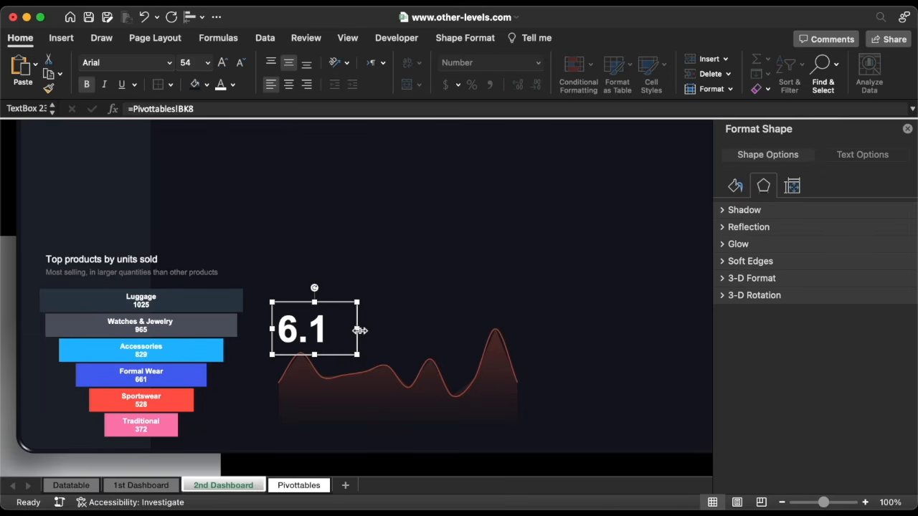
Add a narrow 24-pt % text box right after the 6.1 KPI
{"action": "left_click", "coordinate": [154, 256]}
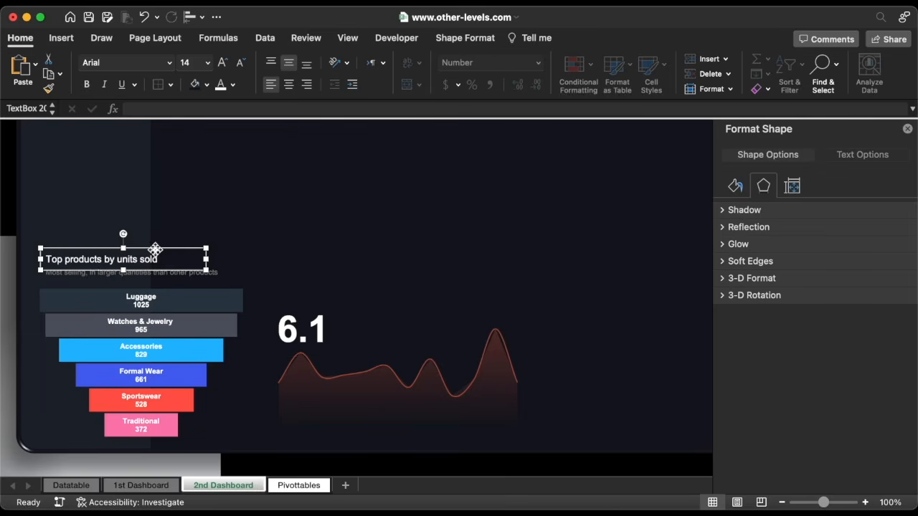
{"action": "key", "text": "super+d"}
{"action": "left_click_drag", "start_coordinate": [166, 258], "coordinate": [434, 322]}
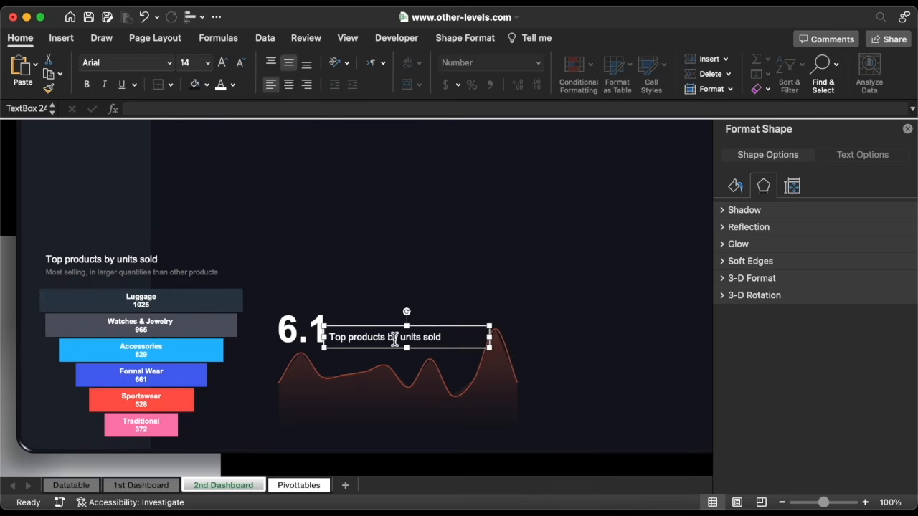
{"action": "type", "text": "%"}
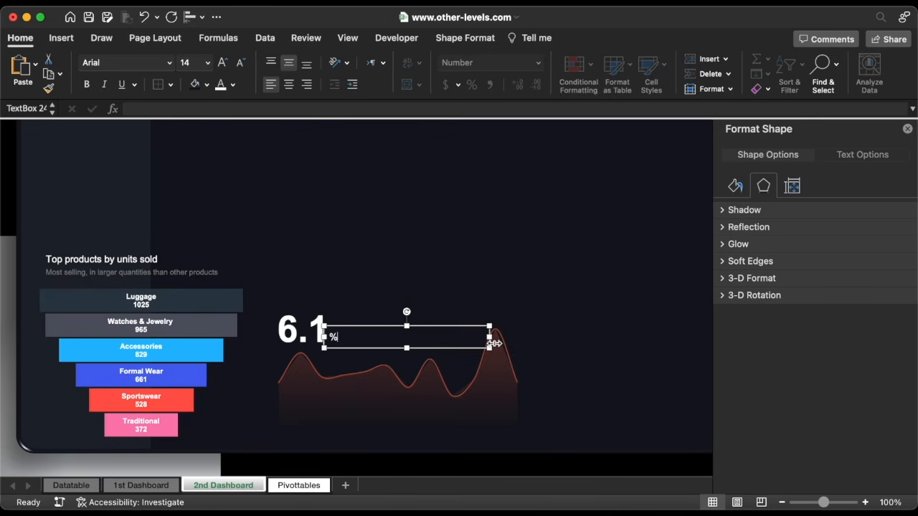
{"action": "left_click_drag", "start_coordinate": [494, 344], "coordinate": [364, 337]}
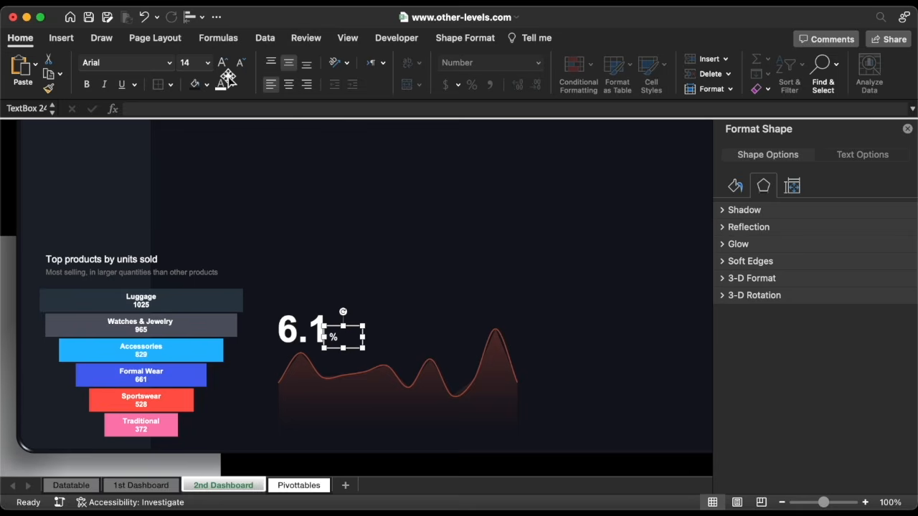
{"action": "left_click", "coordinate": [207, 62]}
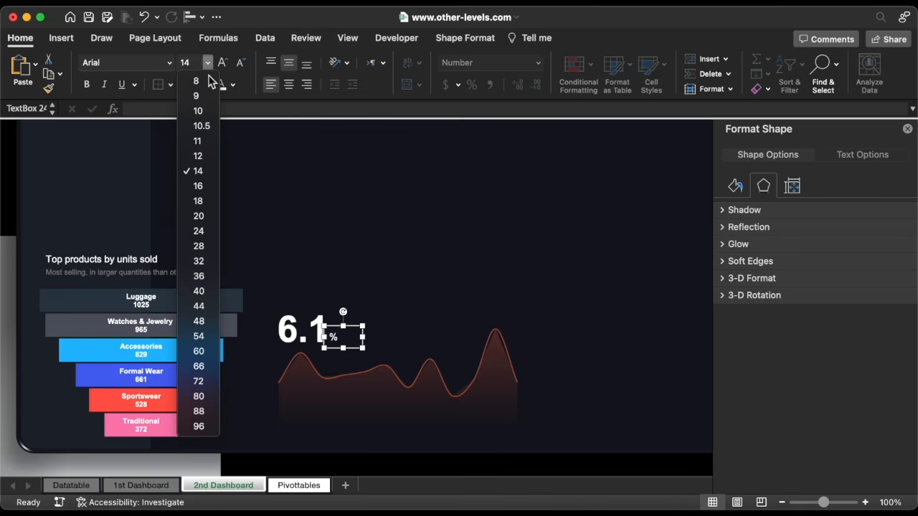
{"action": "left_click", "coordinate": [199, 231]}
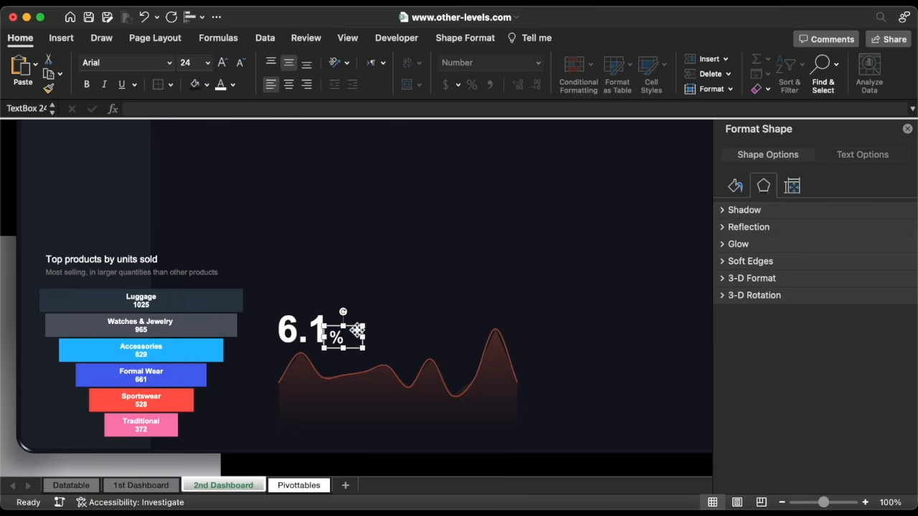
{"action": "key", "text": "Up"}
{"action": "key", "text": "Up"}
{"action": "key", "text": "Up"}
Group the % box with 6.1, bold the %, and copy the funnel title beside the chart
{"action": "left_click", "coordinate": [309, 329], "text": "shift"}
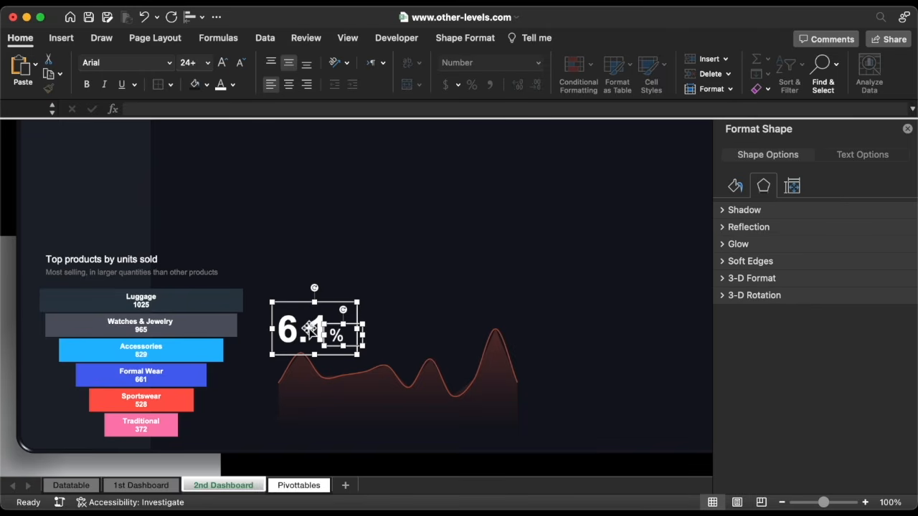
{"action": "right_click", "coordinate": [308, 329]}
{"action": "mouse_move", "coordinate": [423, 323]}
{"action": "left_click", "coordinate": [463, 326]}
{"action": "left_click", "coordinate": [343, 337]}
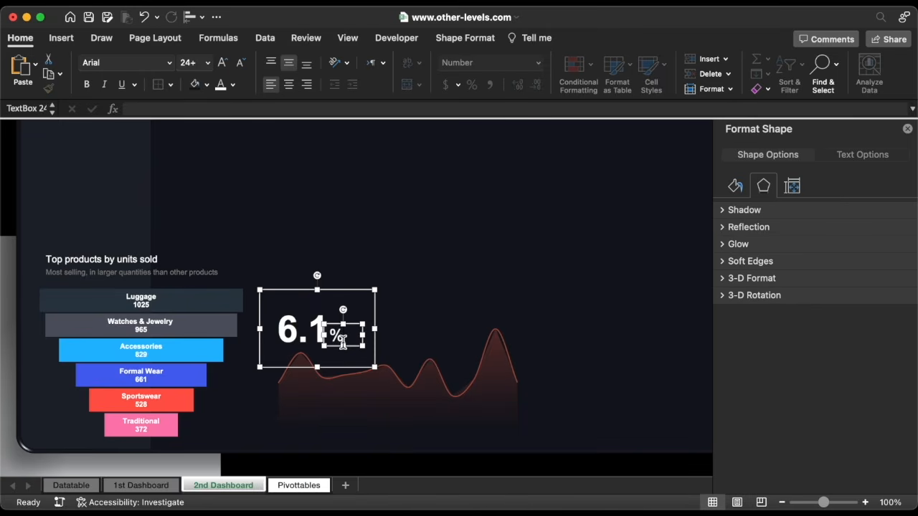
{"action": "left_click", "coordinate": [88, 85]}
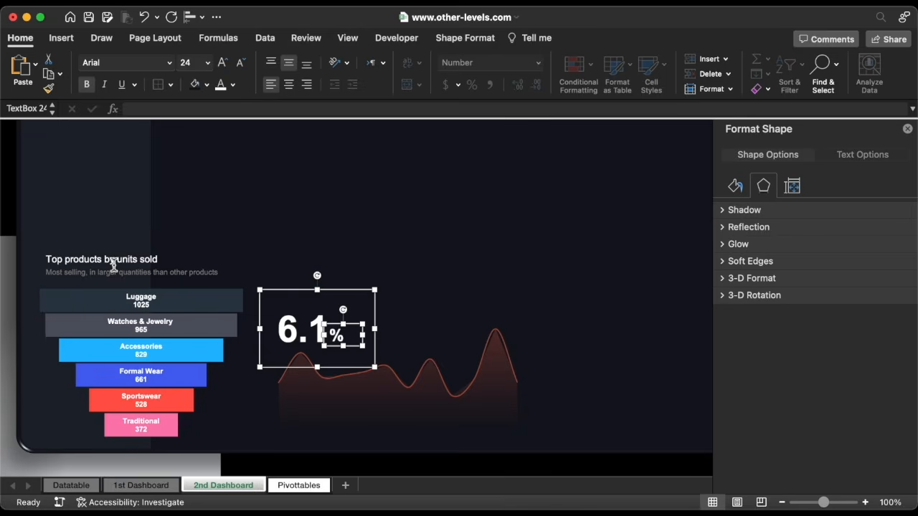
{"action": "left_click", "coordinate": [114, 264]}
{"action": "left_click_drag", "start_coordinate": [139, 250], "coordinate": [366, 267]}
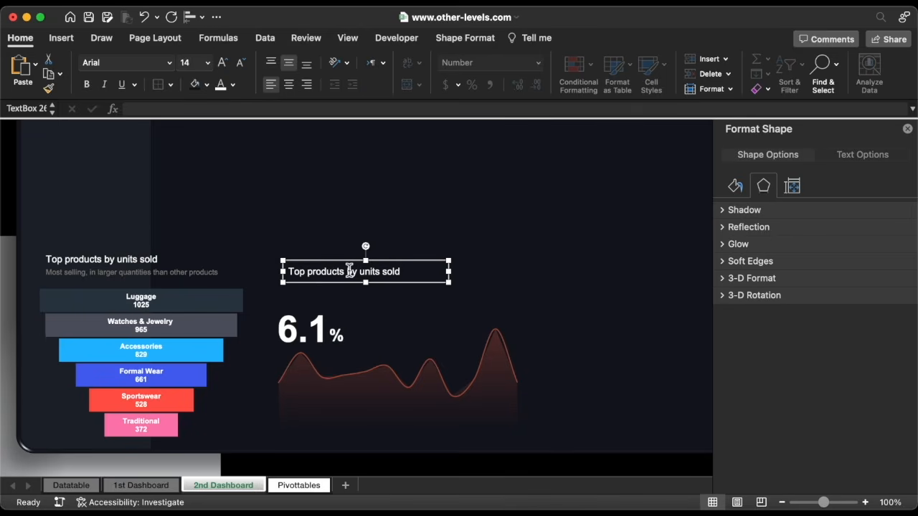
Retitle the copied box 'Returning customer rate' and narrow it to fit
{"action": "triple_click", "coordinate": [349, 269]}
{"action": "key", "text": "super+v"}
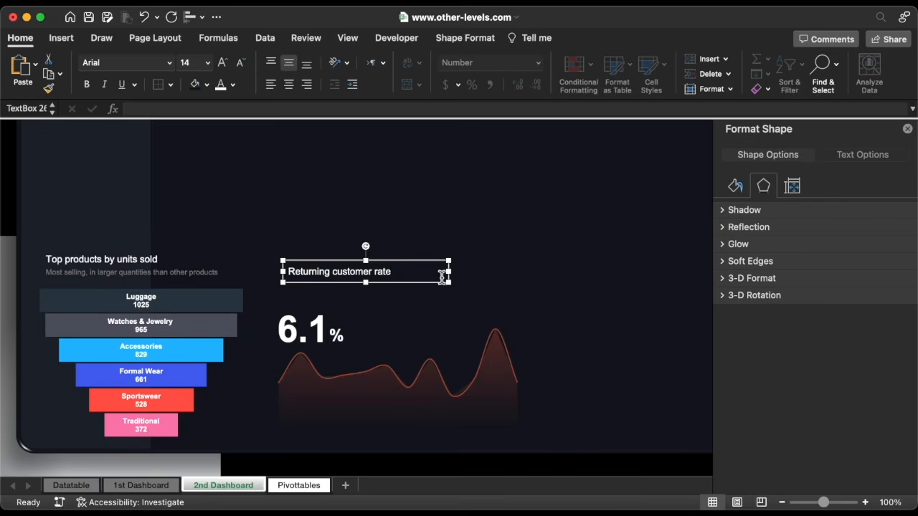
{"action": "left_click_drag", "start_coordinate": [455, 275], "coordinate": [399, 259]}
{"action": "left_click", "coordinate": [287, 273]}
Add a repeat-purchase description subtitle aligned under the title, then save the workbook
{"action": "left_click", "coordinate": [214, 277]}
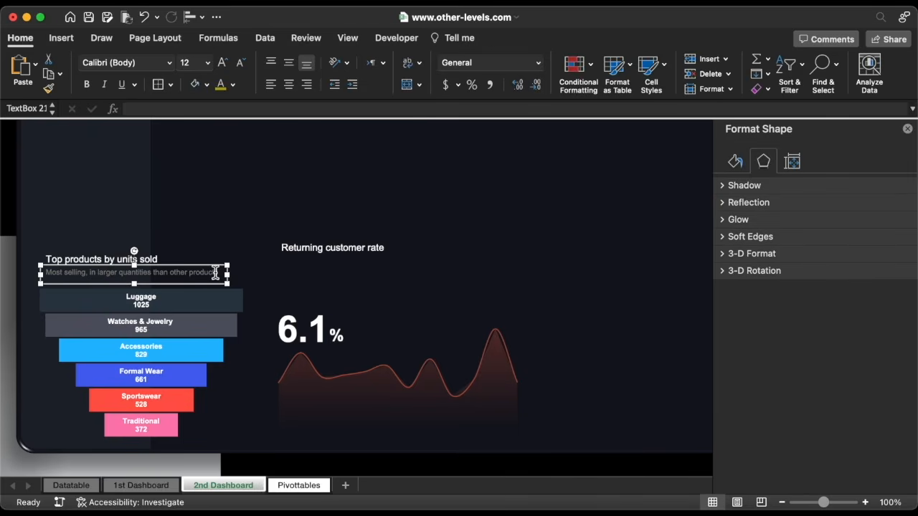
{"action": "left_click_drag", "start_coordinate": [214, 281], "coordinate": [419, 304]}
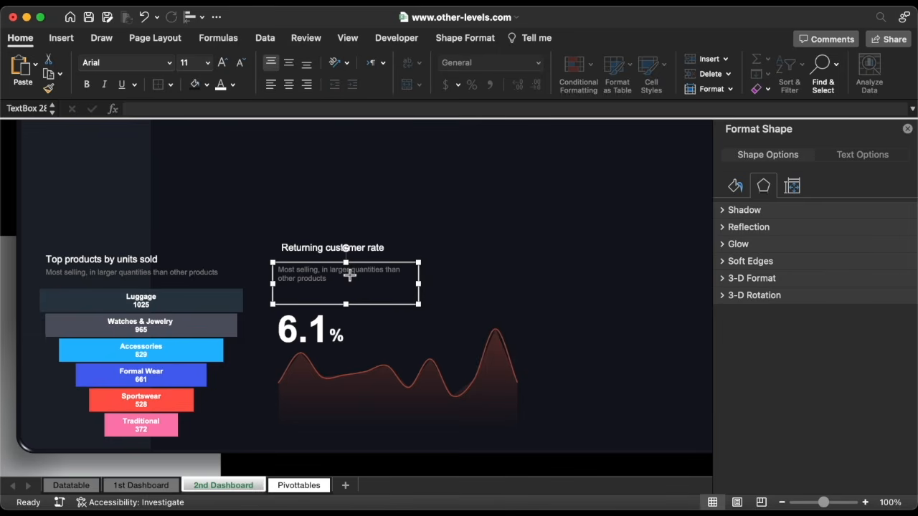
{"action": "triple_click", "coordinate": [349, 275]}
{"action": "key", "text": "BackSpace"}
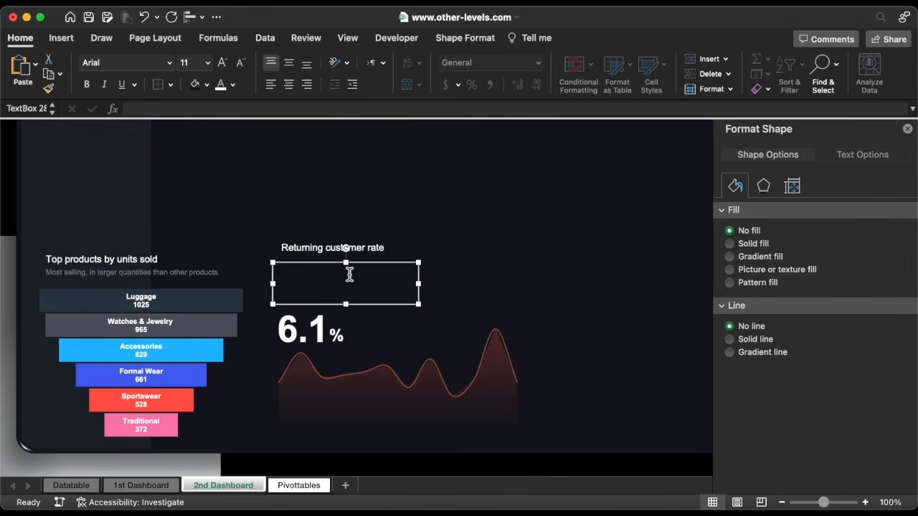
{"action": "type", "text": "a measure of how many existing customers made two or more purchases within a given time frame"}
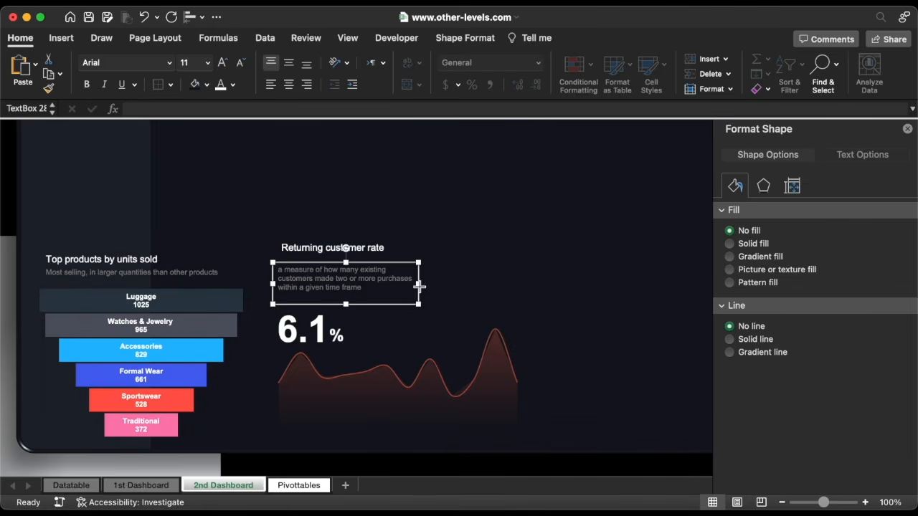
{"action": "left_click_drag", "start_coordinate": [419, 287], "coordinate": [406, 285]}
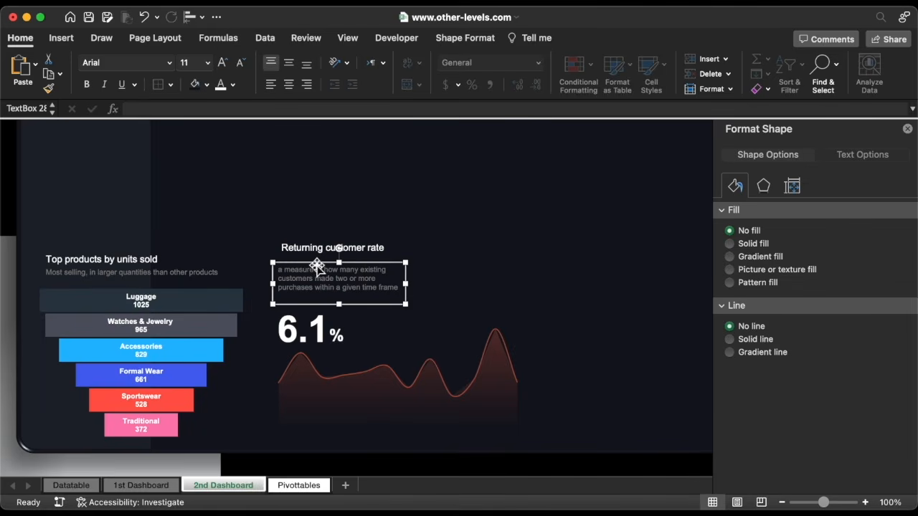
{"action": "key", "text": "Right"}
{"action": "key", "text": "Right"}
{"action": "key", "text": "Right"}
{"action": "key", "text": "Right"}
{"action": "key", "text": "Right"}
{"action": "key", "text": "Right"}
{"action": "key", "text": "Up"}
{"action": "key", "text": "Up"}
{"action": "key", "text": "Right"}
{"action": "key", "text": "Right"}
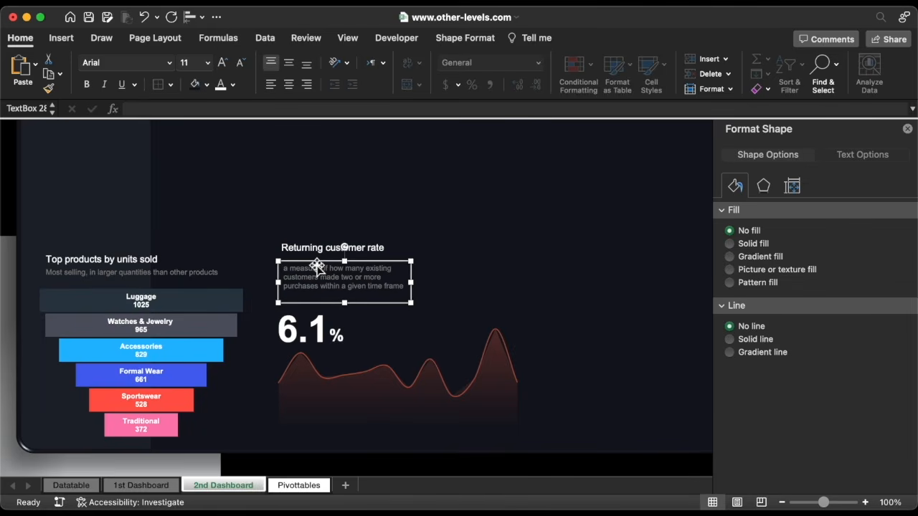
{"action": "key", "text": "Up"}
{"action": "key", "text": "Up"}
{"action": "key", "text": "Up"}
{"action": "key", "text": "Up"}
{"action": "key", "text": "Up"}
{"action": "key", "text": "Up"}
{"action": "key", "text": "Up"}
{"action": "key", "text": "Up"}
{"action": "key", "text": "Left"}
{"action": "key", "text": "Left"}
{"action": "key", "text": "Left"}
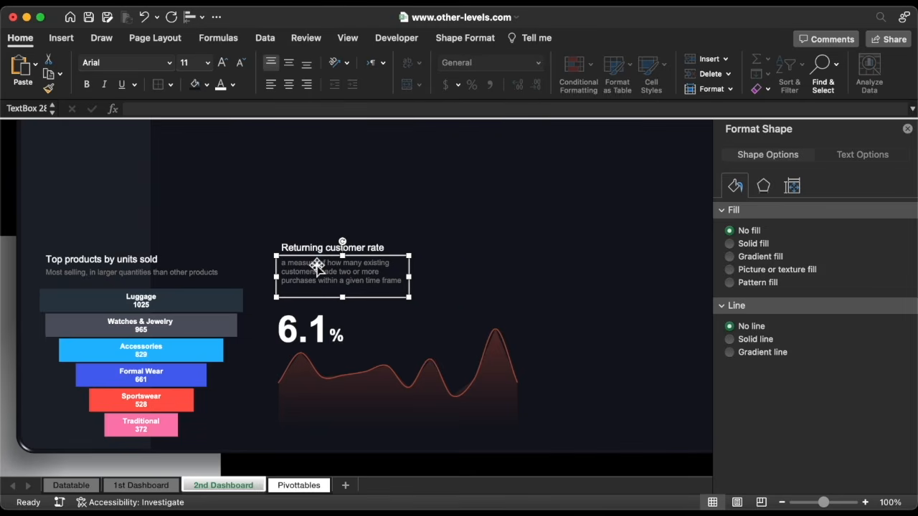
{"action": "left_click", "coordinate": [314, 246], "text": "shift"}
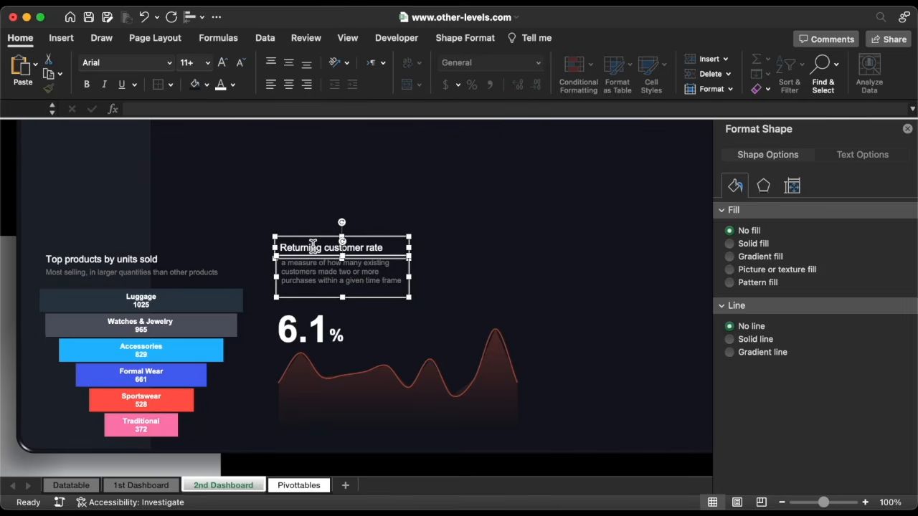
{"action": "key", "text": "super+s"}
Draw a rounded rectangle to the right of the 6.1% value
{"action": "left_click", "coordinate": [63, 37]}
{"action": "left_click", "coordinate": [211, 70]}
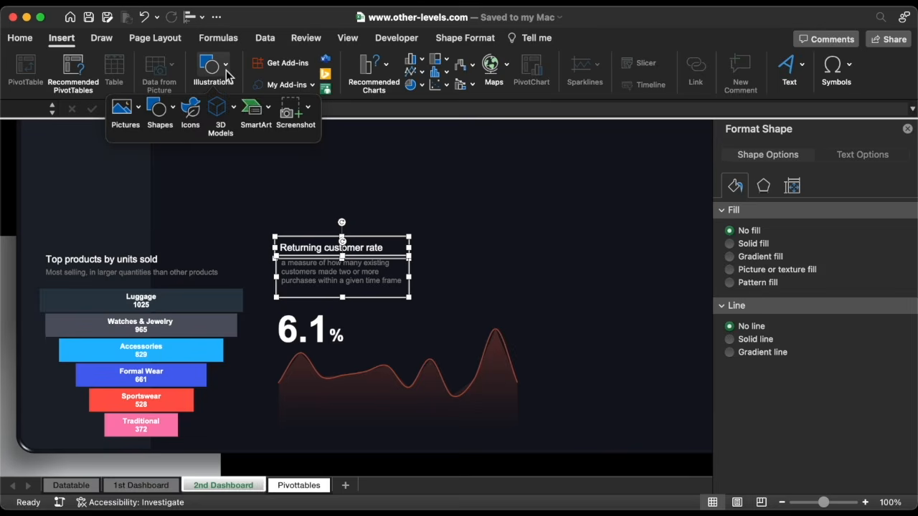
{"action": "left_click", "coordinate": [159, 115]}
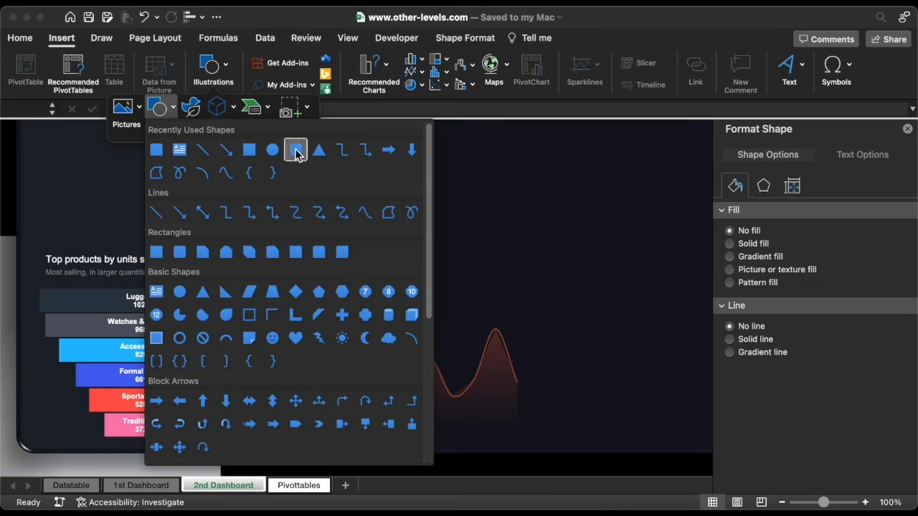
{"action": "left_click", "coordinate": [297, 148]}
{"action": "left_click_drag", "start_coordinate": [380, 318], "coordinate": [485, 336]}
{"action": "left_click_drag", "start_coordinate": [428, 325], "coordinate": [423, 326]}
Give the rectangle a light 0.75 pt outline and a dark 1E262E fill
{"action": "left_click", "coordinate": [902, 467]}
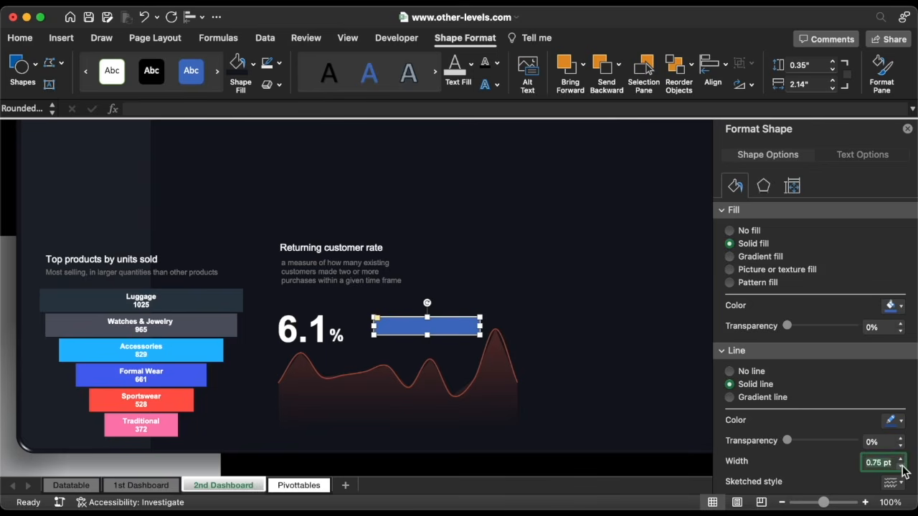
{"action": "left_click", "coordinate": [891, 420]}
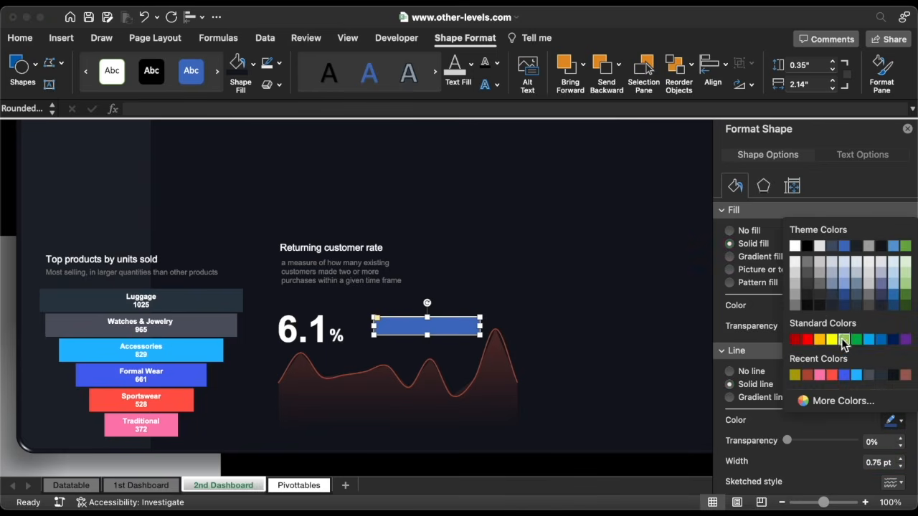
{"action": "left_click", "coordinate": [811, 290]}
{"action": "left_click", "coordinate": [890, 306]}
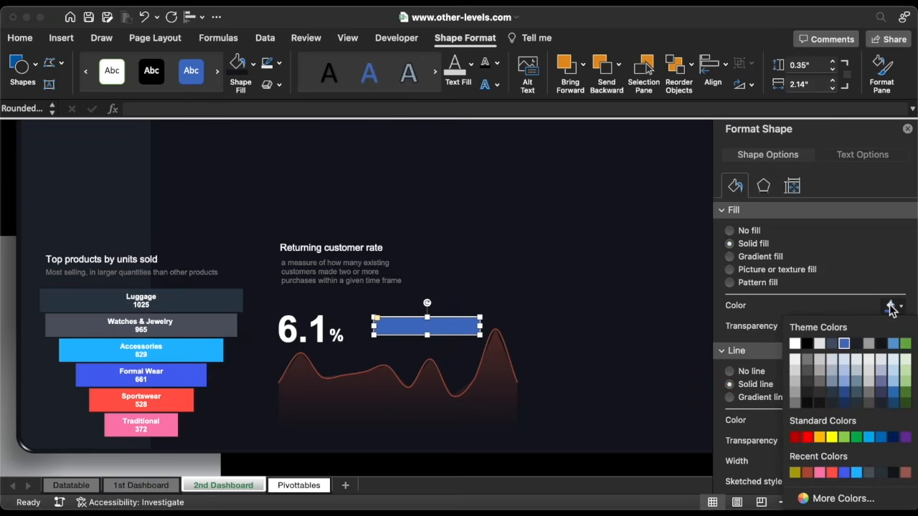
{"action": "left_click", "coordinate": [822, 498]}
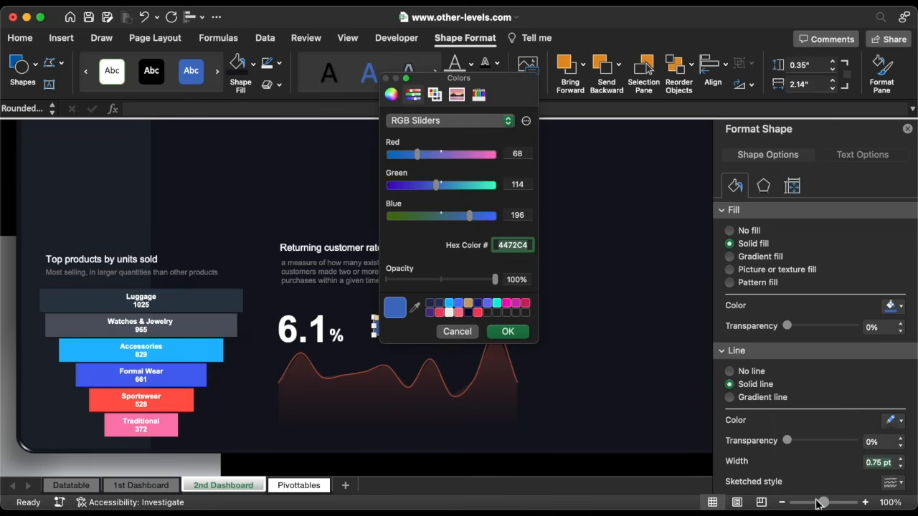
{"action": "left_click", "coordinate": [516, 331]}
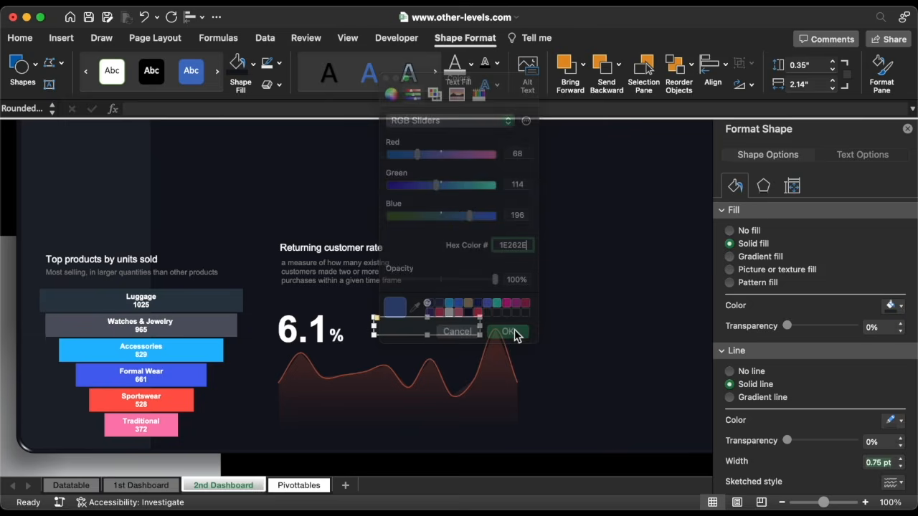
Size the bar to 2.6" wide by 0.26" tall and place it beside 6.1%
{"action": "left_click", "coordinate": [833, 81]}
{"action": "left_click", "coordinate": [834, 81]}
{"action": "left_click", "coordinate": [834, 81]}
{"action": "left_click", "coordinate": [834, 81]}
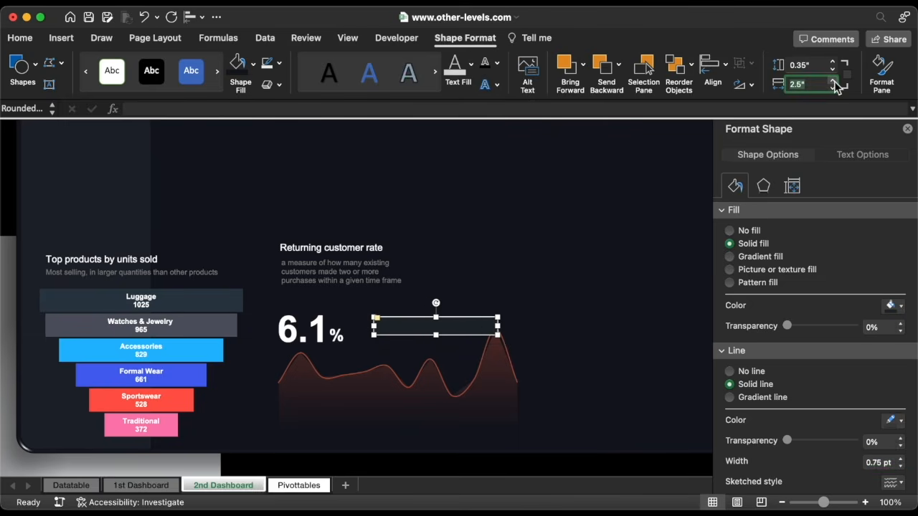
{"action": "left_click", "coordinate": [833, 81]}
{"action": "left_click", "coordinate": [797, 65]}
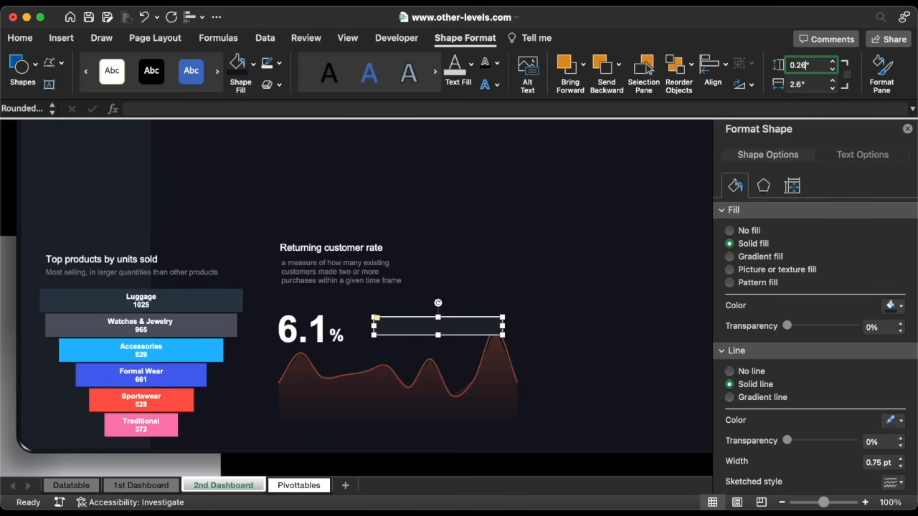
{"action": "type", "text": "0.26"}
{"action": "key", "text": "Return"}
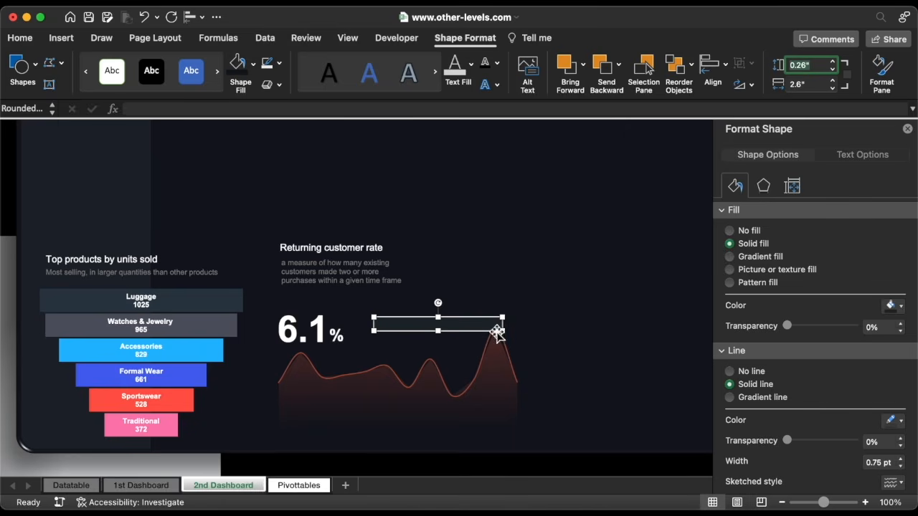
{"action": "left_click_drag", "start_coordinate": [488, 328], "coordinate": [471, 339]}
{"action": "left_click", "coordinate": [381, 274]}
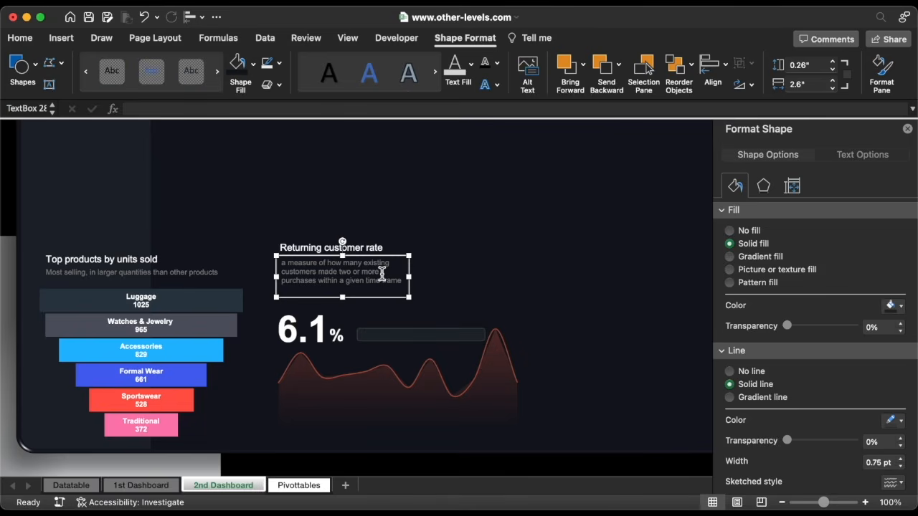
Duplicate the description box as a 'Current vs. previous year rate' label on the bar
{"action": "key", "text": "super+d"}
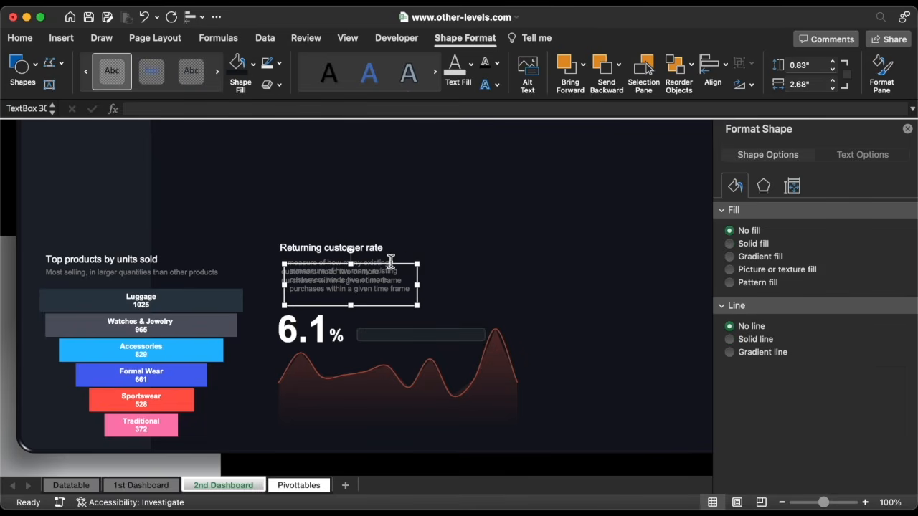
{"action": "left_click_drag", "start_coordinate": [389, 267], "coordinate": [487, 304]}
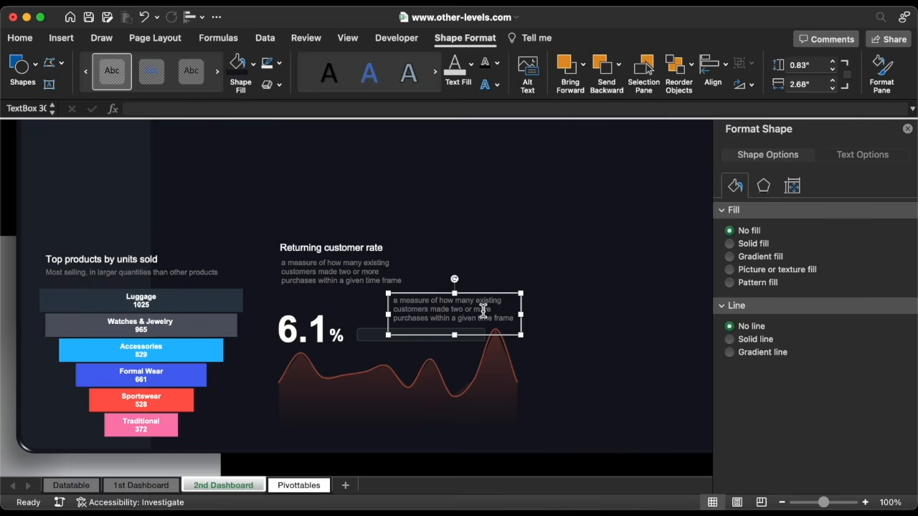
{"action": "triple_click", "coordinate": [484, 310]}
{"action": "type", "text": "Current vs. previous year rate"}
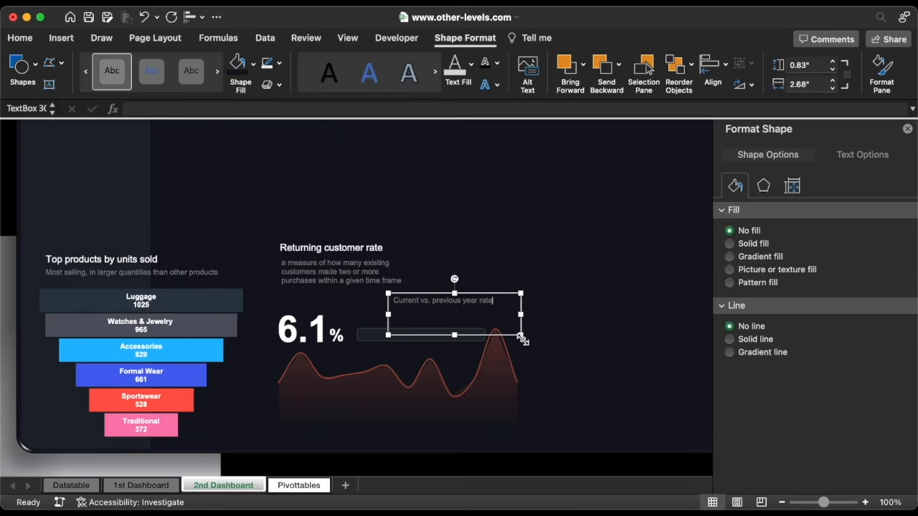
{"action": "left_click_drag", "start_coordinate": [522, 335], "coordinate": [503, 310]}
{"action": "left_click_drag", "start_coordinate": [465, 297], "coordinate": [455, 328]}
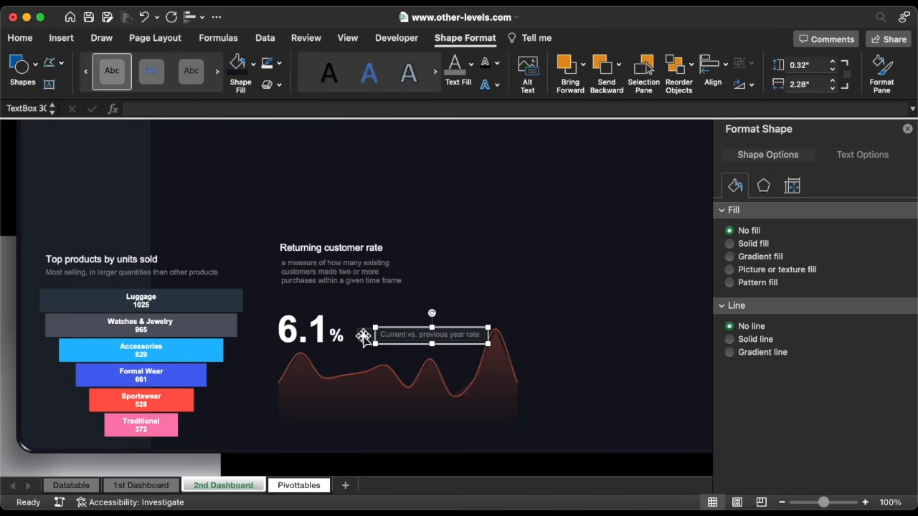
Nudge the bar and its label up together, then go to the Pivottables sheet
{"action": "left_click", "coordinate": [363, 335], "text": "shift"}
{"action": "key", "text": "Up"}
{"action": "key", "text": "Up"}
{"action": "key", "text": "Up"}
{"action": "key", "text": "Up"}
{"action": "key", "text": "Up"}
{"action": "key", "text": "Up"}
{"action": "key", "text": "Up"}
{"action": "key", "text": "Up"}
{"action": "key", "text": "Up"}
{"action": "key", "text": "Up"}
{"action": "key", "text": "Up"}
{"action": "key", "text": "Up"}
{"action": "key", "text": "Up"}
{"action": "key", "text": "Up"}
{"action": "key", "text": "Up"}
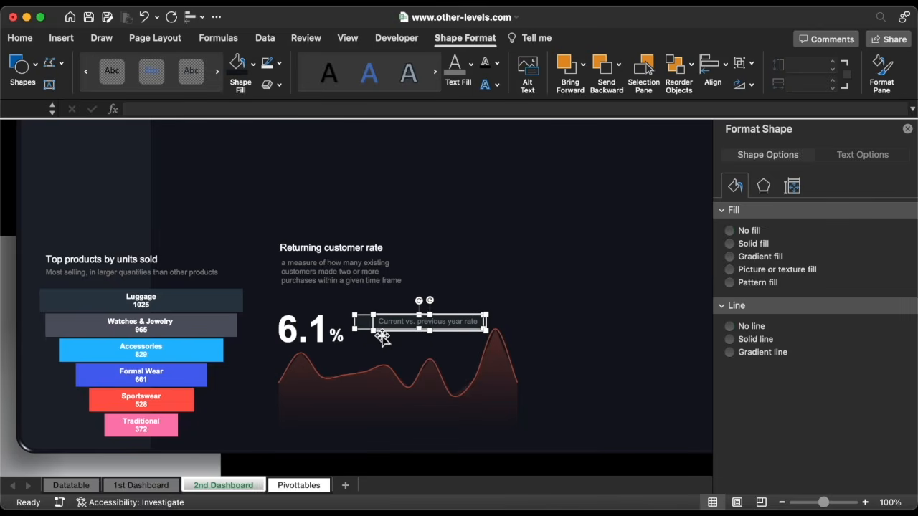
{"action": "key", "text": "Escape"}
{"action": "left_click", "coordinate": [298, 485]}
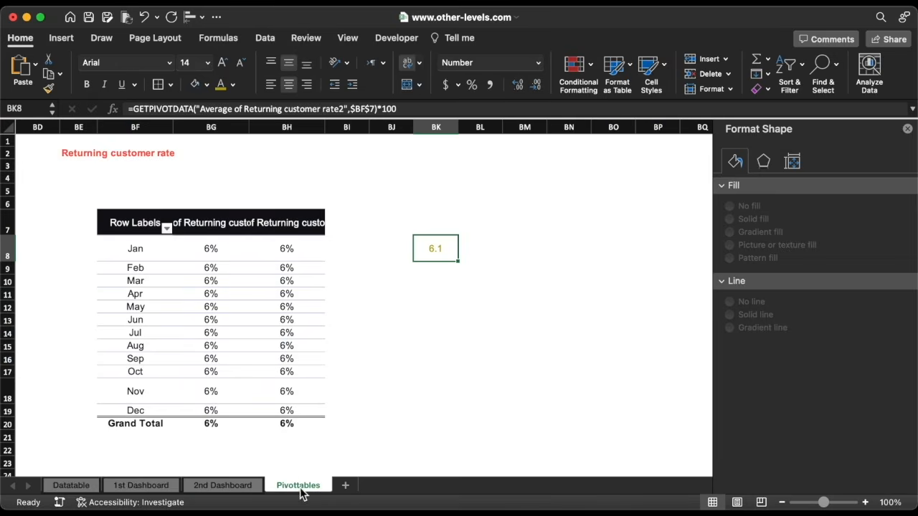
Copy the returning-customer-rate pivot table and paste a duplicate at BM7
{"action": "scroll", "coordinate": [409, 338], "scroll_direction": "right", "scroll_amount": 2}
{"action": "left_click_drag", "start_coordinate": [118, 236], "coordinate": [269, 426]}
{"action": "key", "text": "super+c"}
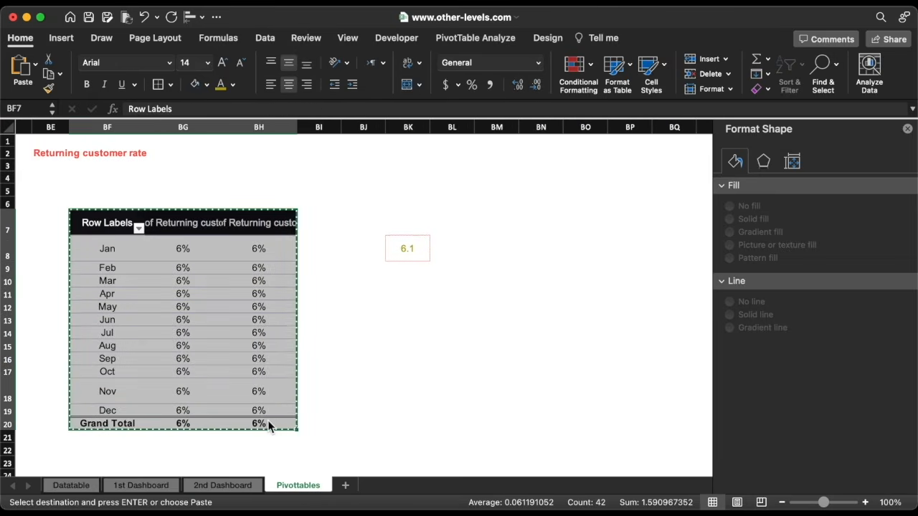
{"action": "left_click", "coordinate": [502, 220]}
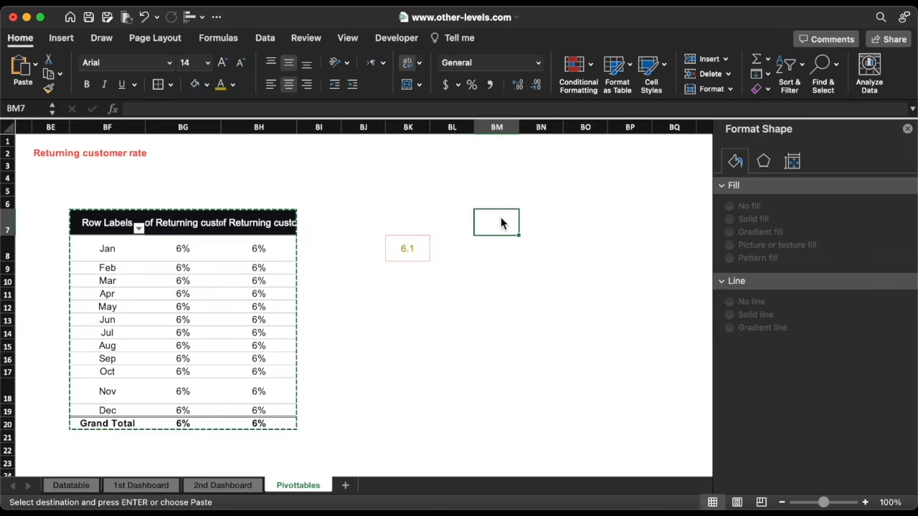
{"action": "key", "text": "super+v"}
{"action": "scroll", "coordinate": [502, 221], "scroll_direction": "right", "scroll_amount": 8}
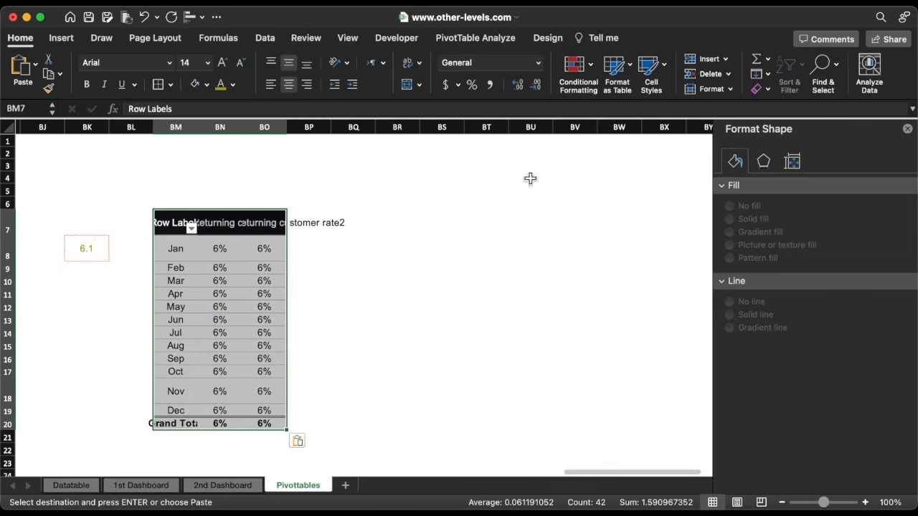
Remove the duplicate average value field and the Month row field from the copied pivot
{"action": "left_click", "coordinate": [499, 39]}
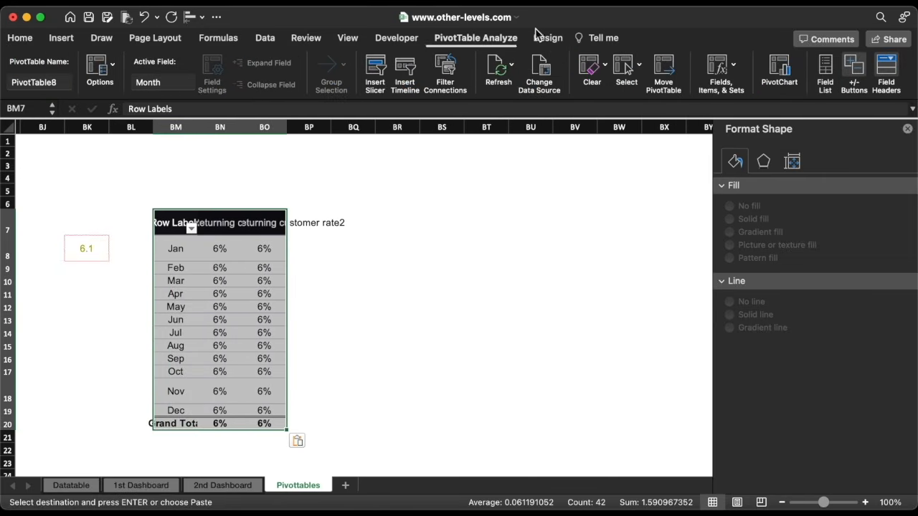
{"action": "left_click", "coordinate": [824, 68]}
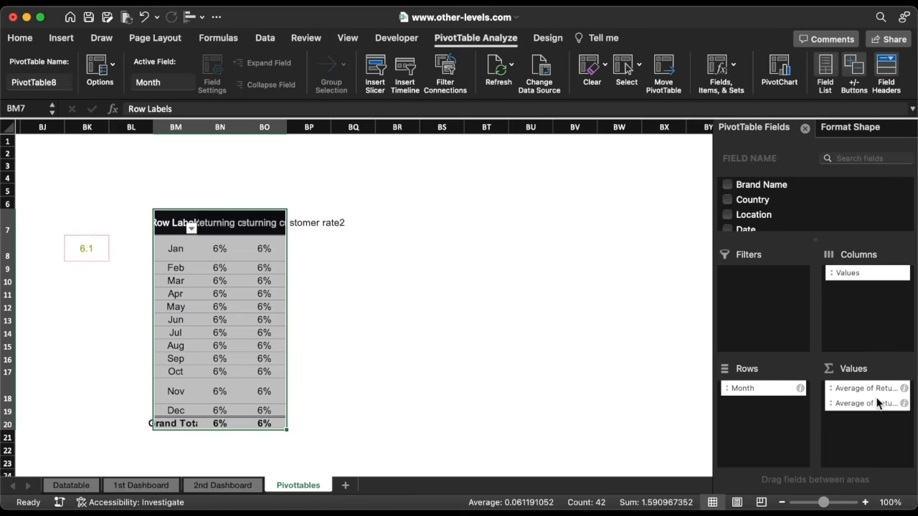
{"action": "left_click_drag", "start_coordinate": [874, 411], "coordinate": [665, 368]}
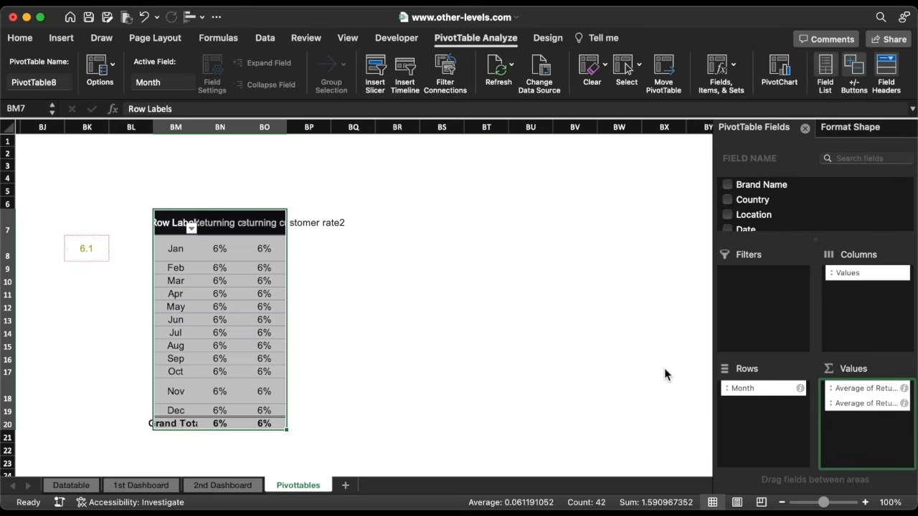
{"action": "left_click_drag", "start_coordinate": [749, 393], "coordinate": [668, 361]}
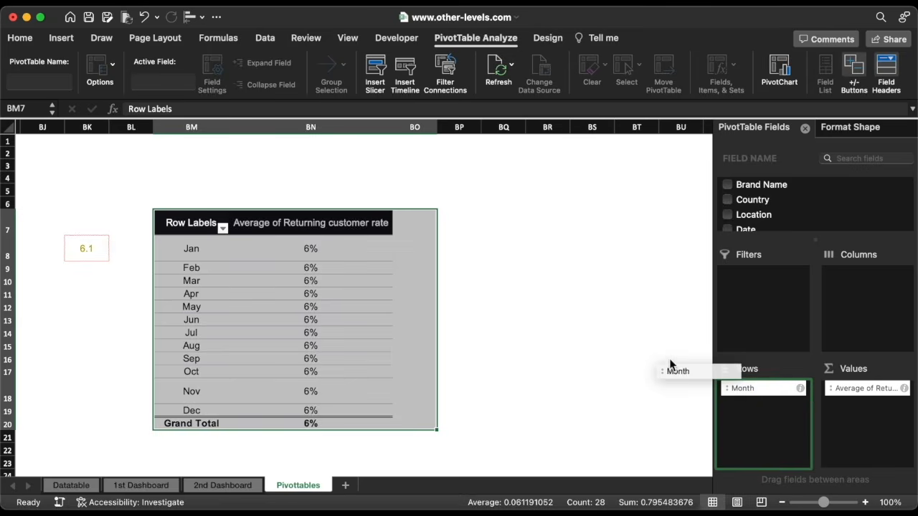
{"action": "scroll", "coordinate": [785, 211], "scroll_direction": "down", "scroll_amount": 2}
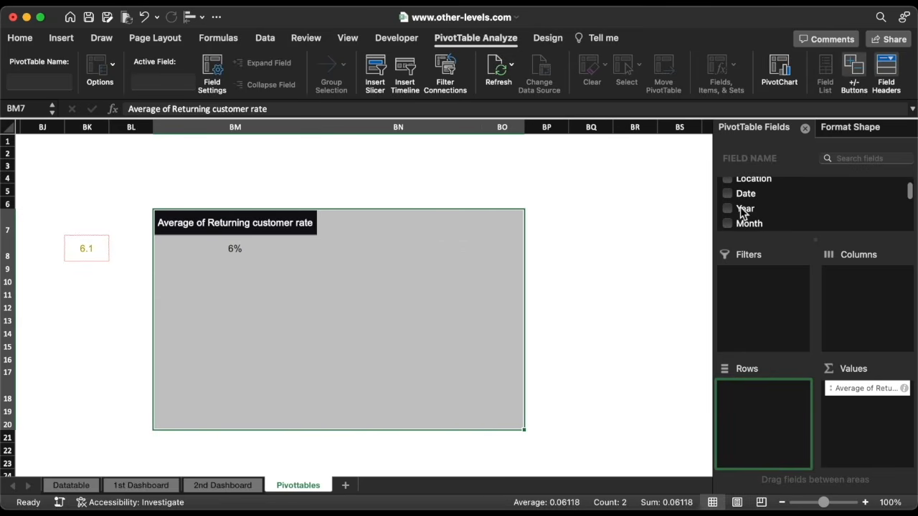
Put Year in Columns and show the rate as % Difference From base year 2022
{"action": "left_click_drag", "start_coordinate": [746, 212], "coordinate": [846, 301]}
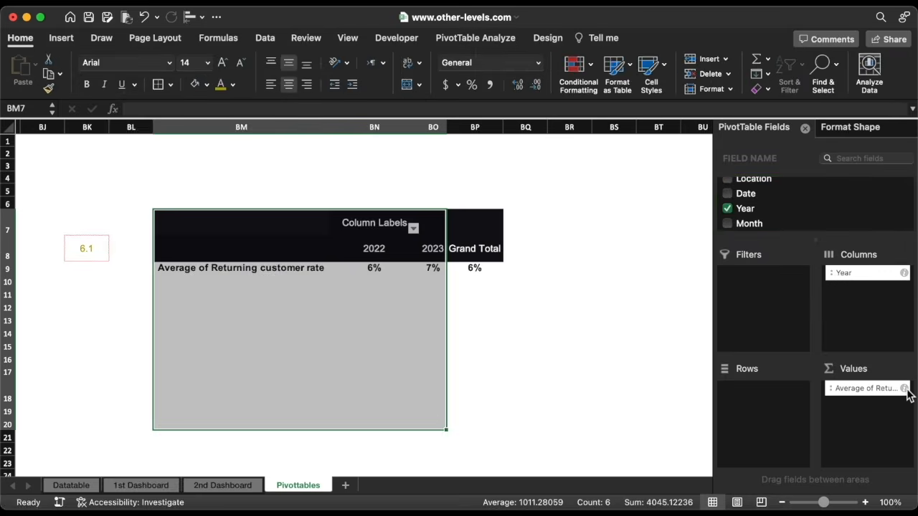
{"action": "left_click", "coordinate": [905, 389]}
{"action": "left_click", "coordinate": [494, 159]}
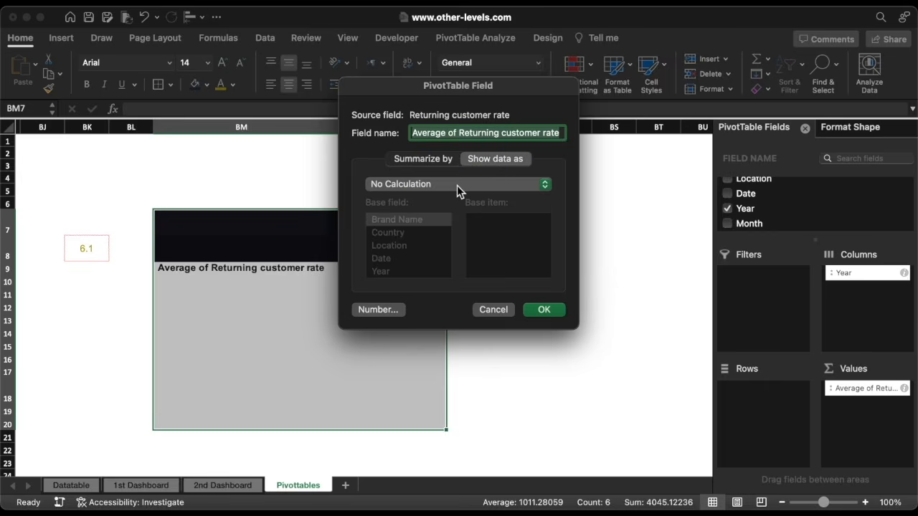
{"action": "left_click", "coordinate": [457, 185]}
{"action": "left_click", "coordinate": [448, 231]}
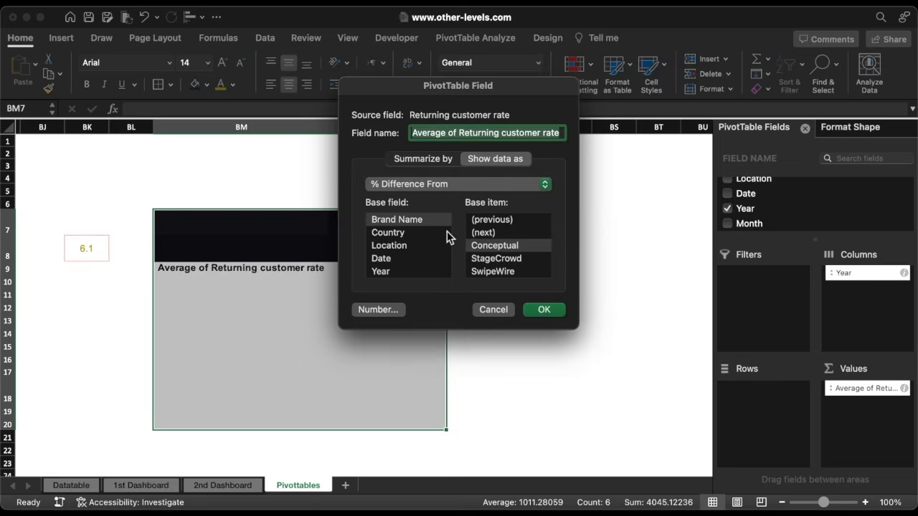
{"action": "left_click", "coordinate": [395, 273]}
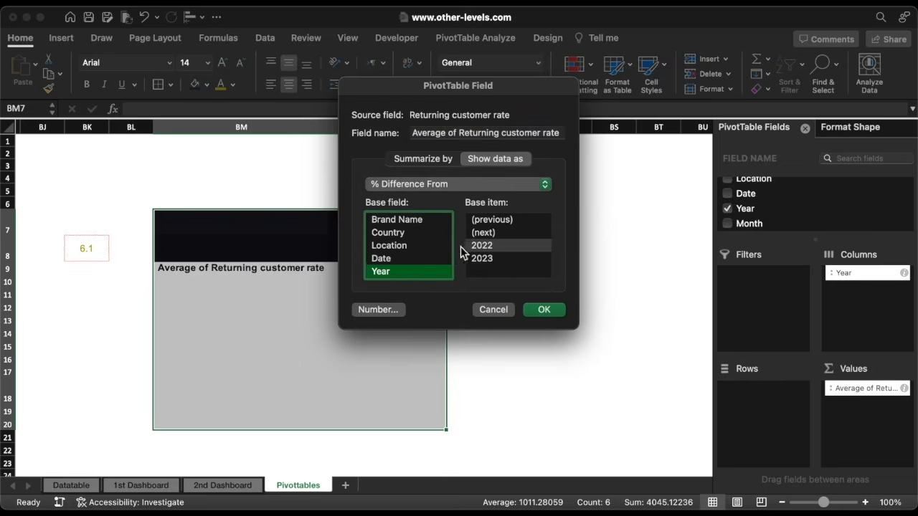
{"action": "left_click", "coordinate": [488, 246]}
{"action": "left_click", "coordinate": [544, 310]}
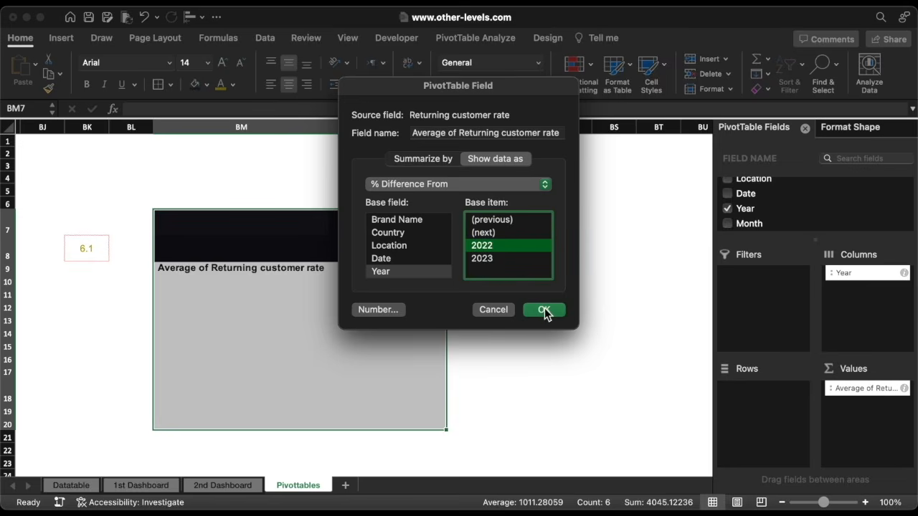
{"action": "left_click", "coordinate": [401, 310]}
{"action": "scroll", "coordinate": [314, 312], "scroll_direction": "left", "scroll_amount": 6}
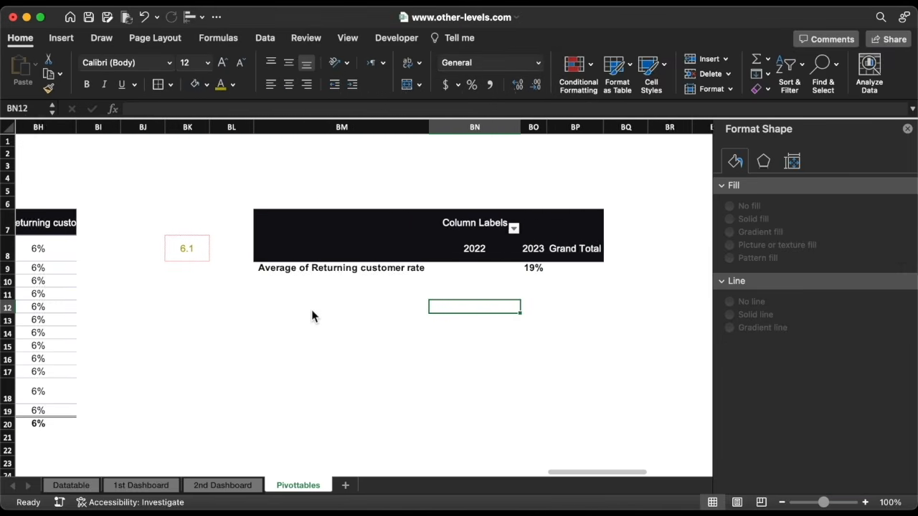
In BK10, reference the pivot's 2023 19% cell, formatted as yellow percent with one decimal
{"action": "left_click", "coordinate": [299, 282]}
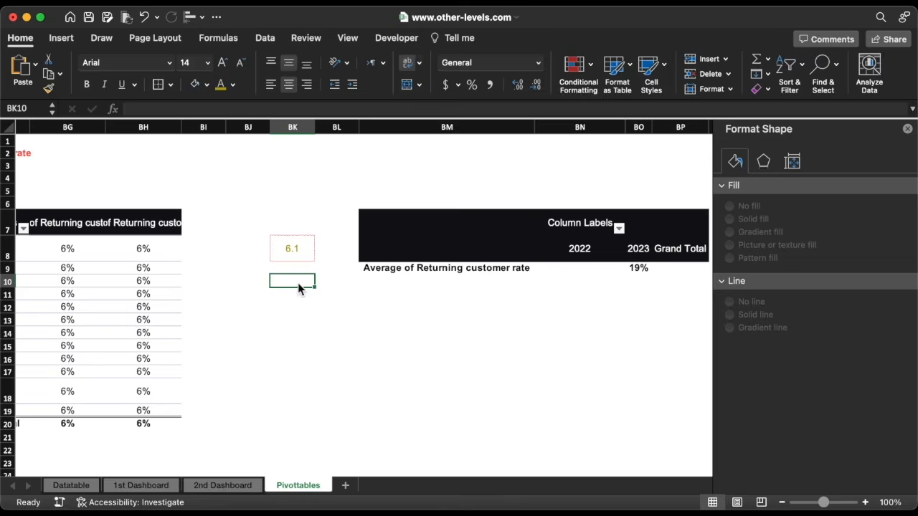
{"action": "type", "text": "="}
{"action": "left_click", "coordinate": [640, 268]}
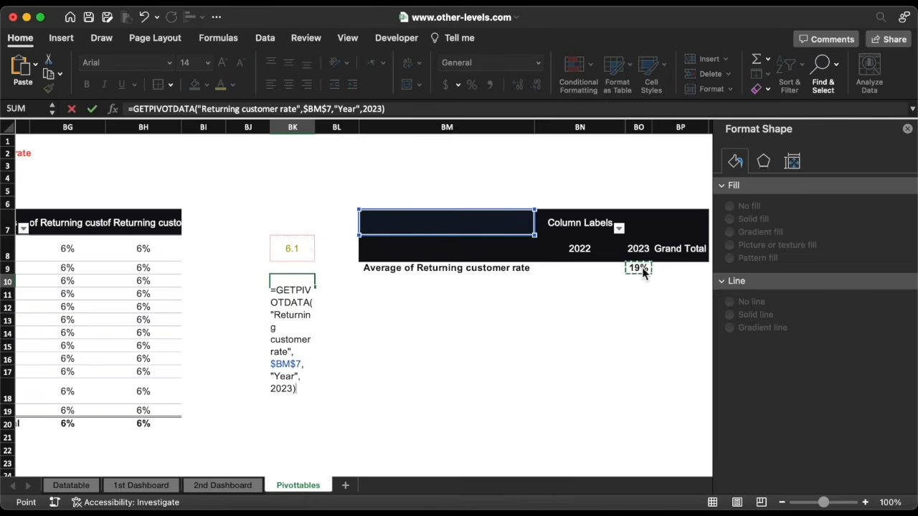
{"action": "key", "text": "Return"}
{"action": "left_click", "coordinate": [314, 282]}
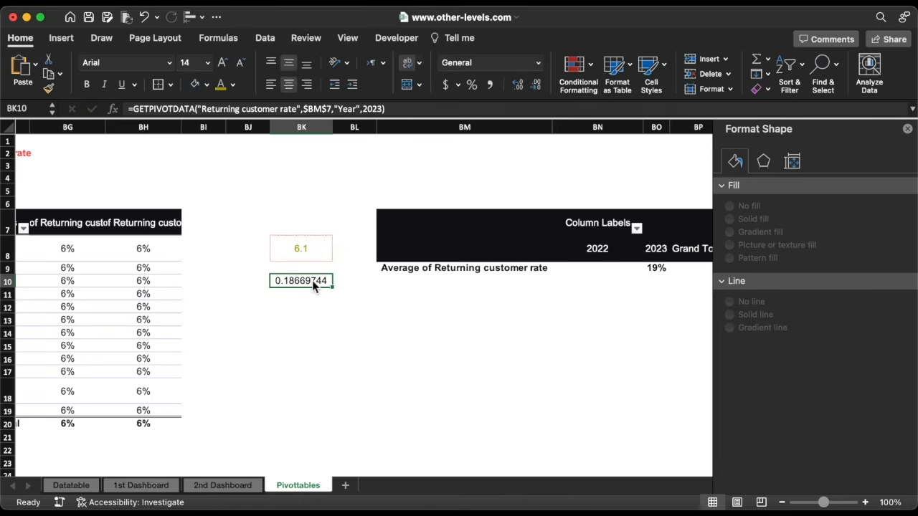
{"action": "left_click", "coordinate": [221, 87]}
{"action": "left_click", "coordinate": [471, 86]}
{"action": "left_click", "coordinate": [518, 84]}
{"action": "scroll", "coordinate": [291, 405], "scroll_direction": "left", "scroll_amount": 2}
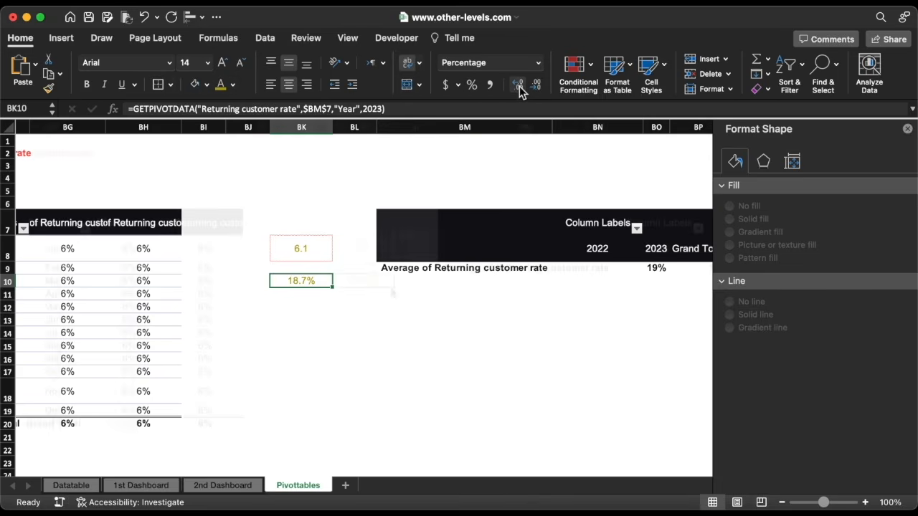
On the 2nd Dashboard, duplicate the Returning customer rate title box and clear its text
{"action": "left_click", "coordinate": [222, 485]}
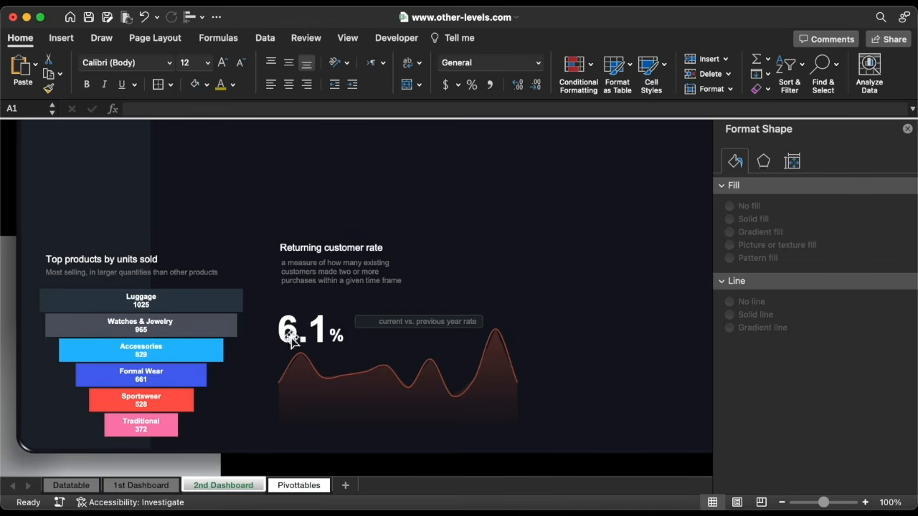
{"action": "left_click", "coordinate": [325, 249]}
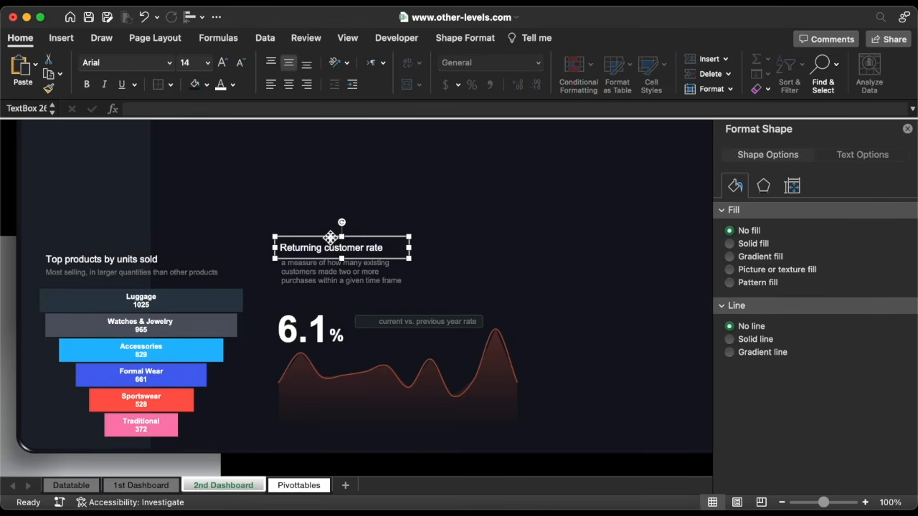
{"action": "key", "text": "super+d"}
{"action": "left_click_drag", "start_coordinate": [336, 244], "coordinate": [433, 265]}
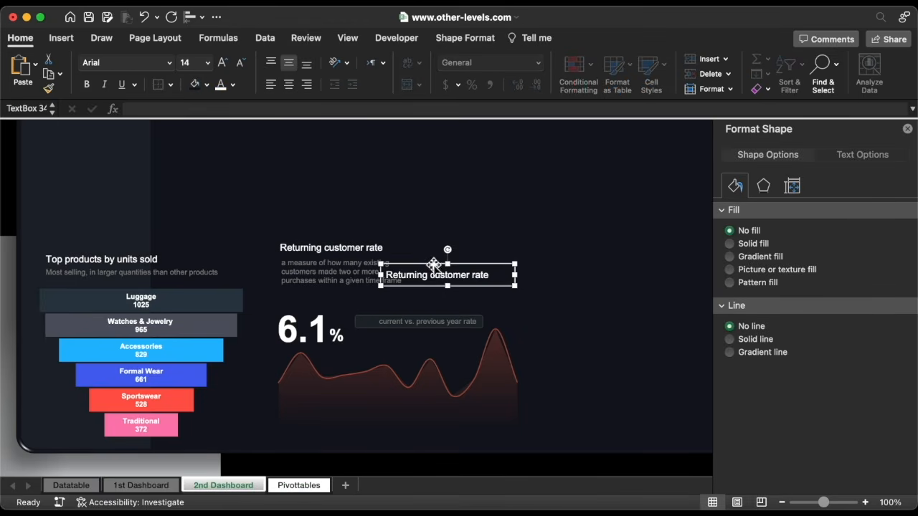
{"action": "triple_click", "coordinate": [429, 274]}
{"action": "key", "text": "BackSpace"}
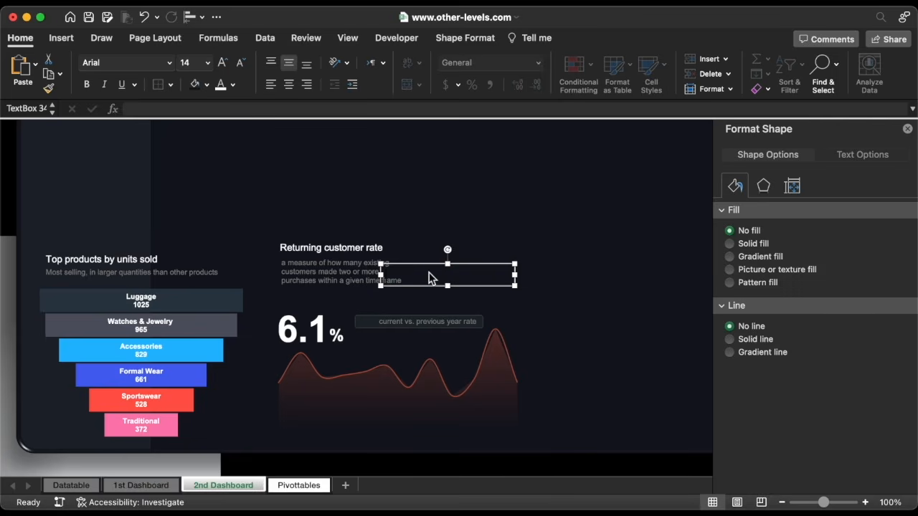
Link the copied text box to =Pivottables!BK10 so it displays 18.7%
{"action": "left_click", "coordinate": [300, 109]}
{"action": "type", "text": "="}
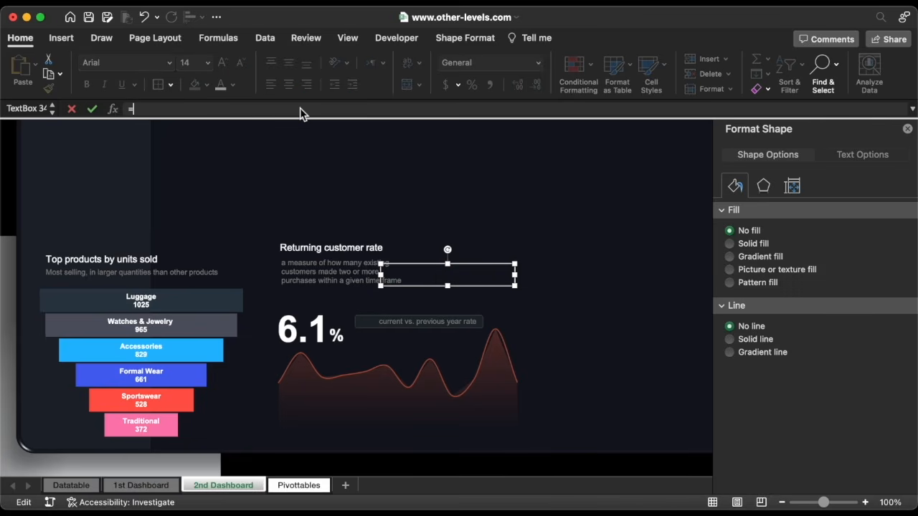
{"action": "left_click", "coordinate": [297, 486]}
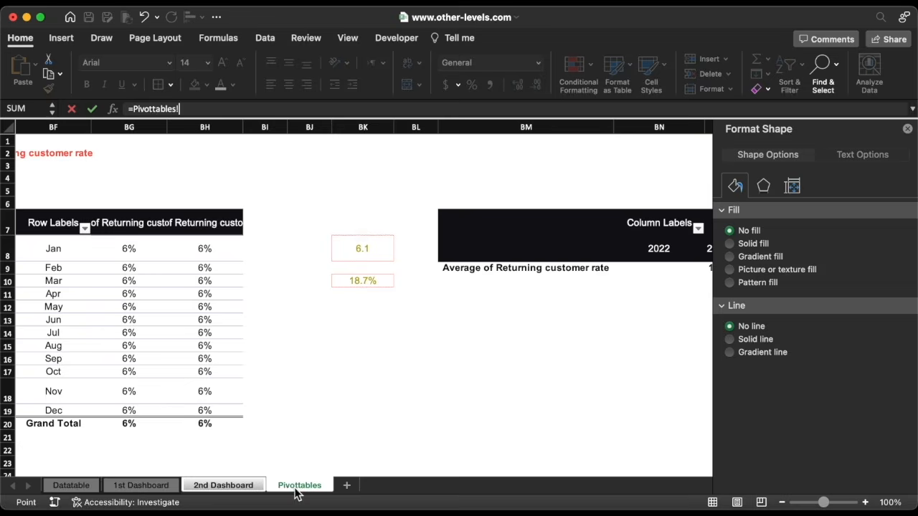
{"action": "left_click", "coordinate": [362, 280]}
{"action": "key", "text": "Return"}
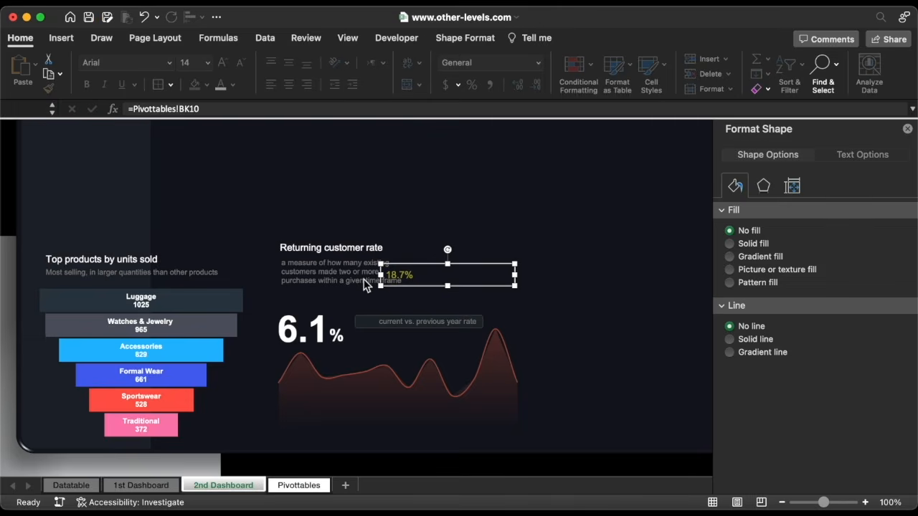
Shrink the 18.7% box's font and width and place it on the comparison label
{"action": "left_click_drag", "start_coordinate": [413, 265], "coordinate": [381, 310]}
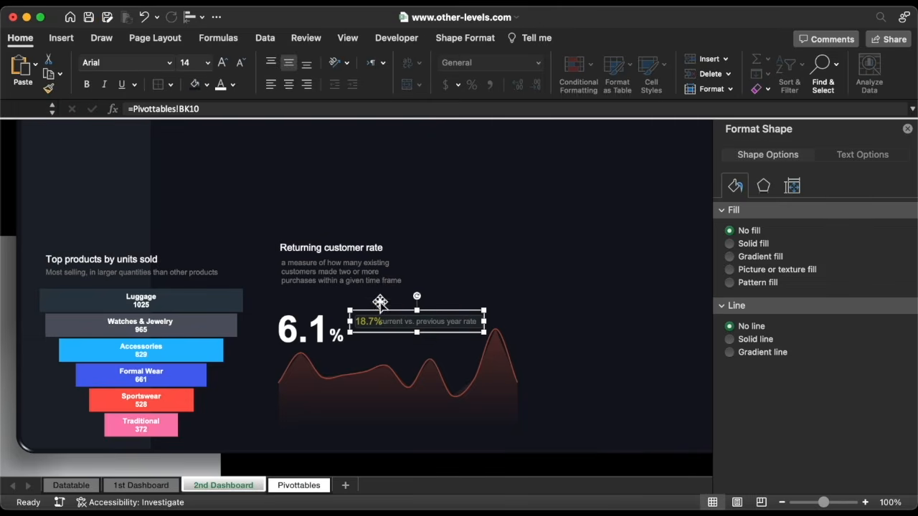
{"action": "left_click", "coordinate": [241, 66]}
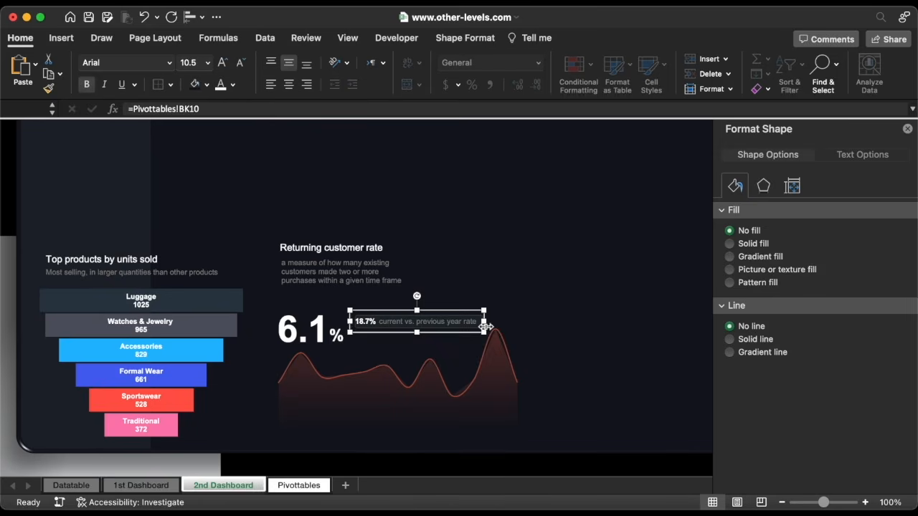
{"action": "left_click_drag", "start_coordinate": [484, 321], "coordinate": [389, 323]}
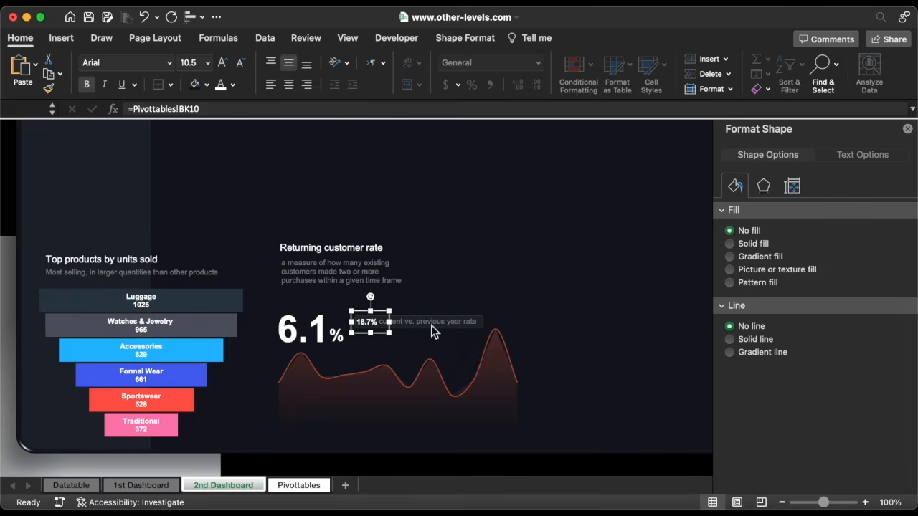
{"action": "key", "text": "Escape"}
{"action": "left_click", "coordinate": [504, 393]}
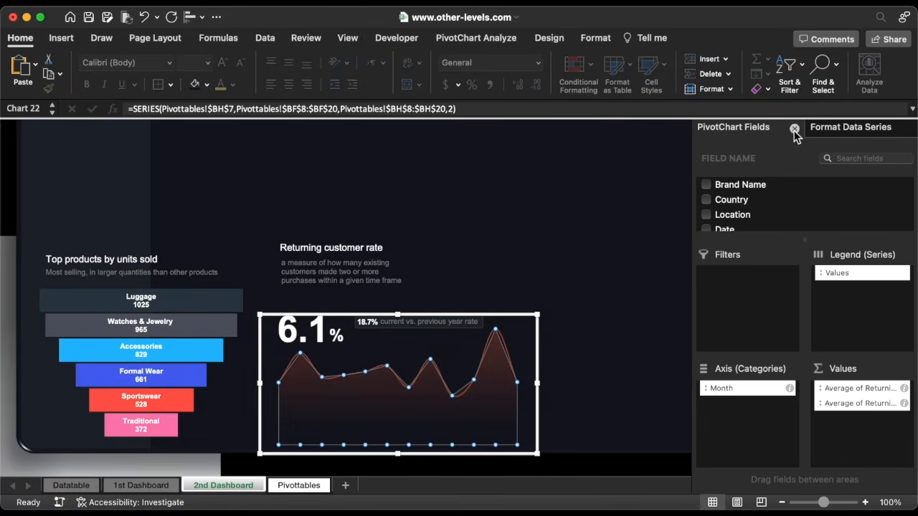
Raise the area series' right gradient stop to about 95% transparency, then go to Pivottables
{"action": "left_click", "coordinate": [794, 130]}
{"action": "left_click", "coordinate": [736, 163]}
{"action": "left_click", "coordinate": [874, 410]}
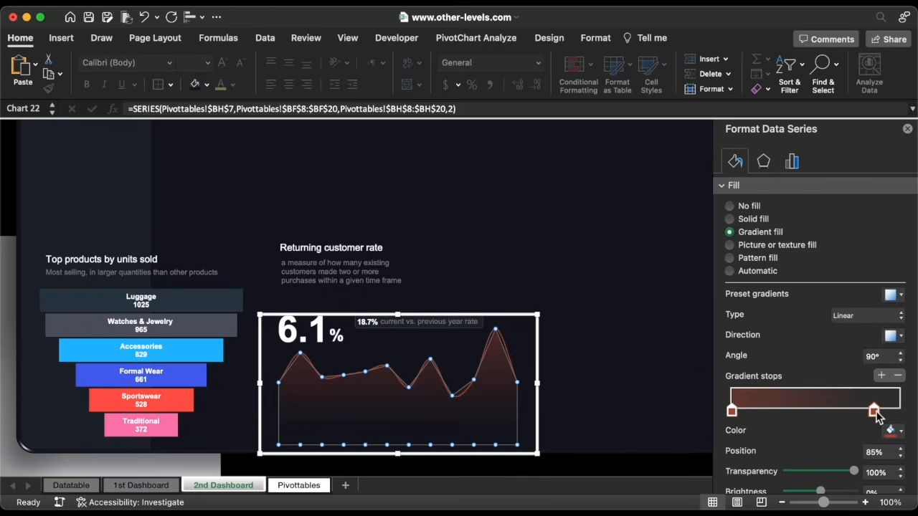
{"action": "left_click", "coordinate": [901, 477]}
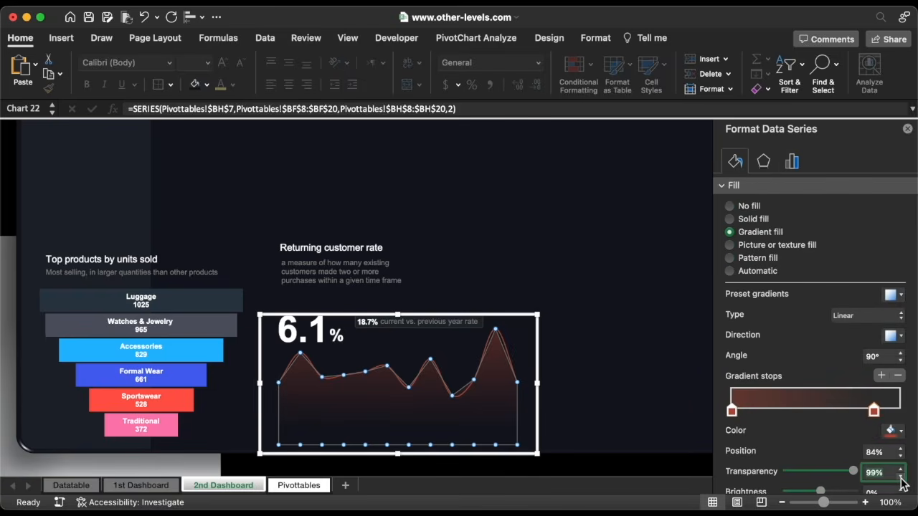
{"action": "left_click", "coordinate": [607, 460]}
{"action": "left_click", "coordinate": [502, 431]}
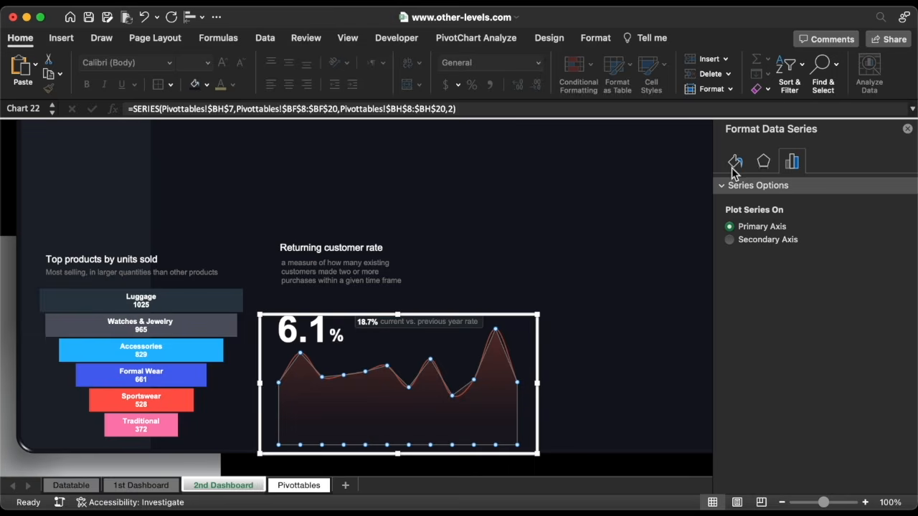
{"action": "left_click", "coordinate": [736, 162]}
{"action": "left_click", "coordinate": [872, 411]}
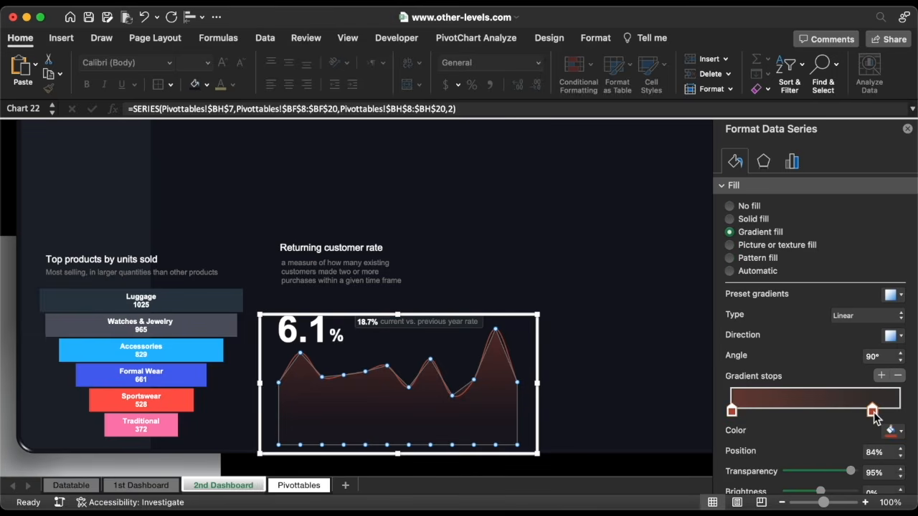
{"action": "left_click", "coordinate": [902, 476]}
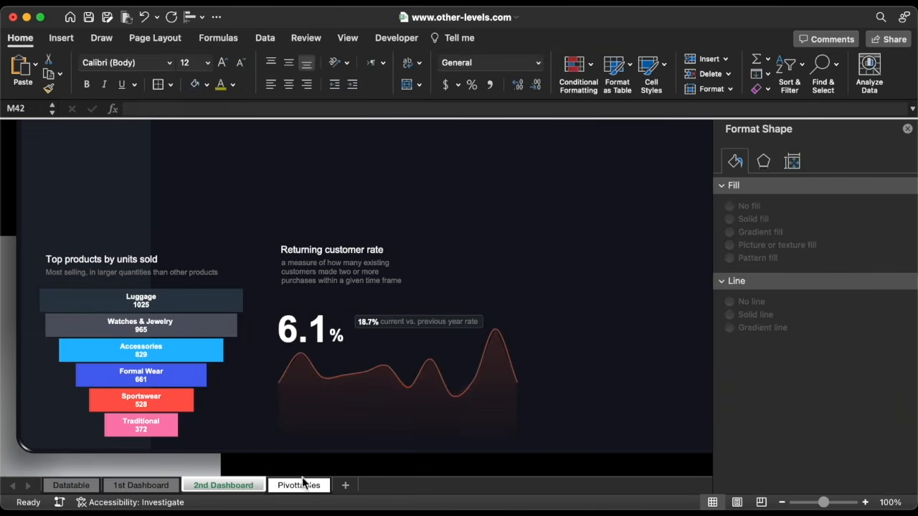
{"action": "left_click", "coordinate": [299, 487]}
Insert a Country slicer for the monthly pivot and select United States of America
{"action": "left_click", "coordinate": [215, 283]}
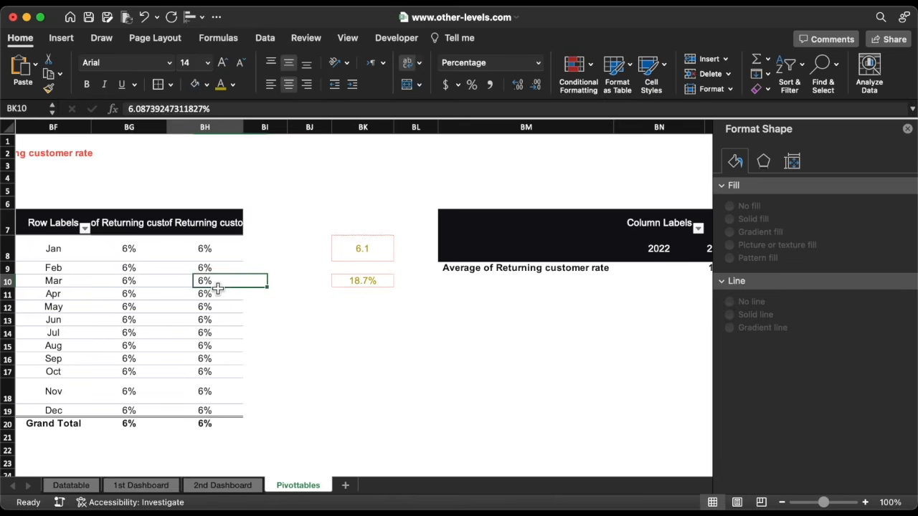
{"action": "left_click", "coordinate": [62, 38]}
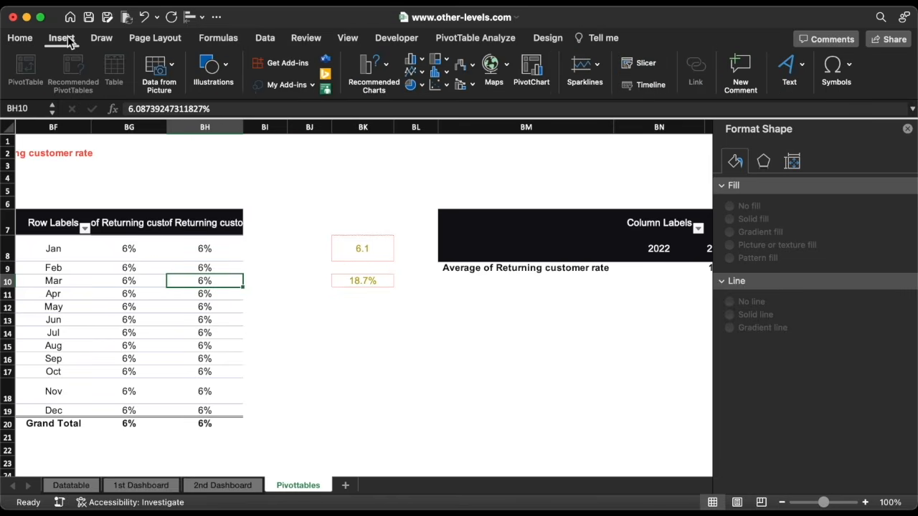
{"action": "left_click", "coordinate": [634, 66]}
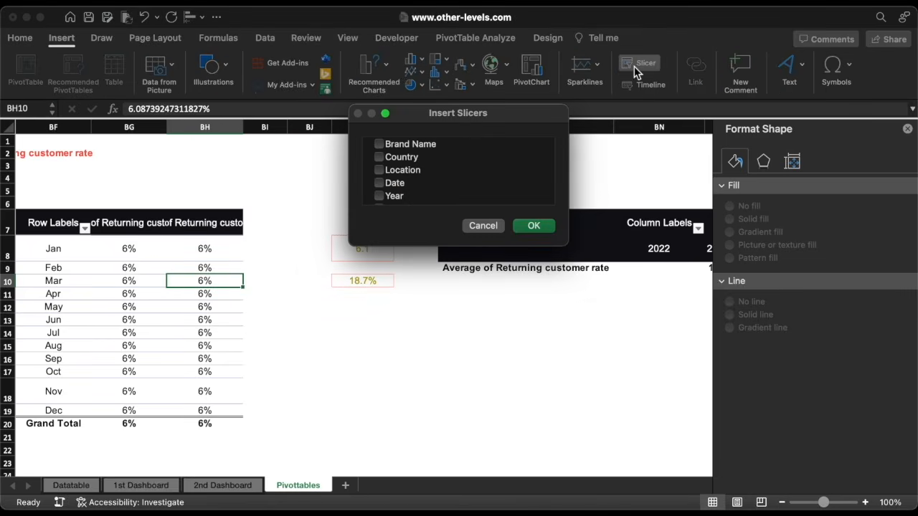
{"action": "left_click", "coordinate": [531, 227]}
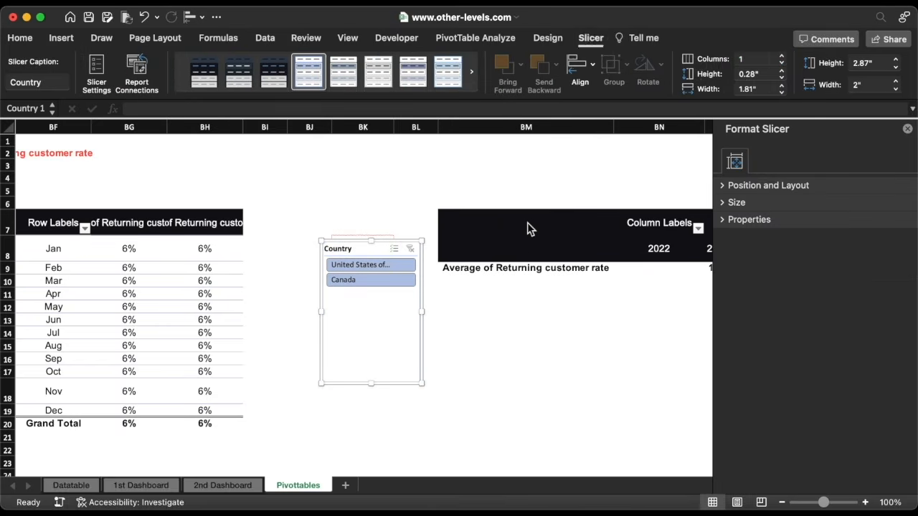
{"action": "left_click", "coordinate": [382, 263]}
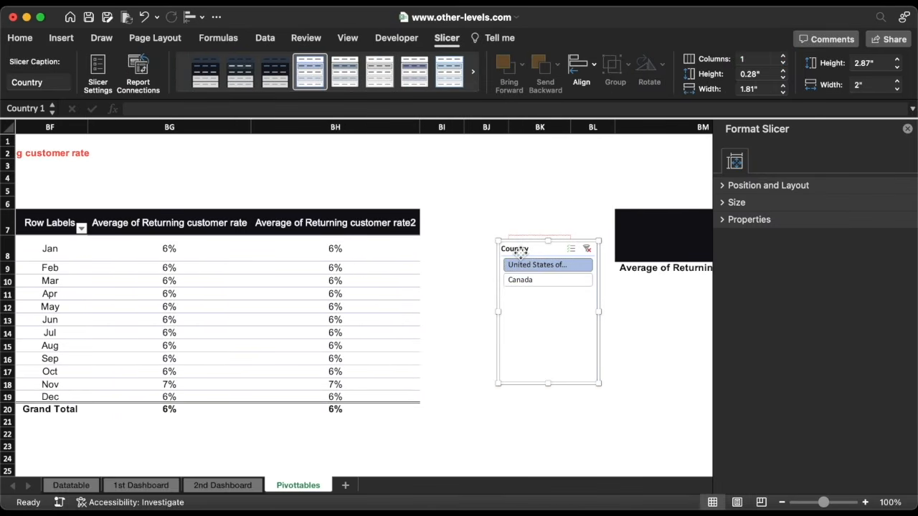
Move the Country slicer to the 2nd Dashboard beside the title and widen it
{"action": "key", "text": "Delete"}
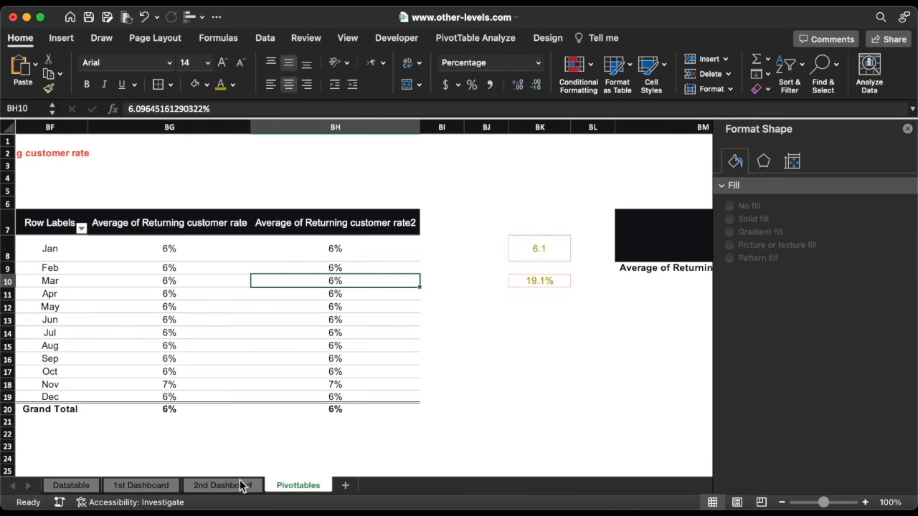
{"action": "left_click", "coordinate": [238, 488]}
{"action": "key", "text": "cmd+v"}
{"action": "left_click_drag", "start_coordinate": [566, 430], "coordinate": [510, 207]}
{"action": "left_click_drag", "start_coordinate": [580, 337], "coordinate": [606, 246]}
{"action": "scroll", "coordinate": [607, 246], "scroll_direction": "up", "scroll_amount": 5}
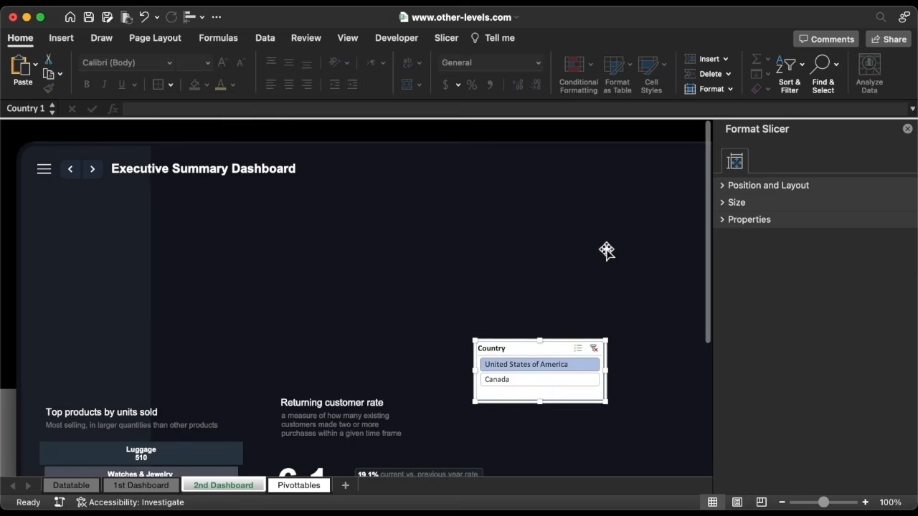
{"action": "left_click_drag", "start_coordinate": [580, 337], "coordinate": [449, 158]}
{"action": "left_click_drag", "start_coordinate": [475, 190], "coordinate": [570, 188]}
Turn off the Display header option in the slicer's settings
{"action": "right_click", "coordinate": [500, 175]}
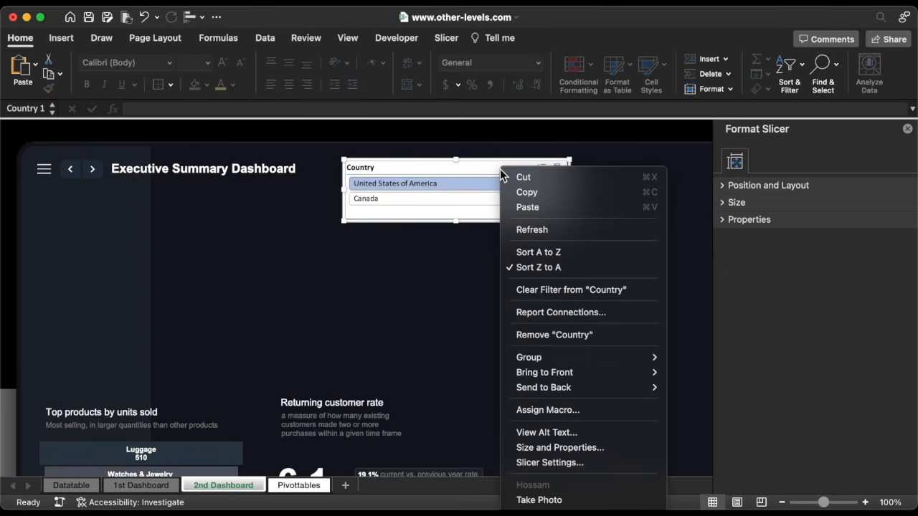
{"action": "left_click", "coordinate": [534, 462]}
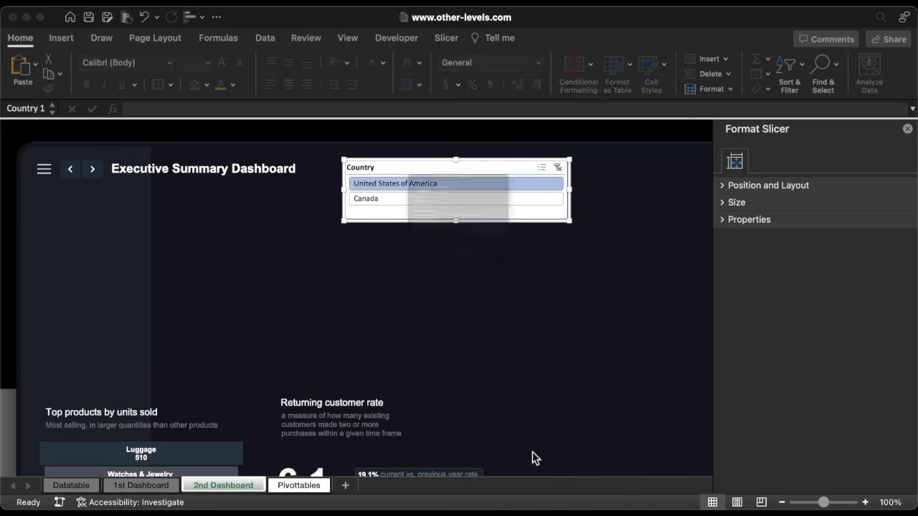
{"action": "left_click", "coordinate": [301, 186]}
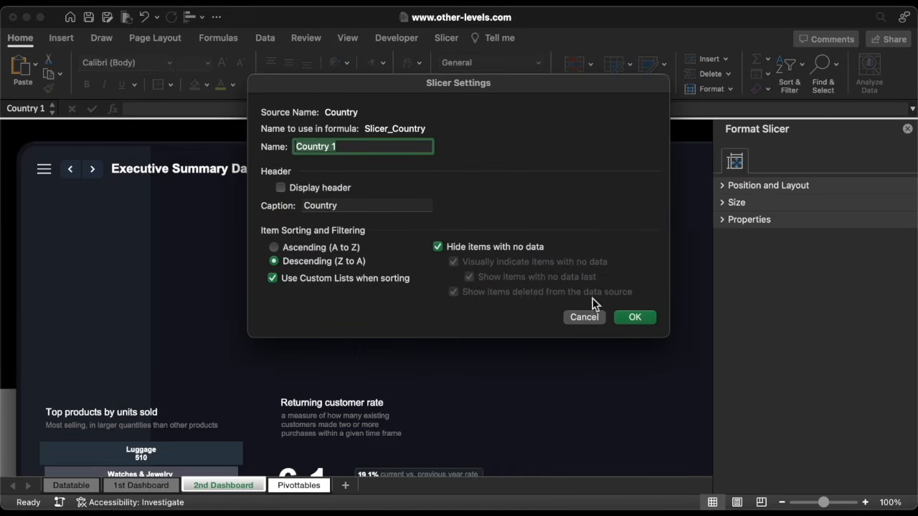
{"action": "left_click", "coordinate": [636, 317]}
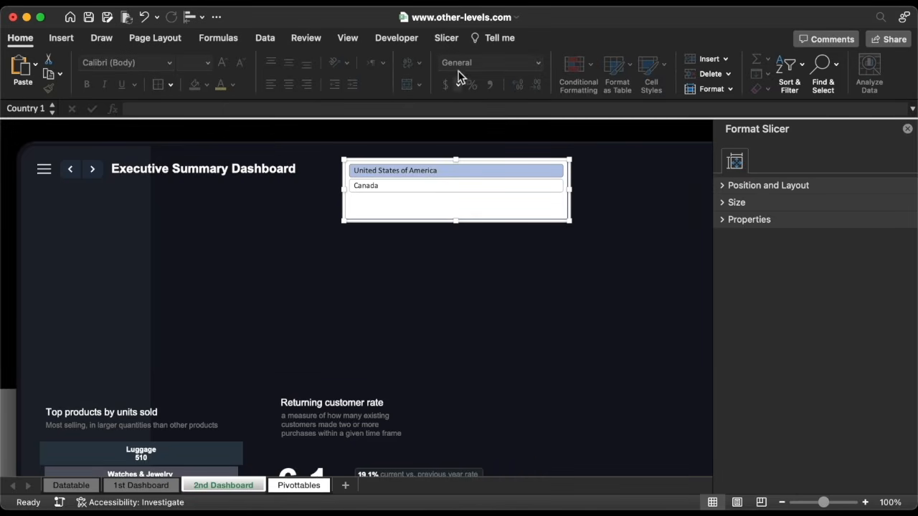
Lay the slicer out in 2 columns on one row with a dark style
{"action": "left_click", "coordinate": [447, 38]}
{"action": "left_click", "coordinate": [784, 56]}
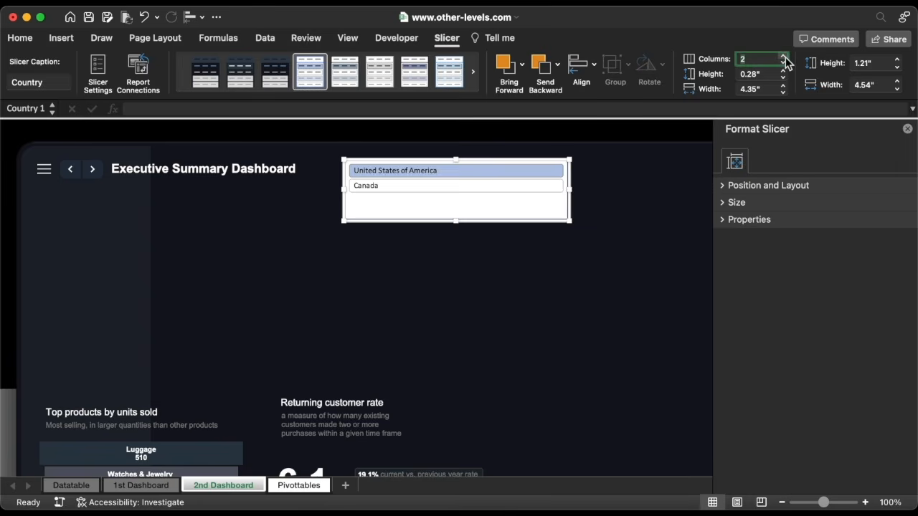
{"action": "left_click_drag", "start_coordinate": [572, 223], "coordinate": [574, 188]}
{"action": "left_click", "coordinate": [208, 76]}
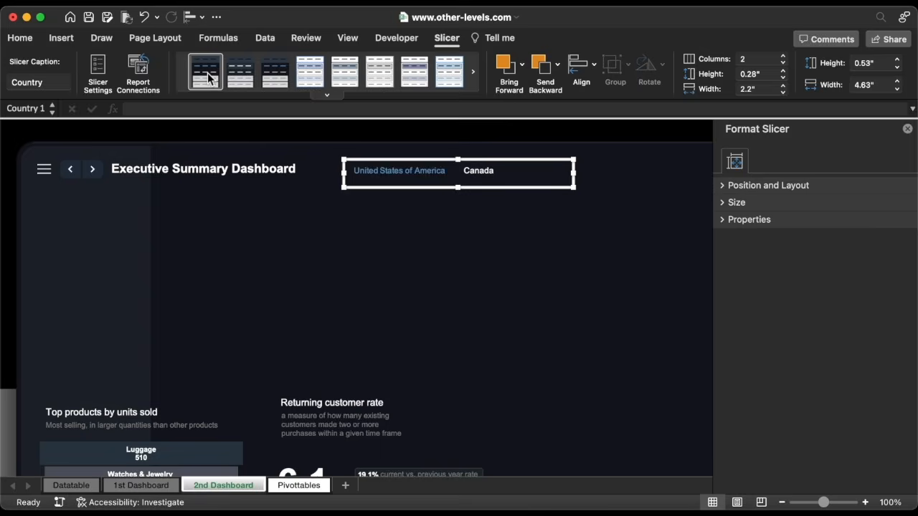
{"action": "left_click_drag", "start_coordinate": [497, 188], "coordinate": [485, 185]}
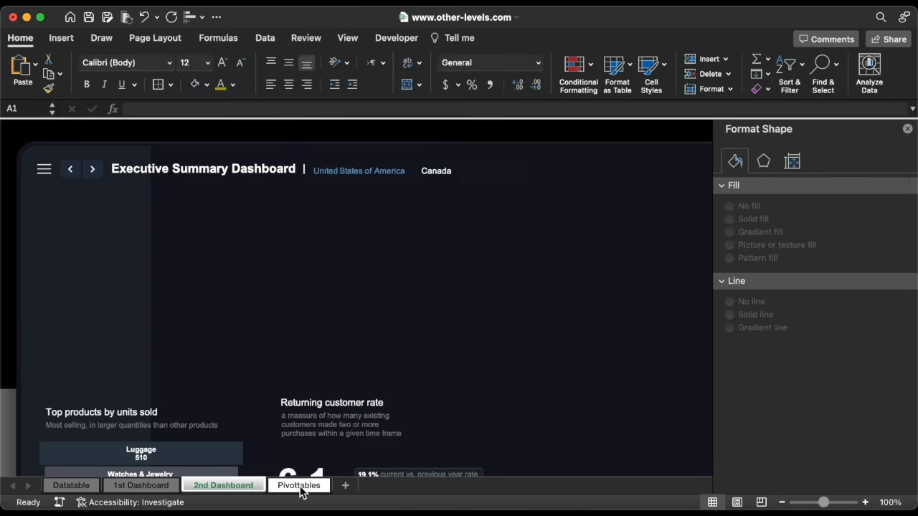
Add Year as a report filter on the returning-rate pivot and exclude 2022
{"action": "left_click", "coordinate": [299, 485]}
{"action": "left_click", "coordinate": [491, 42]}
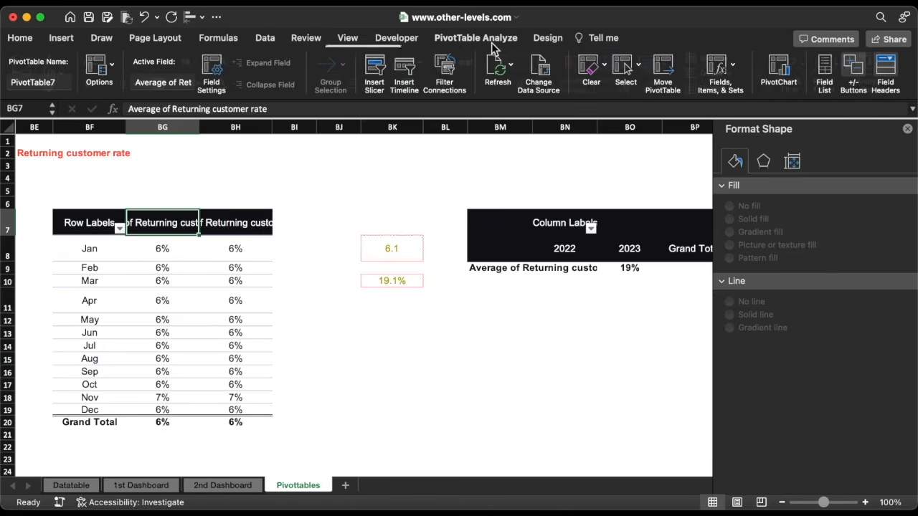
{"action": "left_click", "coordinate": [826, 67]}
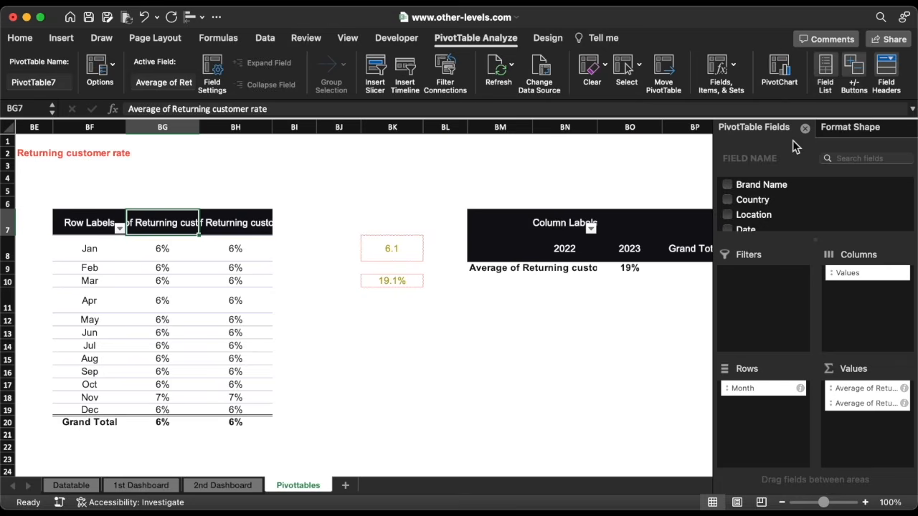
{"action": "scroll", "coordinate": [756, 220], "scroll_direction": "down", "scroll_amount": 3}
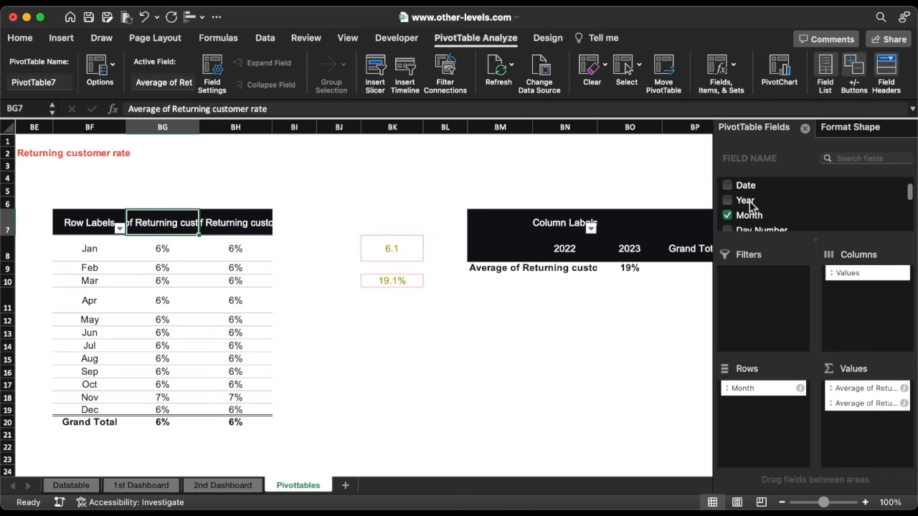
{"action": "left_click_drag", "start_coordinate": [751, 206], "coordinate": [757, 291]}
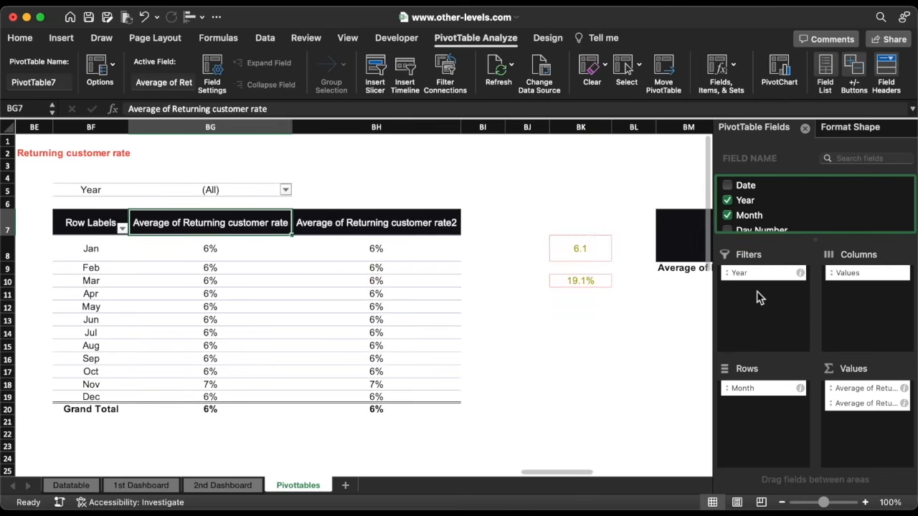
{"action": "left_click", "coordinate": [286, 190]}
{"action": "left_click", "coordinate": [328, 269]}
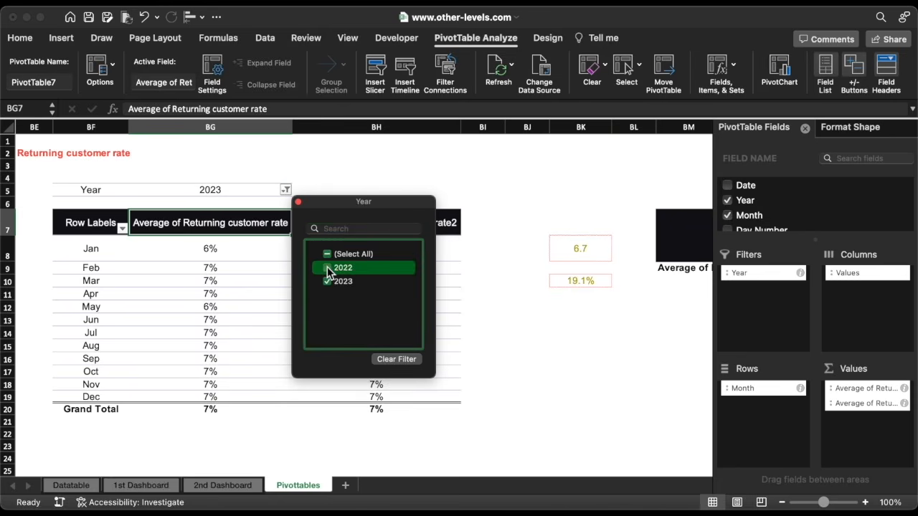
Narrow columns BG:BH, copy the pivot table, and paste it at column BR
{"action": "left_click", "coordinate": [298, 203]}
{"action": "left_click_drag", "start_coordinate": [302, 128], "coordinate": [218, 132]}
{"action": "key", "text": "super+c"}
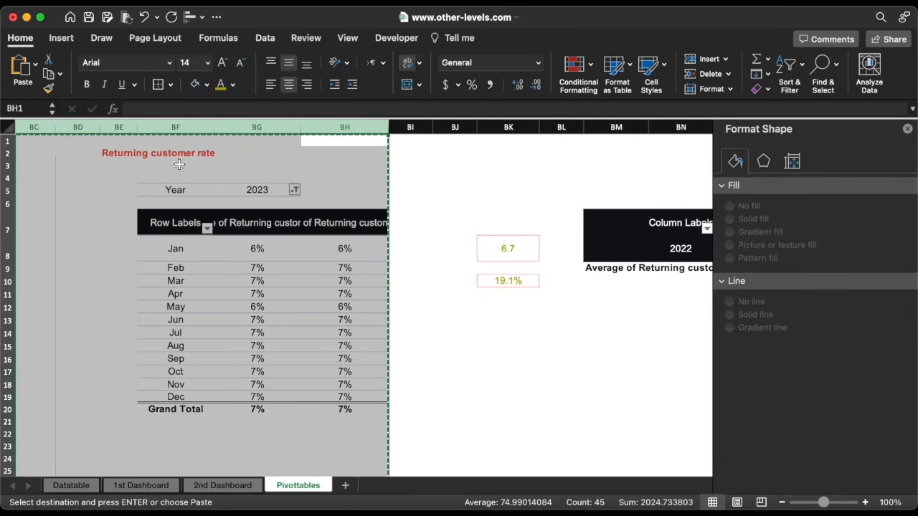
{"action": "scroll", "coordinate": [266, 242], "scroll_direction": "right", "scroll_amount": 2}
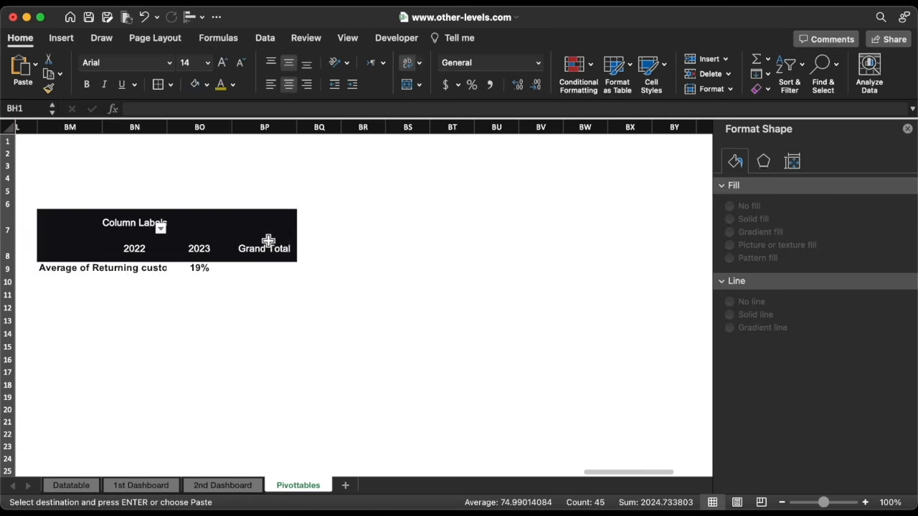
{"action": "scroll", "coordinate": [266, 240], "scroll_direction": "right", "scroll_amount": 3}
{"action": "left_click", "coordinate": [162, 127]}
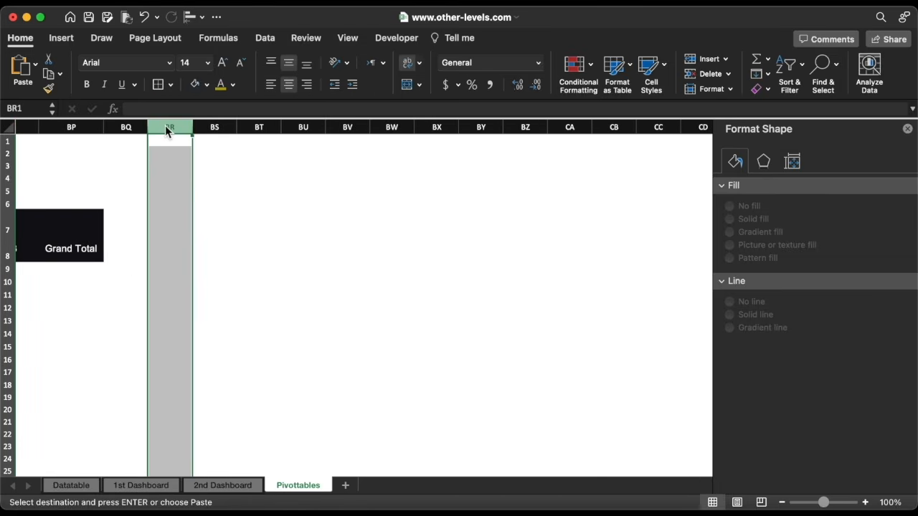
{"action": "key", "text": "super+v"}
Retitle the copy in BT2 as 'Top Sales by traffic source'
{"action": "scroll", "coordinate": [261, 191], "scroll_direction": "right", "scroll_amount": 3}
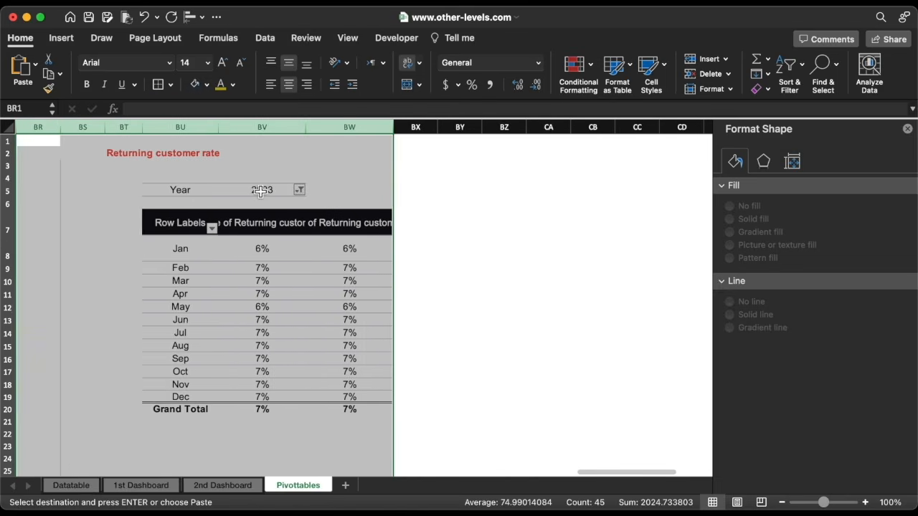
{"action": "left_click", "coordinate": [125, 156]}
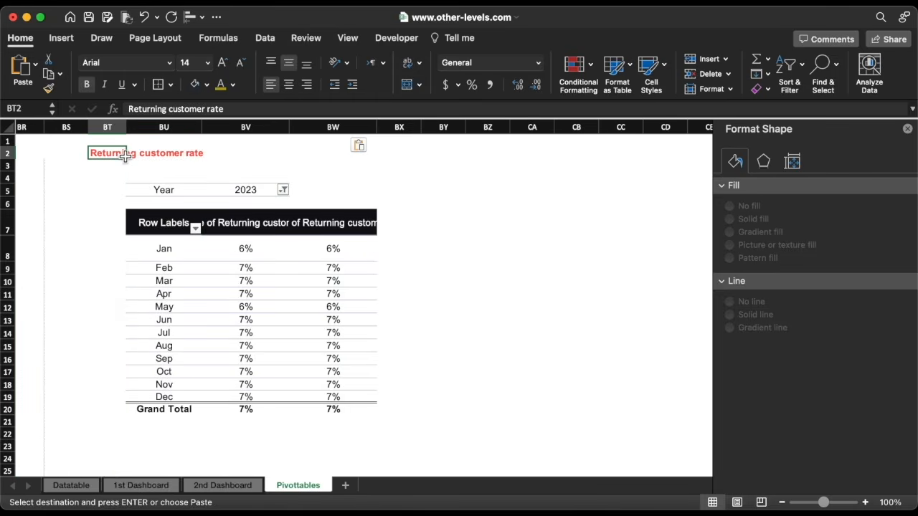
{"action": "type", "text": "Top Sales by t"}
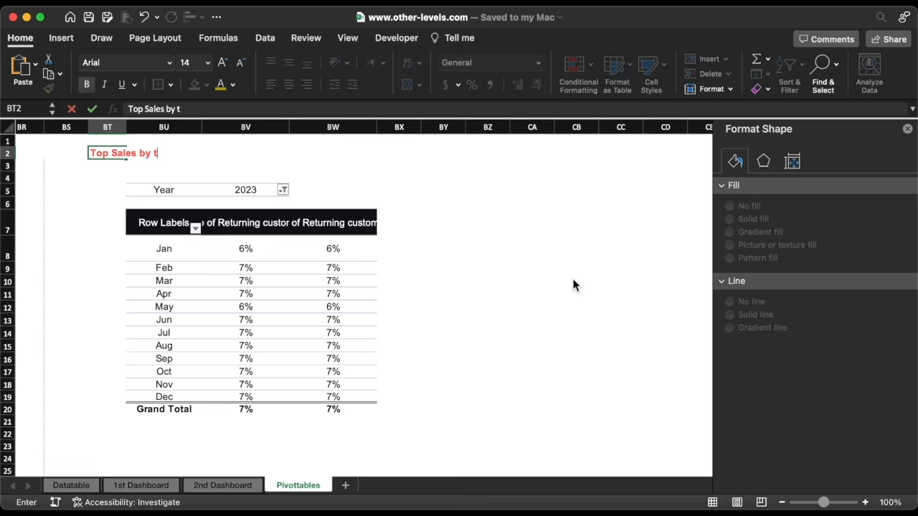
{"action": "type", "text": "raffic sour"}
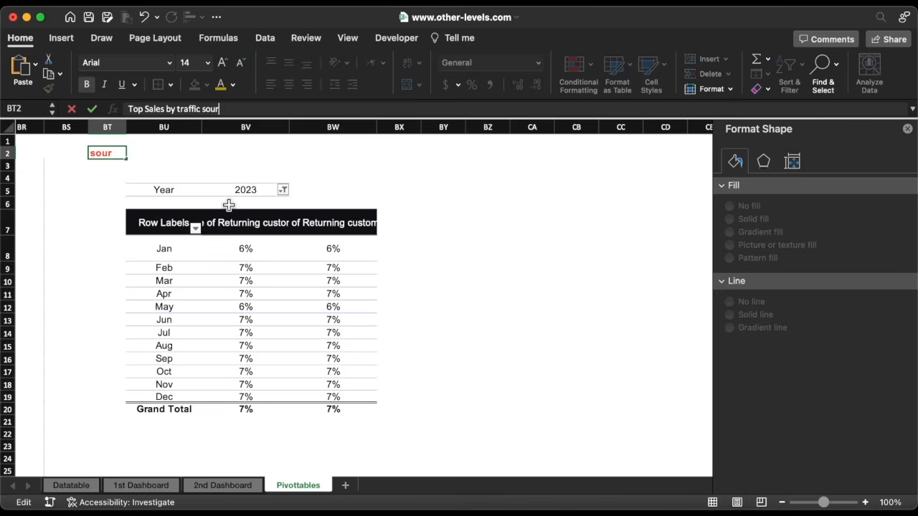
{"action": "type", "text": "ce"}
{"action": "key", "text": "Return"}
{"action": "left_click", "coordinate": [263, 226]}
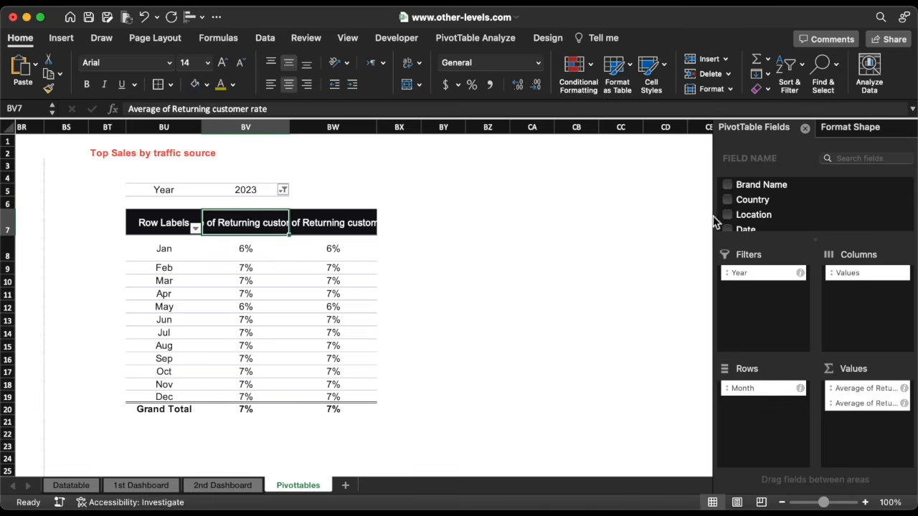
Replace Returning customer rate with Top Sales by traffic source as filter and two count values
{"action": "scroll", "coordinate": [796, 212], "scroll_direction": "down", "scroll_amount": 5}
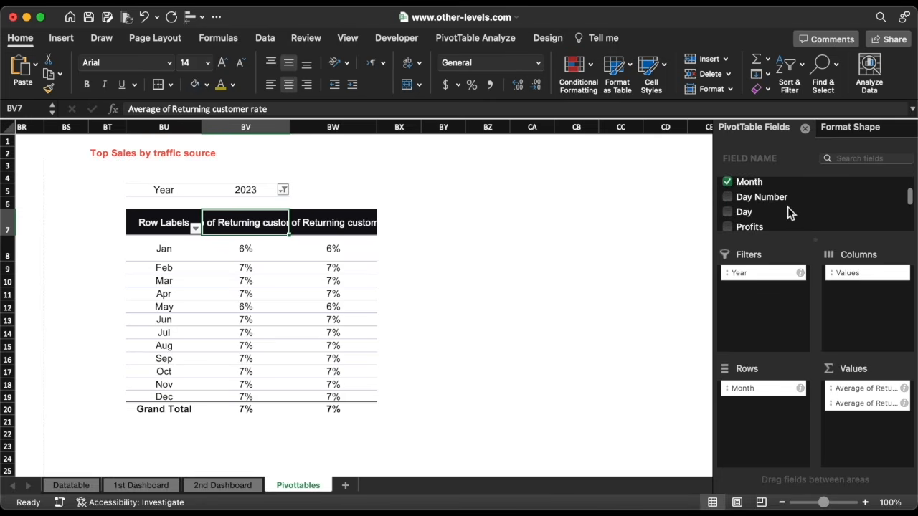
{"action": "scroll", "coordinate": [788, 206], "scroll_direction": "down", "scroll_amount": 8}
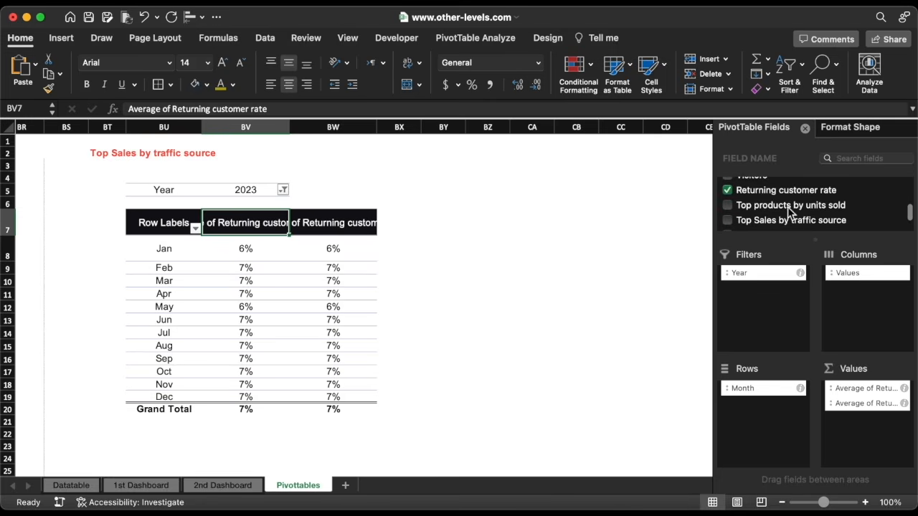
{"action": "left_click", "coordinate": [727, 191]}
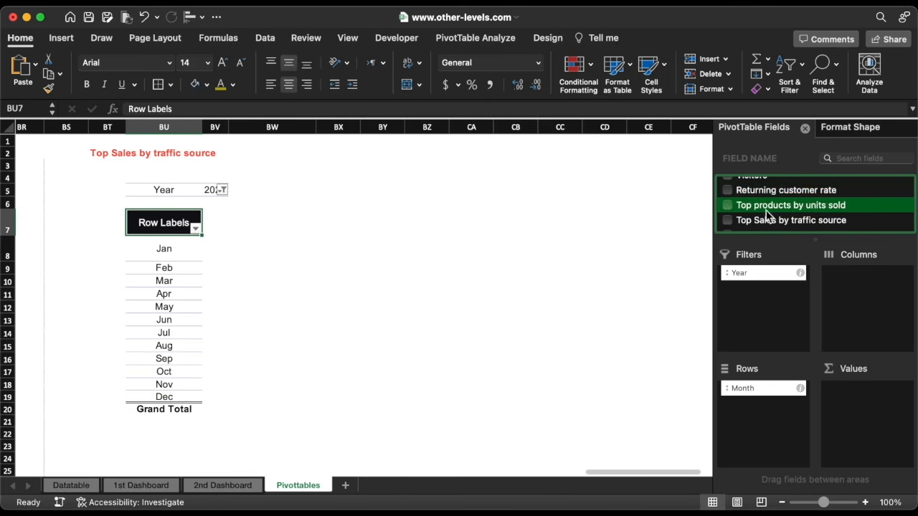
{"action": "left_click_drag", "start_coordinate": [792, 224], "coordinate": [779, 299]}
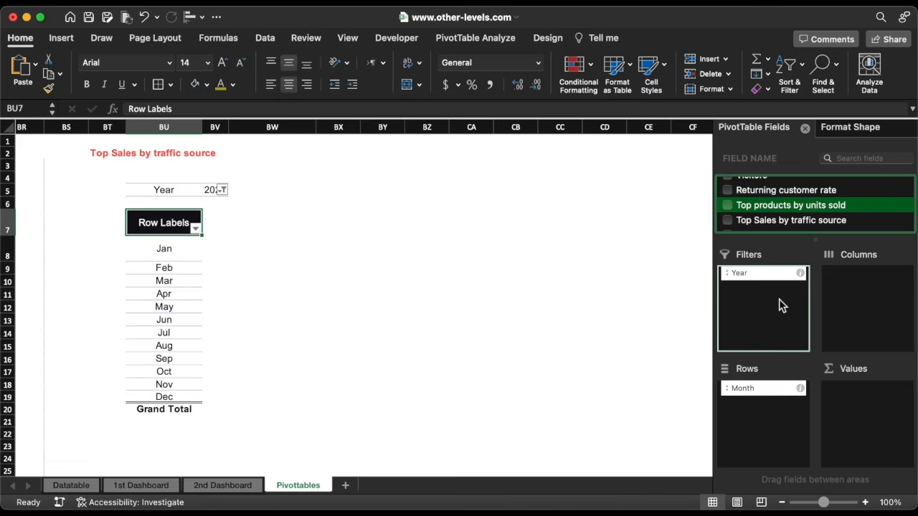
{"action": "left_click_drag", "start_coordinate": [769, 223], "coordinate": [850, 412]}
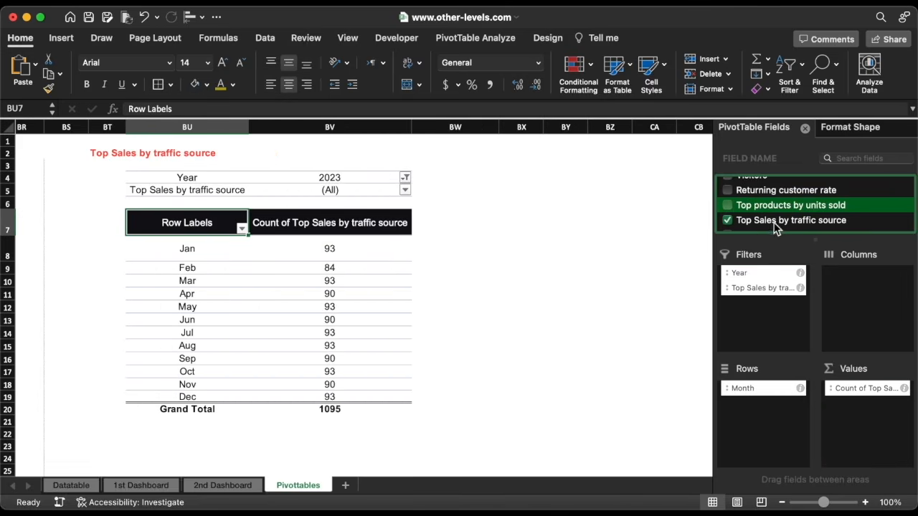
{"action": "left_click_drag", "start_coordinate": [775, 228], "coordinate": [861, 435]}
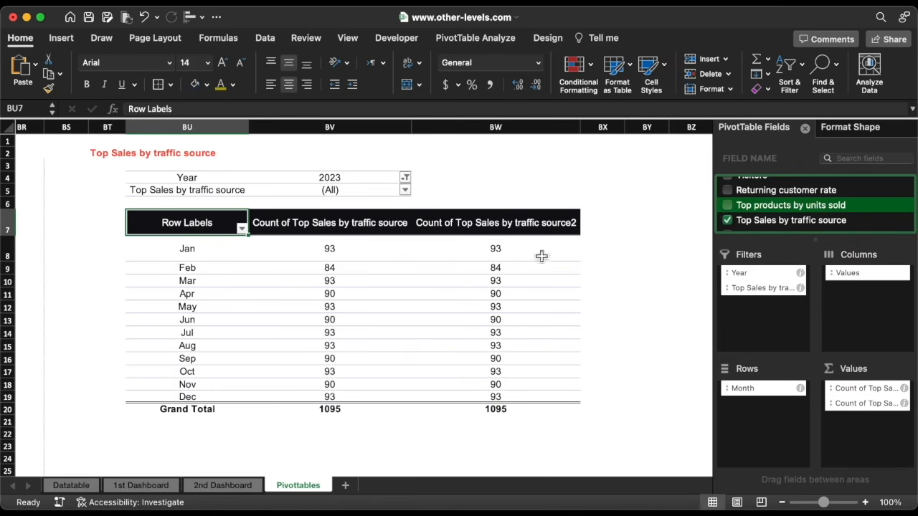
Filter the traffic source to Broadcast advertising only
{"action": "left_click", "coordinate": [406, 191]}
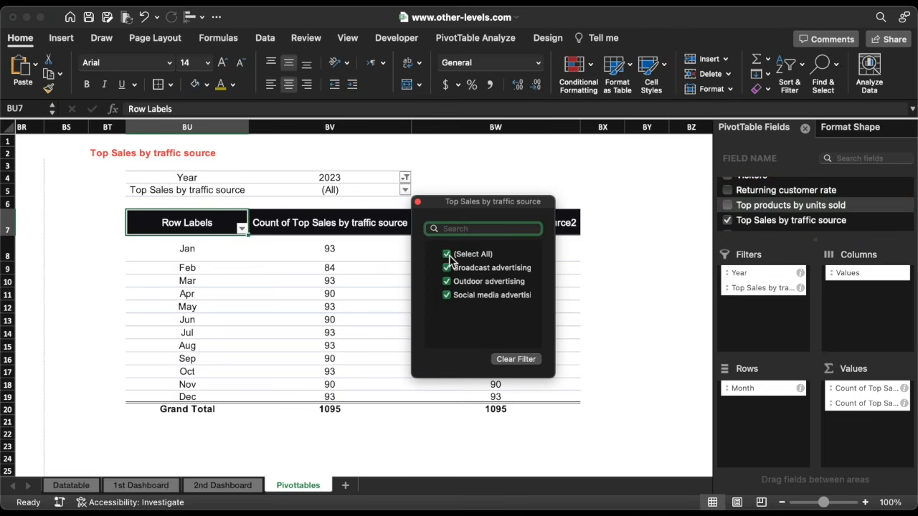
{"action": "left_click", "coordinate": [448, 256]}
{"action": "left_click", "coordinate": [446, 268]}
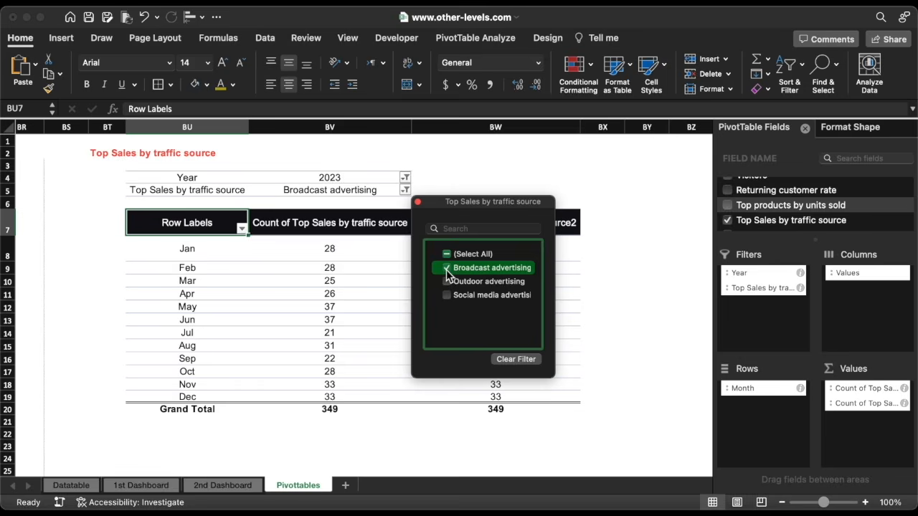
{"action": "left_click", "coordinate": [417, 202]}
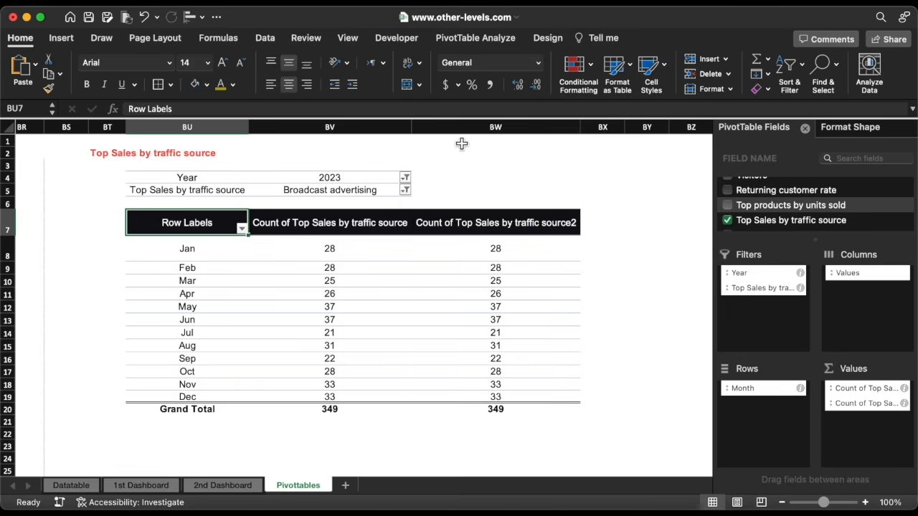
{"action": "left_click_drag", "start_coordinate": [462, 127], "coordinate": [316, 130]}
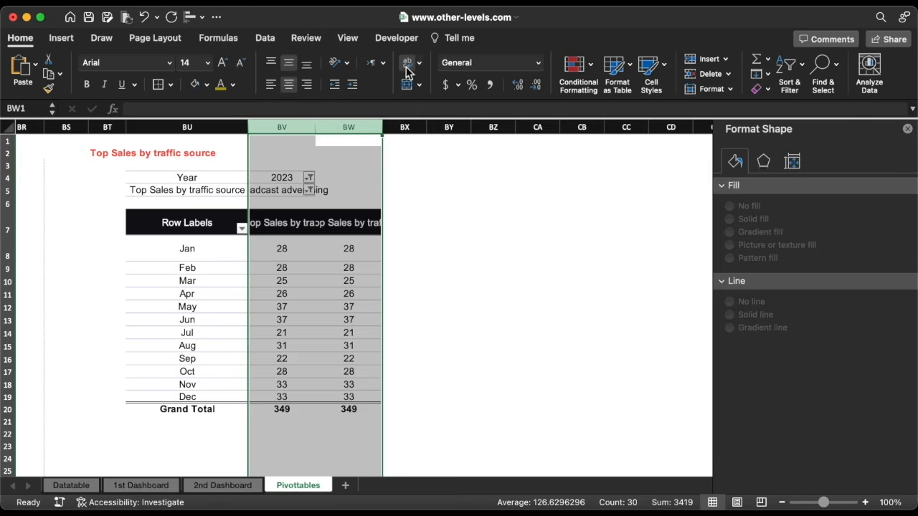
Wrap the BV:BW headers and paste a copy of the Broadcast pivot at BY4
{"action": "left_click", "coordinate": [407, 65]}
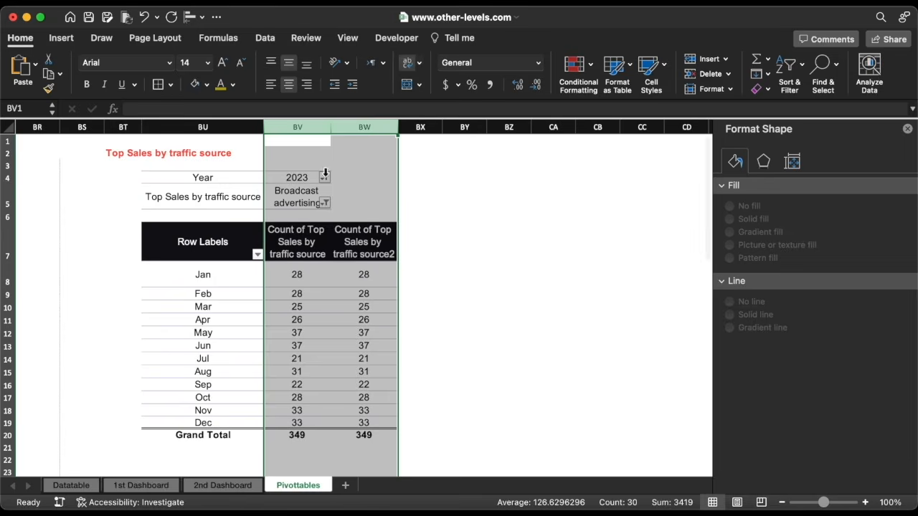
{"action": "left_click", "coordinate": [221, 181]}
{"action": "left_click_drag", "start_coordinate": [220, 181], "coordinate": [346, 439]}
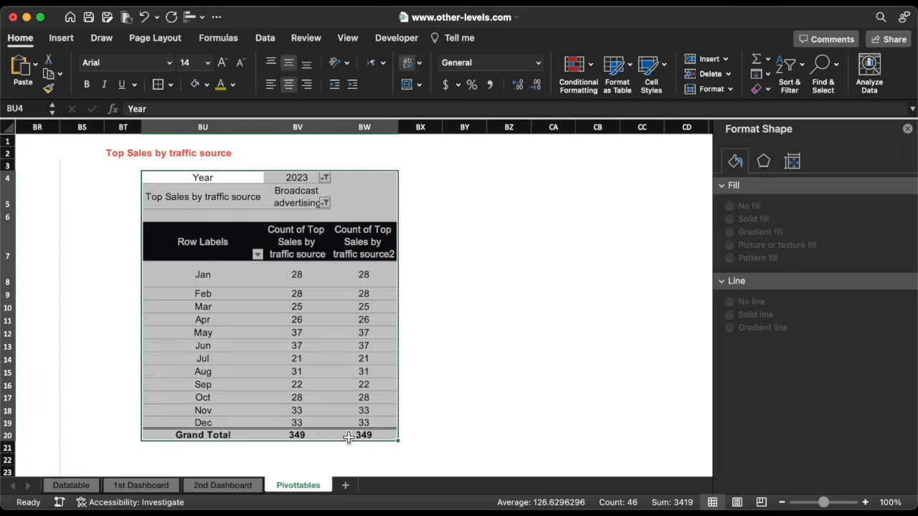
{"action": "key", "text": "super+c"}
{"action": "scroll", "coordinate": [510, 357], "scroll_direction": "right", "scroll_amount": 3}
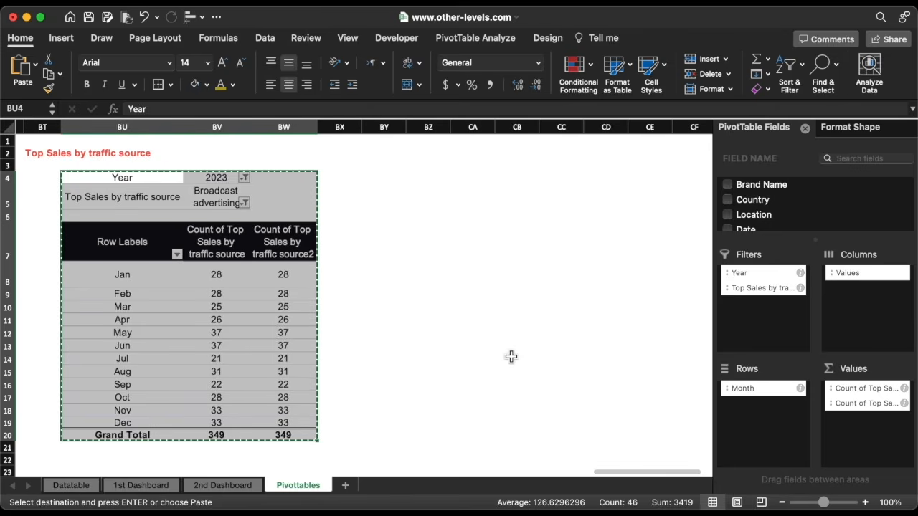
{"action": "left_click", "coordinate": [365, 179]}
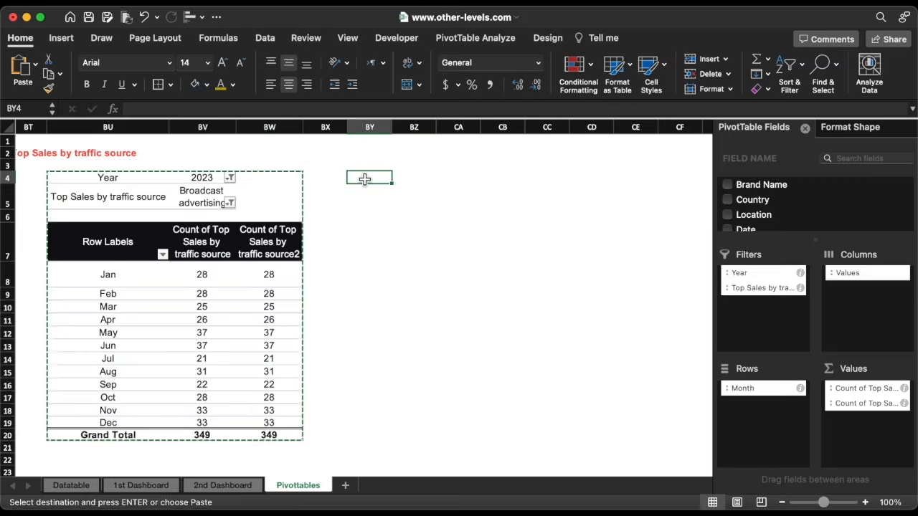
{"action": "key", "text": "super+v"}
Paste a third copy of the pivot table at CC4
{"action": "scroll", "coordinate": [345, 182], "scroll_direction": "right", "scroll_amount": 5}
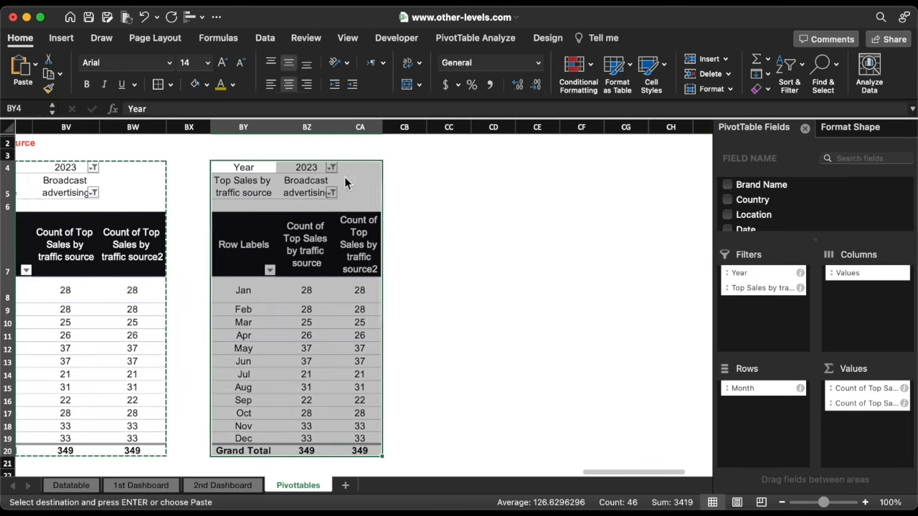
{"action": "key", "text": "super+c"}
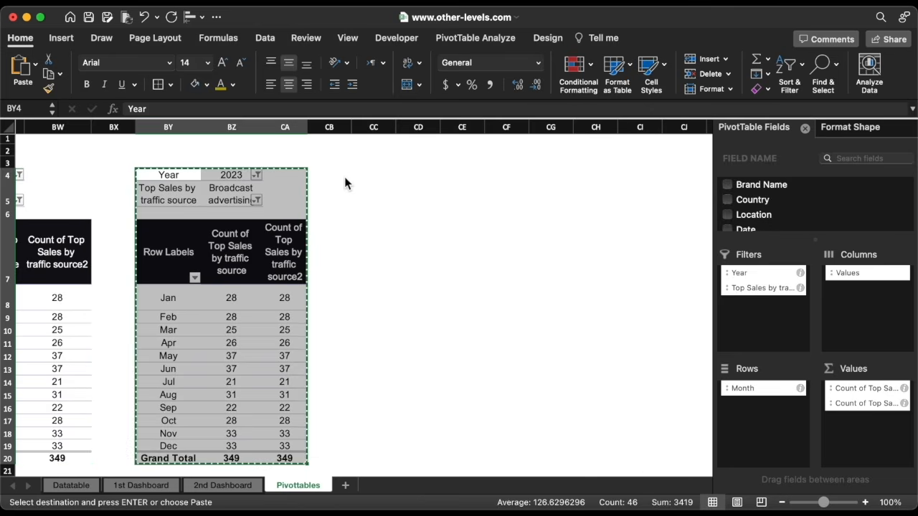
{"action": "left_click", "coordinate": [378, 177]}
{"action": "key", "text": "super+v"}
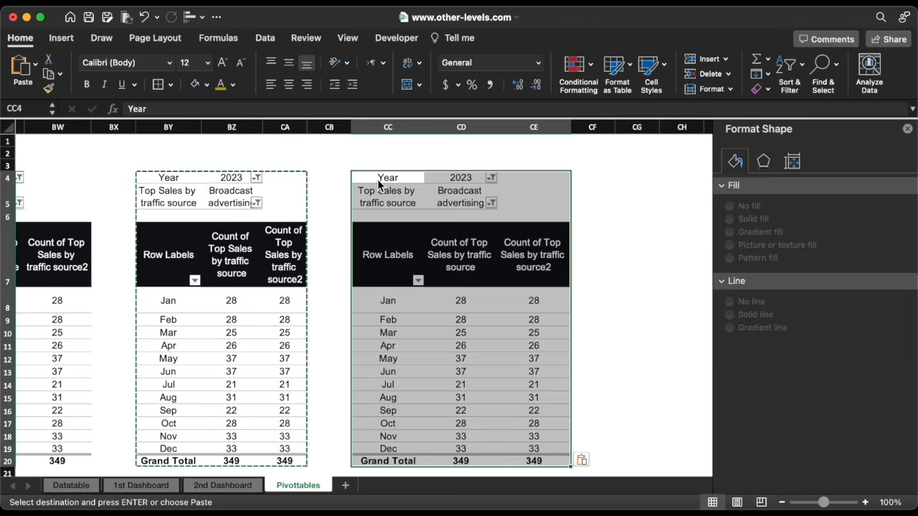
{"action": "double_click", "coordinate": [326, 207]}
Filter the second table to Outdoor advertising and the third to Social media advertising
{"action": "left_click", "coordinate": [240, 197]}
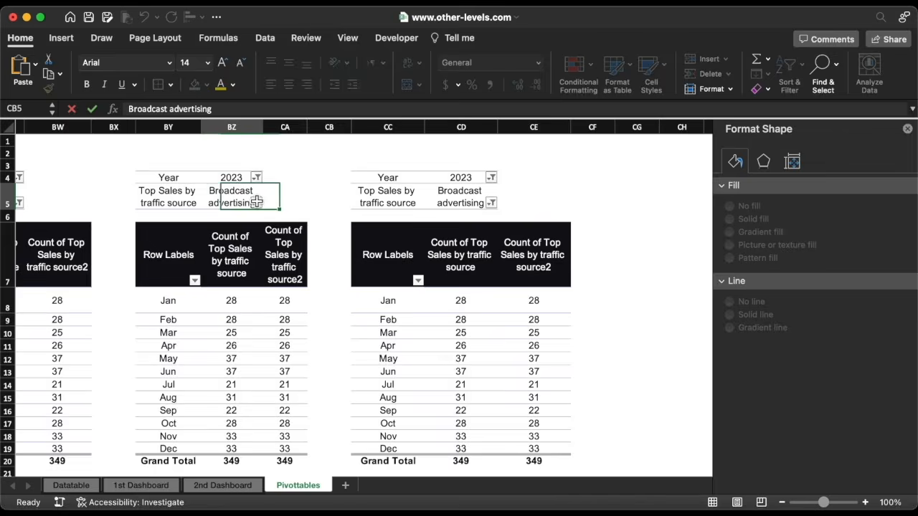
{"action": "left_click", "coordinate": [256, 203]}
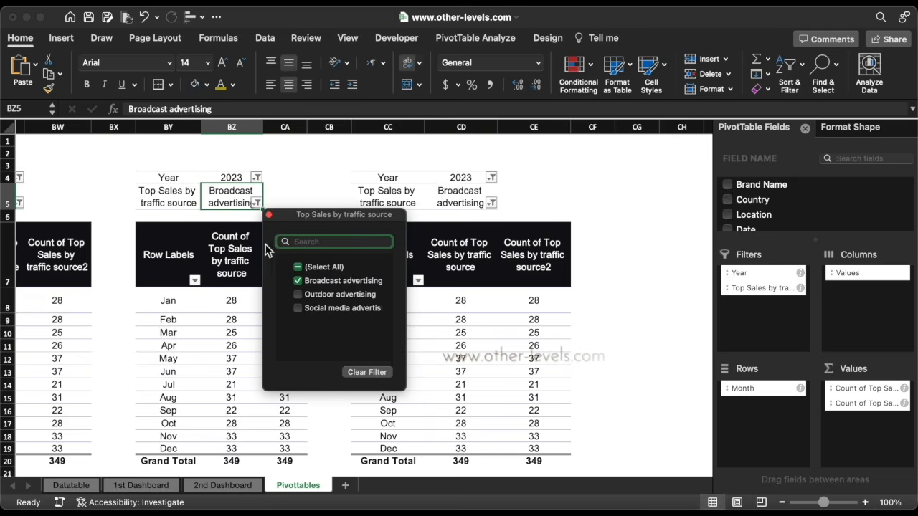
{"action": "left_click", "coordinate": [298, 294]}
{"action": "left_click", "coordinate": [297, 282]}
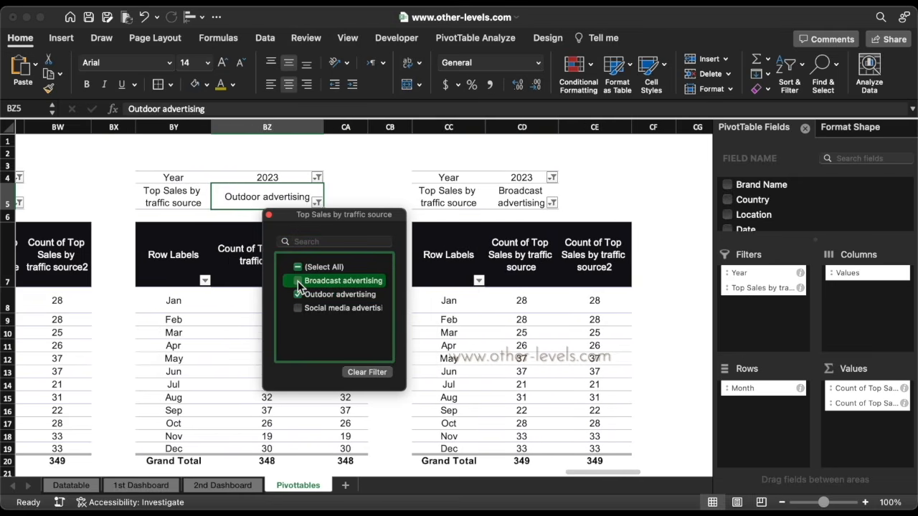
{"action": "left_click", "coordinate": [269, 214]}
{"action": "left_click", "coordinate": [552, 204]}
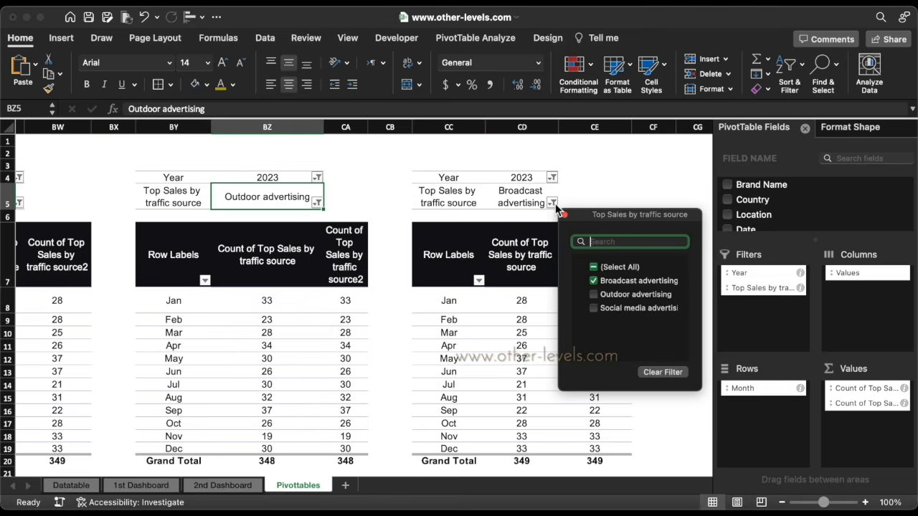
{"action": "left_click", "coordinate": [593, 280]}
{"action": "left_click", "coordinate": [593, 307]}
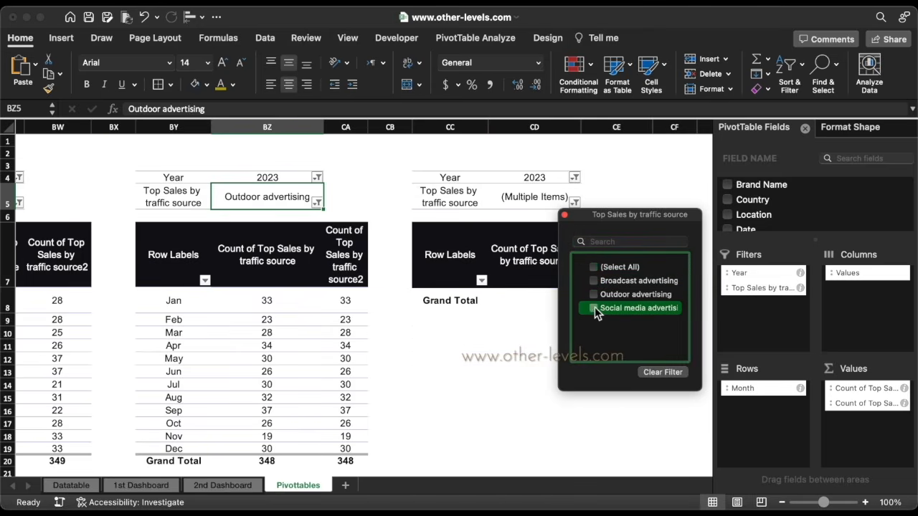
{"action": "left_click", "coordinate": [565, 216]}
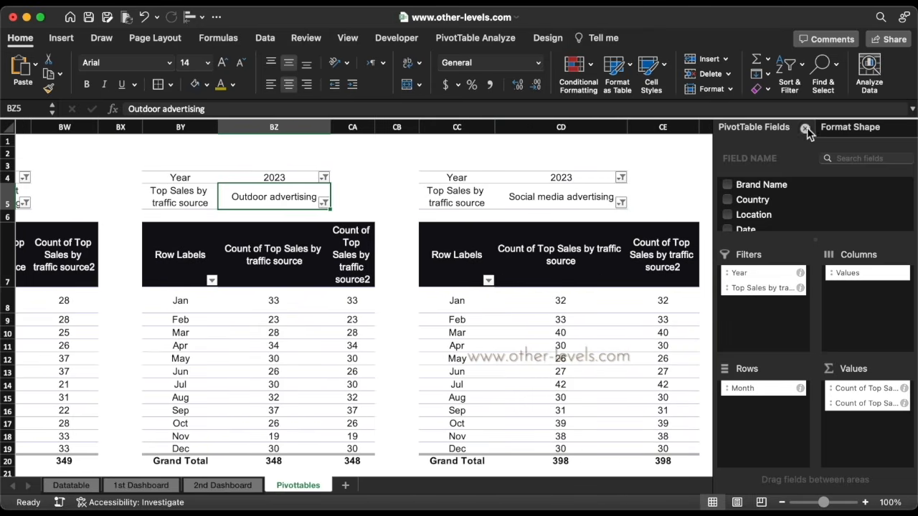
Close the field list and formatting panes, check all three filters, and narrow column CD
{"action": "left_click", "coordinate": [805, 127]}
{"action": "left_click", "coordinate": [908, 127]}
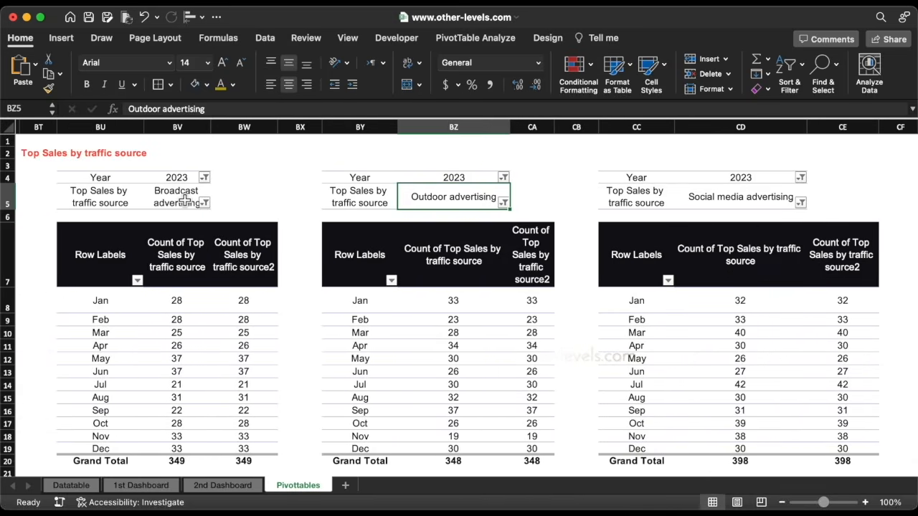
{"action": "left_click", "coordinate": [181, 201]}
{"action": "left_click", "coordinate": [442, 209]}
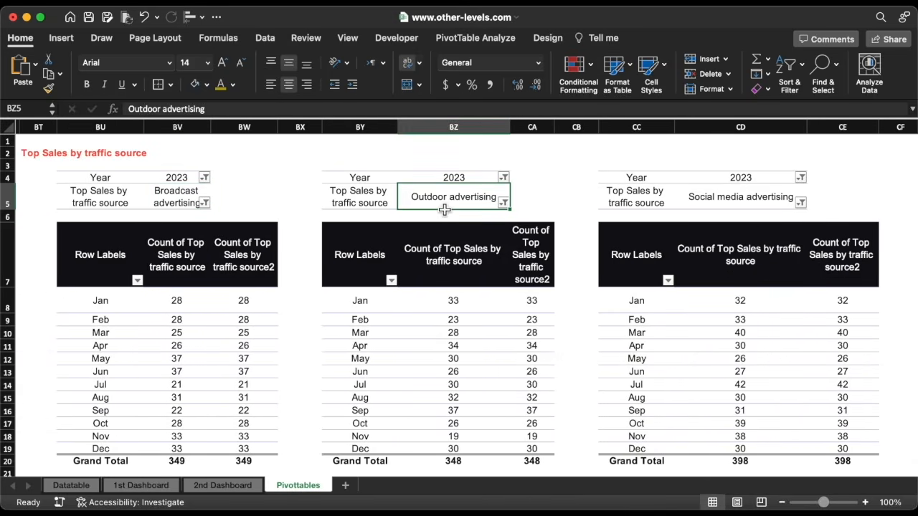
{"action": "left_click", "coordinate": [732, 207]}
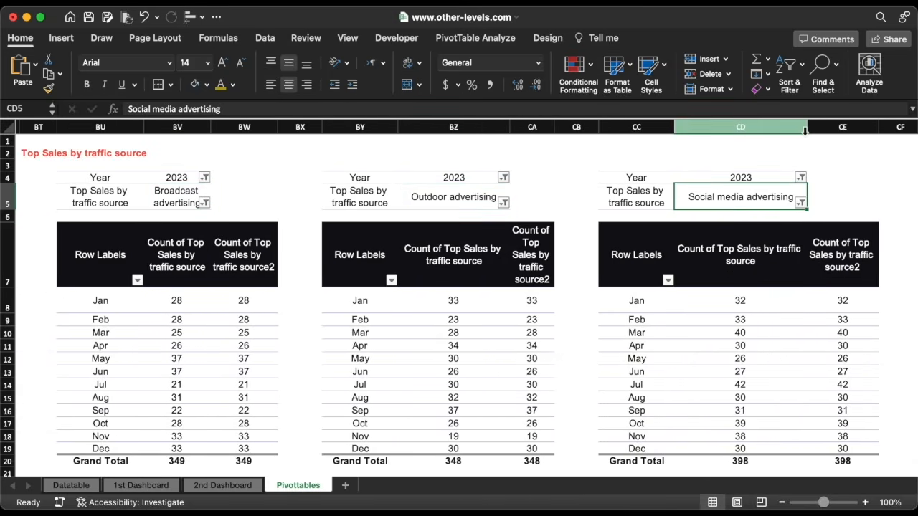
{"action": "left_click_drag", "start_coordinate": [807, 127], "coordinate": [776, 127]}
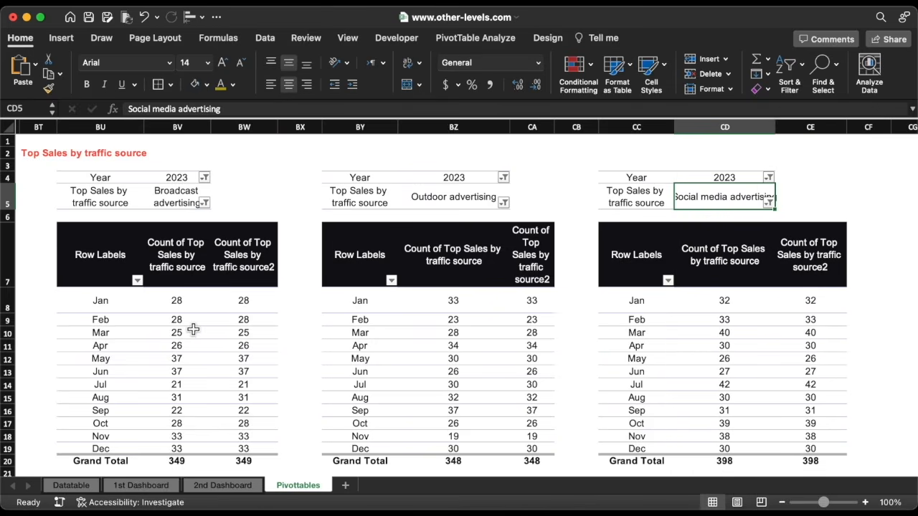
{"action": "left_click", "coordinate": [182, 304]}
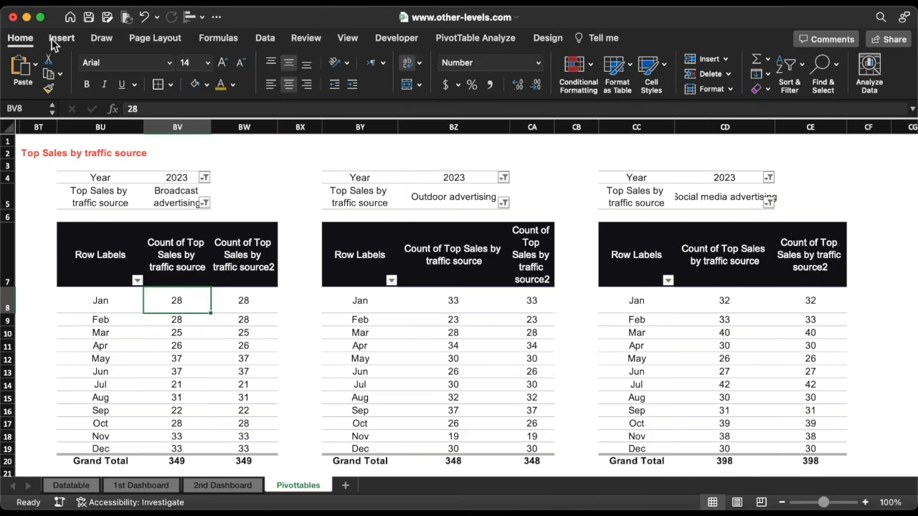
Insert 2-D line charts for the Broadcast and Outdoor advertising pivot tables, each over its table
{"action": "left_click", "coordinate": [55, 41]}
{"action": "left_click", "coordinate": [416, 73]}
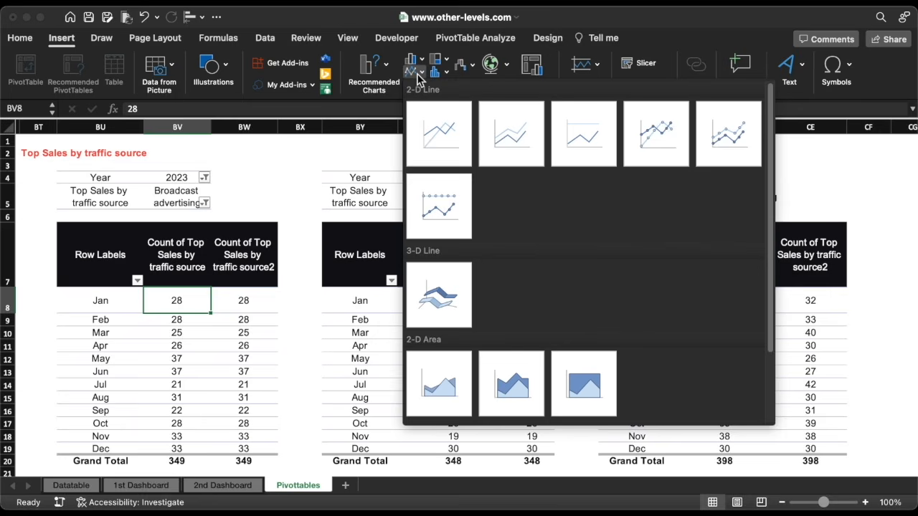
{"action": "left_click", "coordinate": [421, 131]}
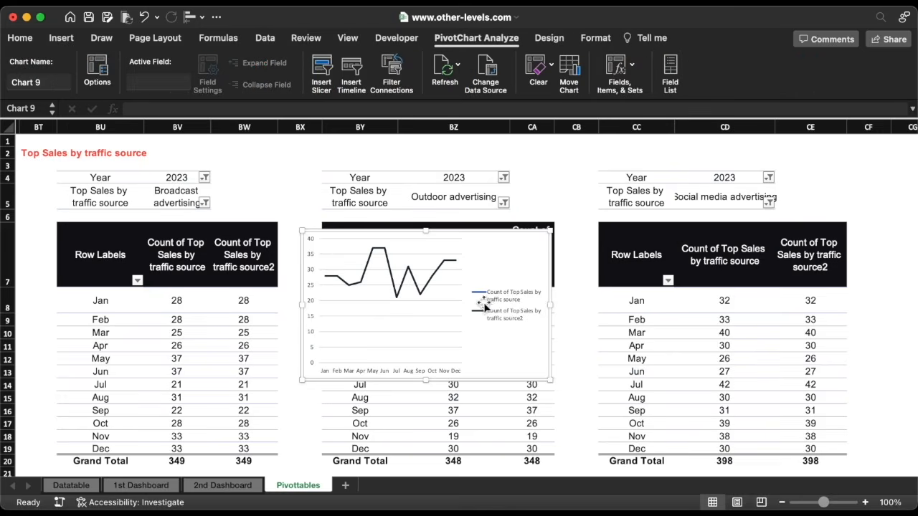
{"action": "left_click_drag", "start_coordinate": [551, 289], "coordinate": [285, 277]}
{"action": "left_click", "coordinate": [385, 289]}
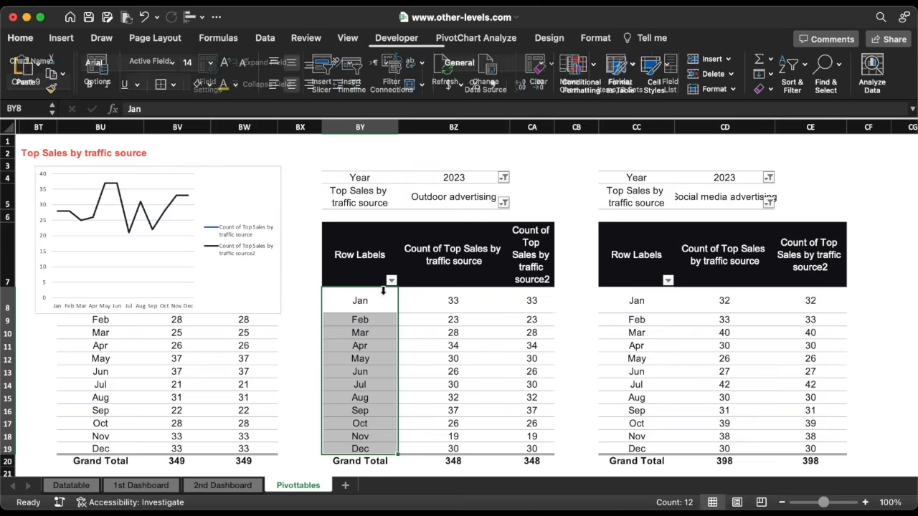
{"action": "left_click", "coordinate": [65, 40]}
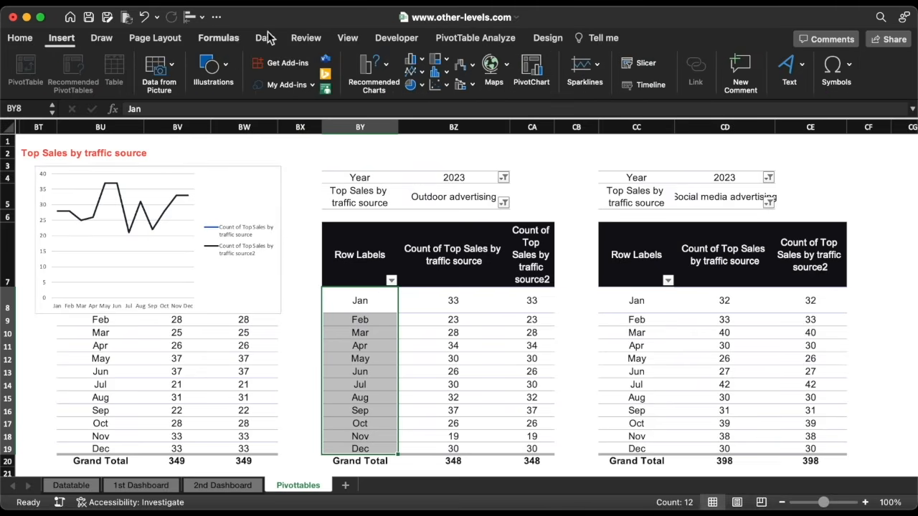
{"action": "left_click", "coordinate": [420, 75]}
{"action": "left_click", "coordinate": [439, 121]}
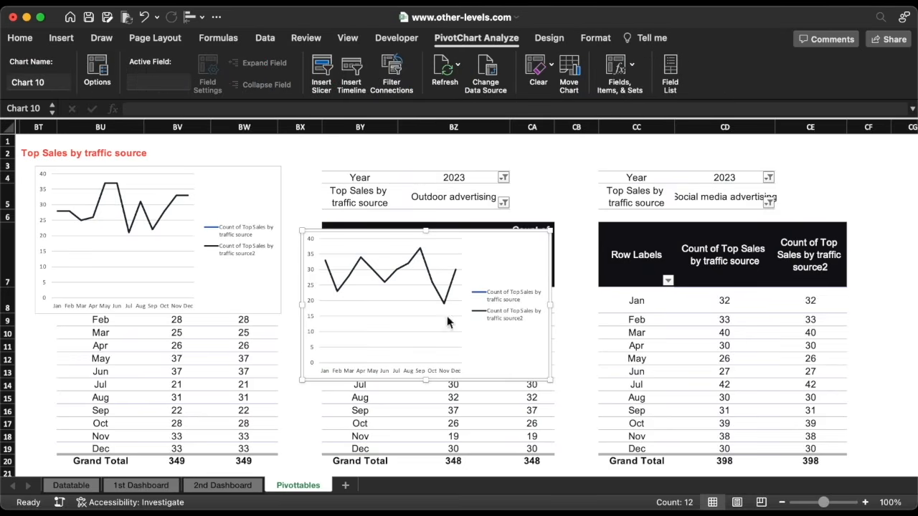
{"action": "left_click_drag", "start_coordinate": [445, 381], "coordinate": [451, 307]}
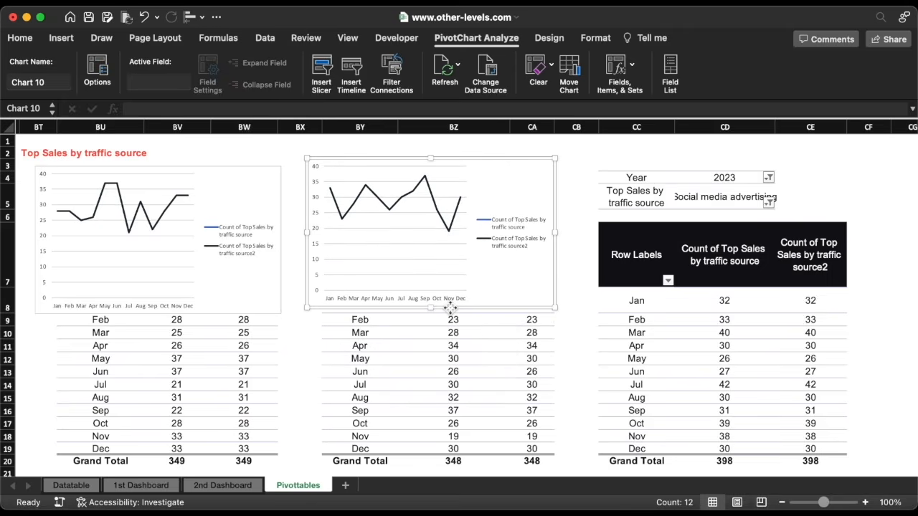
Insert a 2-D line chart for the right-hand pivot table below the middle chart
{"action": "left_click", "coordinate": [624, 258]}
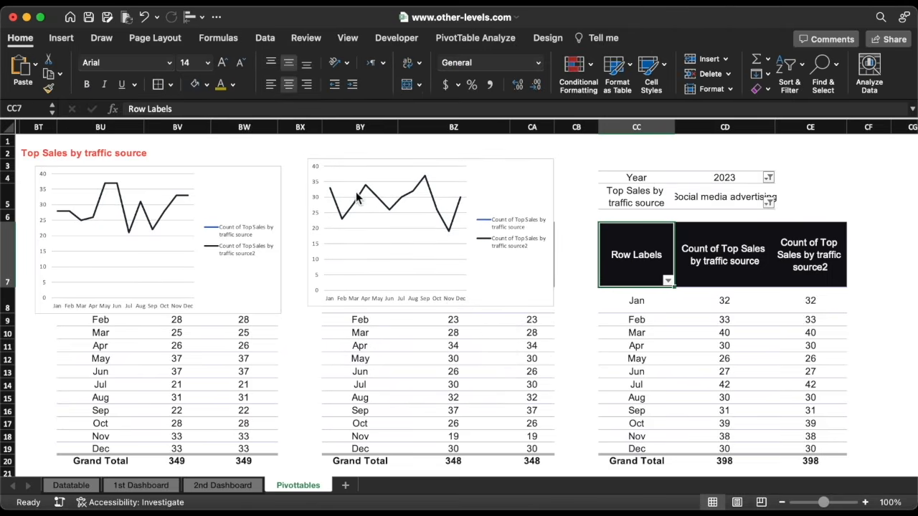
{"action": "left_click", "coordinate": [62, 38]}
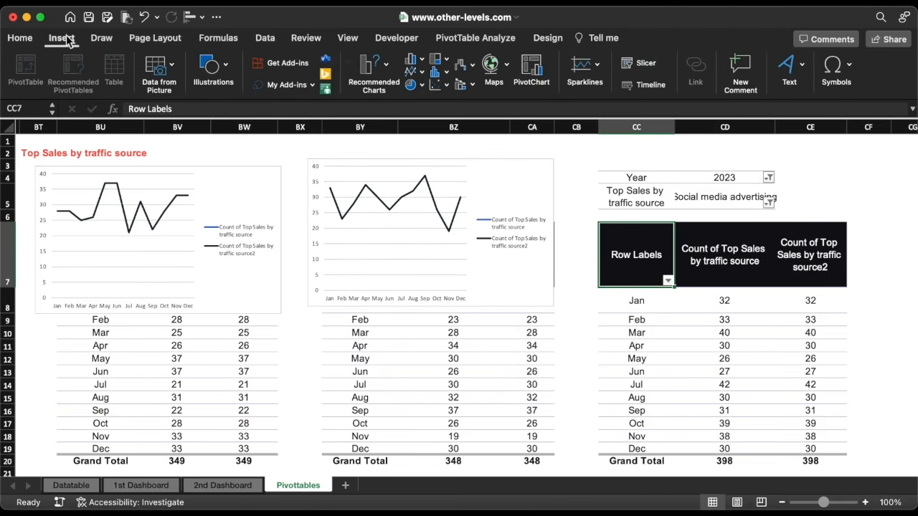
{"action": "left_click", "coordinate": [414, 71]}
{"action": "left_click", "coordinate": [440, 132]}
{"action": "left_click_drag", "start_coordinate": [417, 234], "coordinate": [413, 338]}
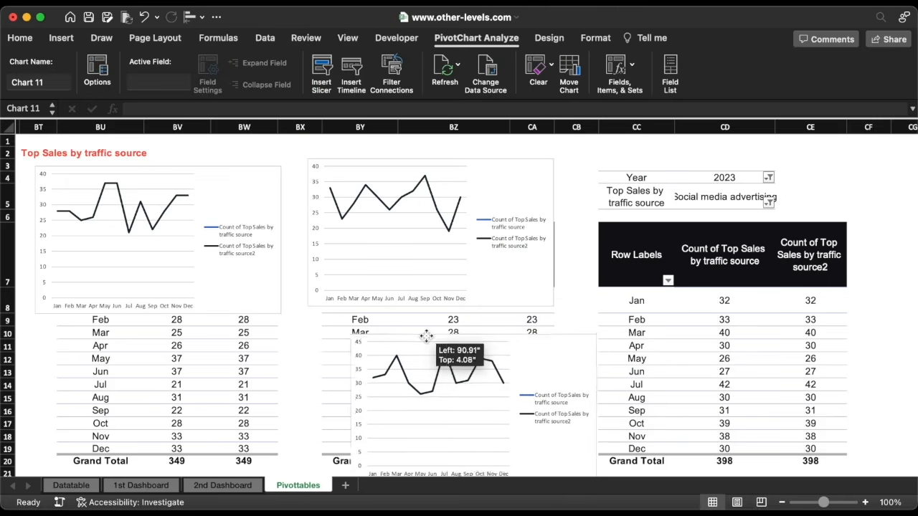
Stack the three line charts together, select them all and cut them
{"action": "left_click_drag", "start_coordinate": [411, 163], "coordinate": [441, 228]}
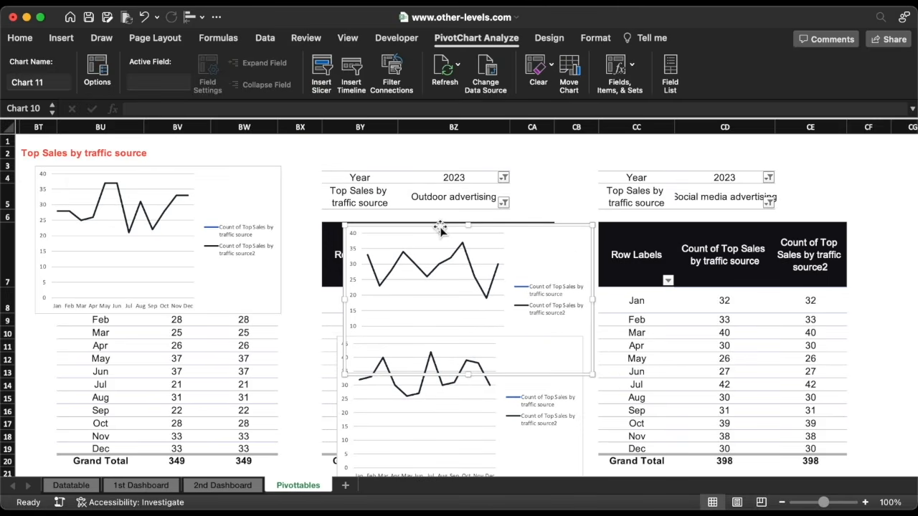
{"action": "left_click_drag", "start_coordinate": [207, 168], "coordinate": [525, 155]}
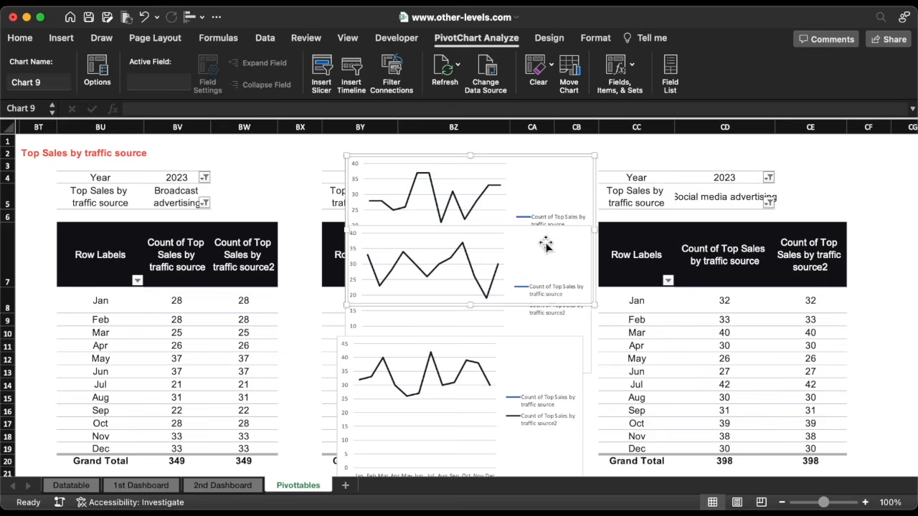
{"action": "left_click", "coordinate": [570, 403]}
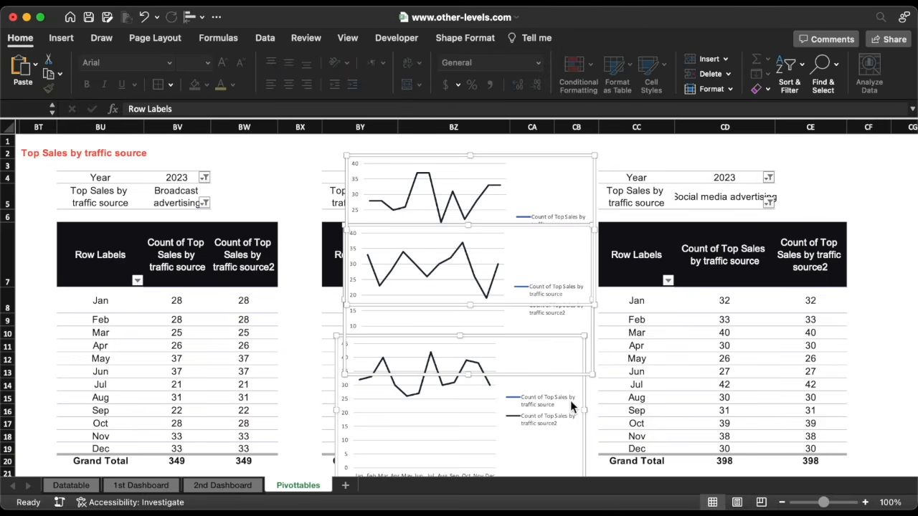
{"action": "key", "text": "Delete"}
Paste the three charts into the 2nd Dashboard sheet and make the top one a 2-D area chart
{"action": "left_click", "coordinate": [223, 486]}
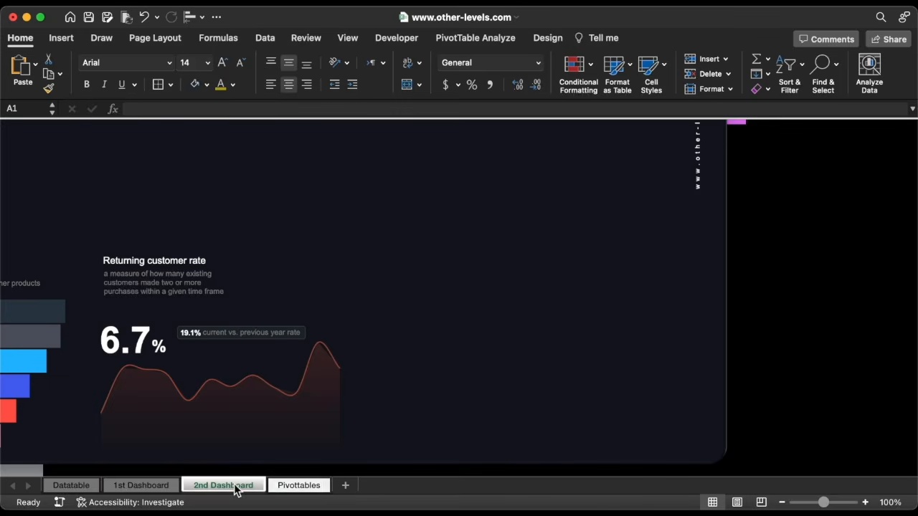
{"action": "key", "text": "super+v"}
{"action": "left_click", "coordinate": [661, 221]}
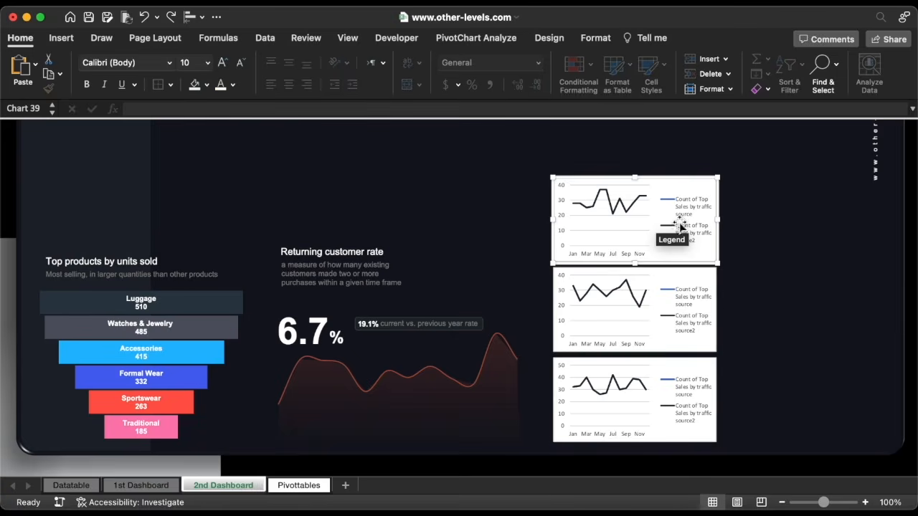
{"action": "left_click", "coordinate": [682, 231]}
{"action": "left_click", "coordinate": [683, 231]}
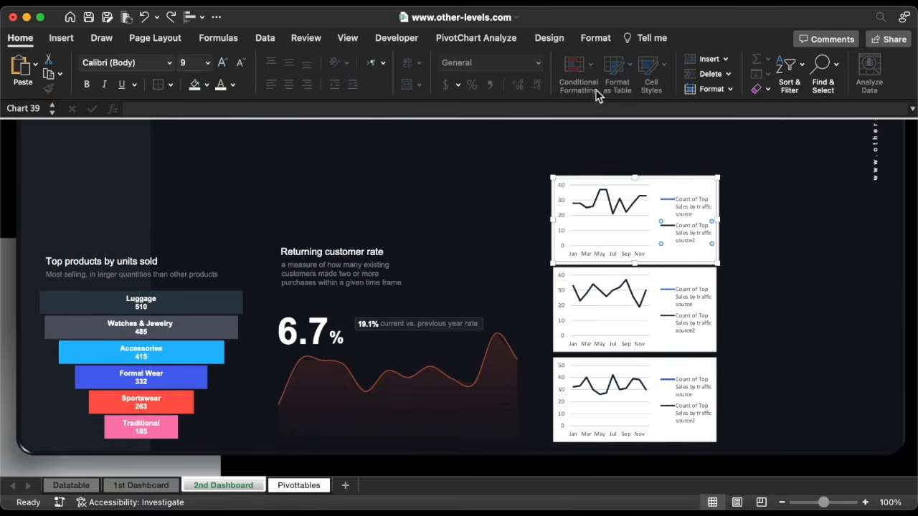
{"action": "left_click", "coordinate": [549, 38]}
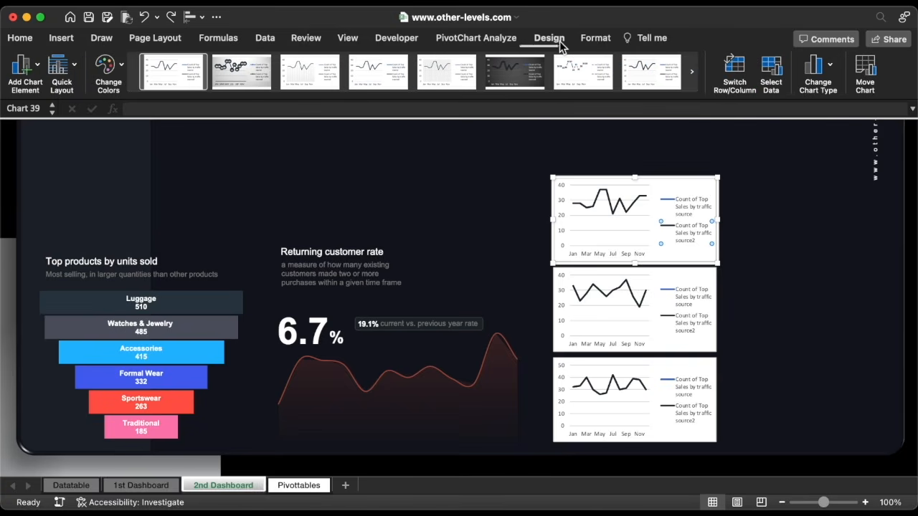
{"action": "left_click", "coordinate": [818, 68]}
{"action": "mouse_move", "coordinate": [797, 104]}
{"action": "left_click", "coordinate": [592, 400]}
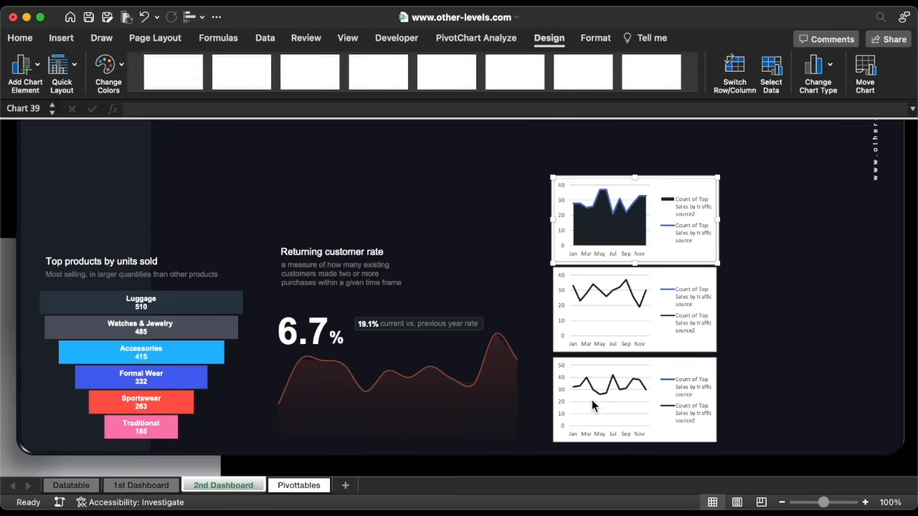
Delete the top chart's legend, month labels and value axis
{"action": "left_click", "coordinate": [696, 238]}
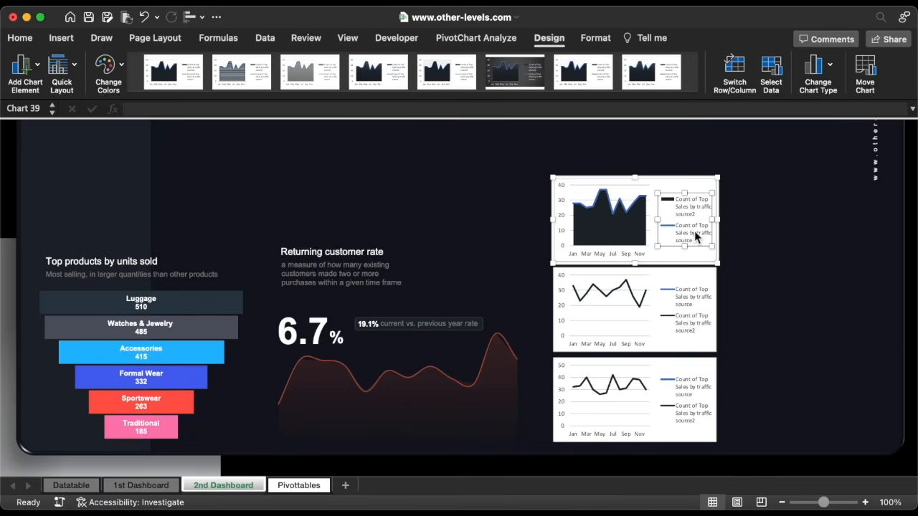
{"action": "key", "text": "Delete"}
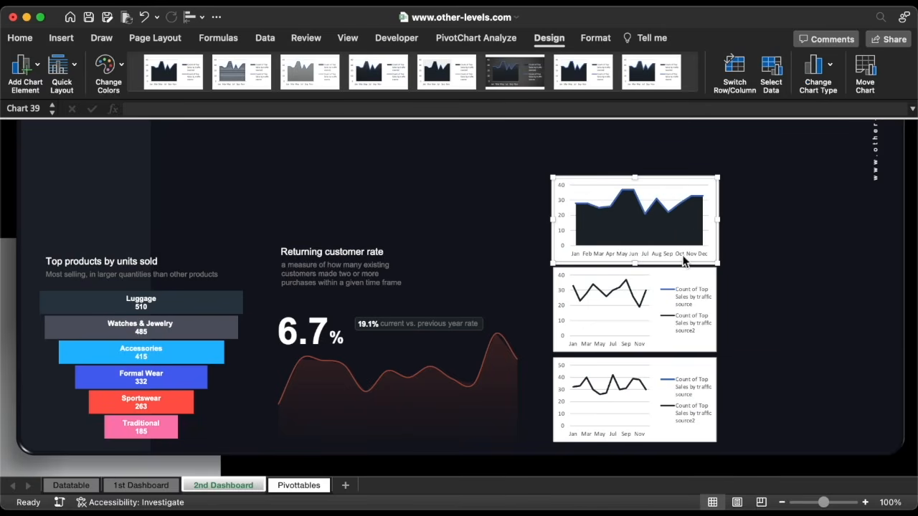
{"action": "left_click", "coordinate": [683, 256]}
{"action": "key", "text": "Delete"}
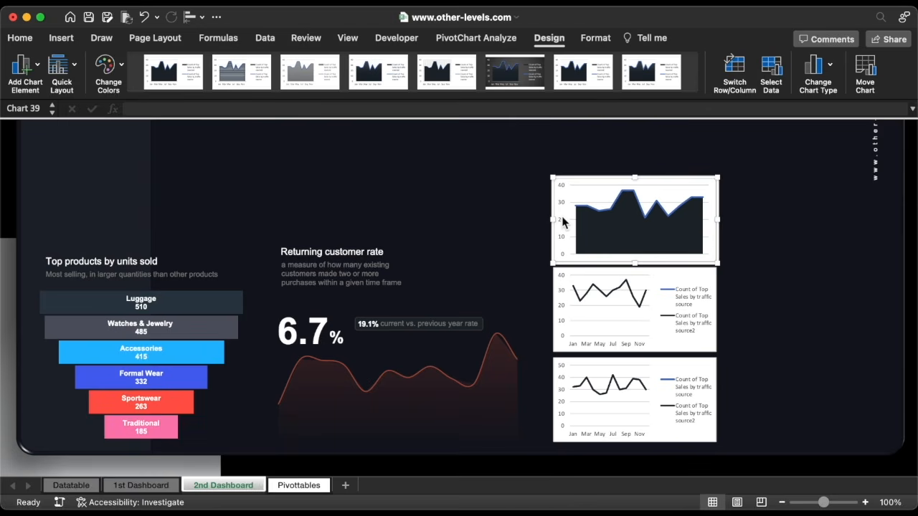
{"action": "left_click", "coordinate": [562, 222]}
{"action": "key", "text": "Delete"}
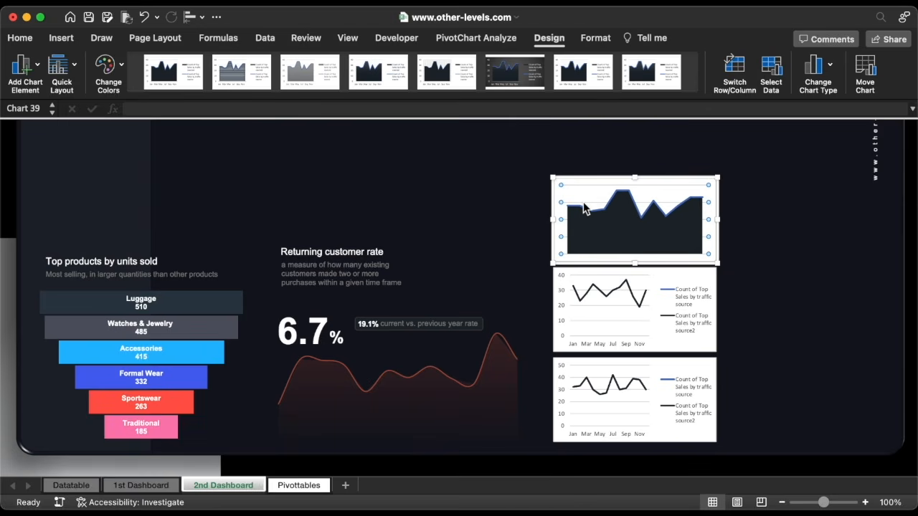
Turn the middle chart into a 2-D area chart without value axis, month labels or legend
{"action": "left_click", "coordinate": [675, 314]}
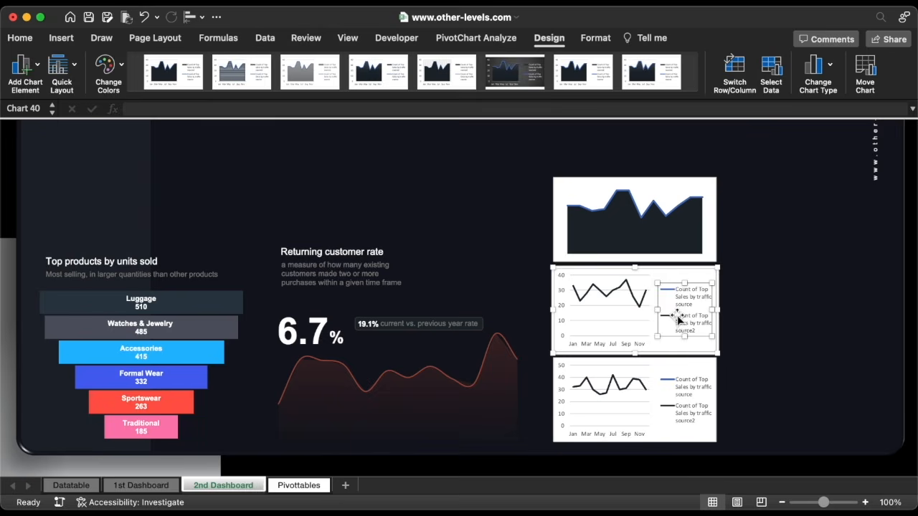
{"action": "left_click", "coordinate": [683, 323]}
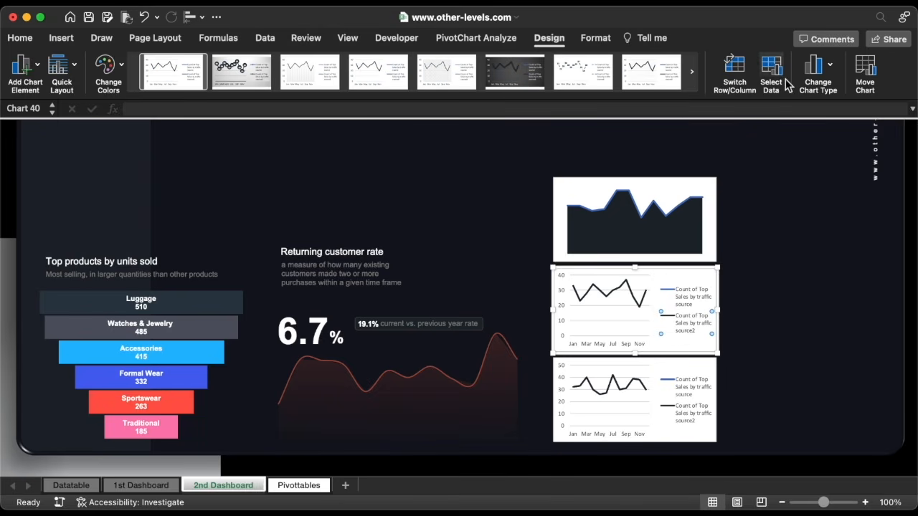
{"action": "left_click", "coordinate": [811, 69]}
{"action": "mouse_move", "coordinate": [818, 105]}
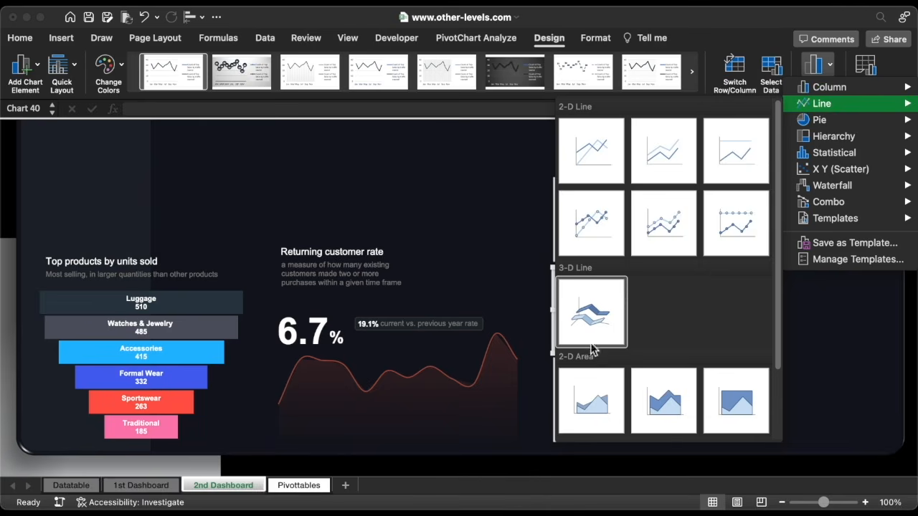
{"action": "left_click", "coordinate": [580, 395]}
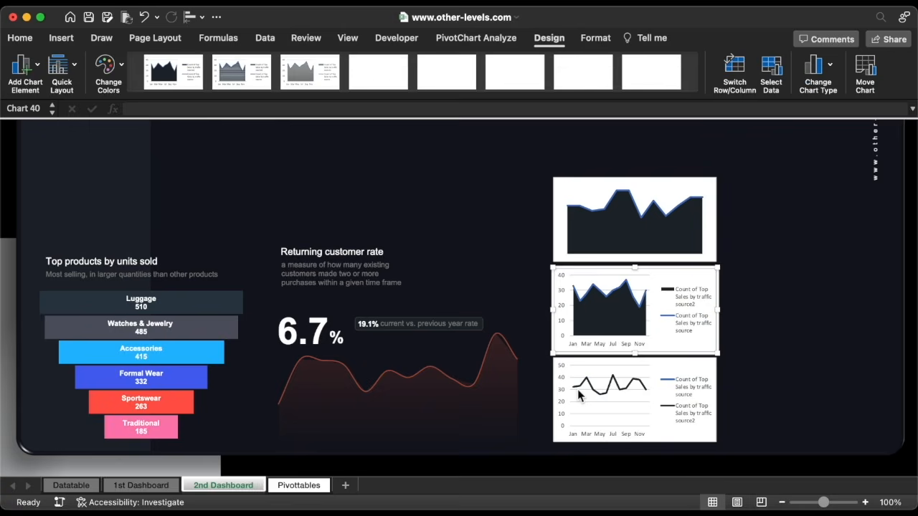
{"action": "left_click", "coordinate": [564, 313]}
{"action": "key", "text": "Delete"}
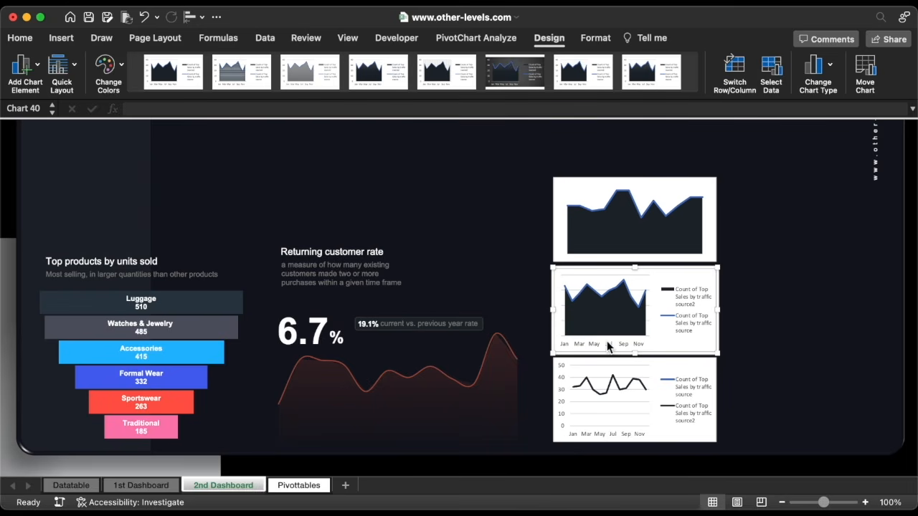
{"action": "left_click", "coordinate": [608, 344]}
{"action": "key", "text": "Delete"}
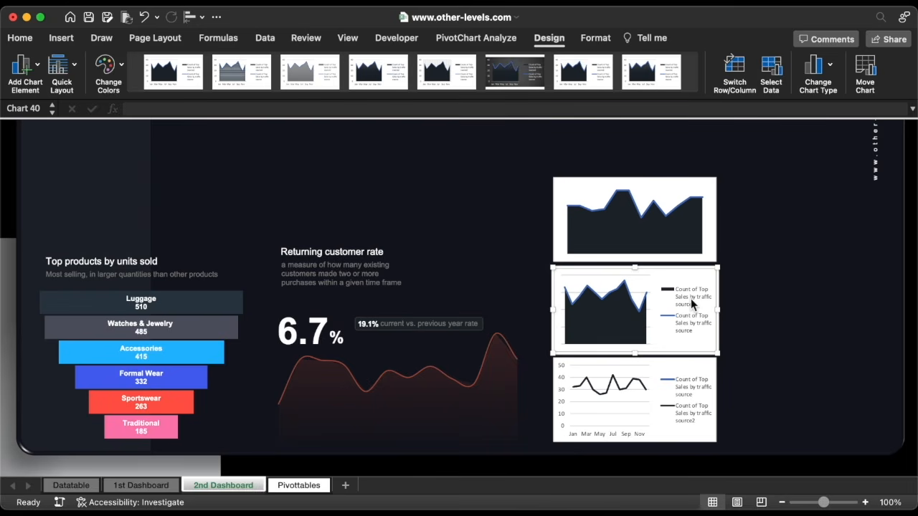
{"action": "left_click", "coordinate": [691, 298]}
{"action": "key", "text": "Delete"}
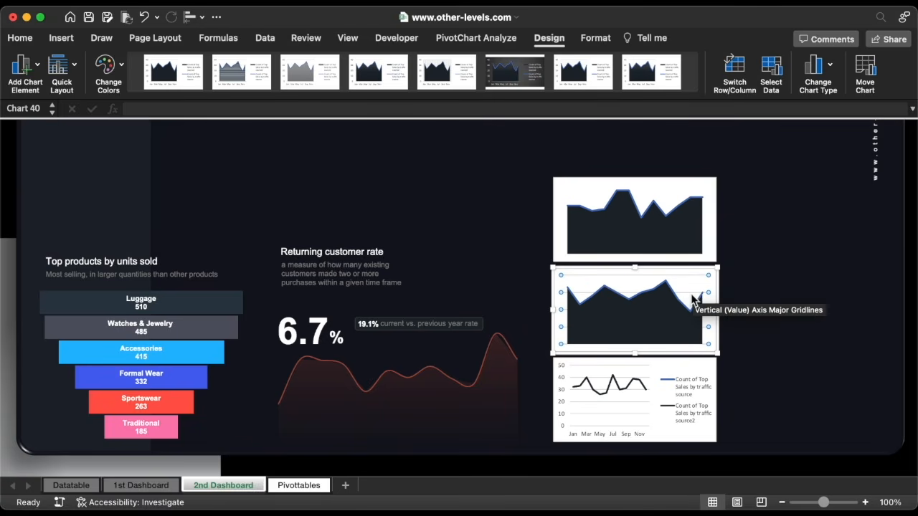
Turn the bottom chart into a 2-D area chart without legend, month labels or value axis
{"action": "left_click", "coordinate": [692, 387]}
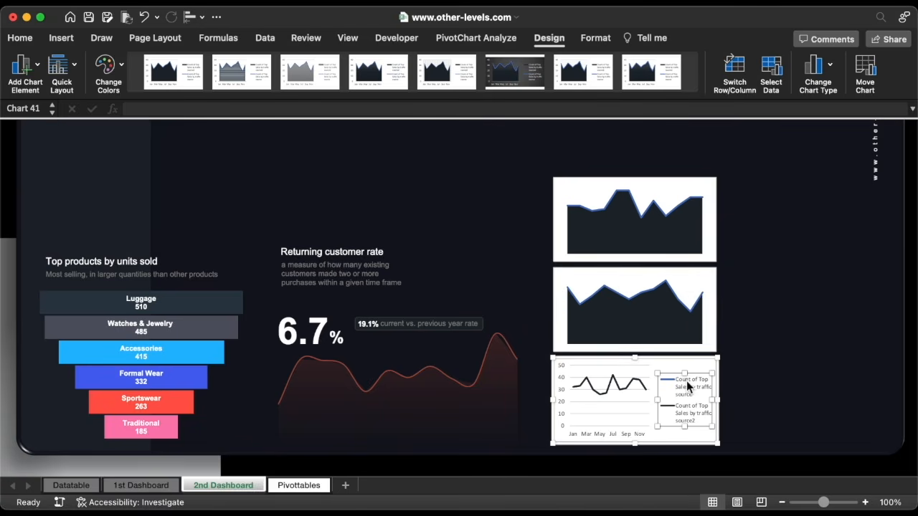
{"action": "left_click", "coordinate": [817, 68]}
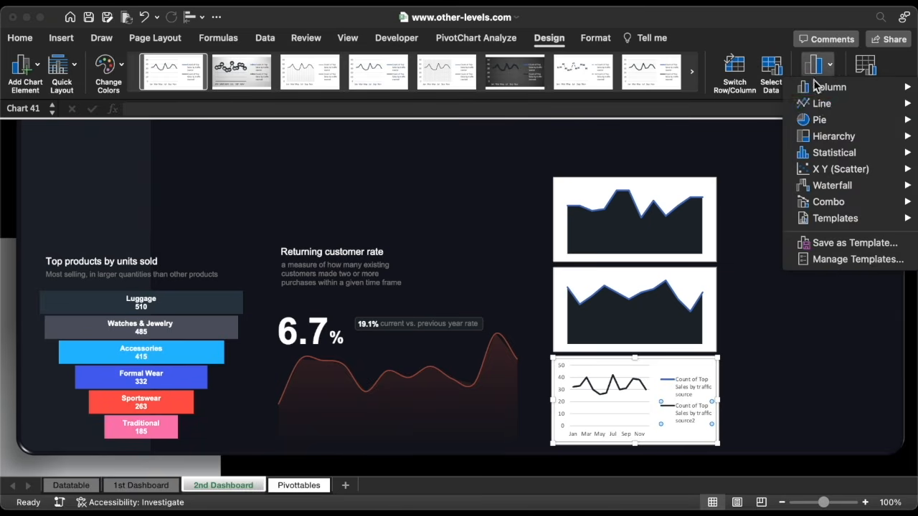
{"action": "mouse_move", "coordinate": [811, 103]}
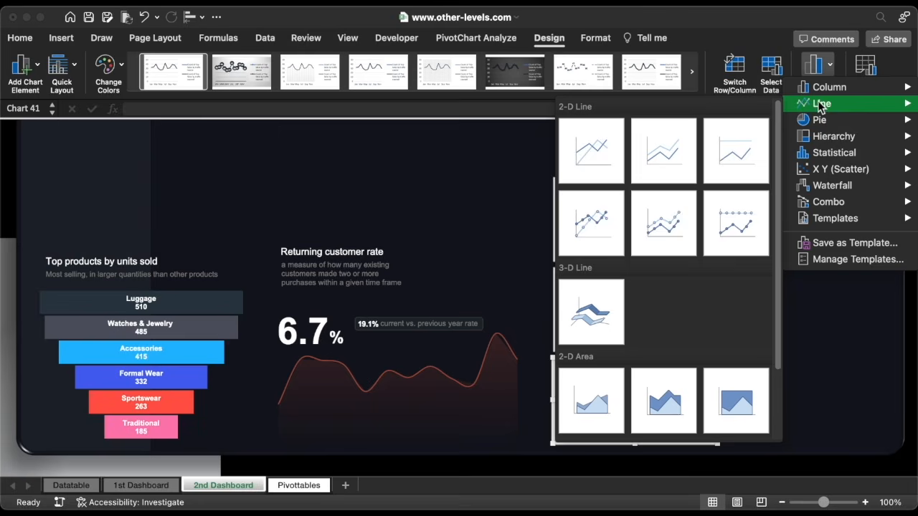
{"action": "left_click", "coordinate": [592, 402]}
{"action": "left_click", "coordinate": [689, 408]}
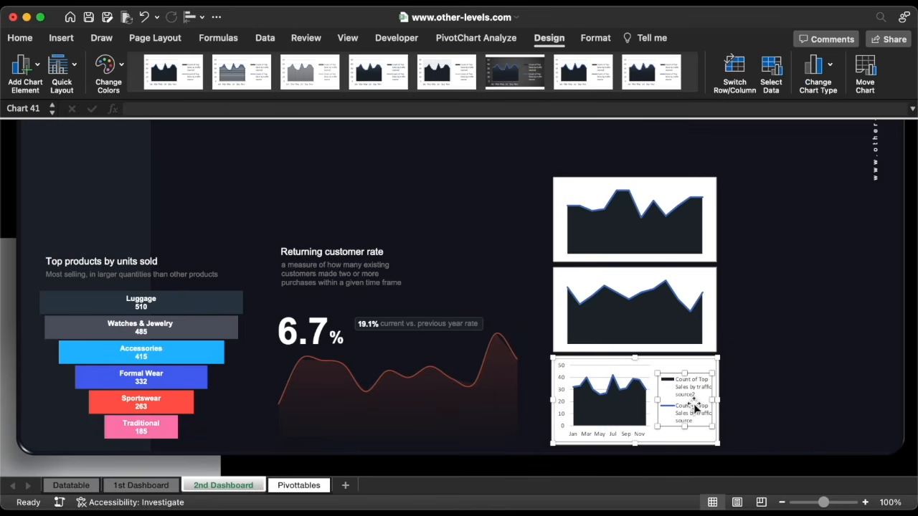
{"action": "key", "text": "Delete"}
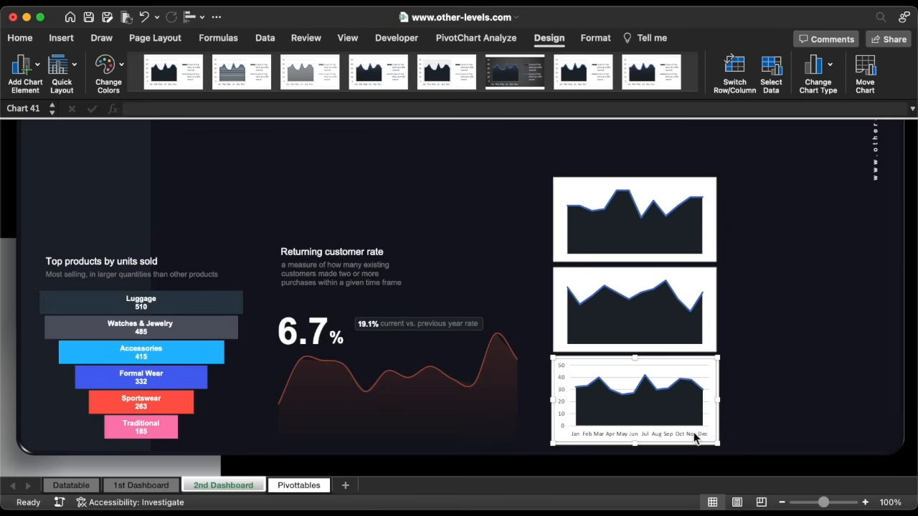
{"action": "left_click", "coordinate": [694, 436]}
{"action": "key", "text": "Delete"}
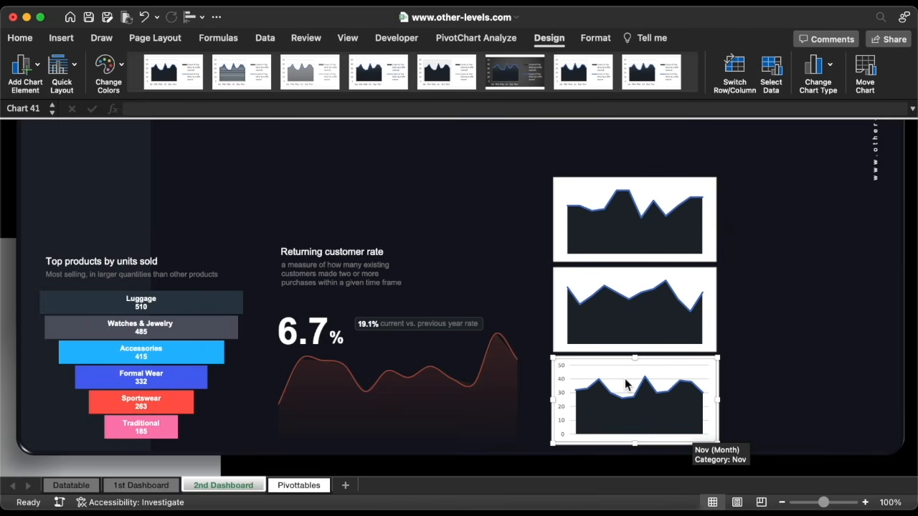
{"action": "left_click", "coordinate": [562, 369]}
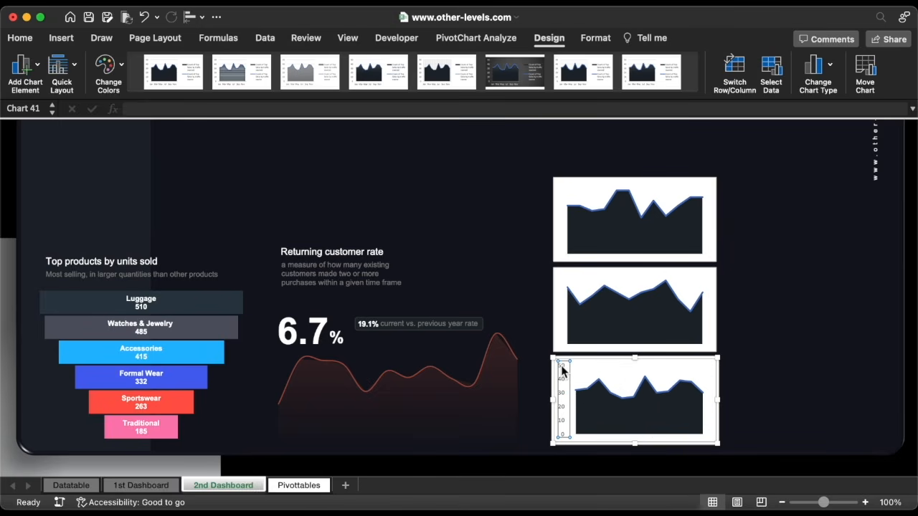
{"action": "key", "text": "Delete"}
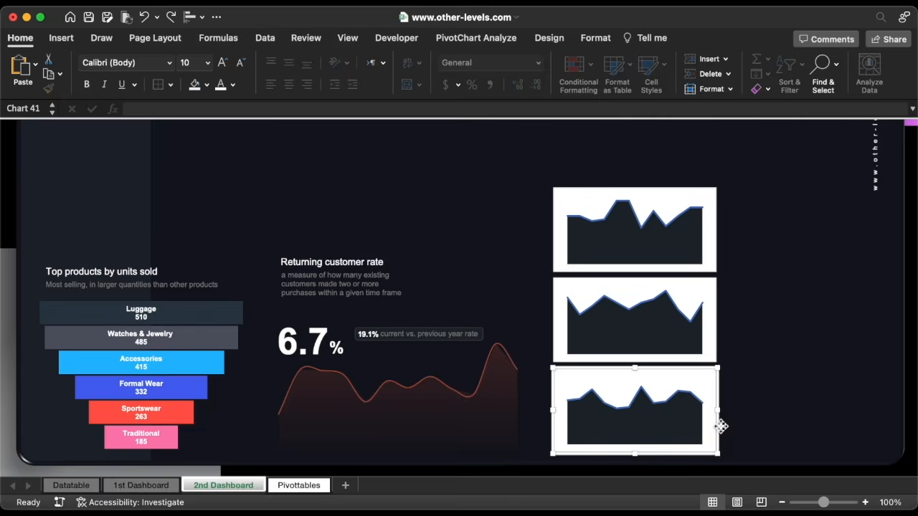
Select all three mini charts and move them lower on the dashboard together
{"action": "left_click_drag", "start_coordinate": [715, 432], "coordinate": [710, 167]}
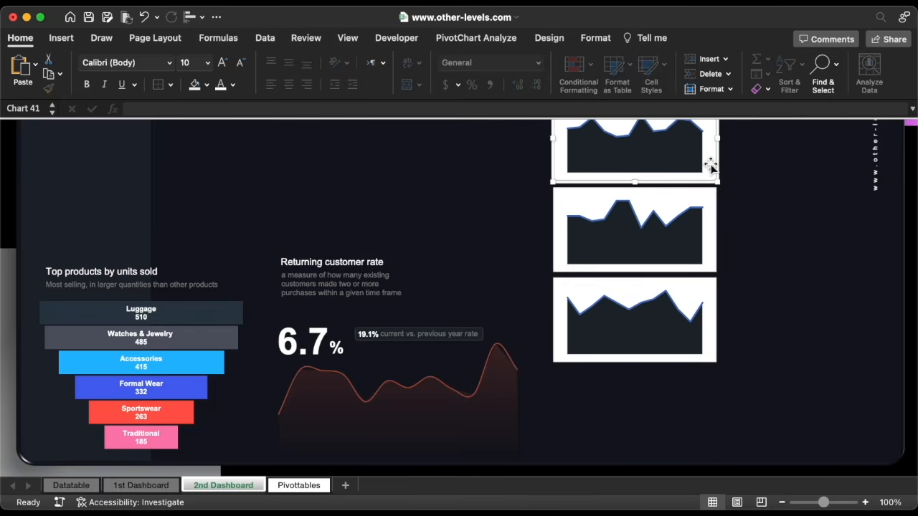
{"action": "left_click", "coordinate": [714, 204], "text": "shift"}
{"action": "left_click", "coordinate": [715, 294], "text": "shift"}
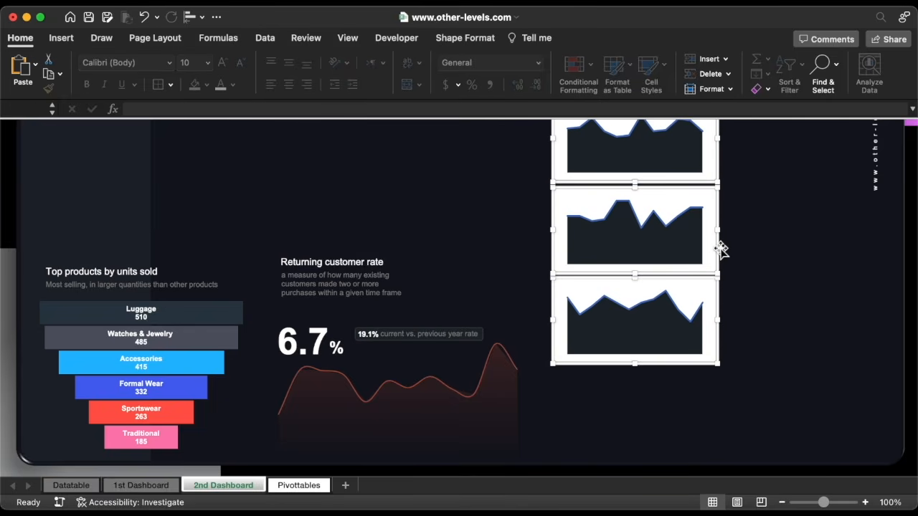
{"action": "left_click_drag", "start_coordinate": [721, 248], "coordinate": [723, 335]}
{"action": "key", "text": "Escape"}
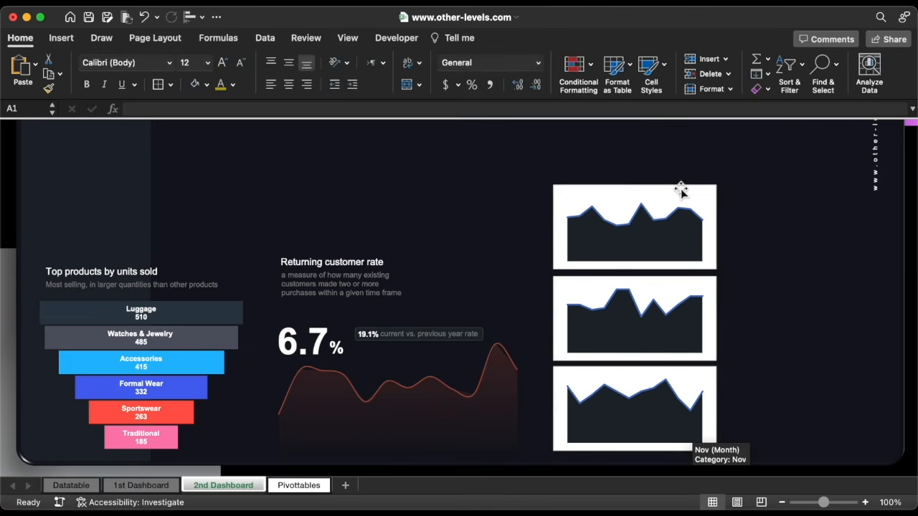
{"action": "scroll", "coordinate": [681, 190], "scroll_direction": "right", "scroll_amount": 1}
{"action": "scroll", "coordinate": [682, 189], "scroll_direction": "up", "scroll_amount": 1}
{"action": "scroll", "coordinate": [681, 190], "scroll_direction": "right", "scroll_amount": 3}
{"action": "scroll", "coordinate": [681, 189], "scroll_direction": "down", "scroll_amount": 1}
{"action": "left_click", "coordinate": [570, 257]}
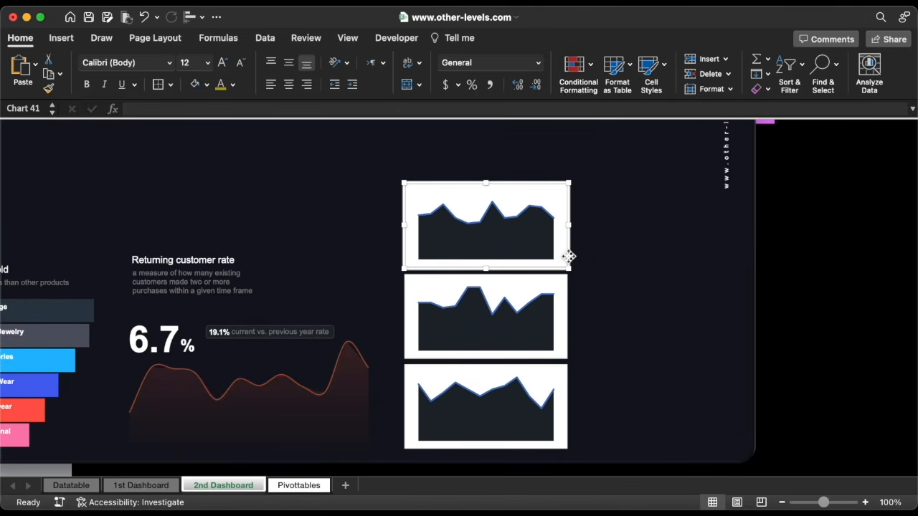
Give the top chart area no border and a transparent background
{"action": "double_click", "coordinate": [570, 257]}
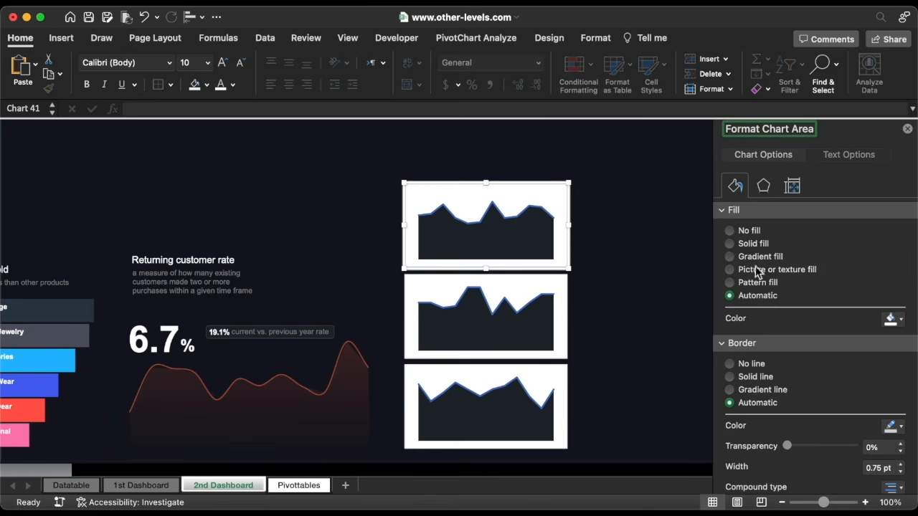
{"action": "left_click", "coordinate": [746, 366]}
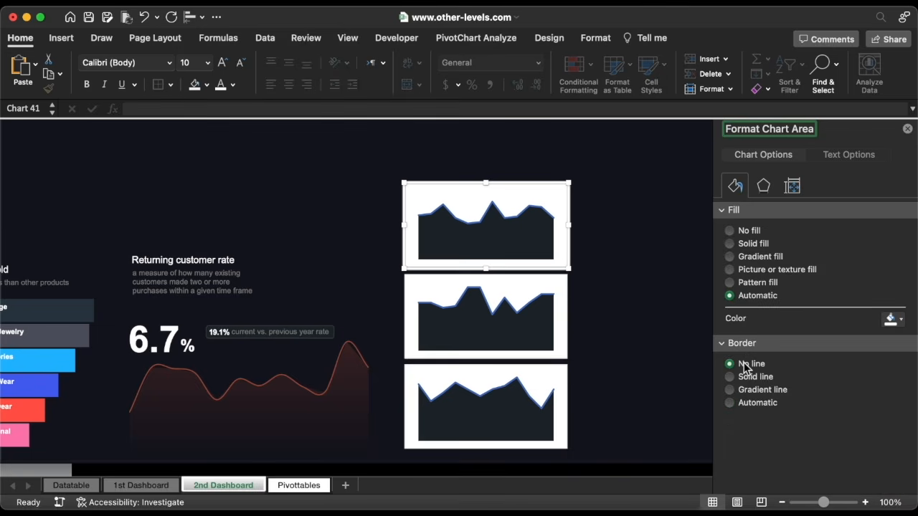
{"action": "left_click", "coordinate": [749, 231]}
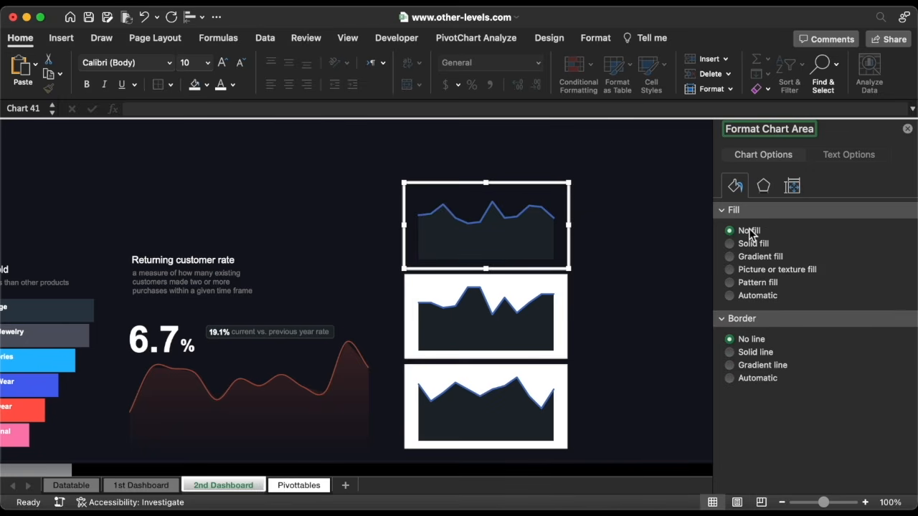
Make the chart line thinner, white, without an arrowhead, and smoothed
{"action": "left_click", "coordinate": [529, 210]}
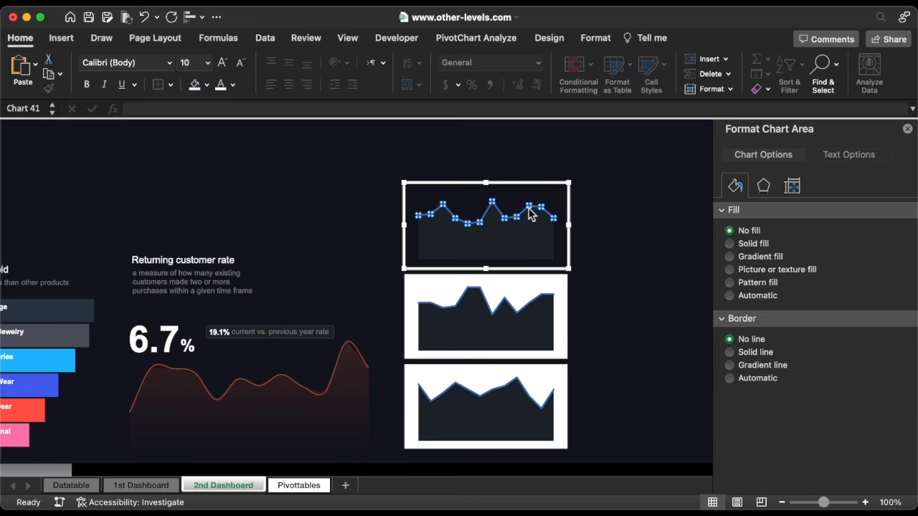
{"action": "left_click", "coordinate": [902, 342]}
{"action": "left_click", "coordinate": [901, 342]}
{"action": "left_click", "coordinate": [902, 342]}
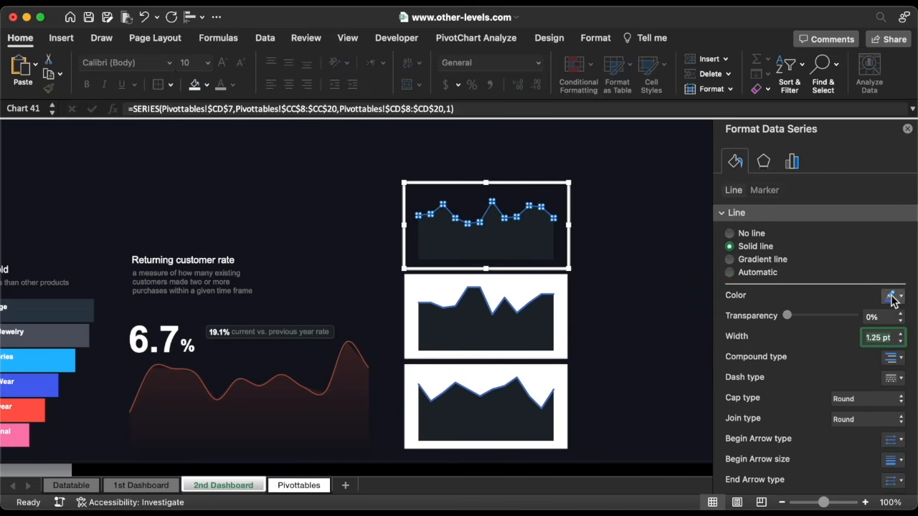
{"action": "left_click", "coordinate": [893, 297]}
{"action": "left_click", "coordinate": [795, 333]}
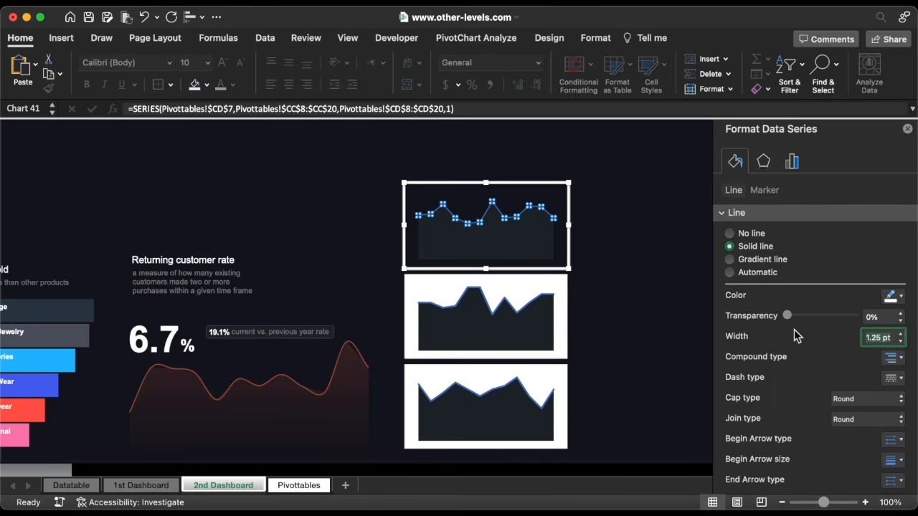
{"action": "scroll", "coordinate": [818, 373], "scroll_direction": "down", "scroll_amount": 2}
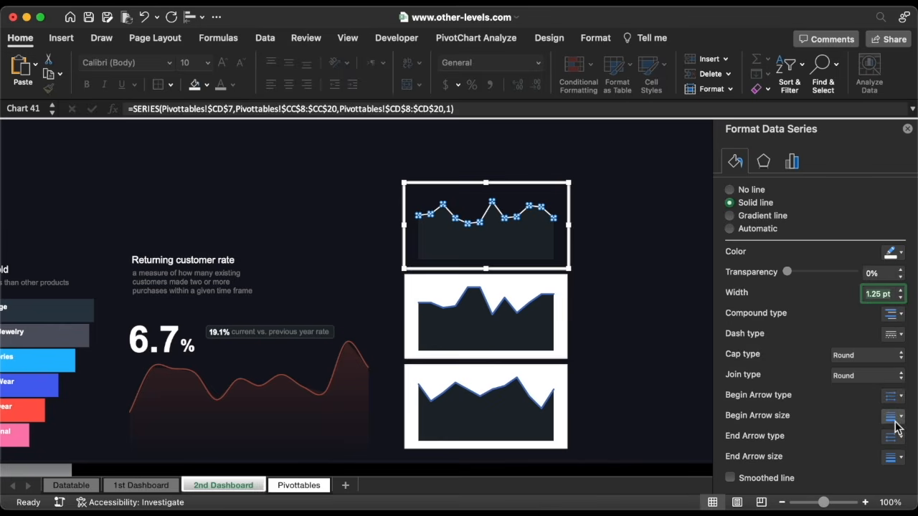
{"action": "left_click", "coordinate": [900, 457]}
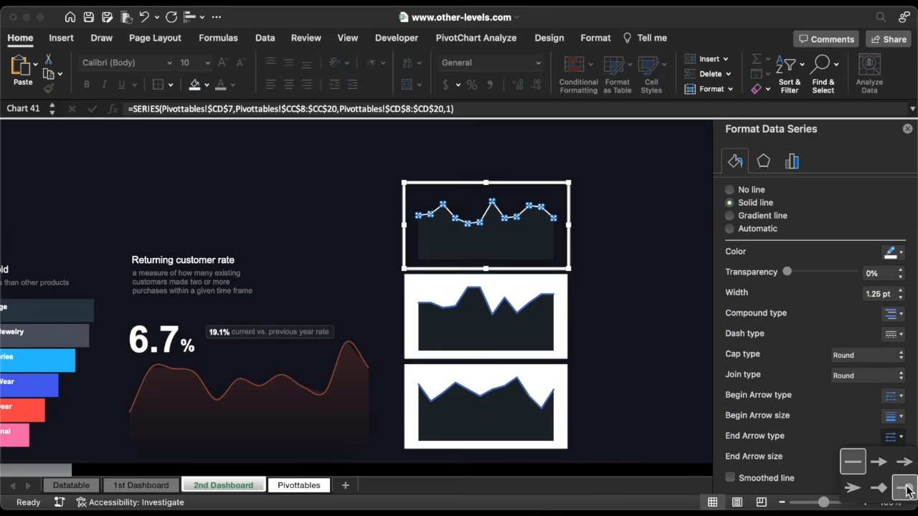
{"action": "left_click", "coordinate": [902, 464]}
{"action": "left_click", "coordinate": [892, 456]}
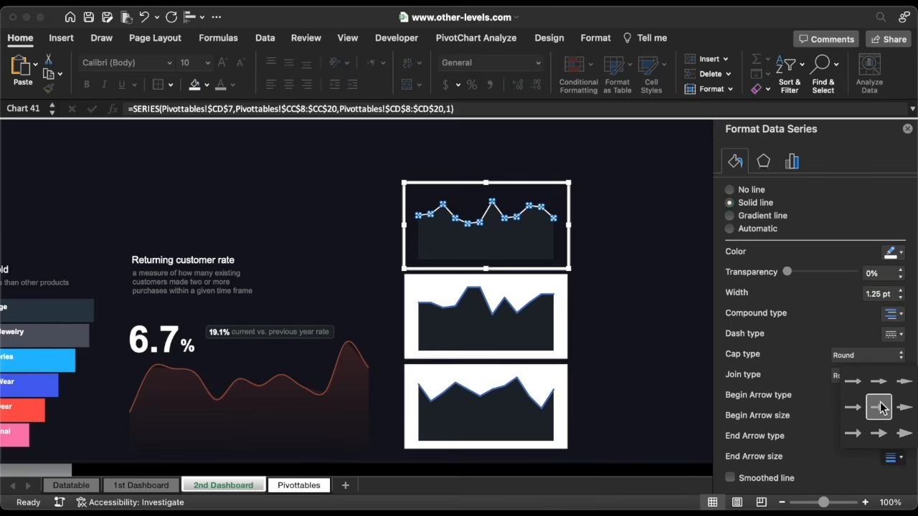
{"action": "left_click", "coordinate": [880, 406]}
{"action": "left_click", "coordinate": [750, 480]}
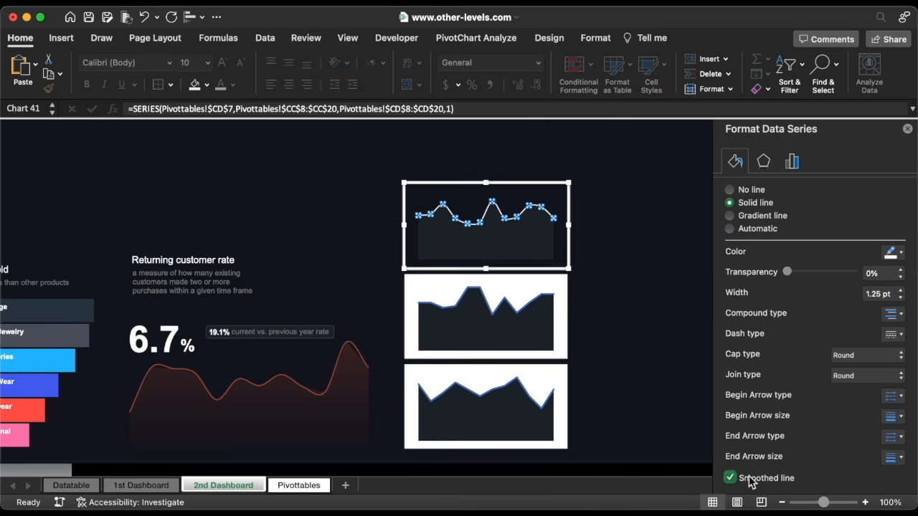
Fill the area series with a white gradient that fades out, left stop 70% transparent
{"action": "left_click", "coordinate": [538, 258]}
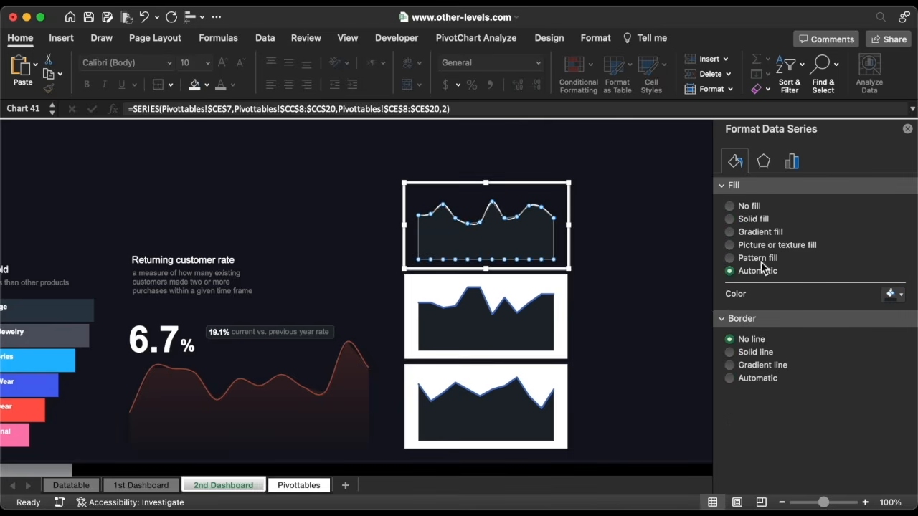
{"action": "left_click", "coordinate": [758, 235]}
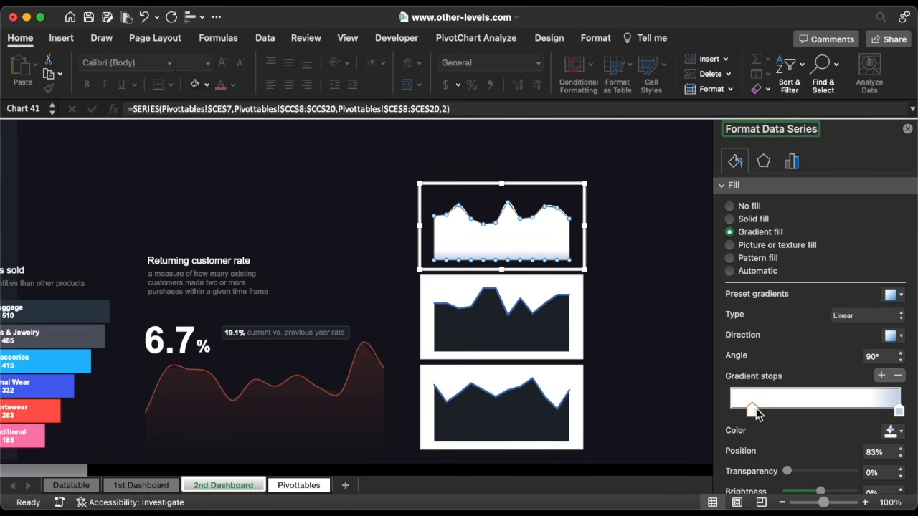
{"action": "left_click_drag", "start_coordinate": [757, 412], "coordinate": [725, 412]}
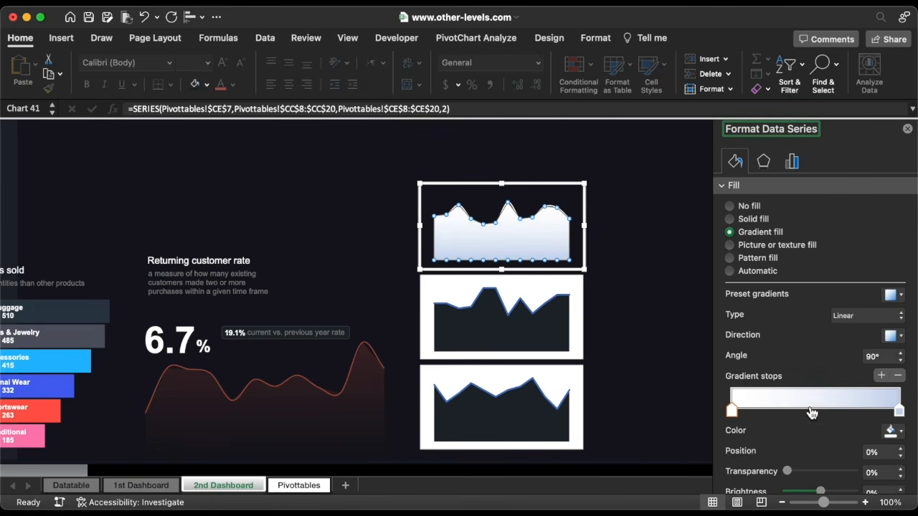
{"action": "left_click", "coordinate": [898, 409]}
{"action": "left_click", "coordinate": [891, 431]}
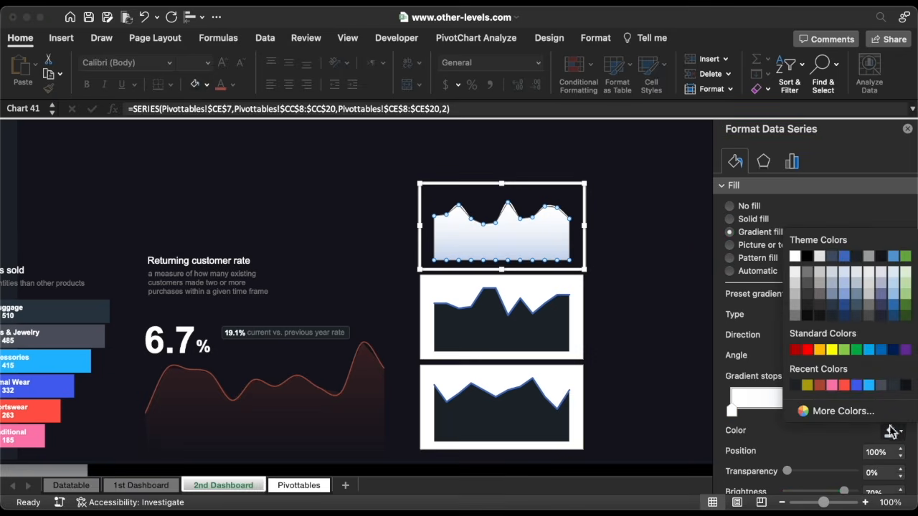
{"action": "left_click", "coordinate": [795, 257]}
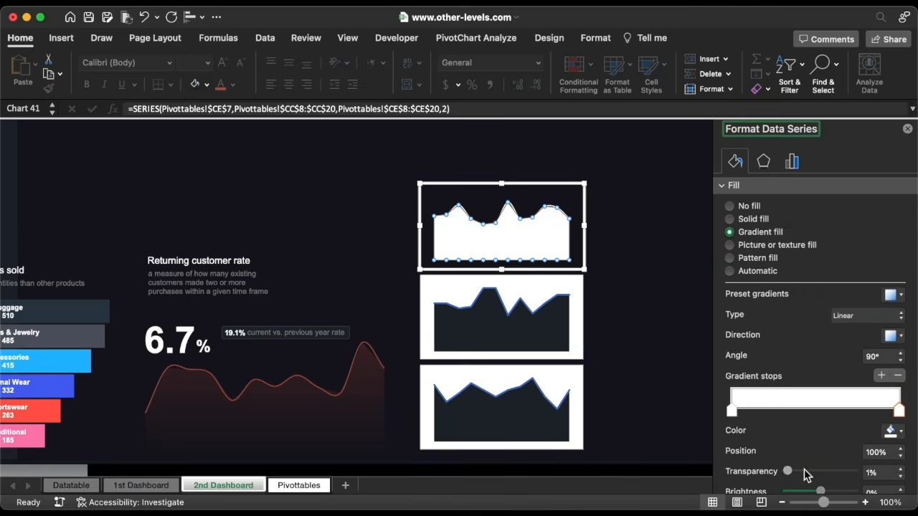
{"action": "left_click_drag", "start_coordinate": [804, 474], "coordinate": [859, 471]}
{"action": "left_click", "coordinate": [732, 412]}
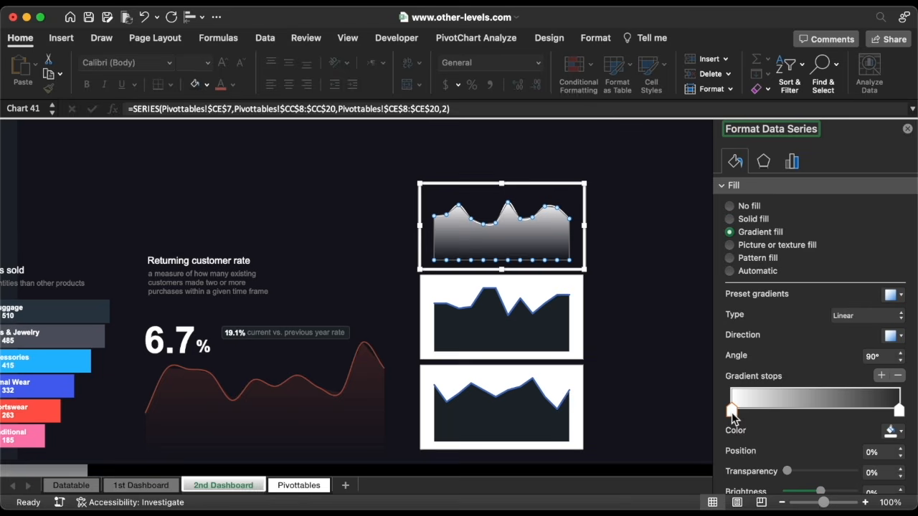
{"action": "left_click", "coordinate": [901, 470]}
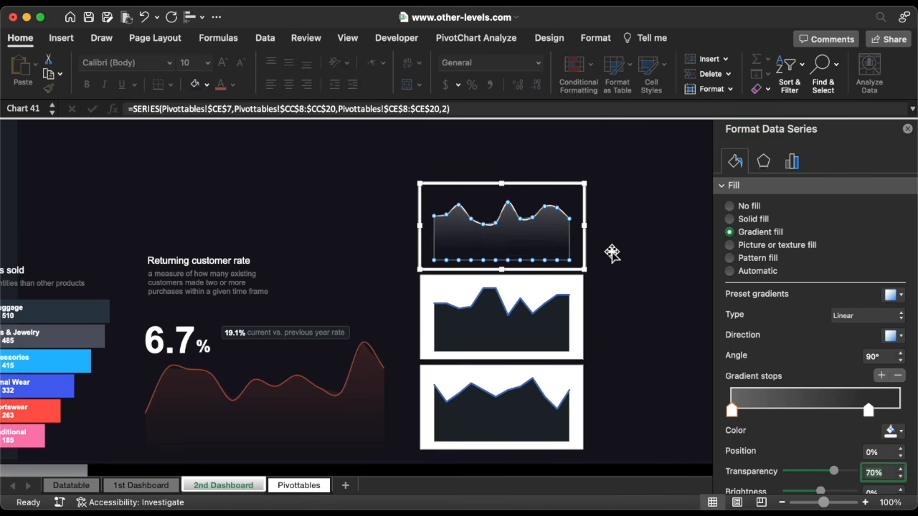
{"action": "left_click", "coordinate": [588, 246]}
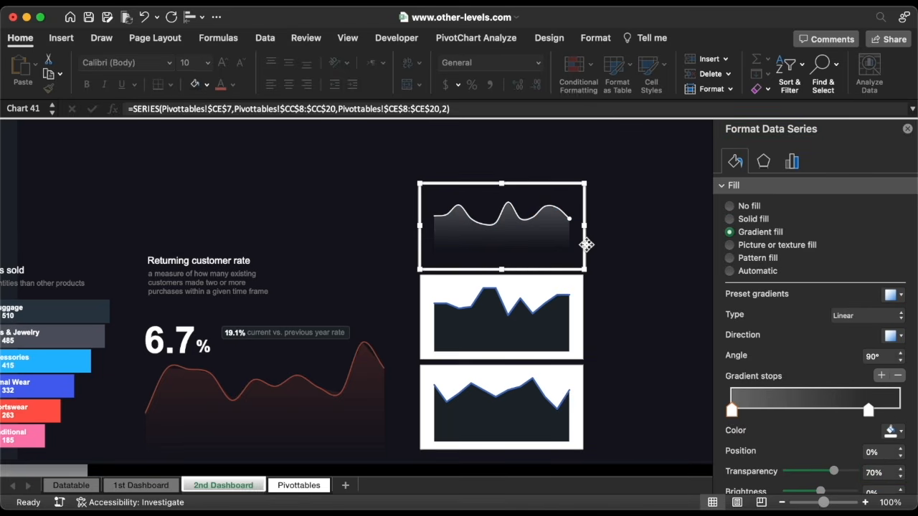
Resize the top mini chart to 1" high by 2" wide and save it as a chart template
{"action": "left_click", "coordinate": [596, 38]}
{"action": "left_click", "coordinate": [719, 69]}
{"action": "left_click", "coordinate": [719, 69]}
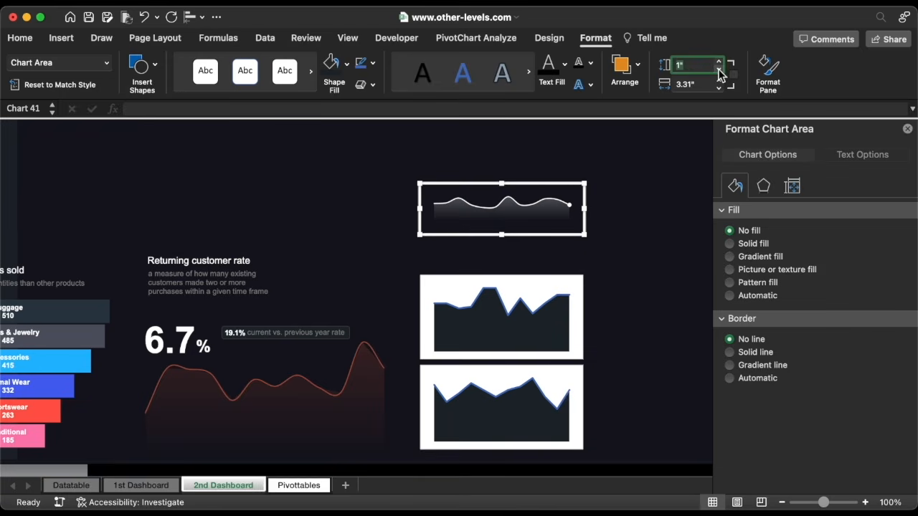
{"action": "left_click", "coordinate": [719, 87]}
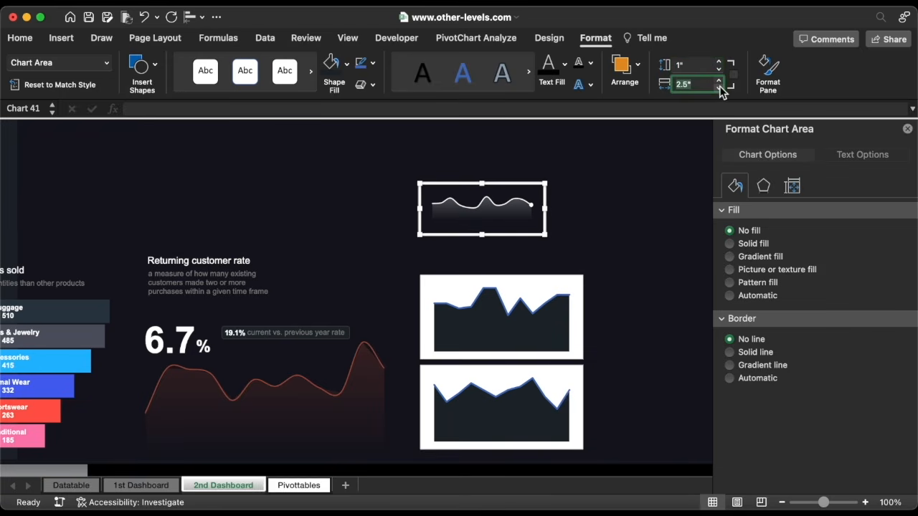
{"action": "left_click", "coordinate": [720, 88]}
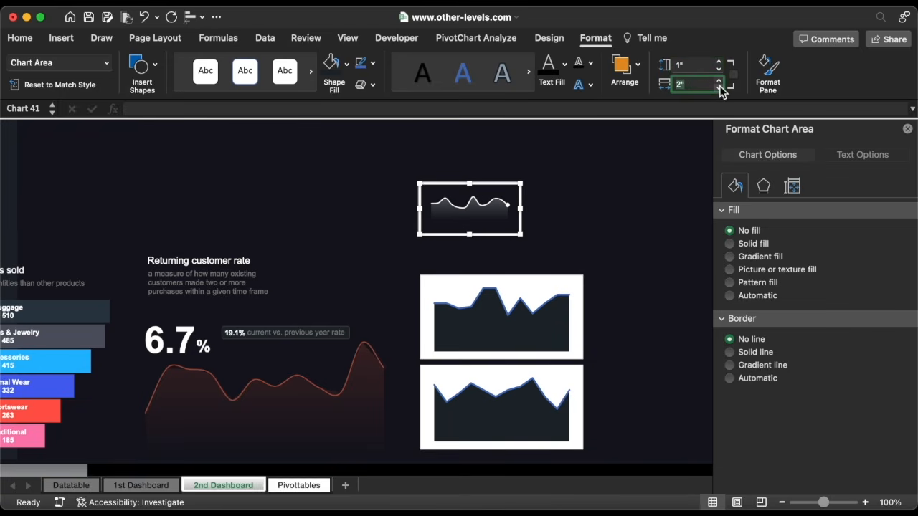
{"action": "right_click", "coordinate": [522, 220]}
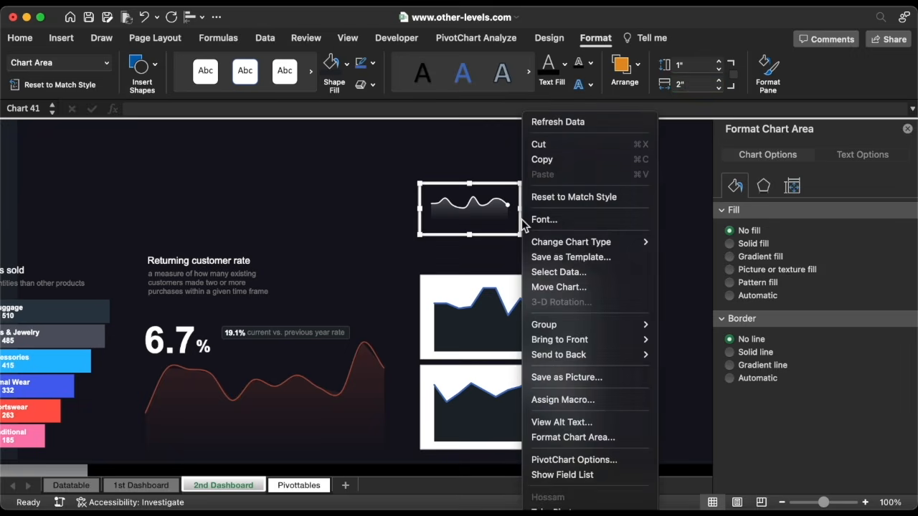
{"action": "left_click", "coordinate": [558, 258]}
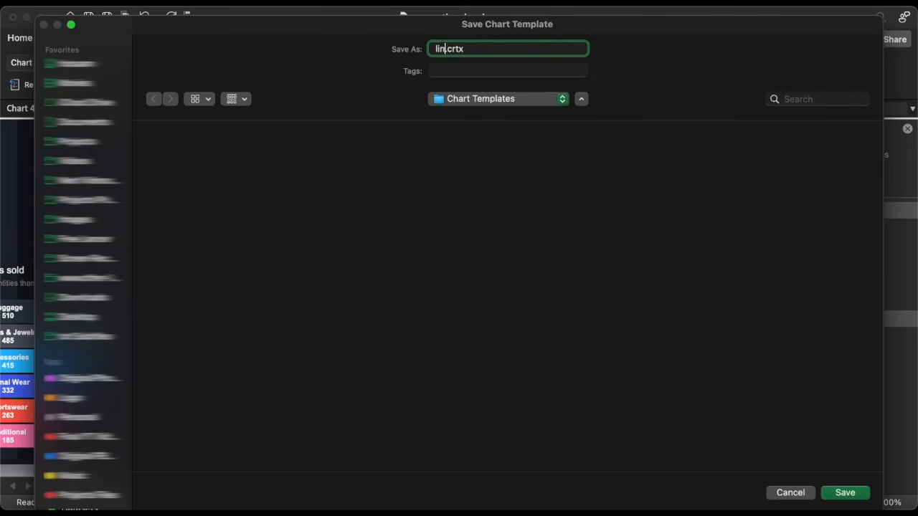
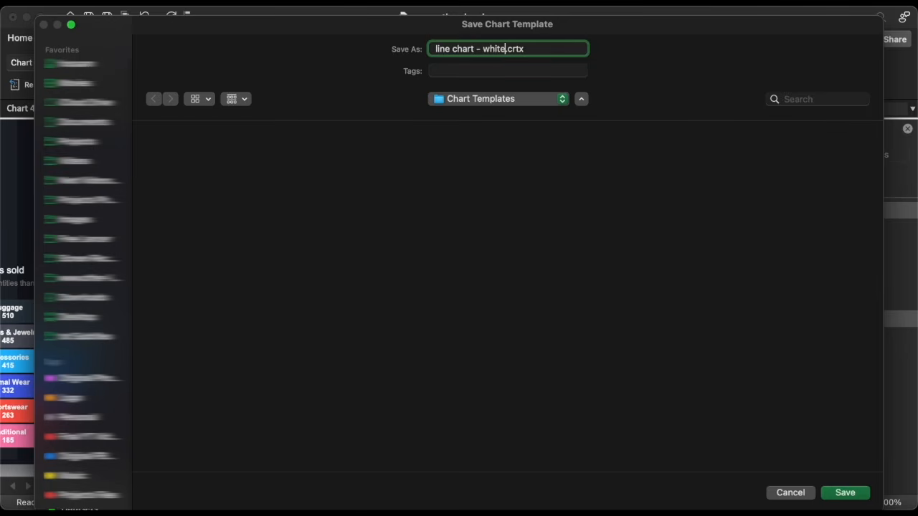
Save the chart as template 'line chart - white', apply it to the upper area chart, and size it 1" × 2"
{"action": "left_click", "coordinate": [857, 493]}
{"action": "left_click", "coordinate": [581, 293]}
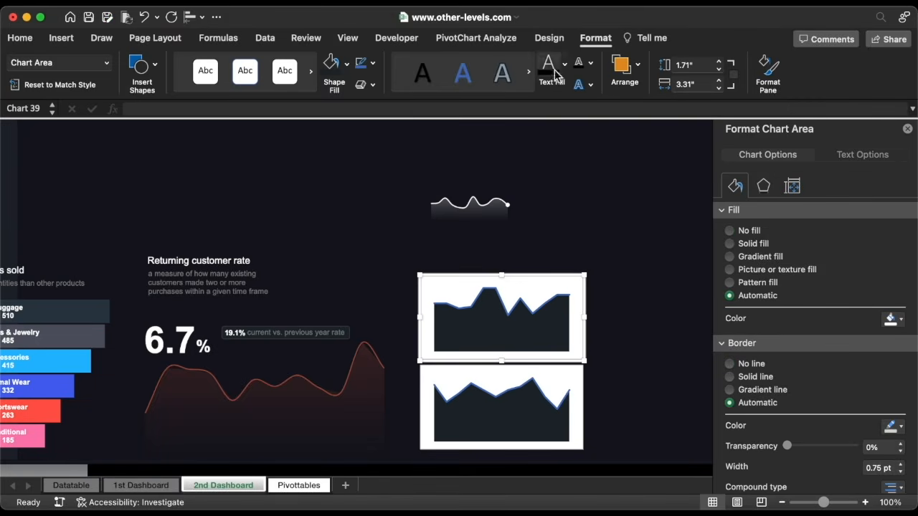
{"action": "left_click", "coordinate": [550, 37]}
{"action": "left_click", "coordinate": [817, 71]}
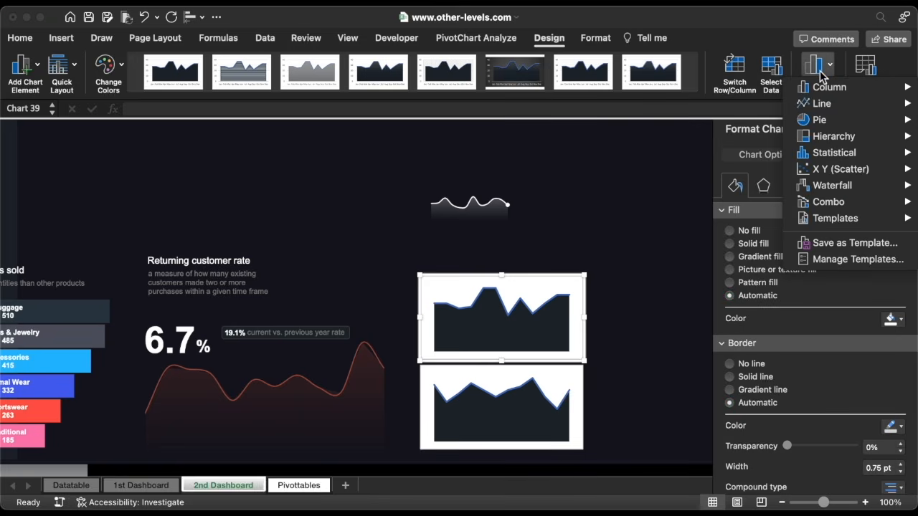
{"action": "mouse_move", "coordinate": [835, 227]}
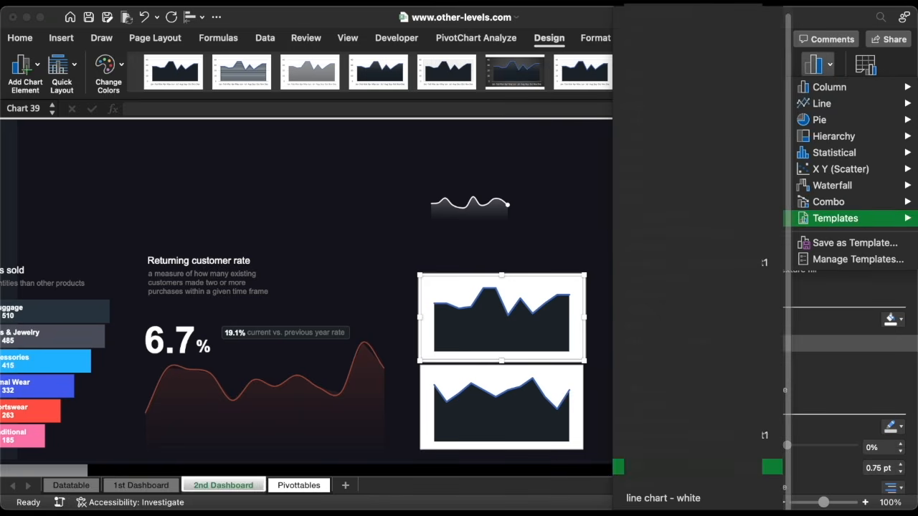
{"action": "left_click", "coordinate": [689, 502]}
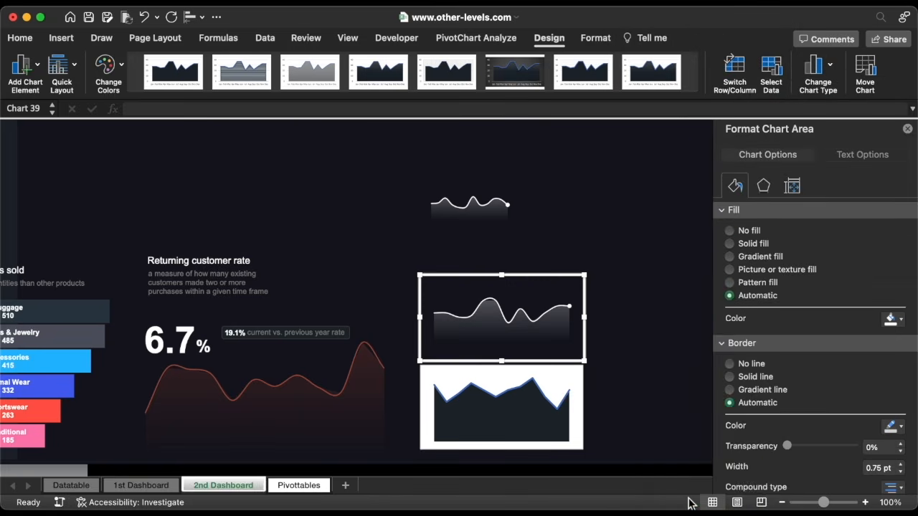
{"action": "left_click", "coordinate": [595, 38]}
{"action": "left_click", "coordinate": [719, 69]}
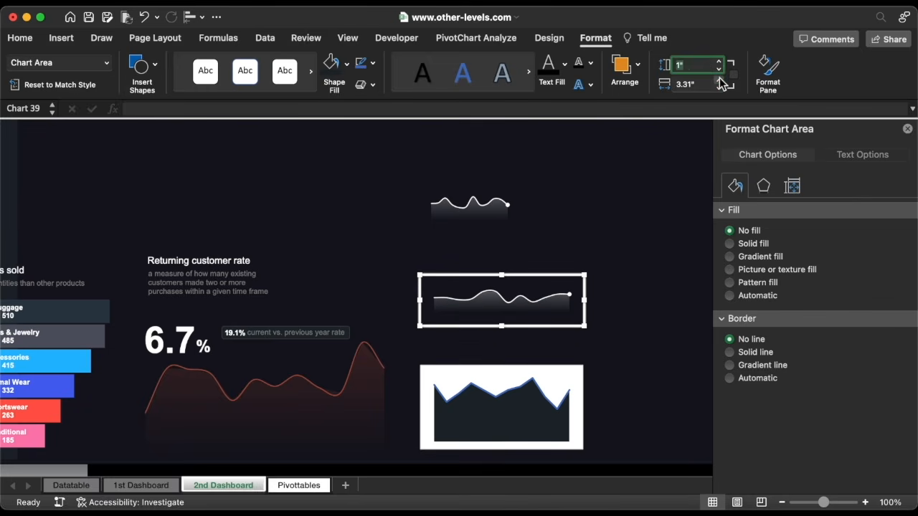
{"action": "left_click", "coordinate": [720, 87]}
{"action": "left_click", "coordinate": [720, 88]}
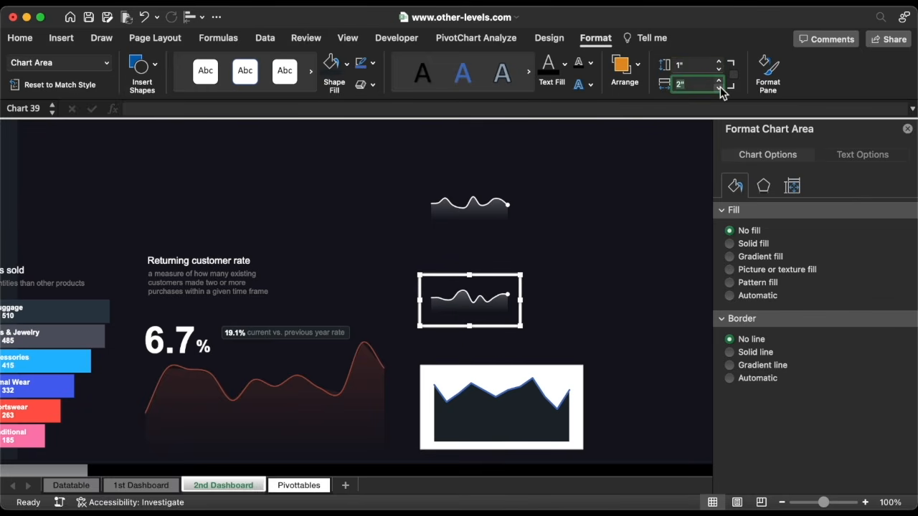
Apply the 'line chart - white' template to the bottom area chart and size it 1" × 2"
{"action": "left_click", "coordinate": [552, 372]}
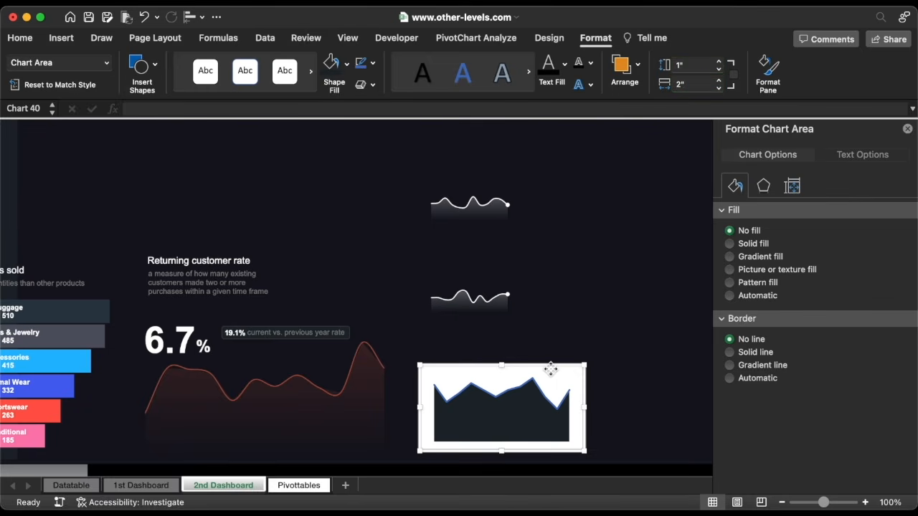
{"action": "left_click", "coordinate": [549, 43]}
{"action": "left_click", "coordinate": [817, 66]}
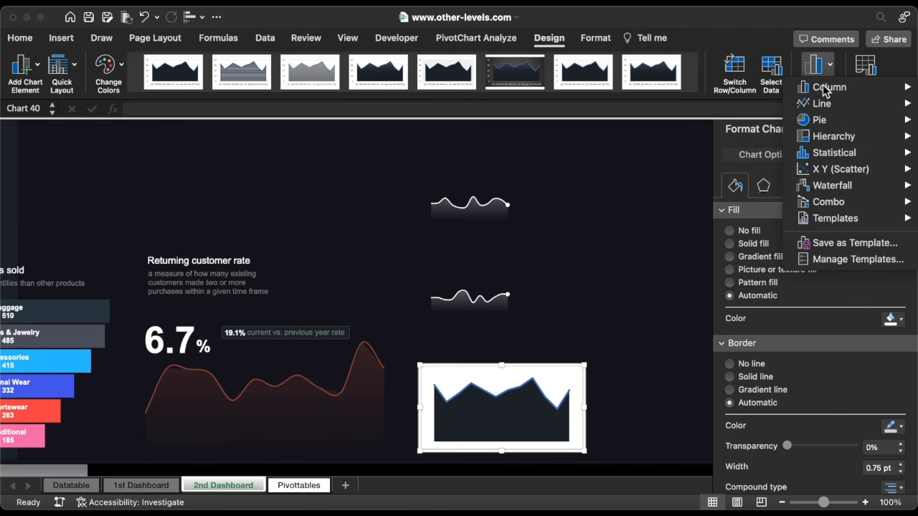
{"action": "mouse_move", "coordinate": [863, 224]}
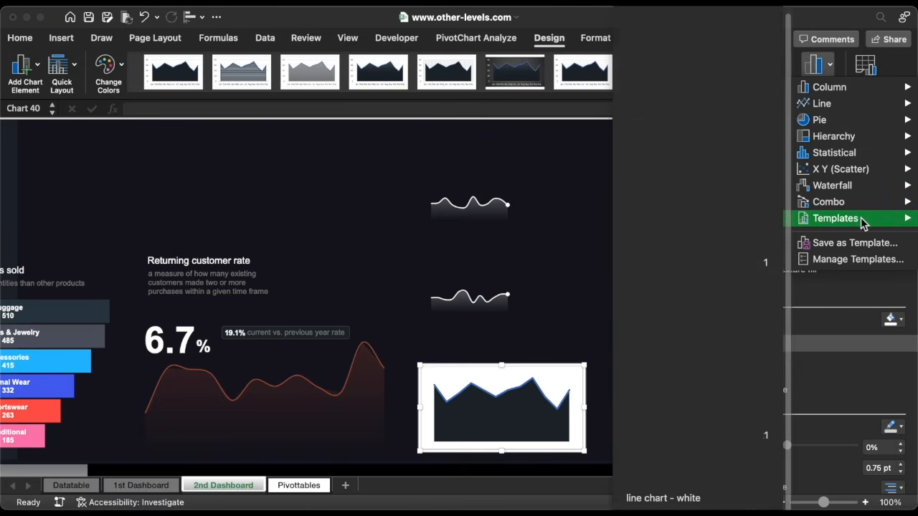
{"action": "left_click", "coordinate": [715, 495]}
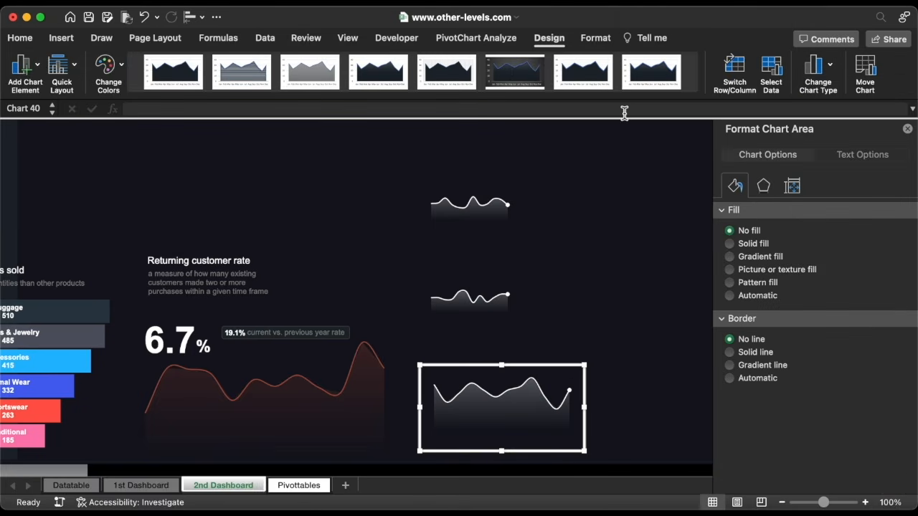
{"action": "left_click", "coordinate": [601, 37]}
{"action": "left_click", "coordinate": [718, 69]}
{"action": "left_click", "coordinate": [718, 87]}
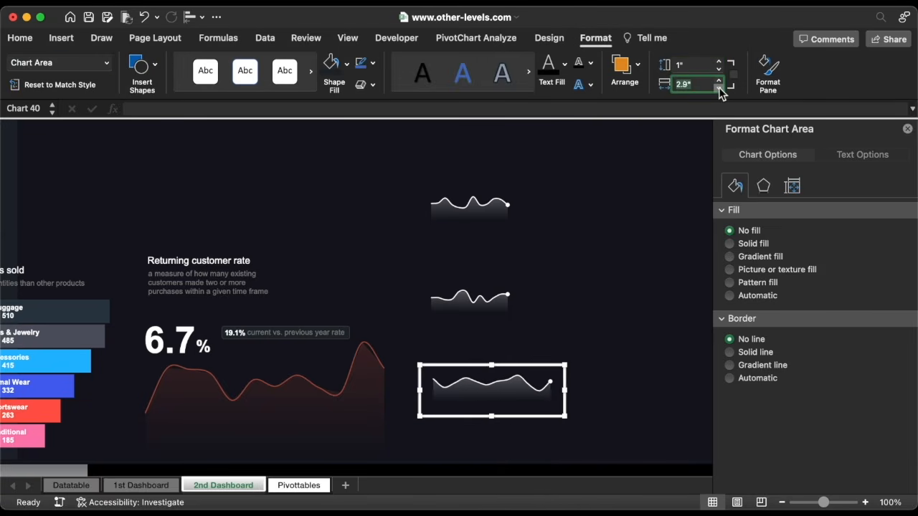
{"action": "left_click", "coordinate": [719, 87]}
{"action": "left_click", "coordinate": [718, 86]}
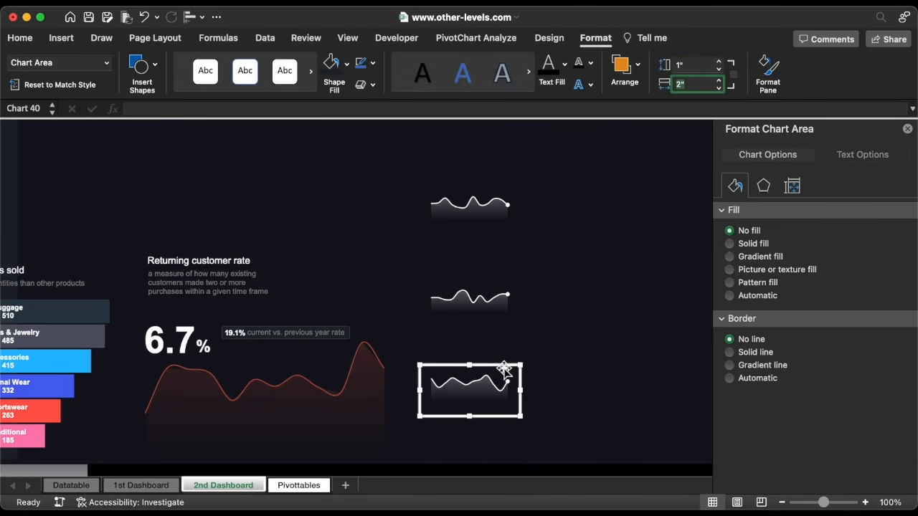
Stack the three small sparkline charts in one column
{"action": "left_click_drag", "start_coordinate": [504, 368], "coordinate": [507, 416]}
{"action": "left_click", "coordinate": [498, 291]}
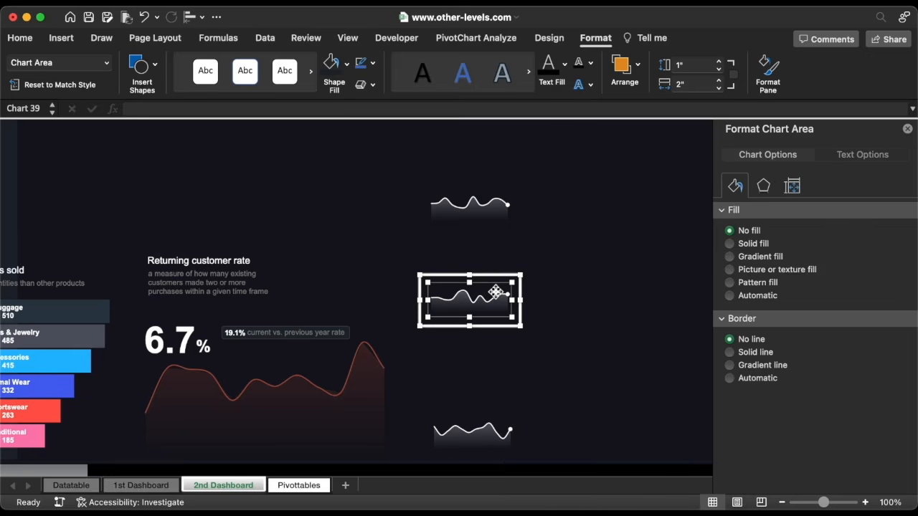
{"action": "left_click_drag", "start_coordinate": [498, 279], "coordinate": [500, 352]}
{"action": "left_click", "coordinate": [495, 205]}
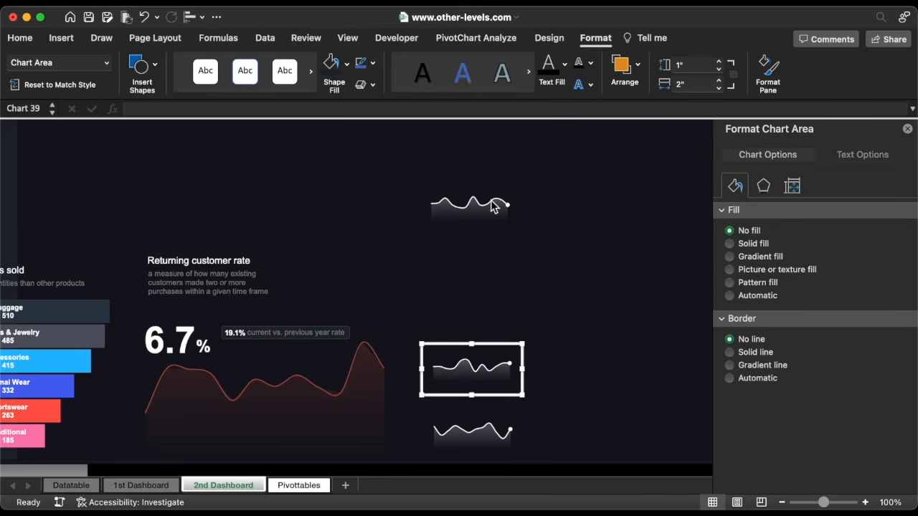
{"action": "left_click_drag", "start_coordinate": [494, 195], "coordinate": [494, 308]}
{"action": "left_click", "coordinate": [401, 307]}
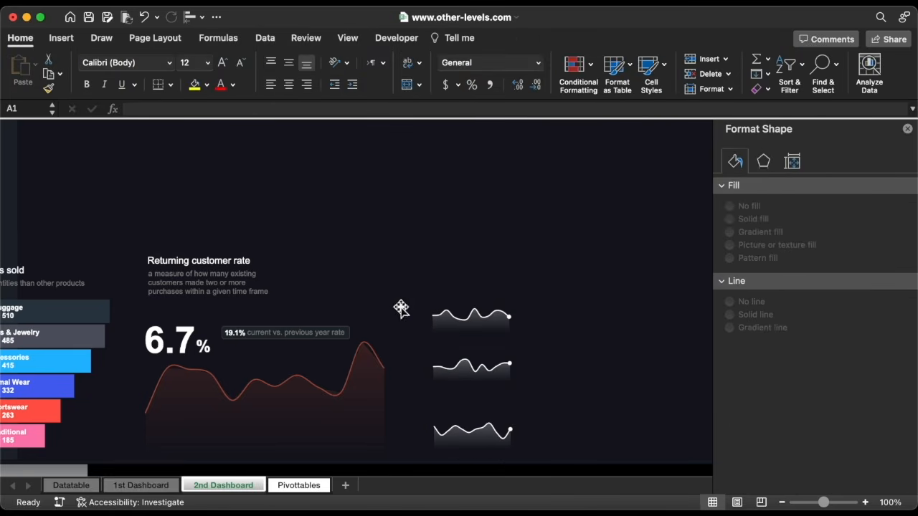
Duplicate the title and description text boxes and place them beside the sparklines for relabelling
{"action": "left_click", "coordinate": [221, 262]}
{"action": "left_click", "coordinate": [222, 281], "text": "shift"}
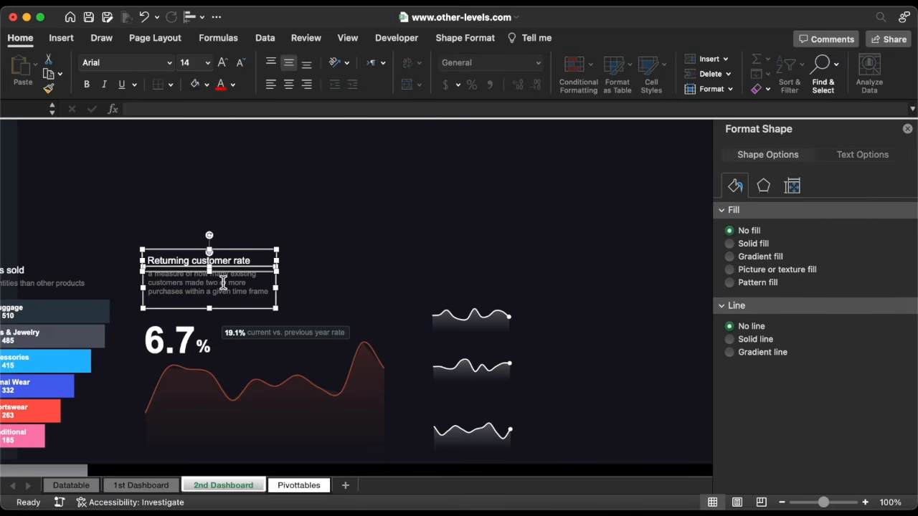
{"action": "key", "text": "super+c"}
{"action": "key", "text": "super+v"}
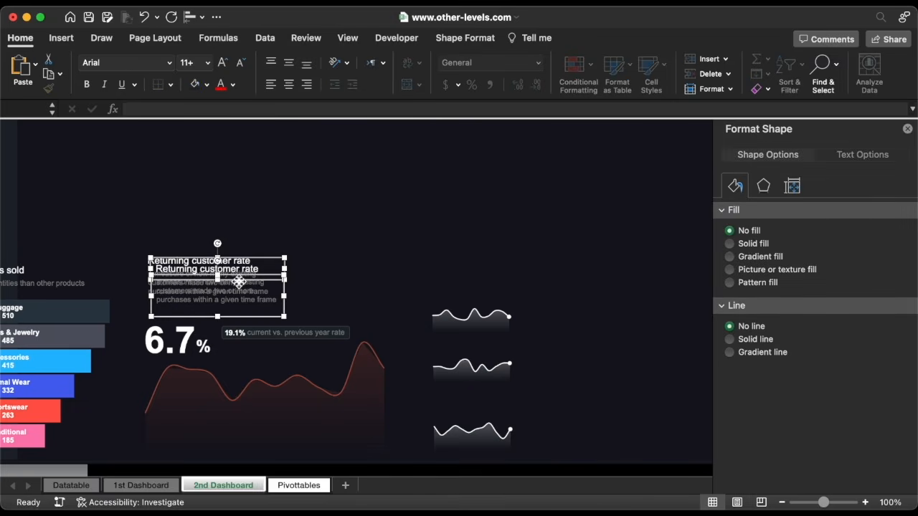
{"action": "left_click_drag", "start_coordinate": [239, 282], "coordinate": [633, 313]}
{"action": "left_click", "coordinate": [908, 129]}
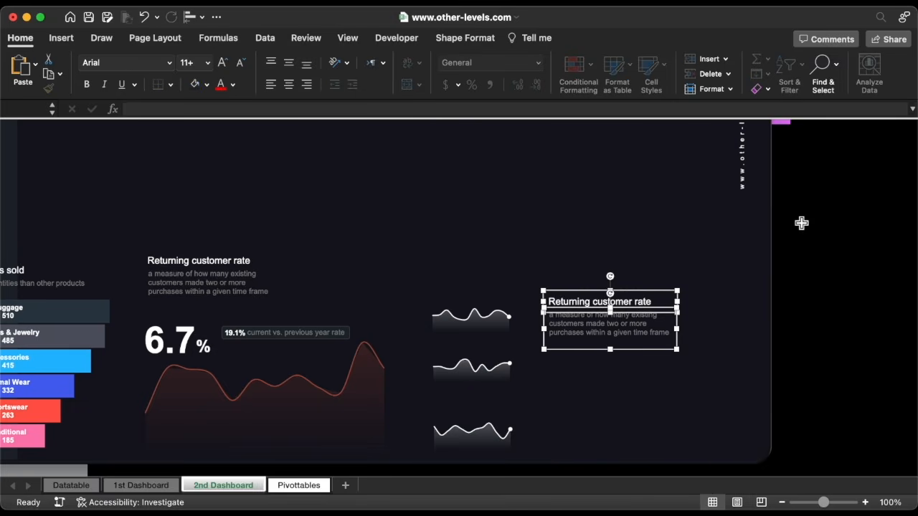
{"action": "left_click_drag", "start_coordinate": [725, 327], "coordinate": [738, 323]}
{"action": "double_click", "coordinate": [609, 302]}
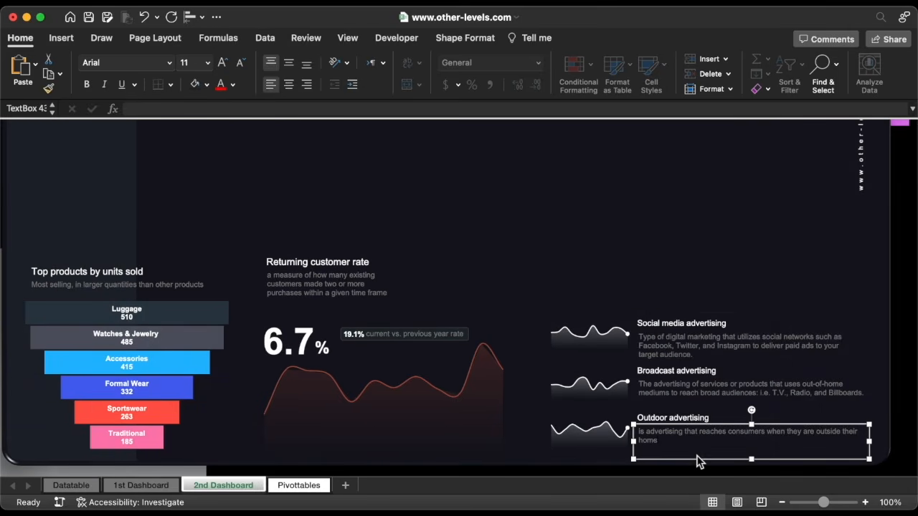
Nudge the three sparklines slightly left and go to the Pivottables sheet
{"action": "left_click", "coordinate": [602, 333]}
{"action": "left_click", "coordinate": [606, 383], "text": "shift"}
{"action": "left_click", "coordinate": [601, 437], "text": "shift"}
{"action": "key", "text": "Left"}
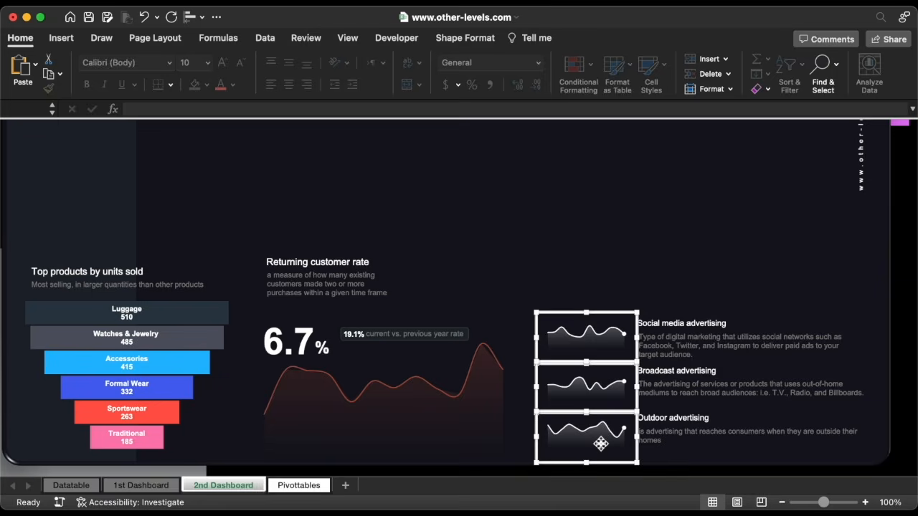
{"action": "key", "text": "Escape"}
{"action": "left_click", "coordinate": [294, 487]}
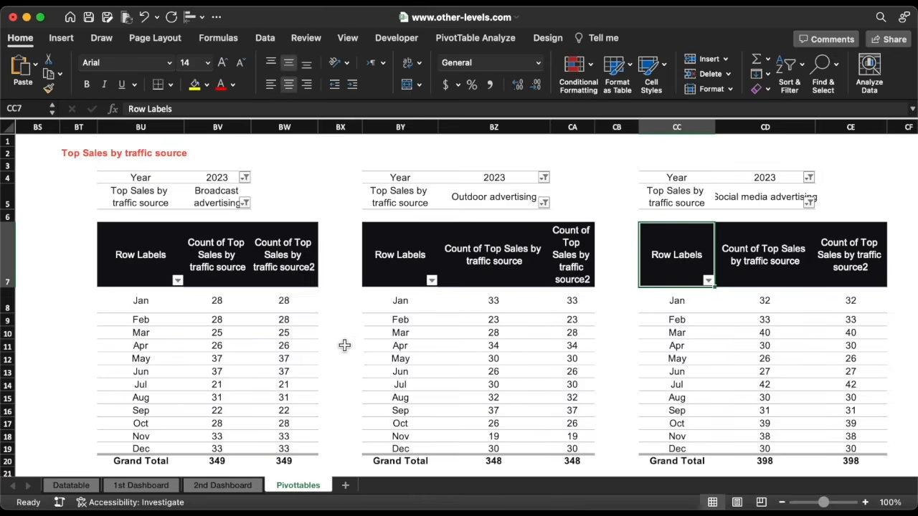
Put a GETPIVOTDATA formula in BW23 showing the first pivot's Grand Total, 349
{"action": "scroll", "coordinate": [344, 344], "scroll_direction": "down", "scroll_amount": 3}
{"action": "left_click", "coordinate": [289, 396]}
{"action": "type", "text": "="}
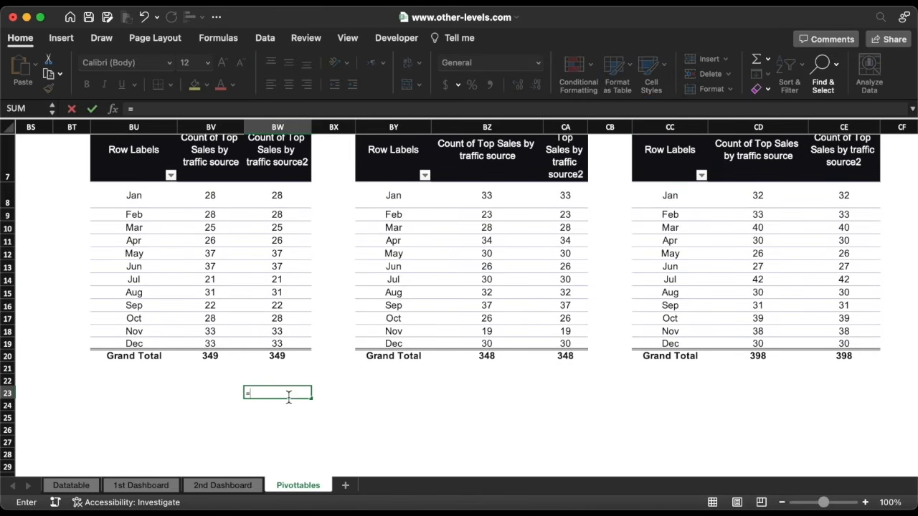
{"action": "left_click", "coordinate": [280, 356]}
{"action": "key", "text": "Return"}
Style BW23 centred with an outside border in Arial 14
{"action": "left_click", "coordinate": [294, 395]}
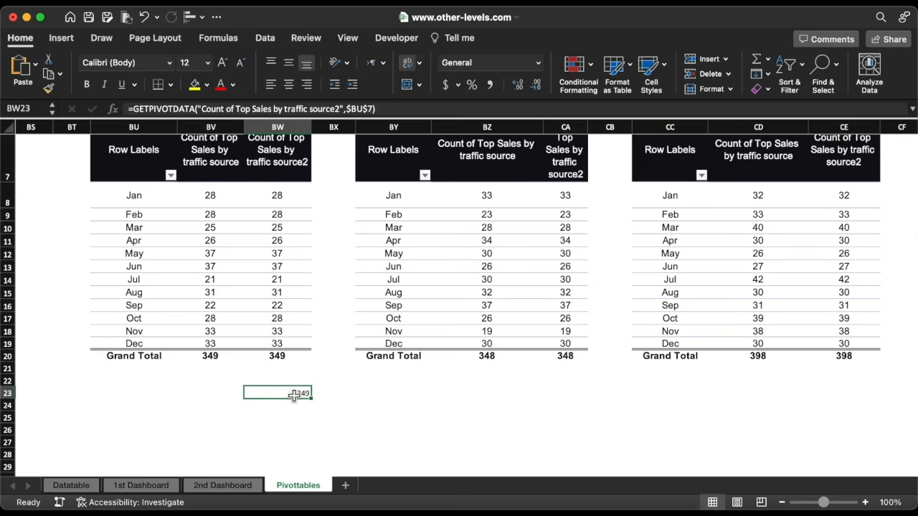
{"action": "left_click", "coordinate": [288, 86]}
{"action": "left_click", "coordinate": [233, 85]}
{"action": "left_click", "coordinate": [172, 148]}
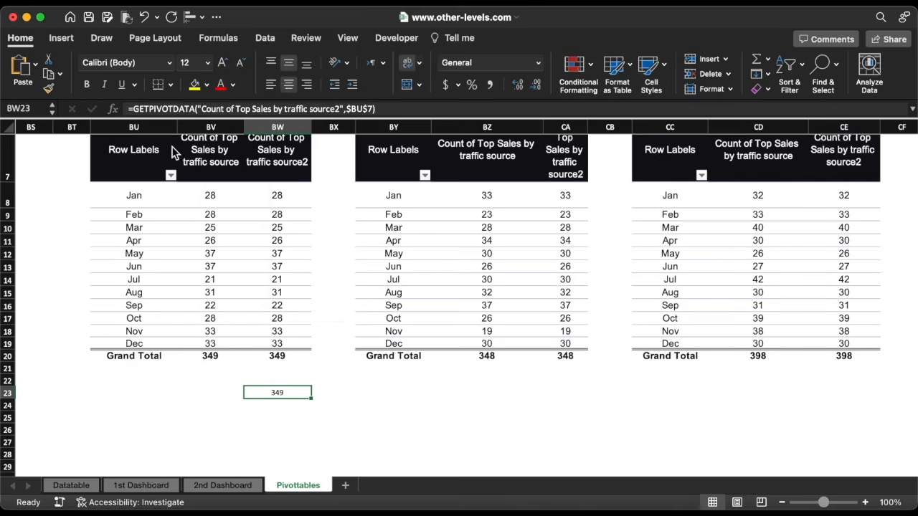
{"action": "left_click", "coordinate": [171, 85]}
{"action": "left_click", "coordinate": [201, 228]}
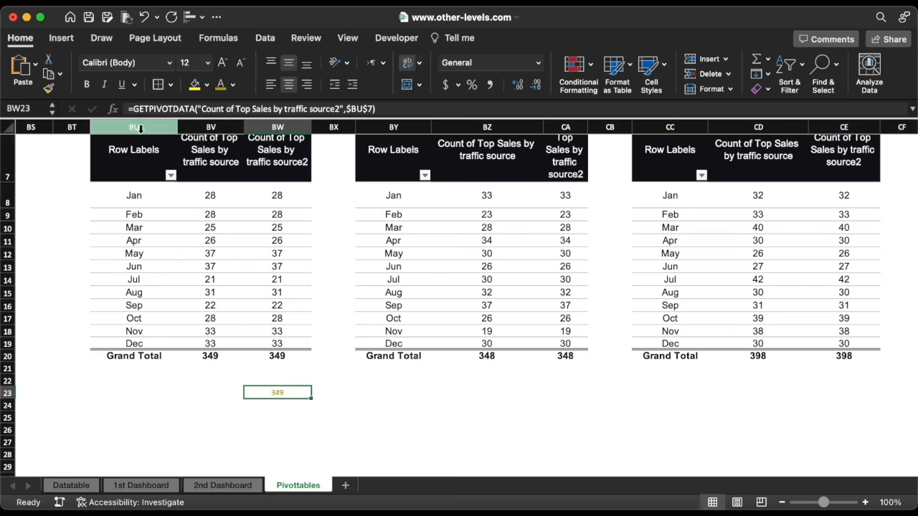
{"action": "left_click", "coordinate": [171, 62]}
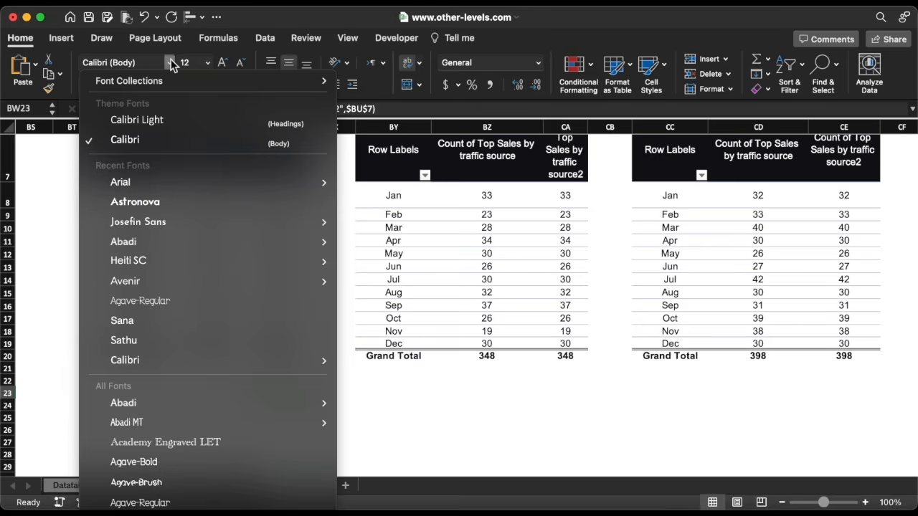
{"action": "left_click", "coordinate": [153, 181]}
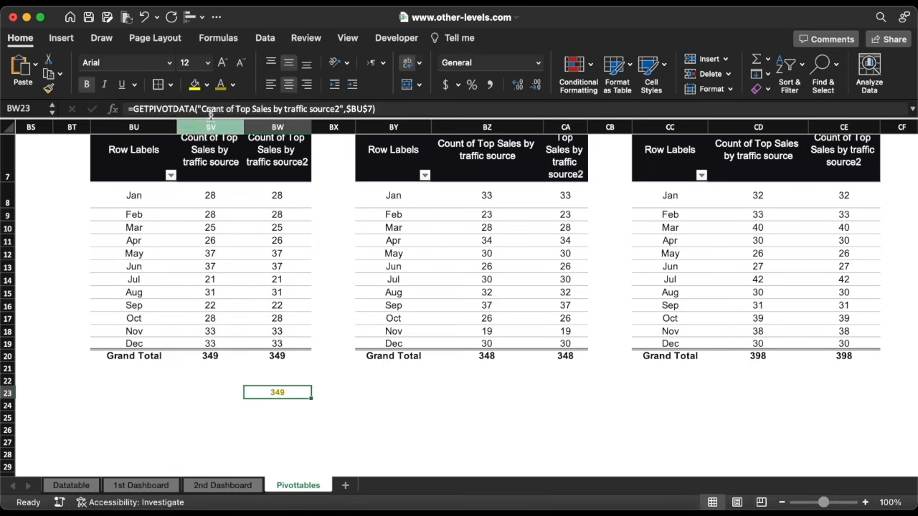
{"action": "left_click", "coordinate": [223, 63]}
Add GETPIVOTDATA Grand Totals 348 and 398 beneath the second and third pivots
{"action": "left_click", "coordinate": [565, 382]}
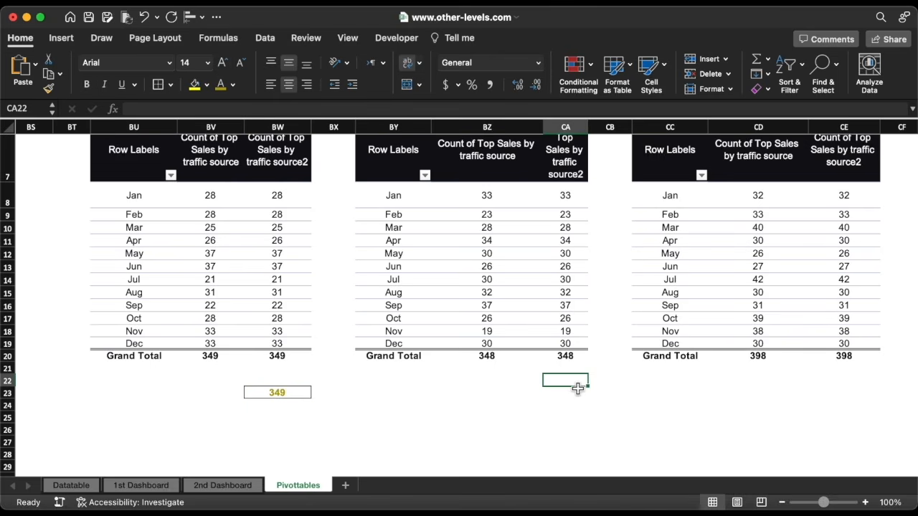
{"action": "type", "text": "="}
{"action": "left_click", "coordinate": [567, 357]}
{"action": "key", "text": "Return"}
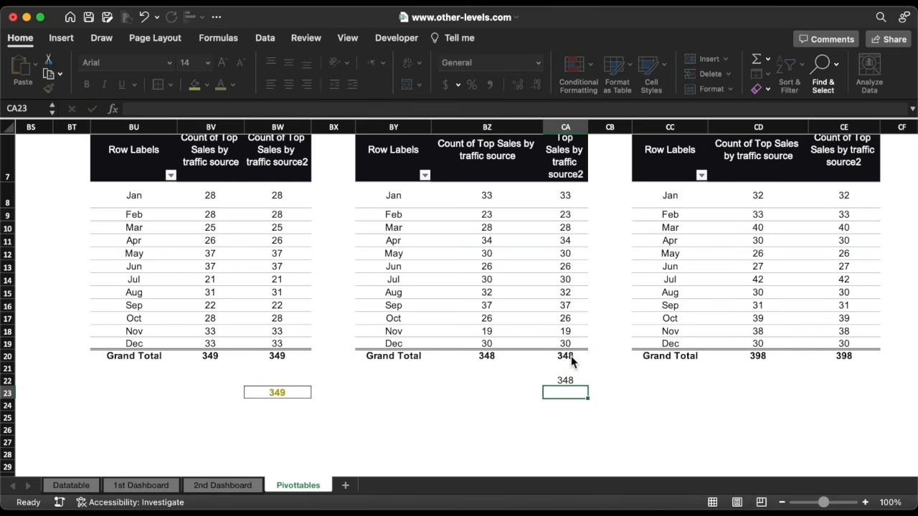
{"action": "left_click", "coordinate": [848, 384]}
{"action": "type", "text": "="}
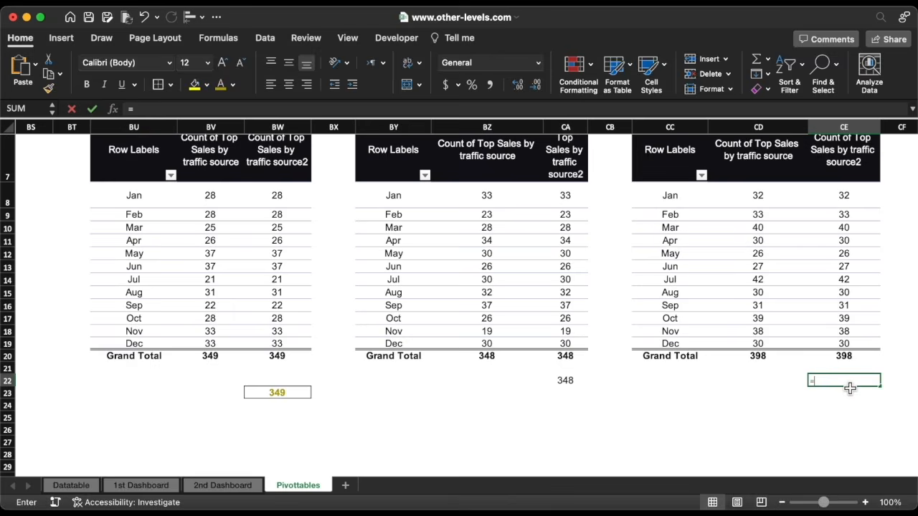
{"action": "left_click", "coordinate": [850, 357]}
{"action": "key", "text": "Return"}
Format Painter BW23's style onto the other row-23 totals, then return to 2nd Dashboard
{"action": "left_click", "coordinate": [277, 392]}
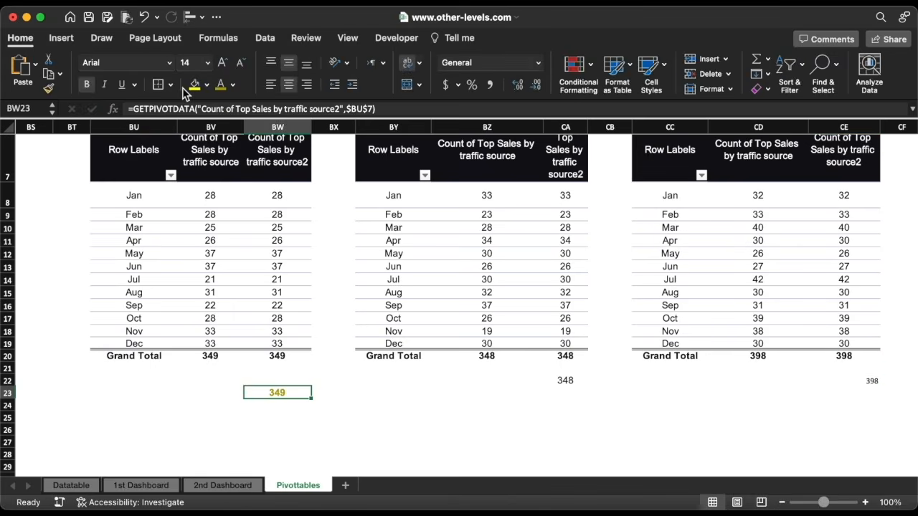
{"action": "left_click", "coordinate": [167, 85]}
{"action": "left_click", "coordinate": [49, 88]}
{"action": "mouse_move", "coordinate": [832, 382]}
{"action": "left_mouse_down"}
{"action": "mouse_move", "coordinate": [573, 382]}
{"action": "mouse_move", "coordinate": [588, 399]}
{"action": "left_mouse_up"}
{"action": "left_click", "coordinate": [504, 398]}
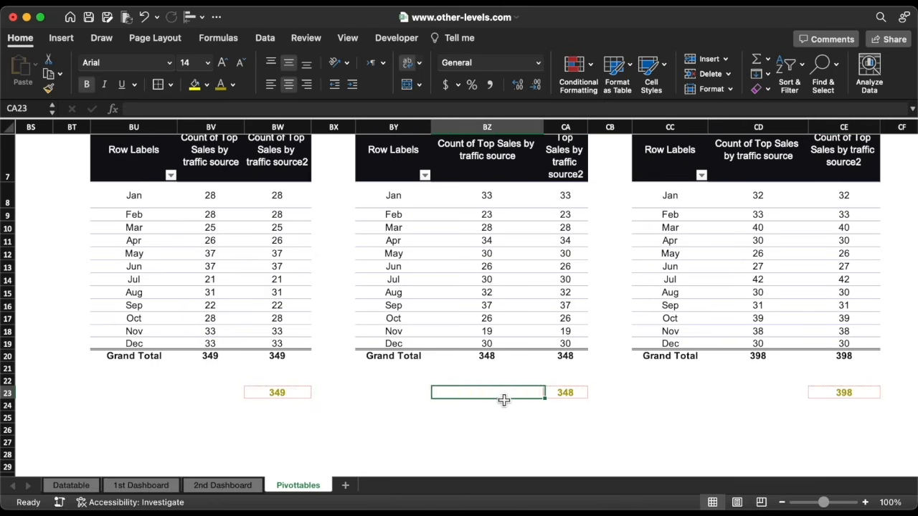
{"action": "left_click", "coordinate": [293, 395]}
{"action": "left_click", "coordinate": [223, 486]}
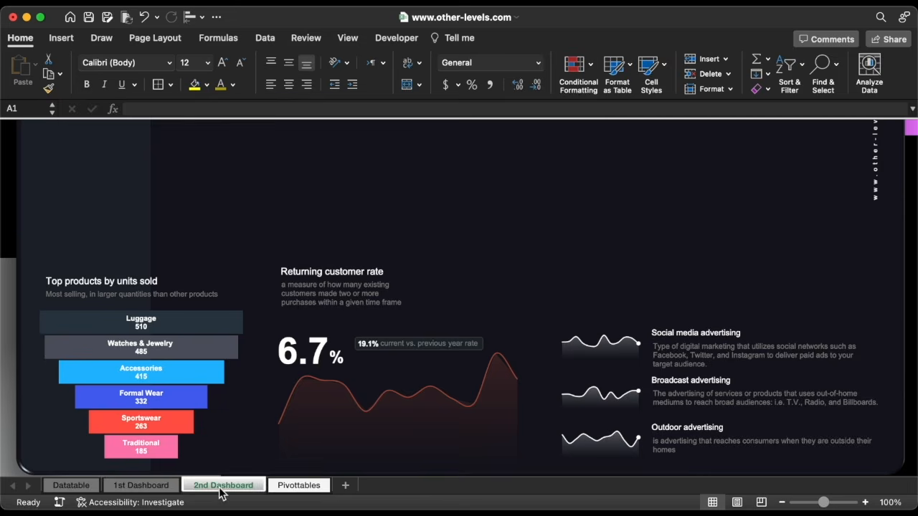
Duplicate a text box above the Social media sparkline and link it to =Pivottables!CE23 (398)
{"action": "left_click", "coordinate": [693, 327]}
{"action": "key", "text": "super+c"}
{"action": "key", "text": "super+v"}
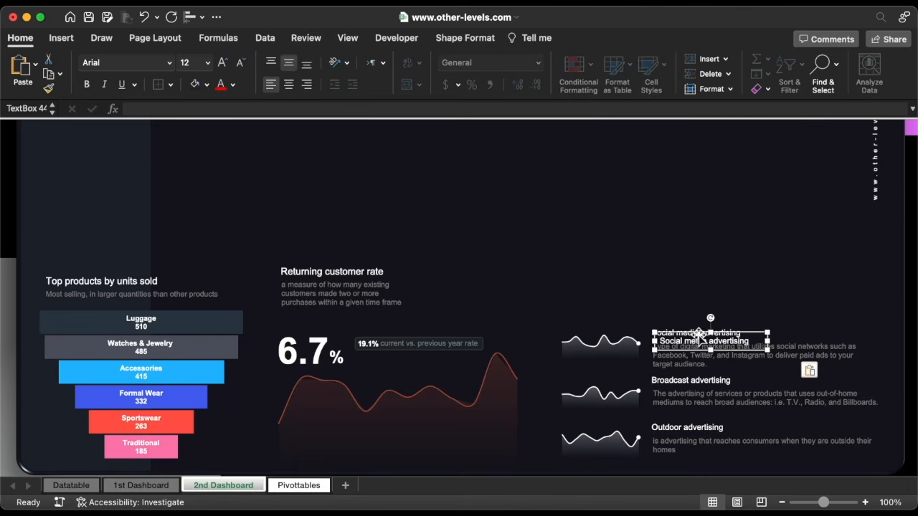
{"action": "left_click_drag", "start_coordinate": [698, 332], "coordinate": [597, 303]}
{"action": "triple_click", "coordinate": [596, 311]}
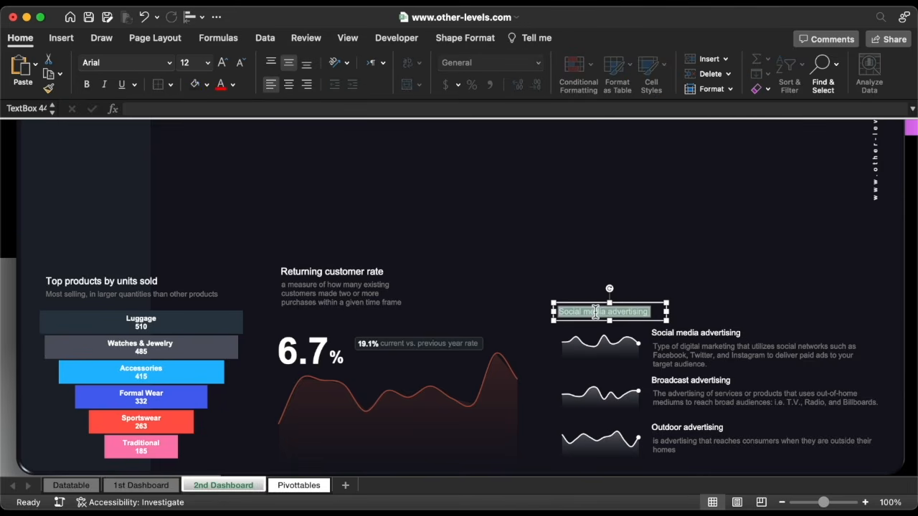
{"action": "key", "text": "BackSpace"}
{"action": "left_click", "coordinate": [431, 109]}
{"action": "type", "text": "="}
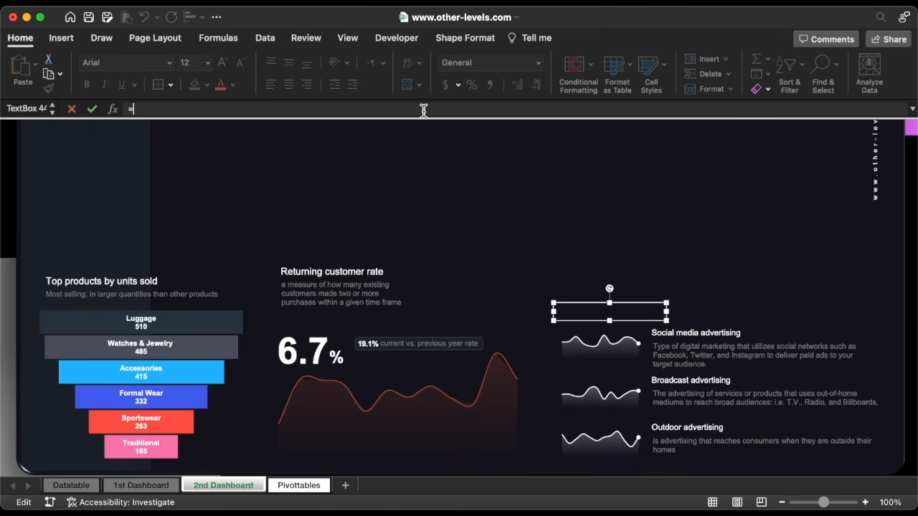
{"action": "left_click", "coordinate": [304, 485]}
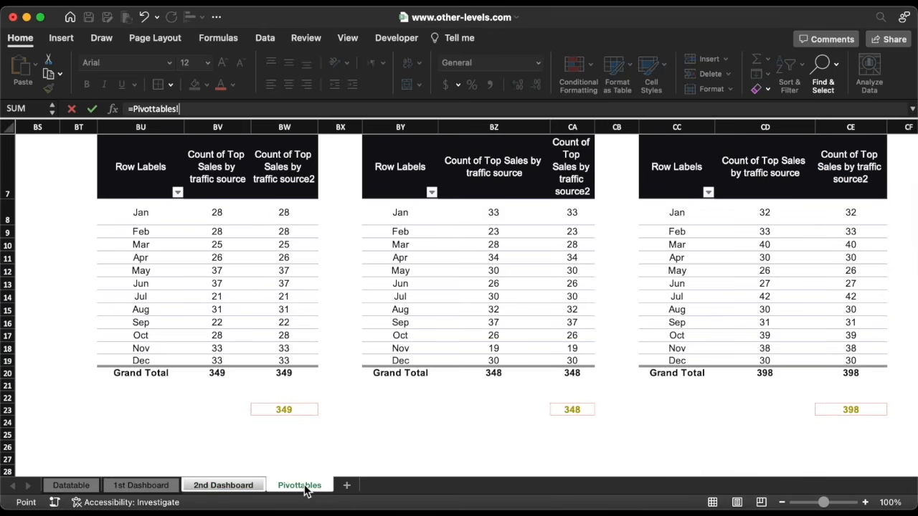
{"action": "scroll", "coordinate": [347, 430], "scroll_direction": "up", "scroll_amount": 2}
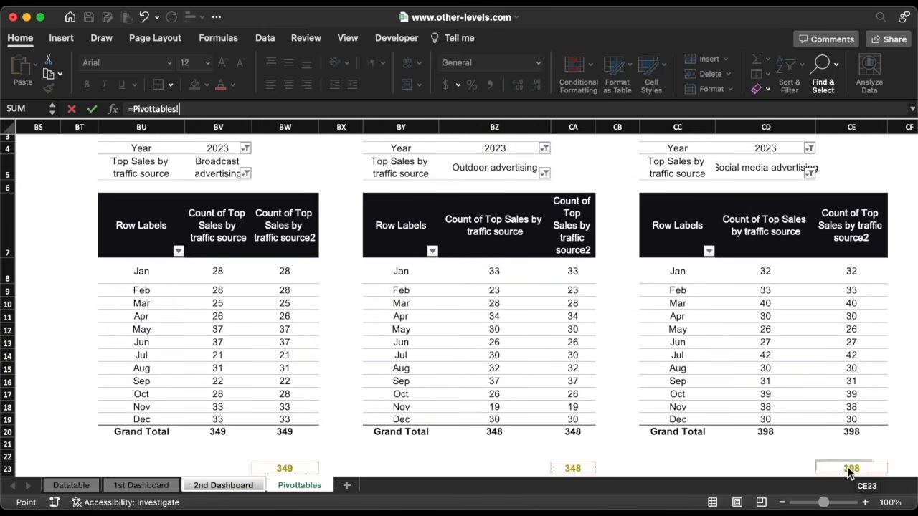
{"action": "left_click", "coordinate": [851, 467]}
{"action": "key", "text": "Return"}
{"action": "left_click_drag", "start_coordinate": [667, 312], "coordinate": [596, 434]}
Relink the Broadcast advertising number box to =Pivottables!BW23 to show 349
{"action": "left_click", "coordinate": [575, 378]}
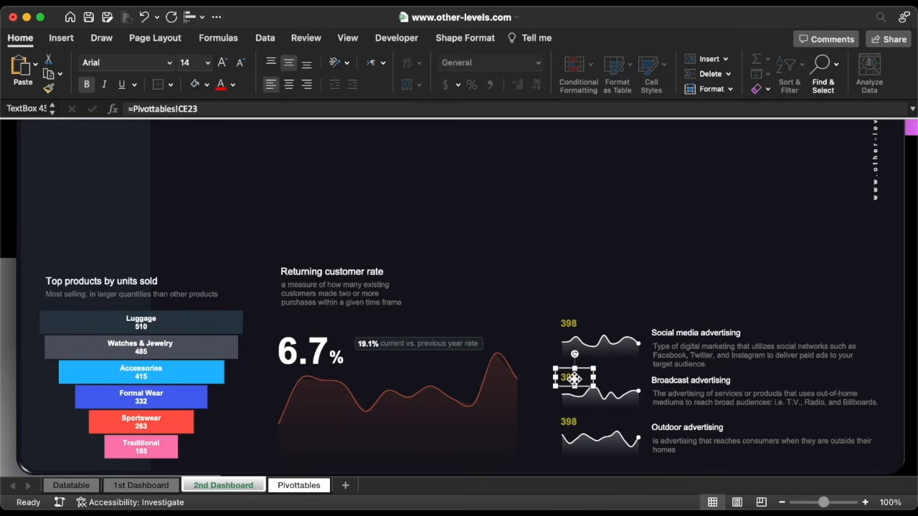
{"action": "triple_click", "coordinate": [232, 110]}
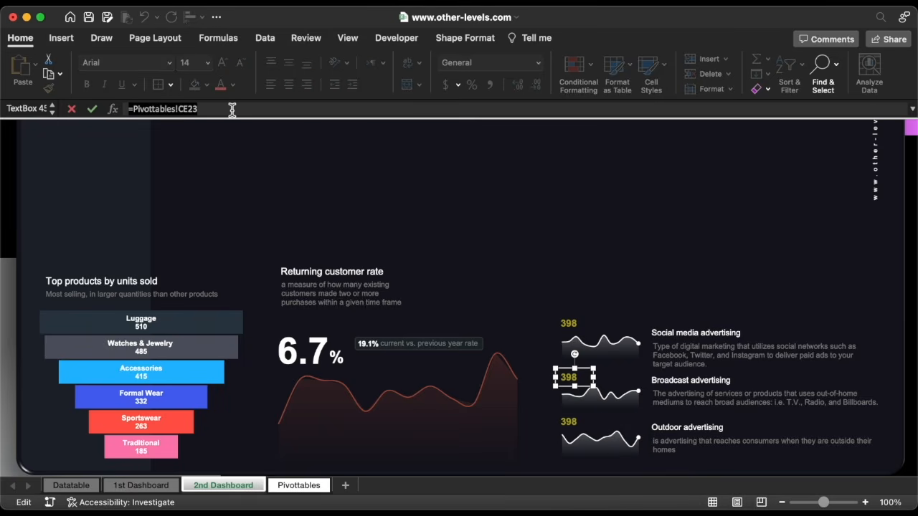
{"action": "type", "text": "="}
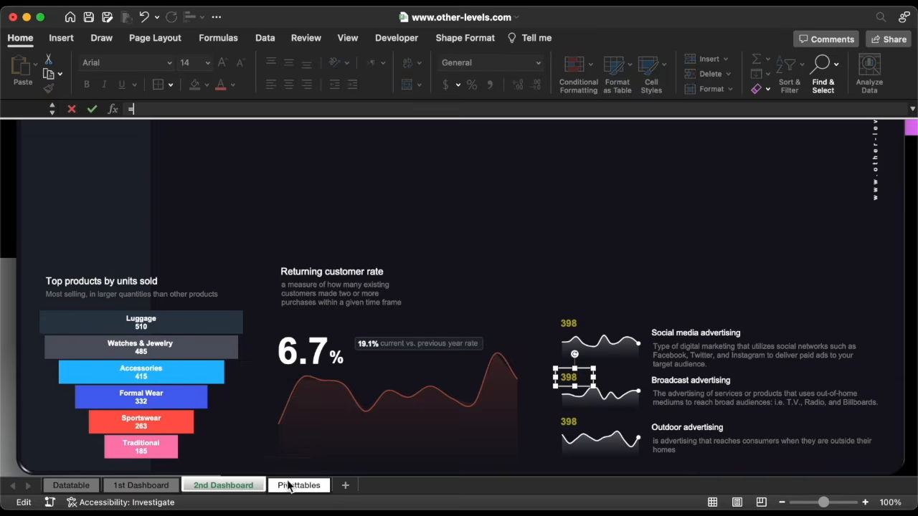
{"action": "left_click", "coordinate": [298, 486]}
{"action": "scroll", "coordinate": [338, 459], "scroll_direction": "down", "scroll_amount": 2}
{"action": "left_click", "coordinate": [343, 435]}
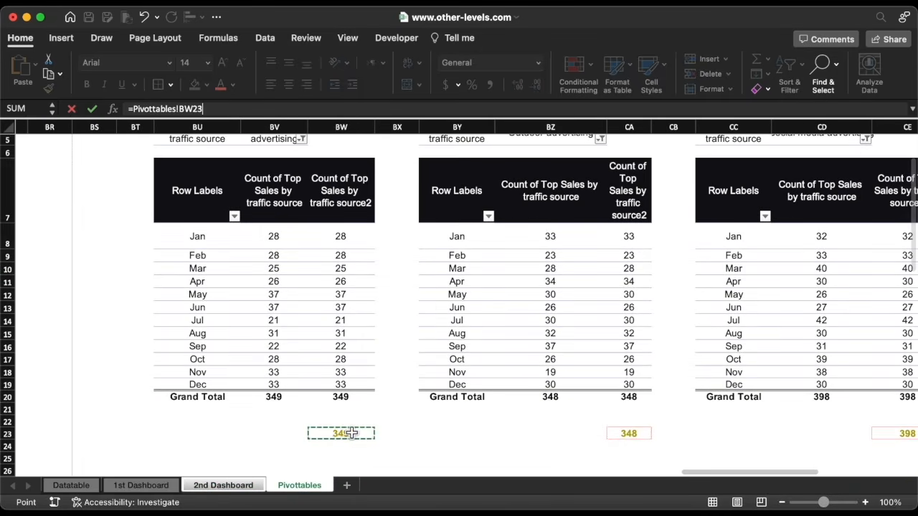
{"action": "key", "text": "Return"}
Relink the Outdoor advertising number box to =Pivottables!CA23 to show 348
{"action": "left_click", "coordinate": [569, 420]}
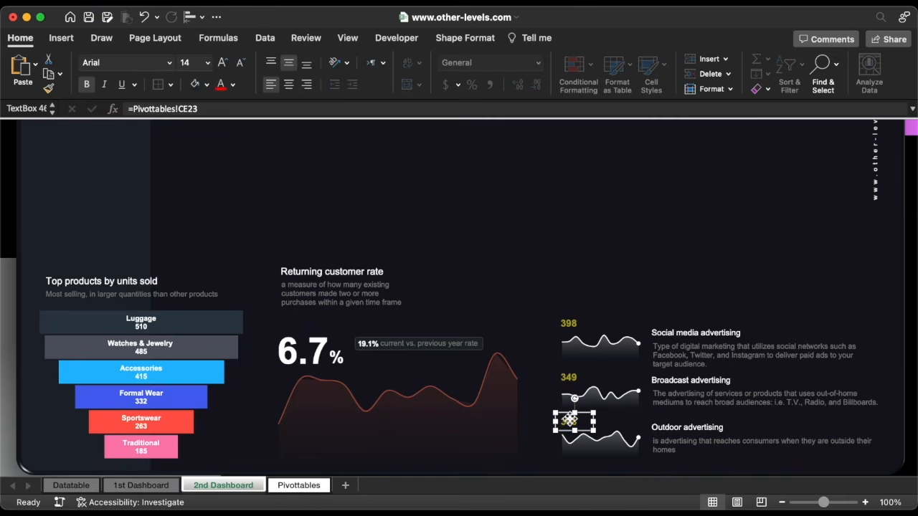
{"action": "triple_click", "coordinate": [246, 107]}
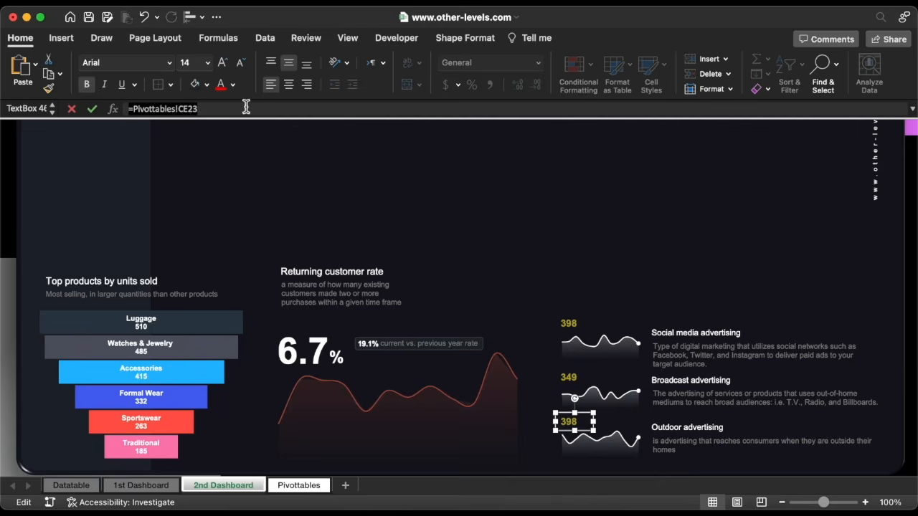
{"action": "type", "text": "="}
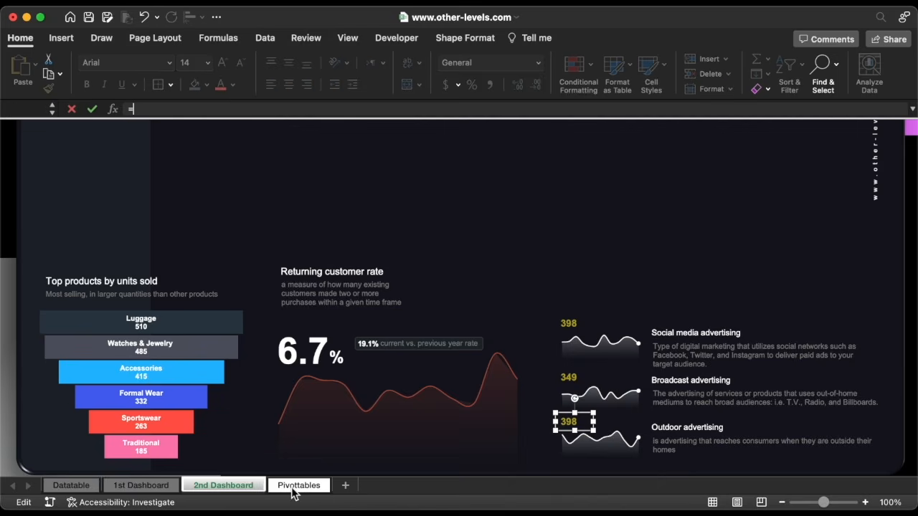
{"action": "left_click", "coordinate": [295, 488]}
{"action": "left_click", "coordinate": [661, 449]}
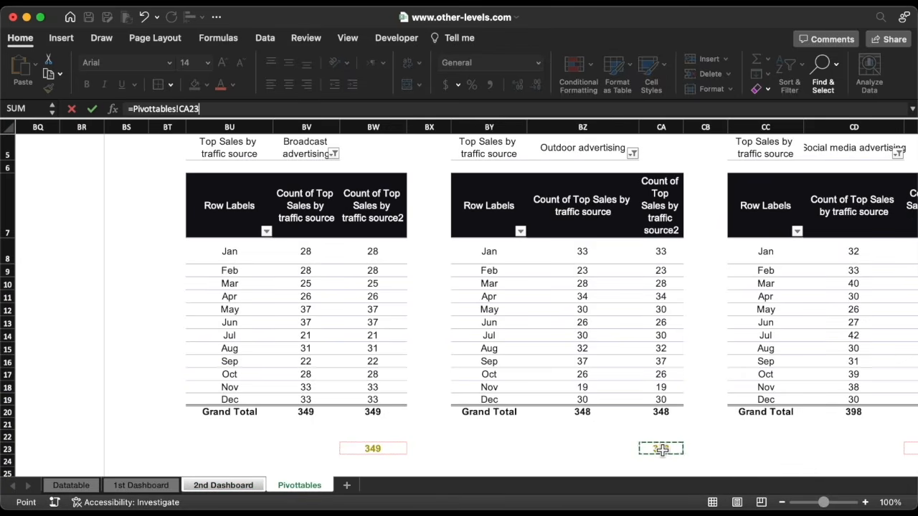
{"action": "key", "text": "Return"}
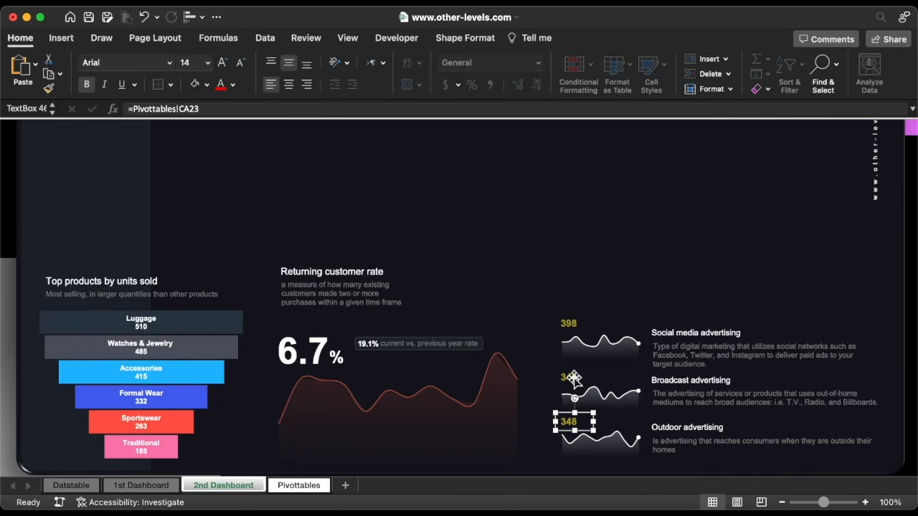
Make the three totals 18 pt white and distribute them vertically
{"action": "left_click", "coordinate": [573, 378], "text": "shift"}
{"action": "left_click", "coordinate": [572, 325], "text": "shift"}
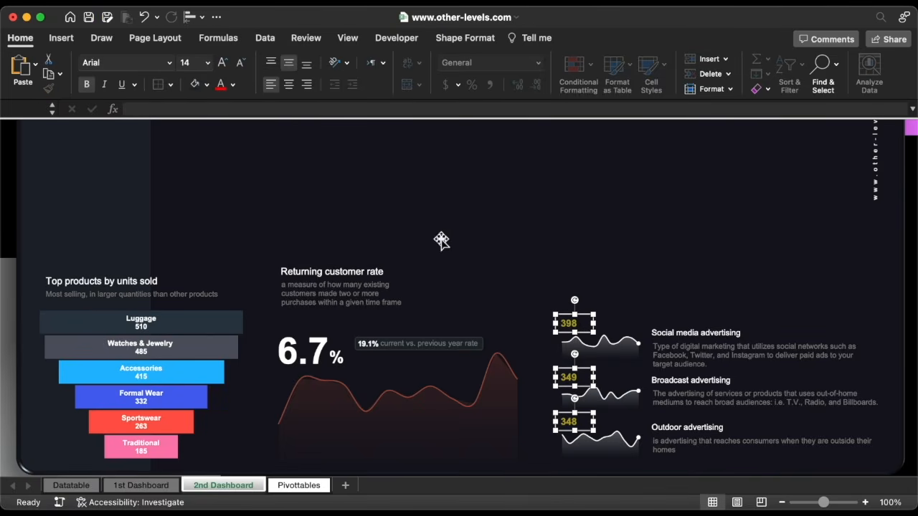
{"action": "left_click", "coordinate": [207, 62]}
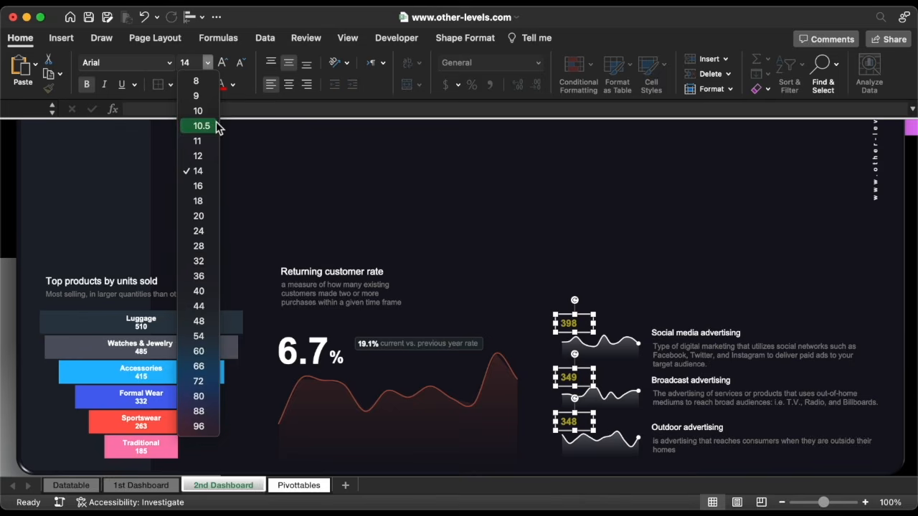
{"action": "left_click", "coordinate": [203, 201]}
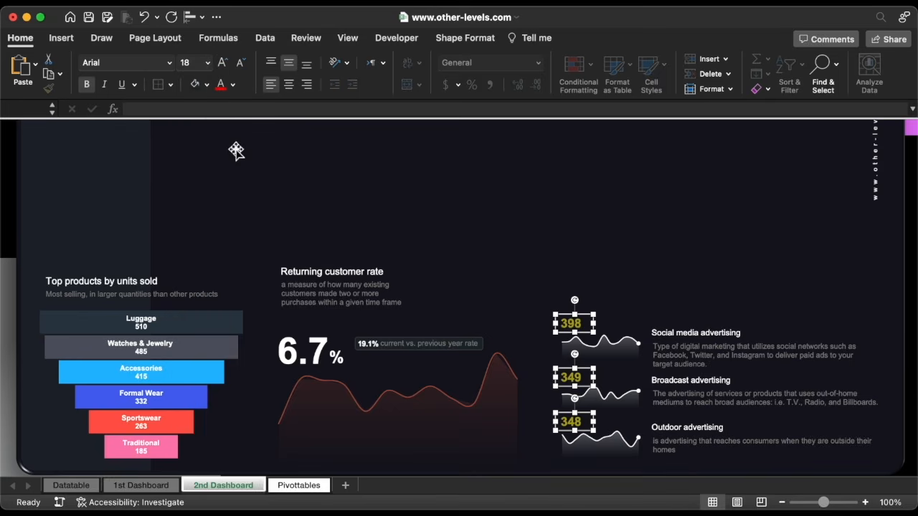
{"action": "left_click", "coordinate": [233, 85]}
{"action": "left_click", "coordinate": [224, 146]}
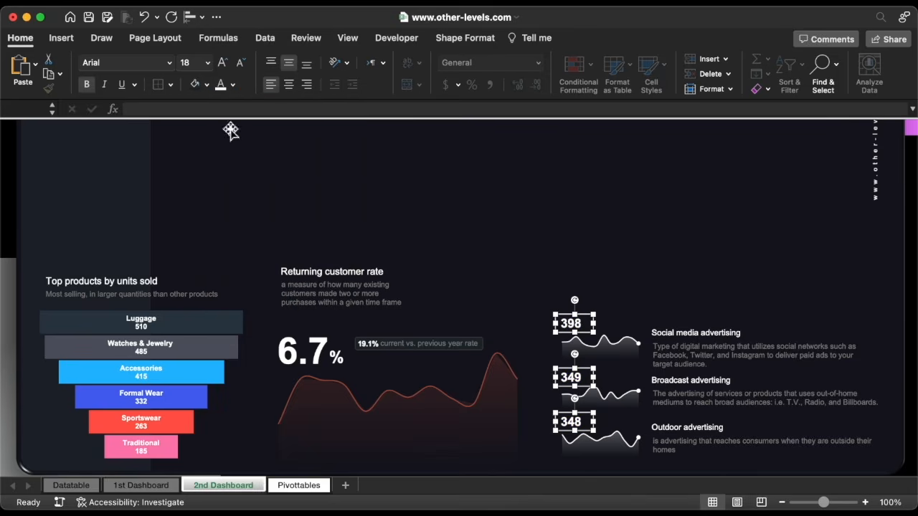
{"action": "left_click", "coordinate": [192, 16]}
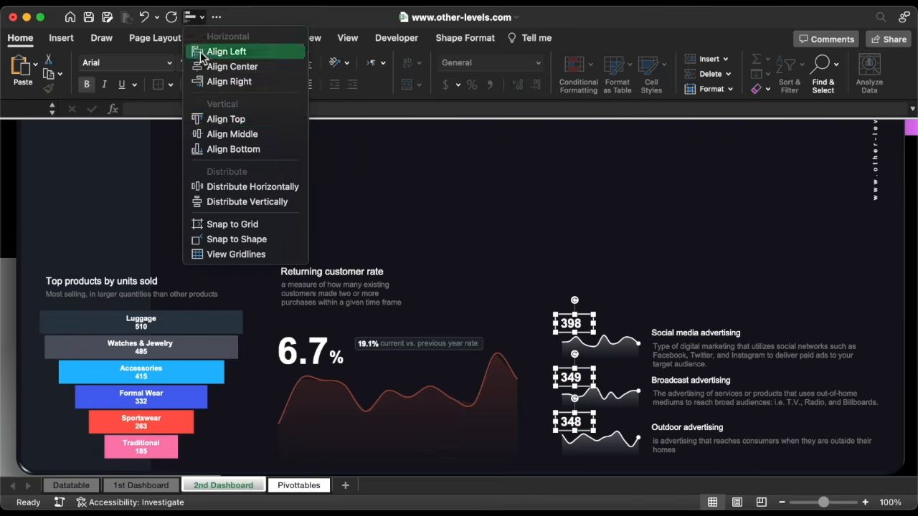
{"action": "left_click", "coordinate": [227, 203]}
{"action": "key", "text": "Escape"}
{"action": "left_click", "coordinate": [469, 345]}
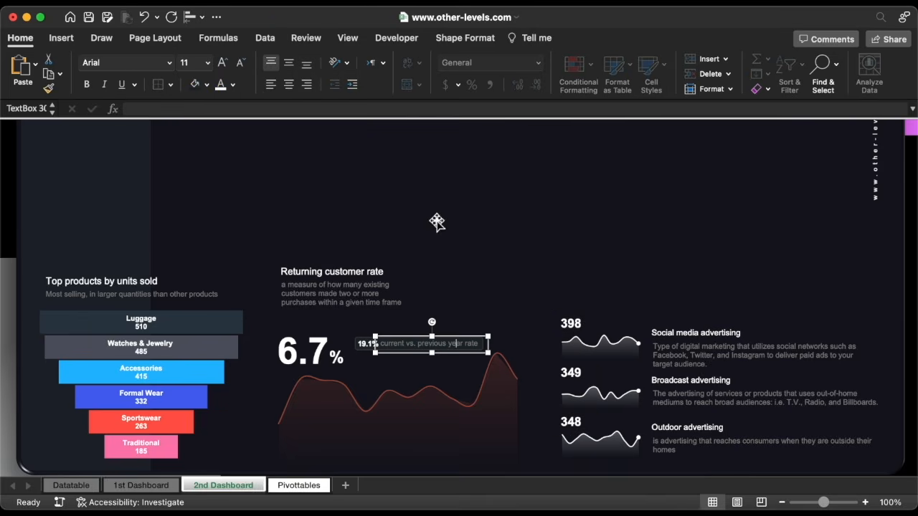
{"action": "left_click", "coordinate": [465, 38]}
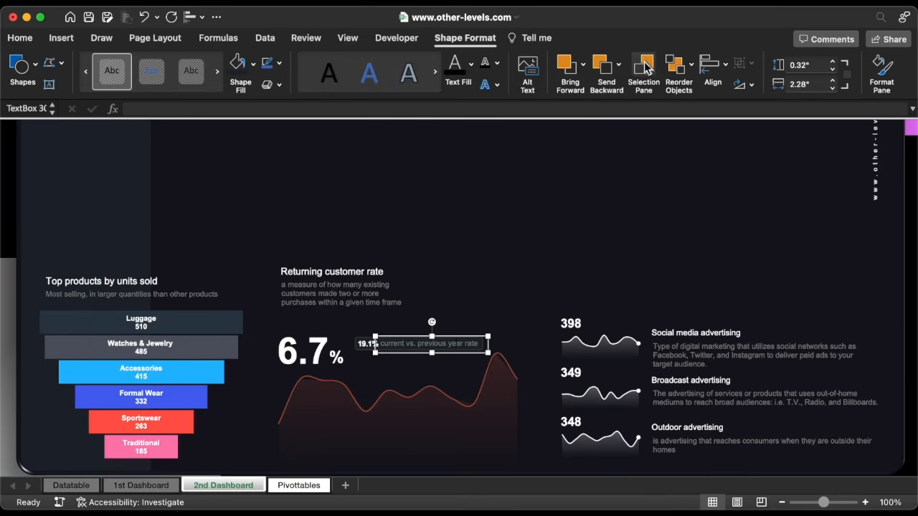
Hide the year-rate caption, widen the 19.1% rounded rectangle slightly, then unhide all objects
{"action": "left_click", "coordinate": [646, 68]}
{"action": "left_click", "coordinate": [889, 420]}
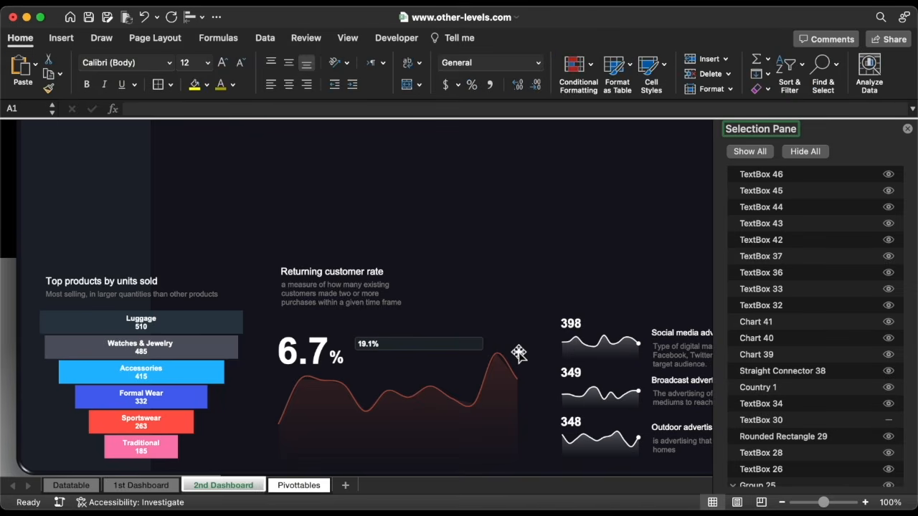
{"action": "left_click", "coordinate": [466, 345]}
{"action": "left_click", "coordinate": [465, 38]}
{"action": "left_click", "coordinate": [802, 84]}
{"action": "key", "text": "Return"}
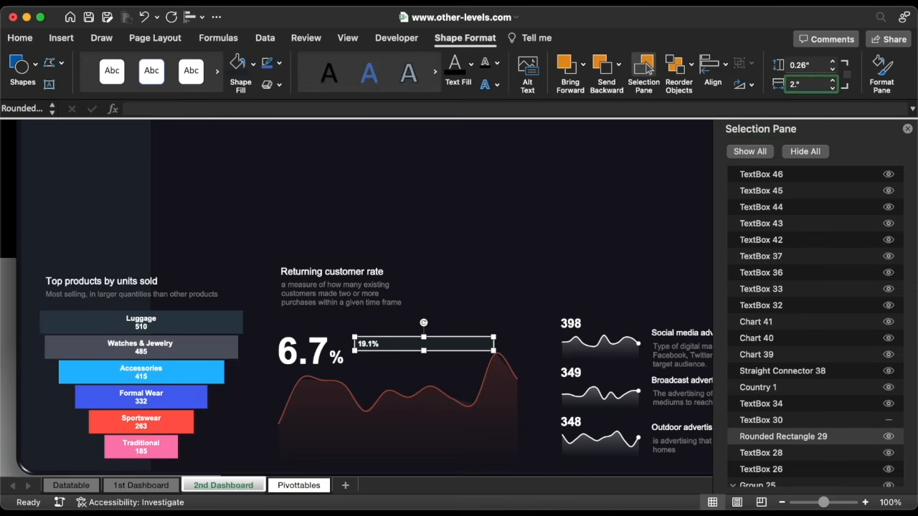
{"action": "left_click", "coordinate": [752, 152]}
Nudge the 19.1% text box slightly to the right
{"action": "left_click", "coordinate": [473, 343]}
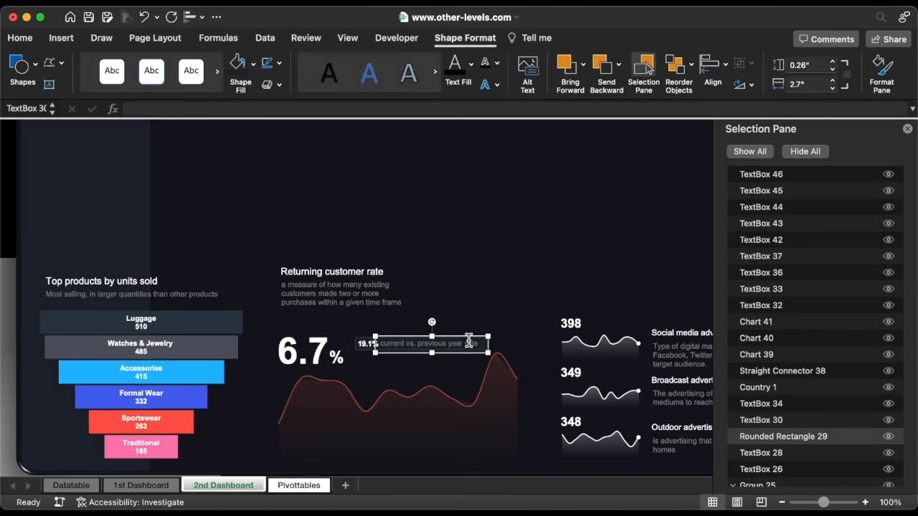
{"action": "left_click", "coordinate": [386, 343]}
{"action": "key", "text": "Right"}
{"action": "key", "text": "Right"}
{"action": "key", "text": "Right"}
{"action": "key", "text": "Right"}
{"action": "key", "text": "Escape"}
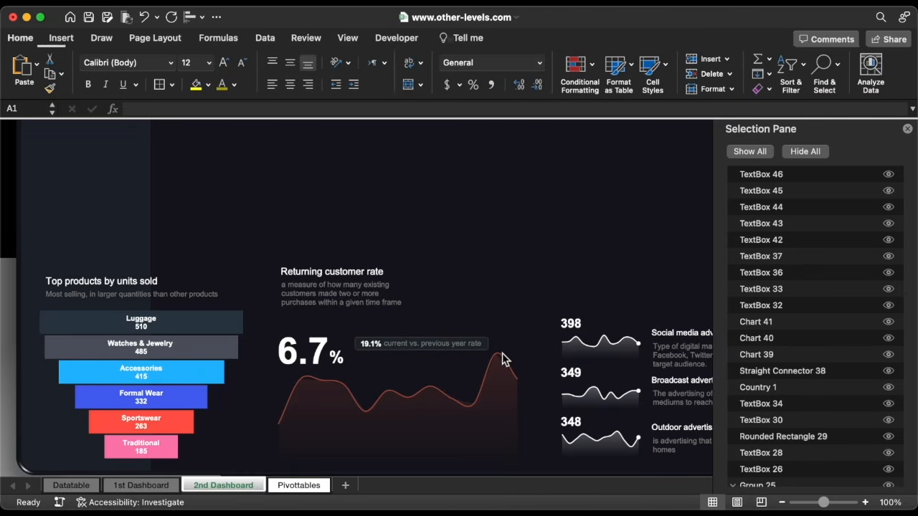
{"action": "left_click", "coordinate": [466, 347]}
{"action": "left_click", "coordinate": [487, 338]}
Duplicate the rounded rectangle above the Social media figure at 0.6" wide, then open Pivottables
{"action": "key", "text": "super+d"}
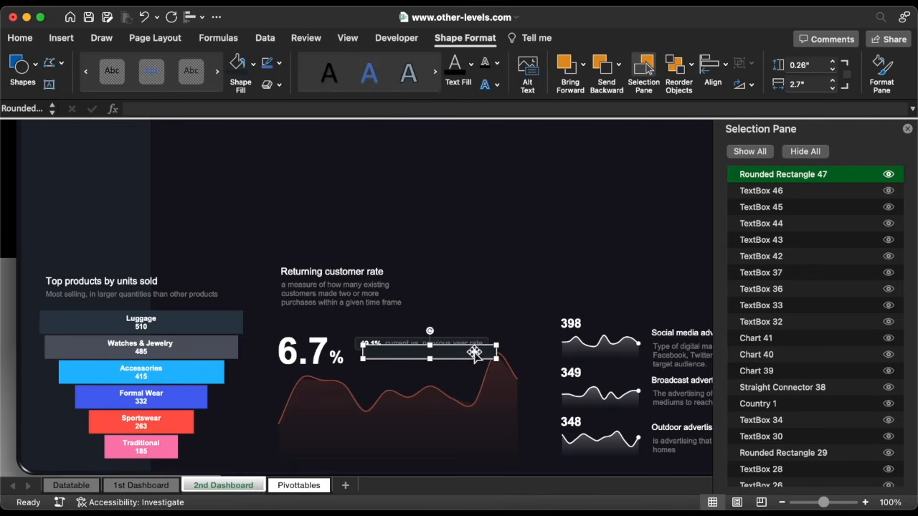
{"action": "left_click_drag", "start_coordinate": [470, 356], "coordinate": [630, 312]}
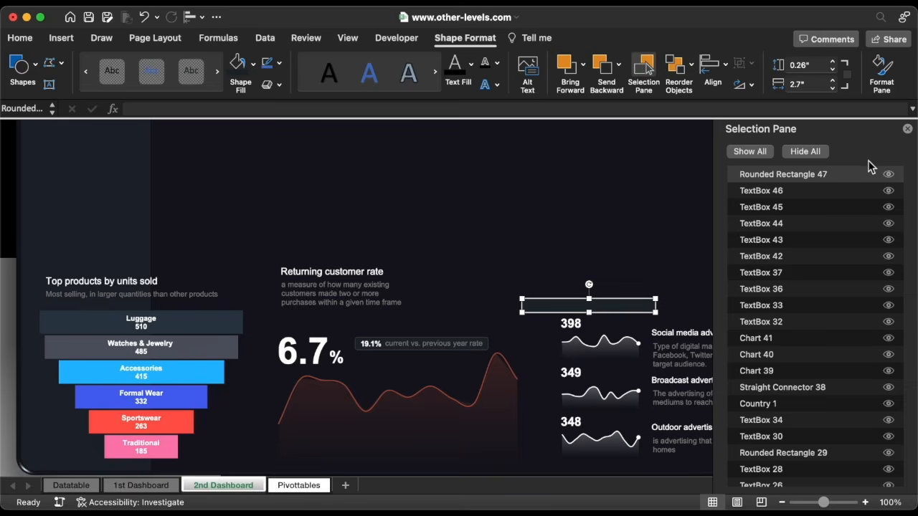
{"action": "left_click", "coordinate": [907, 129]}
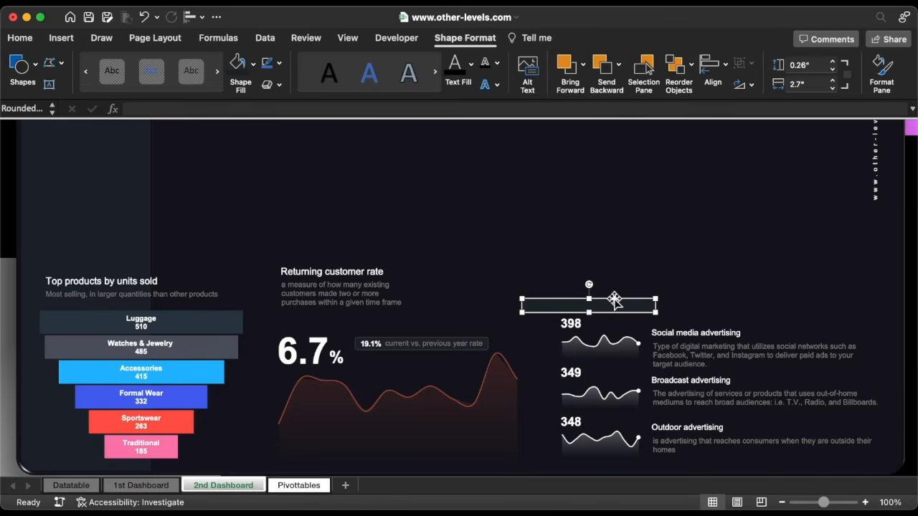
{"action": "left_click_drag", "start_coordinate": [614, 301], "coordinate": [623, 326]}
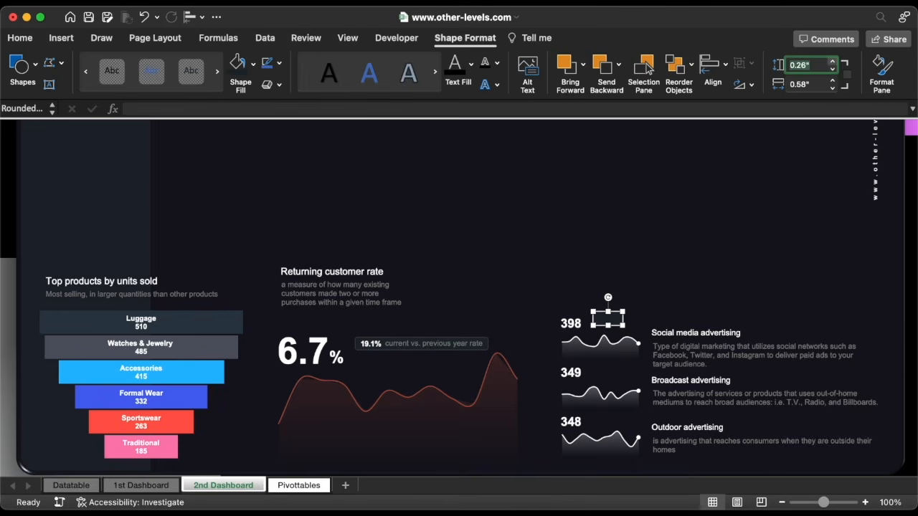
{"action": "left_click", "coordinate": [833, 82]}
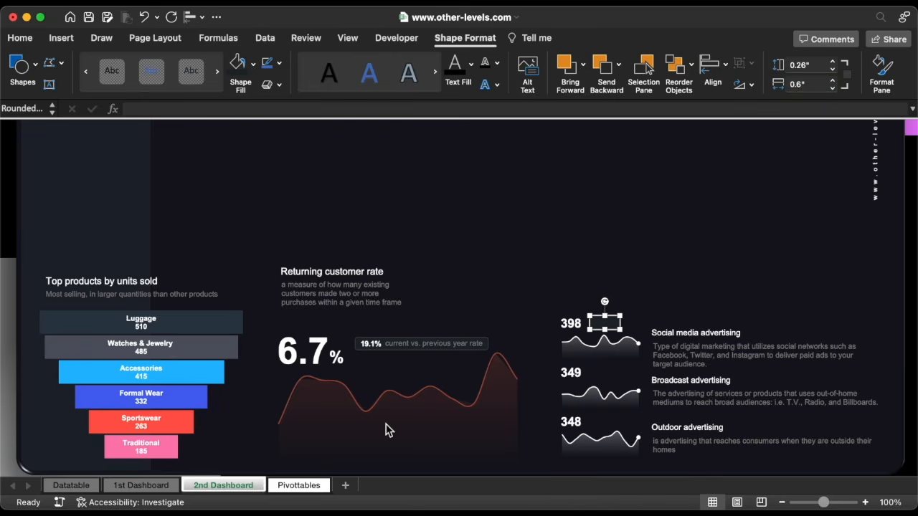
{"action": "left_click", "coordinate": [306, 487]}
{"action": "scroll", "coordinate": [592, 306], "scroll_direction": "right", "scroll_amount": 10}
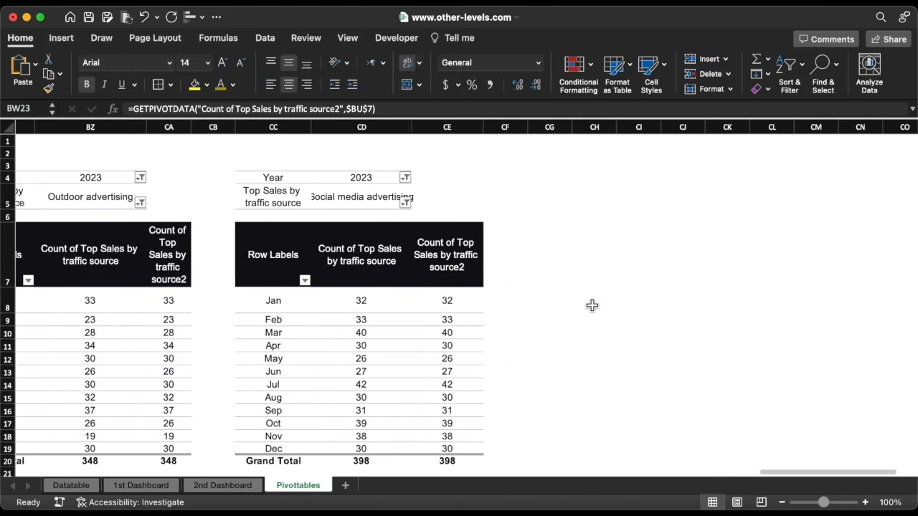
Copy the Social media advertising pivot table and paste the copy at CH4
{"action": "left_click", "coordinate": [429, 216]}
{"action": "left_click_drag", "start_coordinate": [112, 184], "coordinate": [302, 460]}
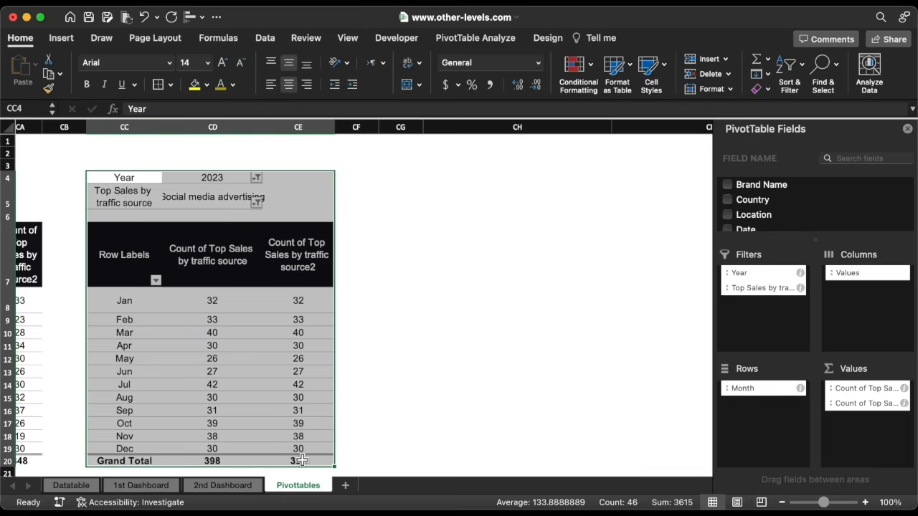
{"action": "key", "text": "super+c"}
{"action": "left_click", "coordinate": [464, 184]}
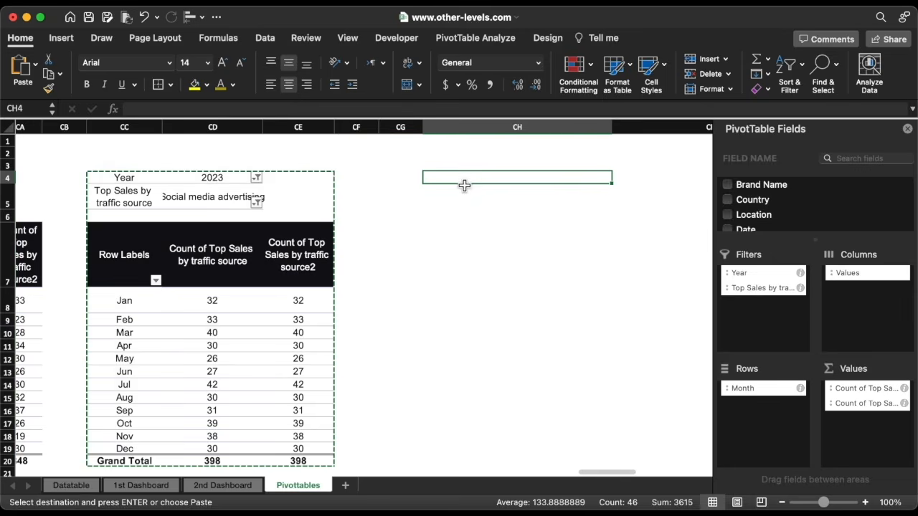
{"action": "key", "text": "super+v"}
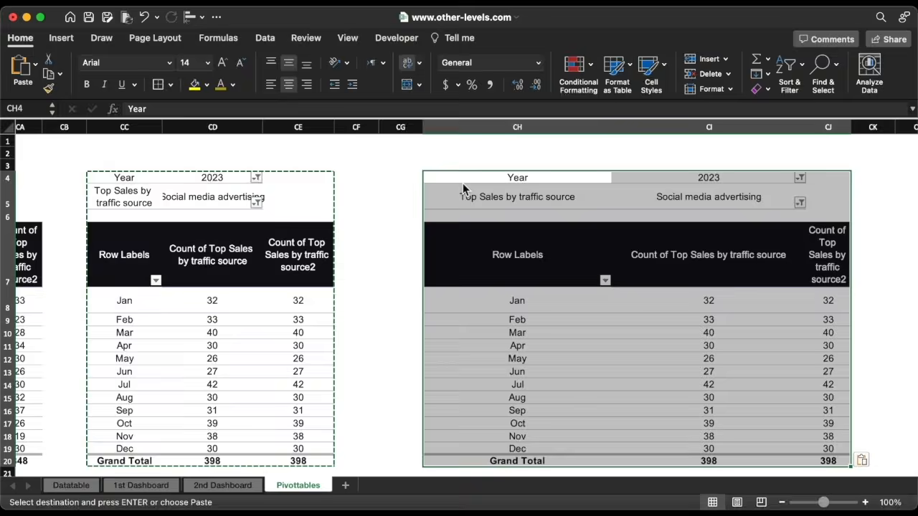
{"action": "scroll", "coordinate": [585, 264], "scroll_direction": "right", "scroll_amount": 5}
{"action": "scroll", "coordinate": [585, 263], "scroll_direction": "right", "scroll_amount": 2}
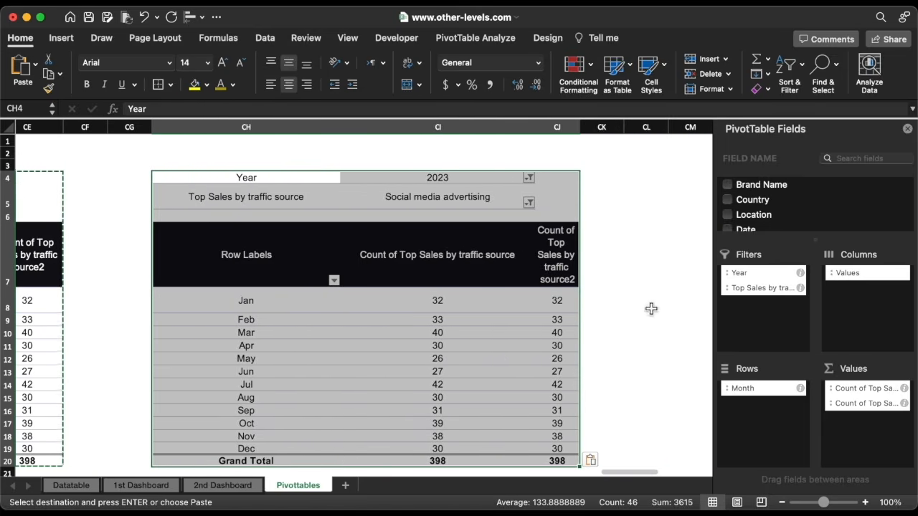
Drop Month and the duplicate count; put traffic source in Rows and Year in Columns, all items
{"action": "left_click_drag", "start_coordinate": [746, 393], "coordinate": [646, 378]}
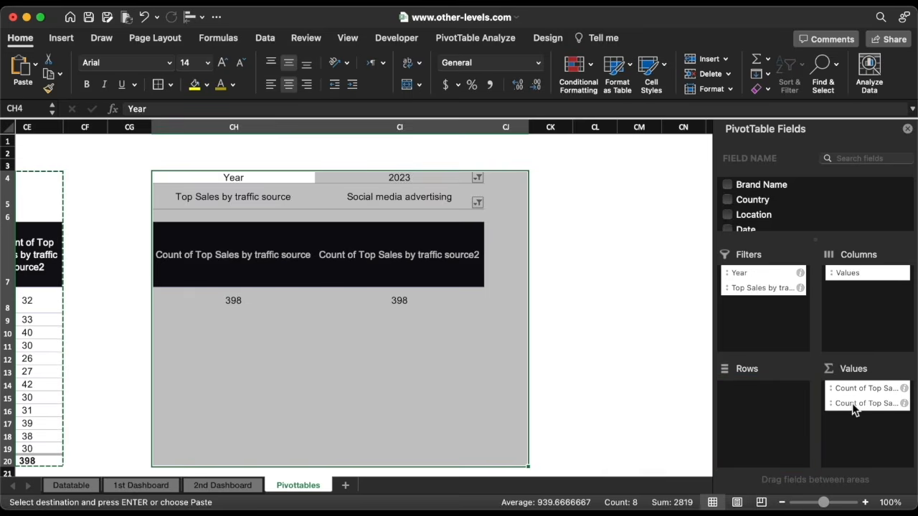
{"action": "left_click_drag", "start_coordinate": [852, 403], "coordinate": [627, 365]}
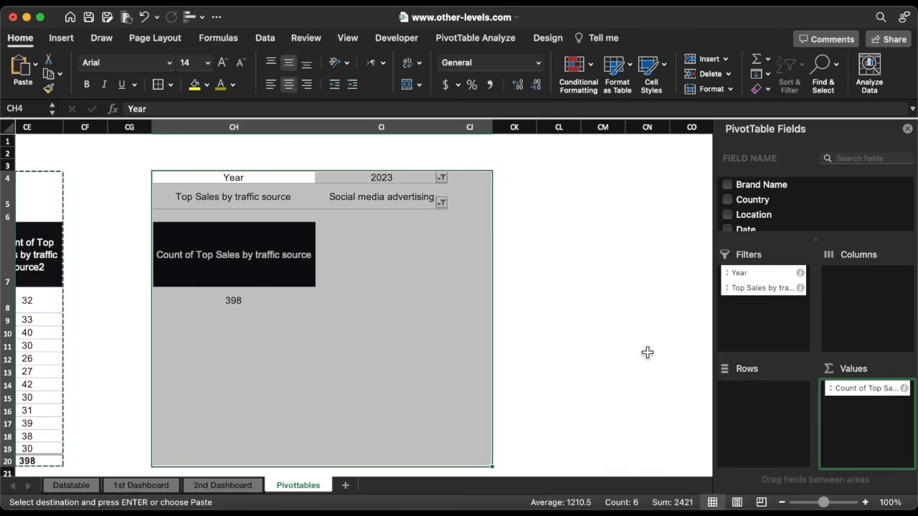
{"action": "left_click_drag", "start_coordinate": [766, 293], "coordinate": [774, 414]}
{"action": "left_click", "coordinate": [257, 281]}
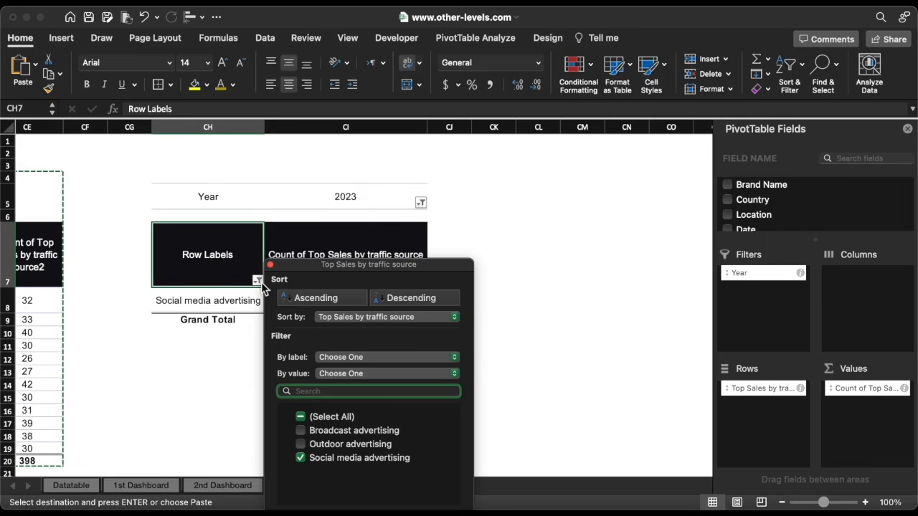
{"action": "left_click", "coordinate": [301, 417]}
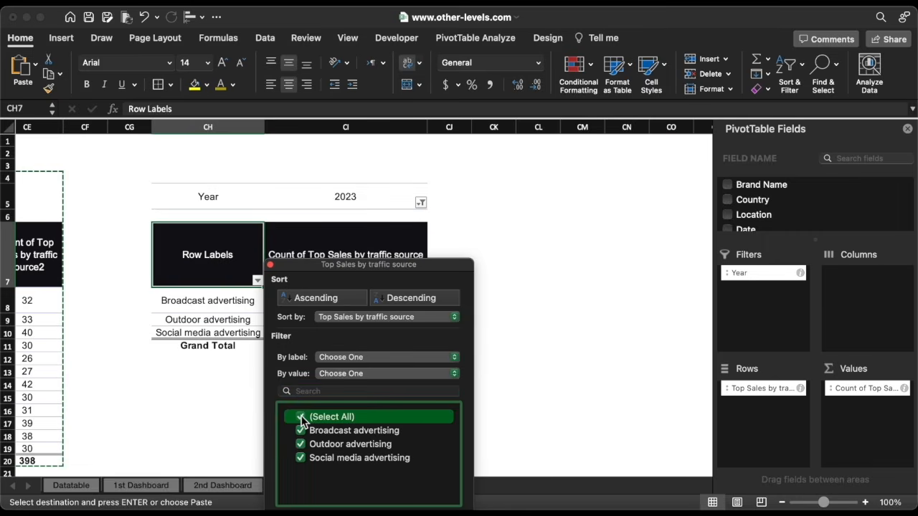
{"action": "left_click", "coordinate": [270, 265]}
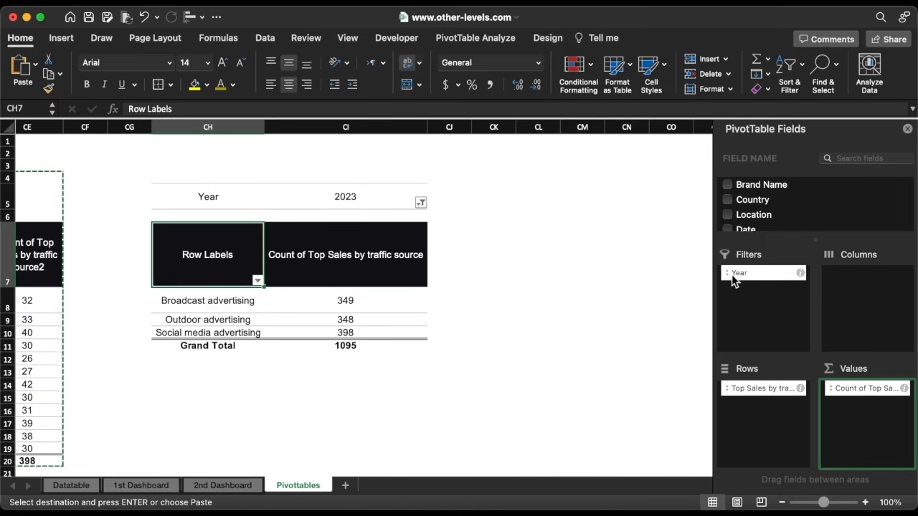
{"action": "left_click_drag", "start_coordinate": [733, 279], "coordinate": [860, 285]}
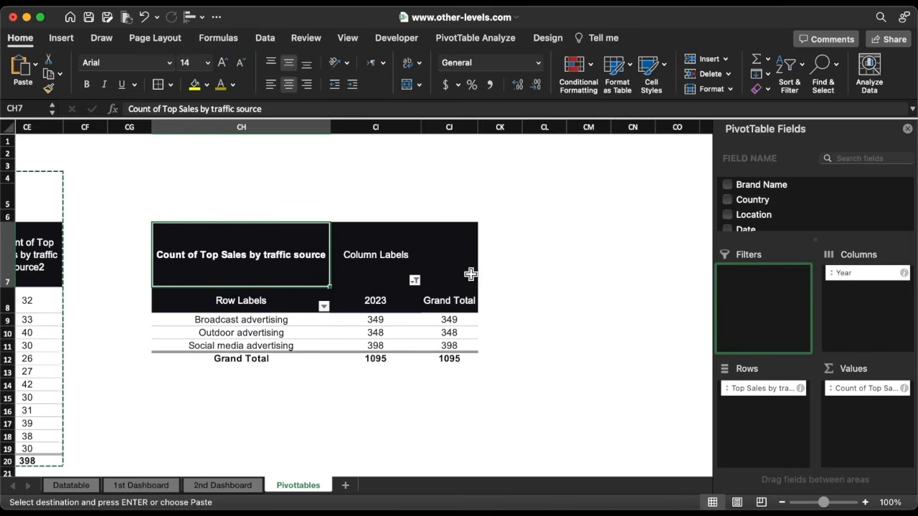
{"action": "left_click", "coordinate": [414, 281]}
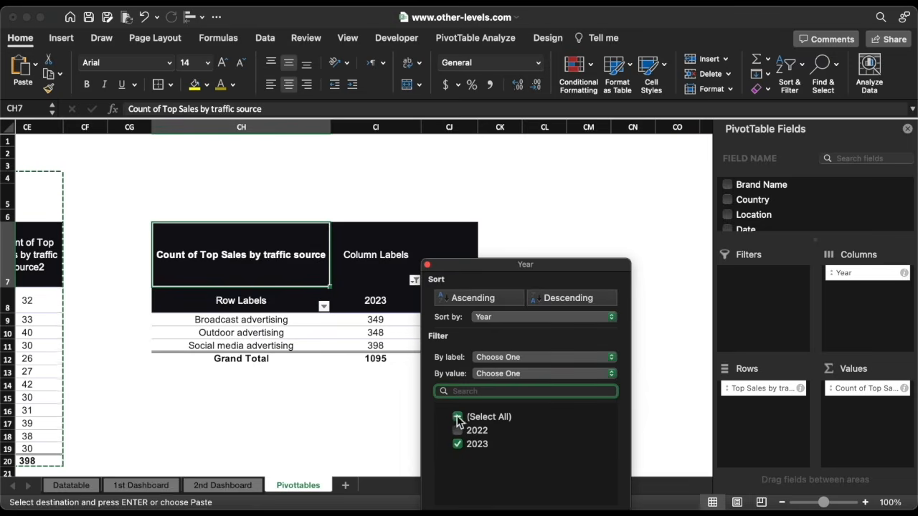
{"action": "left_click", "coordinate": [458, 419]}
{"action": "left_click", "coordinate": [427, 266]}
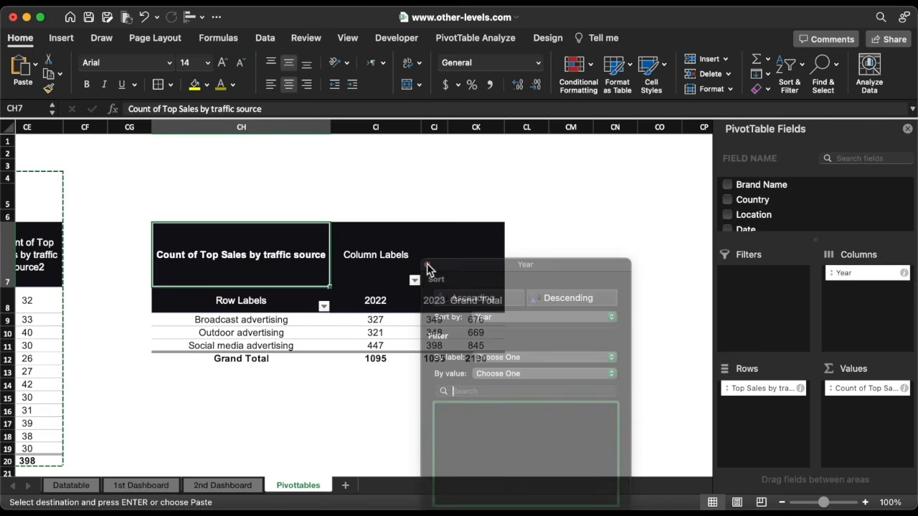
Show the count as % Difference From Year 2022, giving 6.73%, 8.41% and -10.96%
{"action": "left_click", "coordinate": [904, 389]}
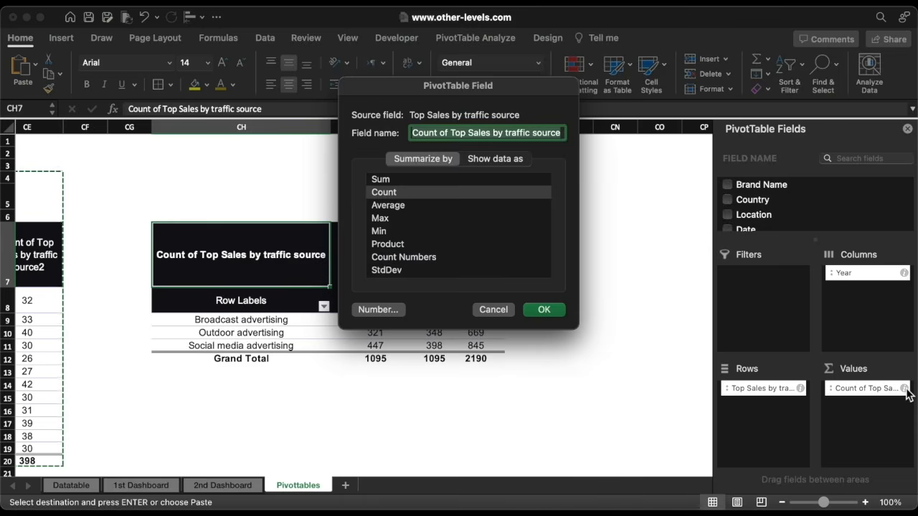
{"action": "left_click", "coordinate": [486, 160]}
{"action": "left_click", "coordinate": [479, 184]}
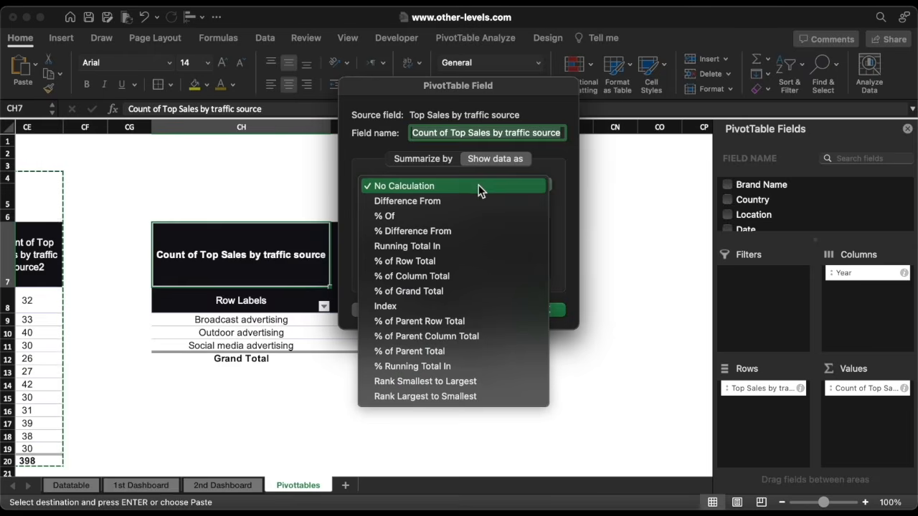
{"action": "left_click", "coordinate": [458, 232]}
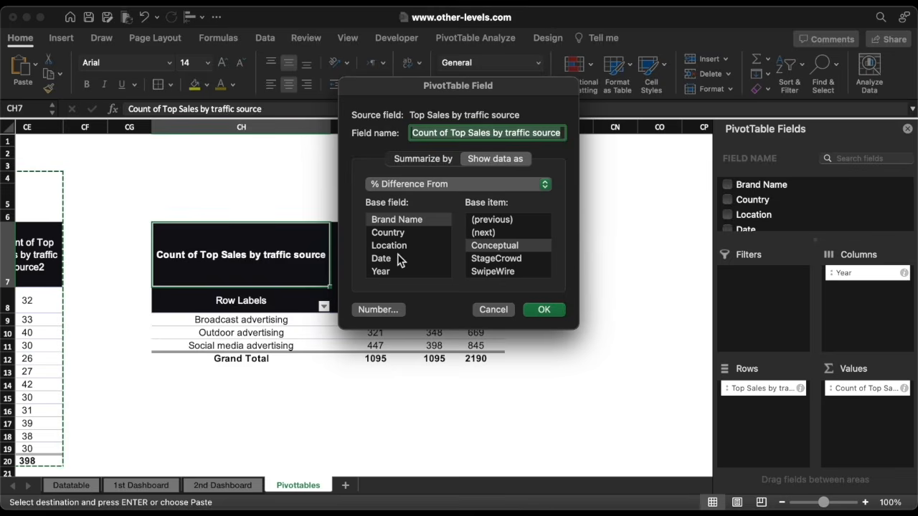
{"action": "left_click", "coordinate": [381, 271]}
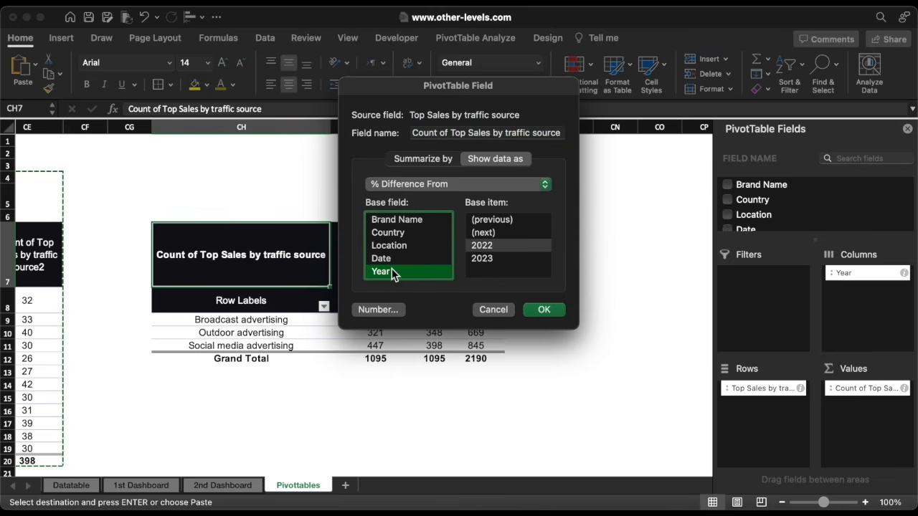
{"action": "left_click", "coordinate": [506, 247]}
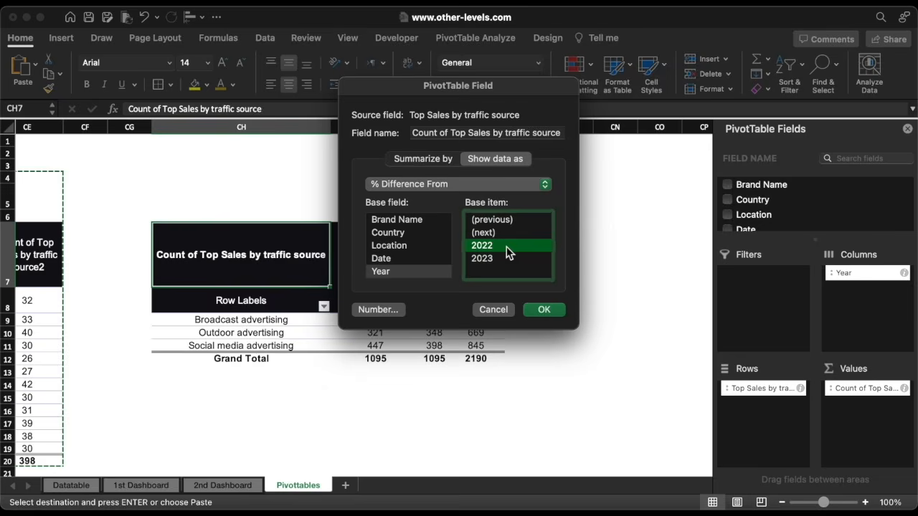
{"action": "left_click", "coordinate": [551, 310]}
{"action": "scroll", "coordinate": [552, 312], "scroll_direction": "right", "scroll_amount": 3}
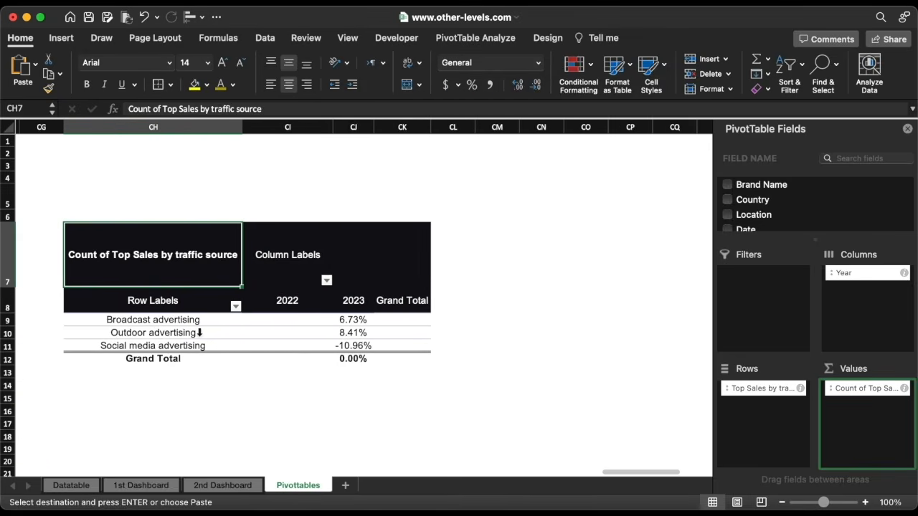
Copy the three traffic-source labels into CM9:CM11
{"action": "left_click_drag", "start_coordinate": [164, 326], "coordinate": [163, 347]}
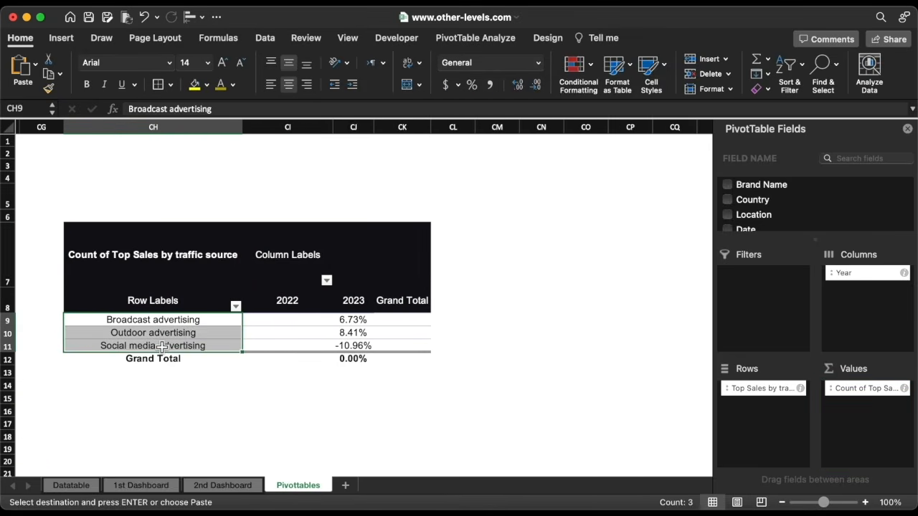
{"action": "scroll", "coordinate": [287, 351], "scroll_direction": "right", "scroll_amount": 2}
{"action": "left_click", "coordinate": [452, 320]}
{"action": "key", "text": "Return"}
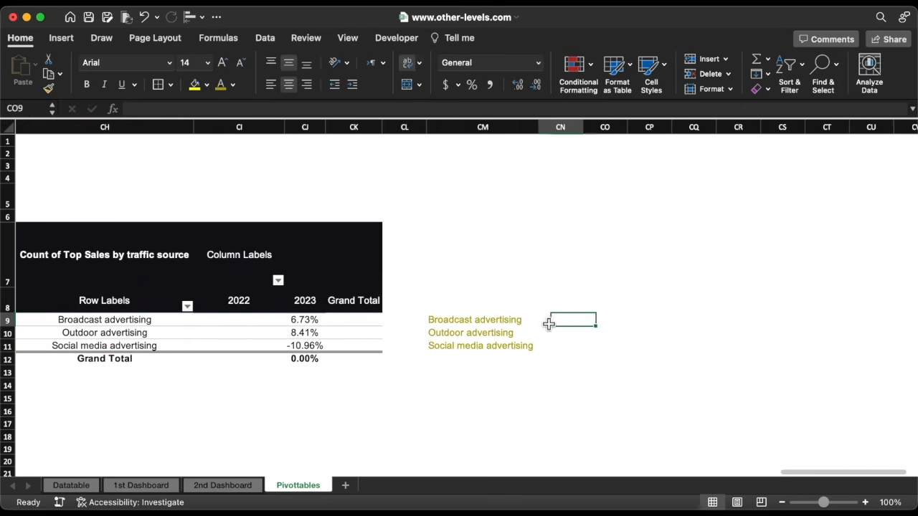
Enter =VLOOKUP(CM9,$CH$9:$CJ$11,3,0) in CN9 and fill it down to CN11
{"action": "type", "text": "=vl"}
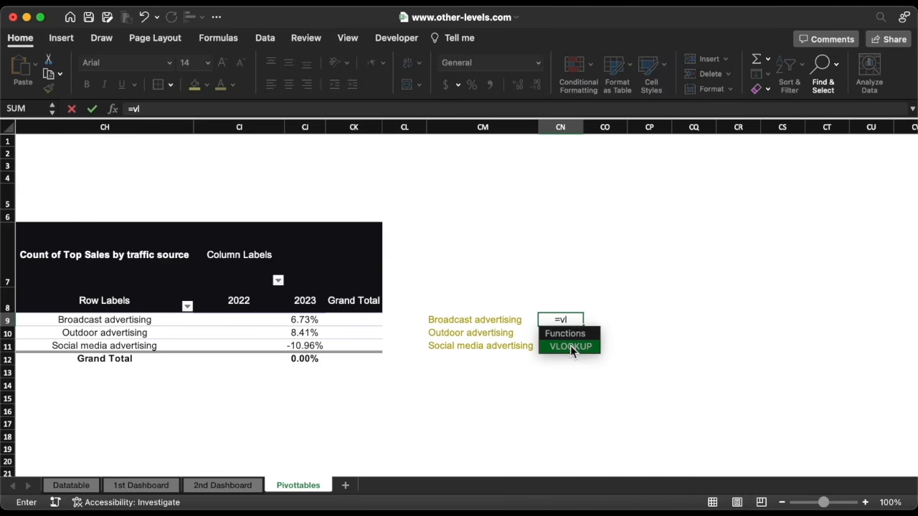
{"action": "double_click", "coordinate": [572, 347]}
{"action": "left_click", "coordinate": [506, 323]}
{"action": "type", "text": ","}
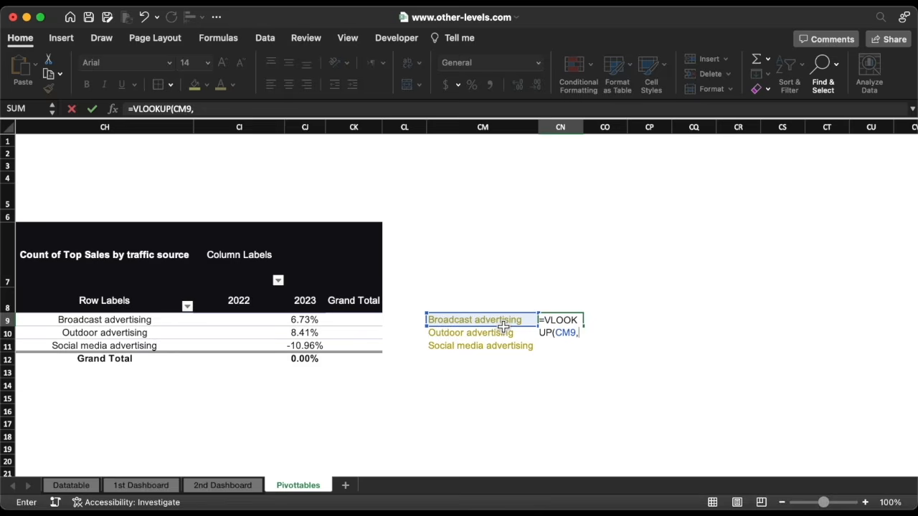
{"action": "left_click_drag", "start_coordinate": [134, 324], "coordinate": [307, 352]}
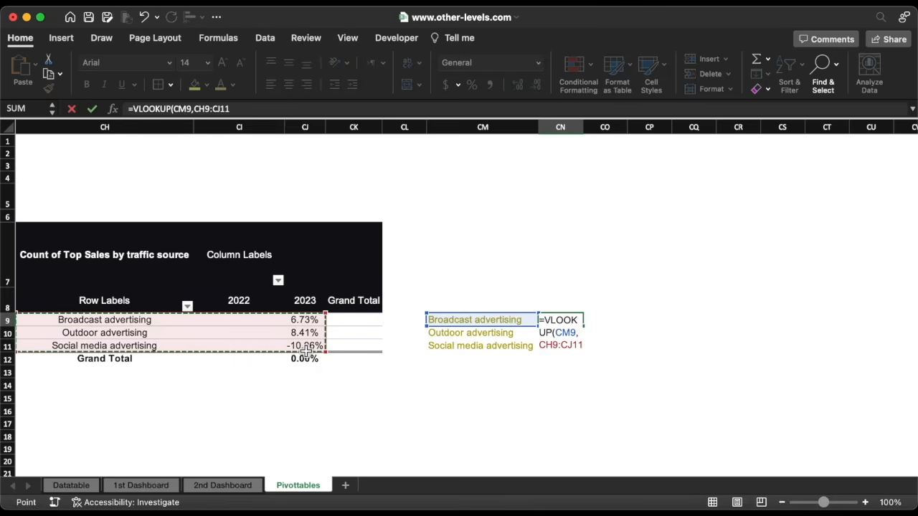
{"action": "key", "text": "F4"}
{"action": "type", "text": ",3,"}
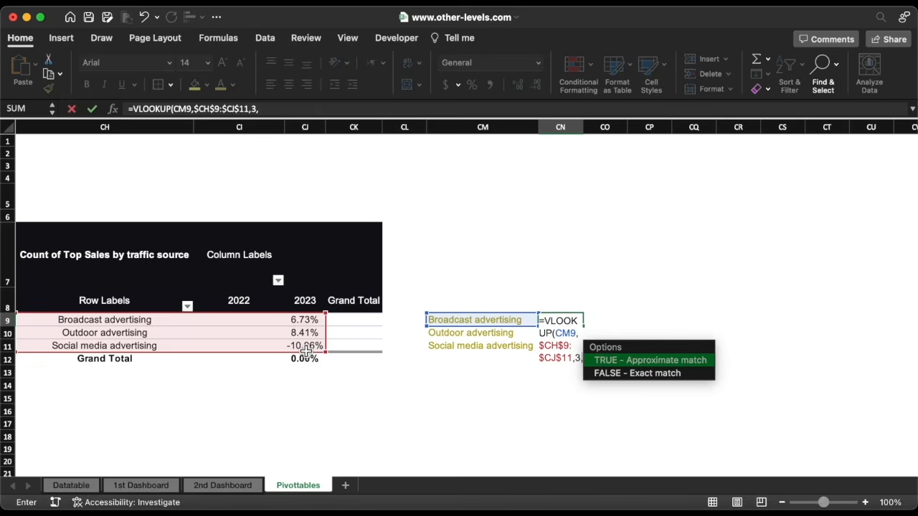
{"action": "type", "text": "0)"}
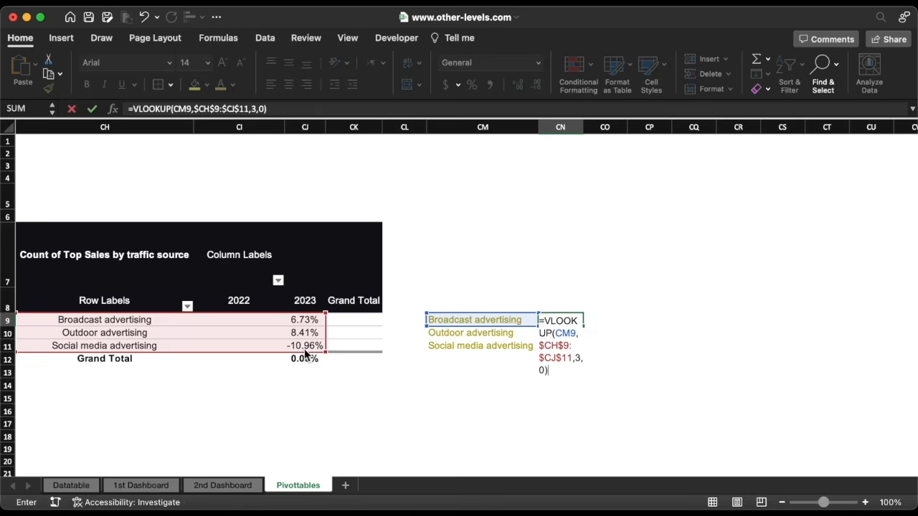
{"action": "key", "text": "Return"}
{"action": "left_click", "coordinate": [596, 323]}
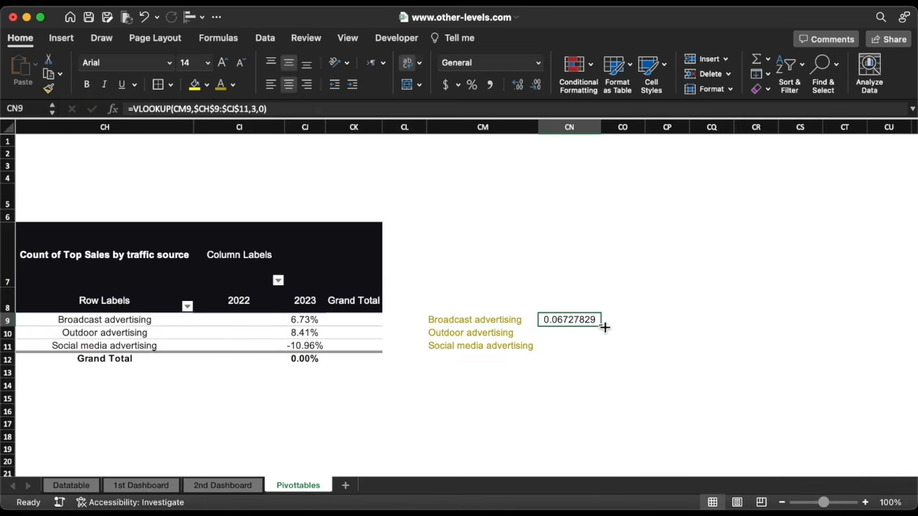
{"action": "double_click", "coordinate": [604, 328]}
Format CN9:CN11 with custom +0%;-0%;0% plus one decimal: +6.7%, +8.4%, -11.0%
{"action": "left_click", "coordinate": [538, 63]}
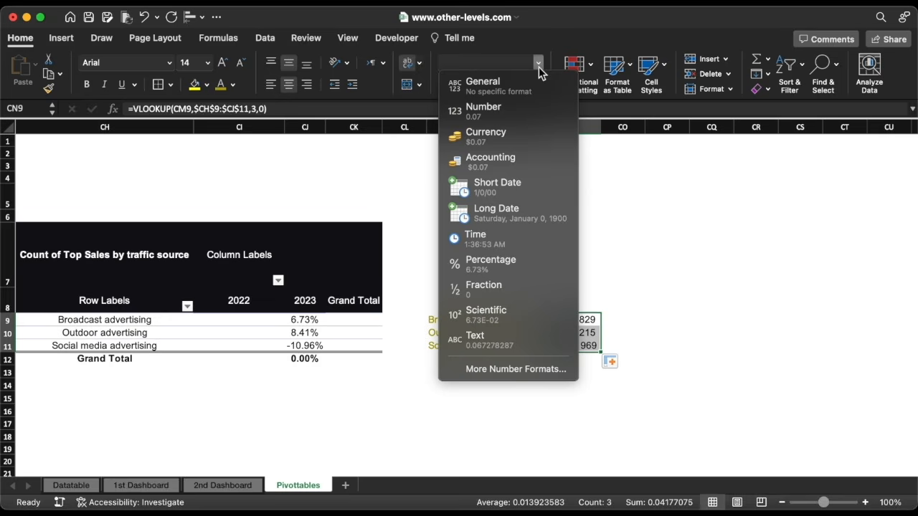
{"action": "left_click", "coordinate": [562, 369]}
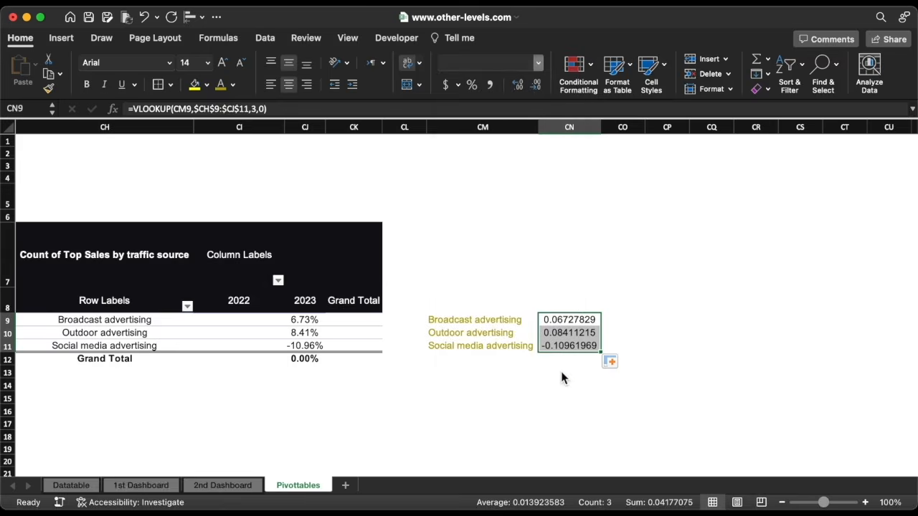
{"action": "left_click", "coordinate": [309, 249]}
{"action": "scroll", "coordinate": [524, 276], "scroll_direction": "down", "scroll_amount": 15}
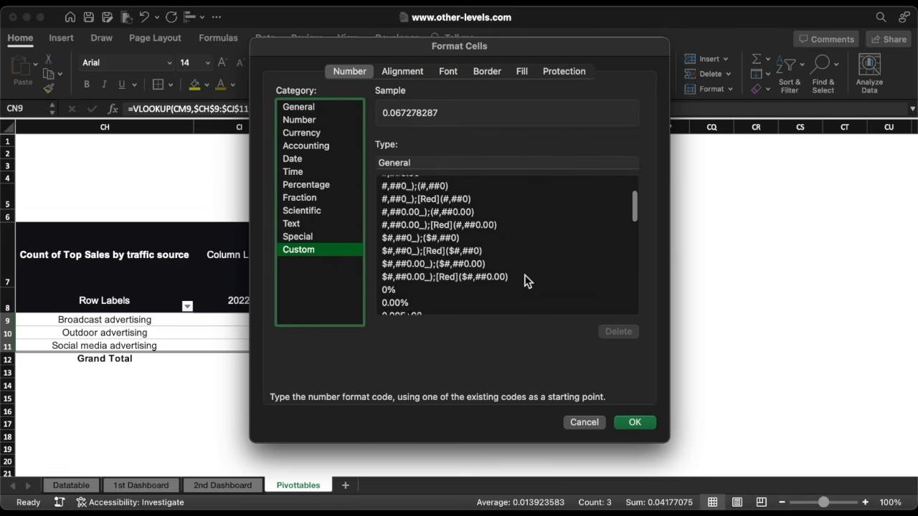
{"action": "scroll", "coordinate": [524, 276], "scroll_direction": "down", "scroll_amount": 10}
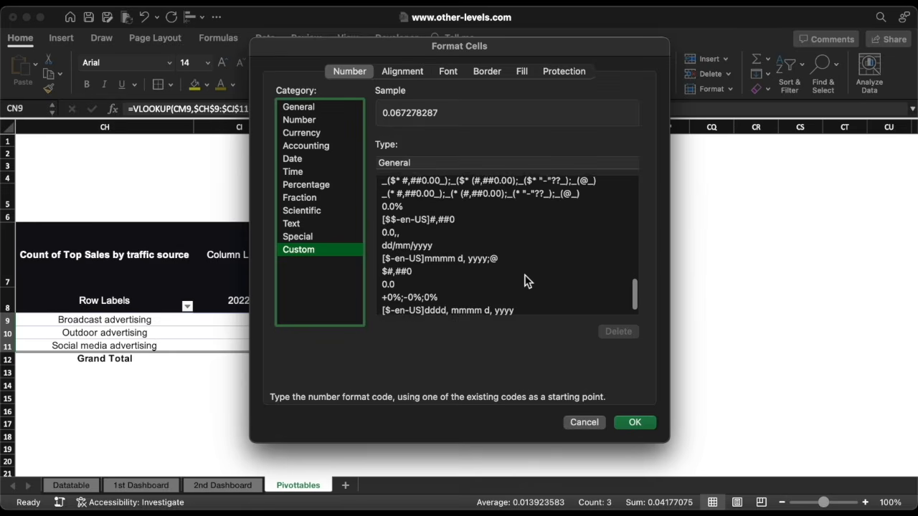
{"action": "left_click", "coordinate": [452, 283]}
{"action": "left_click", "coordinate": [635, 423]}
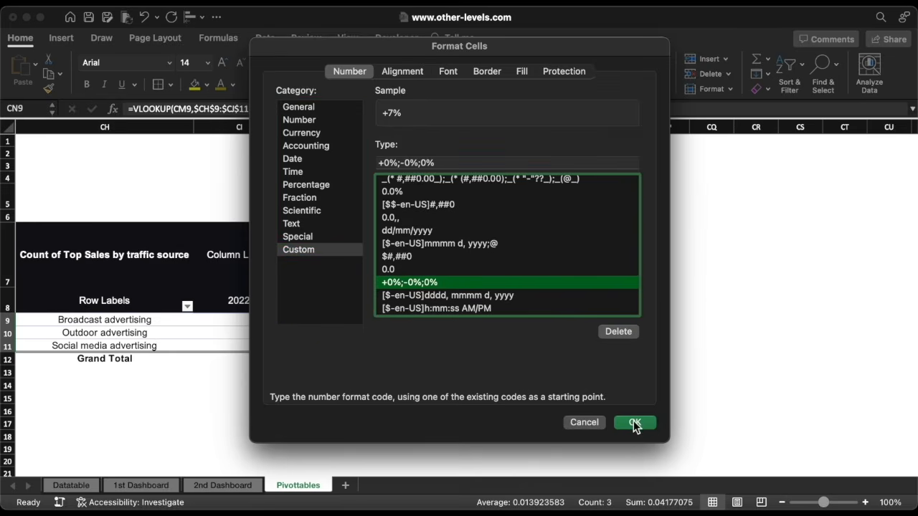
{"action": "left_click", "coordinate": [520, 84]}
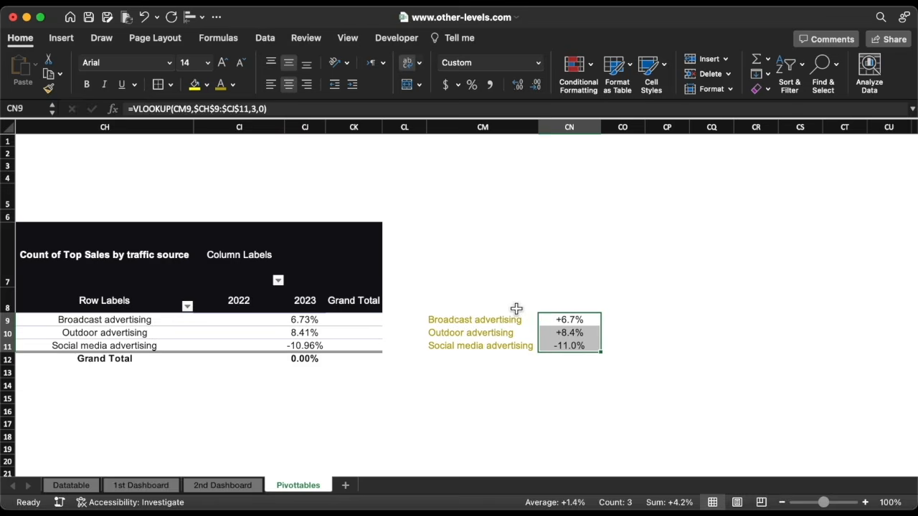
On 2nd Dashboard, move the duplicate 398 label aside and link it to =Pivottables!CN11
{"action": "left_click", "coordinate": [224, 486]}
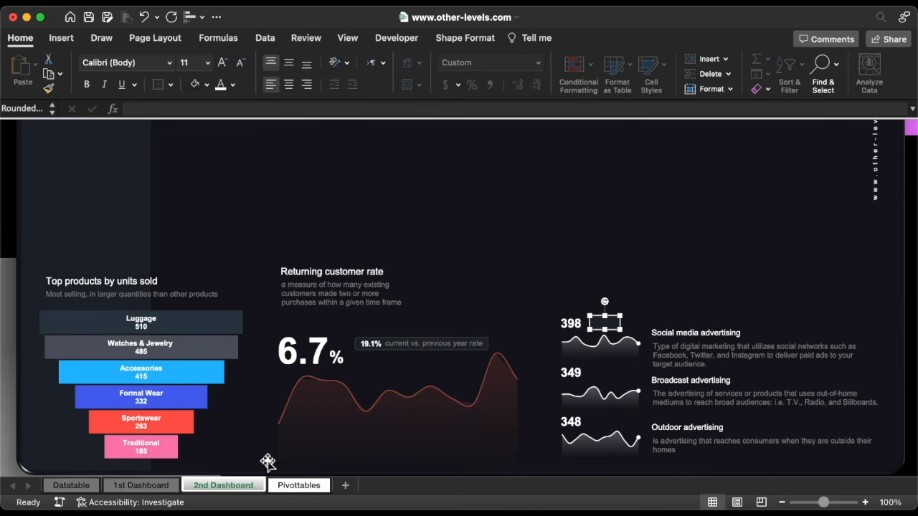
{"action": "left_click", "coordinate": [574, 324]}
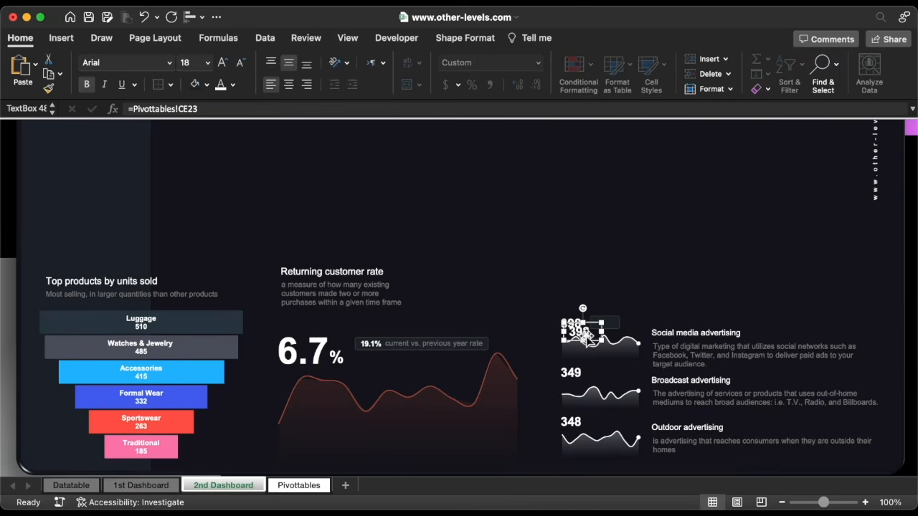
{"action": "left_click_drag", "start_coordinate": [586, 340], "coordinate": [616, 329]}
{"action": "triple_click", "coordinate": [228, 108]}
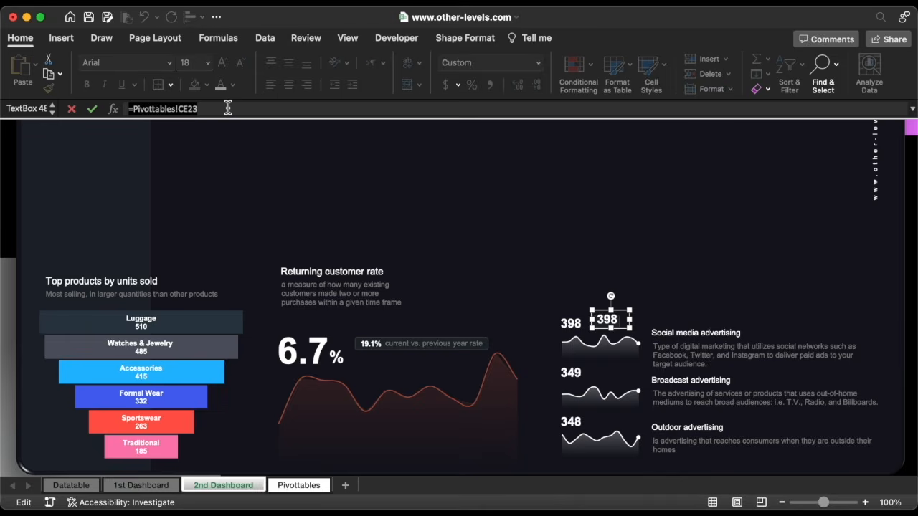
{"action": "type", "text": "="}
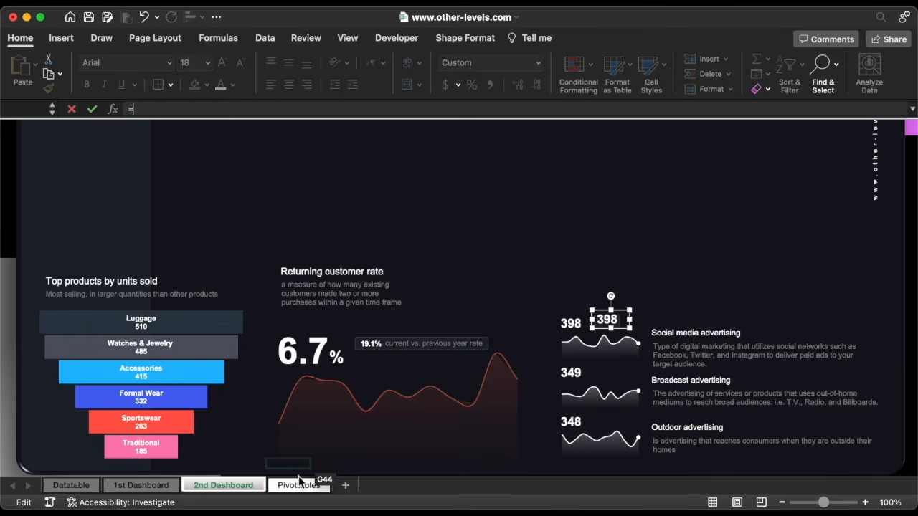
{"action": "left_click", "coordinate": [299, 485]}
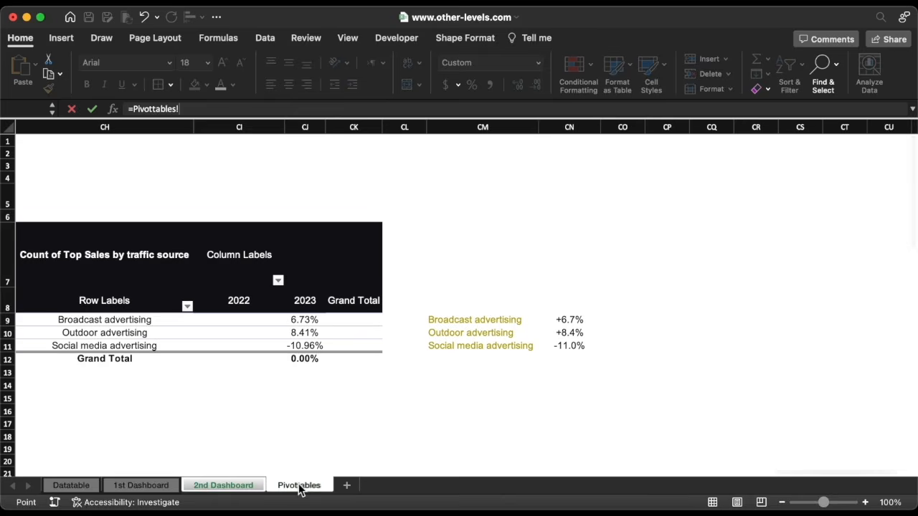
{"action": "left_click", "coordinate": [569, 348]}
{"action": "key", "text": "Return"}
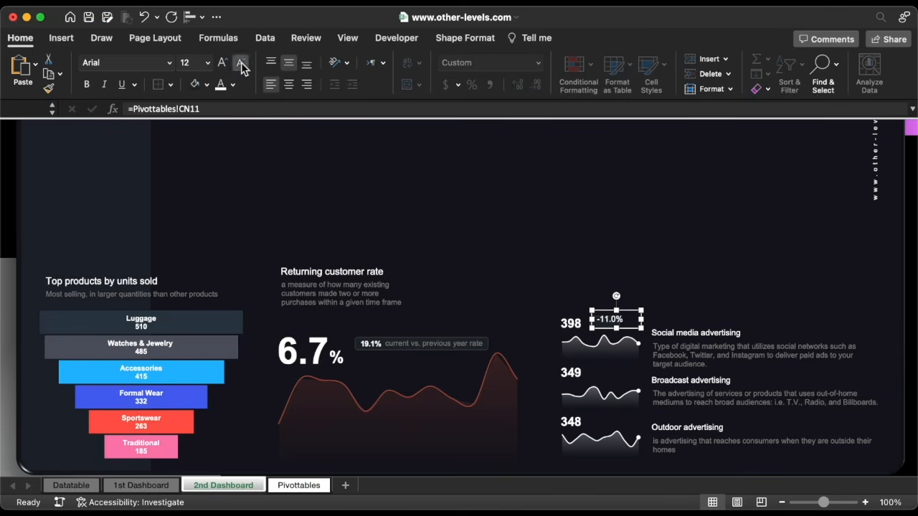
Make the -11.0% label 10.5 pt and centred, then resize and position it beside 398
{"action": "left_click", "coordinate": [241, 64]}
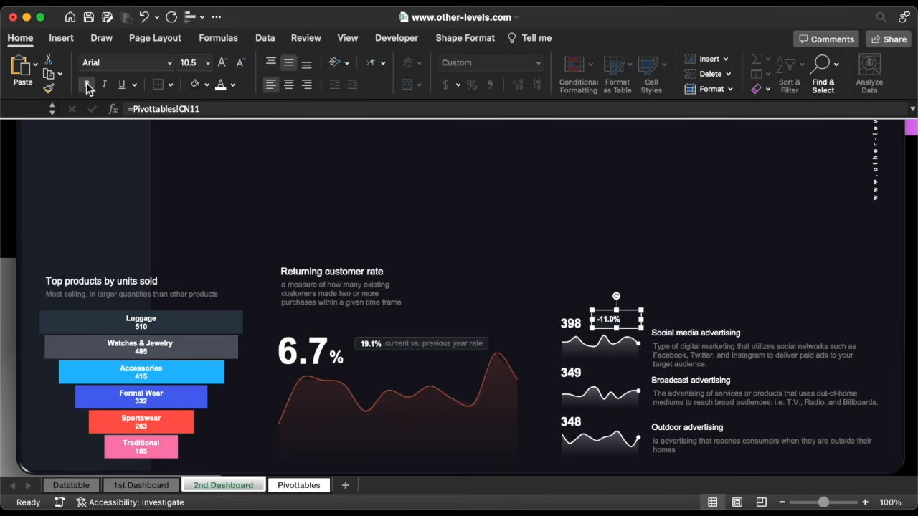
{"action": "left_click", "coordinate": [290, 85]}
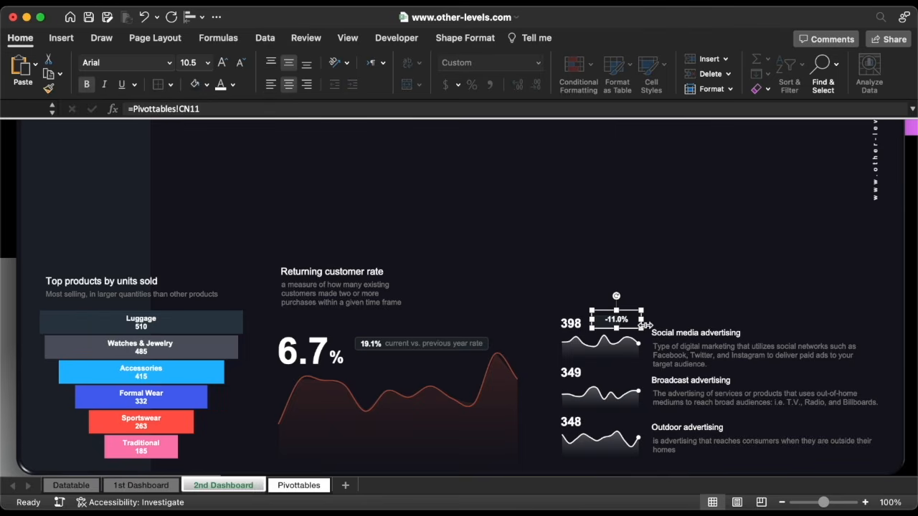
{"action": "left_click_drag", "start_coordinate": [642, 325], "coordinate": [635, 325]}
{"action": "left_click_drag", "start_coordinate": [628, 328], "coordinate": [622, 332]}
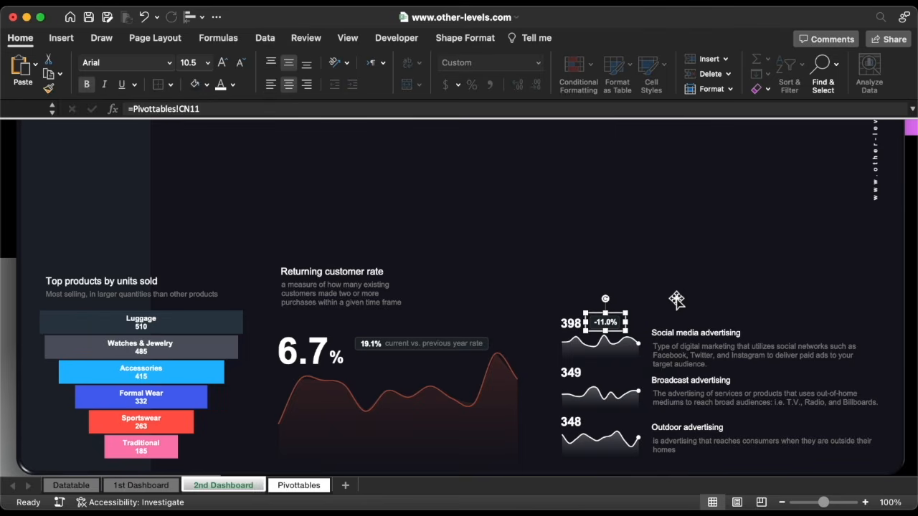
Group TextBox 48 with Rounded Rectangle 47 using the Selection Pane
{"action": "left_click", "coordinate": [464, 38]}
{"action": "left_click", "coordinate": [643, 68]}
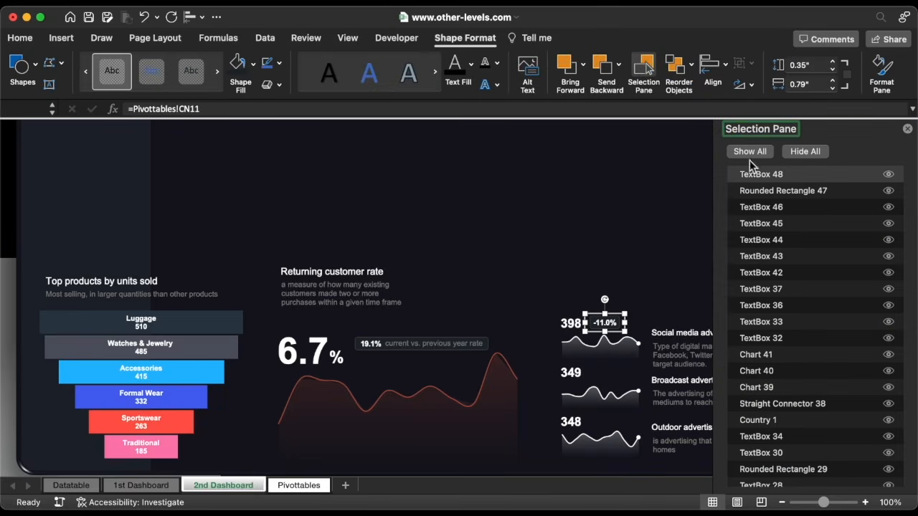
{"action": "left_click", "coordinate": [790, 191], "text": "super"}
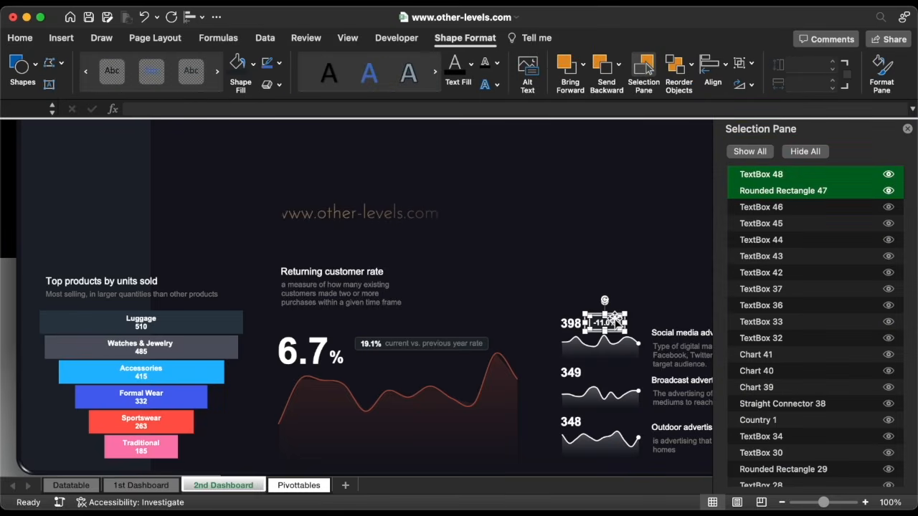
{"action": "right_click", "coordinate": [613, 319]}
{"action": "mouse_move", "coordinate": [734, 322]}
{"action": "left_click", "coordinate": [779, 324]}
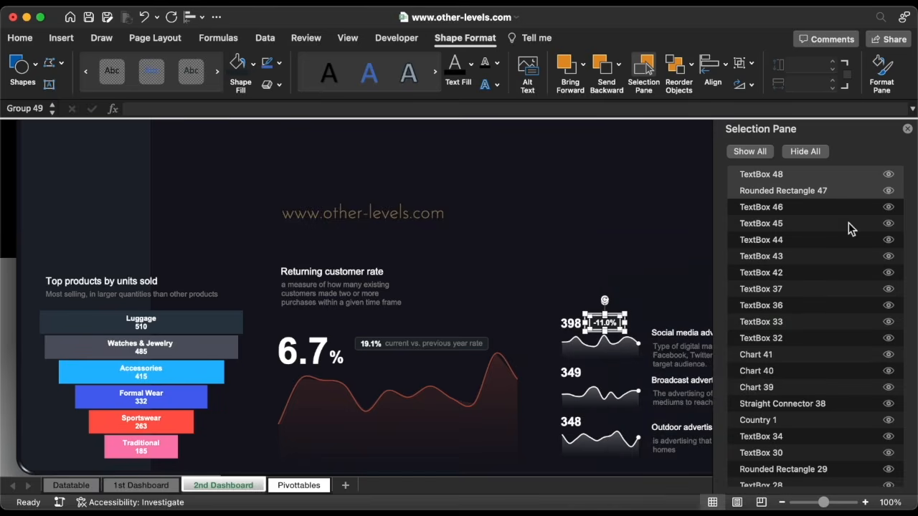
{"action": "left_click", "coordinate": [907, 129]}
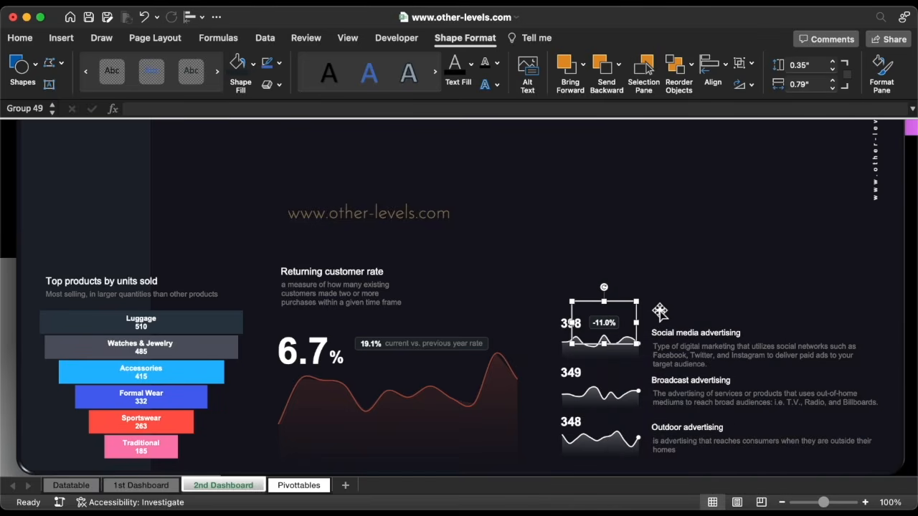
Copy the badge beside 349 and link its text to =Pivottables!CN9 (+6.7%)
{"action": "left_click_drag", "start_coordinate": [636, 316], "coordinate": [638, 410]}
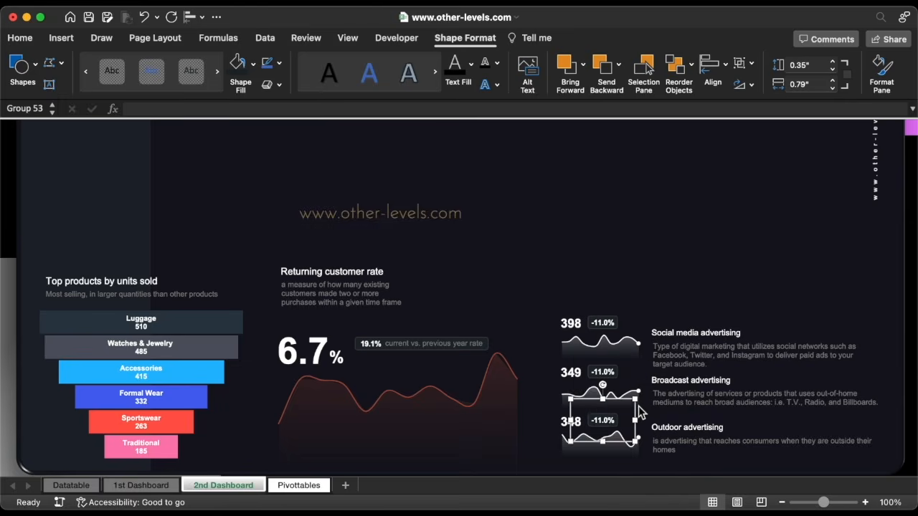
{"action": "left_click", "coordinate": [609, 374]}
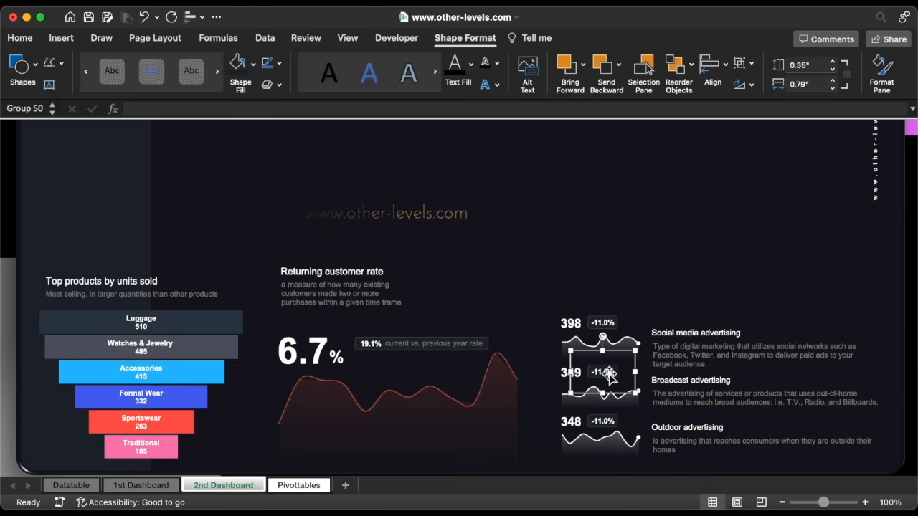
{"action": "left_click", "coordinate": [608, 373]}
{"action": "left_click", "coordinate": [217, 107]}
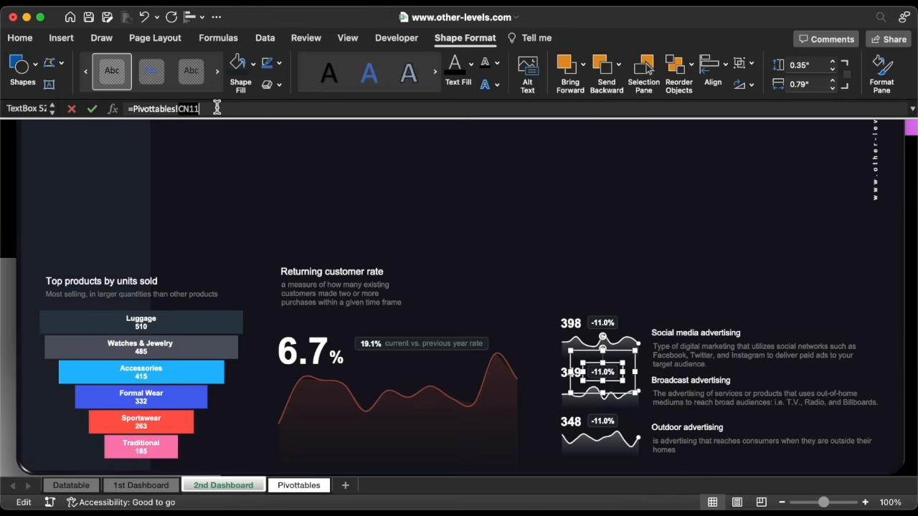
{"action": "type", "text": "="}
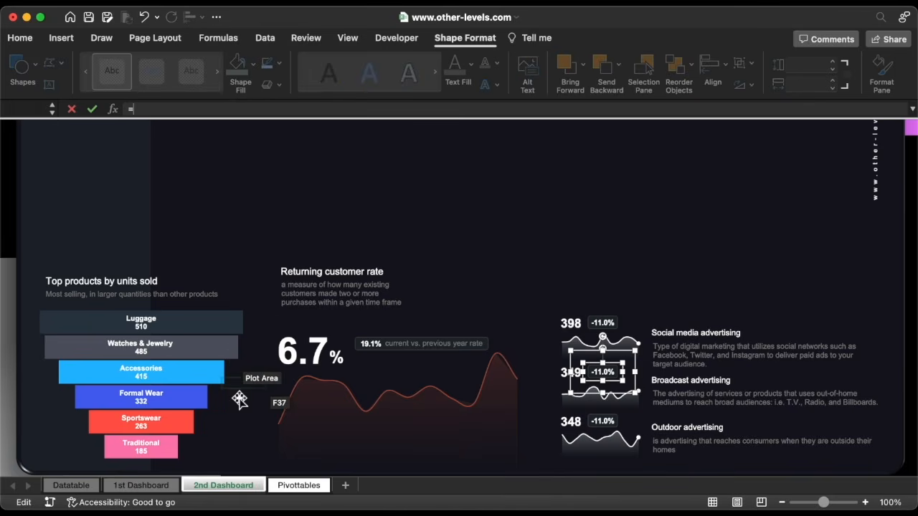
{"action": "left_click", "coordinate": [293, 486]}
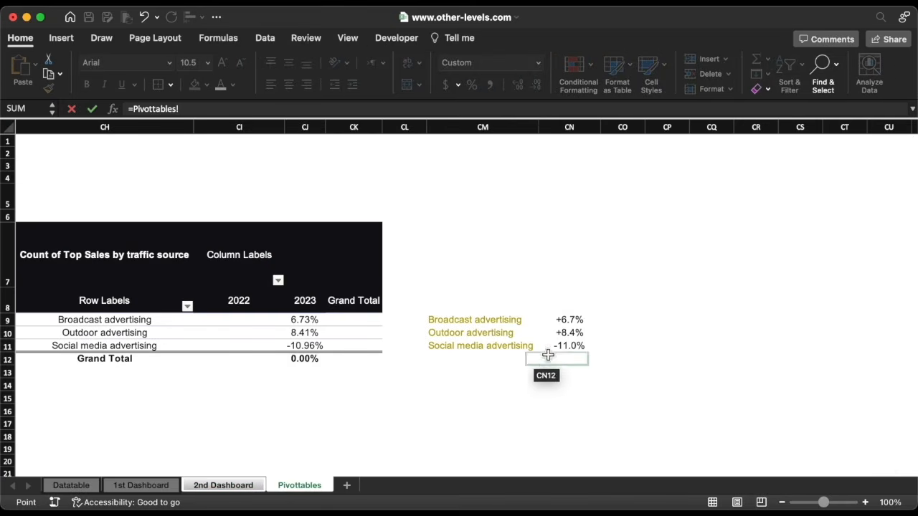
{"action": "left_click", "coordinate": [570, 320]}
{"action": "key", "text": "Return"}
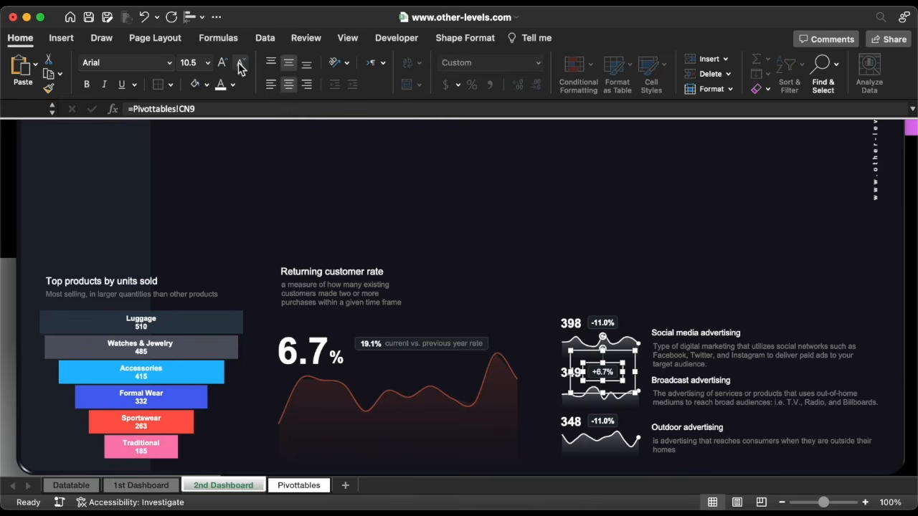
Link the badge beside 348 to =Pivottables!CN10, showing +8.4%
{"action": "left_click", "coordinate": [609, 426]}
{"action": "left_click", "coordinate": [609, 427]}
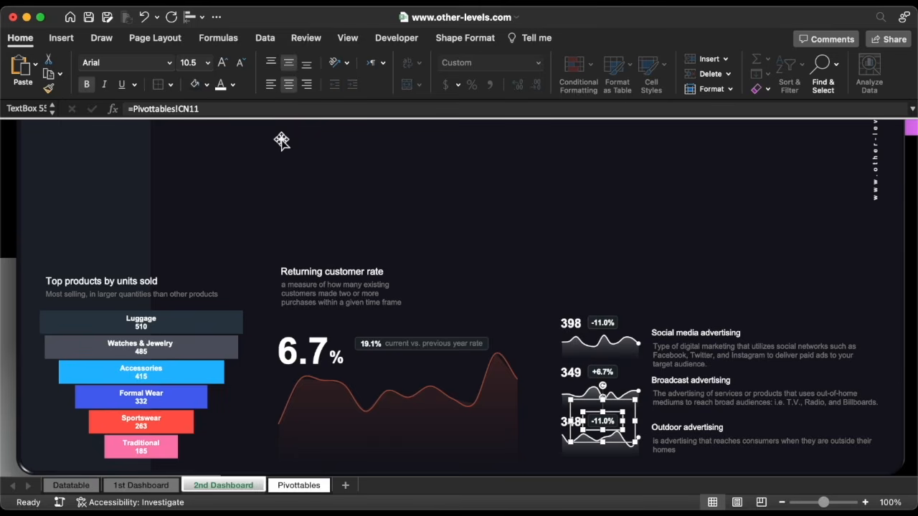
{"action": "left_click", "coordinate": [259, 110]}
{"action": "type", "text": "="}
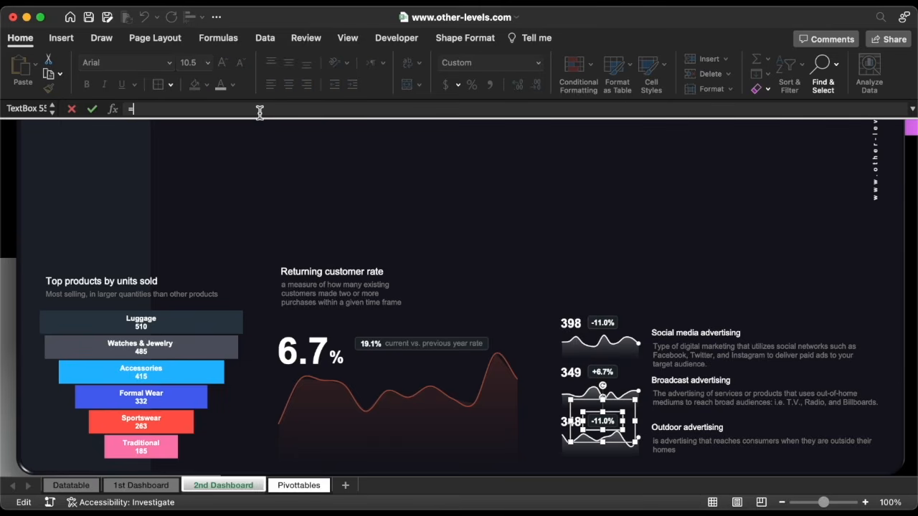
{"action": "left_click", "coordinate": [313, 487]}
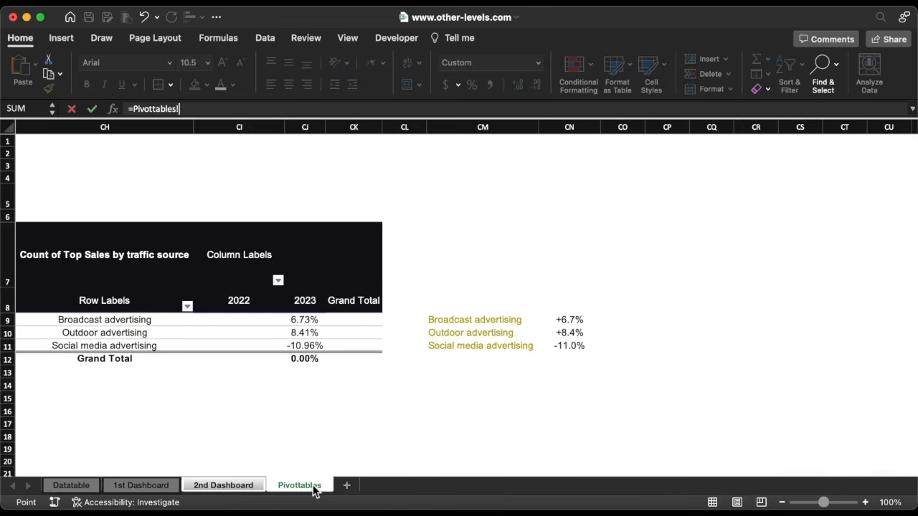
{"action": "left_click", "coordinate": [571, 334]}
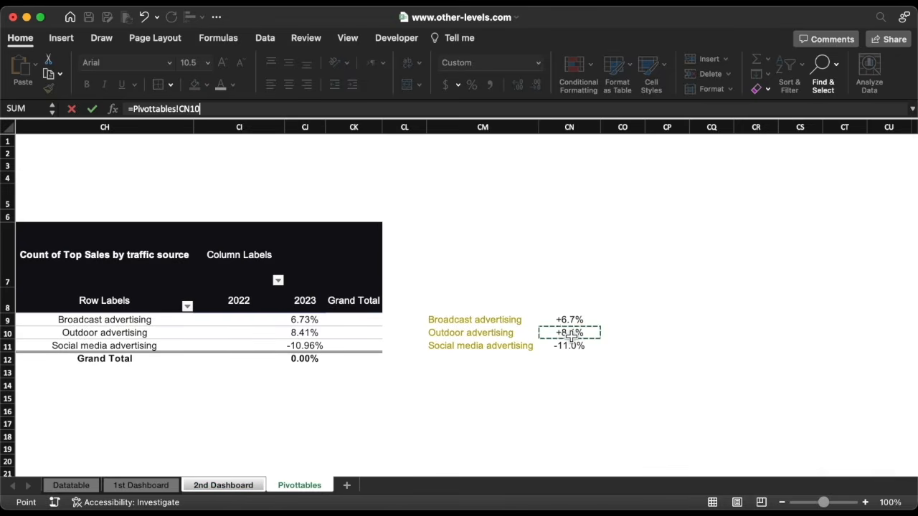
{"action": "key", "text": "Return"}
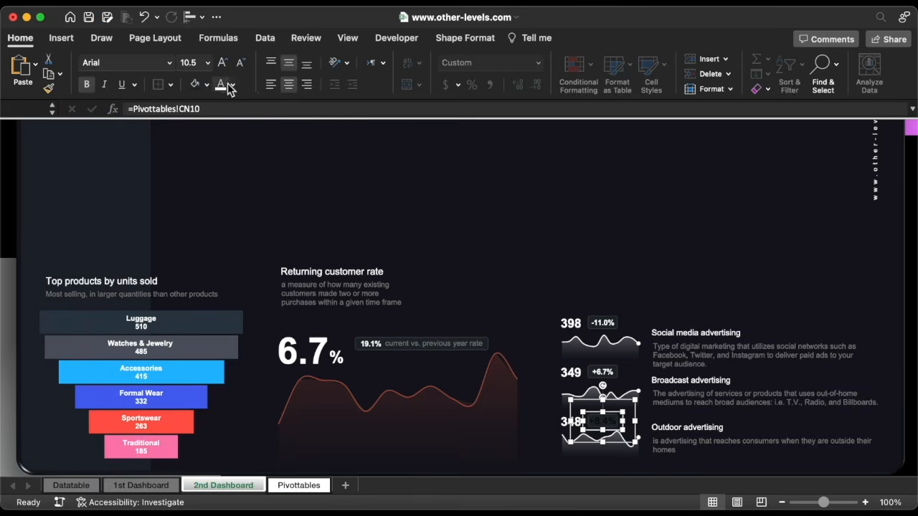
Make the +8.4% label text white and reduce its font size
{"action": "left_click", "coordinate": [221, 85]}
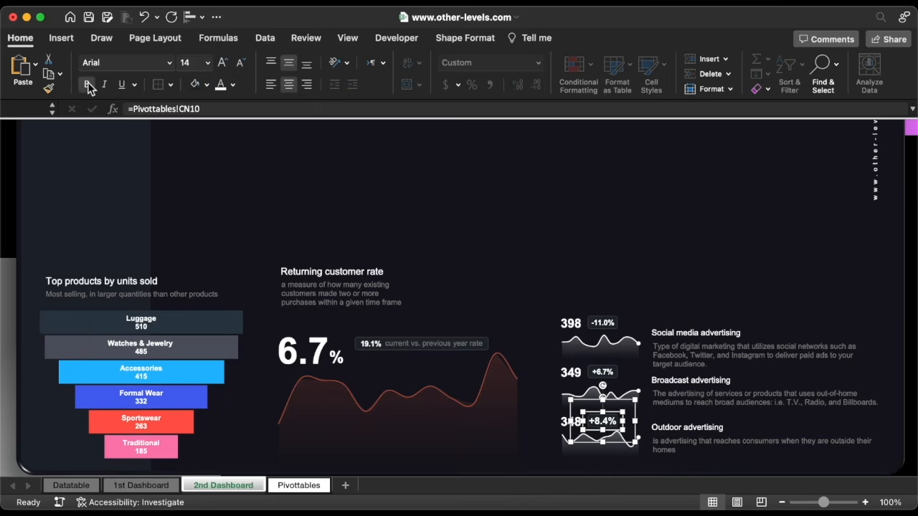
{"action": "left_click", "coordinate": [241, 63]}
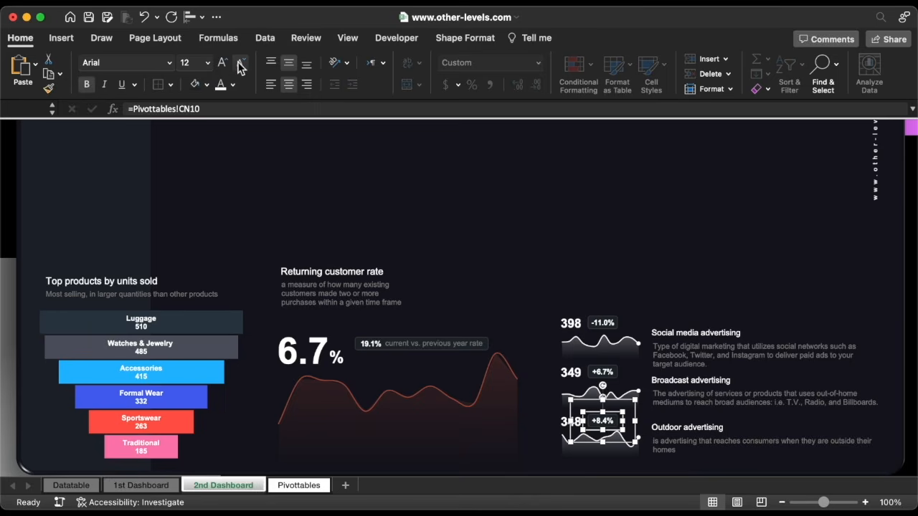
{"action": "left_click", "coordinate": [240, 63]}
{"action": "left_click", "coordinate": [635, 220]}
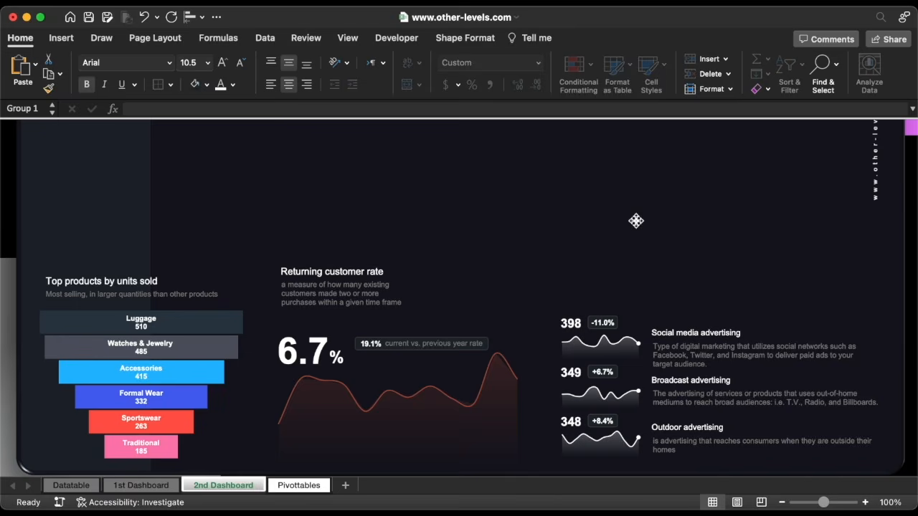
Copy the title box above the ads section, retitle it 'Most effective advertising campaigns', and narrow it
{"action": "left_click", "coordinate": [362, 262]}
{"action": "left_click_drag", "start_coordinate": [362, 261], "coordinate": [804, 272]}
{"action": "triple_click", "coordinate": [607, 271]}
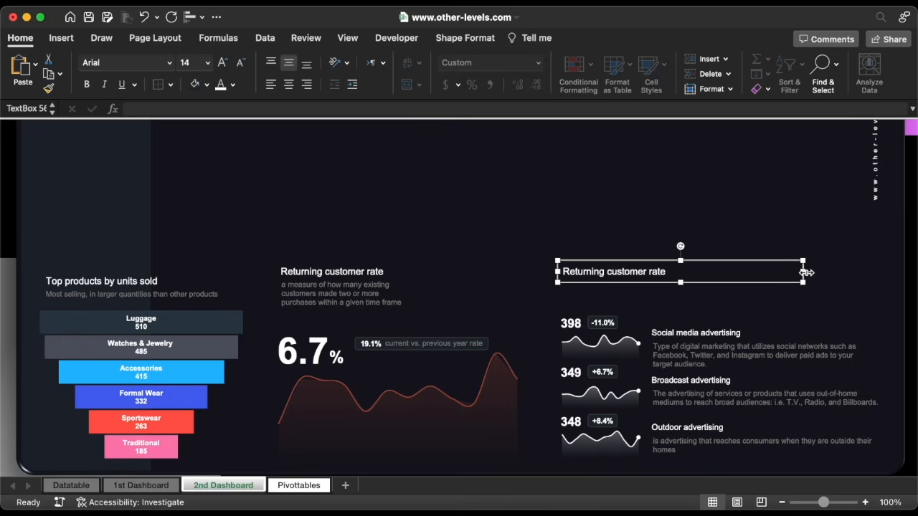
{"action": "triple_click", "coordinate": [654, 271]}
{"action": "key", "text": "super+v"}
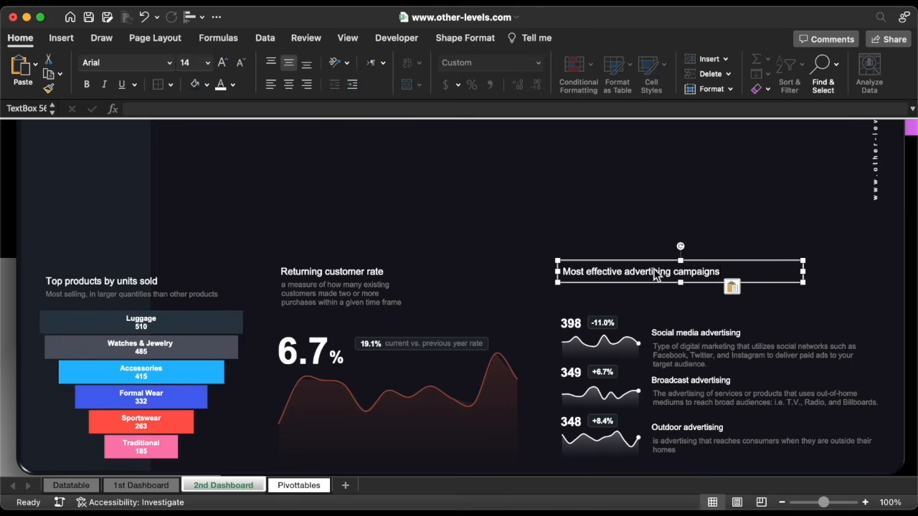
{"action": "left_click_drag", "start_coordinate": [805, 272], "coordinate": [749, 272]}
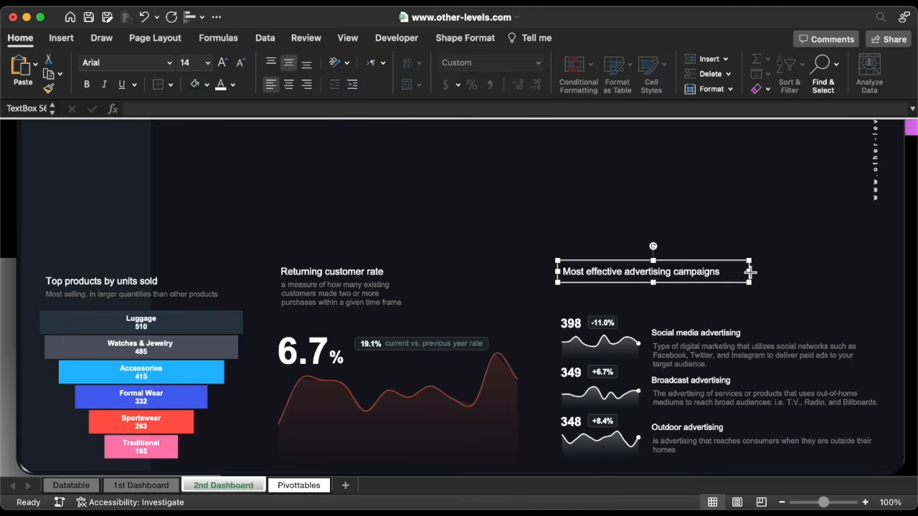
{"action": "left_click", "coordinate": [71, 486]}
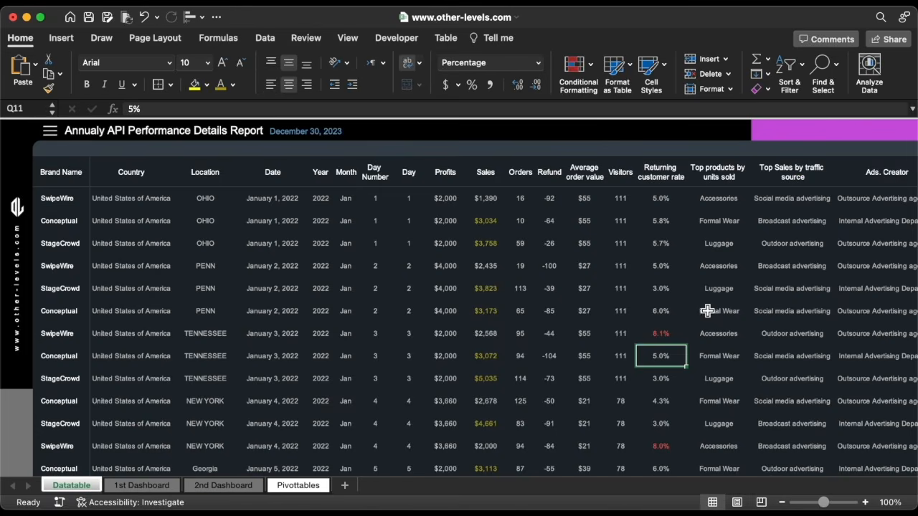
Rename the traffic-source comparison pivot ads1 and the Social media advertising pivot ads2
{"action": "scroll", "coordinate": [707, 311], "scroll_direction": "right", "scroll_amount": 5}
{"action": "left_click", "coordinate": [664, 223]}
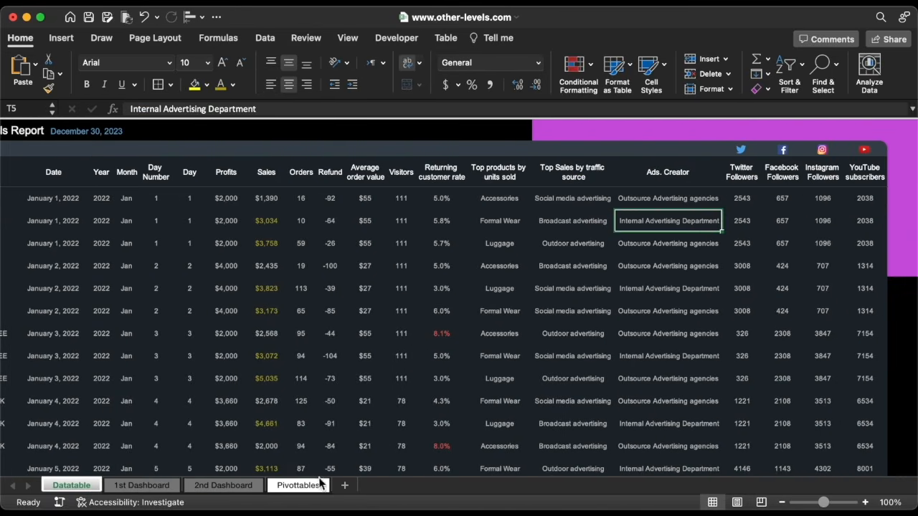
{"action": "left_click", "coordinate": [320, 484]}
{"action": "left_click", "coordinate": [364, 333]}
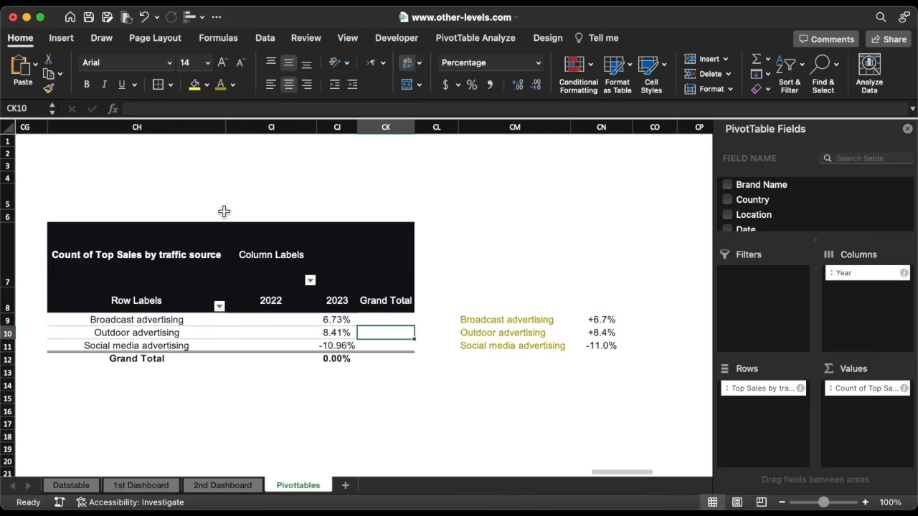
{"action": "scroll", "coordinate": [224, 211], "scroll_direction": "left", "scroll_amount": 7}
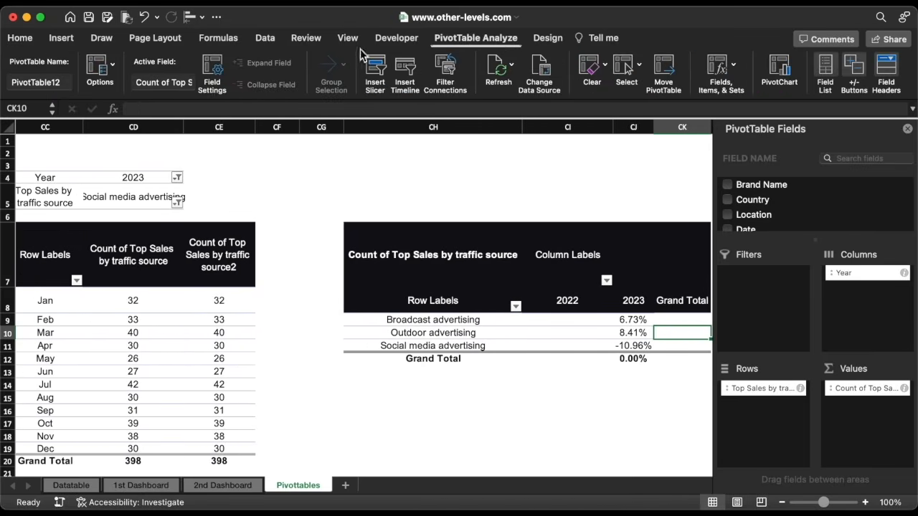
{"action": "left_click", "coordinate": [66, 83]}
{"action": "type", "text": "ads1"}
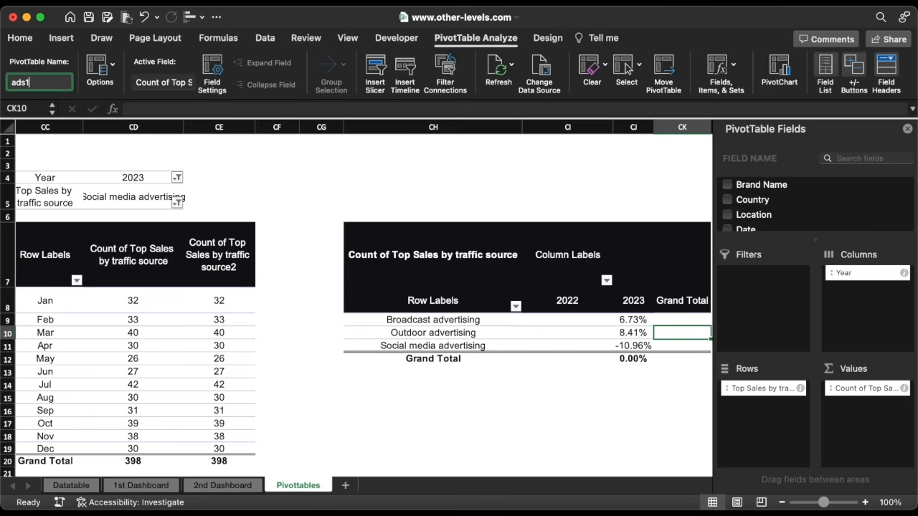
{"action": "key", "text": "Return"}
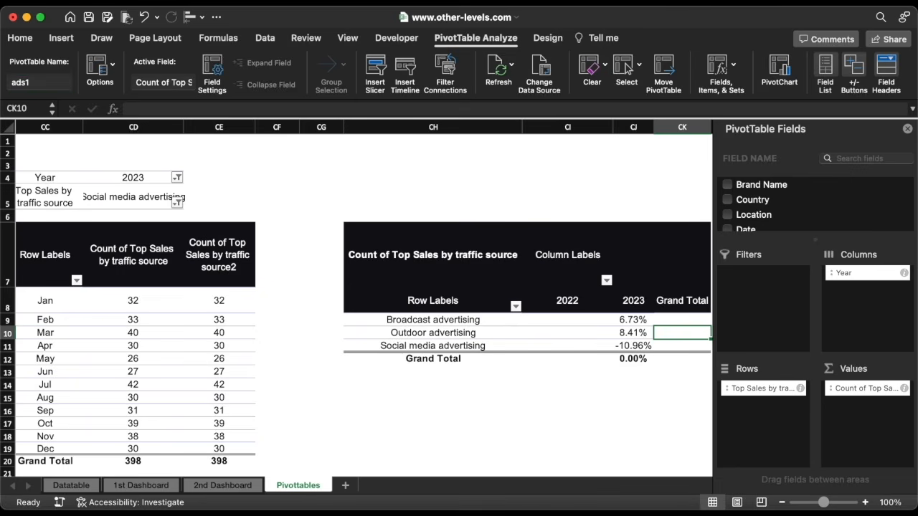
{"action": "scroll", "coordinate": [286, 293], "scroll_direction": "left", "scroll_amount": 10}
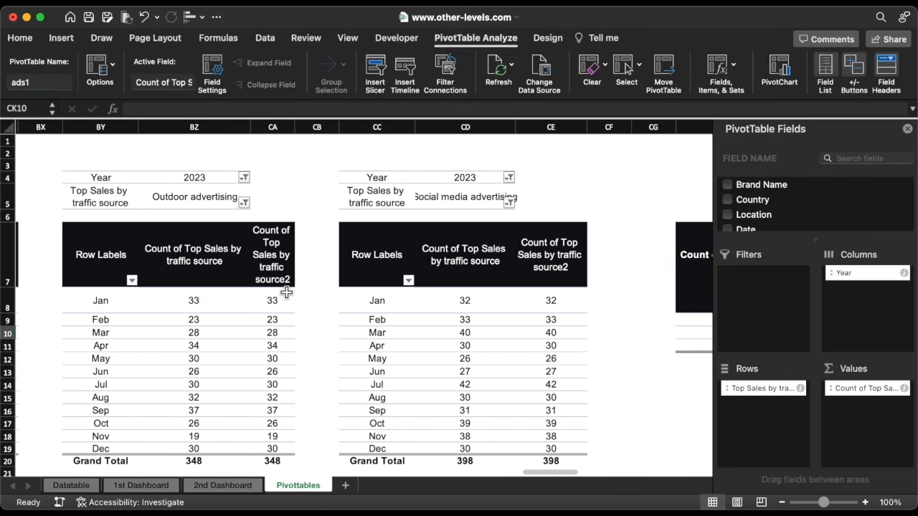
{"action": "scroll", "coordinate": [287, 292], "scroll_direction": "left", "scroll_amount": 3}
{"action": "left_click", "coordinate": [466, 261]}
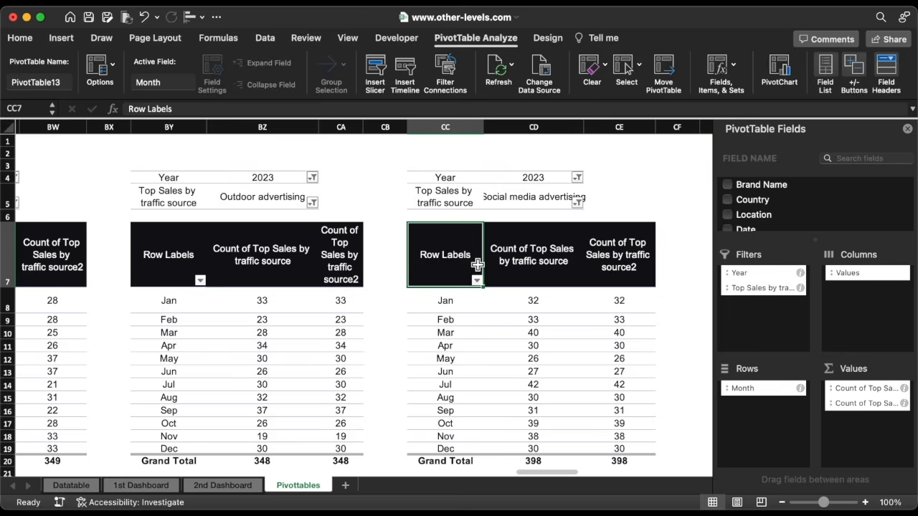
{"action": "left_click", "coordinate": [35, 83]}
{"action": "type", "text": "ad"}
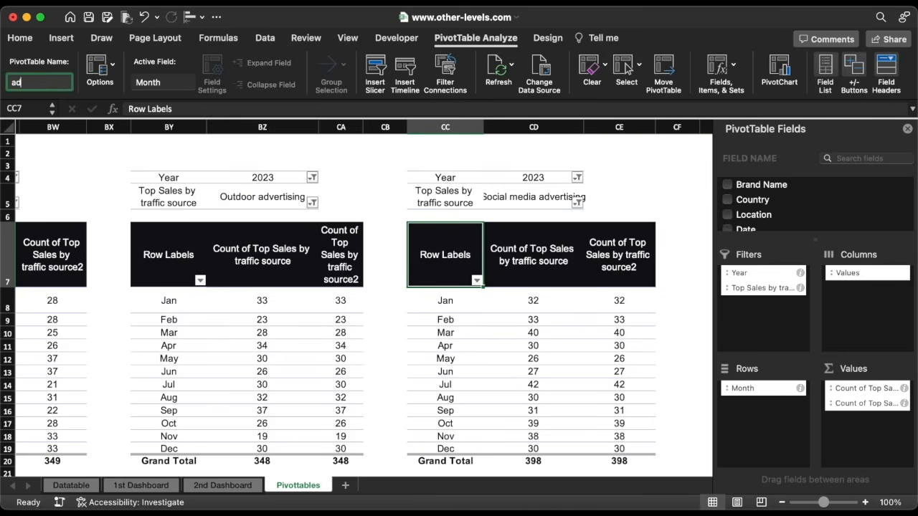
{"action": "type", "text": "s2"}
{"action": "key", "text": "Return"}
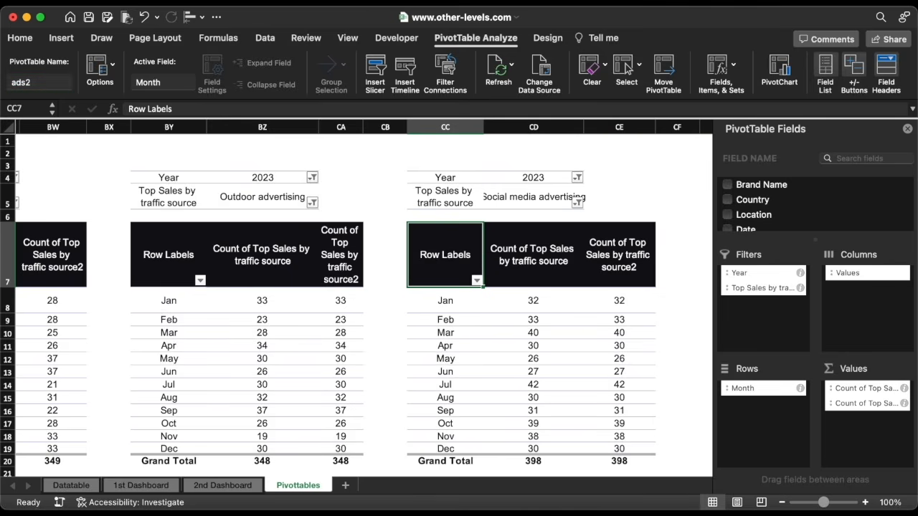
Rename the Outdoor advertising pivot ads3 and the Broadcast advertising pivot ads4
{"action": "left_click", "coordinate": [152, 241]}
{"action": "left_click", "coordinate": [55, 80]}
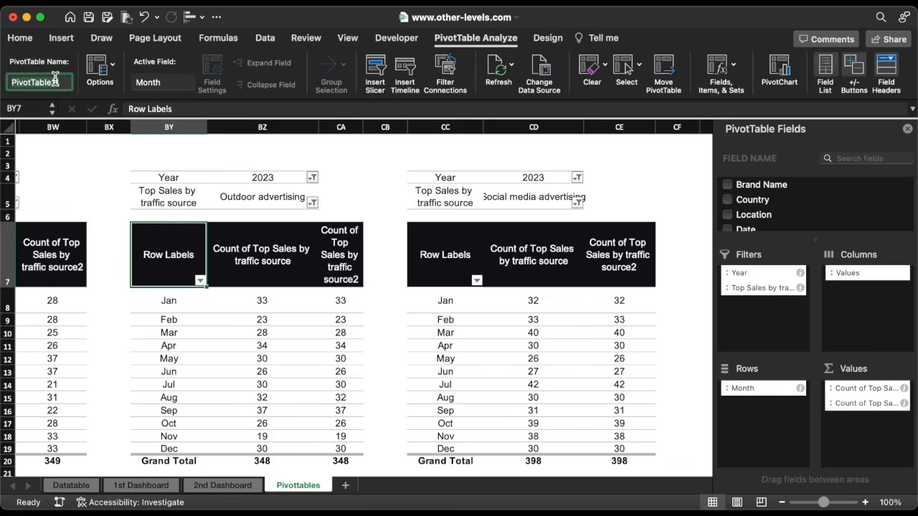
{"action": "type", "text": "ads3"}
{"action": "key", "text": "Return"}
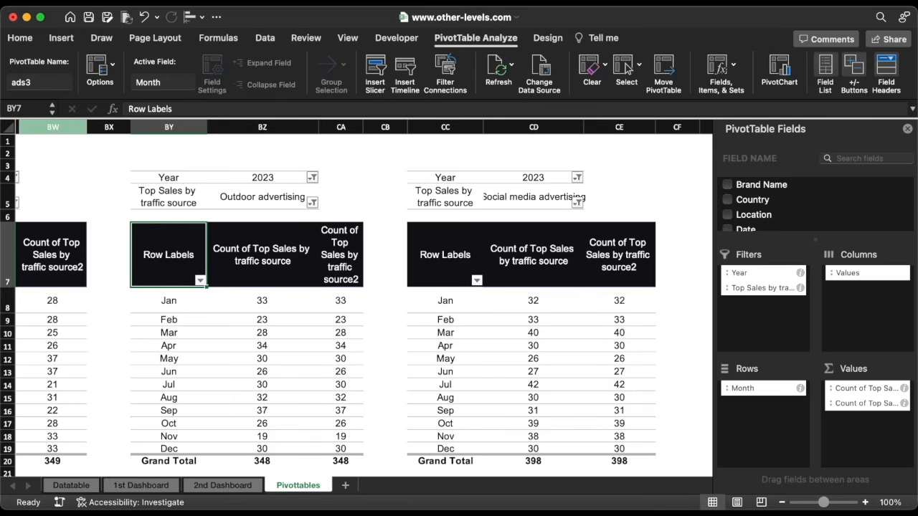
{"action": "scroll", "coordinate": [206, 276], "scroll_direction": "left", "scroll_amount": 10}
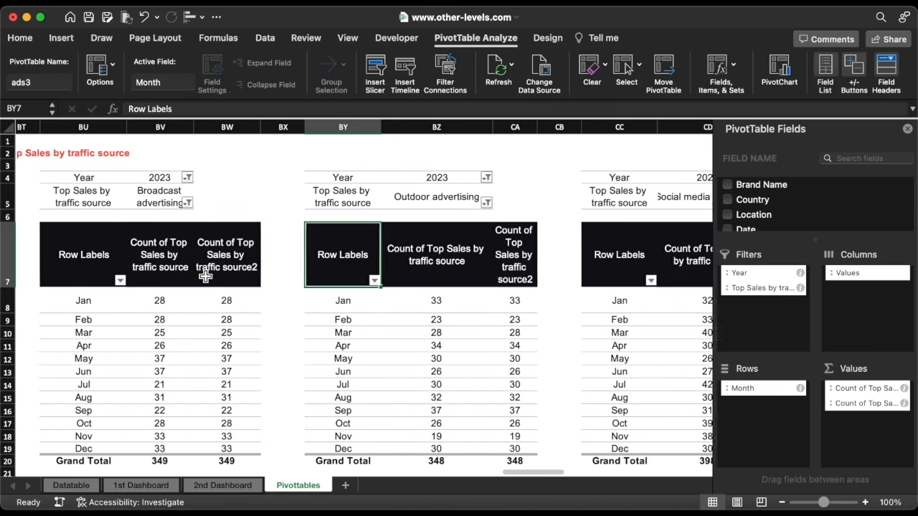
{"action": "left_click", "coordinate": [206, 276]}
{"action": "left_click", "coordinate": [66, 82]}
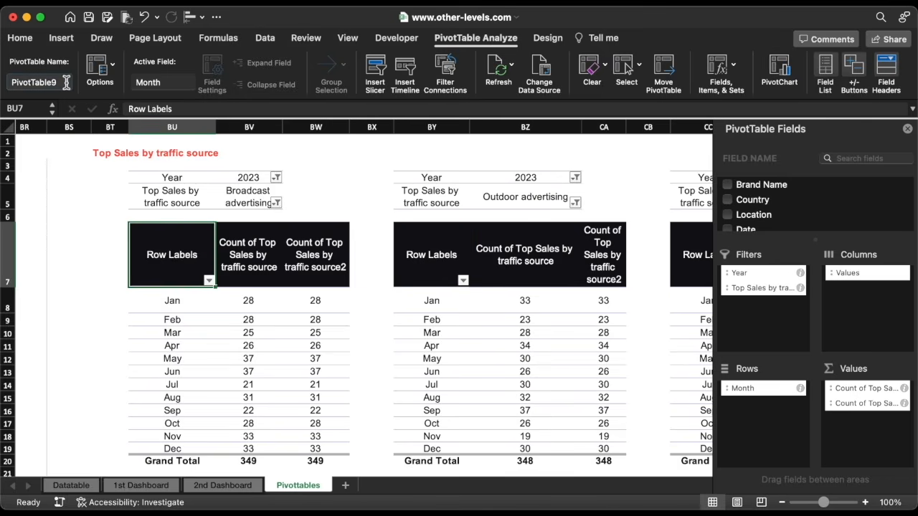
{"action": "type", "text": "ads4"}
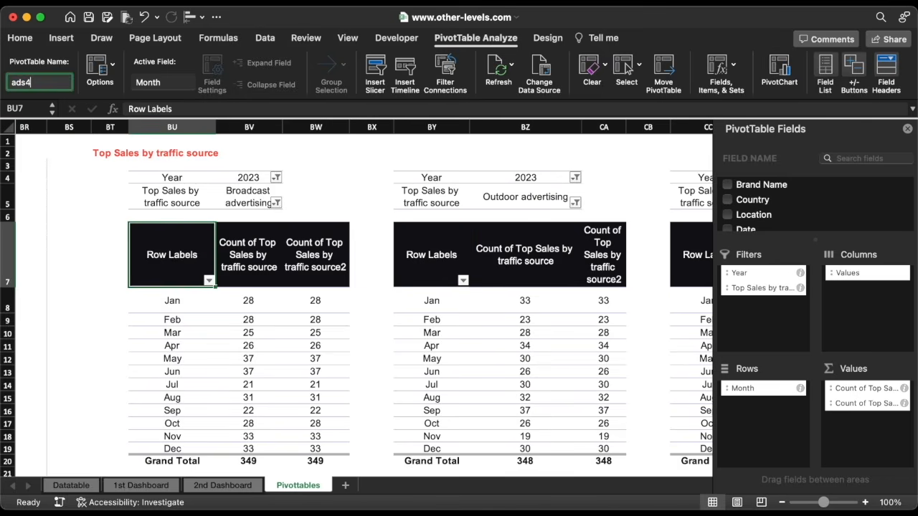
{"action": "key", "text": "Return"}
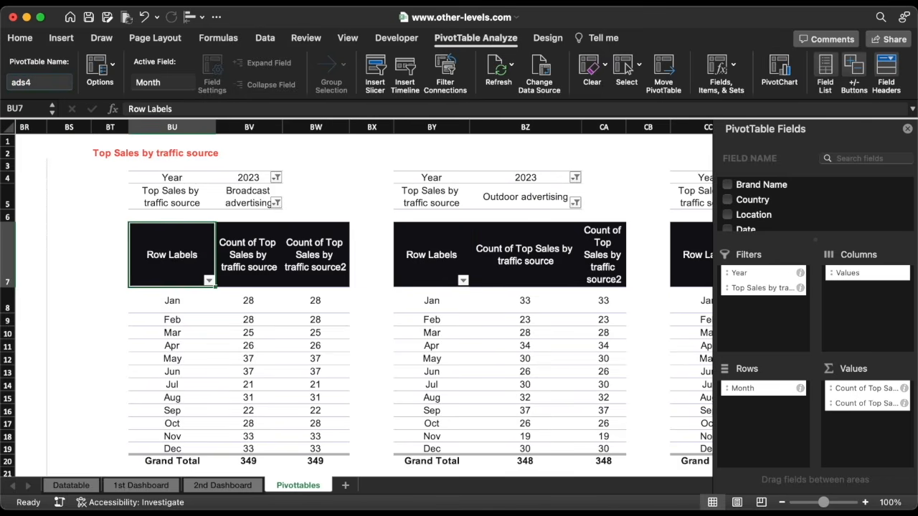
Insert an Ads. Creator slicer and move it over the Broadcast pivot
{"action": "left_click", "coordinate": [57, 41]}
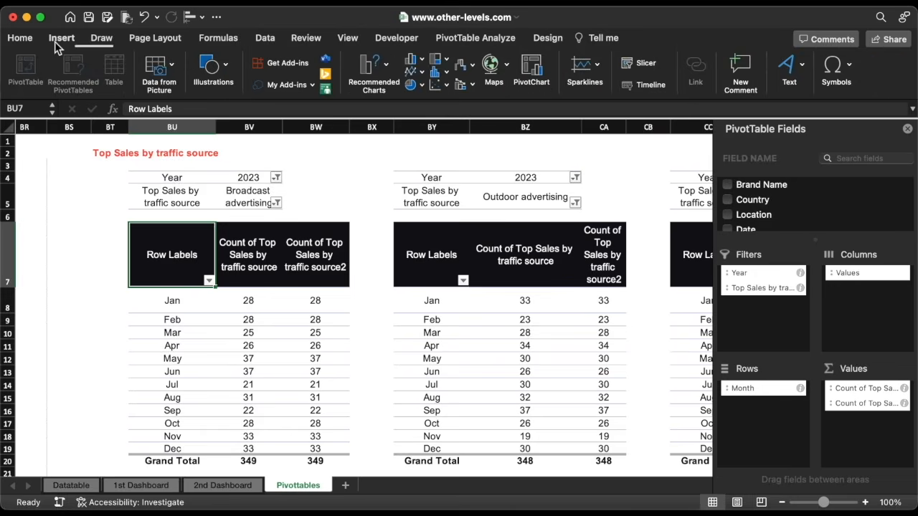
{"action": "left_click", "coordinate": [639, 63]}
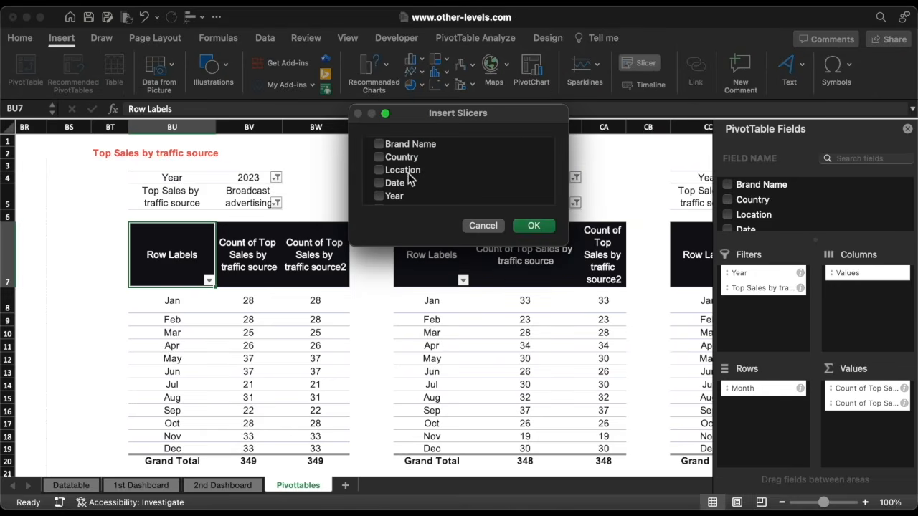
{"action": "scroll", "coordinate": [410, 177], "scroll_direction": "down", "scroll_amount": 10}
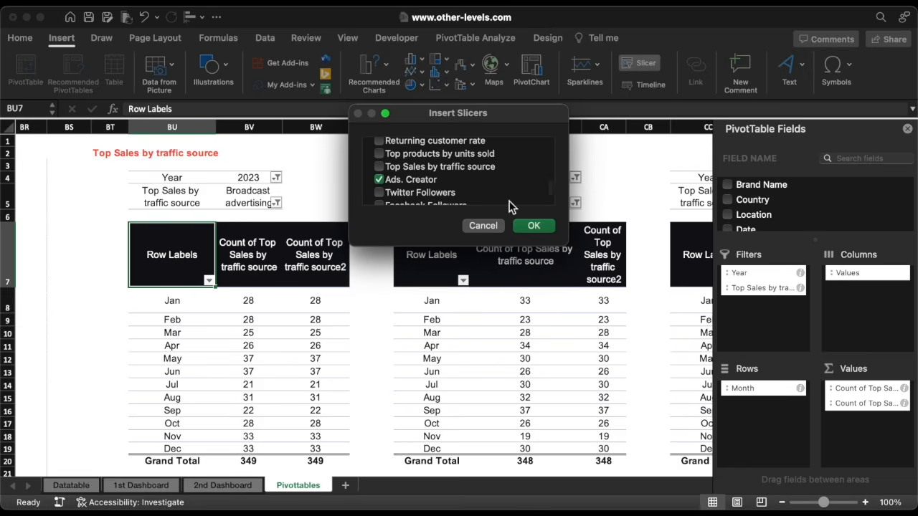
{"action": "left_click", "coordinate": [535, 225]}
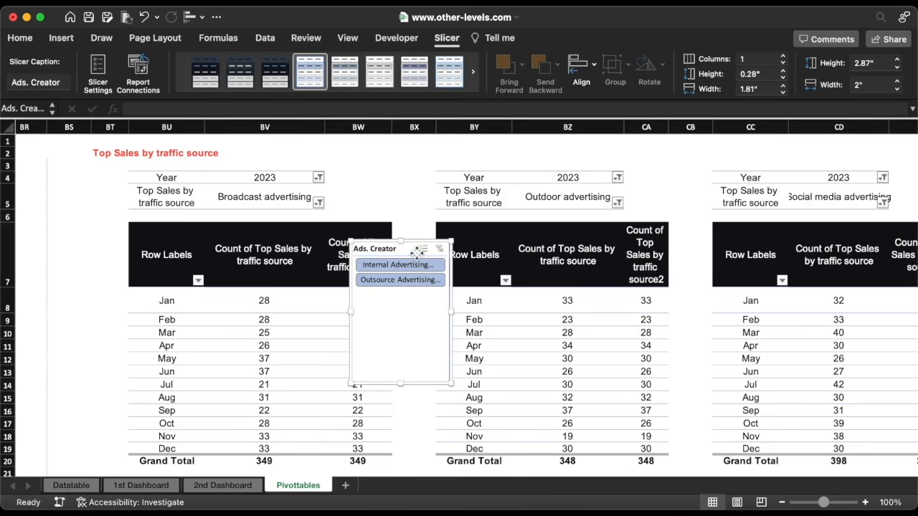
{"action": "left_click_drag", "start_coordinate": [417, 253], "coordinate": [337, 248]}
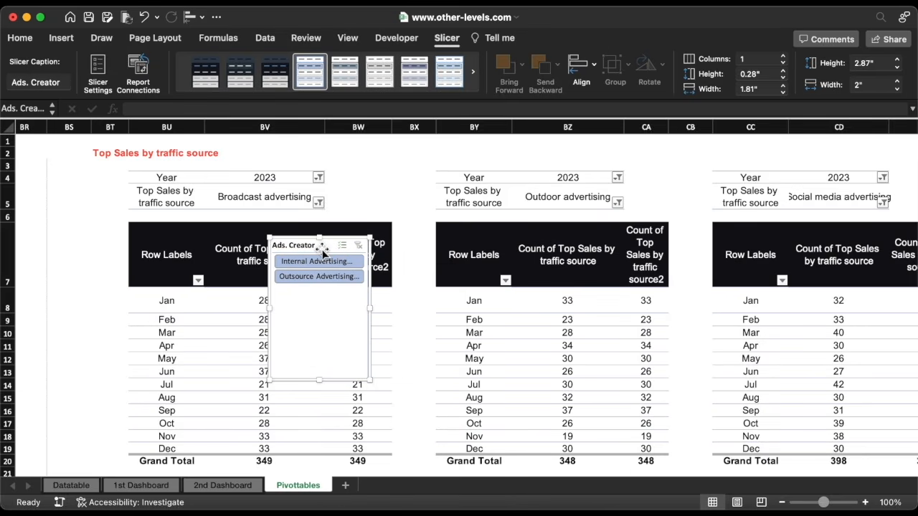
Connect the slicer to the ads2, ads3 and ads4 pivot tables, then cut it
{"action": "right_click", "coordinate": [323, 251]}
{"action": "left_click", "coordinate": [360, 329]}
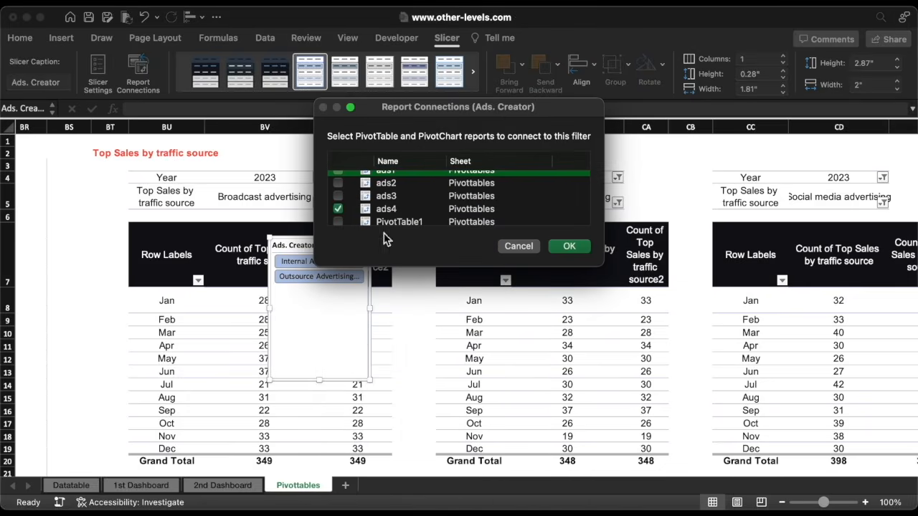
{"action": "scroll", "coordinate": [340, 197], "scroll_direction": "up", "scroll_amount": 1}
{"action": "left_click", "coordinate": [338, 190]}
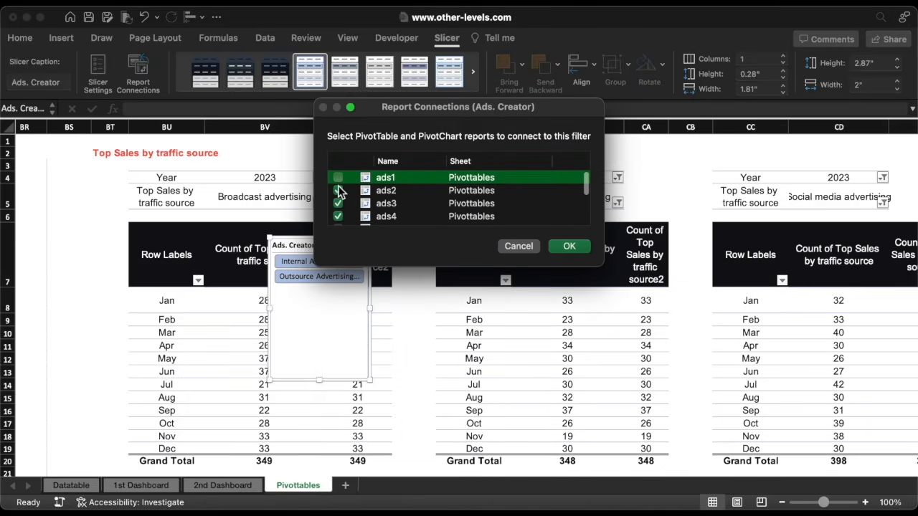
{"action": "left_click", "coordinate": [568, 247]}
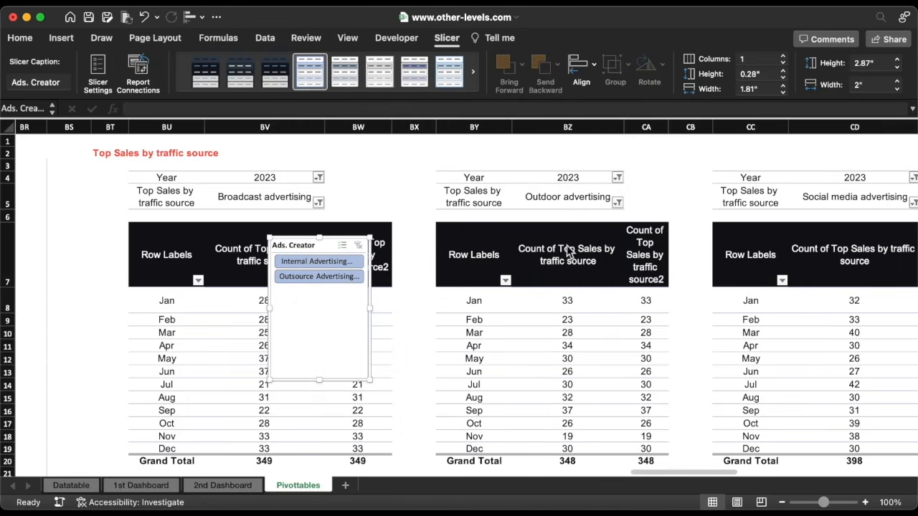
{"action": "key", "text": "super+x"}
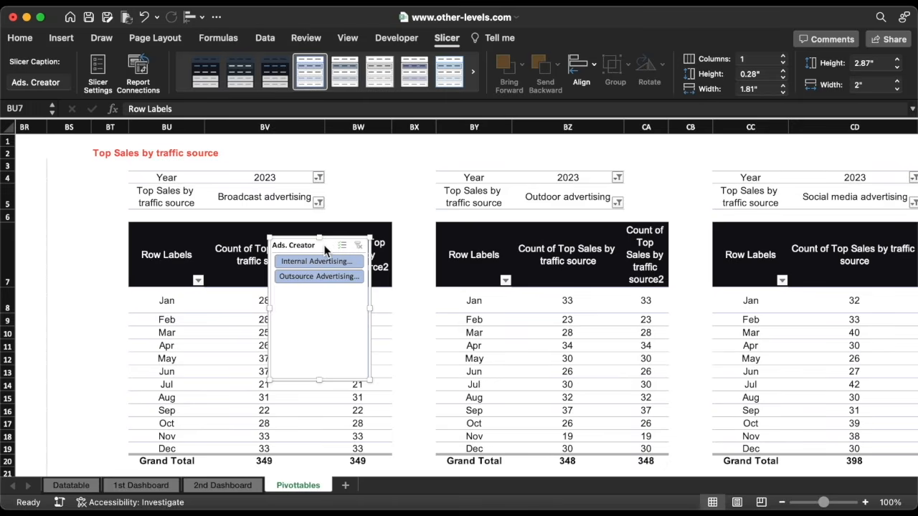
Paste the slicer on 2nd Dashboard as a wide box with 2 columns, 0.78" tall
{"action": "left_click", "coordinate": [223, 486]}
{"action": "key", "text": "super+v"}
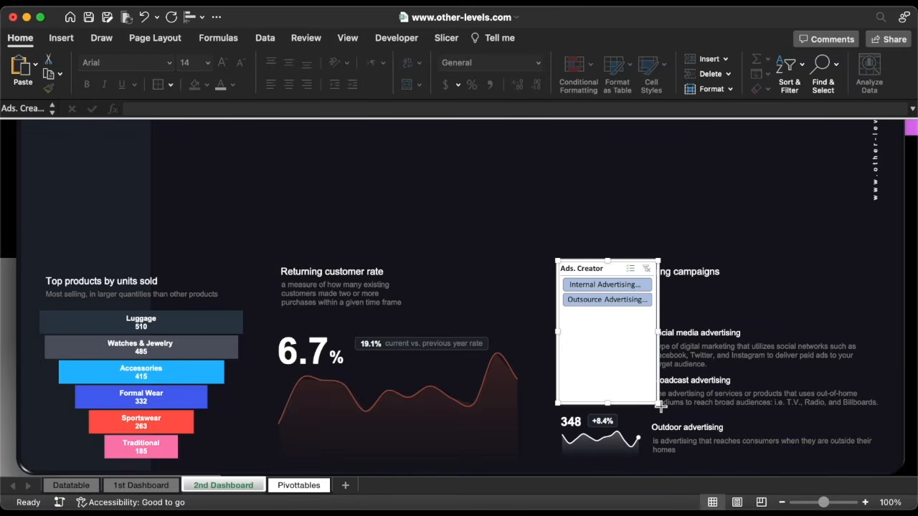
{"action": "left_click_drag", "start_coordinate": [661, 407], "coordinate": [788, 310]}
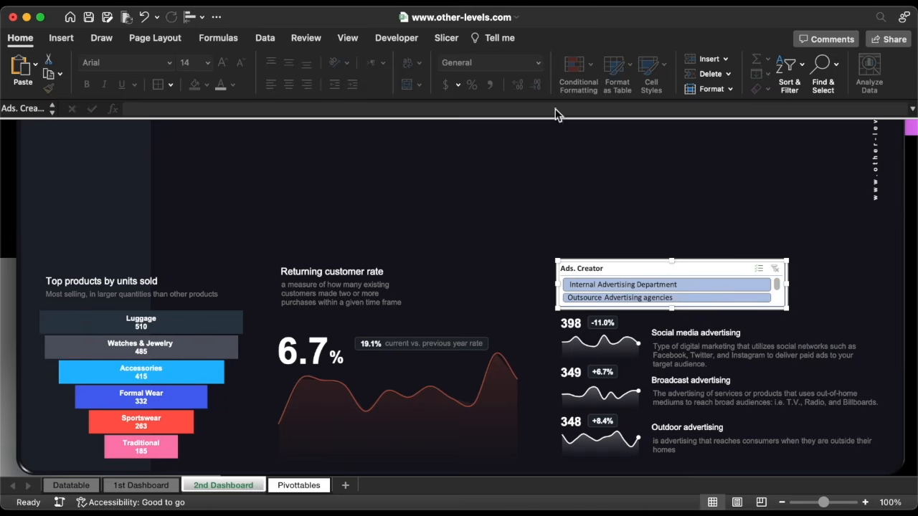
{"action": "left_click", "coordinate": [448, 38]}
{"action": "left_click", "coordinate": [784, 59]}
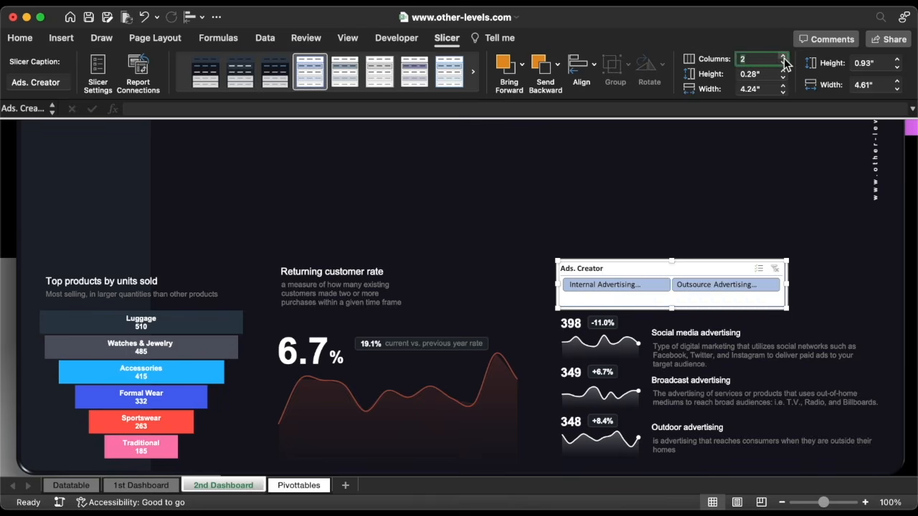
{"action": "left_click_drag", "start_coordinate": [674, 310], "coordinate": [674, 301]}
Set the slicer to hide items with no data and the header, then shrink it to a strip
{"action": "right_click", "coordinate": [675, 271]}
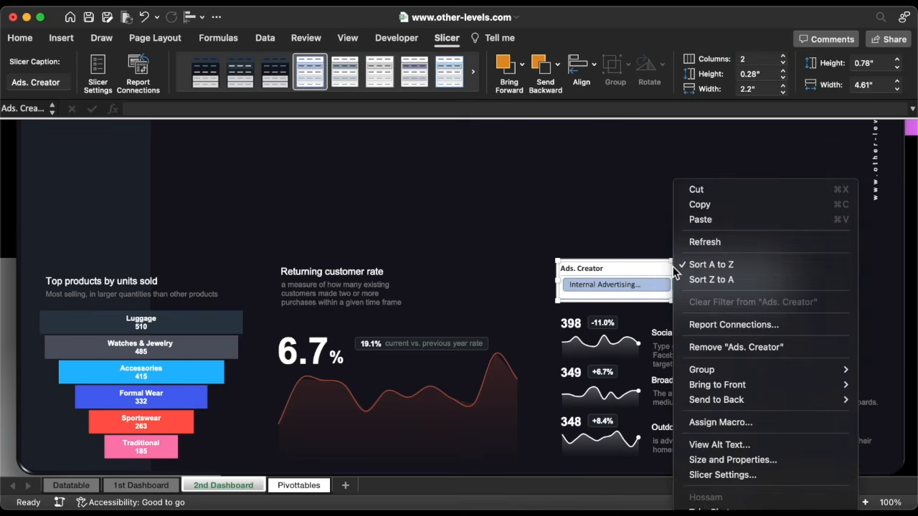
{"action": "left_click", "coordinate": [717, 475]}
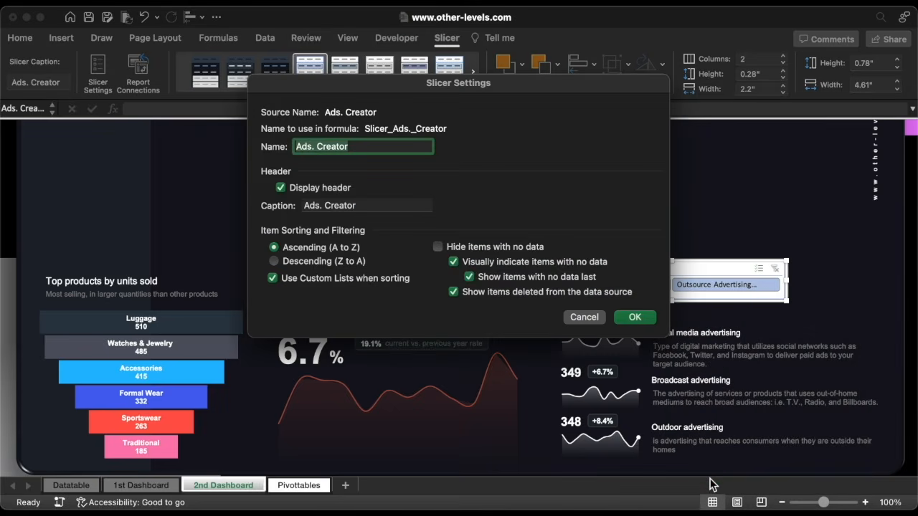
{"action": "left_click", "coordinate": [459, 247]}
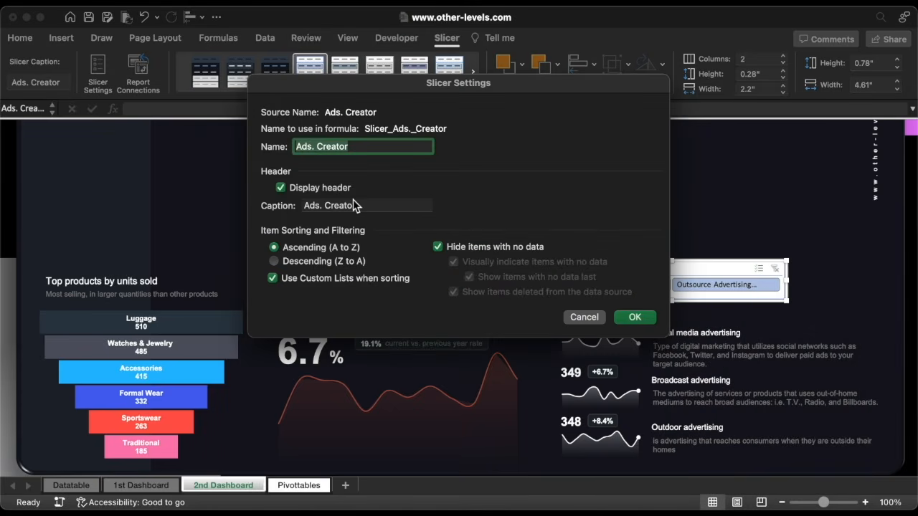
{"action": "left_click", "coordinate": [621, 318]}
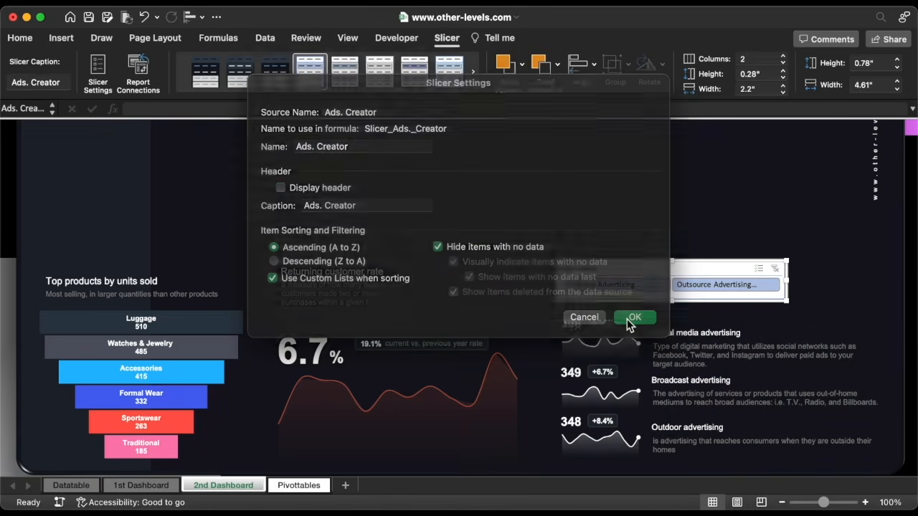
{"action": "left_click_drag", "start_coordinate": [672, 302], "coordinate": [692, 287]}
Apply a dark style to the Ads. Creator slicer, widen it, and filter to Internal Advertising Department
{"action": "left_click", "coordinate": [251, 80]}
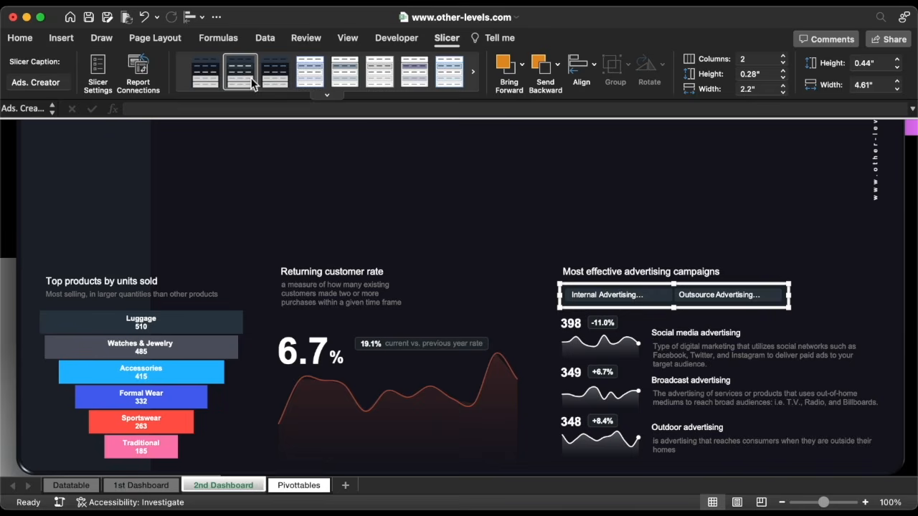
{"action": "left_click_drag", "start_coordinate": [792, 296], "coordinate": [823, 296]}
{"action": "left_click", "coordinate": [667, 297]}
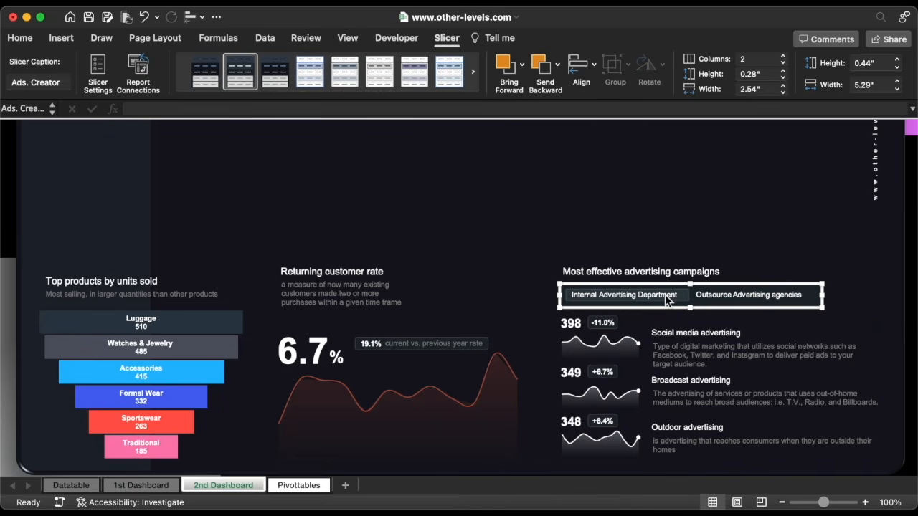
{"action": "key", "text": "Escape"}
Compare Outsource and Internal campaigns and inspect the 174, 172 and 167 figure groups
{"action": "left_click", "coordinate": [723, 300]}
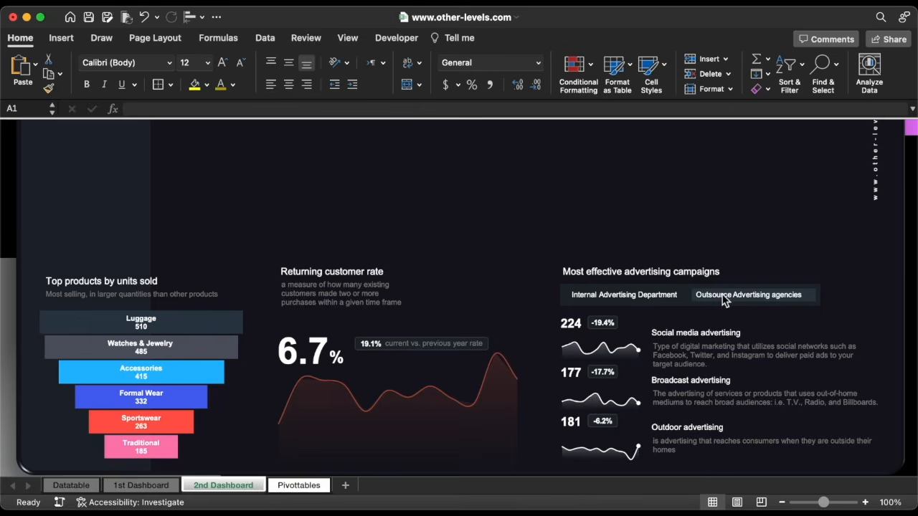
{"action": "left_click", "coordinate": [666, 302]}
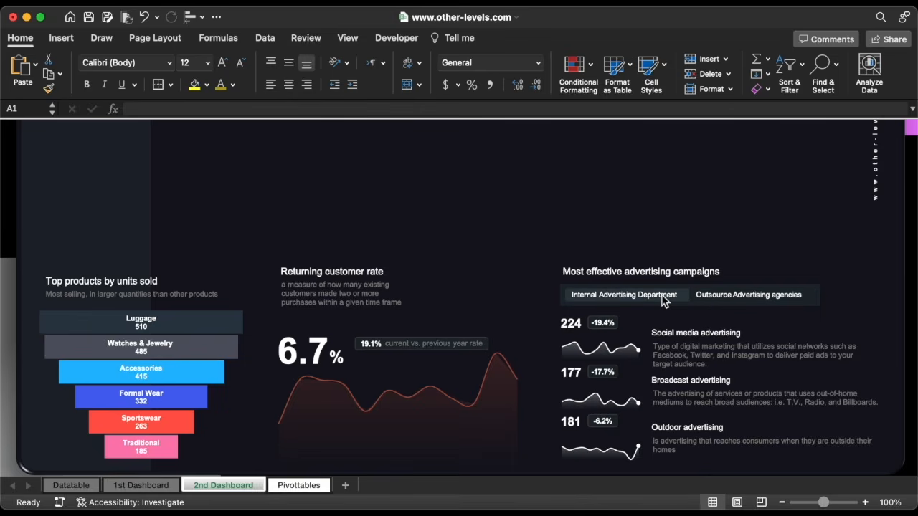
{"action": "left_click", "coordinate": [594, 324]}
{"action": "left_click", "coordinate": [563, 324]}
{"action": "left_click", "coordinate": [566, 372], "text": "shift"}
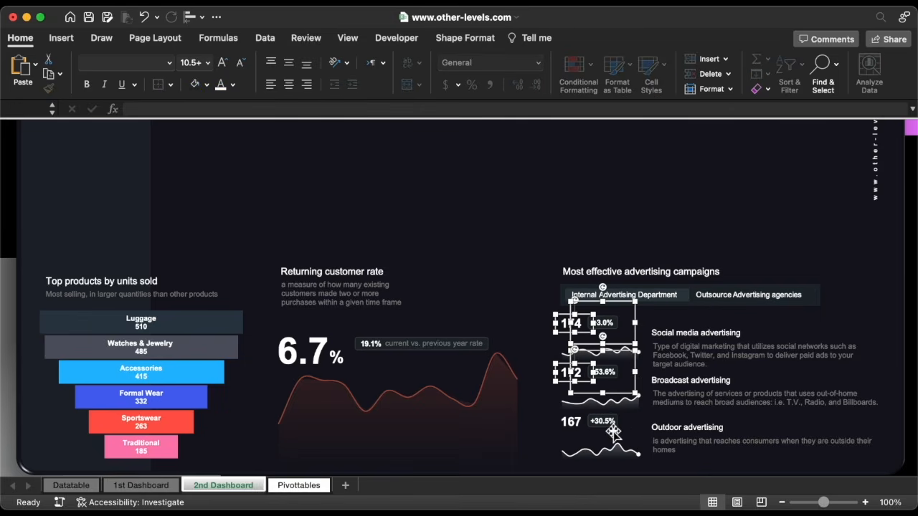
{"action": "left_click", "coordinate": [566, 422], "text": "shift"}
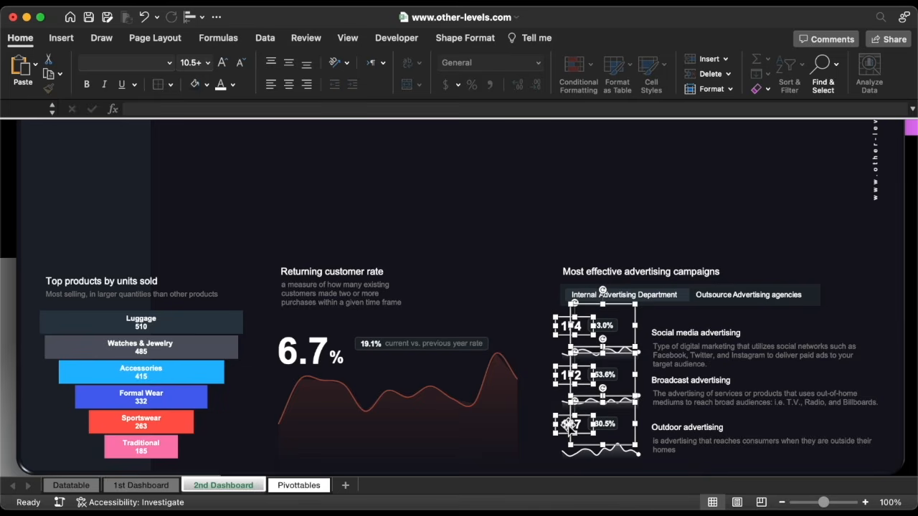
{"action": "key", "text": "Escape"}
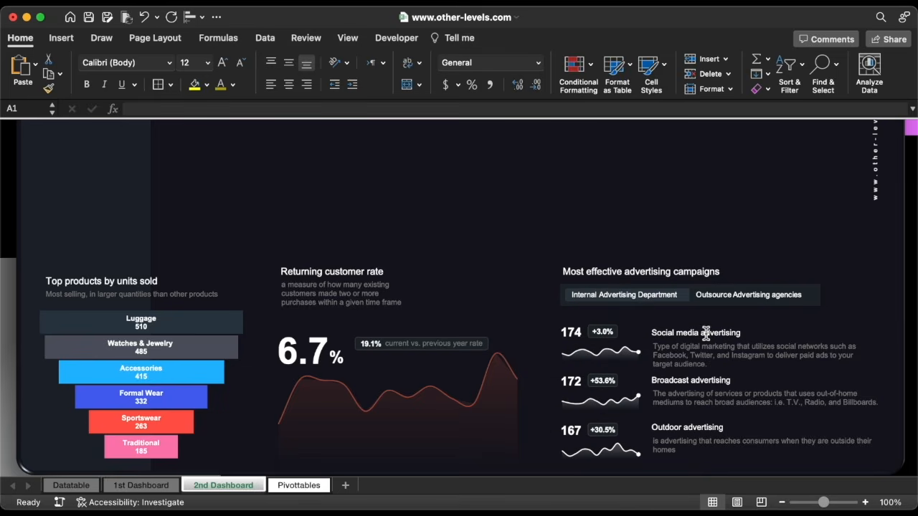
Toggle Outsource then back to Internal Advertising Department, and nudge the slicer down slightly
{"action": "left_click", "coordinate": [736, 295]}
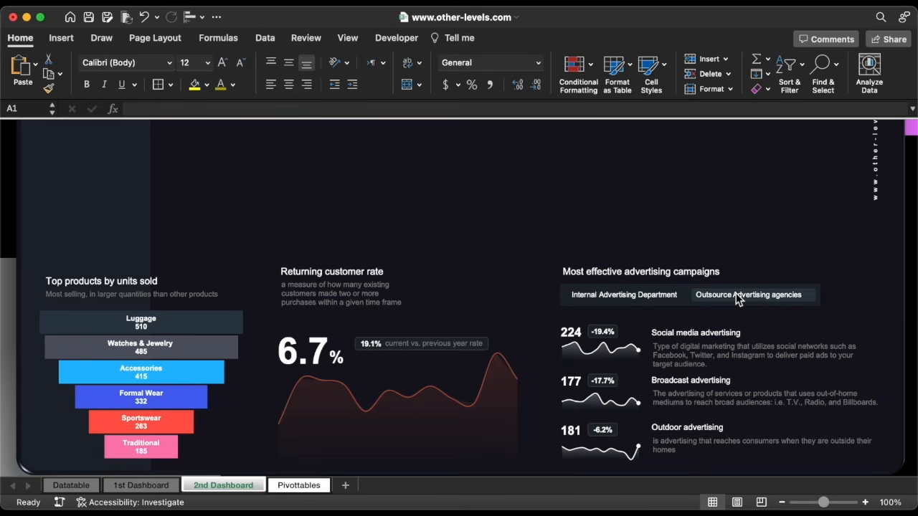
{"action": "left_click", "coordinate": [637, 296]}
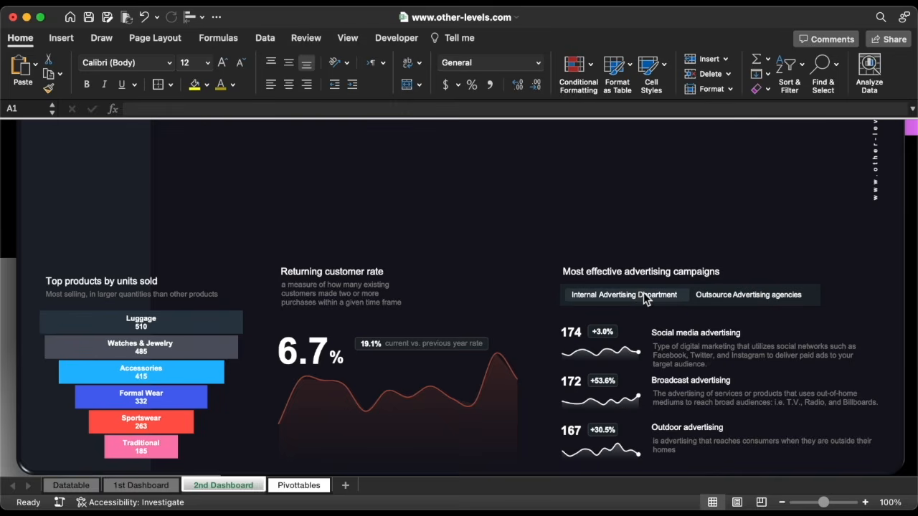
{"action": "left_click", "coordinate": [751, 287]}
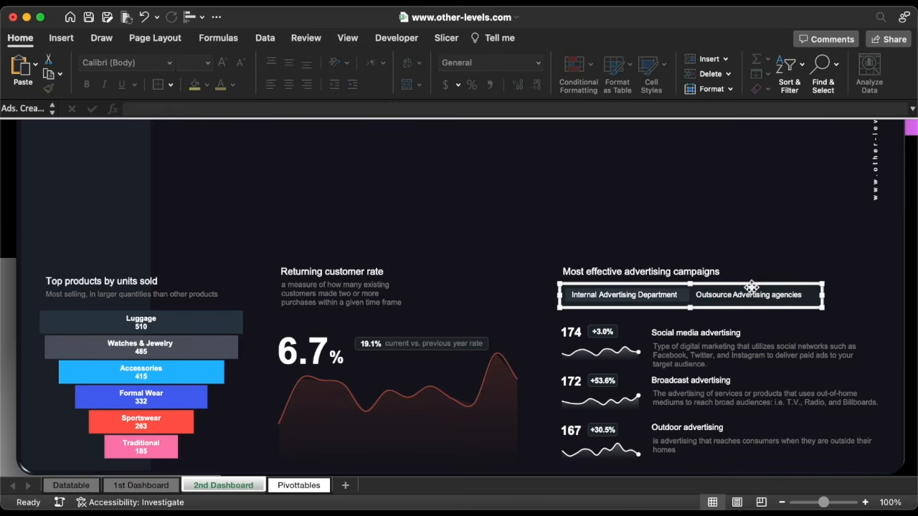
{"action": "key", "text": "Down"}
{"action": "key", "text": "Down"}
{"action": "key", "text": "Down"}
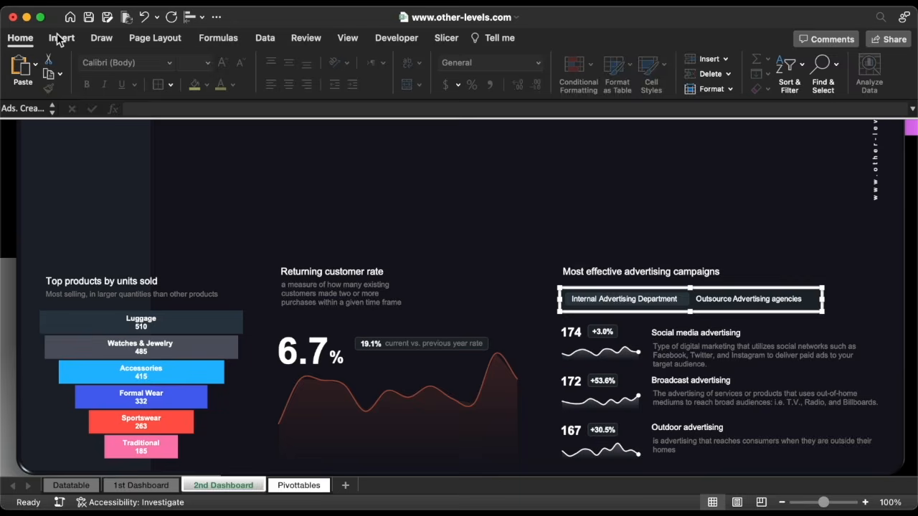
Draw a rounded rectangle over the advertising campaigns section
{"action": "left_click", "coordinate": [61, 37]}
{"action": "left_click", "coordinate": [202, 71]}
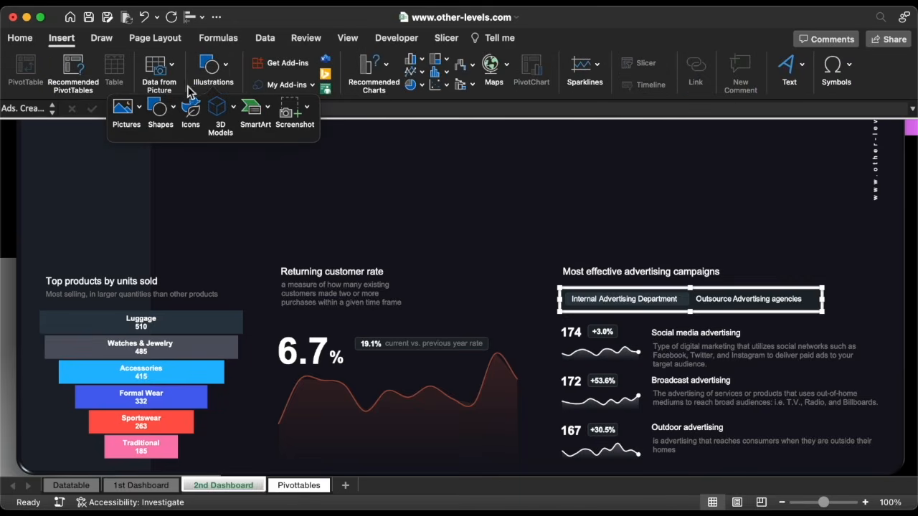
{"action": "left_click", "coordinate": [167, 108]}
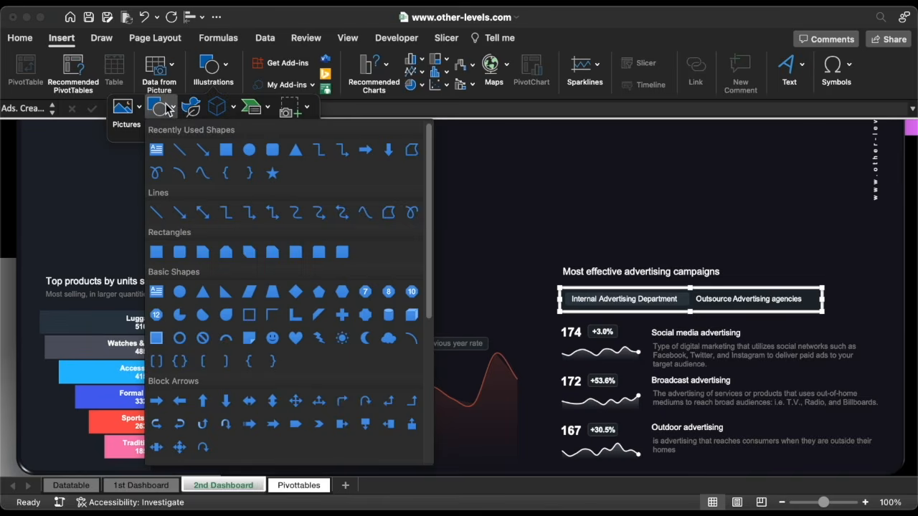
{"action": "left_click", "coordinate": [272, 149]}
{"action": "left_click_drag", "start_coordinate": [554, 205], "coordinate": [817, 249]}
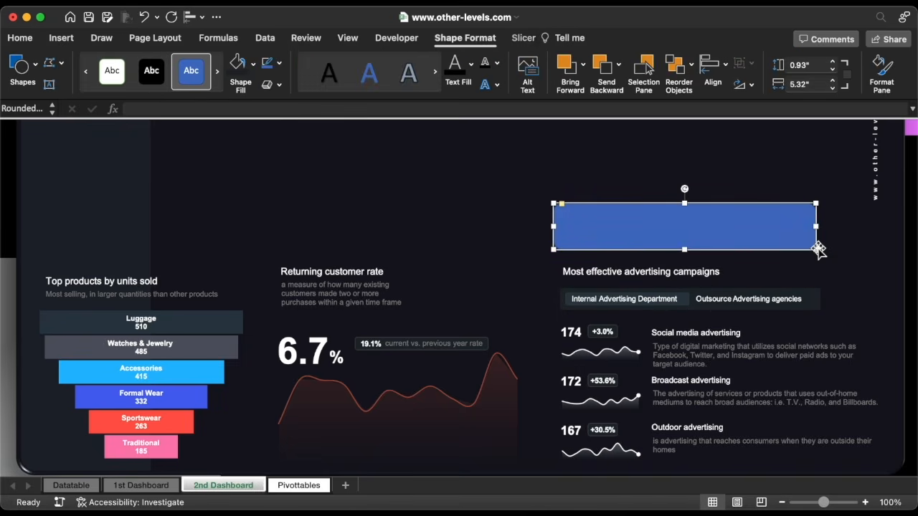
Remove the rectangle's fill and give it a 9 pt outline
{"action": "left_click", "coordinate": [252, 63]}
{"action": "left_click", "coordinate": [262, 112]}
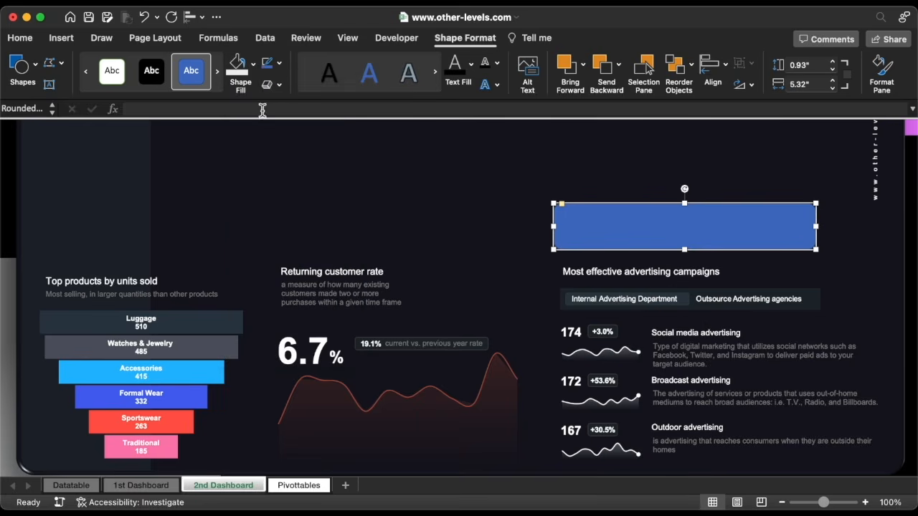
{"action": "left_click", "coordinate": [280, 64]}
{"action": "mouse_move", "coordinate": [311, 315]}
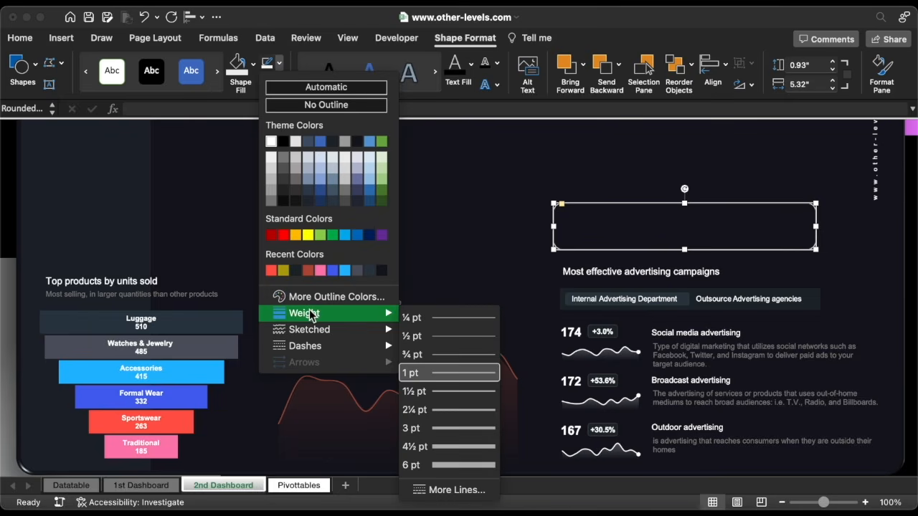
{"action": "left_click", "coordinate": [453, 492]}
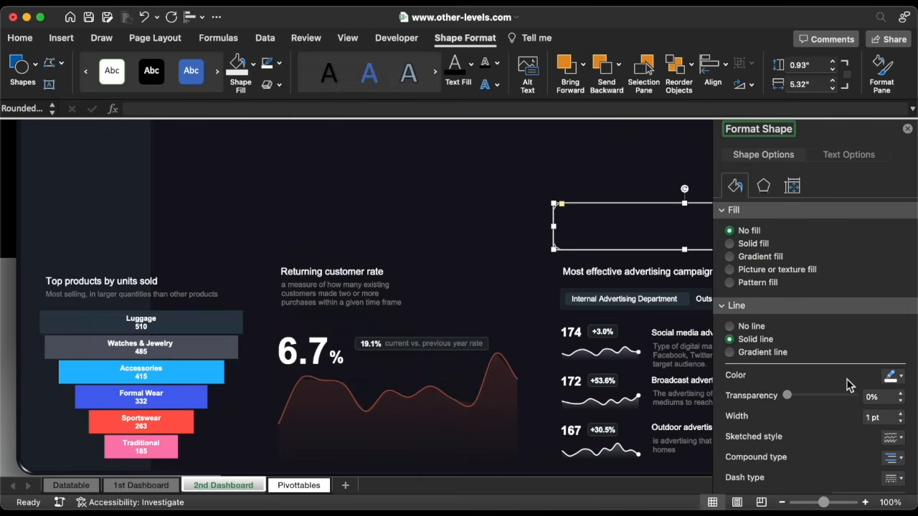
{"action": "left_click", "coordinate": [901, 413]}
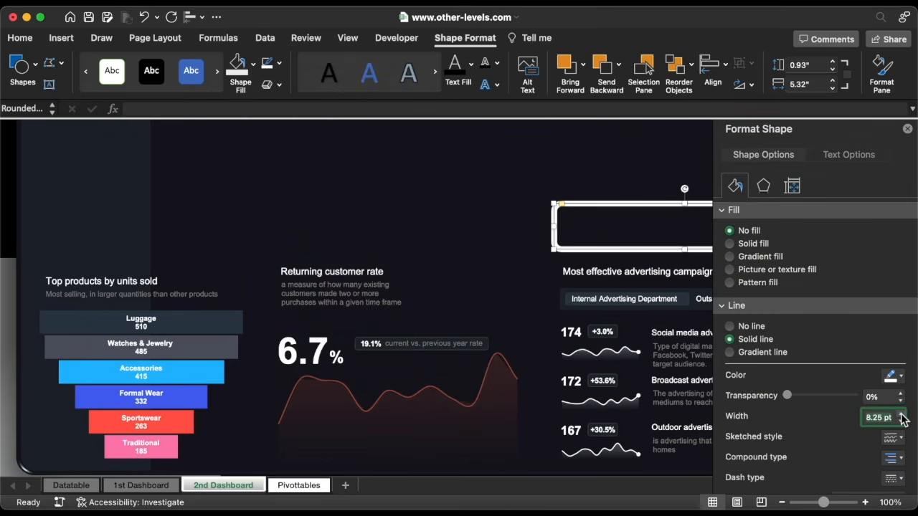
{"action": "left_click", "coordinate": [908, 129]}
Fit the rounded frame around the campaign buttons, adjusting slicer width and frame edges
{"action": "left_click_drag", "start_coordinate": [769, 203], "coordinate": [711, 267]}
{"action": "left_click", "coordinate": [777, 293]}
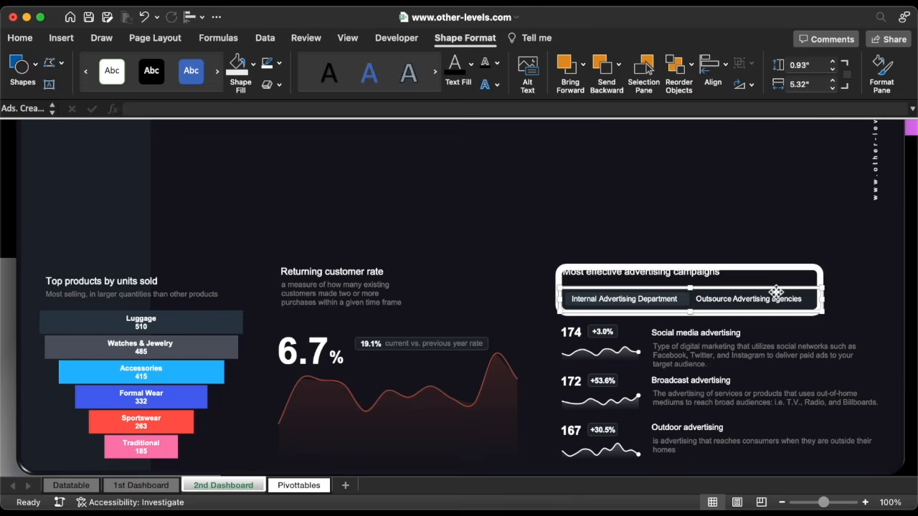
{"action": "left_click_drag", "start_coordinate": [820, 300], "coordinate": [818, 303]}
{"action": "left_click", "coordinate": [725, 264]}
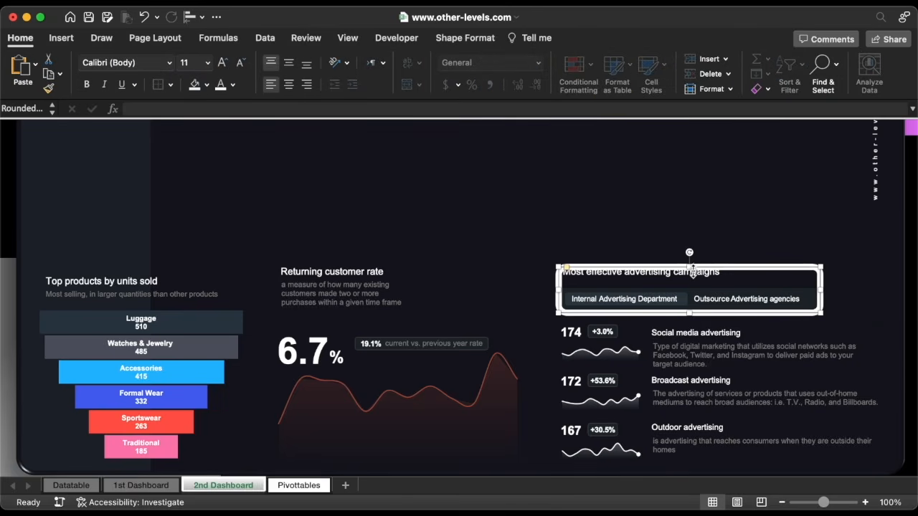
{"action": "left_click_drag", "start_coordinate": [690, 267], "coordinate": [691, 287]}
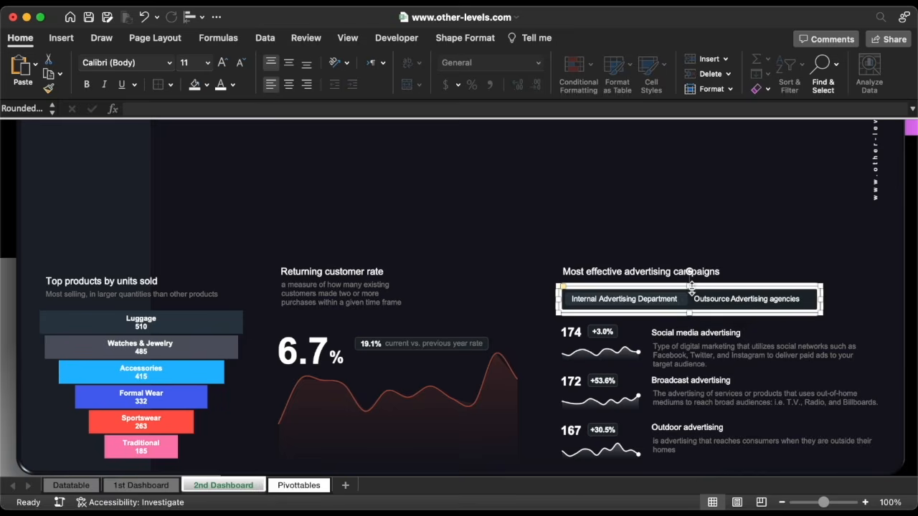
{"action": "left_click_drag", "start_coordinate": [825, 303], "coordinate": [817, 304]}
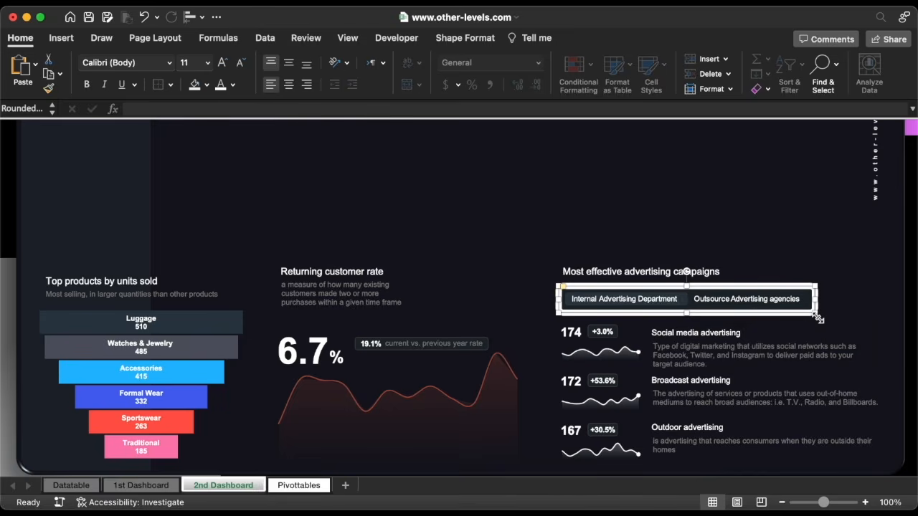
{"action": "left_click", "coordinate": [568, 292]}
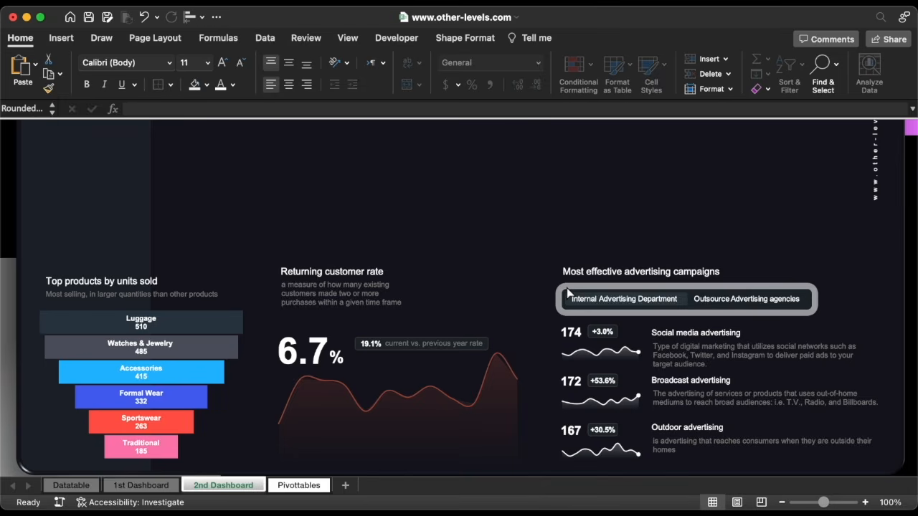
{"action": "left_click", "coordinate": [568, 292]}
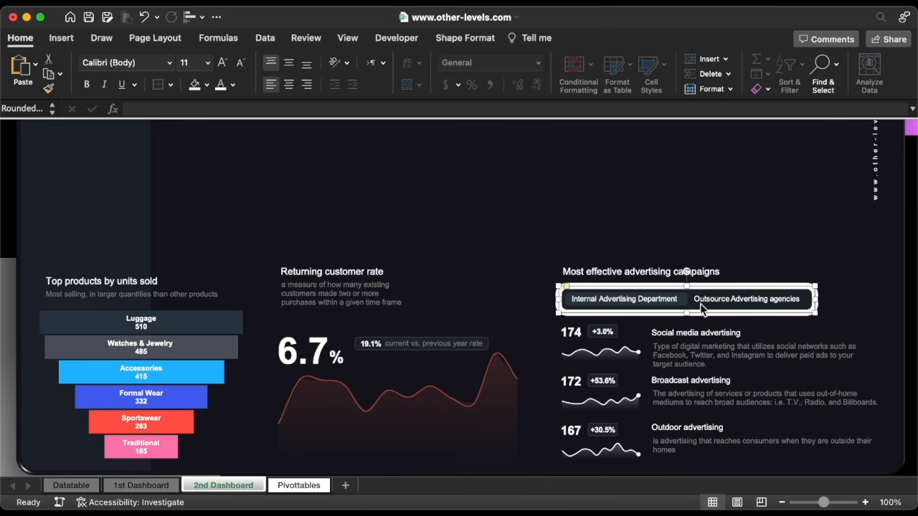
Give the campaign frame a custom dark outline colour
{"action": "left_click", "coordinate": [450, 42]}
{"action": "left_click", "coordinate": [280, 63]}
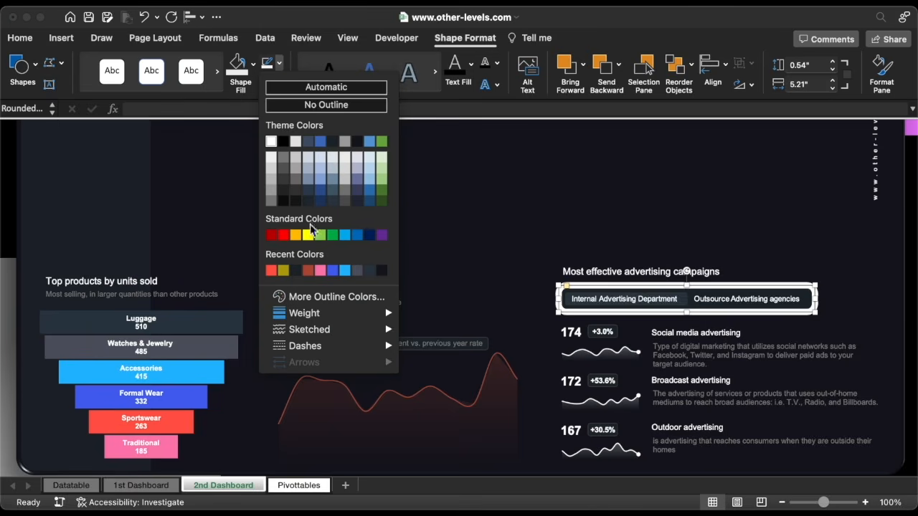
{"action": "left_click", "coordinate": [320, 295]}
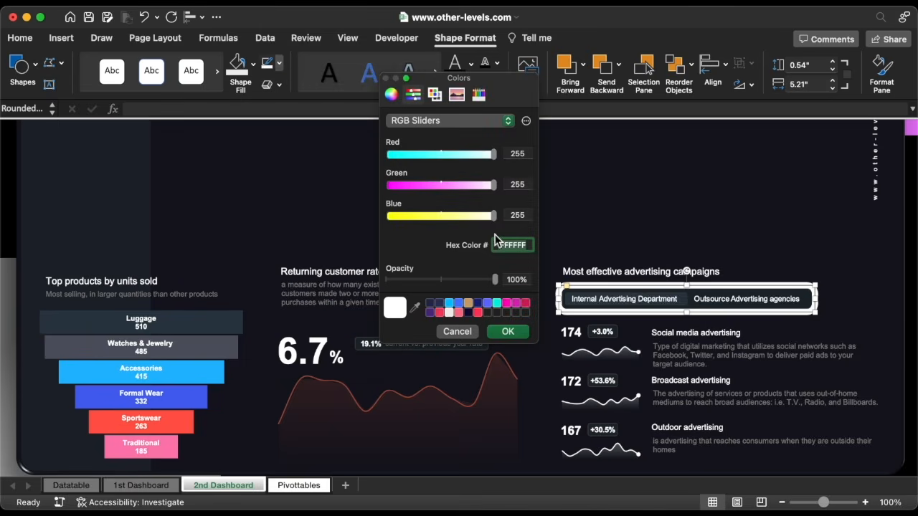
{"action": "left_click", "coordinate": [508, 331]}
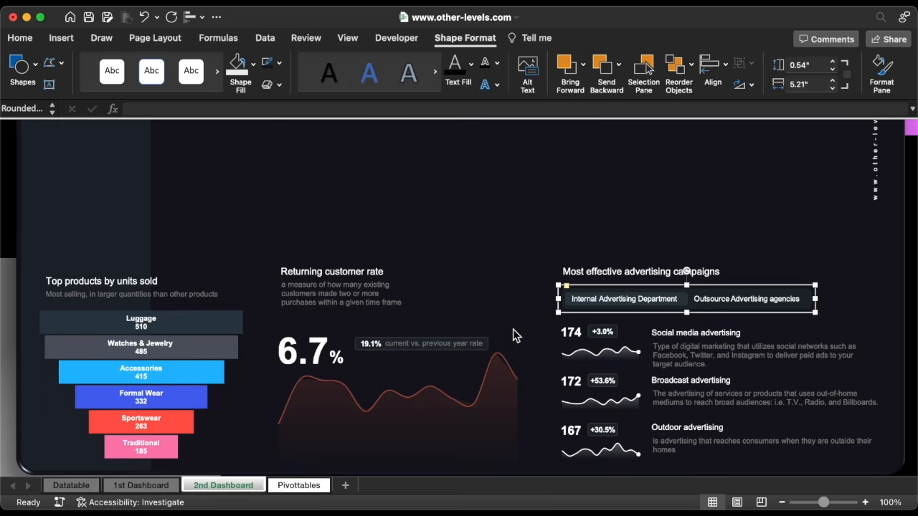
{"action": "left_click", "coordinate": [832, 290]}
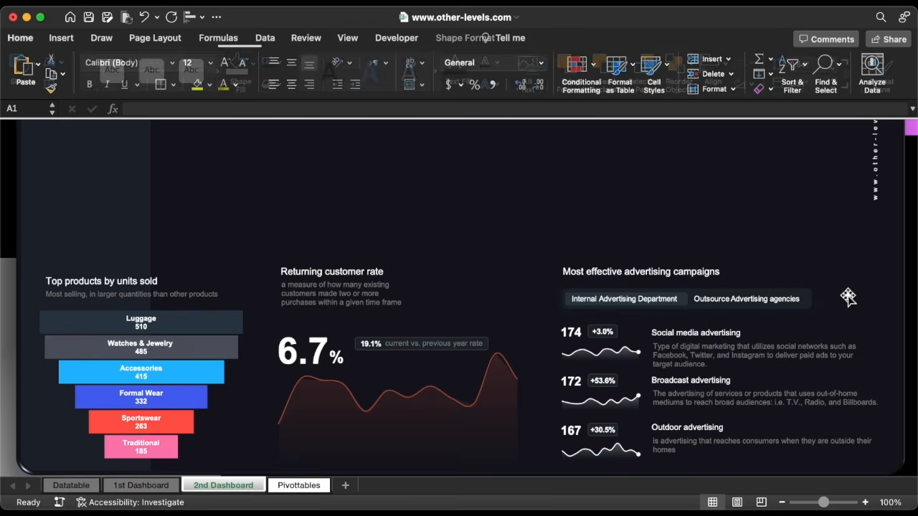
Widen the toggle frame slightly and test switching between Internal and Outsource campaigns
{"action": "left_click", "coordinate": [766, 303]}
{"action": "left_click", "coordinate": [710, 289]}
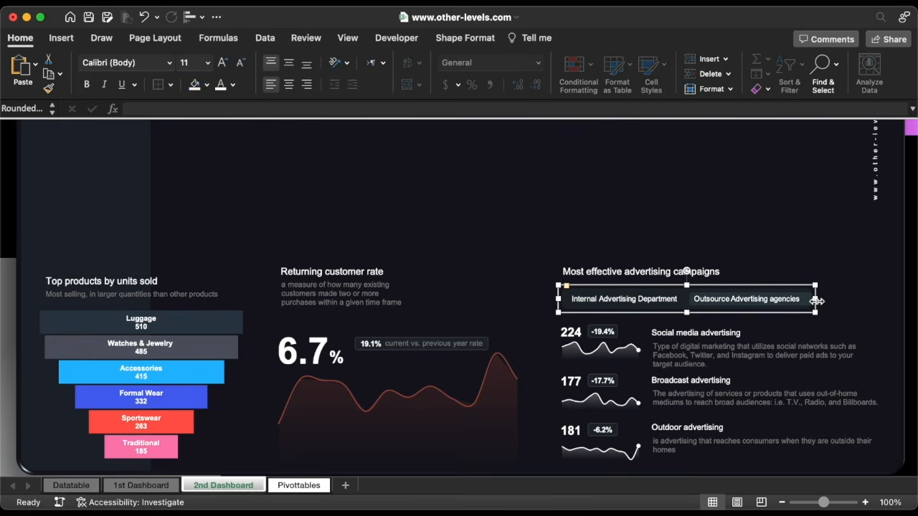
{"action": "left_click_drag", "start_coordinate": [815, 301], "coordinate": [821, 310]}
{"action": "key", "text": "Escape"}
{"action": "left_click", "coordinate": [655, 296]}
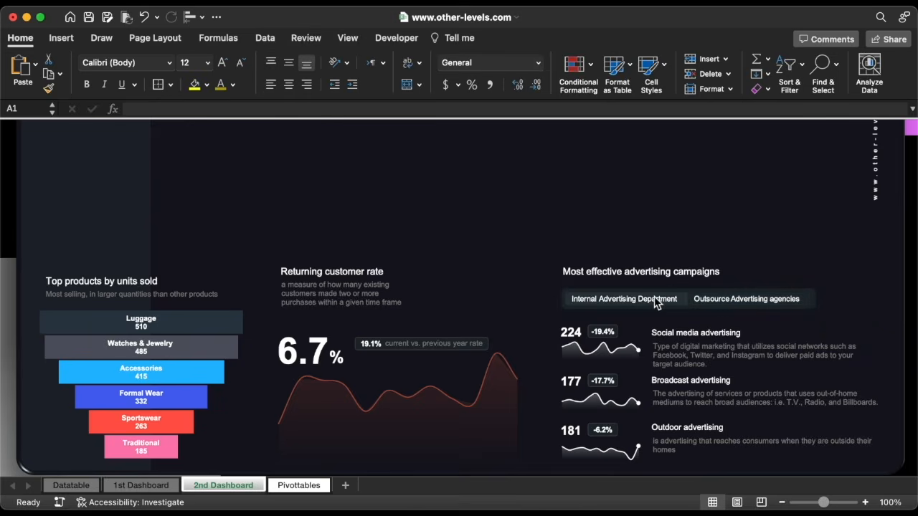
{"action": "left_click", "coordinate": [721, 301]}
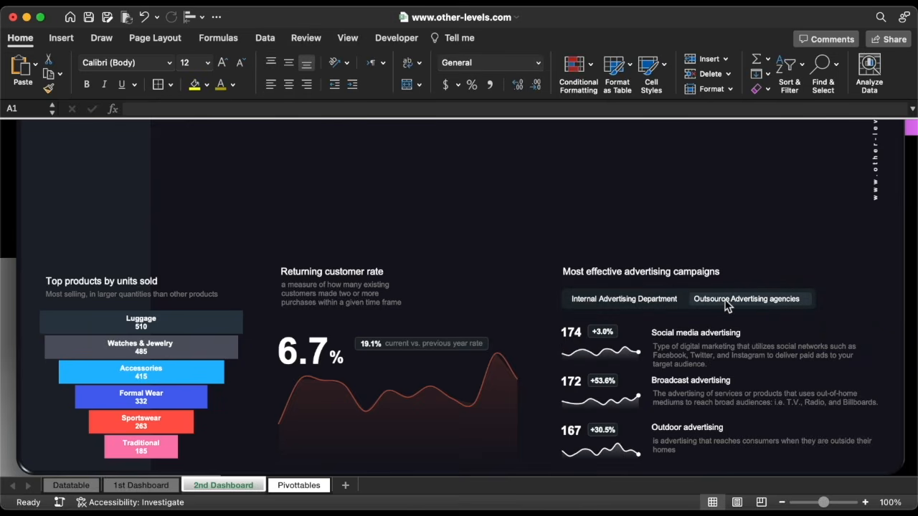
{"action": "left_click", "coordinate": [674, 299]}
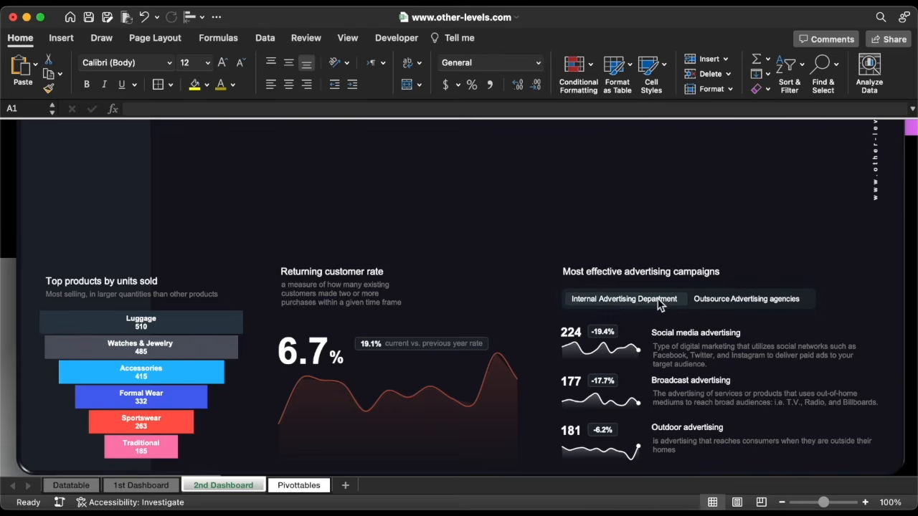
Select the advertising campaigns and Returning customer rate titles for alignment
{"action": "left_click", "coordinate": [592, 269]}
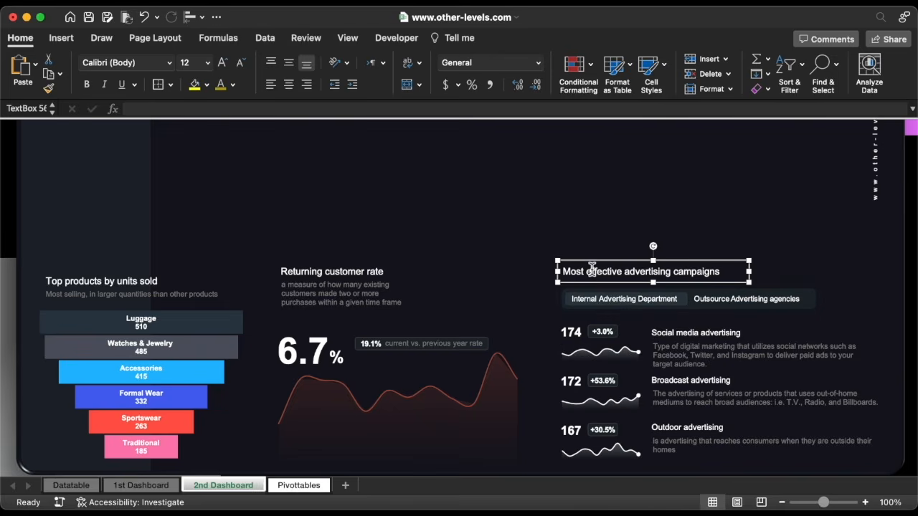
{"action": "left_click", "coordinate": [374, 276], "text": "shift"}
{"action": "left_click", "coordinate": [190, 17]}
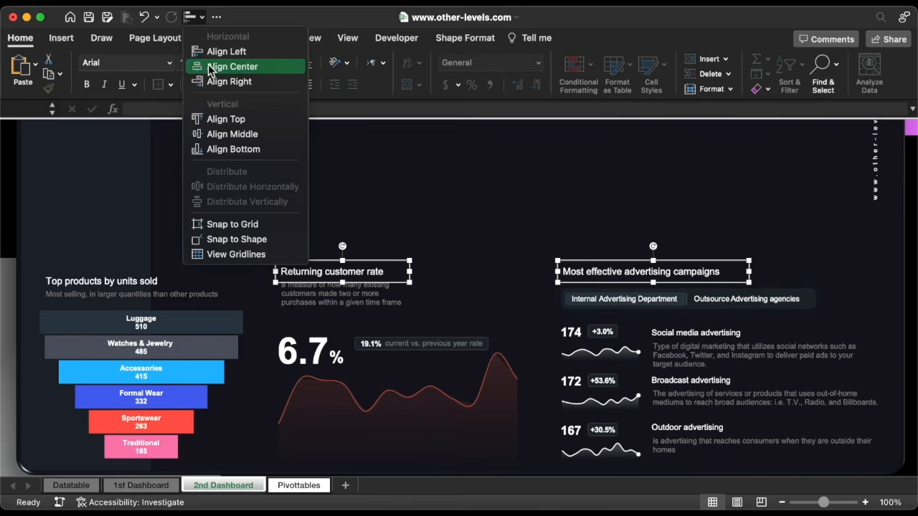
Align the two section titles and group the 19.1% badge with its label and background
{"action": "left_click", "coordinate": [249, 152]}
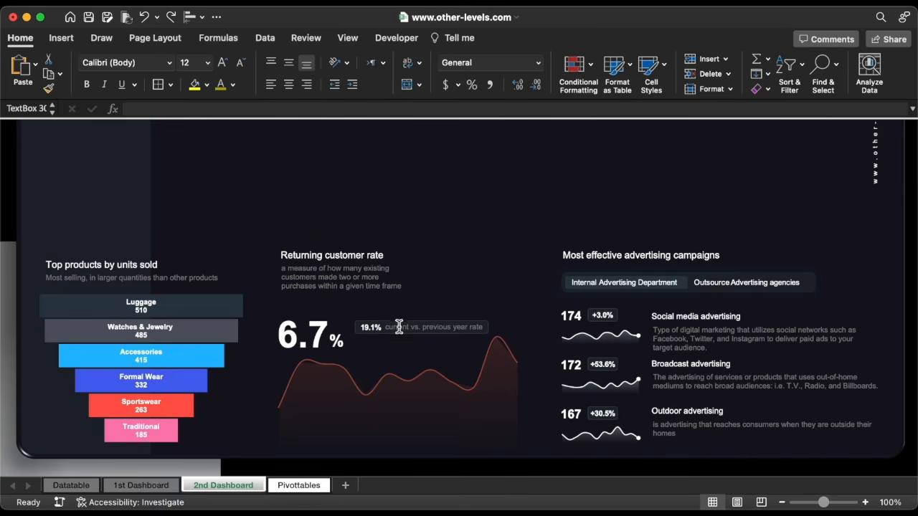
{"action": "left_click", "coordinate": [400, 327]}
{"action": "left_click", "coordinate": [359, 331], "text": "shift"}
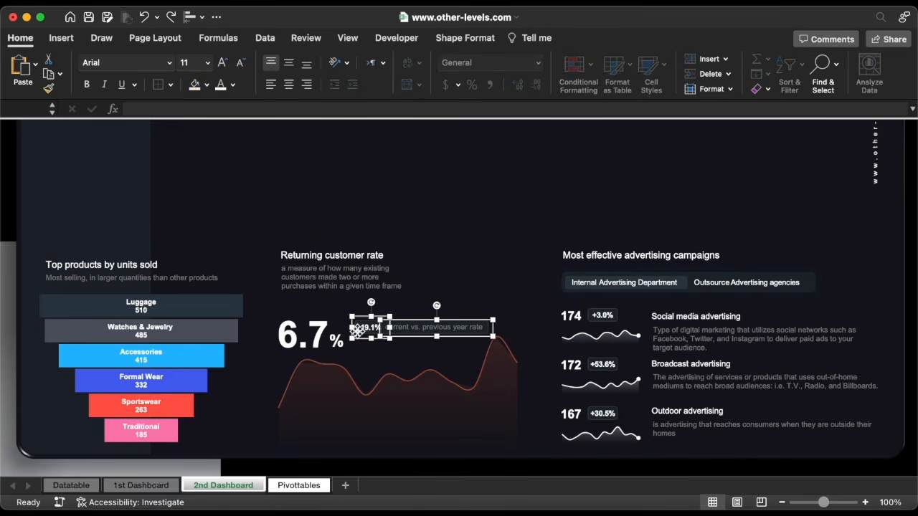
{"action": "left_click", "coordinate": [466, 40]}
{"action": "left_click", "coordinate": [643, 71]}
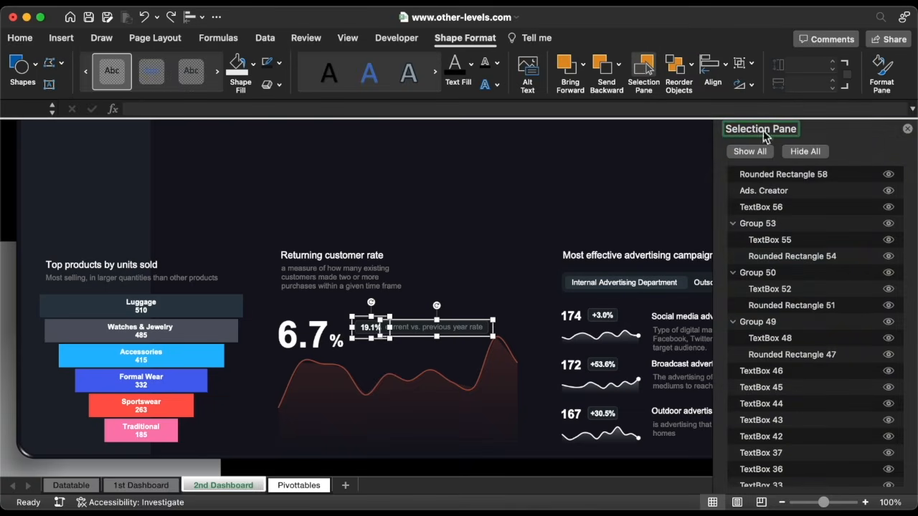
{"action": "scroll", "coordinate": [841, 269], "scroll_direction": "down", "scroll_amount": 10}
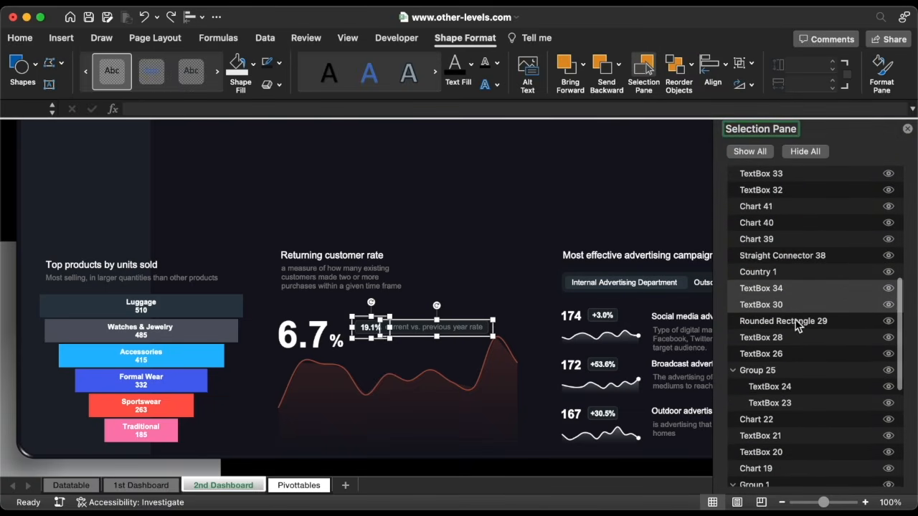
{"action": "left_click", "coordinate": [798, 321], "text": "shift"}
{"action": "right_click", "coordinate": [464, 340]}
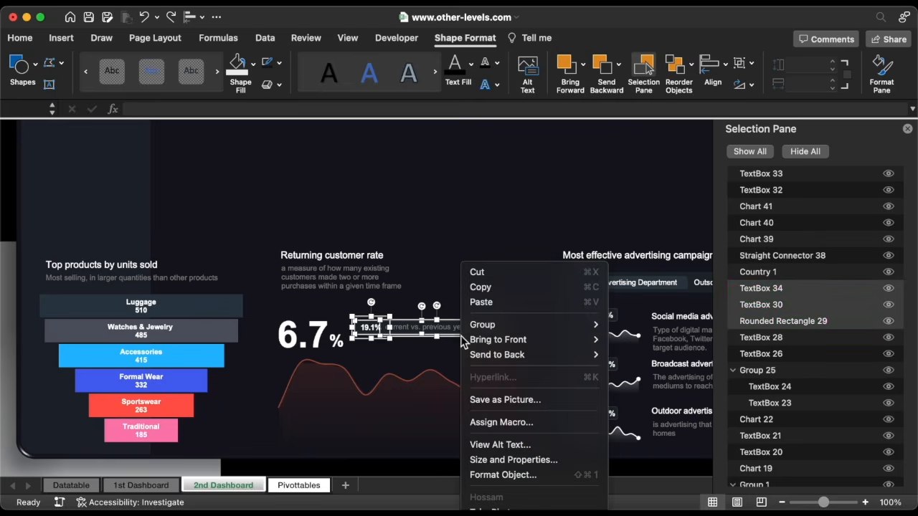
{"action": "mouse_move", "coordinate": [594, 324]}
{"action": "left_click", "coordinate": [623, 326]}
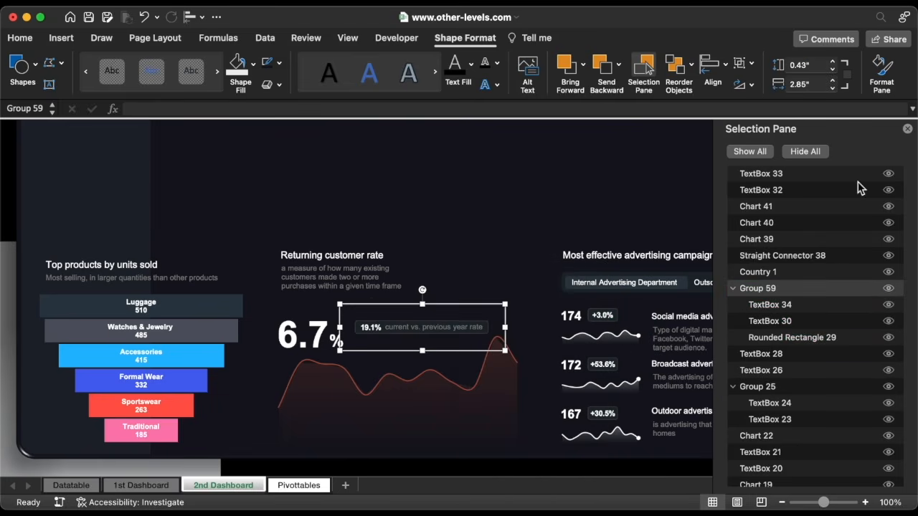
{"action": "left_click", "coordinate": [908, 129]}
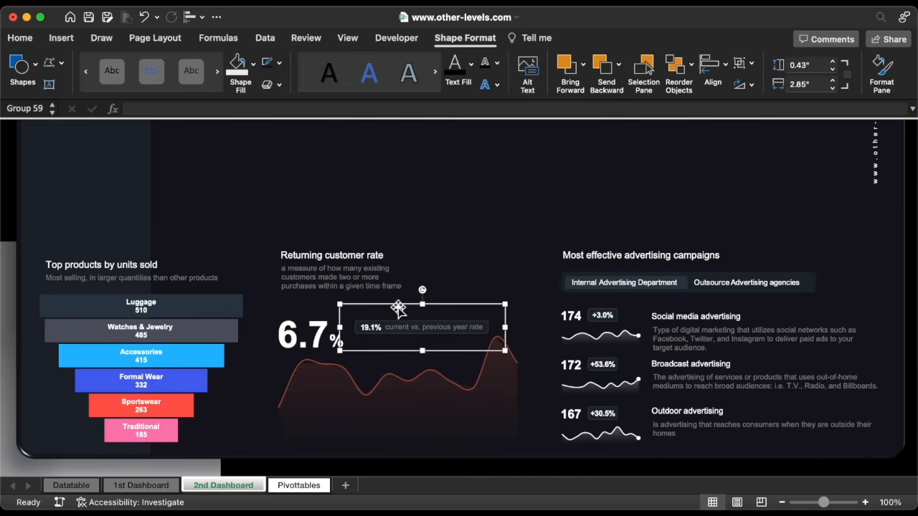
Group the 6.7% figure, description, title and chart into one card, then go to Datatable
{"action": "left_click", "coordinate": [311, 338], "text": "shift"}
{"action": "left_click", "coordinate": [300, 270], "text": "shift"}
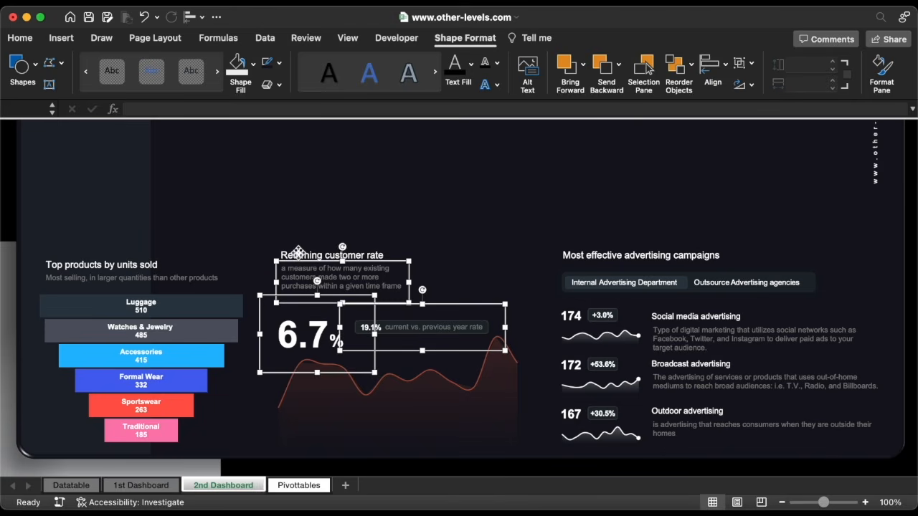
{"action": "left_click", "coordinate": [299, 253], "text": "shift"}
{"action": "left_click", "coordinate": [338, 422], "text": "shift"}
{"action": "right_click", "coordinate": [338, 422]}
{"action": "mouse_move", "coordinate": [382, 347]}
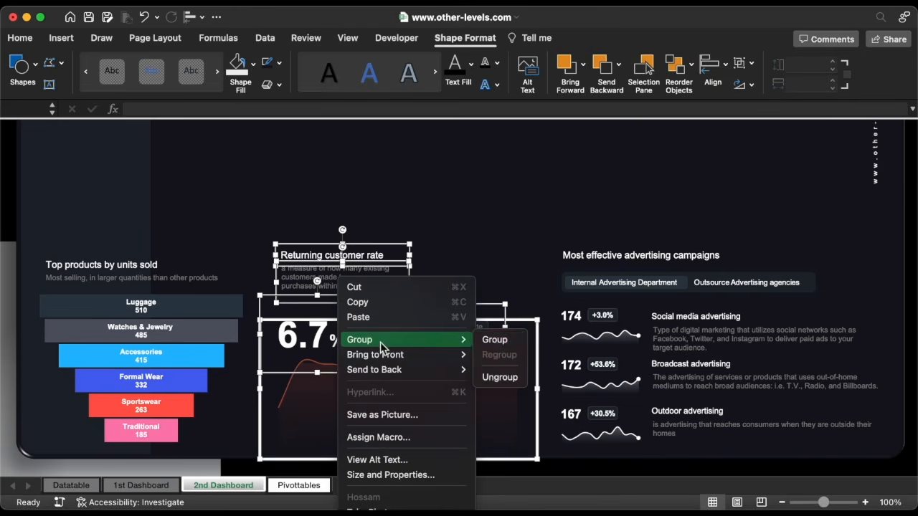
{"action": "left_click", "coordinate": [491, 342]}
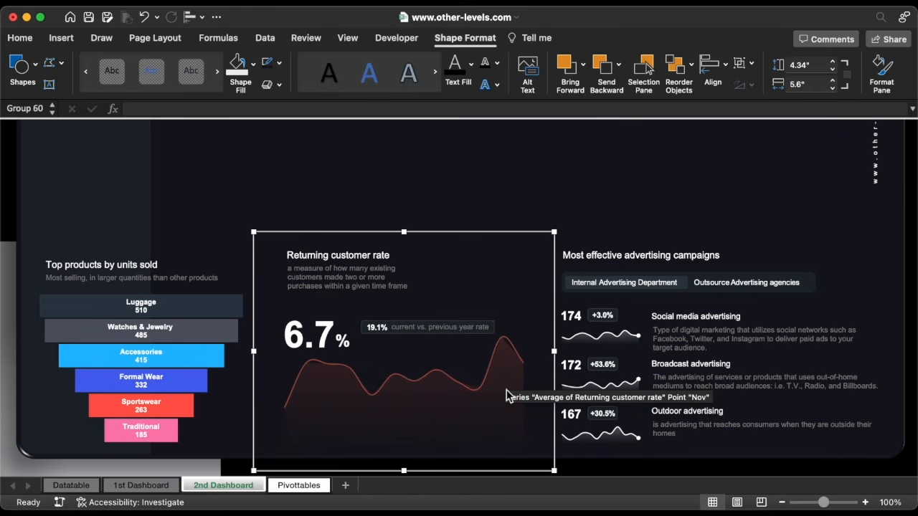
{"action": "left_click", "coordinate": [566, 385]}
{"action": "left_click", "coordinate": [141, 485]}
{"action": "left_click", "coordinate": [72, 485]}
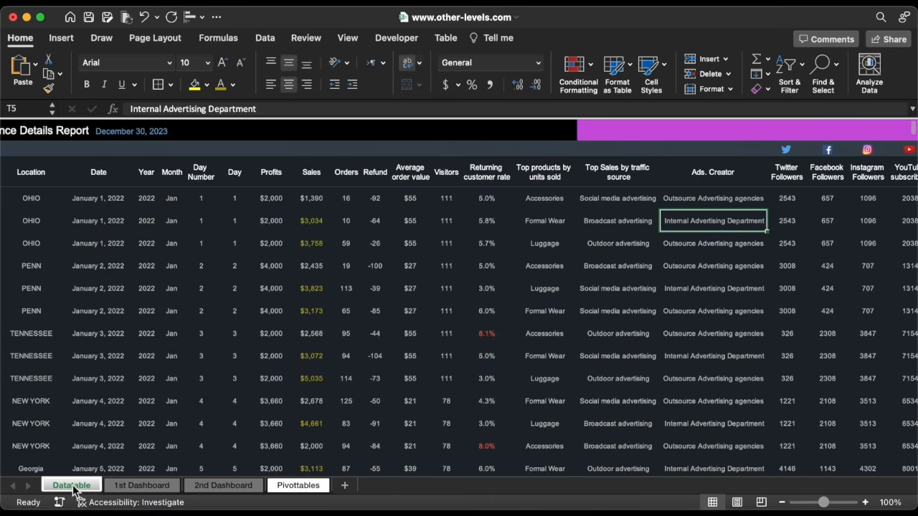
Check the Profits and Day Number column totals, then move to the Pivottables sheet
{"action": "scroll", "coordinate": [312, 375], "scroll_direction": "left", "scroll_amount": 5}
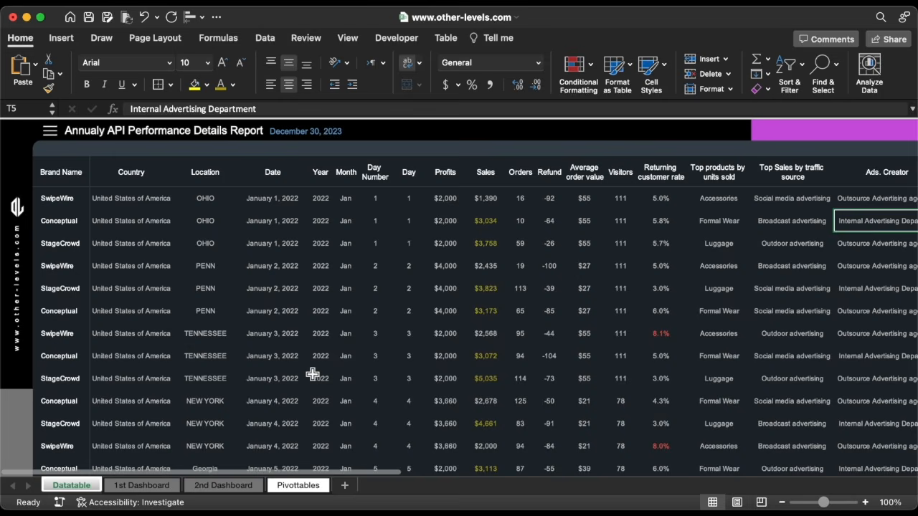
{"action": "left_click", "coordinate": [451, 167]}
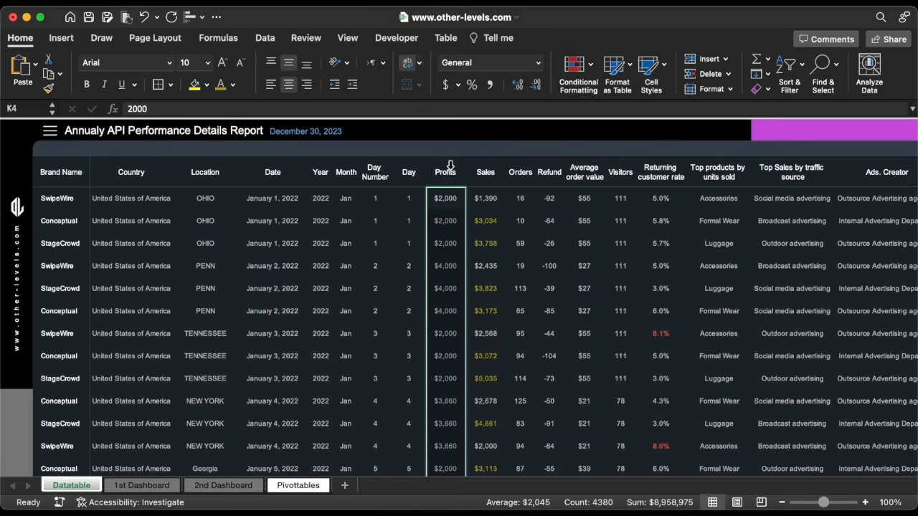
{"action": "left_click", "coordinate": [380, 169]}
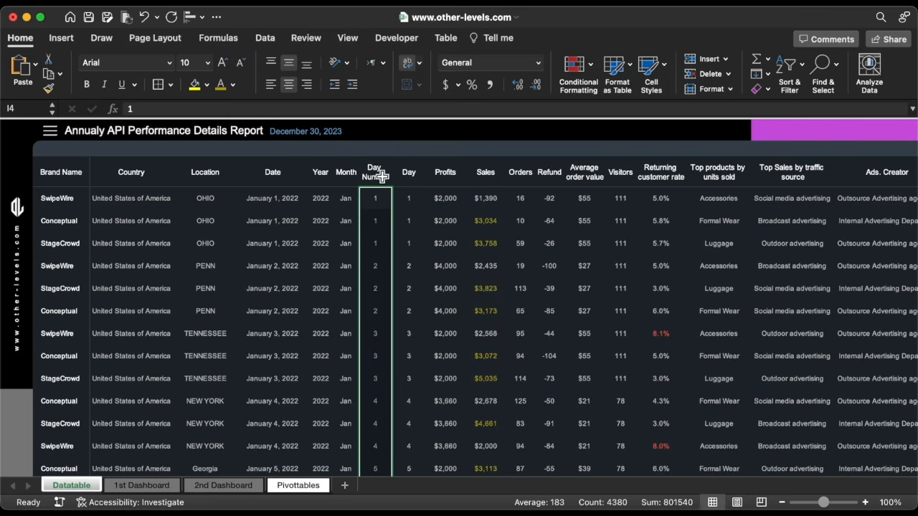
{"action": "left_click", "coordinate": [356, 297]}
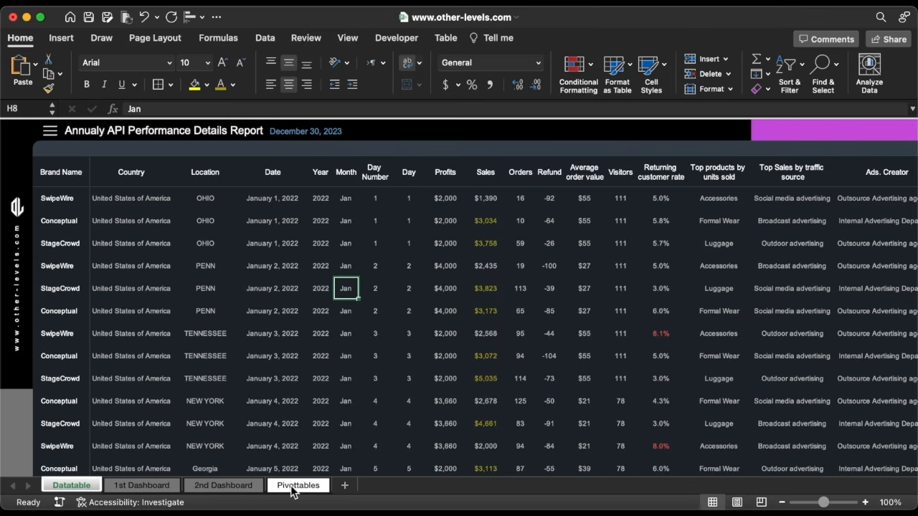
{"action": "left_click", "coordinate": [294, 487]}
{"action": "scroll", "coordinate": [782, 215], "scroll_direction": "down", "scroll_amount": 5}
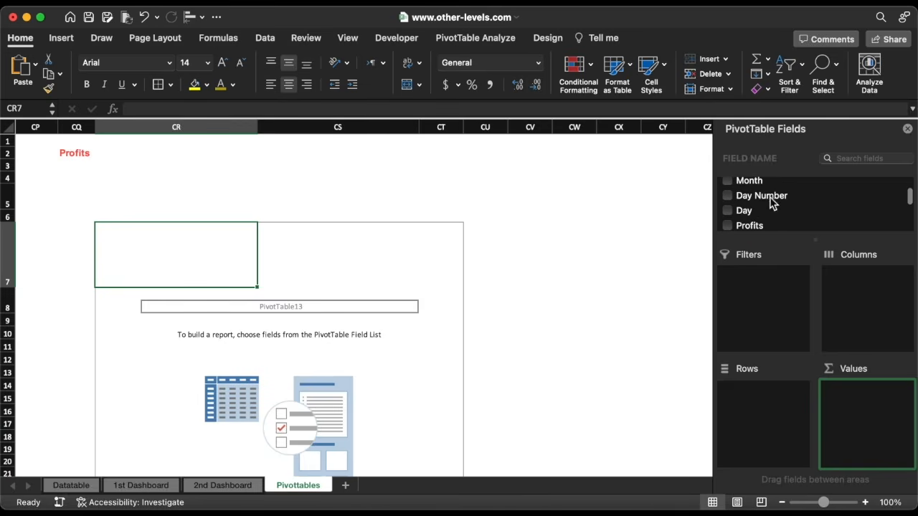
Build a Sum of Profits by Day Number pivot filtered by Year to 2023
{"action": "left_click_drag", "start_coordinate": [765, 193], "coordinate": [759, 455]}
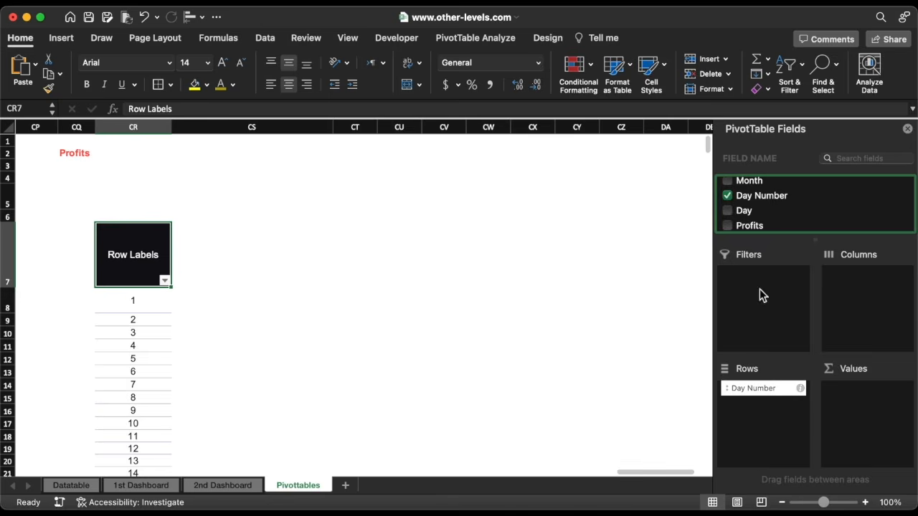
{"action": "left_click_drag", "start_coordinate": [756, 225], "coordinate": [849, 398]}
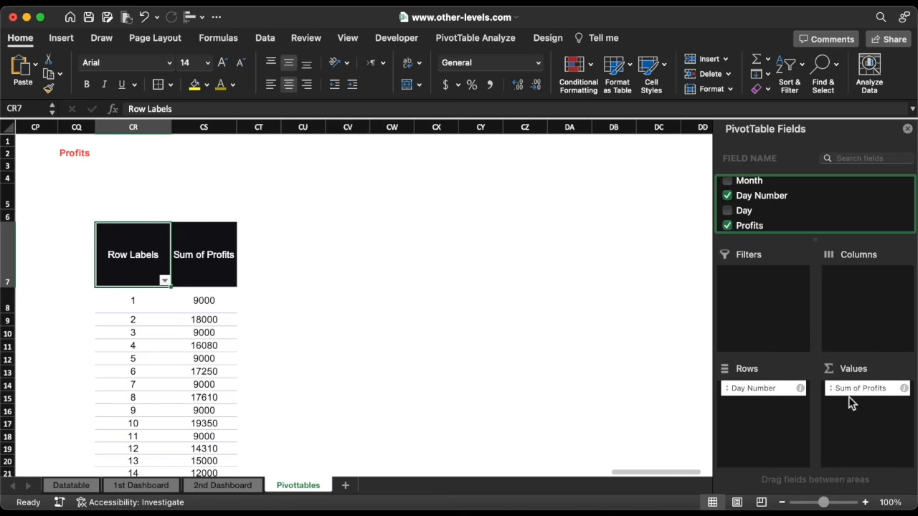
{"action": "scroll", "coordinate": [781, 214], "scroll_direction": "up", "scroll_amount": 3}
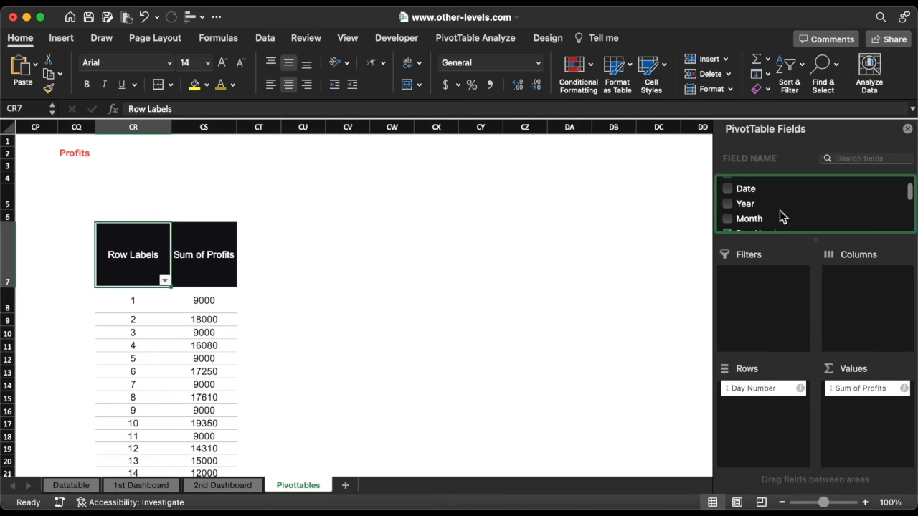
{"action": "left_click_drag", "start_coordinate": [752, 206], "coordinate": [756, 287]}
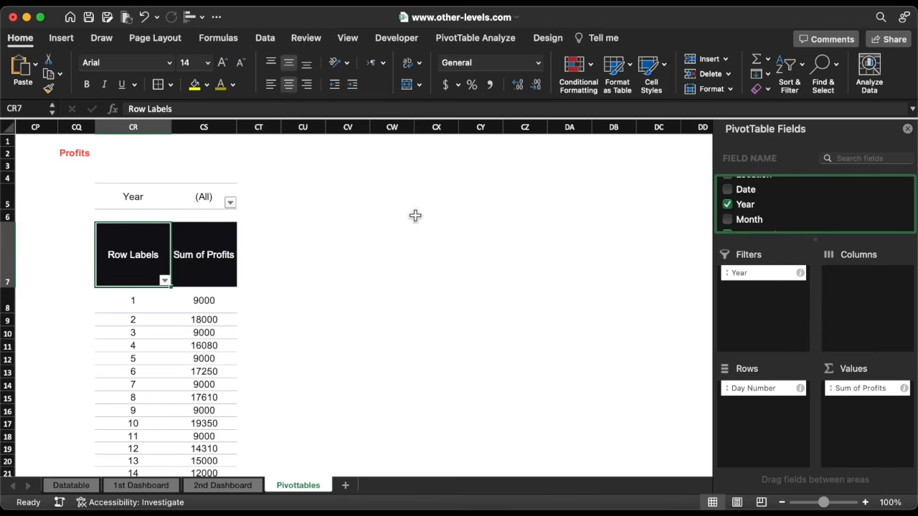
{"action": "left_click", "coordinate": [230, 203]}
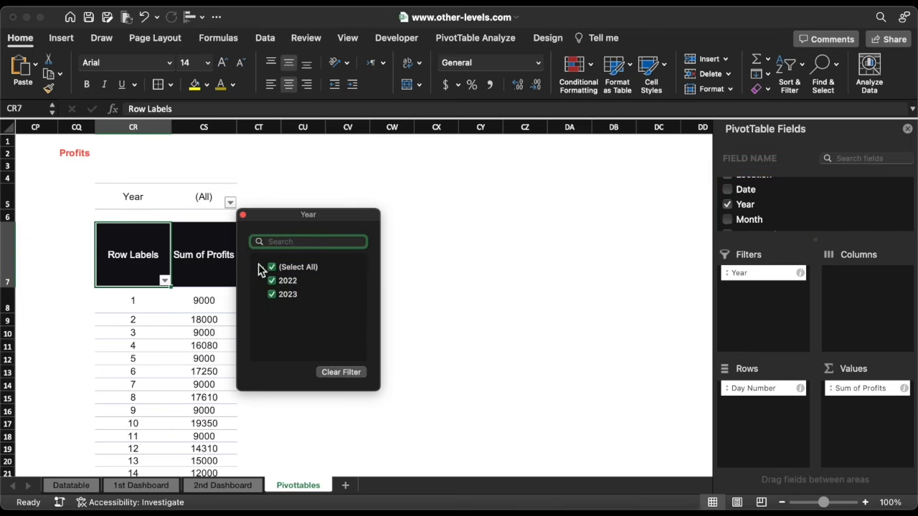
{"action": "left_click", "coordinate": [272, 281]}
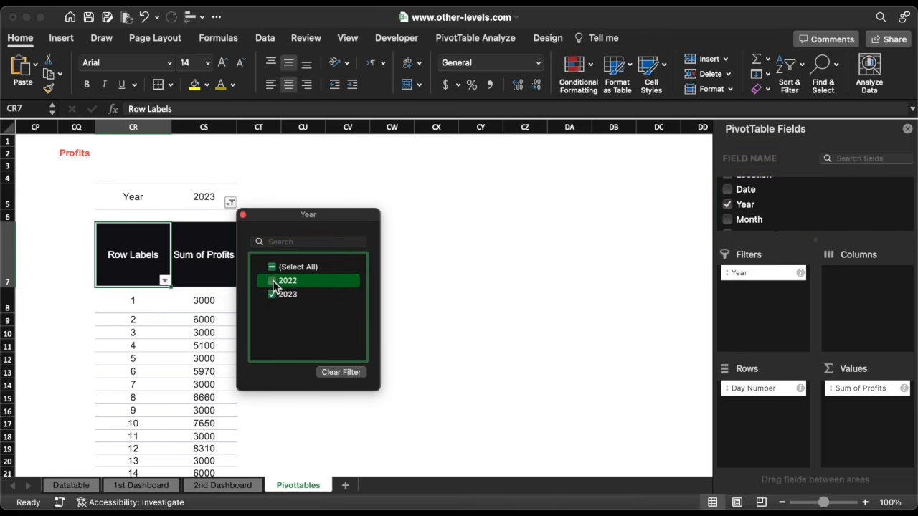
{"action": "left_click", "coordinate": [243, 216]}
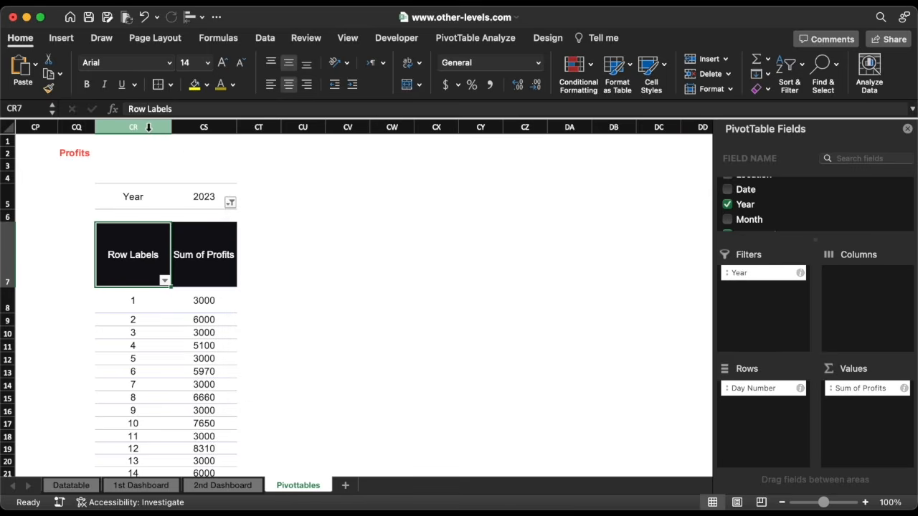
Copy the pivot from columns CR:CS to column CV and filter the copy to 2022
{"action": "left_click_drag", "start_coordinate": [148, 127], "coordinate": [187, 123]}
{"action": "key", "text": "super+c"}
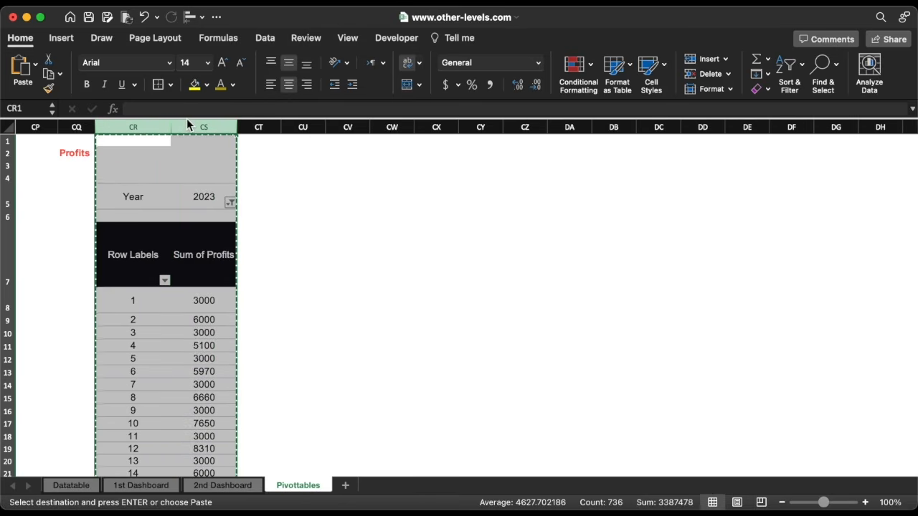
{"action": "left_click", "coordinate": [348, 127]}
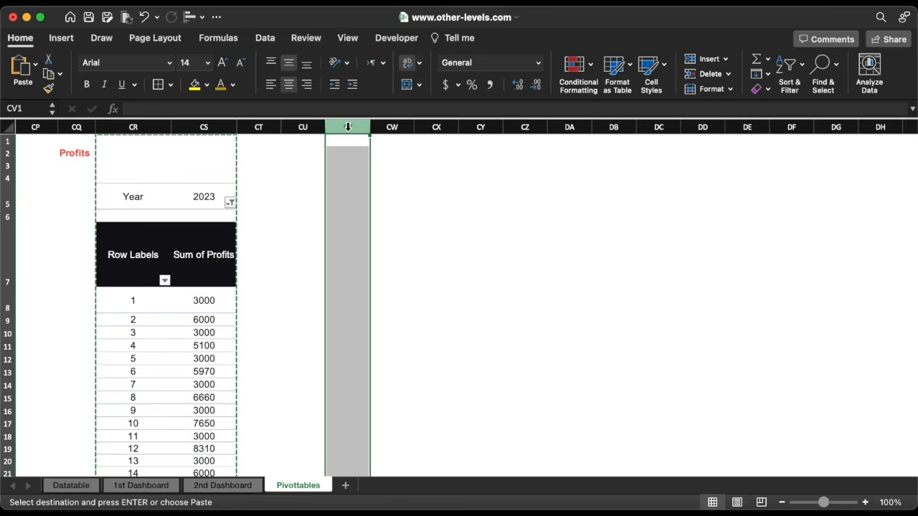
{"action": "key", "text": "super+v"}
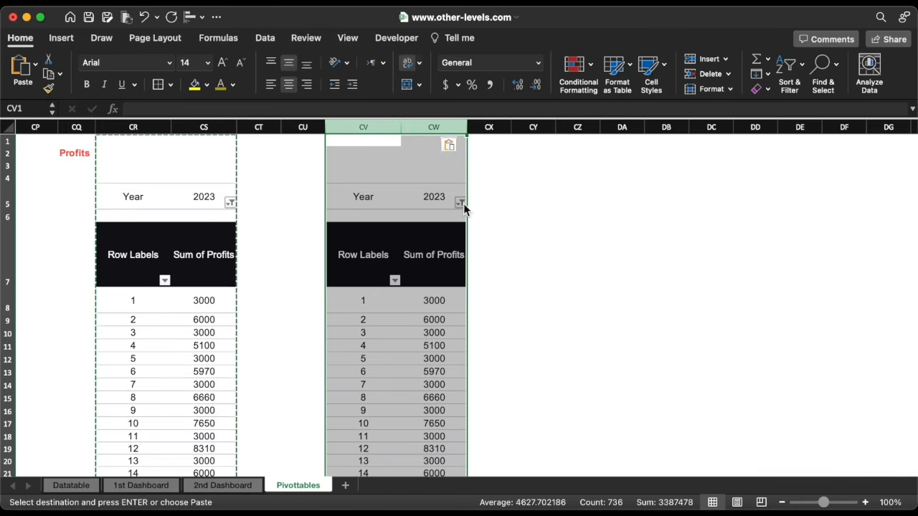
{"action": "left_click", "coordinate": [461, 203]}
{"action": "left_click", "coordinate": [502, 281]}
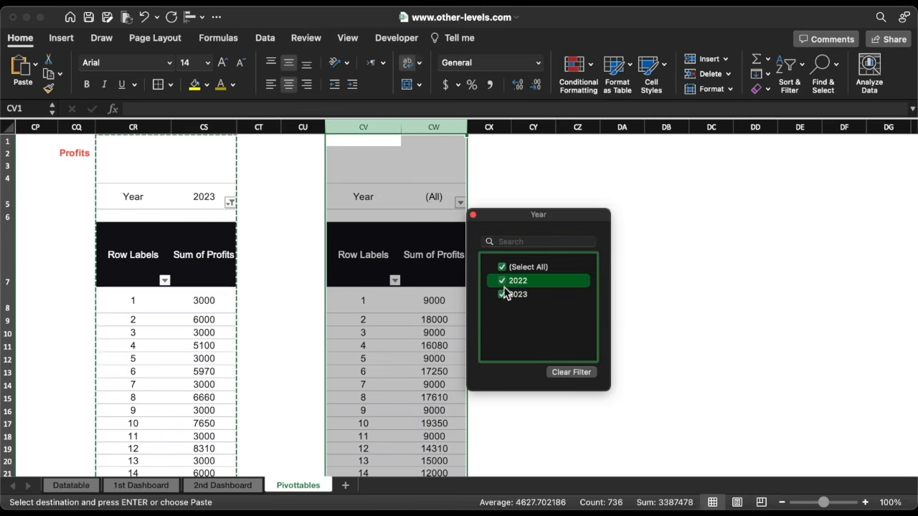
{"action": "left_click", "coordinate": [505, 296]}
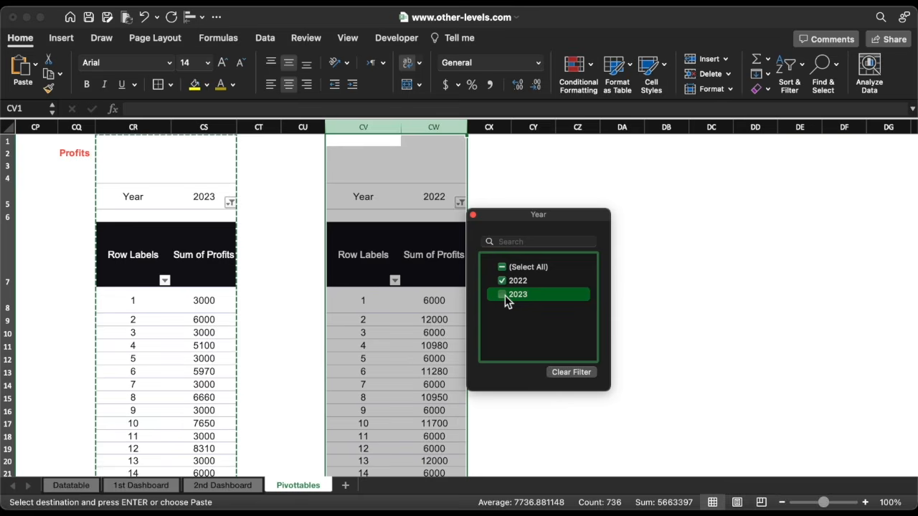
{"action": "left_click", "coordinate": [472, 215]}
{"action": "left_click", "coordinate": [519, 247]}
{"action": "key", "text": "Escape"}
{"action": "left_click", "coordinate": [205, 245]}
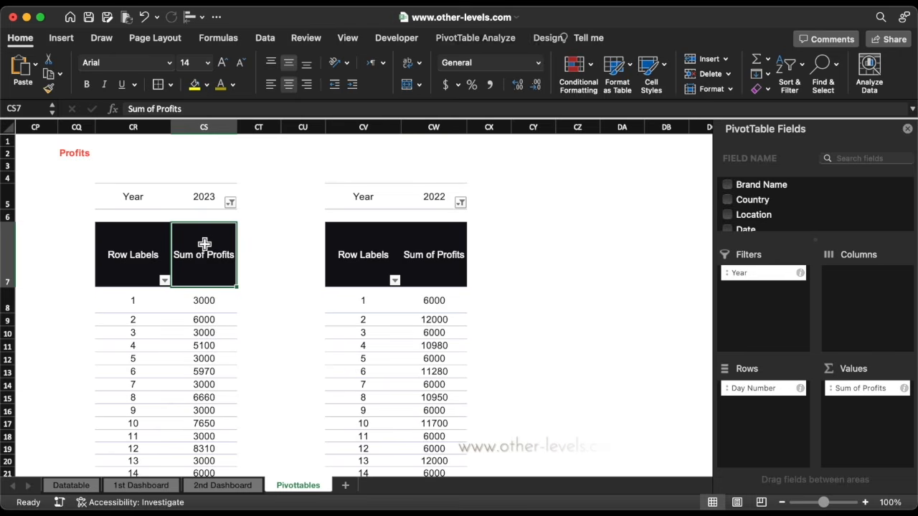
Insert a radar chart of 2023 profits without legend or title, enlarged beside the pivots
{"action": "left_click", "coordinate": [61, 40]}
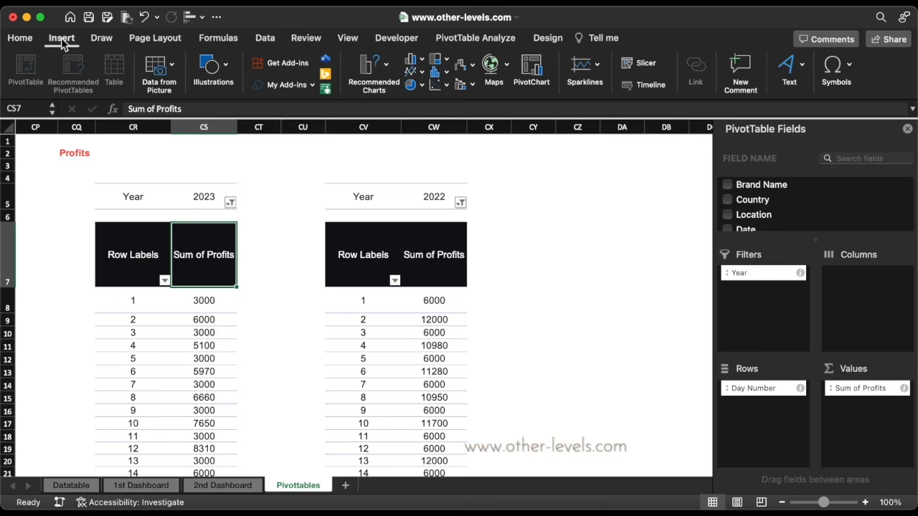
{"action": "left_click", "coordinate": [464, 66]}
{"action": "scroll", "coordinate": [492, 301], "scroll_direction": "down", "scroll_amount": 3}
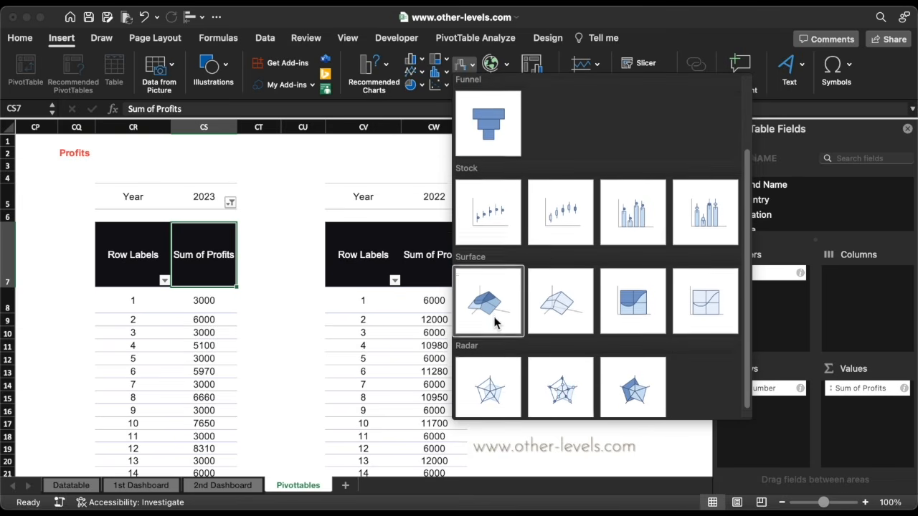
{"action": "left_click", "coordinate": [500, 386]}
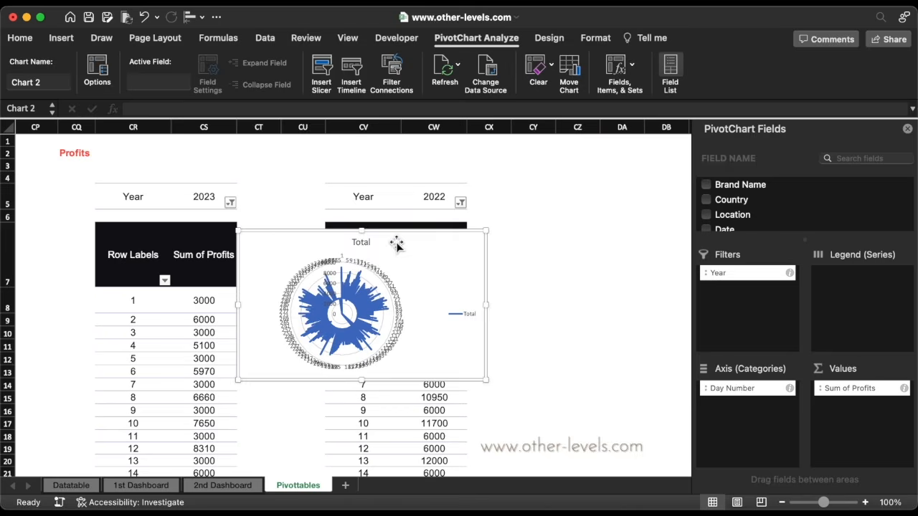
{"action": "left_click_drag", "start_coordinate": [397, 242], "coordinate": [658, 221]}
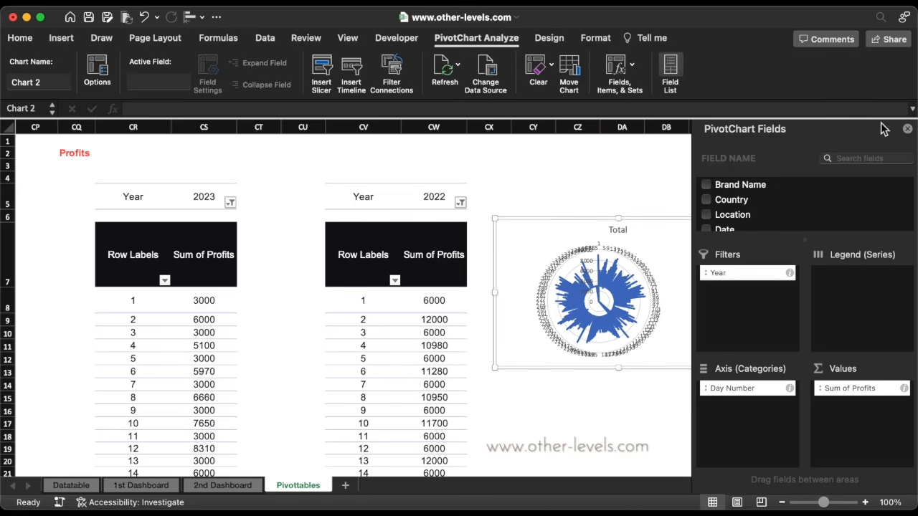
{"action": "left_click", "coordinate": [908, 130]}
{"action": "left_click", "coordinate": [721, 301]}
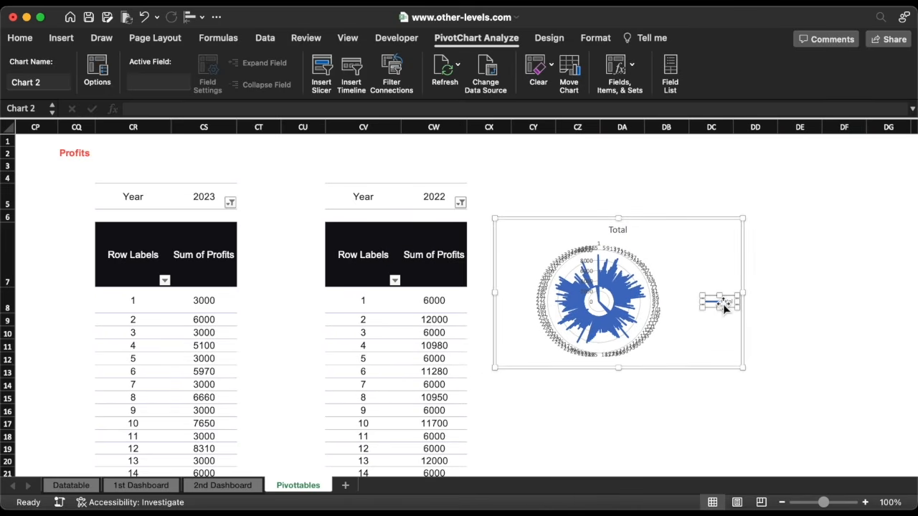
{"action": "key", "text": "Delete"}
{"action": "left_click_drag", "start_coordinate": [744, 369], "coordinate": [812, 444]}
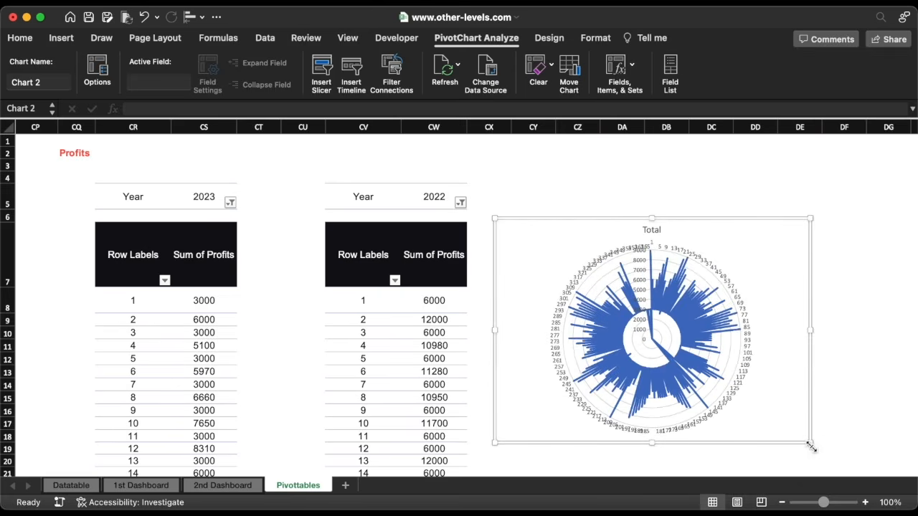
{"action": "left_click", "coordinate": [655, 229]}
{"action": "key", "text": "Delete"}
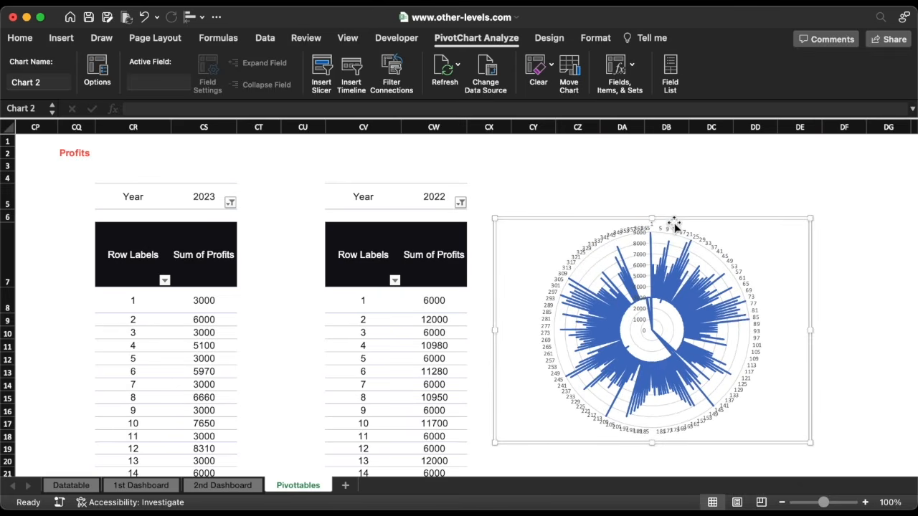
{"action": "left_click_drag", "start_coordinate": [675, 226], "coordinate": [672, 190]}
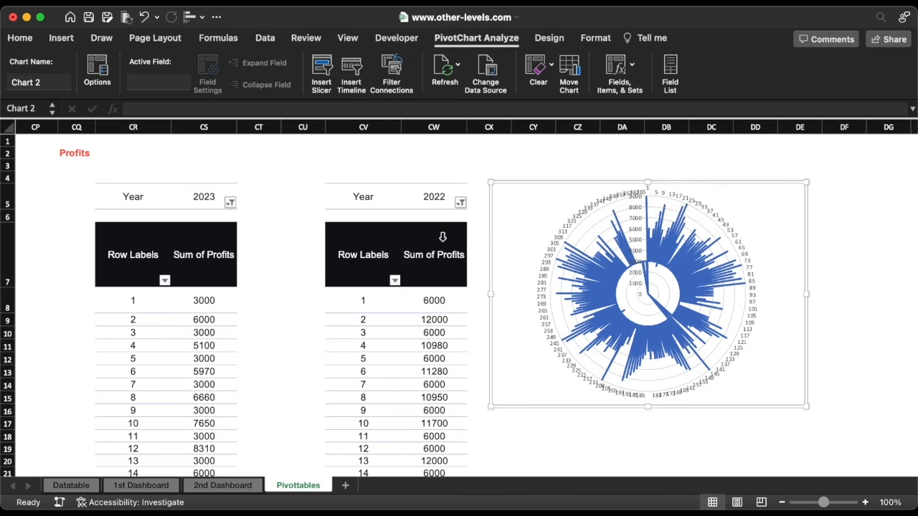
Add a legend-free, untitled radar chart for the 2022 pivot, then cut both charts
{"action": "left_click", "coordinate": [442, 236]}
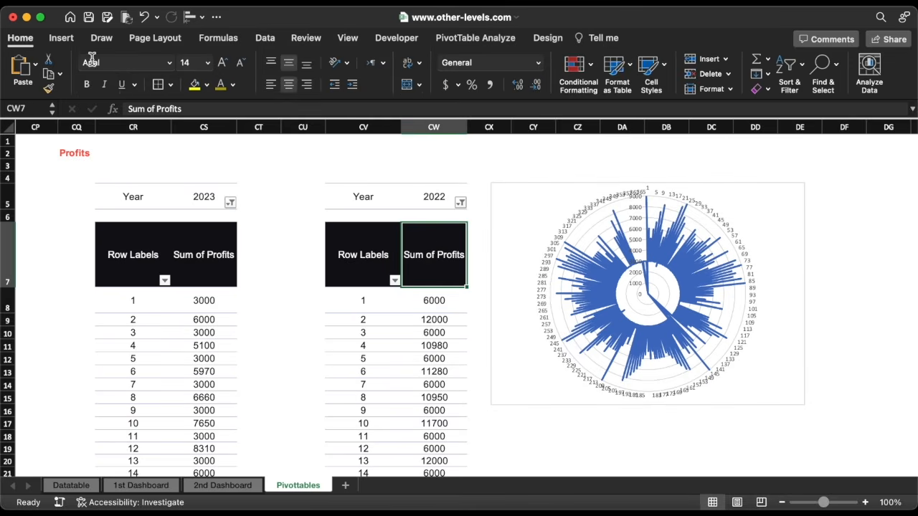
{"action": "left_click", "coordinate": [62, 38]}
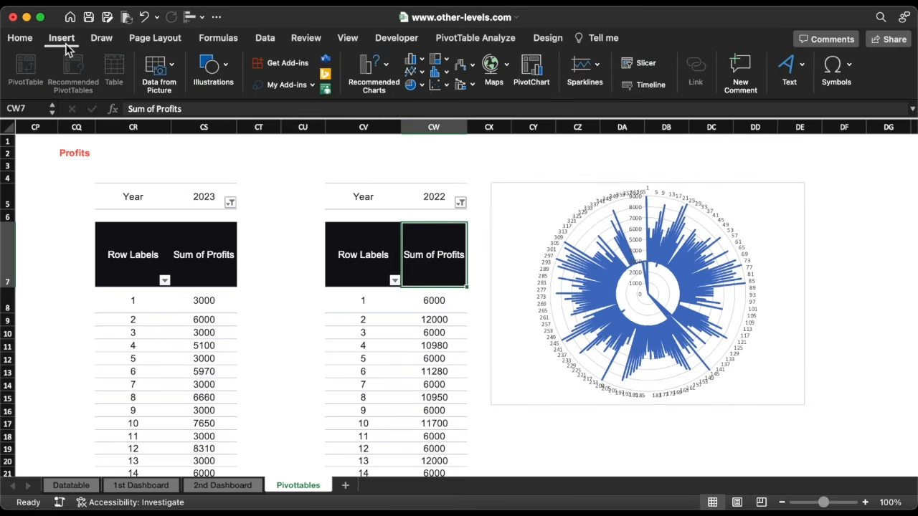
{"action": "left_click", "coordinate": [459, 64]}
{"action": "scroll", "coordinate": [481, 129], "scroll_direction": "down", "scroll_amount": 3}
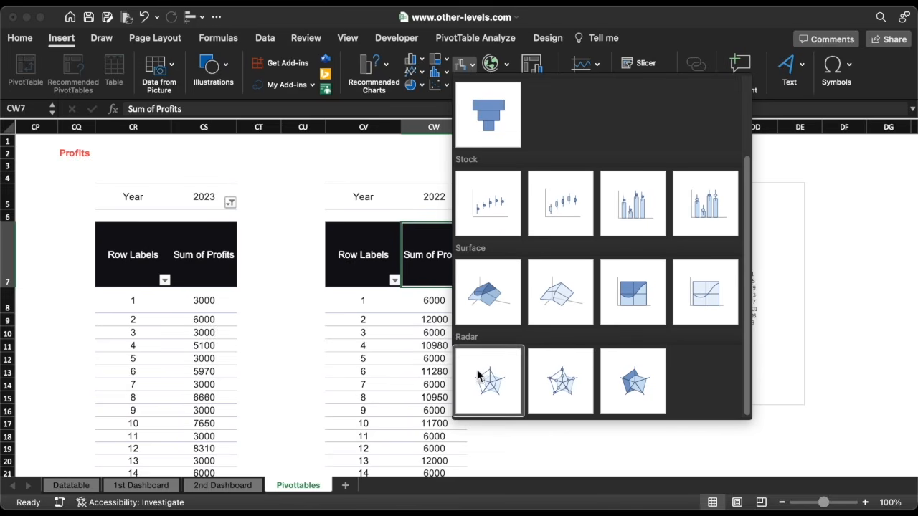
{"action": "left_click", "coordinate": [480, 380]}
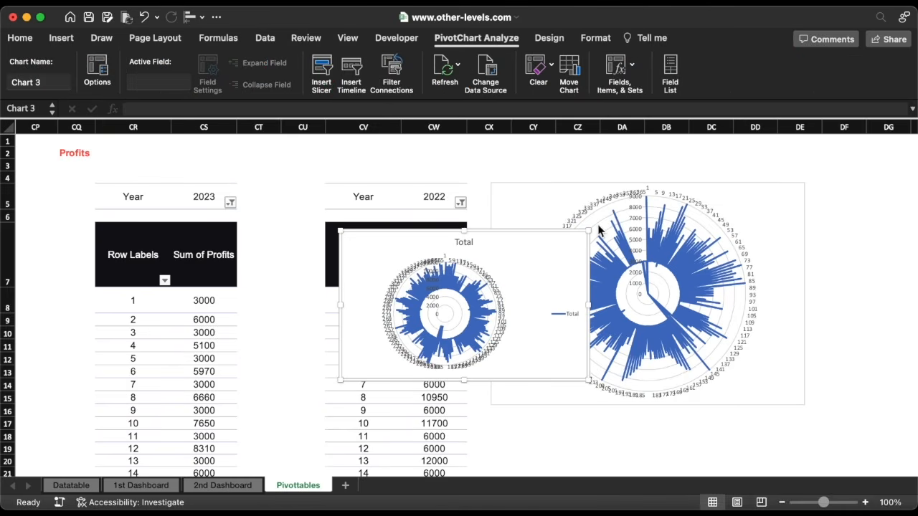
{"action": "left_click_drag", "start_coordinate": [590, 232], "coordinate": [417, 197]}
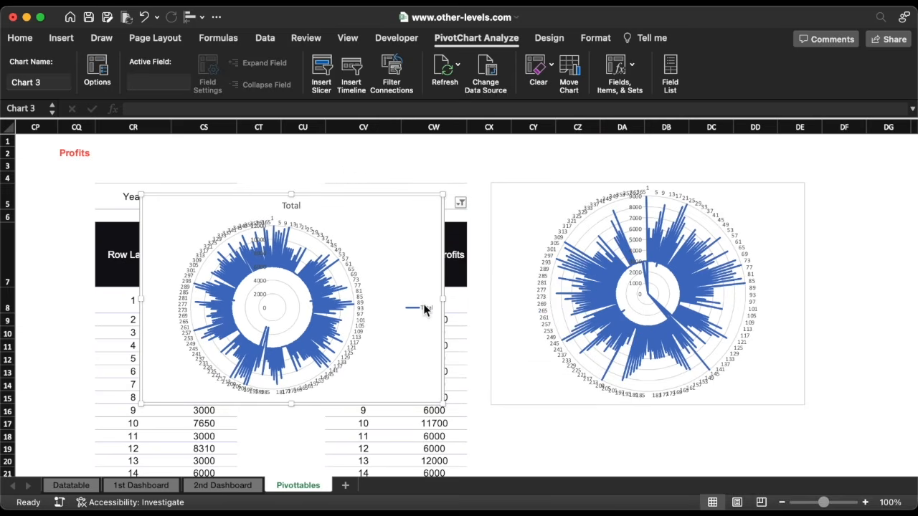
{"action": "key", "text": "Delete"}
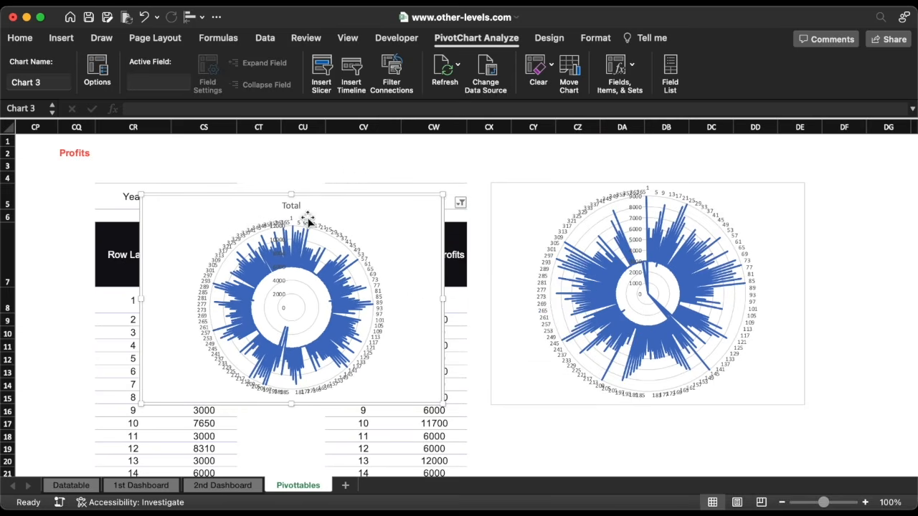
{"action": "left_click", "coordinate": [298, 206]}
{"action": "key", "text": "Delete"}
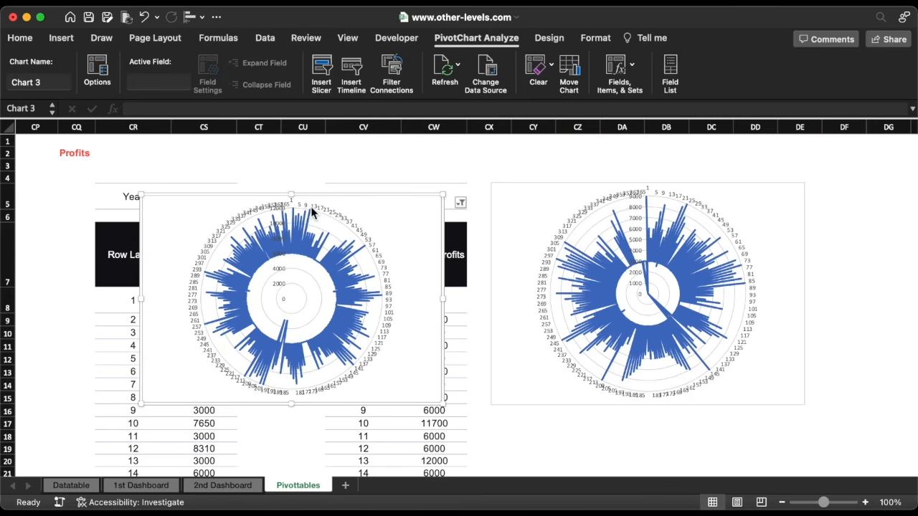
{"action": "right_click", "coordinate": [591, 270]}
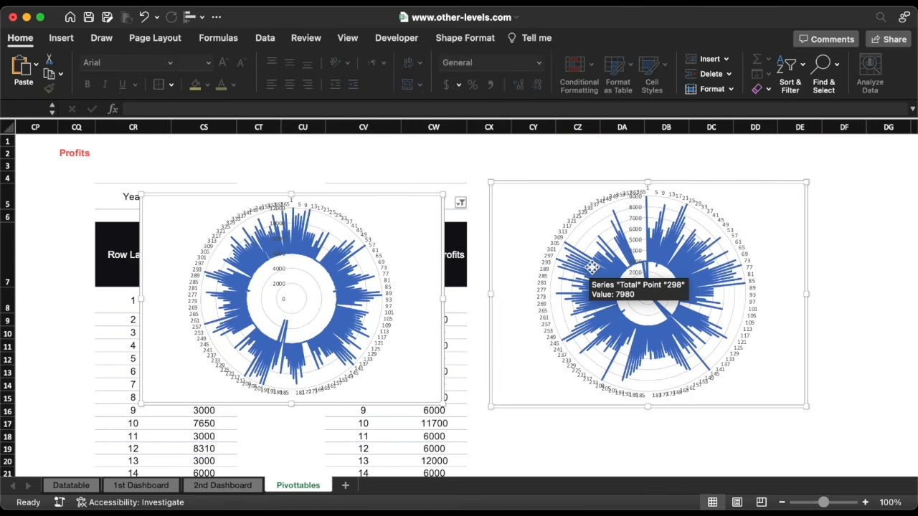
{"action": "left_click", "coordinate": [611, 277]}
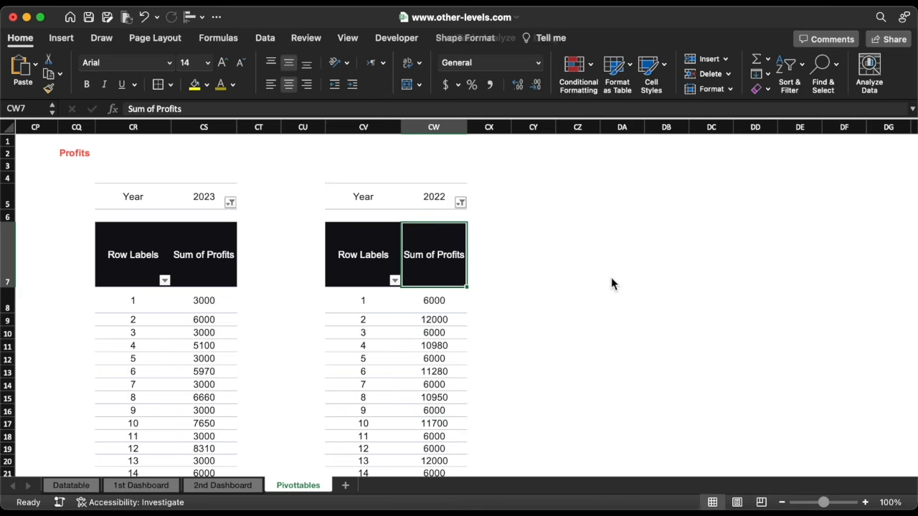
Paste both radar charts onto the 1st Dashboard side by side, deleting the right chart's day-number labels
{"action": "left_click", "coordinate": [161, 492]}
{"action": "key", "text": "super+v"}
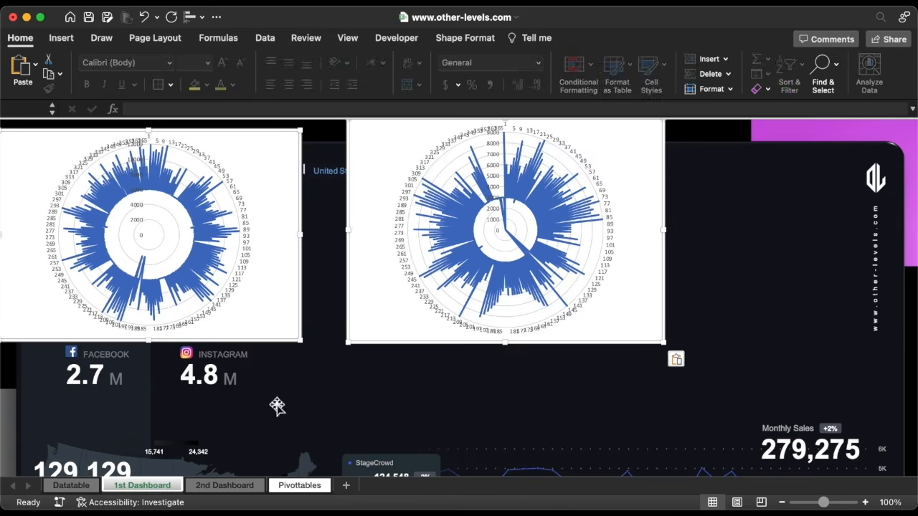
{"action": "left_click", "coordinate": [659, 163]}
{"action": "left_click_drag", "start_coordinate": [660, 159], "coordinate": [306, 246]}
{"action": "left_click_drag", "start_coordinate": [296, 167], "coordinate": [670, 184]}
{"action": "left_click", "coordinate": [673, 340]}
{"action": "key", "text": "Delete"}
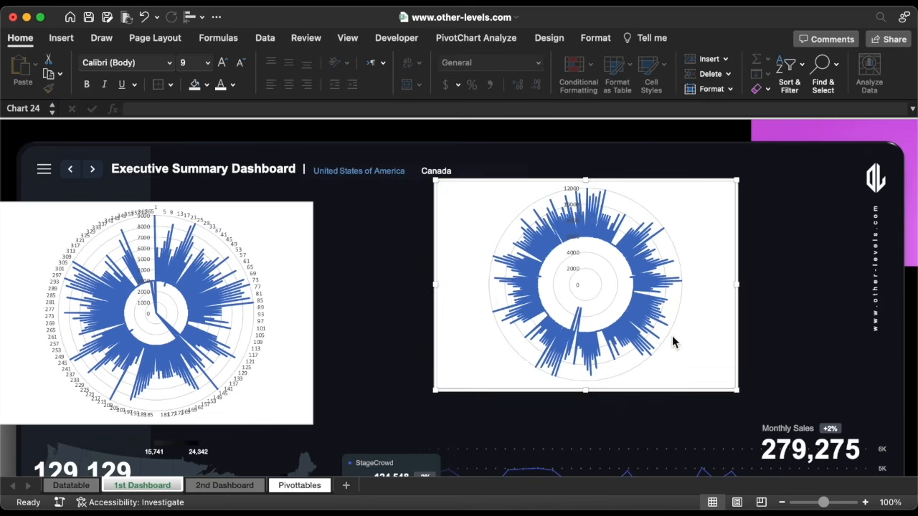
Delete the radial chart's value-axis labels and circular gridlines
{"action": "left_click", "coordinate": [573, 191]}
{"action": "key", "text": "Delete"}
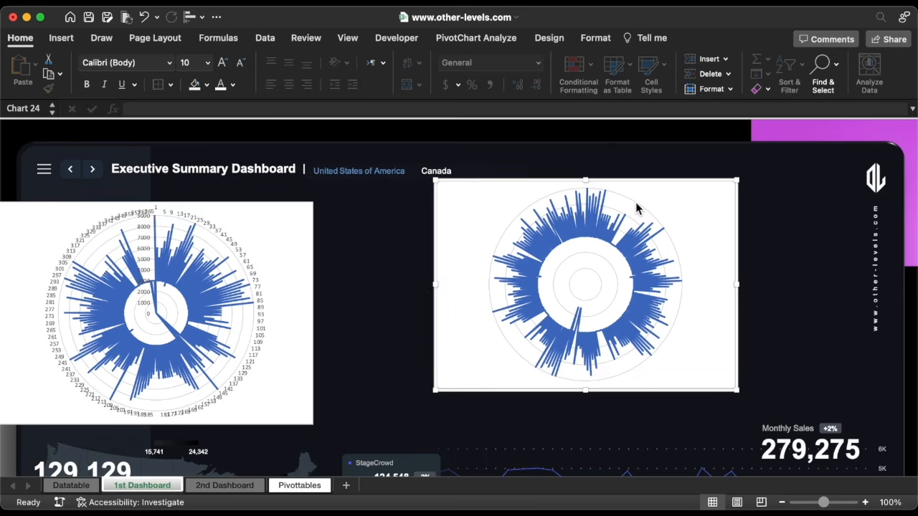
{"action": "left_click", "coordinate": [636, 207]}
{"action": "key", "text": "Delete"}
Colour the series line solid dark navy #223040
{"action": "double_click", "coordinate": [594, 215]}
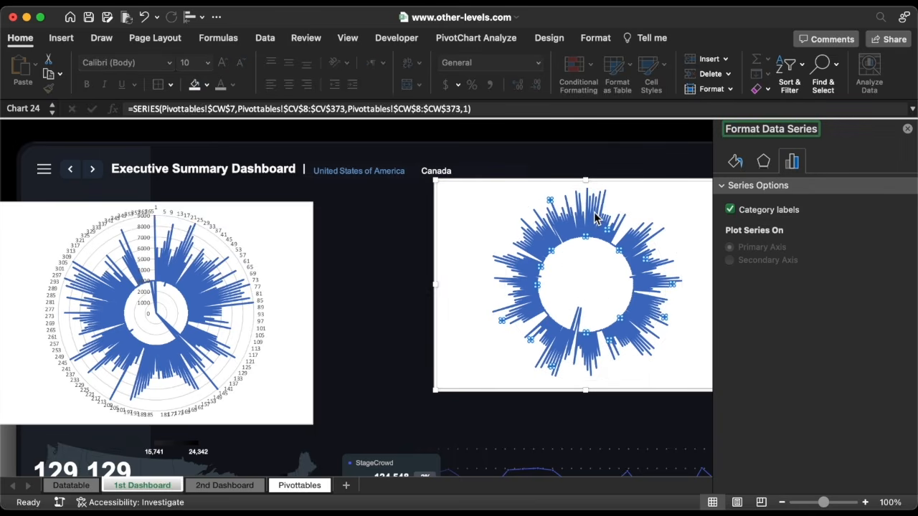
{"action": "scroll", "coordinate": [595, 215], "scroll_direction": "right", "scroll_amount": 10}
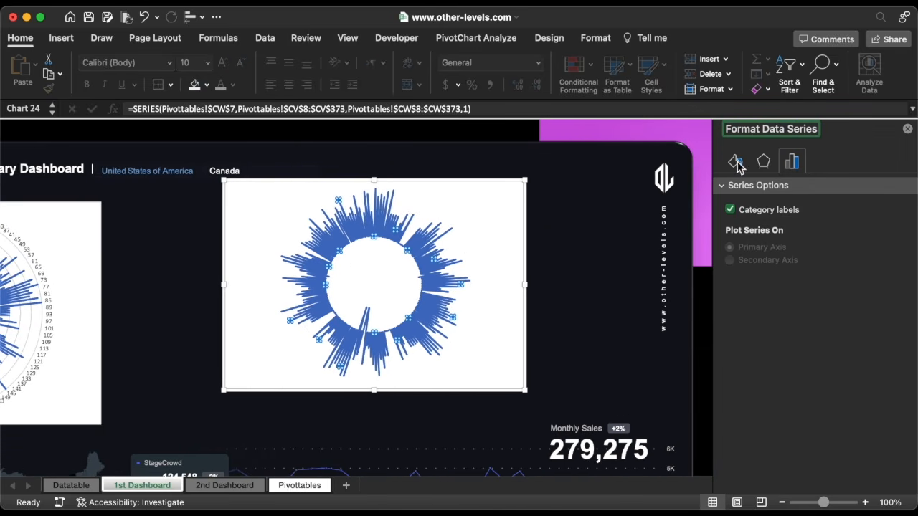
{"action": "left_click", "coordinate": [737, 162]}
{"action": "left_click", "coordinate": [893, 296]}
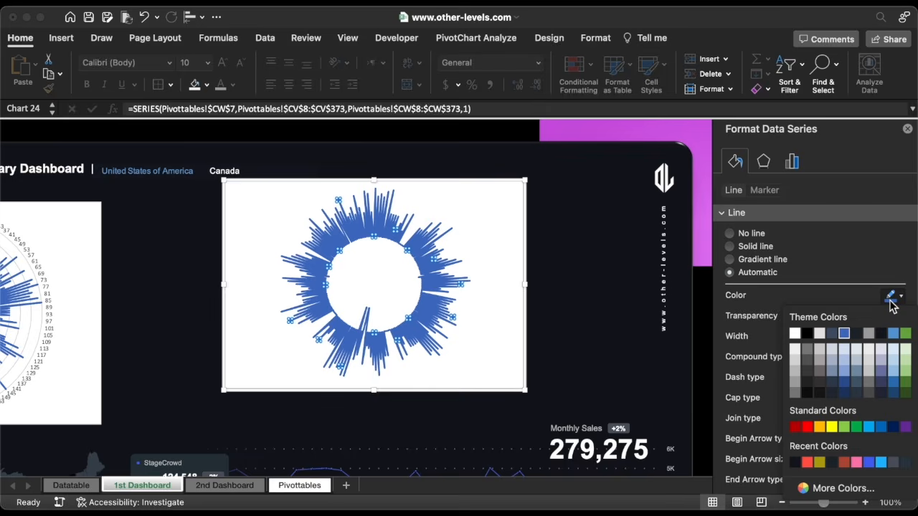
{"action": "left_click", "coordinate": [839, 490]}
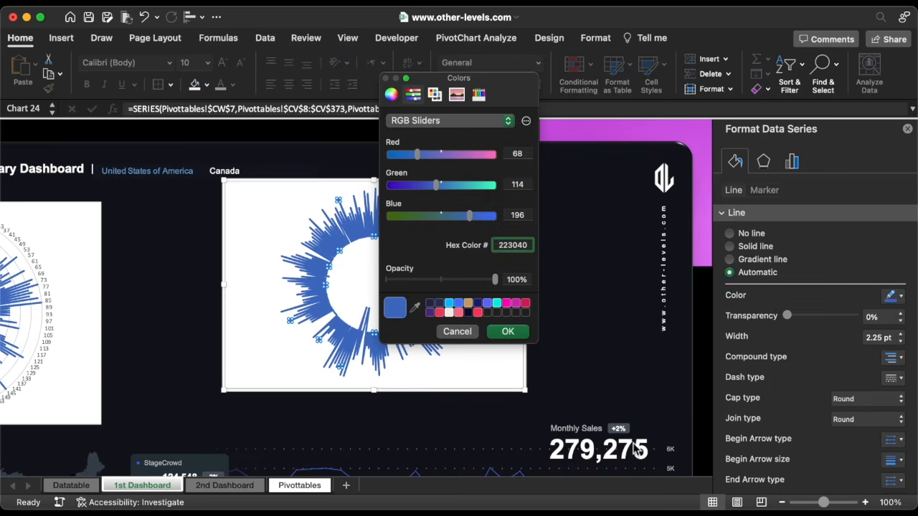
{"action": "type", "text": "223040"}
{"action": "left_click", "coordinate": [508, 332]}
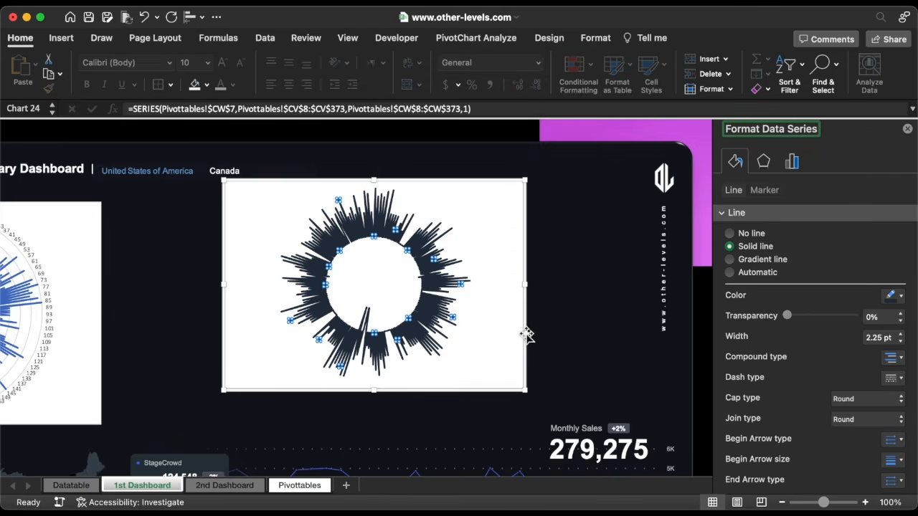
Move the chart right, remove its border and fill, and size it 5" × 5"
{"action": "left_click_drag", "start_coordinate": [527, 335], "coordinate": [606, 334]}
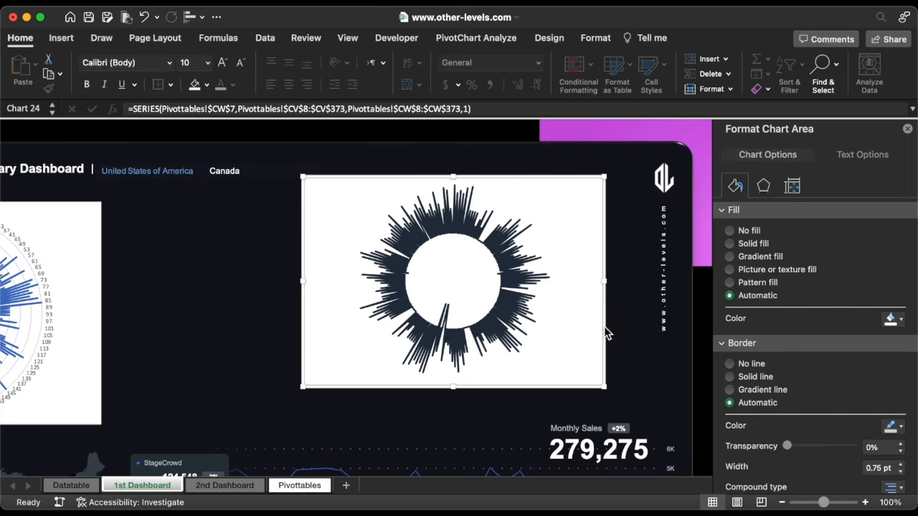
{"action": "left_click", "coordinate": [742, 364]}
{"action": "left_click", "coordinate": [730, 231]}
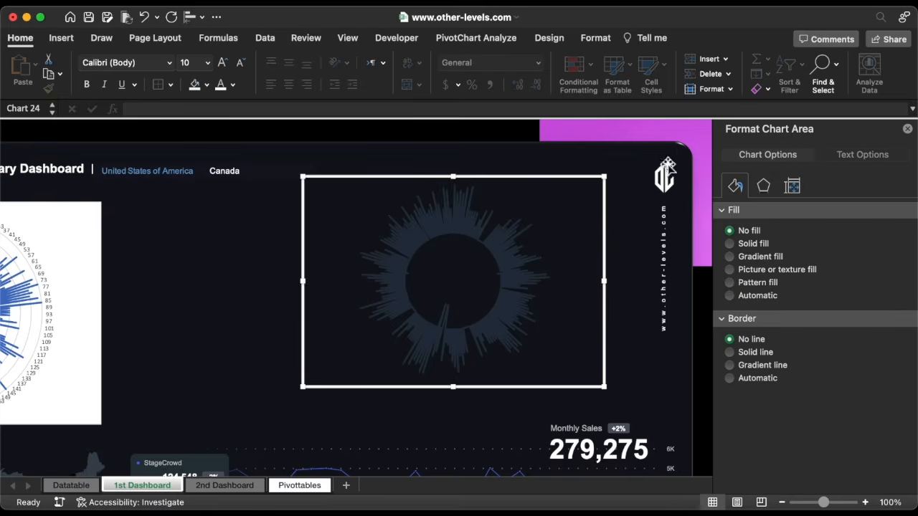
{"action": "left_click", "coordinate": [595, 38]}
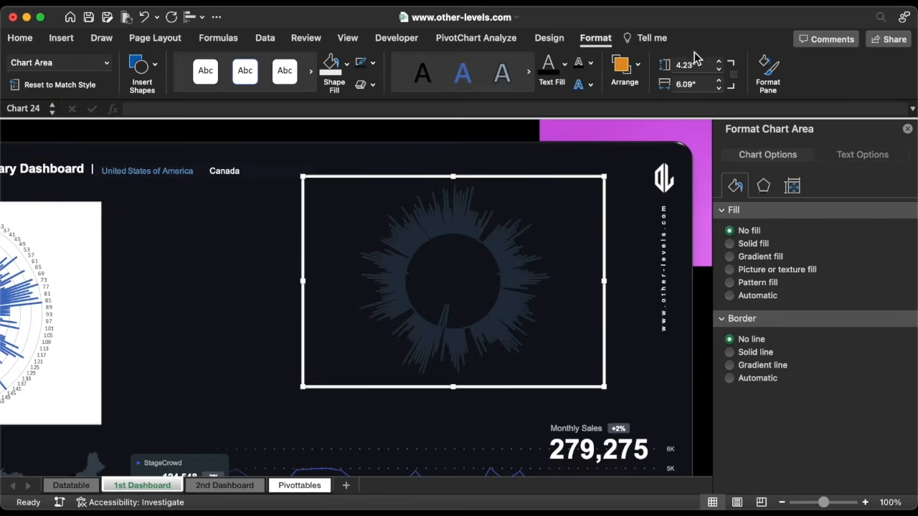
{"action": "left_click", "coordinate": [719, 63]}
{"action": "left_click", "coordinate": [720, 62]}
{"action": "left_click", "coordinate": [719, 62]}
{"action": "left_click", "coordinate": [719, 62]}
{"action": "left_click", "coordinate": [720, 62]}
{"action": "left_click", "coordinate": [720, 63]}
{"action": "left_click", "coordinate": [719, 62]}
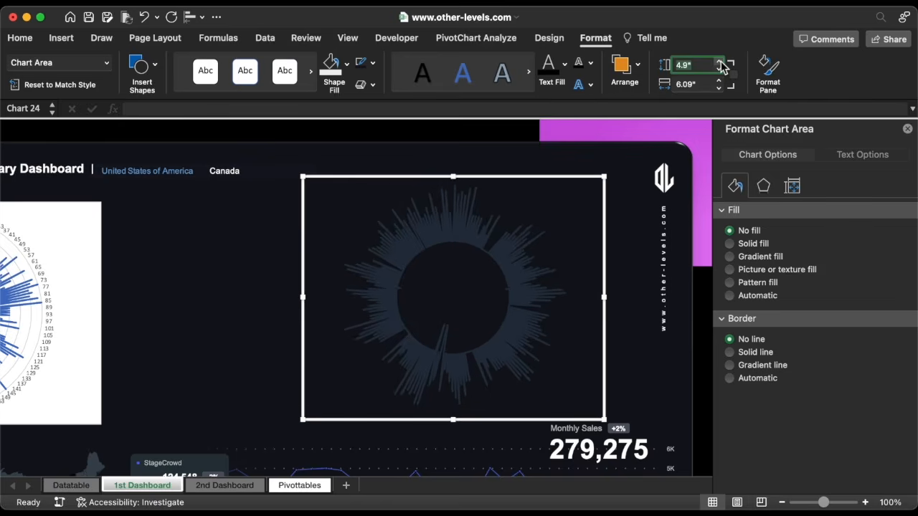
{"action": "left_click", "coordinate": [719, 62]}
{"action": "left_click", "coordinate": [720, 87]}
{"action": "left_click", "coordinate": [719, 86]}
{"action": "left_click", "coordinate": [719, 87]}
{"action": "left_click", "coordinate": [719, 87]}
{"action": "left_click", "coordinate": [719, 87]}
{"action": "left_click", "coordinate": [720, 87]}
{"action": "left_click", "coordinate": [719, 87]}
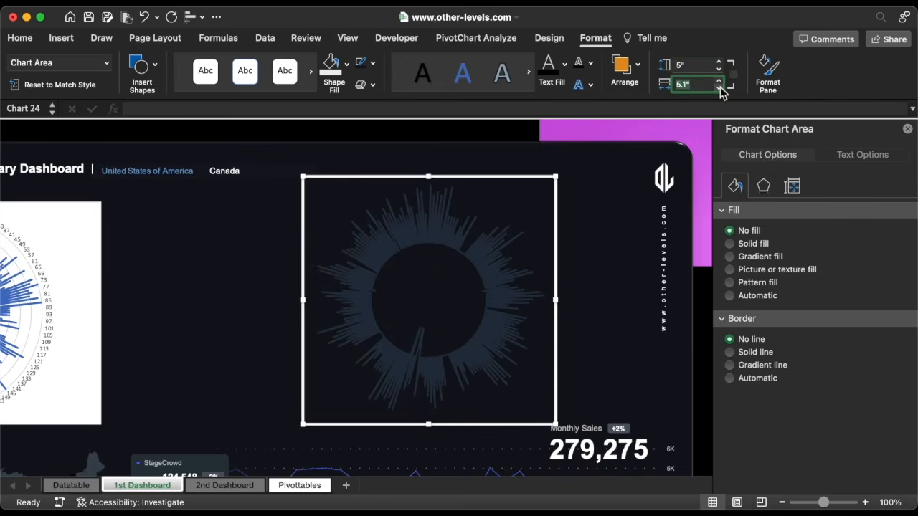
{"action": "left_click", "coordinate": [720, 87]}
Thin the series lines to 1 pt and nudge the square chart up and right
{"action": "left_click", "coordinate": [500, 267]}
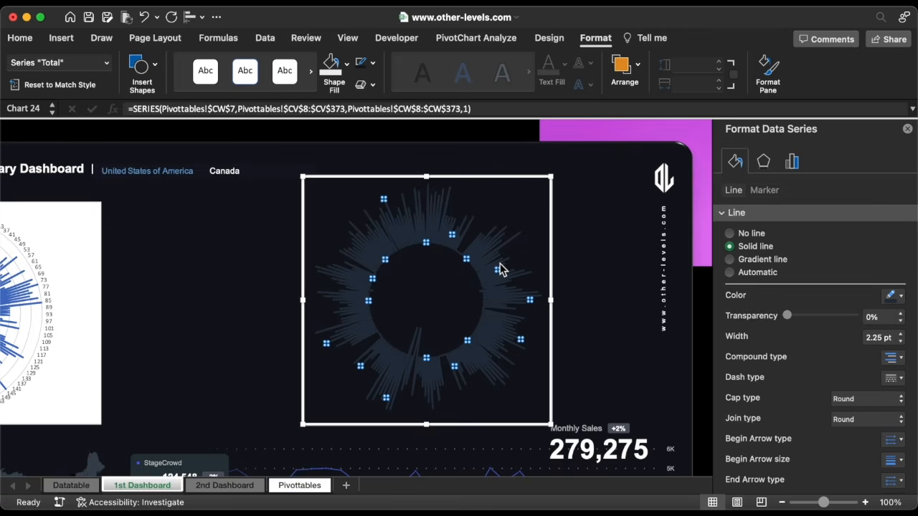
{"action": "left_click", "coordinate": [901, 342]}
{"action": "left_click", "coordinate": [901, 342]}
{"action": "left_click", "coordinate": [900, 342]}
{"action": "left_click", "coordinate": [901, 342]}
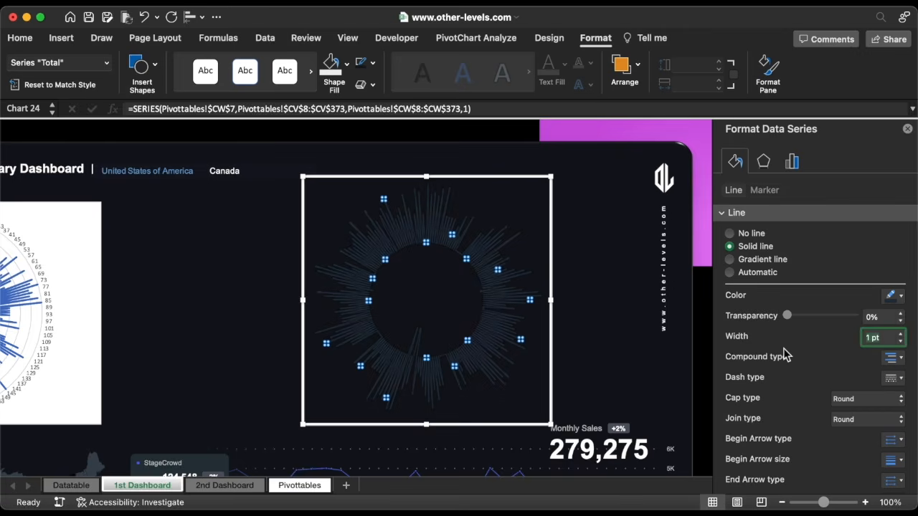
{"action": "left_click_drag", "start_coordinate": [556, 357], "coordinate": [586, 347]}
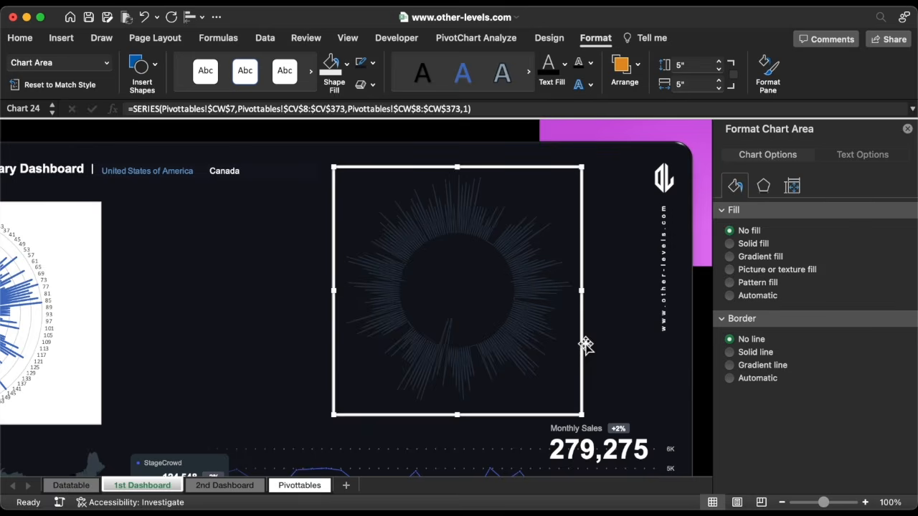
{"action": "left_click", "coordinate": [93, 260]}
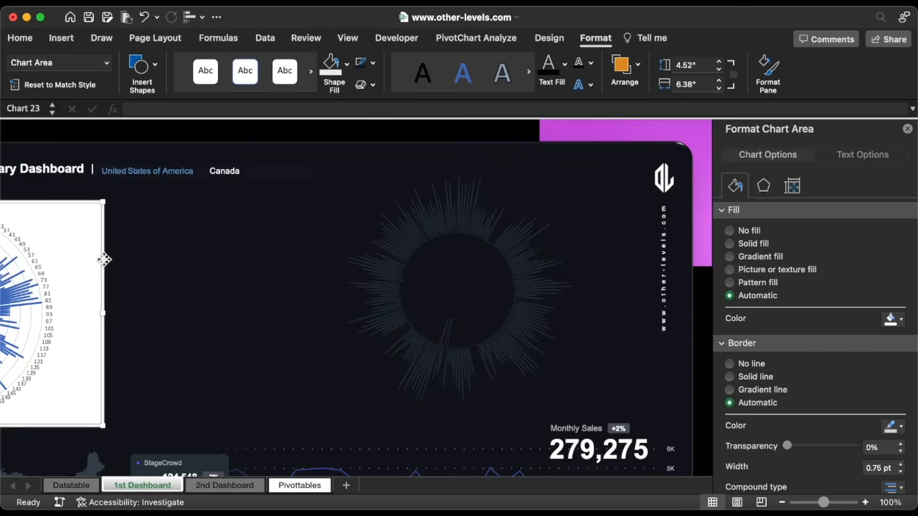
Bring Chart 23 to the front and place it over the dark radial chart
{"action": "left_click_drag", "start_coordinate": [106, 261], "coordinate": [375, 242]}
{"action": "right_click", "coordinate": [368, 189]}
{"action": "mouse_move", "coordinate": [492, 339]}
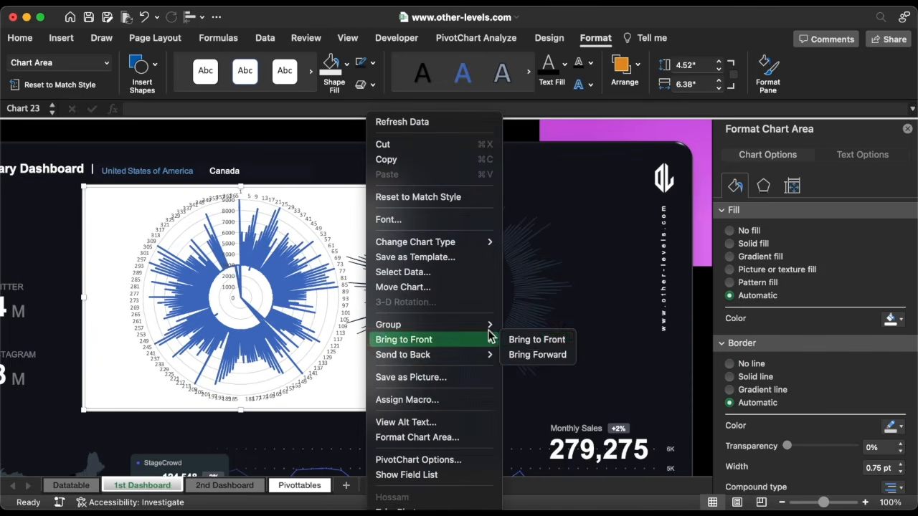
{"action": "left_click", "coordinate": [534, 338]}
{"action": "left_click_drag", "start_coordinate": [287, 187], "coordinate": [514, 186]}
Delete Chart 23's value axis and category labels
{"action": "left_click", "coordinate": [455, 224]}
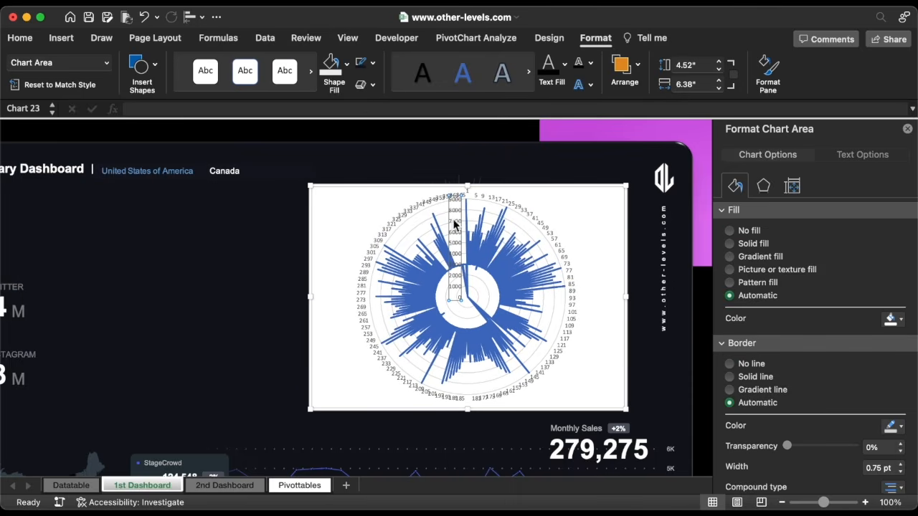
{"action": "key", "text": "Delete"}
{"action": "left_click", "coordinate": [418, 210]}
{"action": "key", "text": "Delete"}
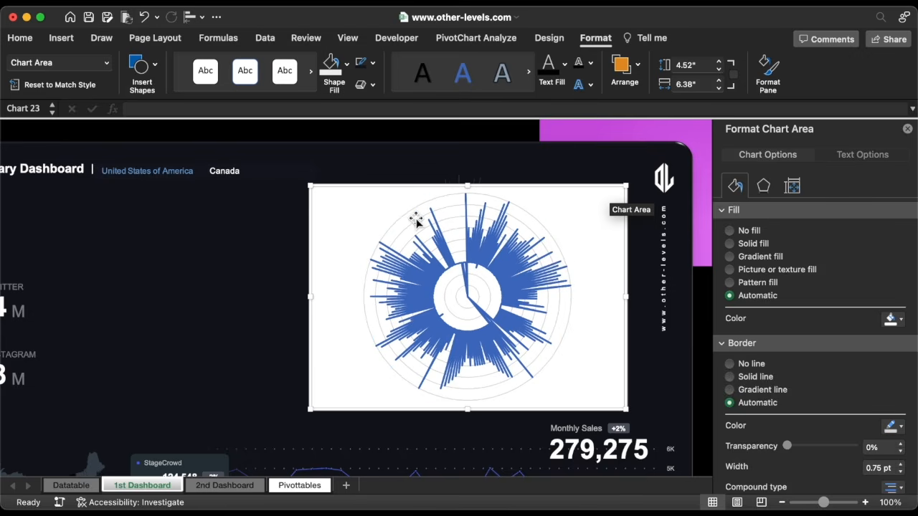
Give the Total series a radial gradient line with a yellow BFB007 stop at 24%
{"action": "left_click", "coordinate": [477, 255]}
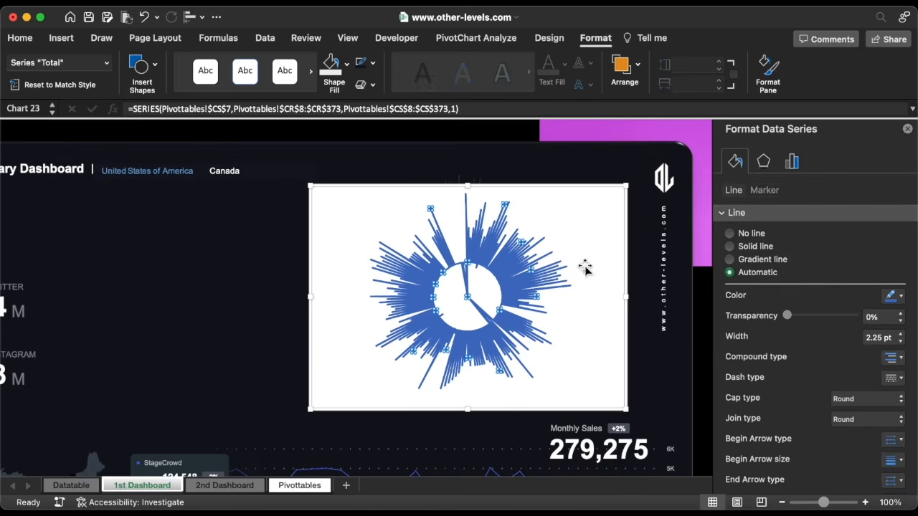
{"action": "left_click", "coordinate": [730, 260]}
{"action": "left_click", "coordinate": [900, 377]}
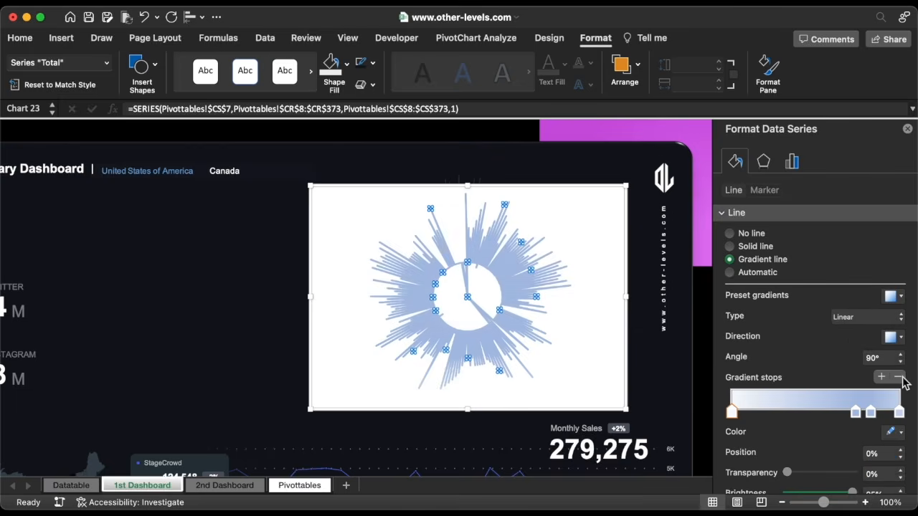
{"action": "left_click", "coordinate": [900, 377]}
{"action": "left_click", "coordinate": [879, 319]}
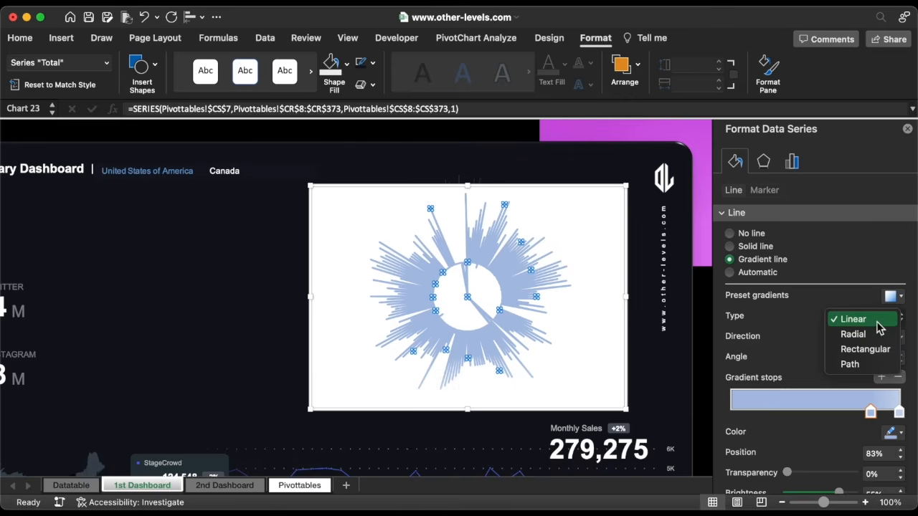
{"action": "left_click", "coordinate": [872, 335]}
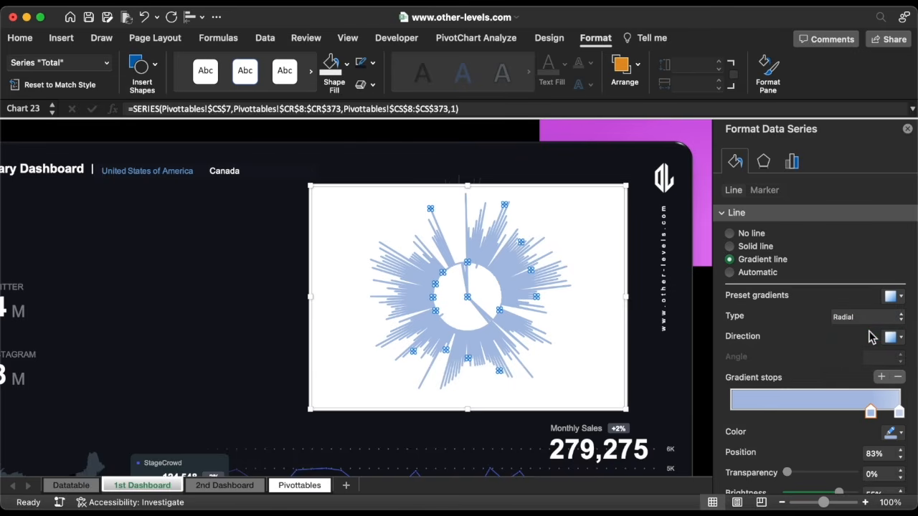
{"action": "left_click", "coordinate": [892, 432]}
{"action": "left_click", "coordinate": [832, 416]}
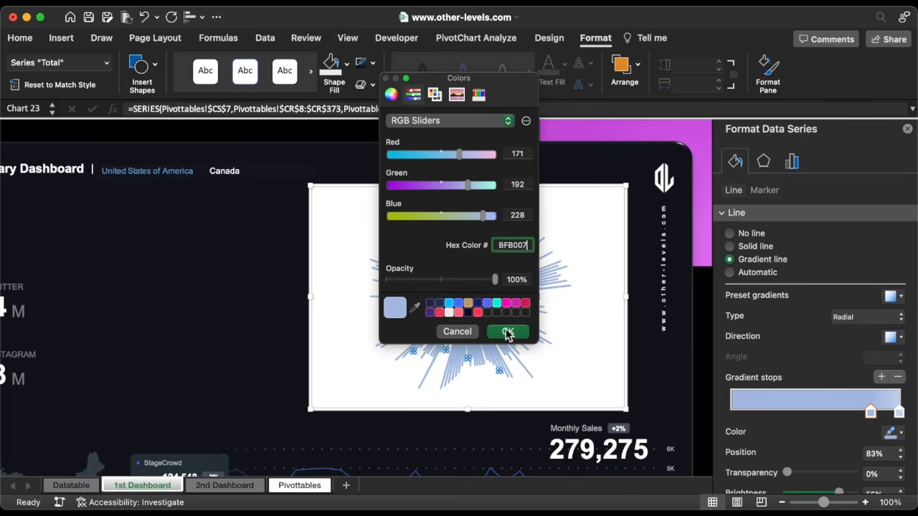
{"action": "left_click", "coordinate": [508, 332]}
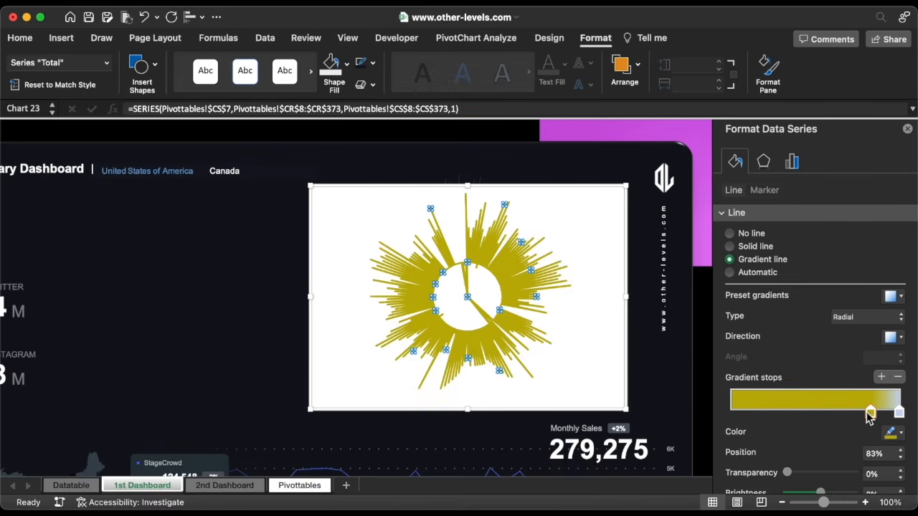
{"action": "left_click_drag", "start_coordinate": [870, 417], "coordinate": [772, 414]}
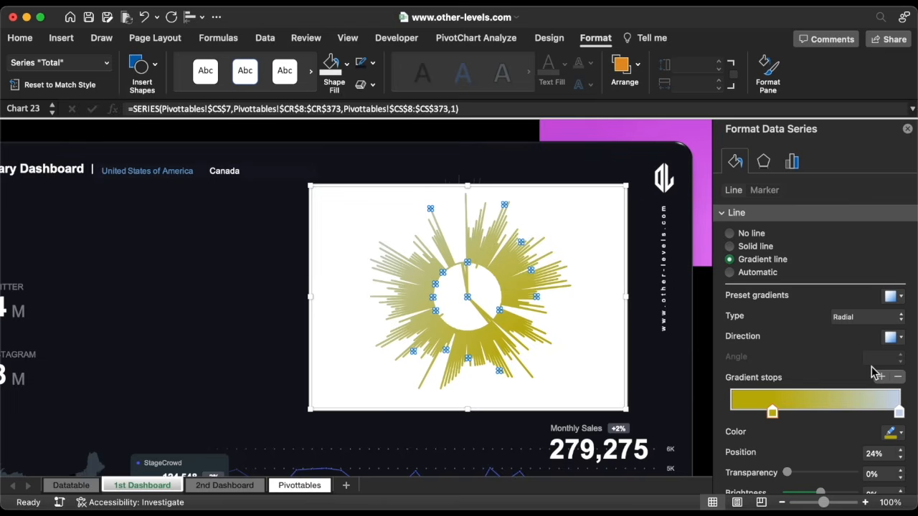
{"action": "left_click", "coordinate": [893, 337]}
{"action": "left_click", "coordinate": [840, 365]}
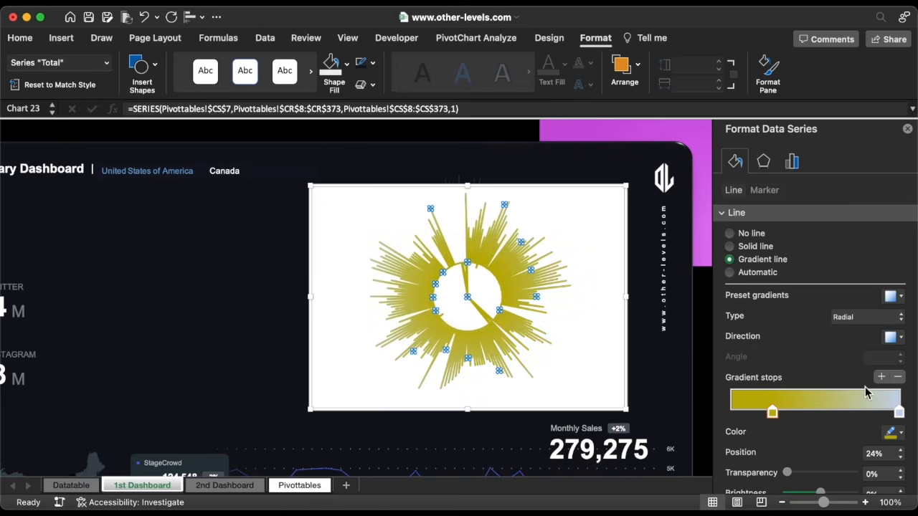
Move the right gradient stop to about 75% and colour it gold 7C720A
{"action": "left_click", "coordinate": [899, 414]}
{"action": "left_click_drag", "start_coordinate": [892, 413], "coordinate": [859, 413]}
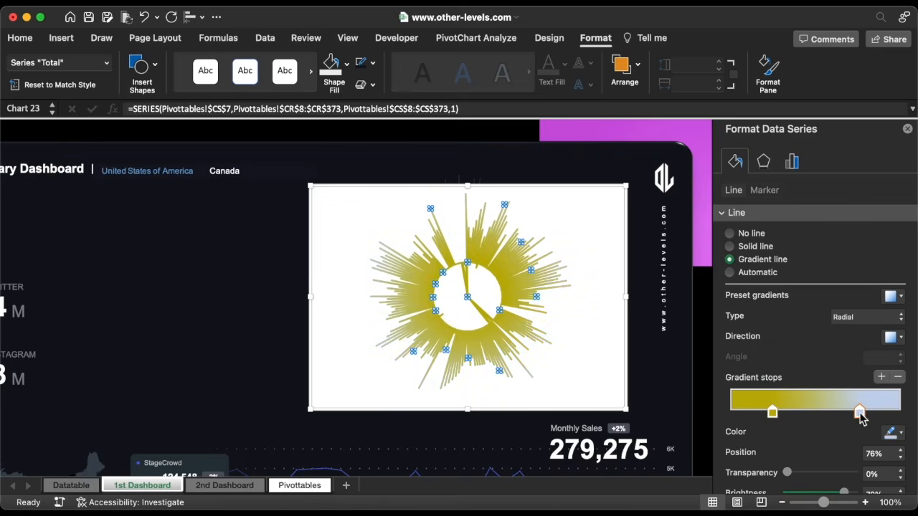
{"action": "left_click", "coordinate": [902, 460]}
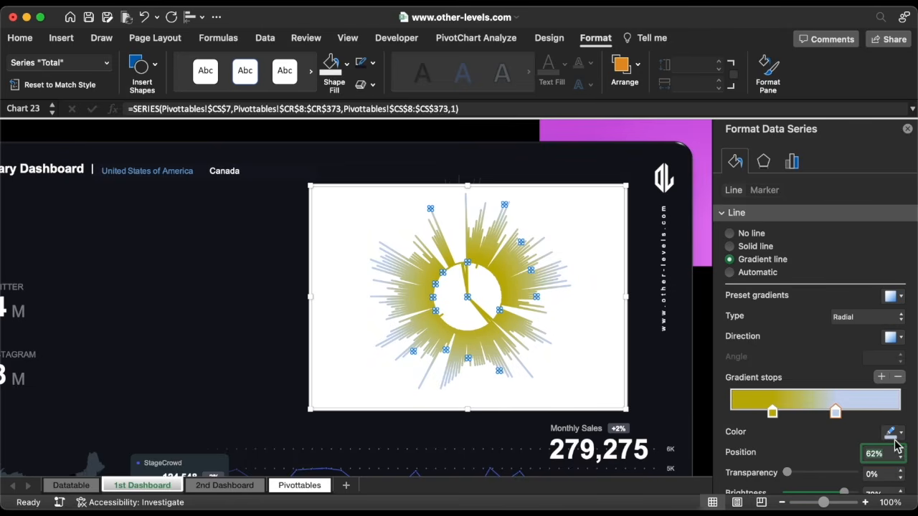
{"action": "left_click", "coordinate": [890, 433]}
{"action": "left_click", "coordinate": [869, 415]}
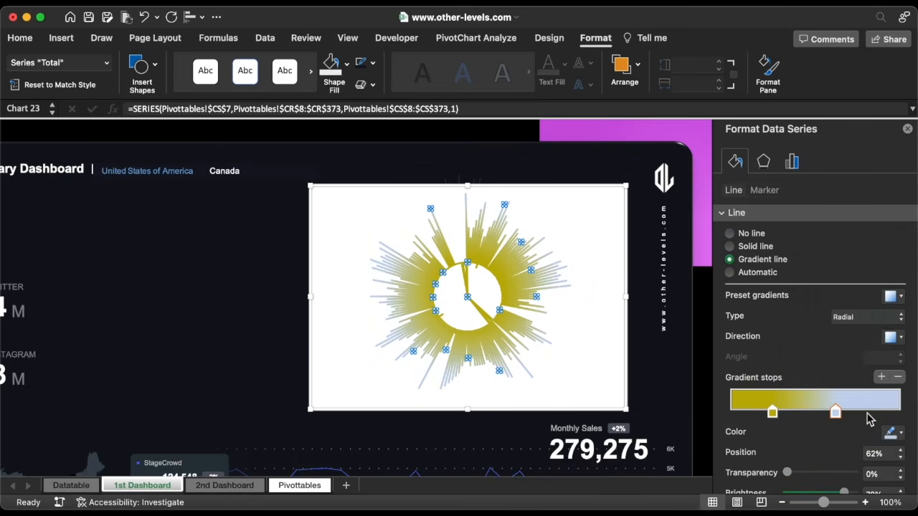
{"action": "left_click", "coordinate": [511, 331]}
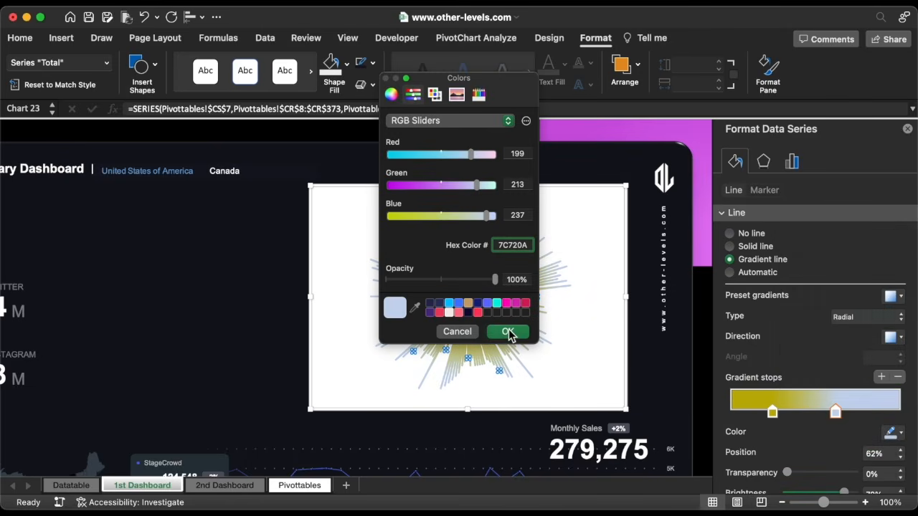
Set the gradient line width to 1.25 pt and brightness to -24%
{"action": "scroll", "coordinate": [833, 405], "scroll_direction": "down", "scroll_amount": 3}
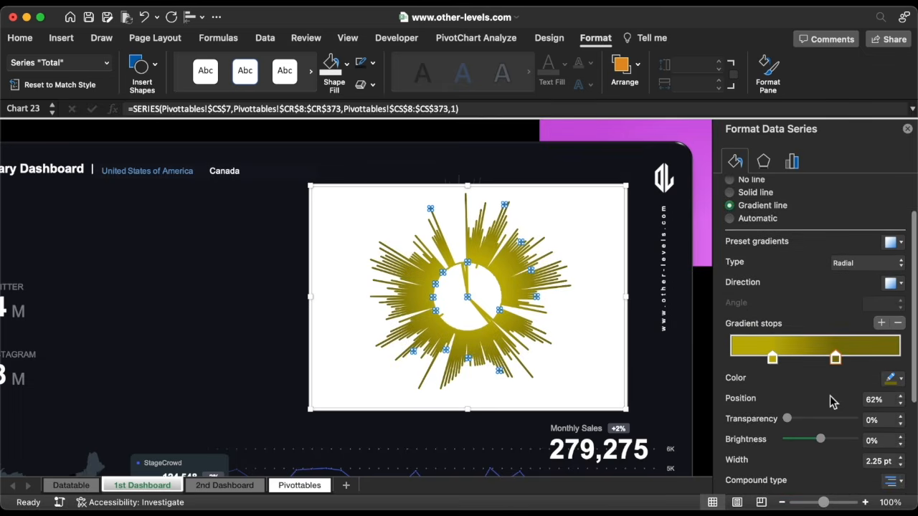
{"action": "left_click", "coordinate": [901, 449]}
{"action": "left_click", "coordinate": [901, 448]}
{"action": "left_click", "coordinate": [901, 448]}
{"action": "left_click", "coordinate": [901, 449]}
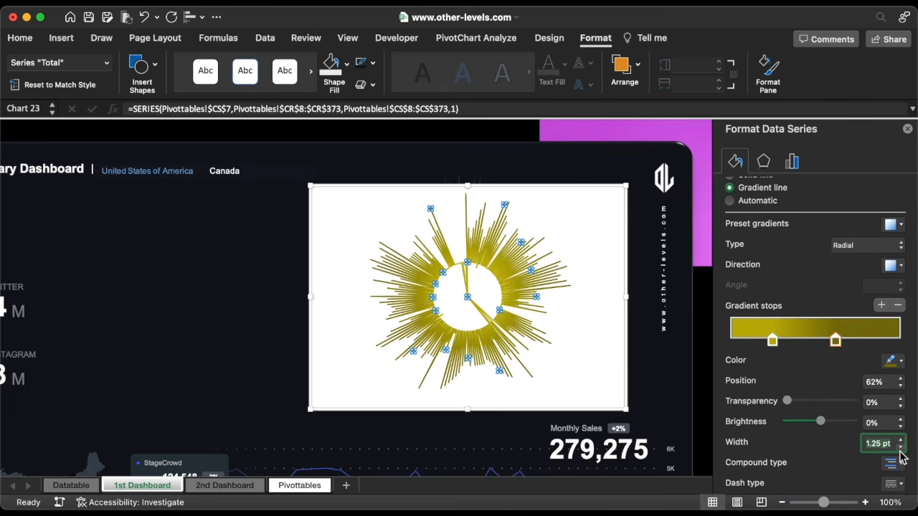
{"action": "left_click", "coordinate": [901, 428]}
{"action": "left_click", "coordinate": [901, 427]}
{"action": "left_click", "coordinate": [901, 428]}
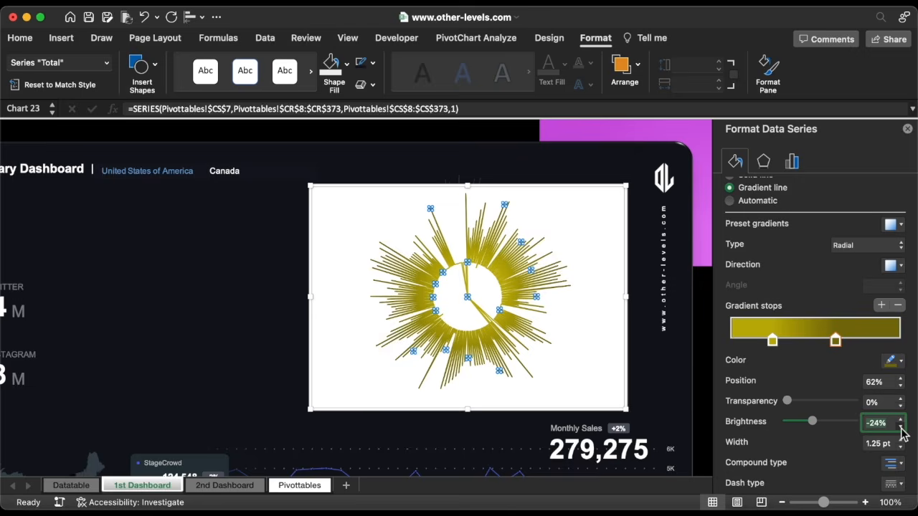
{"action": "left_click", "coordinate": [901, 427]}
{"action": "left_click", "coordinate": [901, 427]}
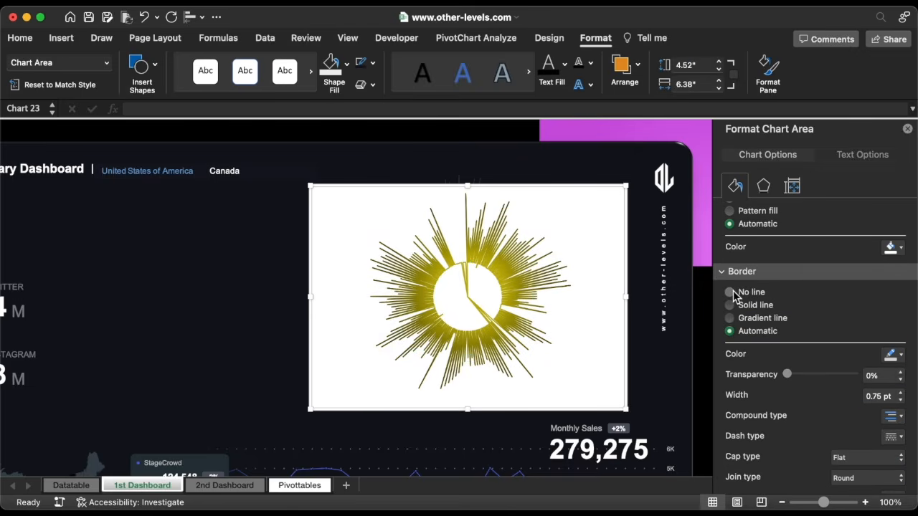
Give the chart no border and no fill, size it near 5 inches, and lay it over the other chart
{"action": "left_click", "coordinate": [730, 292]}
{"action": "left_click", "coordinate": [731, 230]}
{"action": "left_click", "coordinate": [718, 62]}
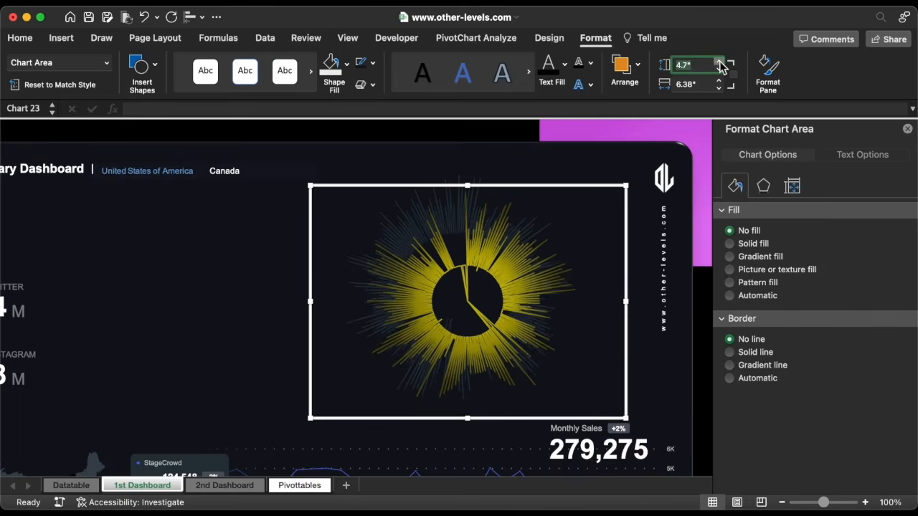
{"action": "left_click", "coordinate": [720, 63]}
{"action": "left_click", "coordinate": [720, 63]}
{"action": "left_click", "coordinate": [720, 64]}
{"action": "left_click", "coordinate": [720, 88]}
{"action": "left_click", "coordinate": [719, 88]}
{"action": "left_click", "coordinate": [719, 88]}
{"action": "left_click", "coordinate": [720, 88]}
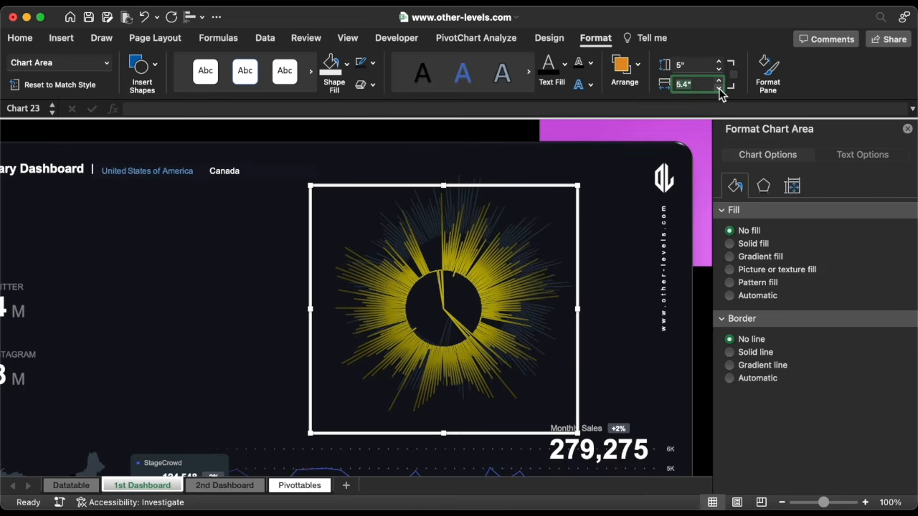
{"action": "left_click", "coordinate": [720, 88]}
{"action": "left_click", "coordinate": [719, 89]}
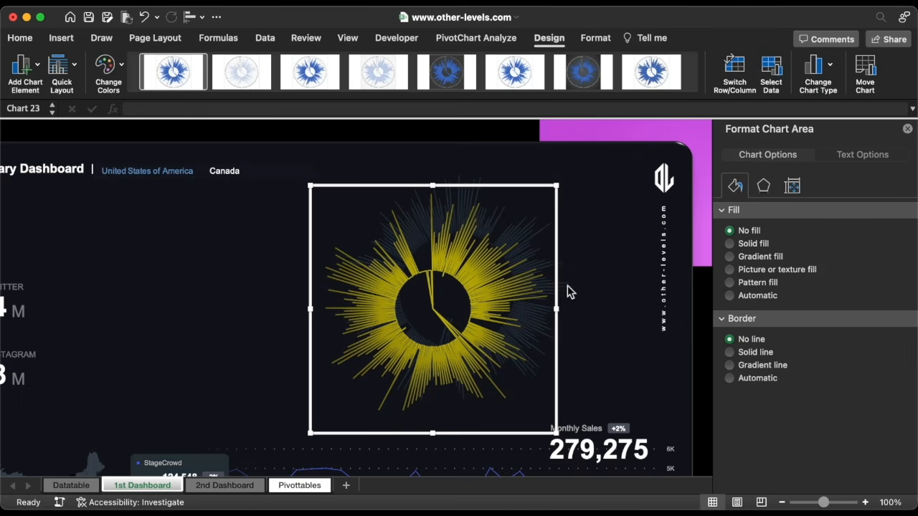
{"action": "left_click_drag", "start_coordinate": [544, 306], "coordinate": [568, 288]}
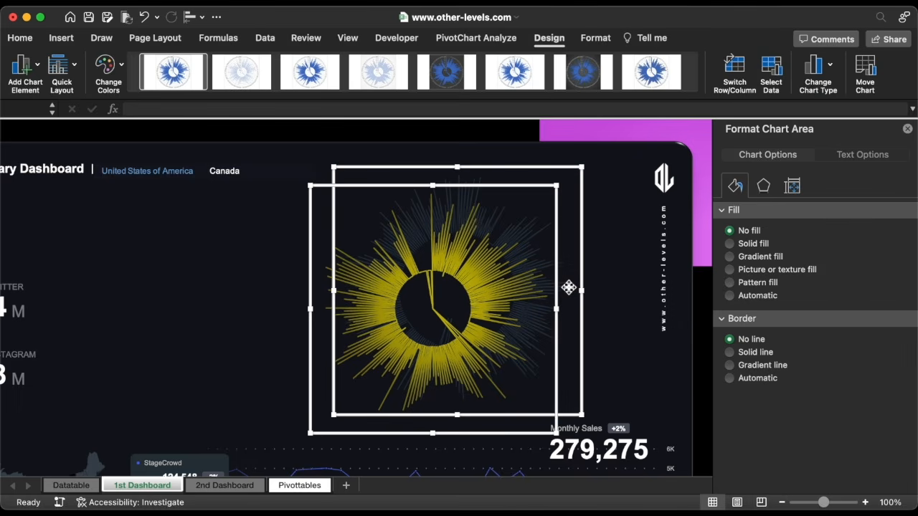
Align both charts centre and middle, then group them as Group 30
{"action": "left_click", "coordinate": [191, 16]}
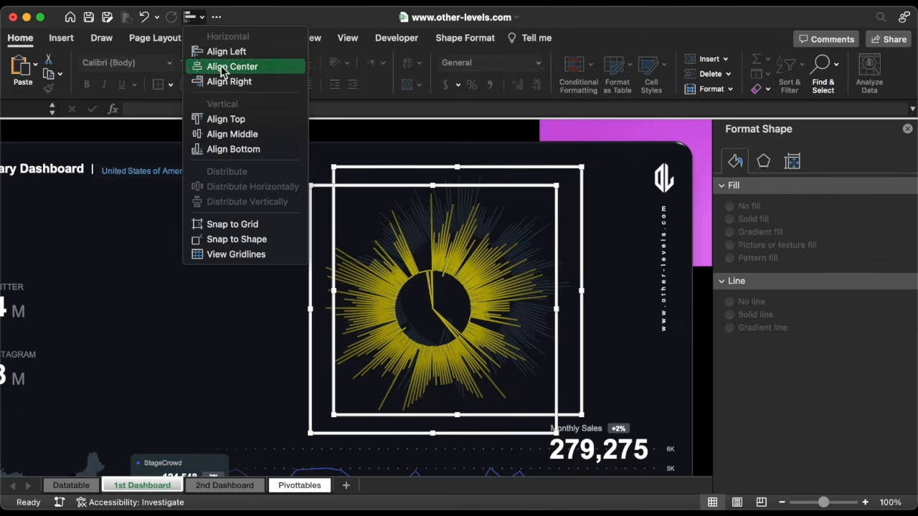
{"action": "left_click", "coordinate": [219, 68]}
{"action": "left_click", "coordinate": [195, 17]}
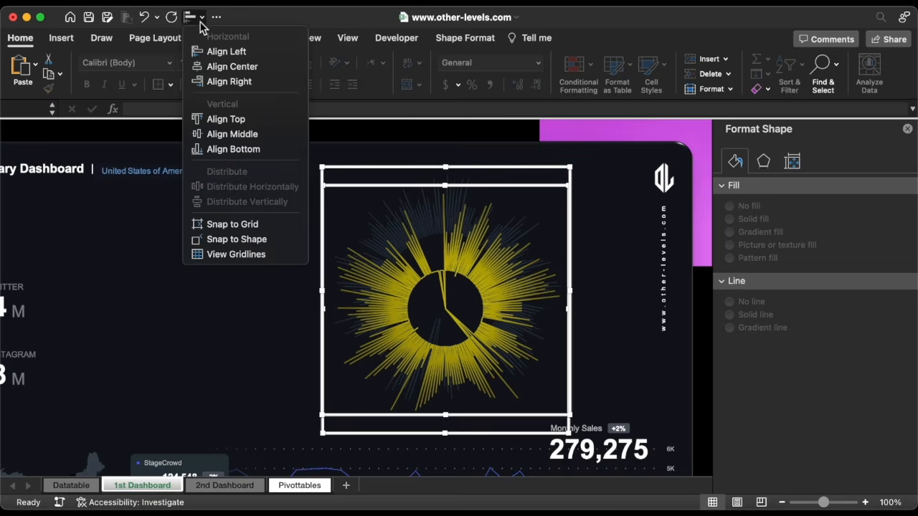
{"action": "left_click", "coordinate": [232, 134]}
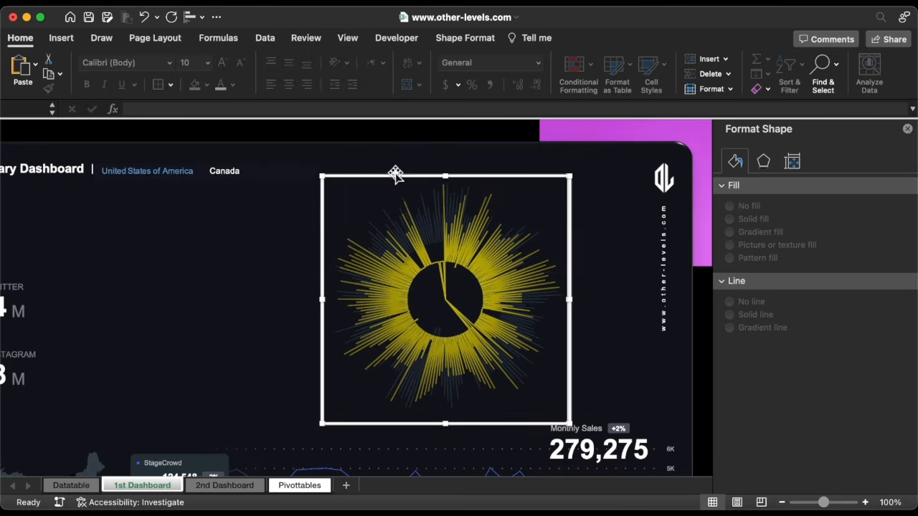
{"action": "left_click_drag", "start_coordinate": [399, 176], "coordinate": [424, 167]}
{"action": "right_click", "coordinate": [425, 166]}
{"action": "mouse_move", "coordinate": [491, 227]}
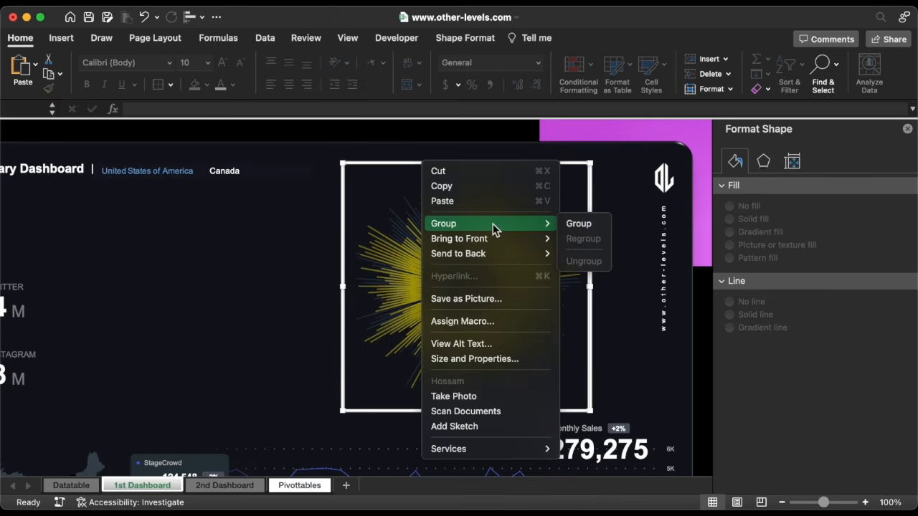
{"action": "left_click", "coordinate": [576, 225]}
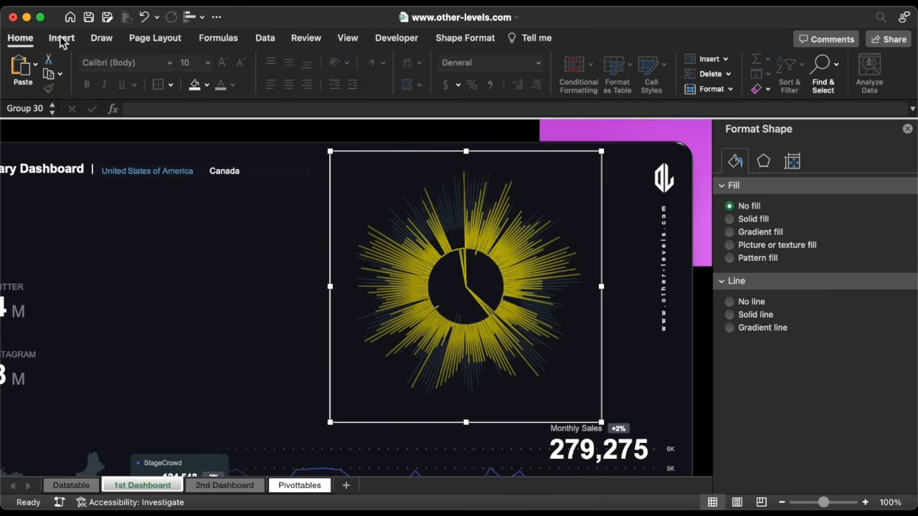
Draw an oval circle at the centre of the radial charts
{"action": "left_click", "coordinate": [62, 39]}
{"action": "left_click", "coordinate": [213, 71]}
{"action": "left_click", "coordinate": [156, 107]}
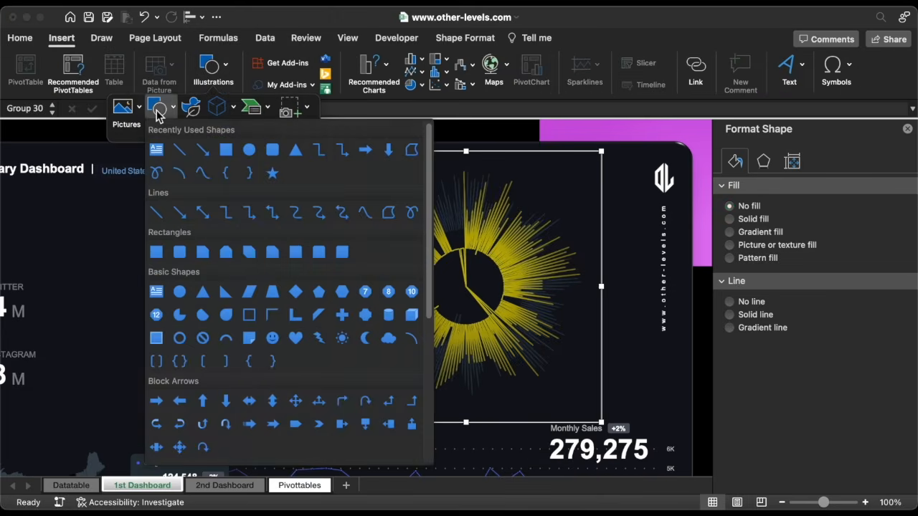
{"action": "left_click", "coordinate": [249, 150]}
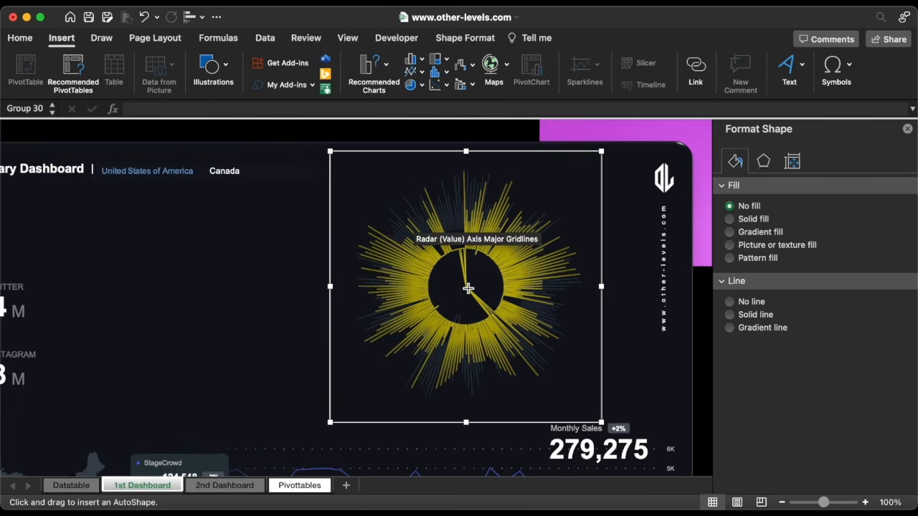
{"action": "left_click_drag", "start_coordinate": [466, 288], "coordinate": [536, 356]}
Fill the circle with dark 181B25 at 0% transparency
{"action": "left_click", "coordinate": [885, 308]}
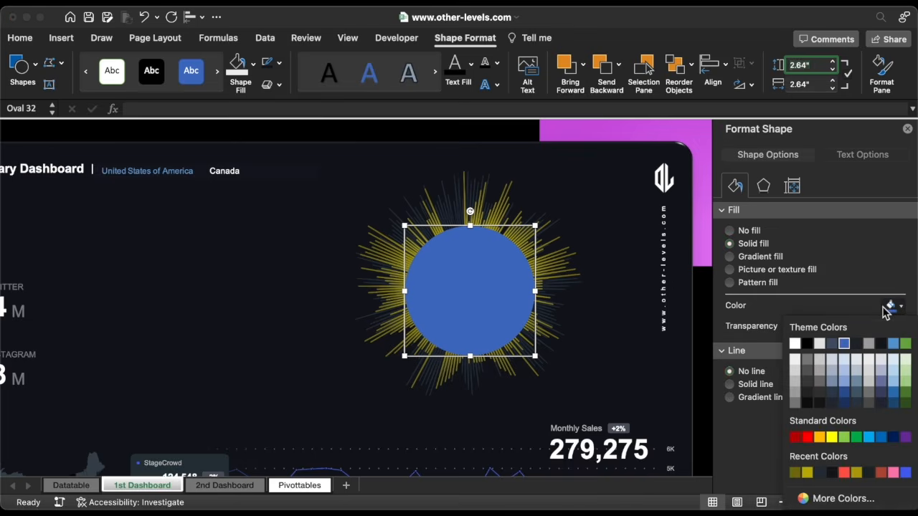
{"action": "left_click", "coordinate": [818, 502]}
{"action": "type", "text": "181B25"}
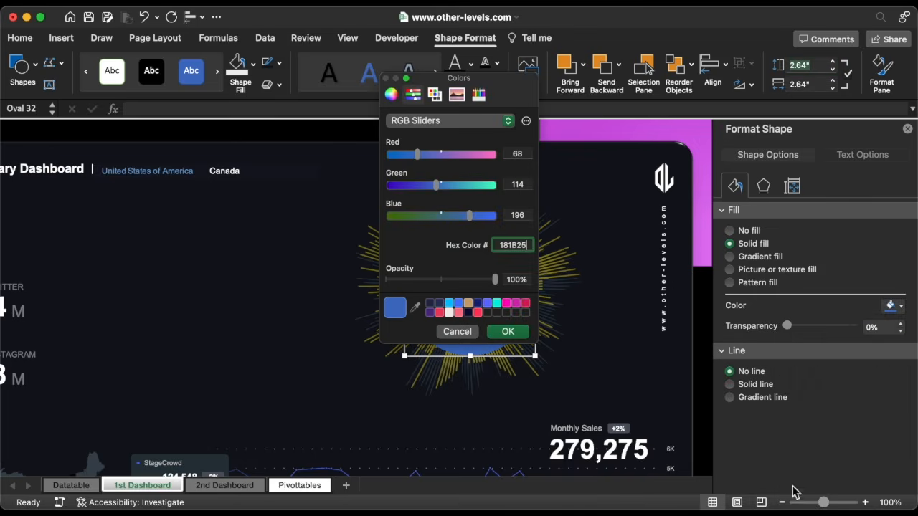
{"action": "left_click", "coordinate": [507, 332]}
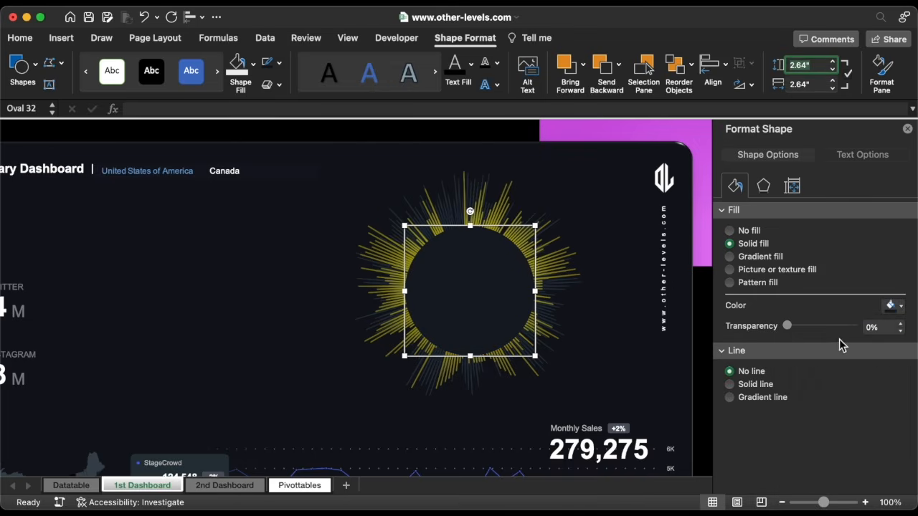
{"action": "left_click", "coordinate": [901, 325]}
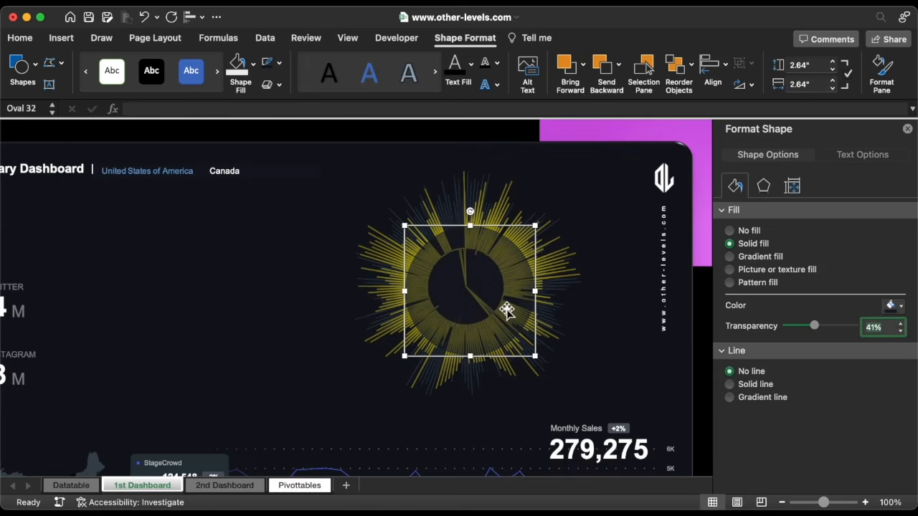
{"action": "left_click_drag", "start_coordinate": [502, 307], "coordinate": [493, 306]}
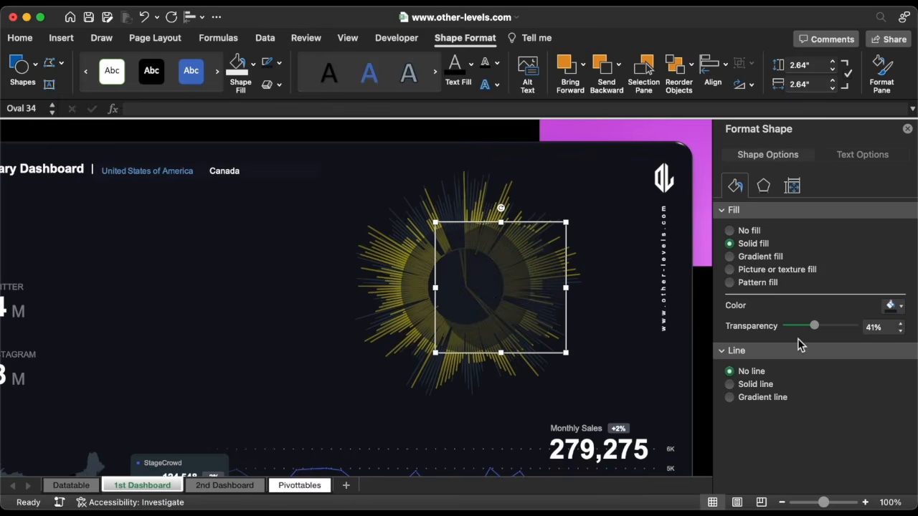
{"action": "left_click_drag", "start_coordinate": [819, 331], "coordinate": [782, 328]}
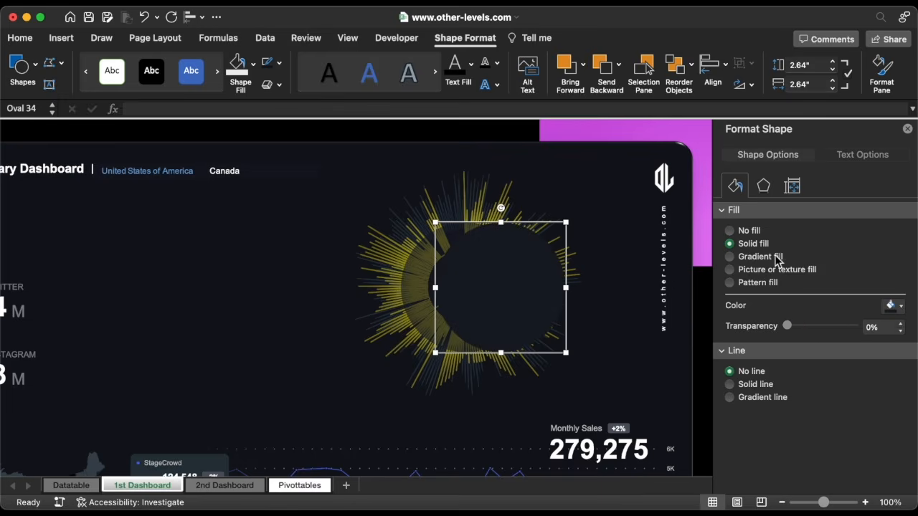
Resize the circle to 2.55 inches and reposition it on the chart hub
{"action": "left_click", "coordinate": [833, 69]}
{"action": "left_click", "coordinate": [834, 70]}
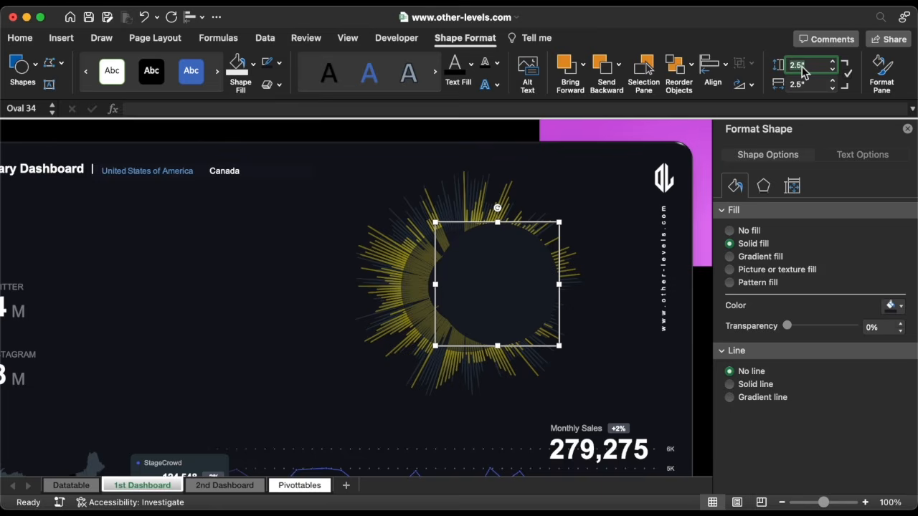
{"action": "key", "text": "Return"}
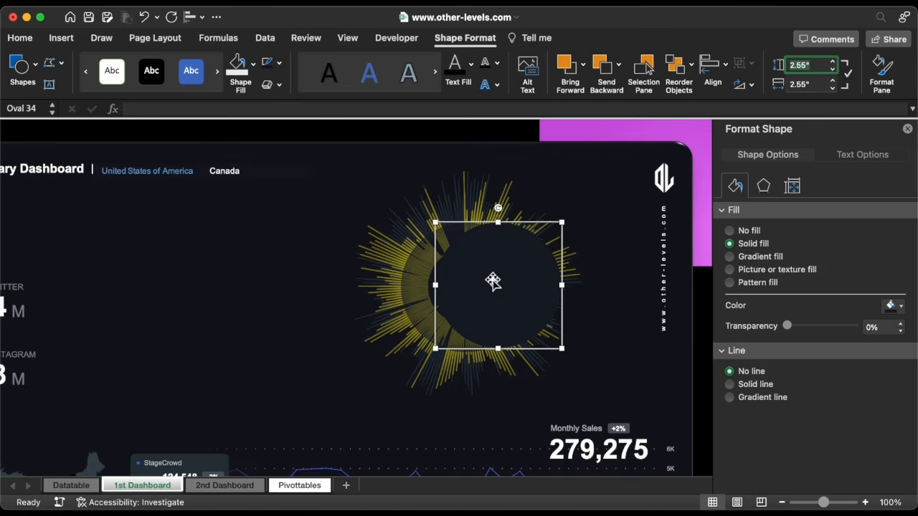
{"action": "left_click_drag", "start_coordinate": [494, 281], "coordinate": [543, 289]}
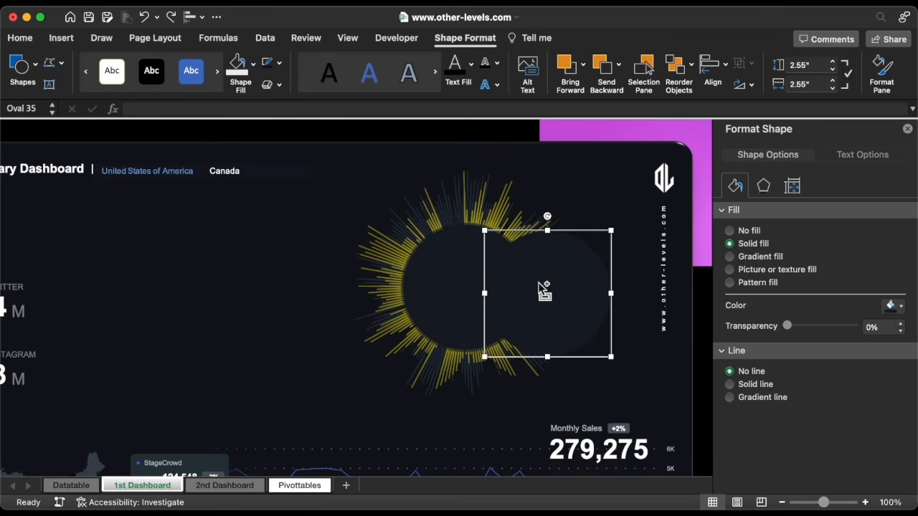
Make the circle unfilled with a solid white 8.5 pt outline, centred on the sunburst
{"action": "left_click", "coordinate": [739, 231]}
{"action": "left_click", "coordinate": [746, 346]}
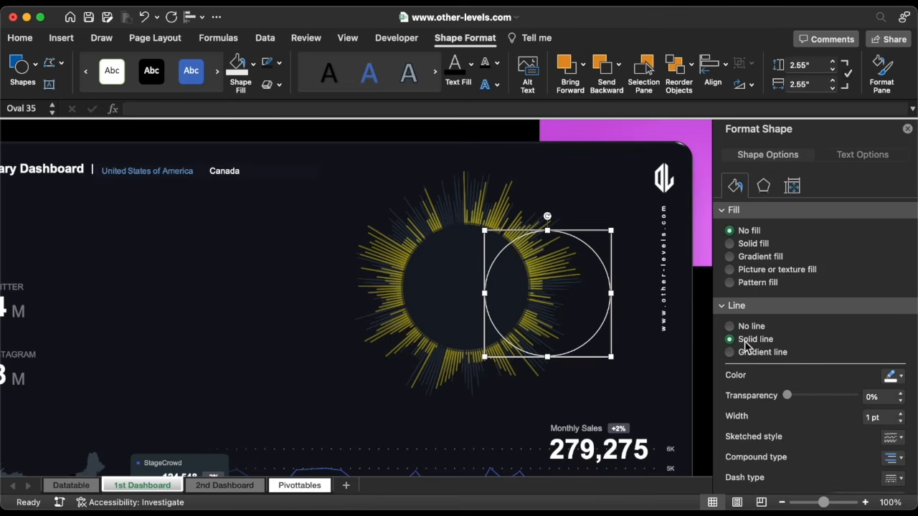
{"action": "left_click", "coordinate": [902, 414]}
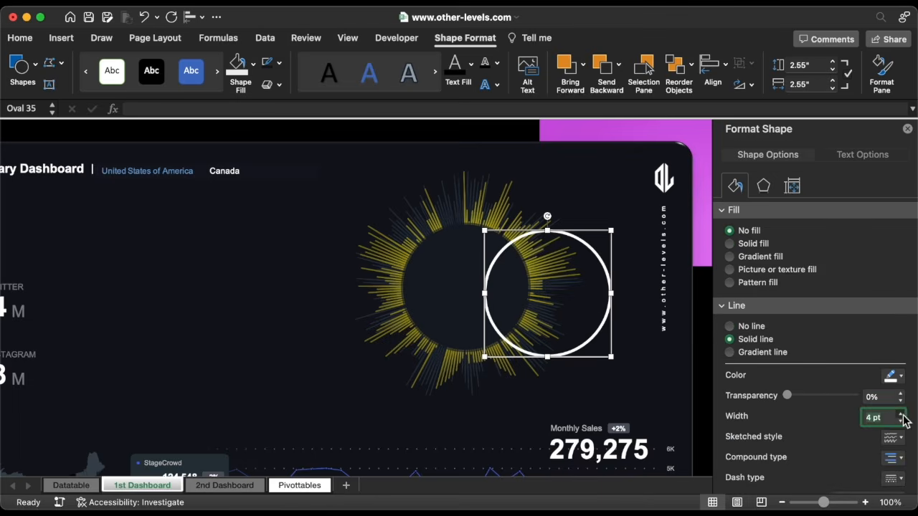
{"action": "left_click", "coordinate": [902, 415]}
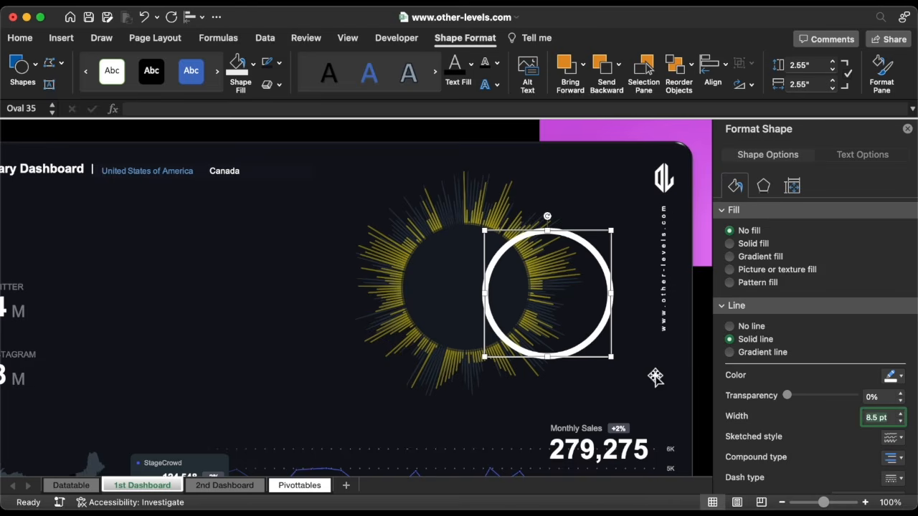
{"action": "left_click_drag", "start_coordinate": [610, 349], "coordinate": [530, 345]}
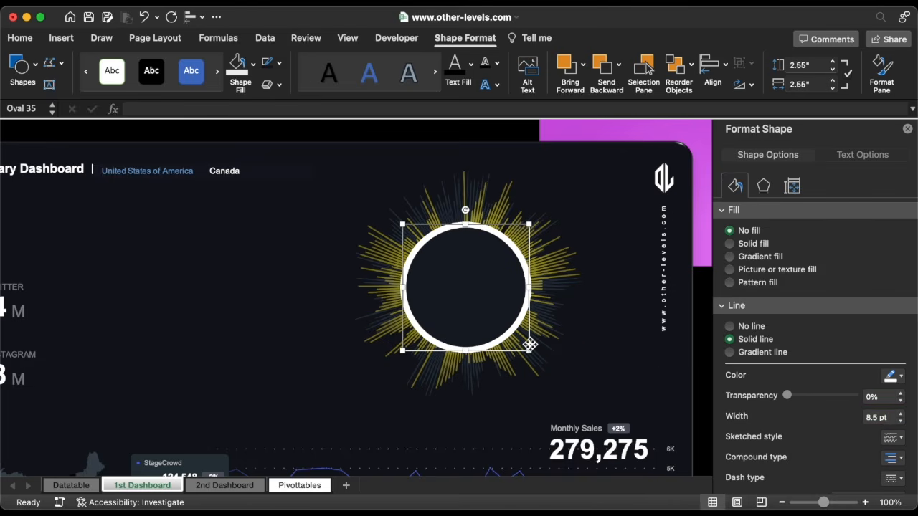
Size the ring to 2.38 inches and set its outline transparency to 91%
{"action": "left_click", "coordinate": [818, 66]}
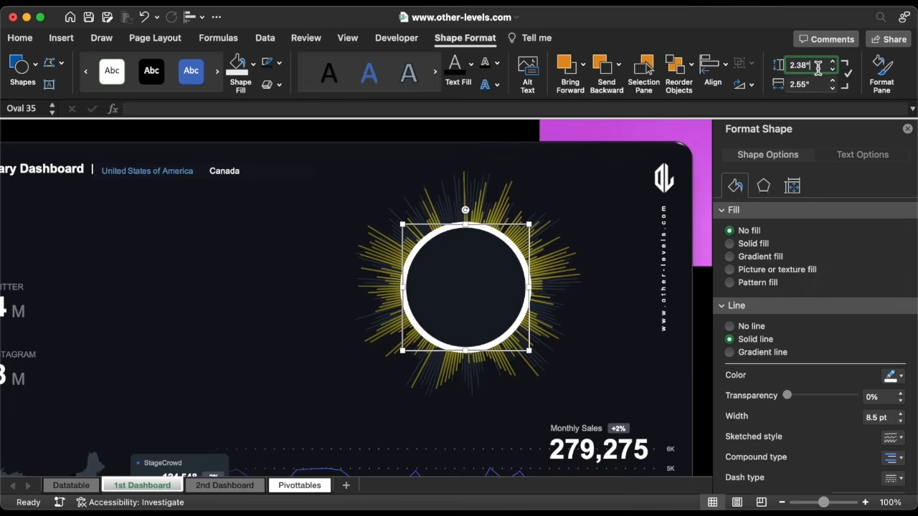
{"action": "left_click", "coordinate": [818, 83]}
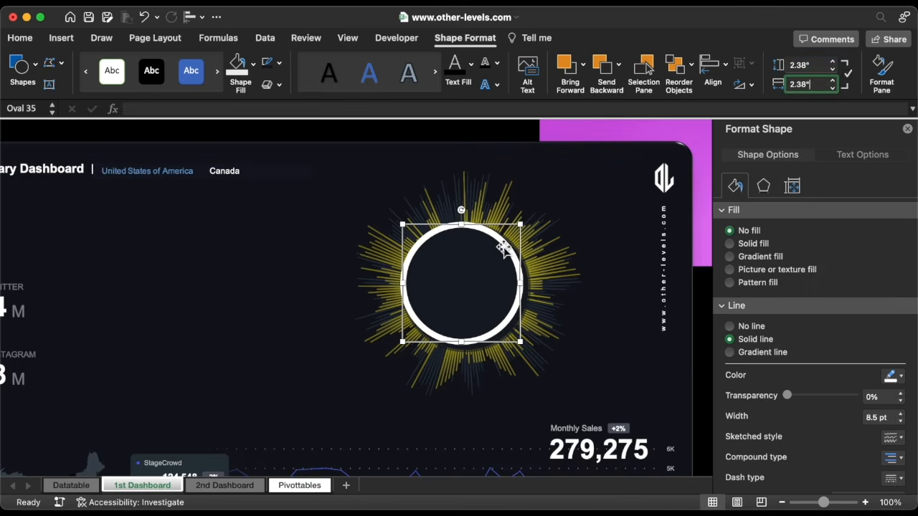
{"action": "left_click_drag", "start_coordinate": [505, 248], "coordinate": [511, 252]}
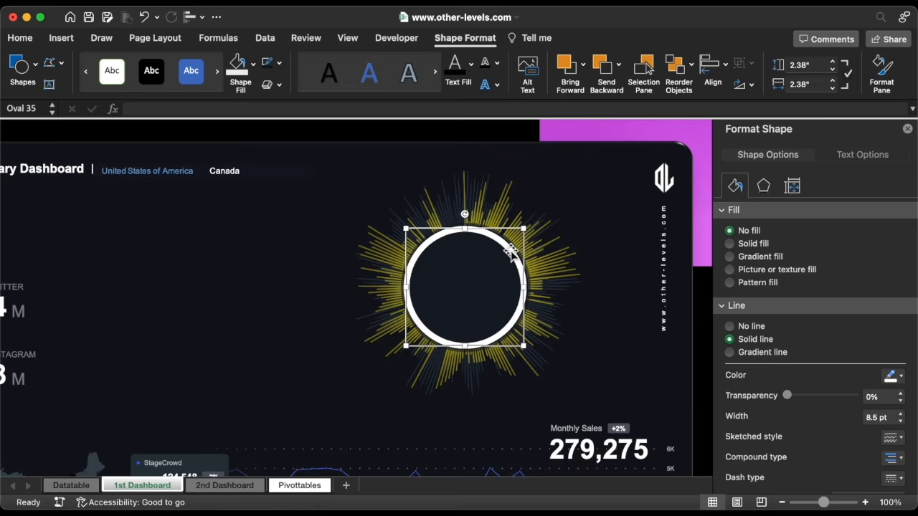
{"action": "left_click", "coordinate": [884, 397]}
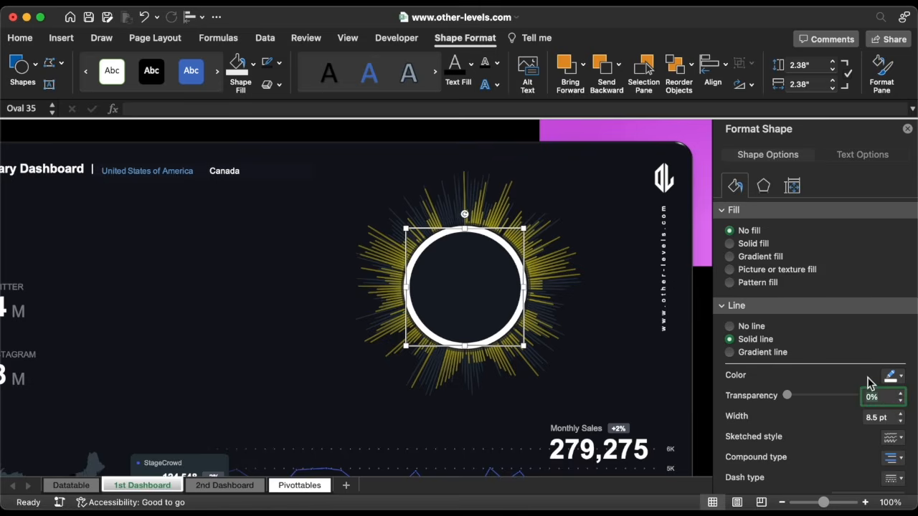
{"action": "key", "text": "Return"}
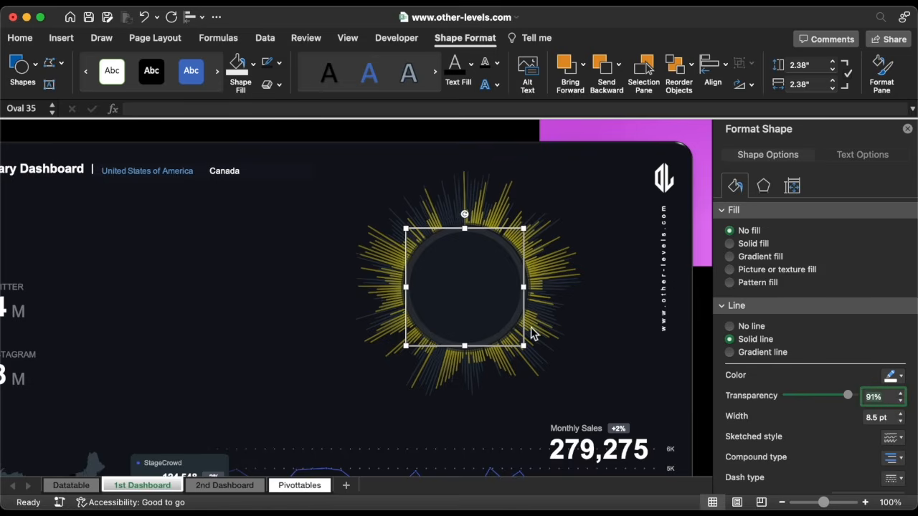
{"action": "left_click", "coordinate": [355, 129]}
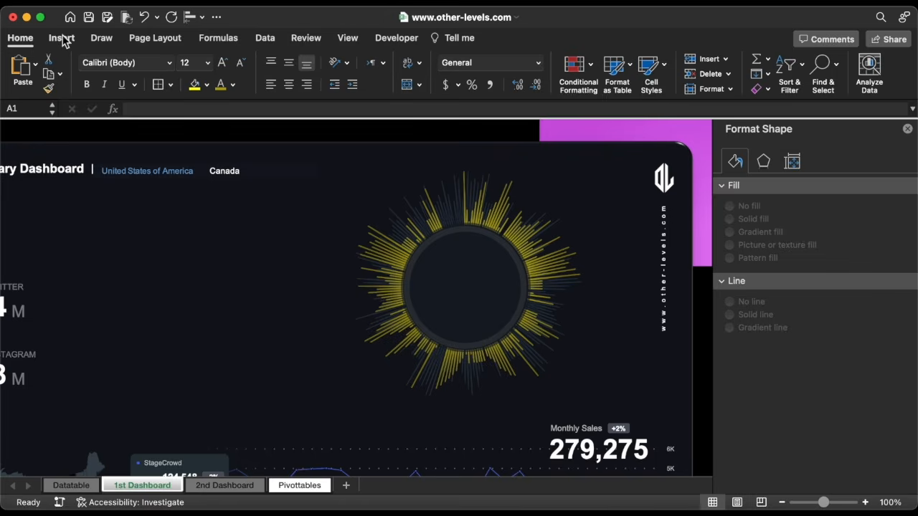
Draw a short white 1.5 pt tick line at the top of the hub circle
{"action": "left_click", "coordinate": [63, 40]}
{"action": "left_click", "coordinate": [212, 68]}
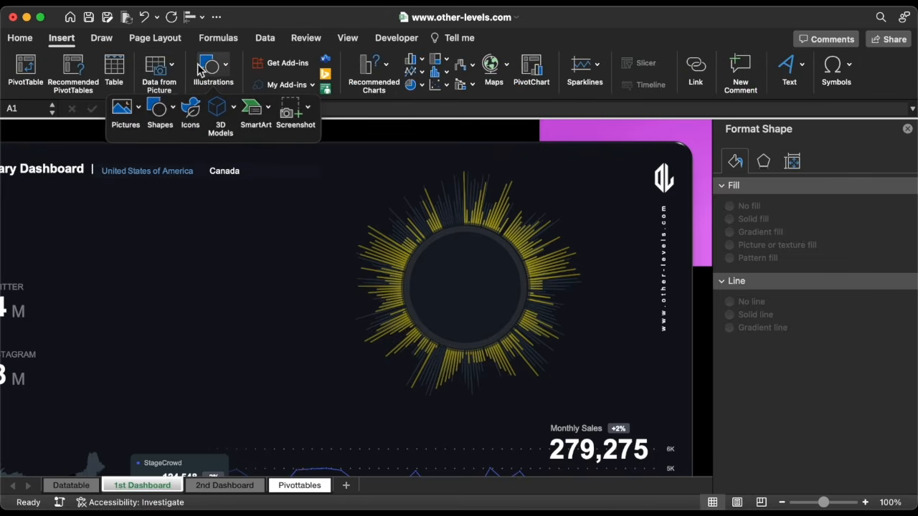
{"action": "left_click", "coordinate": [161, 108]}
{"action": "left_click", "coordinate": [180, 149]}
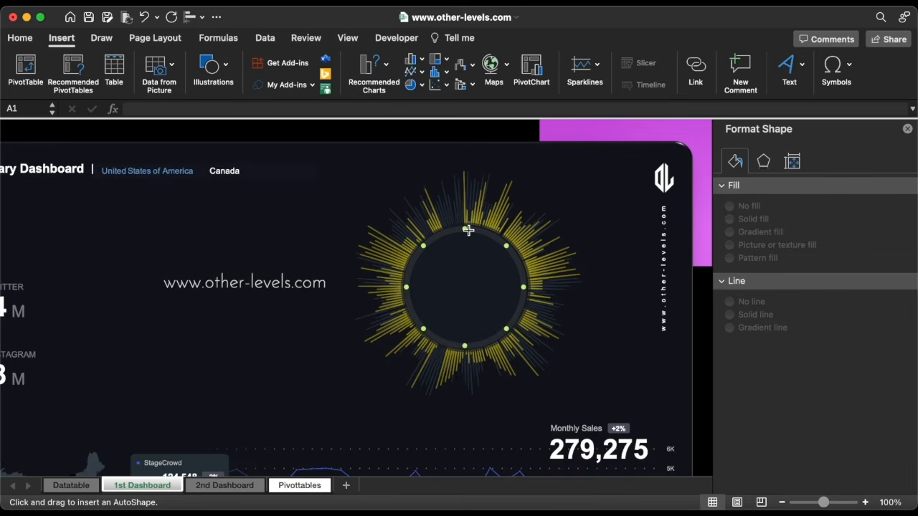
{"action": "left_click_drag", "start_coordinate": [467, 229], "coordinate": [467, 236]}
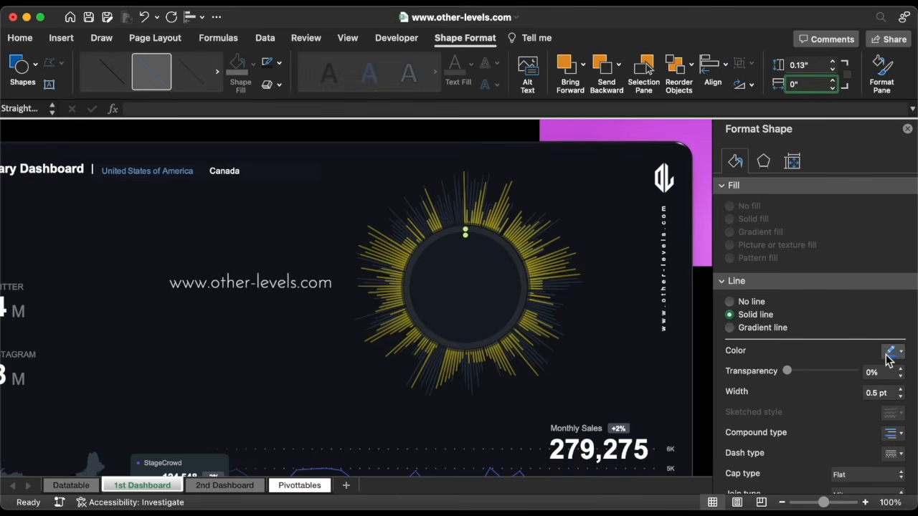
{"action": "left_click", "coordinate": [900, 389]}
{"action": "left_click", "coordinate": [901, 388]}
{"action": "left_click", "coordinate": [900, 388]}
{"action": "left_click", "coordinate": [900, 388]}
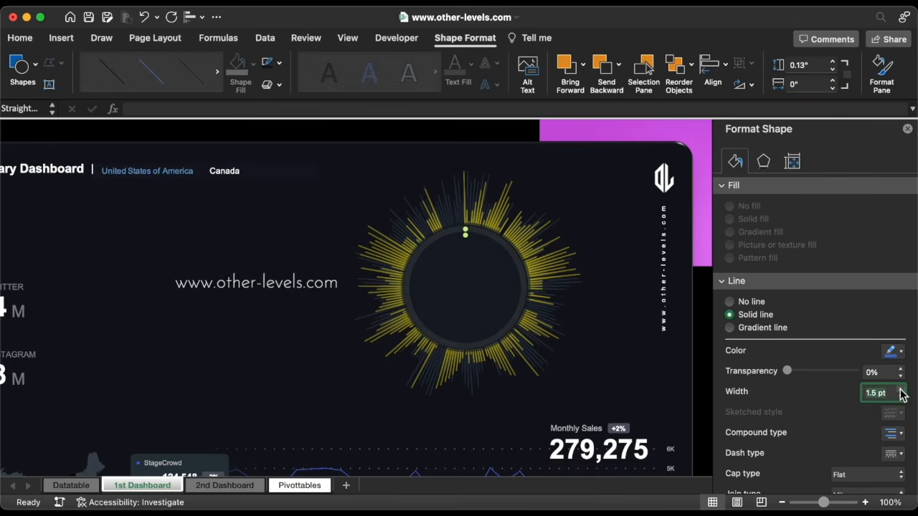
{"action": "left_click", "coordinate": [894, 352]}
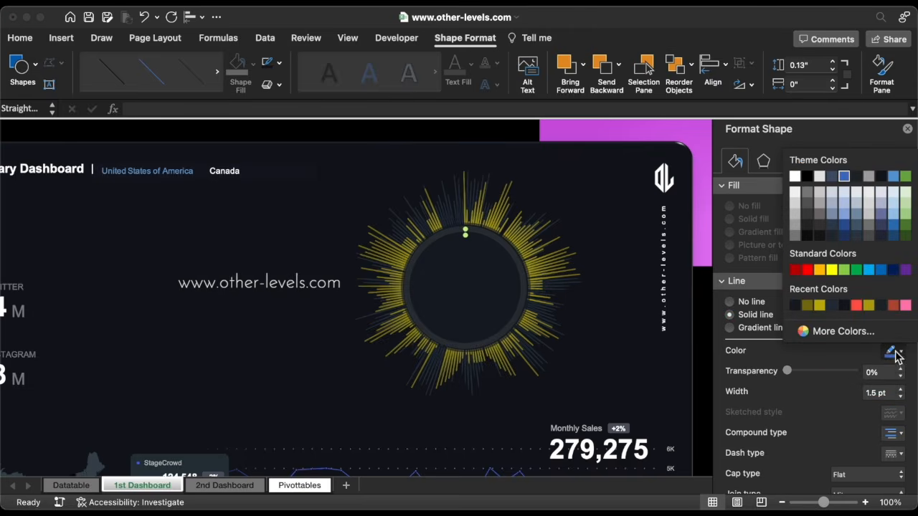
{"action": "left_click", "coordinate": [795, 176]}
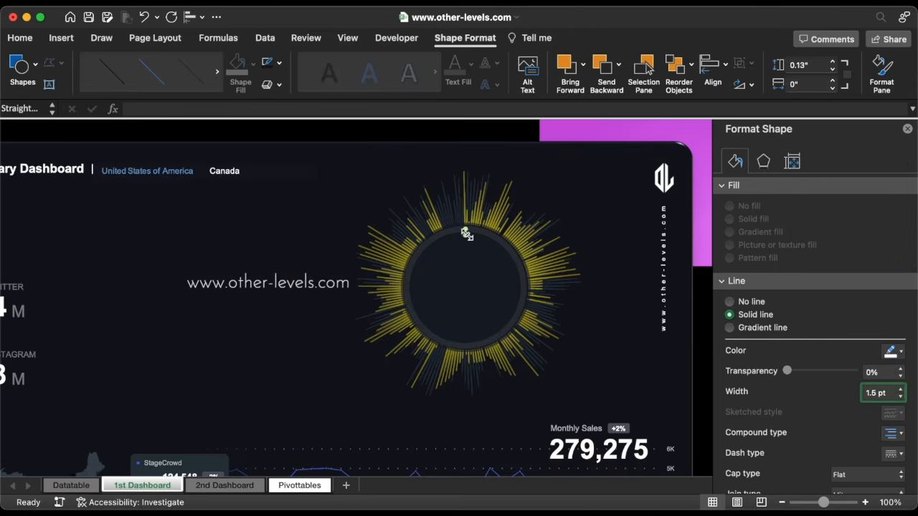
Copy the tick to the circle's bottom and group both lines
{"action": "left_click_drag", "start_coordinate": [468, 237], "coordinate": [474, 350]}
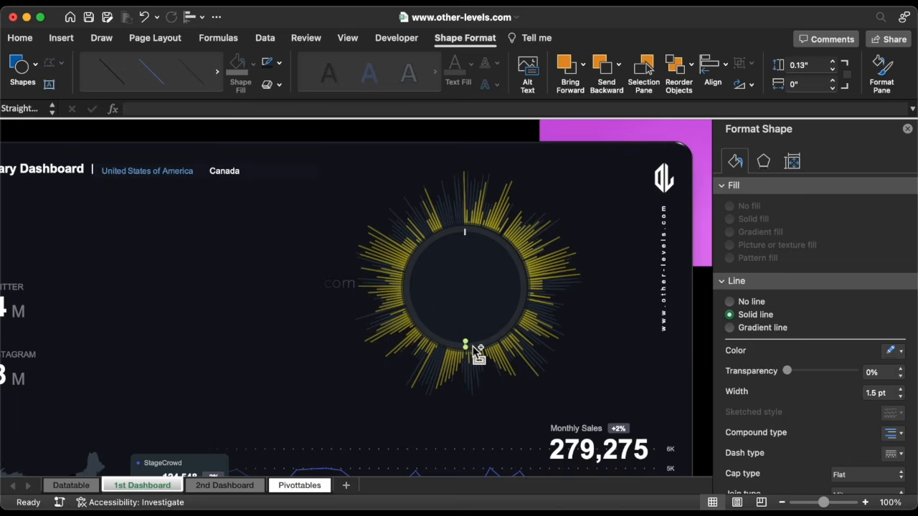
{"action": "right_click", "coordinate": [468, 235]}
{"action": "mouse_move", "coordinate": [494, 294]}
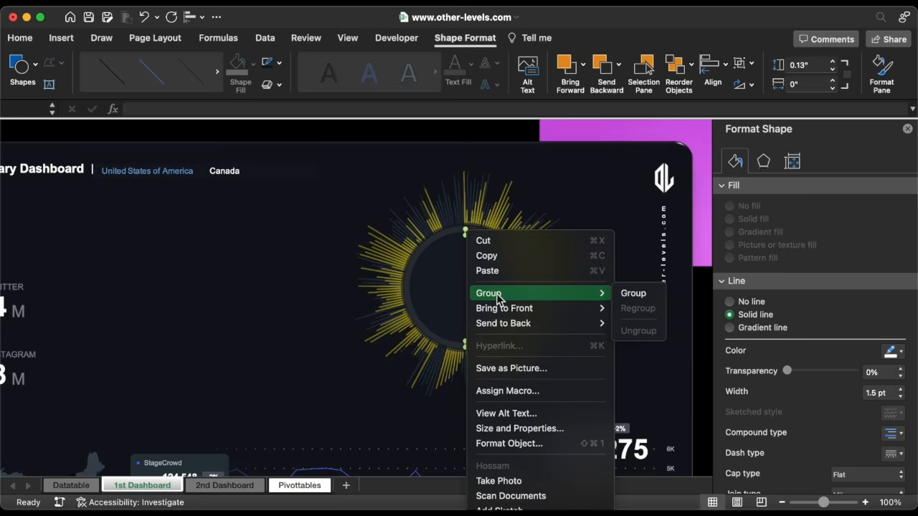
{"action": "left_click", "coordinate": [632, 294]}
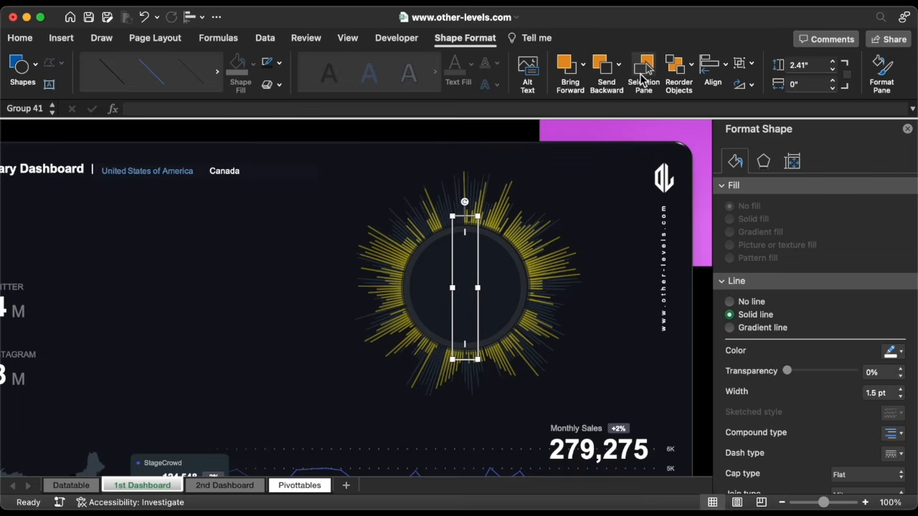
Select Oval 35, Oval 34, Oval 32 and Group 30 in the Selection Pane
{"action": "left_click", "coordinate": [642, 68]}
{"action": "scroll", "coordinate": [789, 198], "scroll_direction": "up", "scroll_amount": 5}
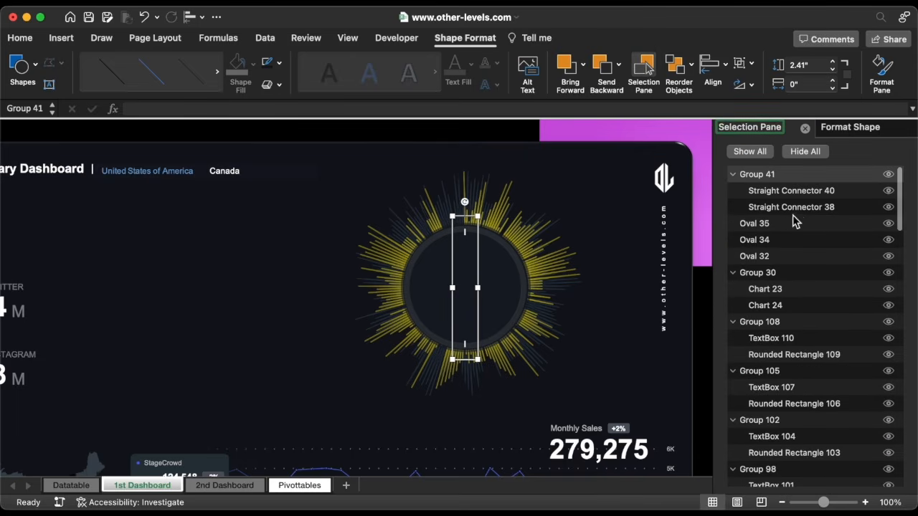
{"action": "left_click", "coordinate": [784, 223]}
{"action": "left_click", "coordinate": [785, 241], "text": "shift"}
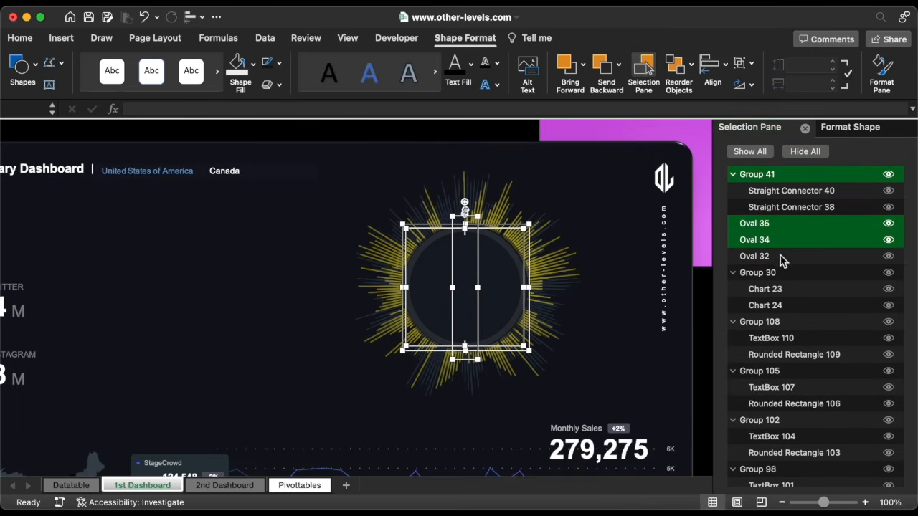
{"action": "left_click", "coordinate": [783, 258], "text": "shift"}
{"action": "left_click", "coordinate": [782, 277], "text": "shift"}
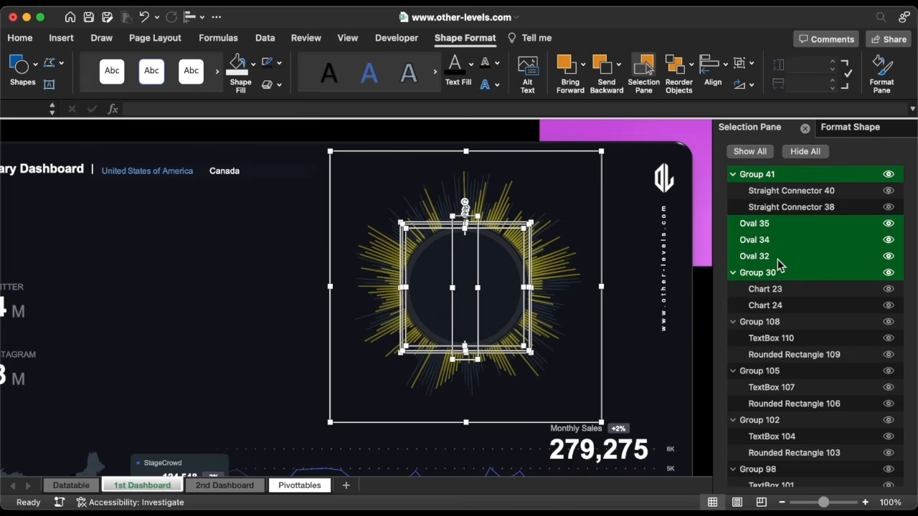
Align them centre and middle, group them as Group 42, and close both panes
{"action": "left_click", "coordinate": [712, 72]}
{"action": "left_click", "coordinate": [735, 122]}
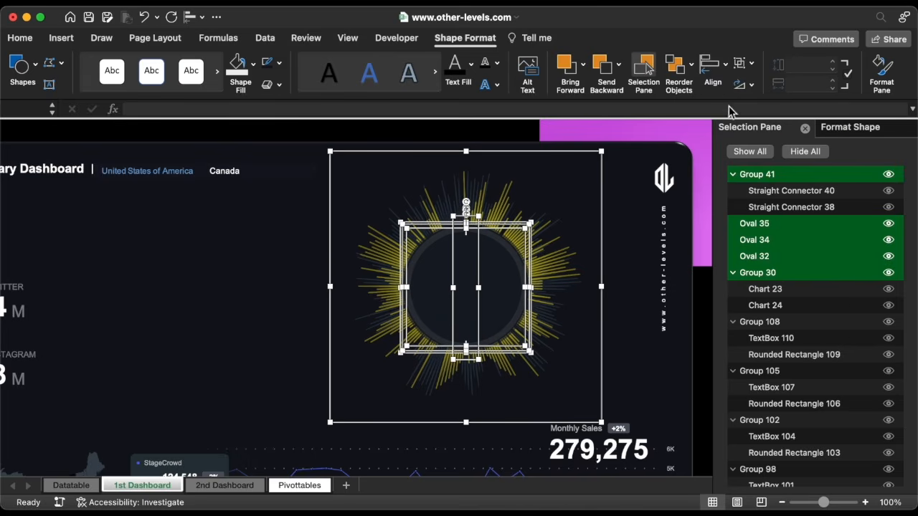
{"action": "left_click", "coordinate": [713, 68]}
{"action": "left_click", "coordinate": [751, 201]}
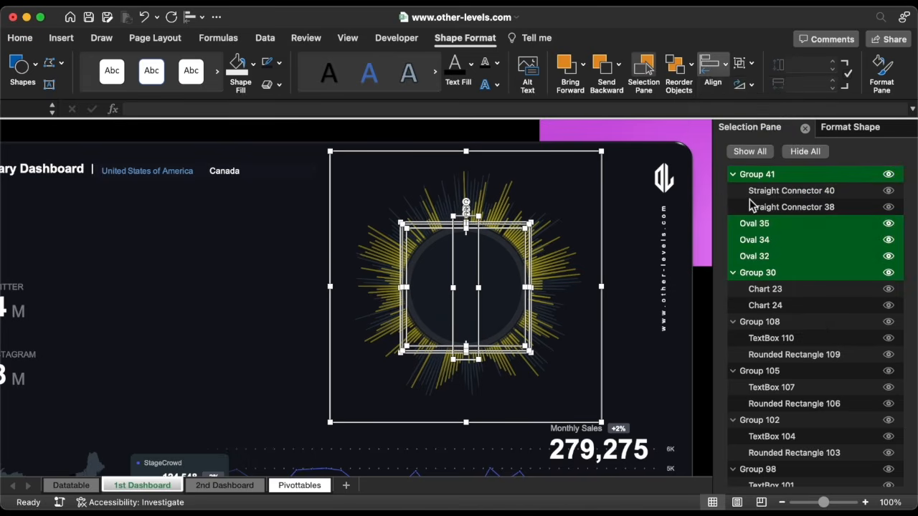
{"action": "left_click", "coordinate": [482, 248], "text": "shift"}
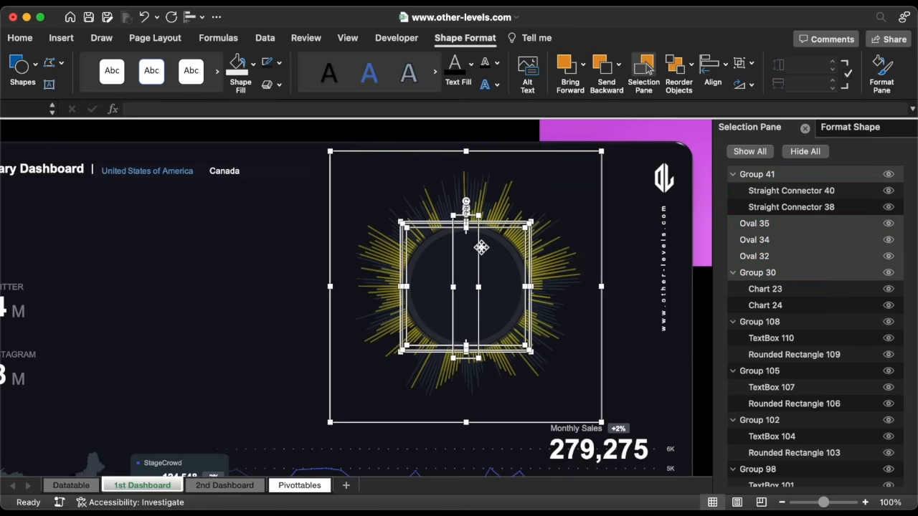
{"action": "right_click", "coordinate": [490, 228]}
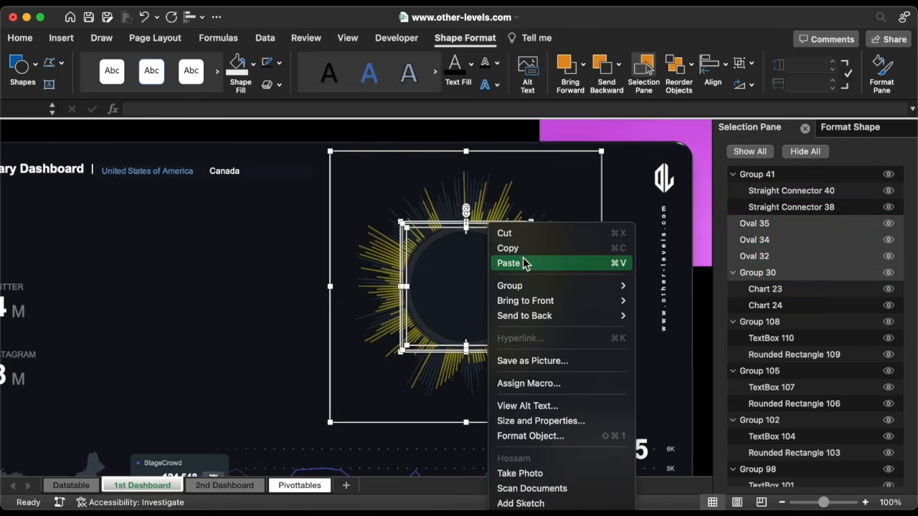
{"action": "left_click", "coordinate": [664, 292]}
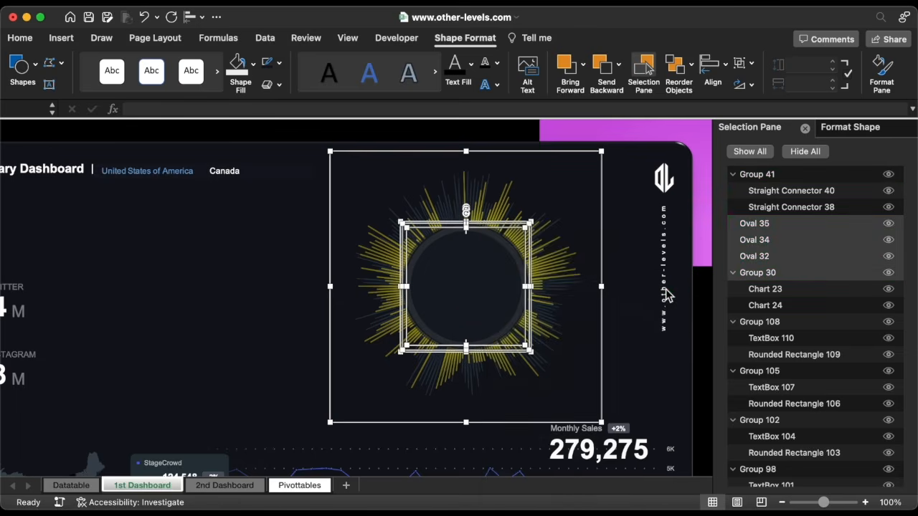
{"action": "left_click", "coordinate": [805, 127]}
{"action": "left_click", "coordinate": [907, 130]}
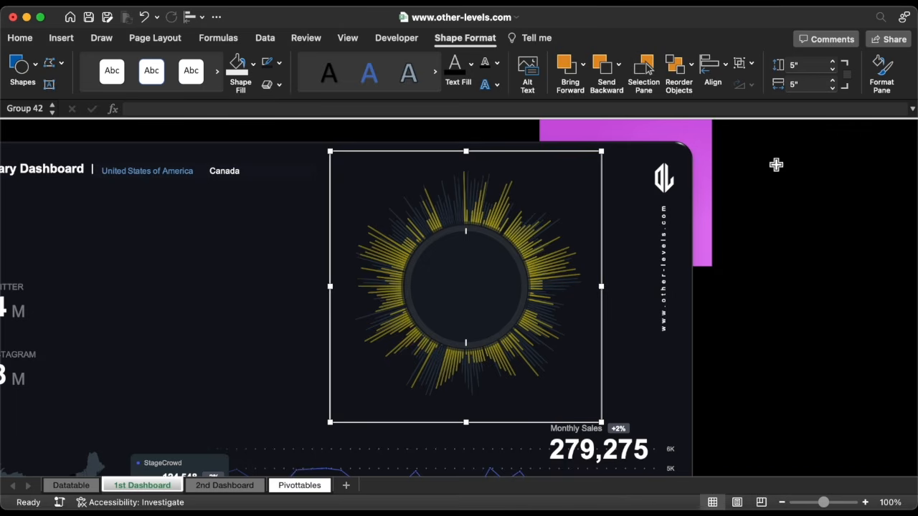
Duplicate the tick-line pair, center it on the original, and rotate the copy horizontal
{"action": "left_click", "coordinate": [473, 237]}
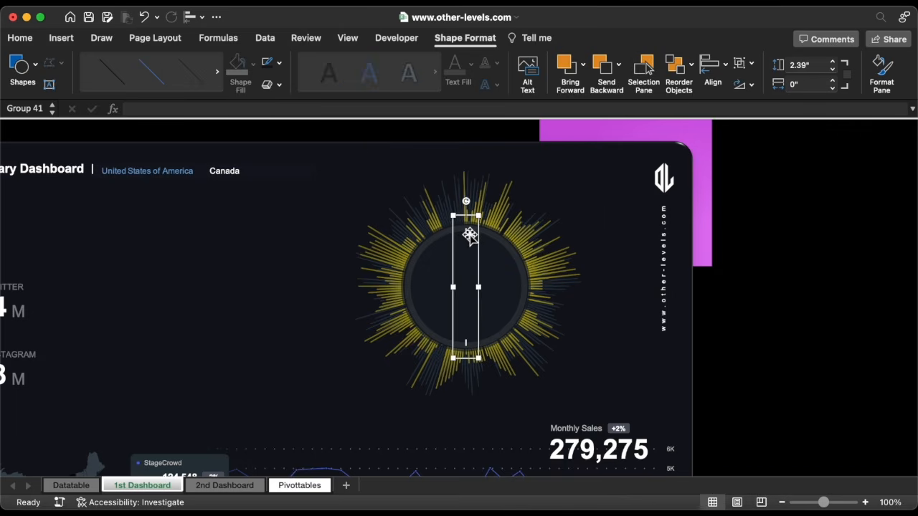
{"action": "left_click_drag", "start_coordinate": [466, 234], "coordinate": [483, 236]}
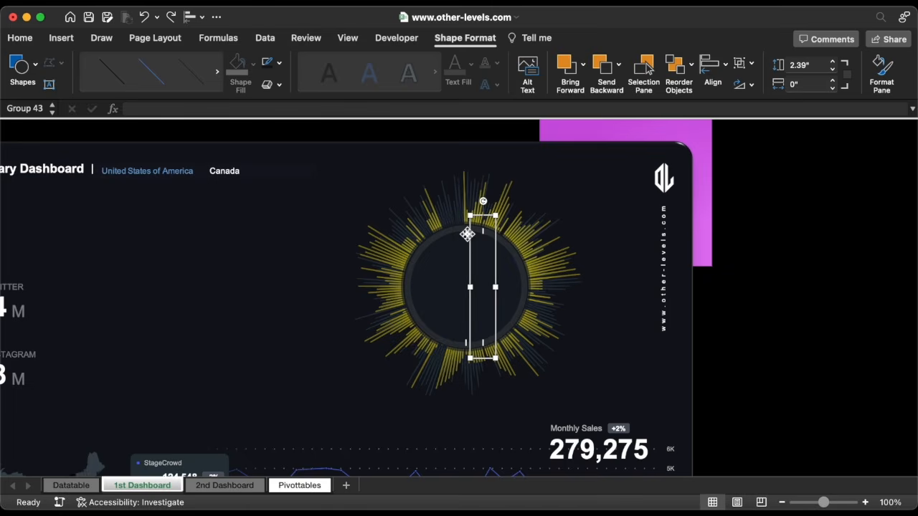
{"action": "left_click", "coordinate": [467, 233], "text": "shift"}
{"action": "left_click", "coordinate": [198, 18]}
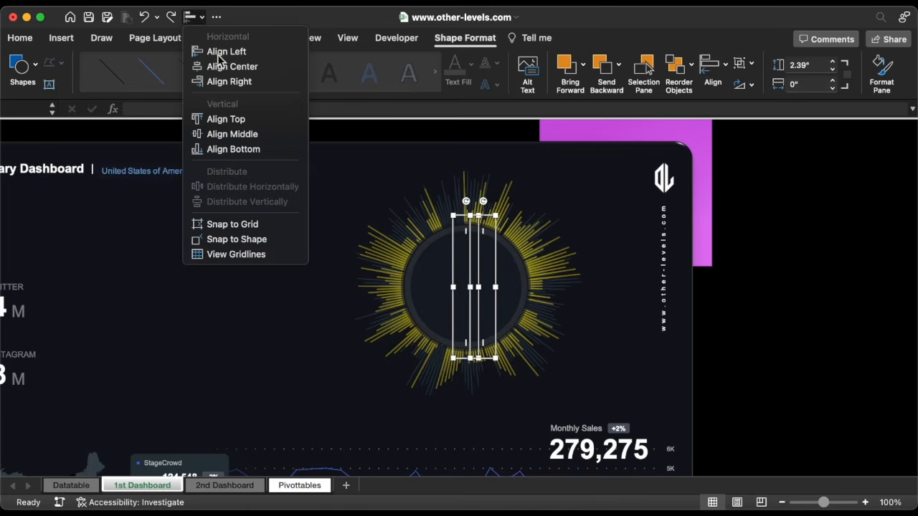
{"action": "left_click", "coordinate": [217, 64]}
{"action": "key", "text": "Escape"}
{"action": "left_click", "coordinate": [468, 234]}
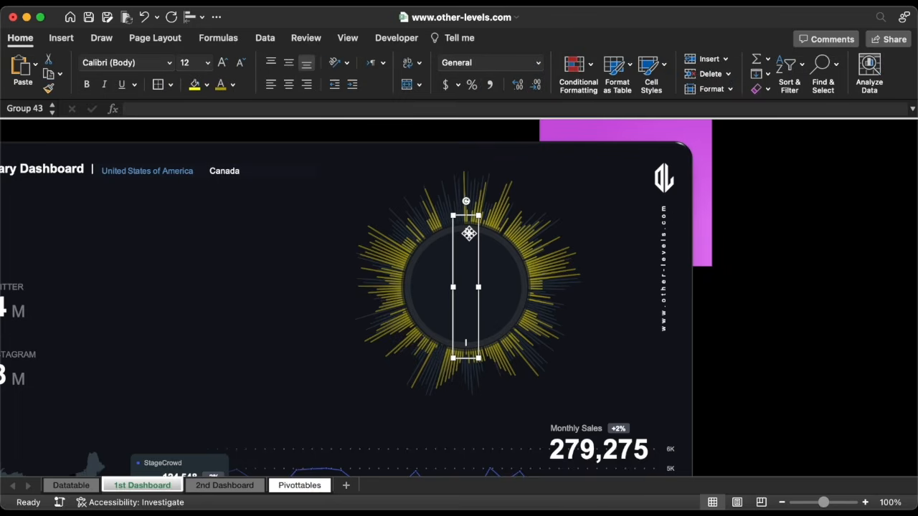
{"action": "left_click_drag", "start_coordinate": [469, 205], "coordinate": [551, 287]}
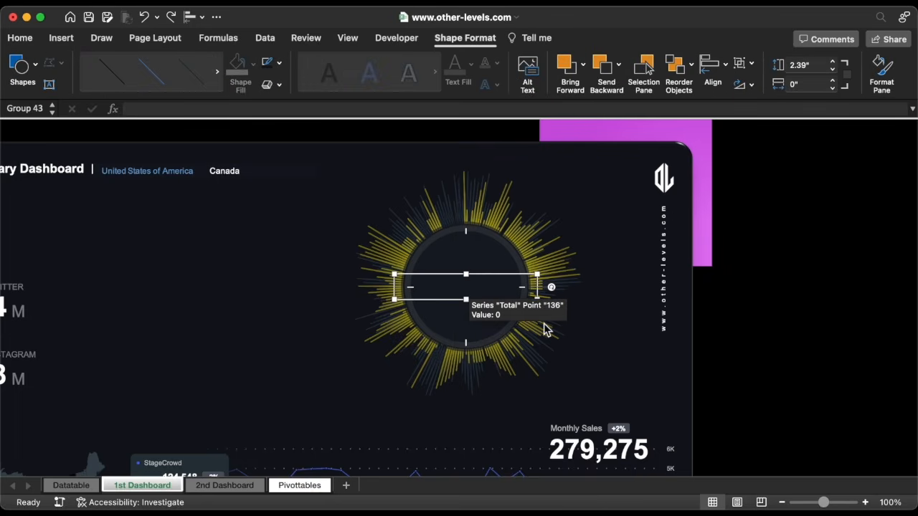
Copy the horizontal tick pair, stack it on the original, and rotate it to about 120°
{"action": "mouse_move", "coordinate": [406, 274]}
{"action": "left_mouse_down"}
{"action": "mouse_move", "coordinate": [421, 293]}
{"action": "mouse_move", "coordinate": [415, 287]}
{"action": "left_mouse_up"}
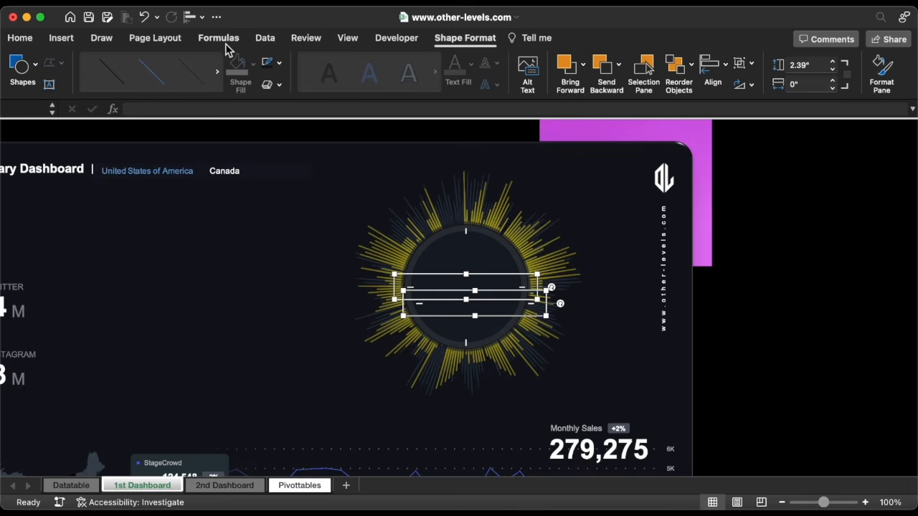
{"action": "left_click", "coordinate": [195, 17]}
{"action": "left_click", "coordinate": [209, 53]}
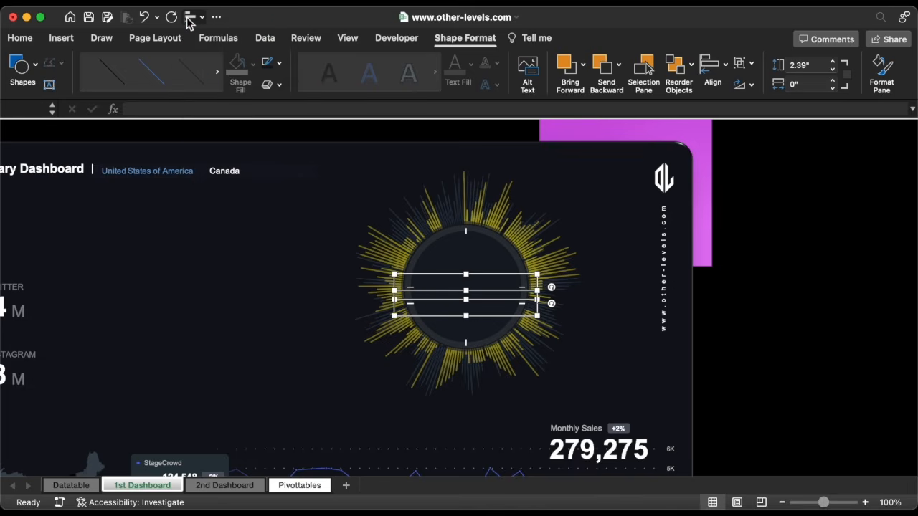
{"action": "left_click", "coordinate": [193, 17]}
{"action": "left_click", "coordinate": [245, 119]}
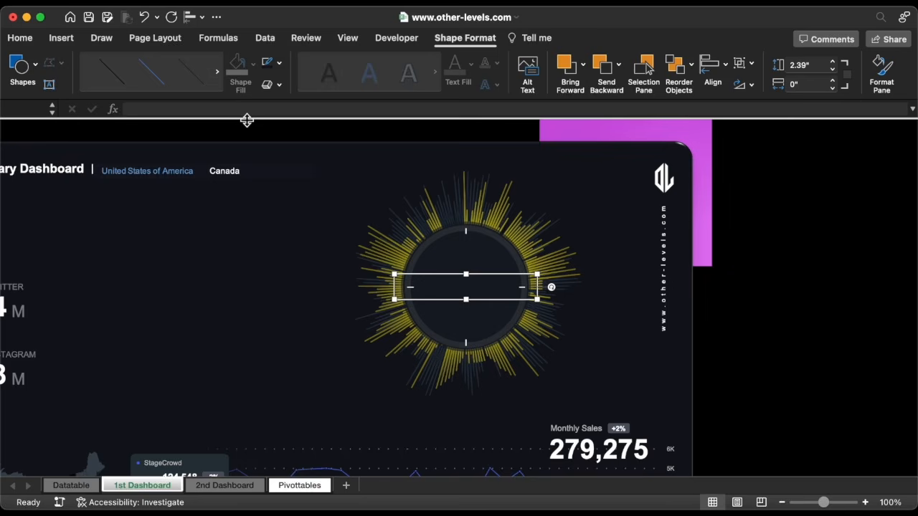
{"action": "left_click", "coordinate": [525, 288]}
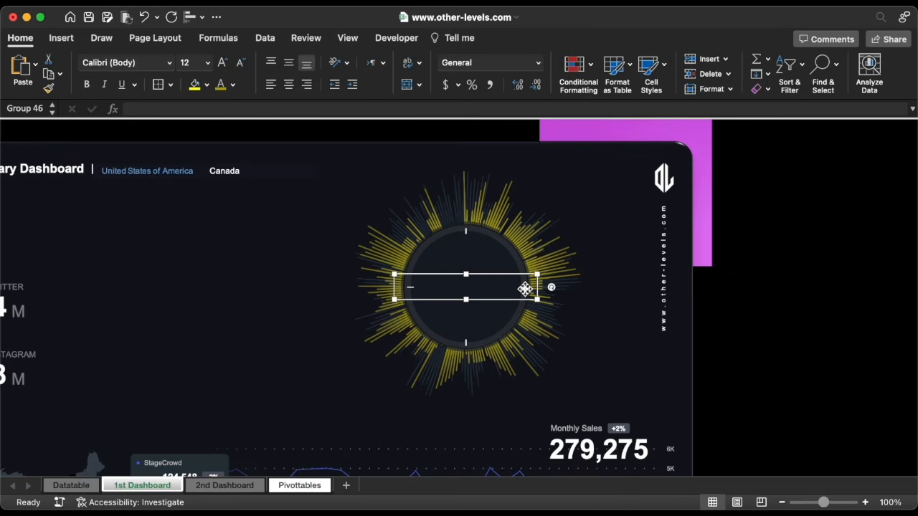
{"action": "left_click_drag", "start_coordinate": [555, 292], "coordinate": [547, 332]}
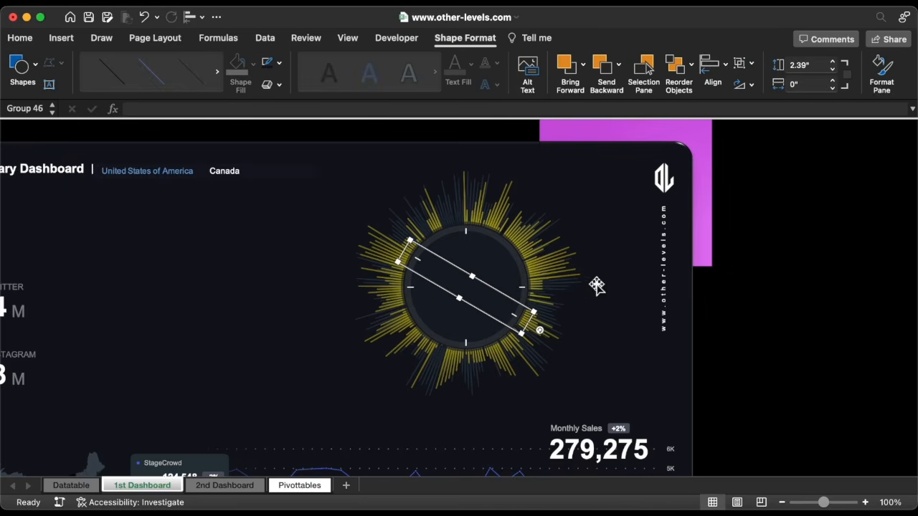
{"action": "left_click", "coordinate": [887, 72]}
{"action": "left_click", "coordinate": [792, 163]}
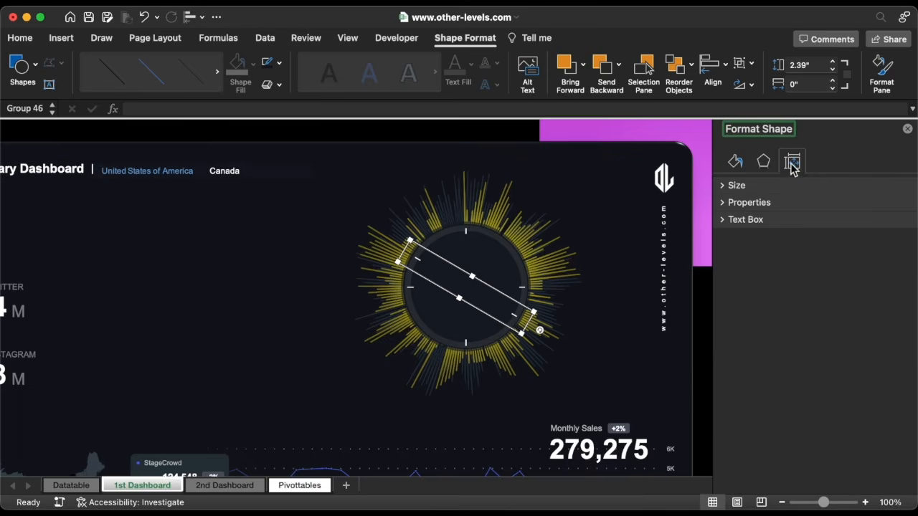
{"action": "left_click", "coordinate": [739, 187]}
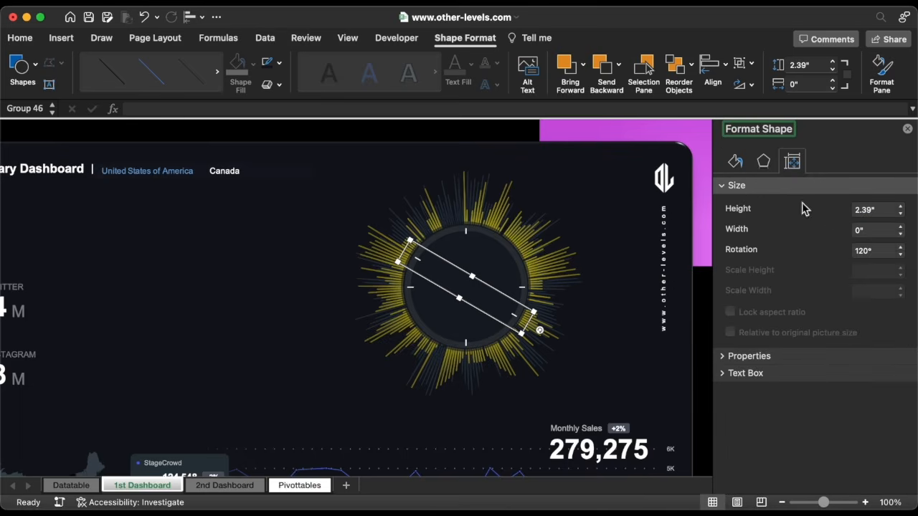
{"action": "left_click", "coordinate": [893, 250]}
Duplicate the vertical tick group, stack it on the original, and rotate the copy to 30°
{"action": "left_click", "coordinate": [469, 236]}
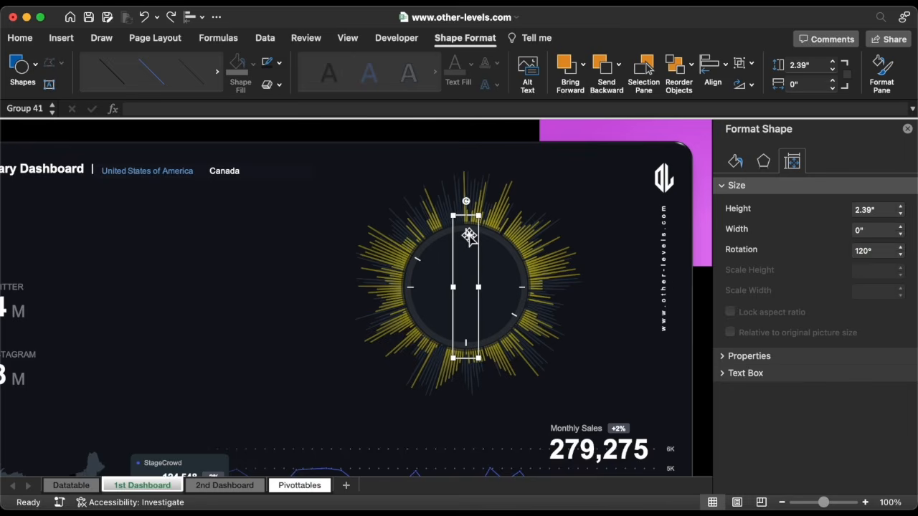
{"action": "left_click_drag", "start_coordinate": [482, 234], "coordinate": [506, 237]}
{"action": "left_click", "coordinate": [467, 233], "text": "shift"}
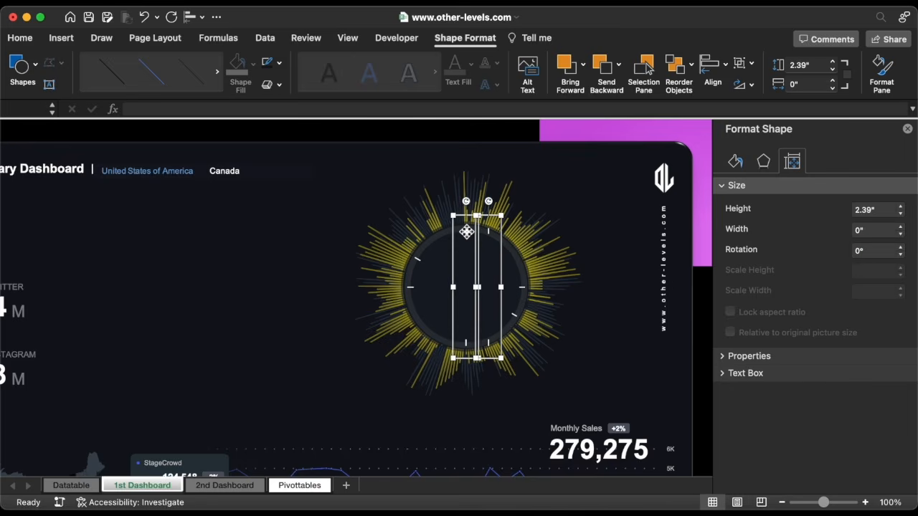
{"action": "left_click", "coordinate": [196, 17]}
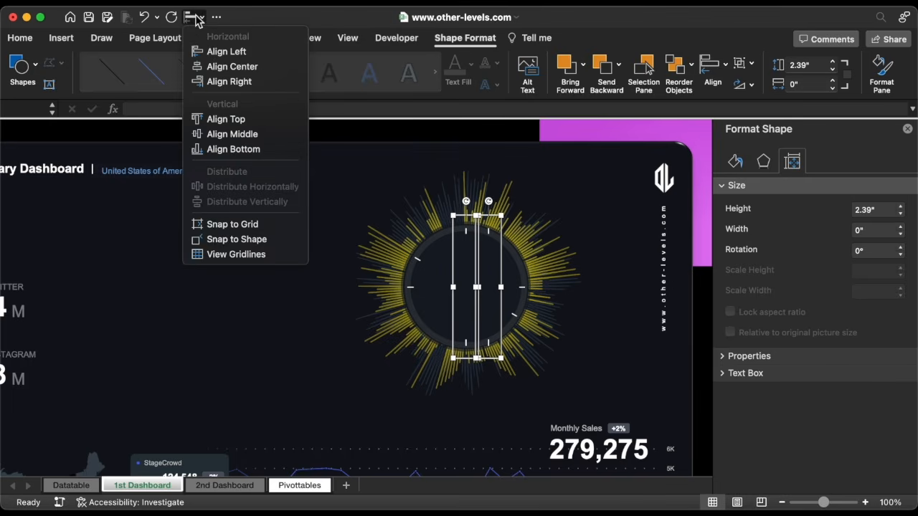
{"action": "left_click", "coordinate": [216, 52]}
{"action": "left_click_drag", "start_coordinate": [468, 204], "coordinate": [507, 212]}
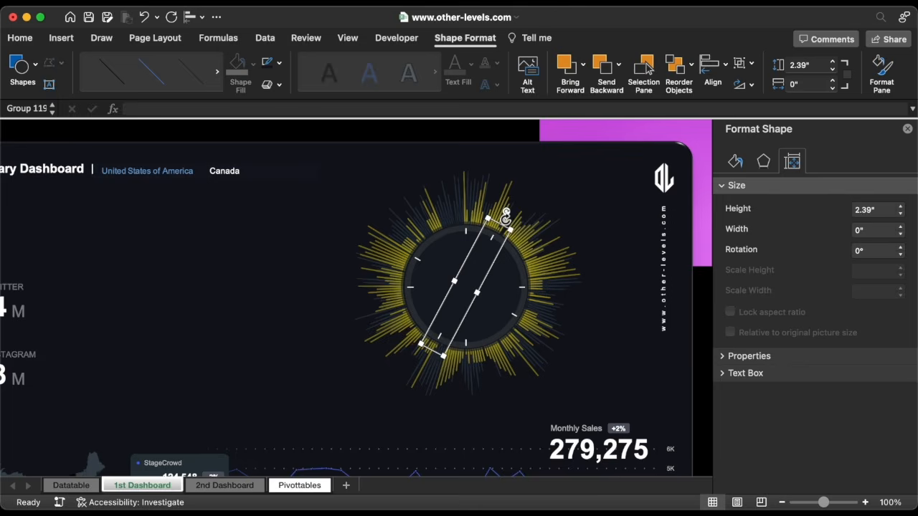
{"action": "left_click", "coordinate": [901, 247]}
{"action": "left_click", "coordinate": [901, 246]}
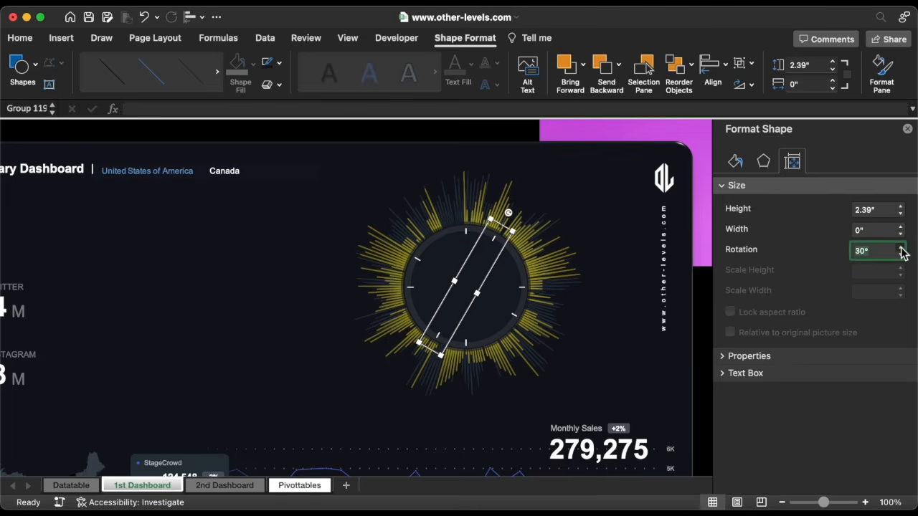
Add another stacked copy of the vertical tick group rotated to 60°
{"action": "left_click", "coordinate": [469, 231]}
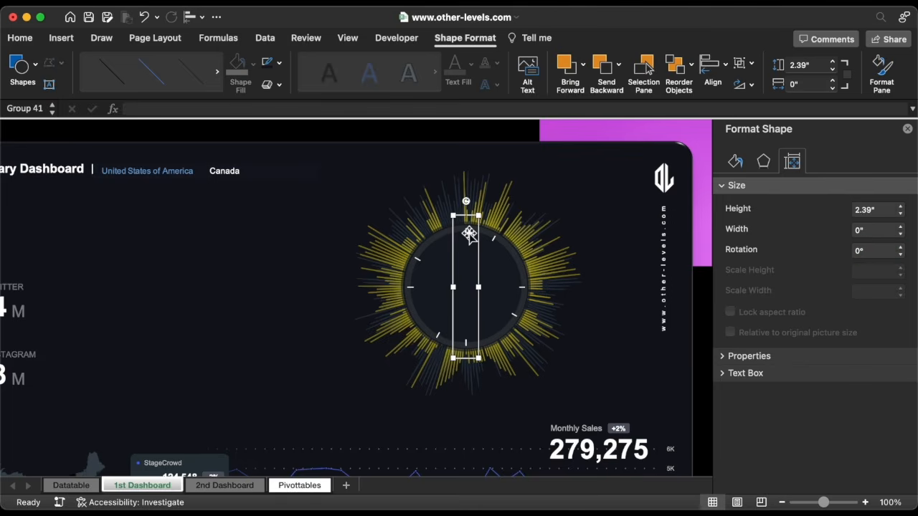
{"action": "left_click_drag", "start_coordinate": [469, 232], "coordinate": [519, 231]}
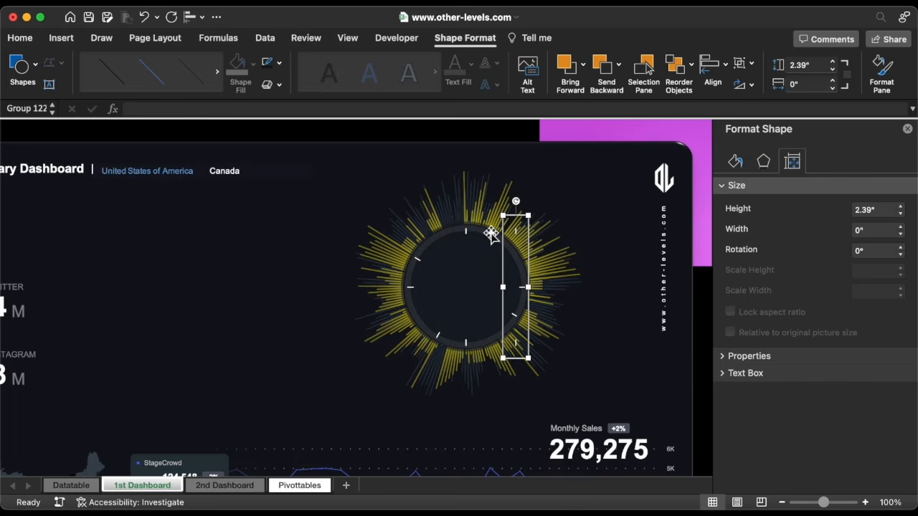
{"action": "left_click", "coordinate": [468, 232], "text": "shift"}
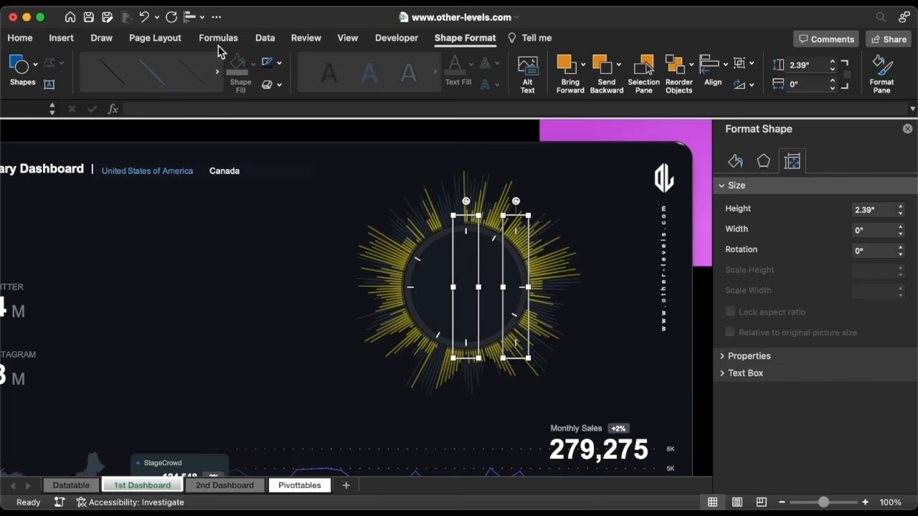
{"action": "left_click", "coordinate": [192, 17]}
{"action": "left_click", "coordinate": [208, 50]}
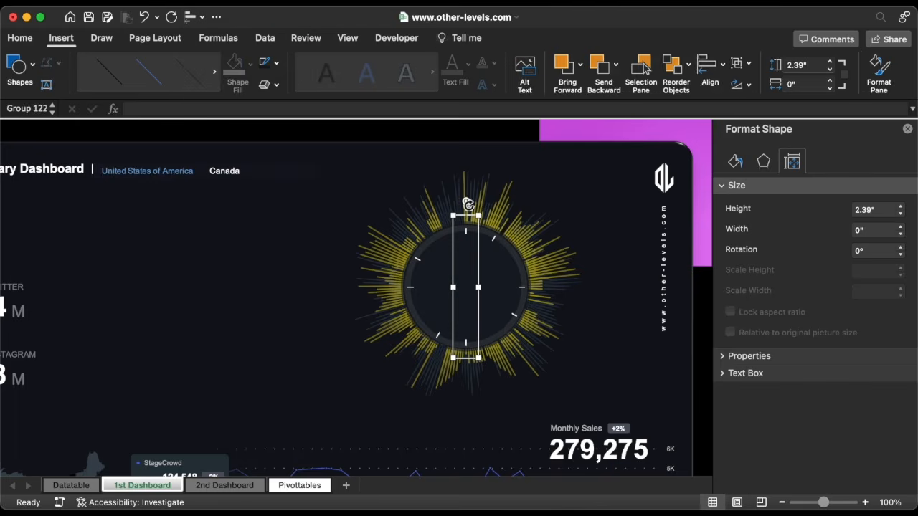
{"action": "left_click_drag", "start_coordinate": [467, 204], "coordinate": [536, 238]}
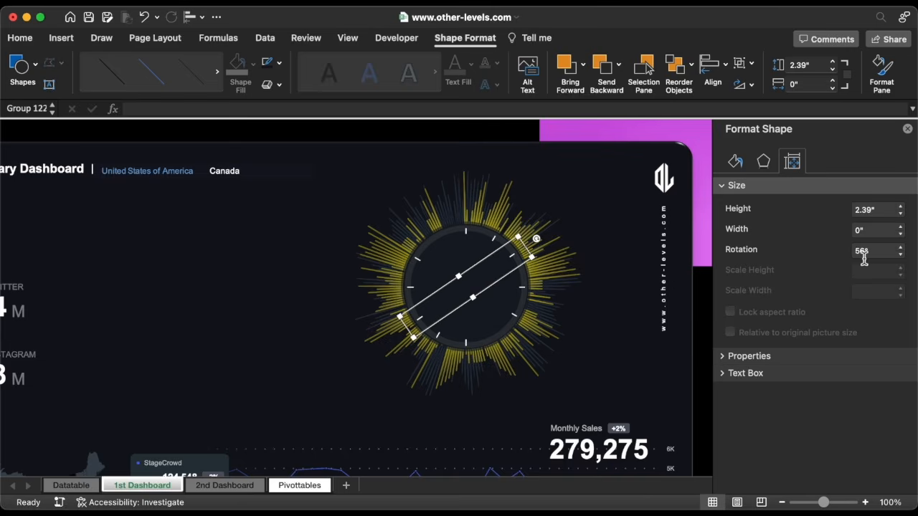
{"action": "left_click", "coordinate": [901, 246]}
{"action": "left_click", "coordinate": [900, 247]}
{"action": "left_click", "coordinate": [901, 247]}
{"action": "left_click", "coordinate": [901, 246]}
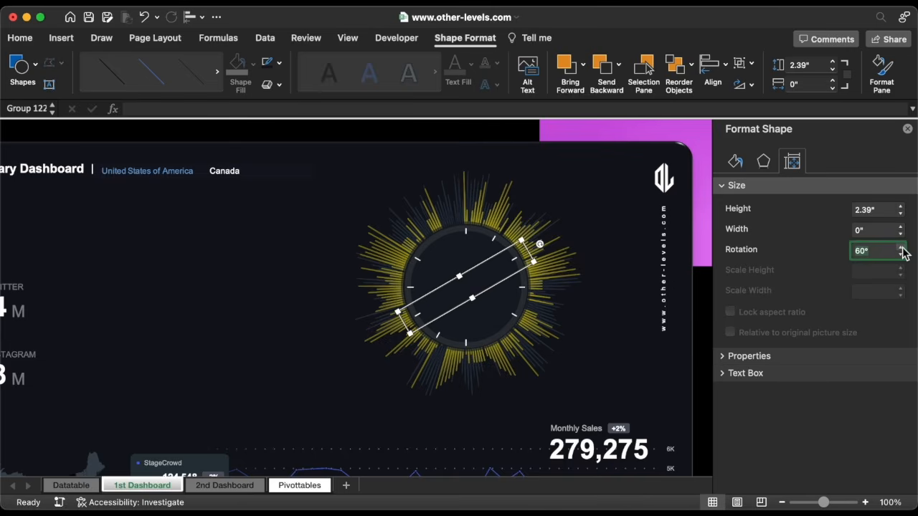
Add a further stacked copy of the vertical tick group rotated to 330°
{"action": "left_click", "coordinate": [469, 234]}
{"action": "left_click_drag", "start_coordinate": [469, 232], "coordinate": [449, 232]}
{"action": "left_click", "coordinate": [469, 233], "text": "shift"}
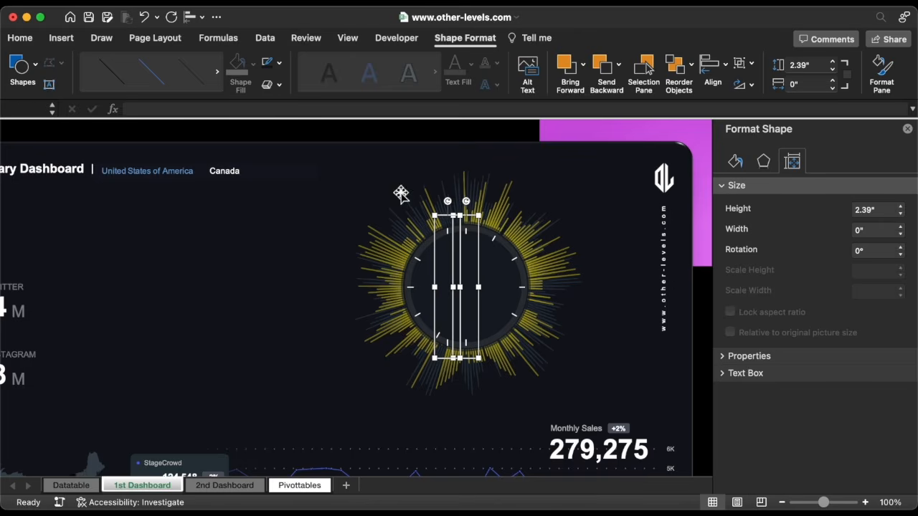
{"action": "left_click", "coordinate": [193, 17]}
{"action": "left_click", "coordinate": [250, 82]}
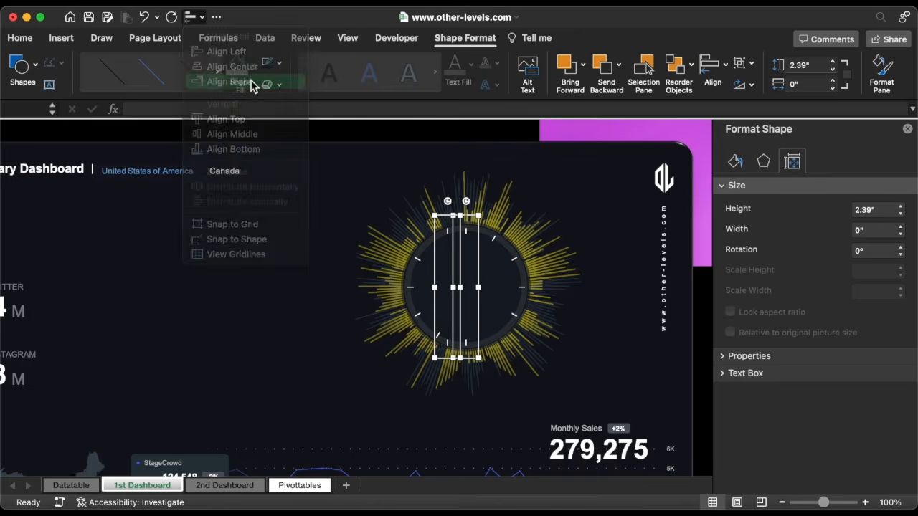
{"action": "left_click_drag", "start_coordinate": [466, 203], "coordinate": [428, 214]}
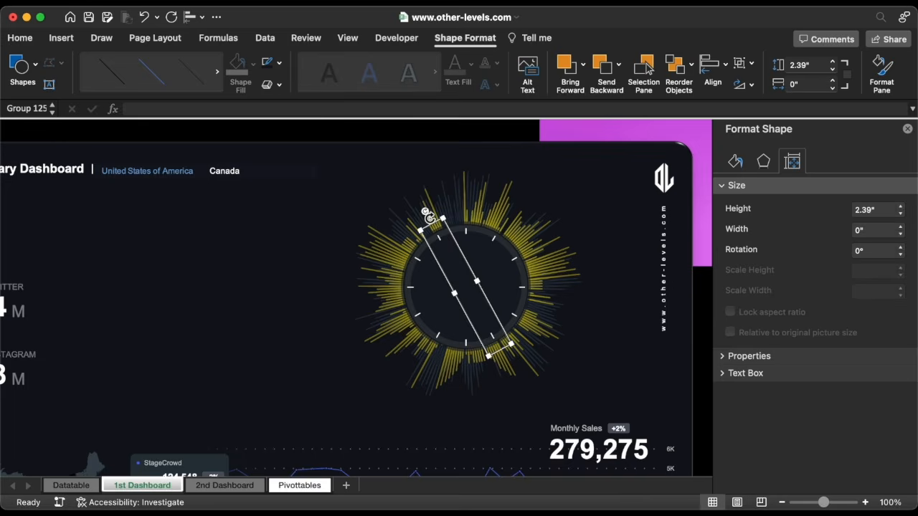
{"action": "left_click", "coordinate": [901, 255]}
Select all the tick groups and group them into one
{"action": "left_click", "coordinate": [467, 233], "text": "shift"}
{"action": "left_click", "coordinate": [494, 237], "text": "shift"}
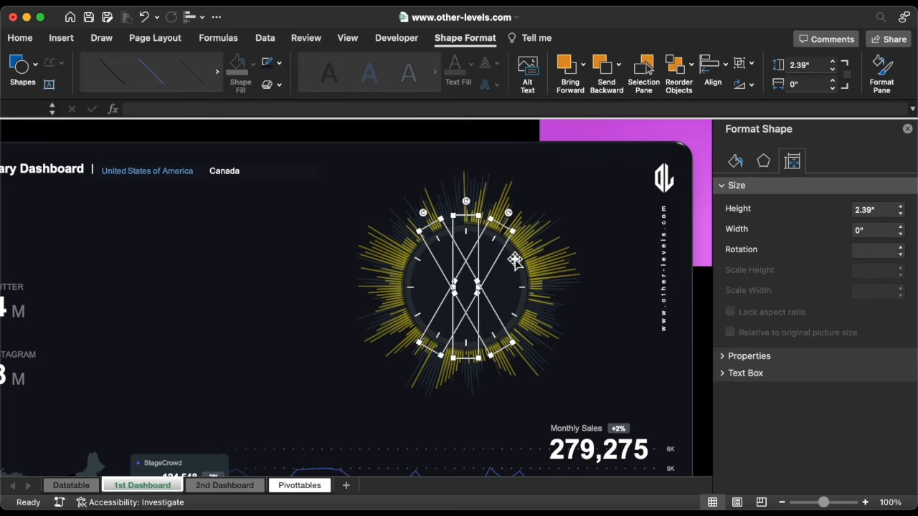
{"action": "left_click", "coordinate": [514, 259], "text": "shift"}
{"action": "left_click", "coordinate": [523, 287], "text": "shift"}
{"action": "right_click", "coordinate": [519, 308]}
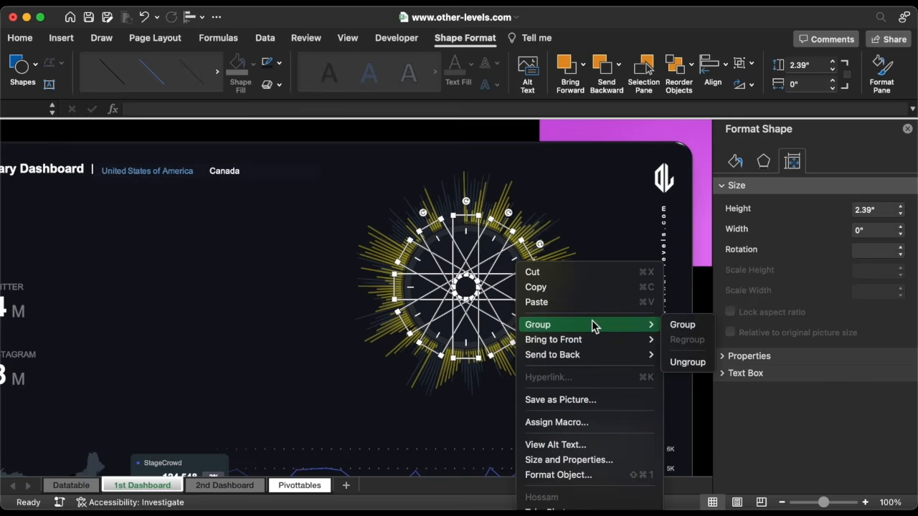
{"action": "mouse_move", "coordinate": [595, 323]}
{"action": "left_click", "coordinate": [672, 324]}
{"action": "scroll", "coordinate": [433, 311], "scroll_direction": "left", "scroll_amount": 6}
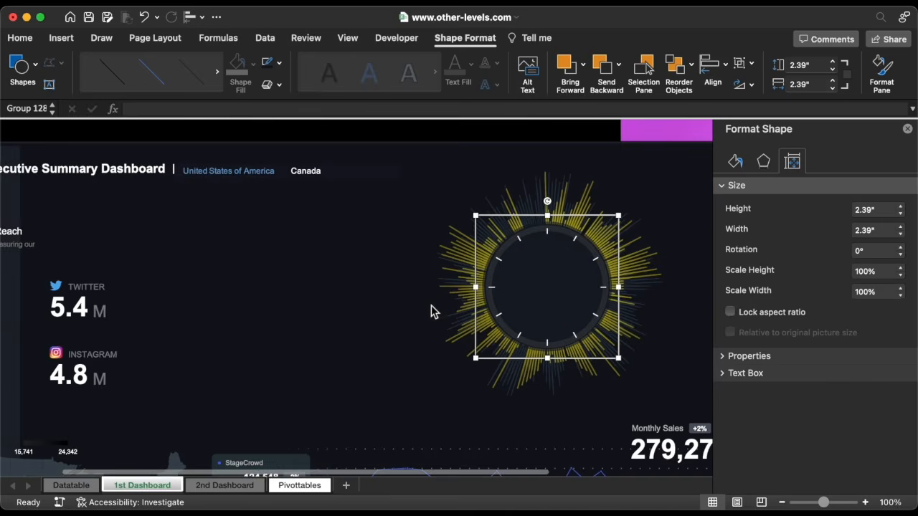
Duplicate the Social Media Reach text box and place the copy beside the radial chart
{"action": "left_click", "coordinate": [908, 129]}
{"action": "key", "text": "Escape"}
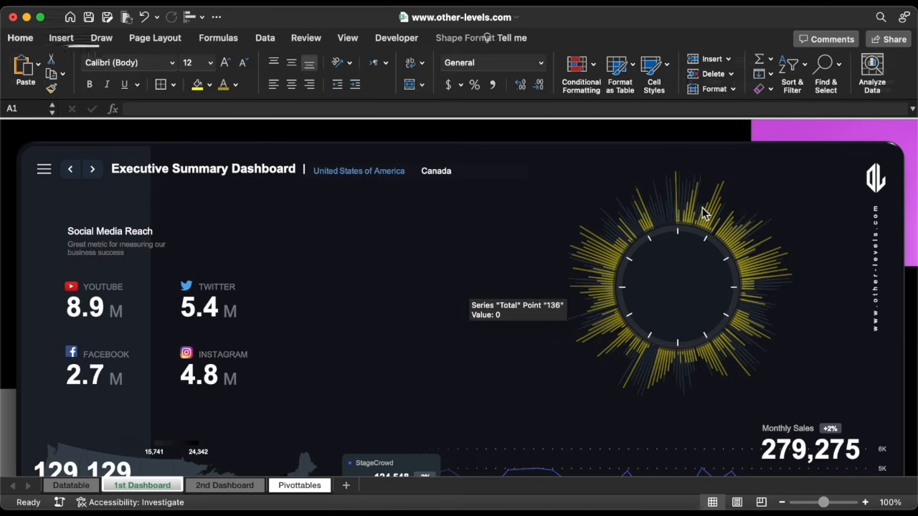
{"action": "left_click", "coordinate": [112, 233]}
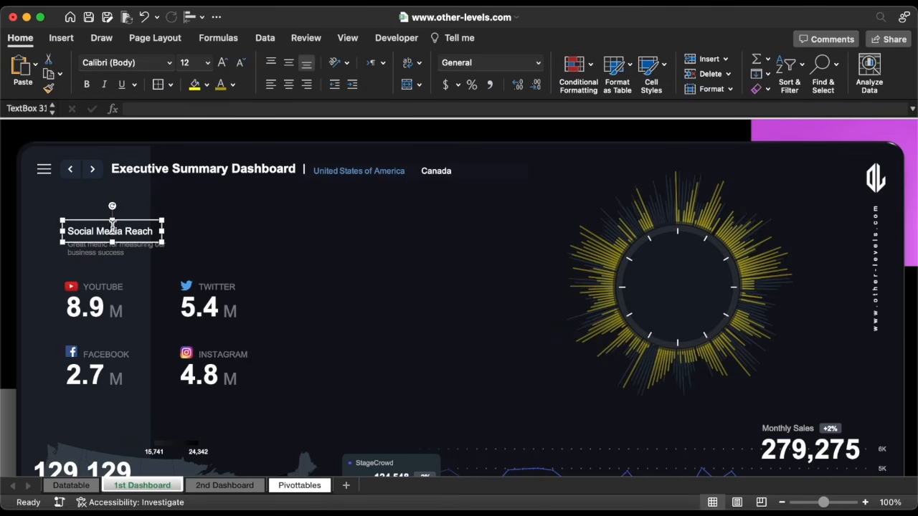
{"action": "key", "text": "super+d"}
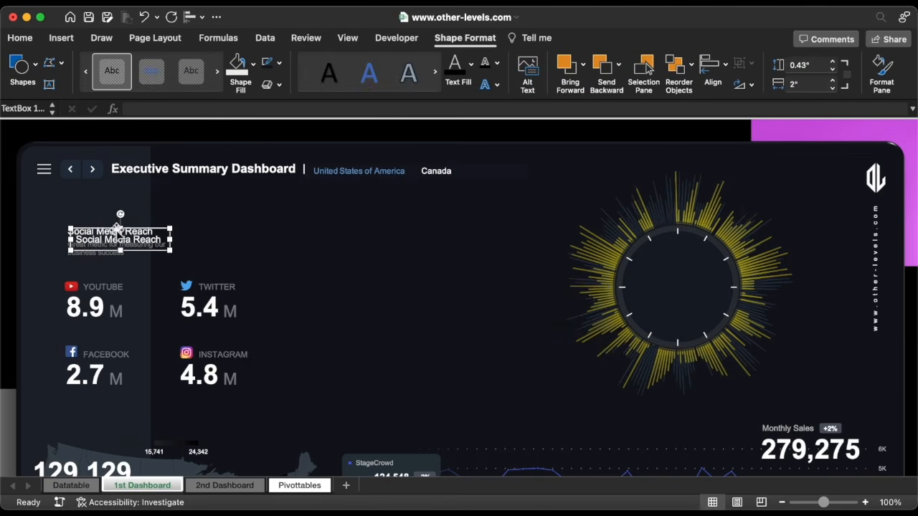
{"action": "left_click_drag", "start_coordinate": [143, 230], "coordinate": [518, 262]}
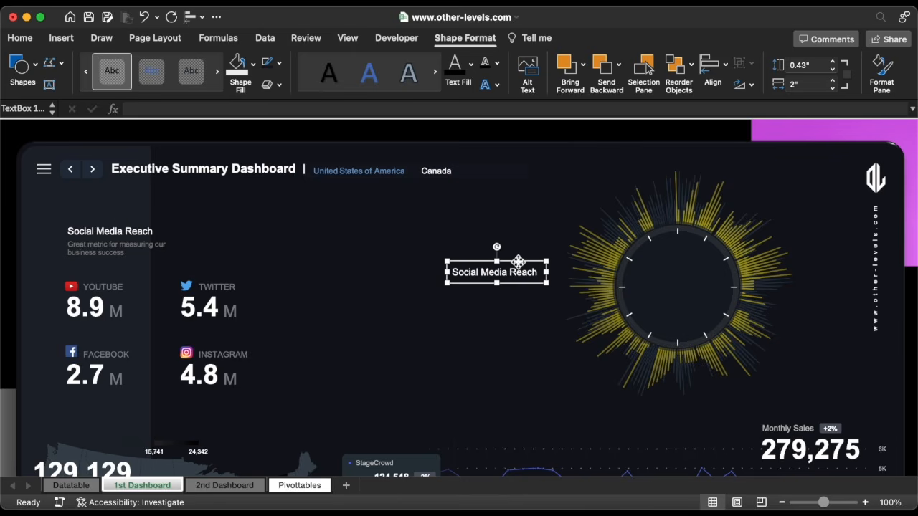
Make the copy centered size-8 text reading 'Jan', resized and positioned at the top of the circle
{"action": "left_click", "coordinate": [30, 41]}
{"action": "left_click", "coordinate": [288, 85]}
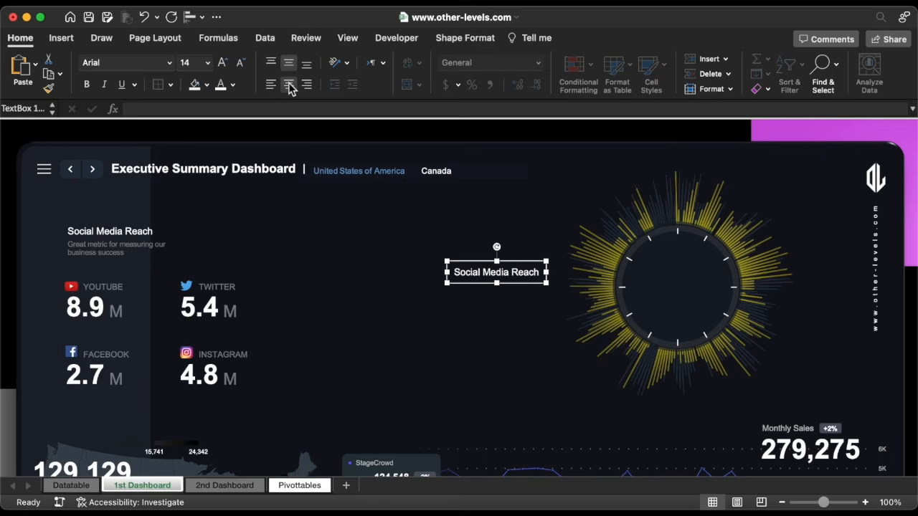
{"action": "left_click", "coordinate": [207, 63]}
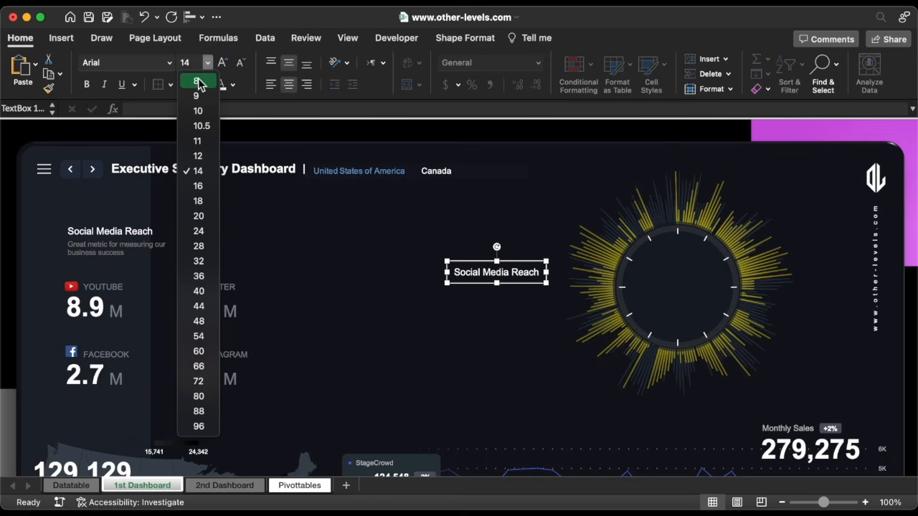
{"action": "left_click", "coordinate": [197, 79]}
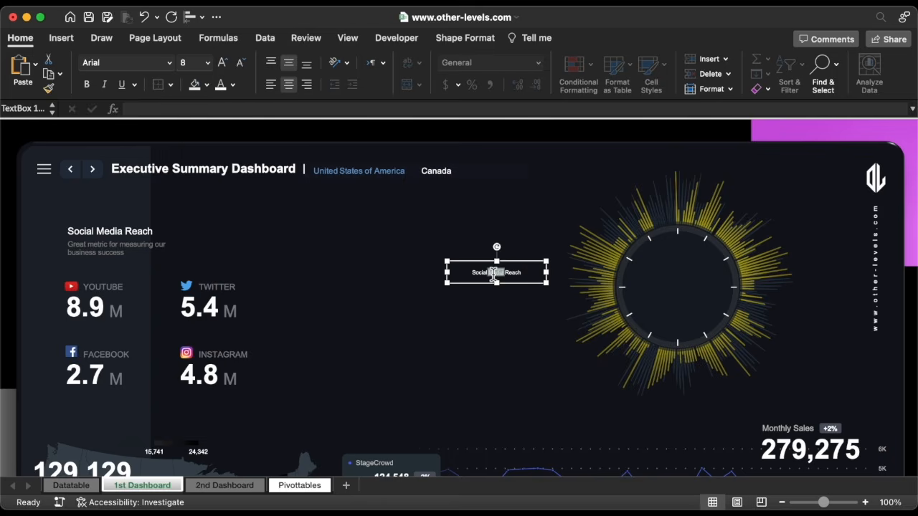
{"action": "triple_click", "coordinate": [494, 274]}
{"action": "type", "text": "Jan"}
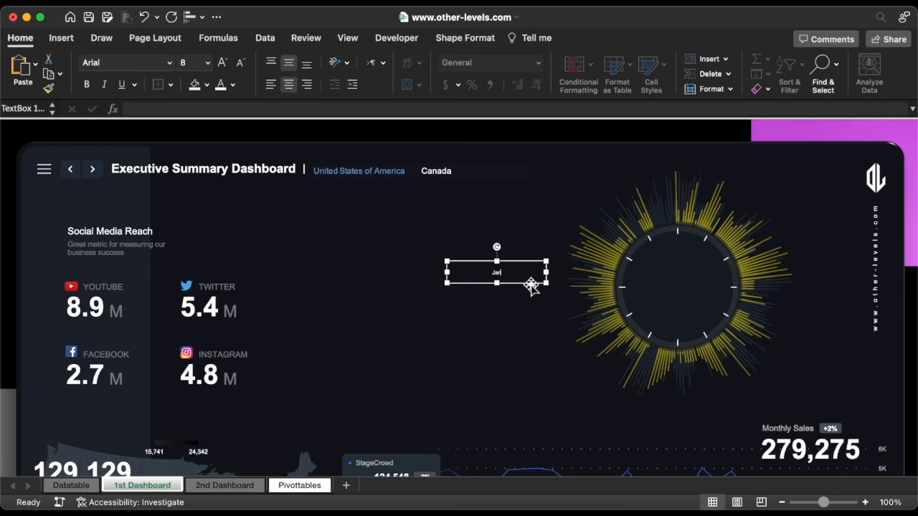
{"action": "left_click_drag", "start_coordinate": [547, 283], "coordinate": [693, 343]}
{"action": "left_click", "coordinate": [678, 242]}
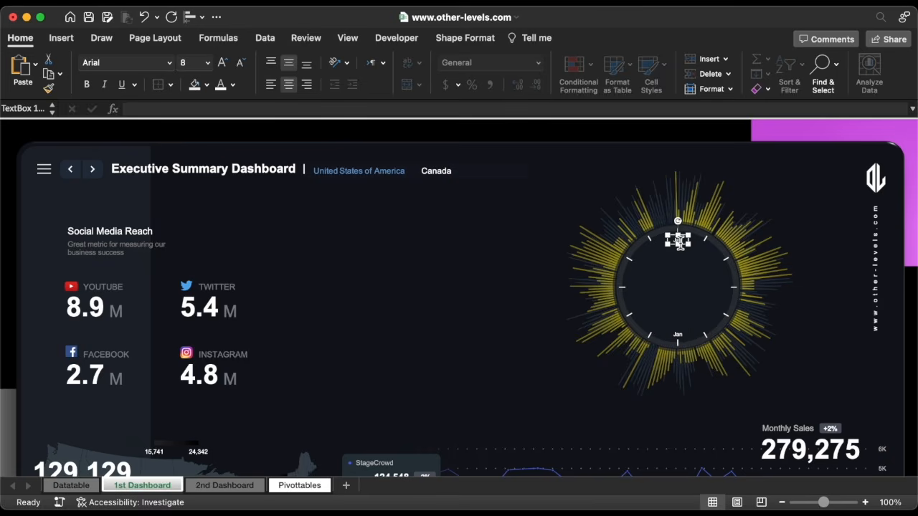
{"action": "left_click_drag", "start_coordinate": [687, 250], "coordinate": [699, 267]}
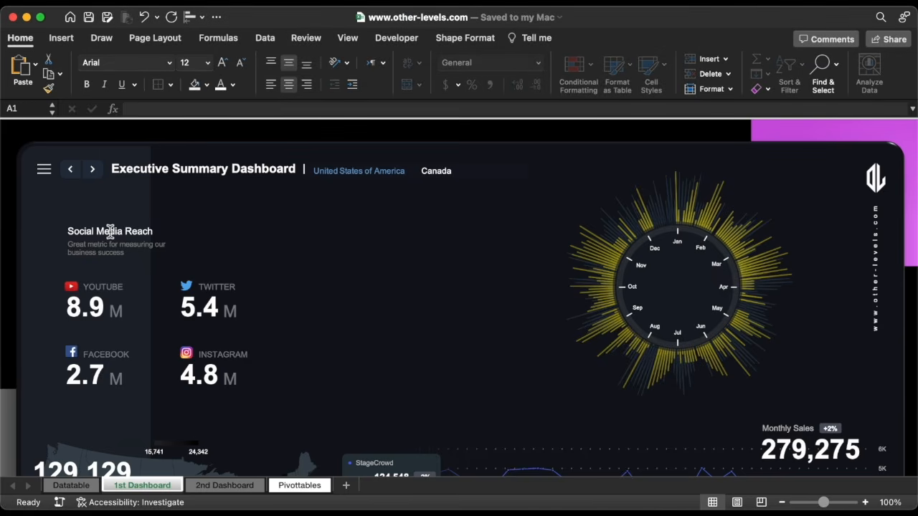
Copy the heading box into the chart centre, with centered text reading 'Annual Net Profits'
{"action": "left_click", "coordinate": [110, 231]}
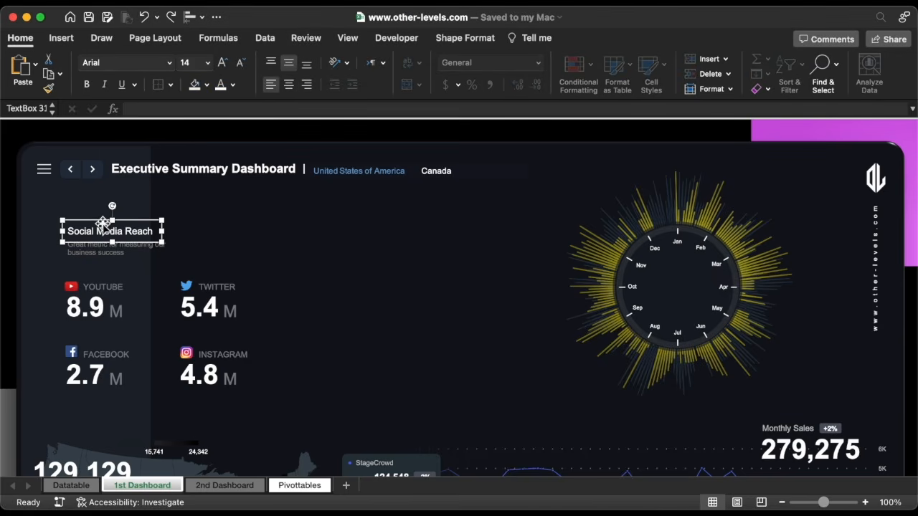
{"action": "left_click_drag", "start_coordinate": [104, 224], "coordinate": [699, 292]}
{"action": "left_click", "coordinate": [289, 84]}
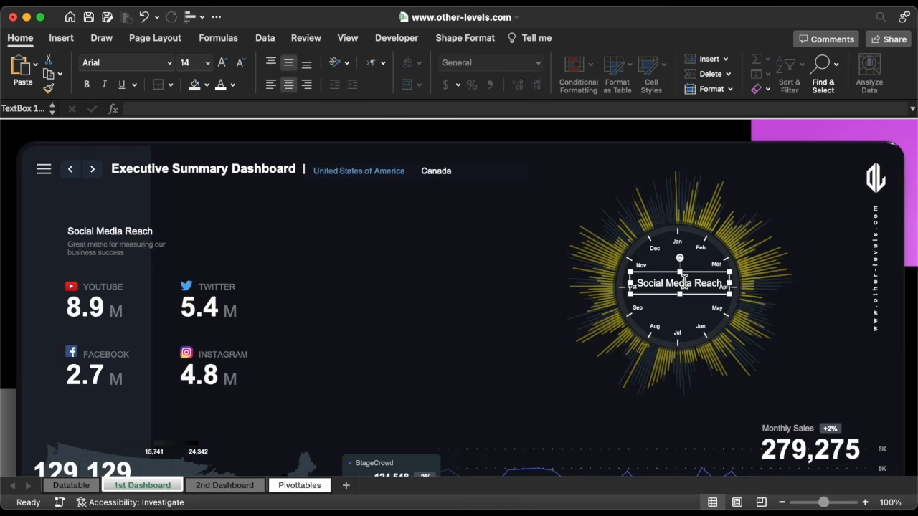
{"action": "triple_click", "coordinate": [684, 279]}
{"action": "type", "text": "Annual"}
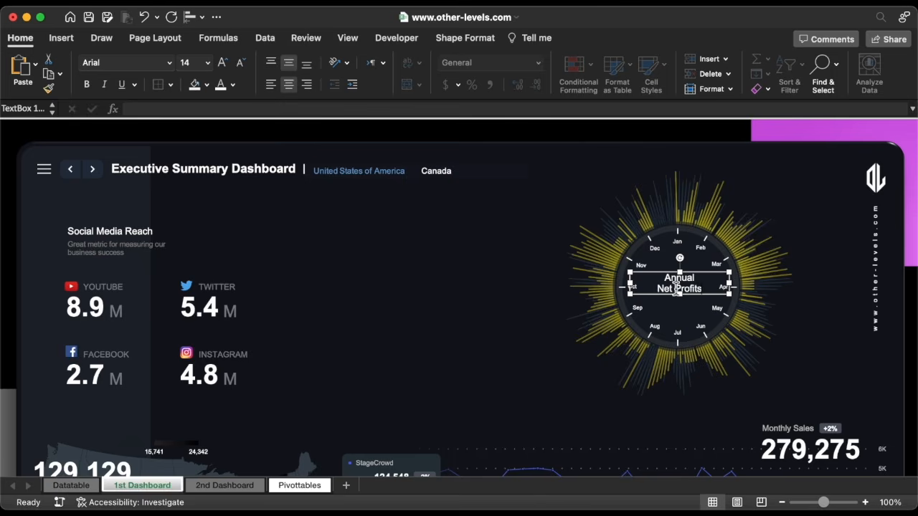
{"action": "type", "text": " Net Profits"}
Set 'Net Profits' to size 16 and 'Annual' to 12, and fit the box inside the circle
{"action": "triple_click", "coordinate": [677, 290]}
{"action": "left_click", "coordinate": [223, 63]}
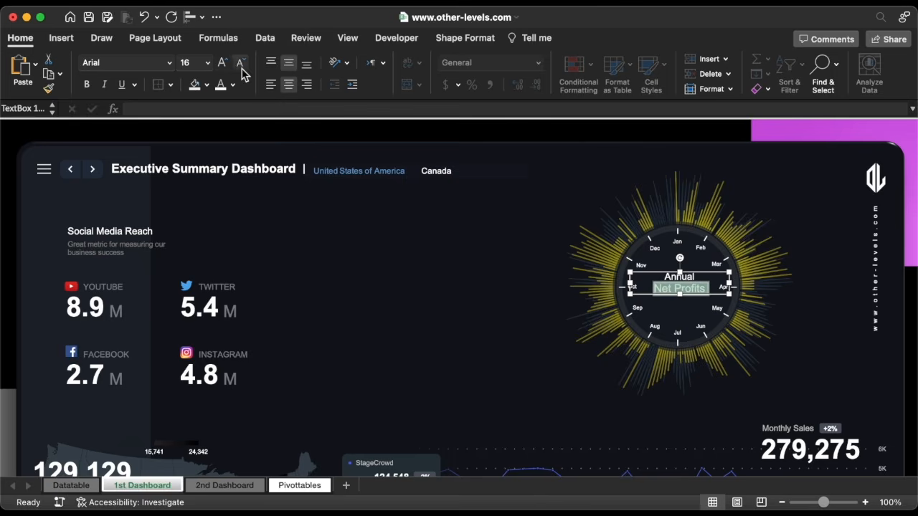
{"action": "triple_click", "coordinate": [677, 278]}
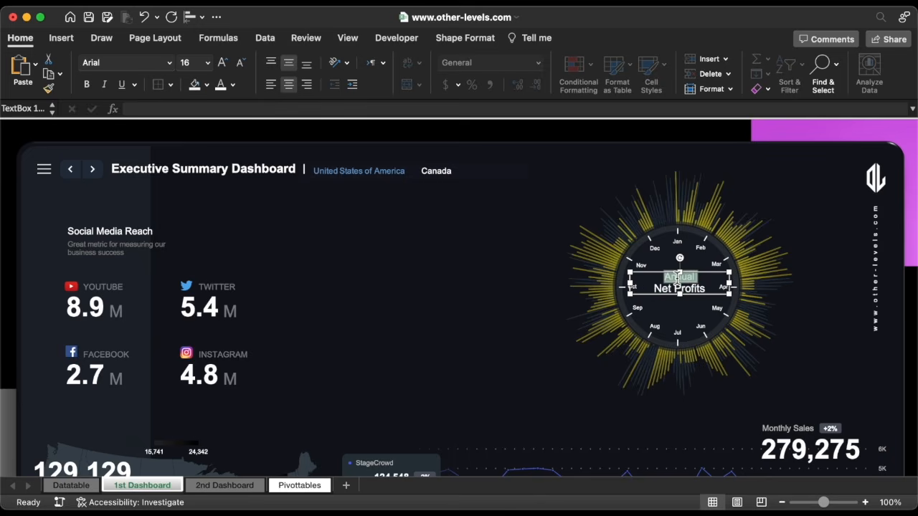
{"action": "left_click", "coordinate": [240, 62]}
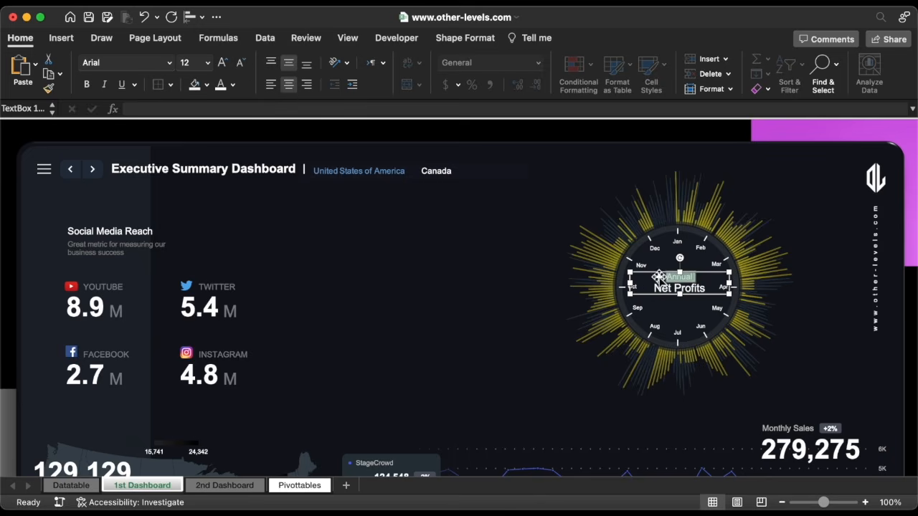
{"action": "left_click_drag", "start_coordinate": [680, 294], "coordinate": [684, 308]}
{"action": "left_click_drag", "start_coordinate": [730, 289], "coordinate": [708, 323]}
{"action": "key", "text": "Up"}
{"action": "key", "text": "Up"}
{"action": "key", "text": "Up"}
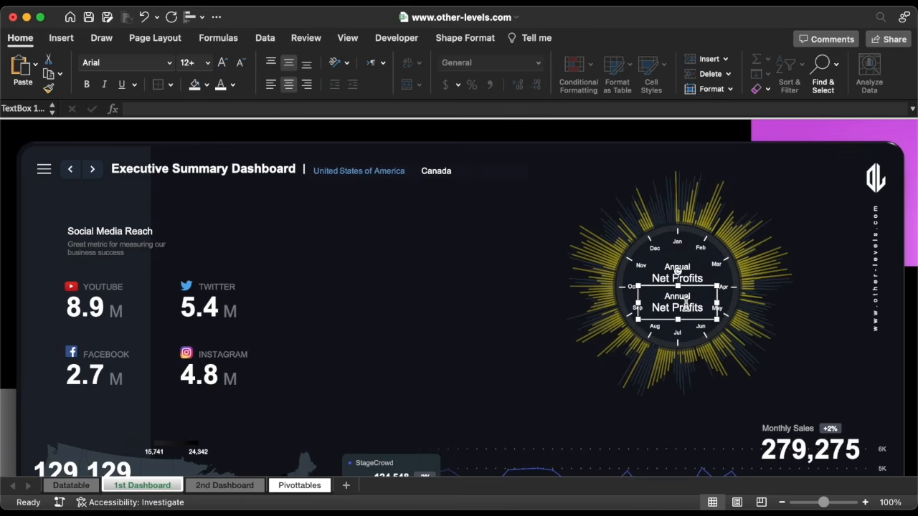
Empty the duplicate text box, then go to the Pivottables sheet
{"action": "triple_click", "coordinate": [687, 306]}
{"action": "key", "text": "BackSpace"}
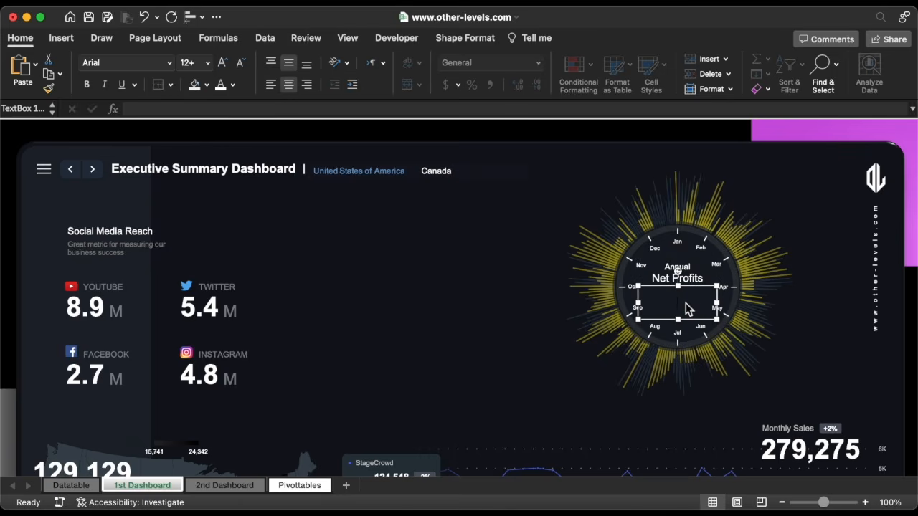
{"action": "left_click", "coordinate": [301, 488]}
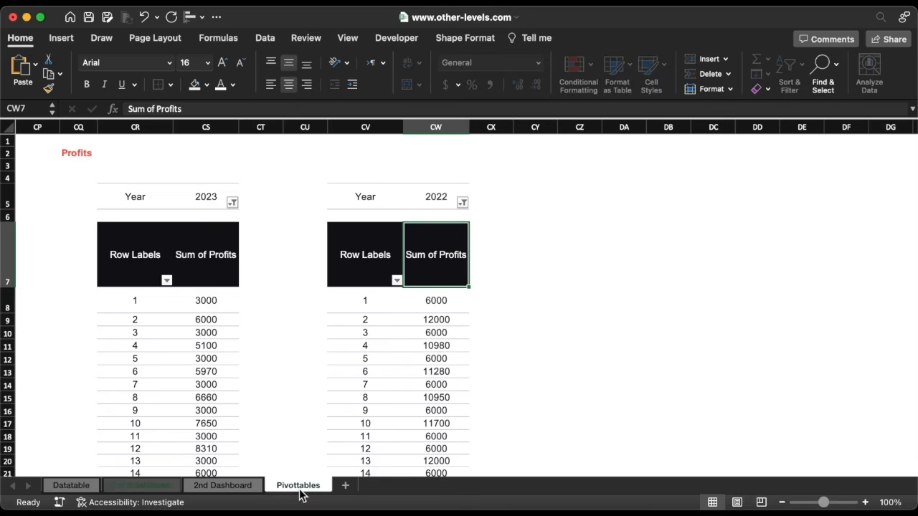
Enter a GETPIVOTDATA formula in CZ7 pulling the Profits grand total
{"action": "left_click", "coordinate": [580, 247]}
{"action": "type", "text": "="}
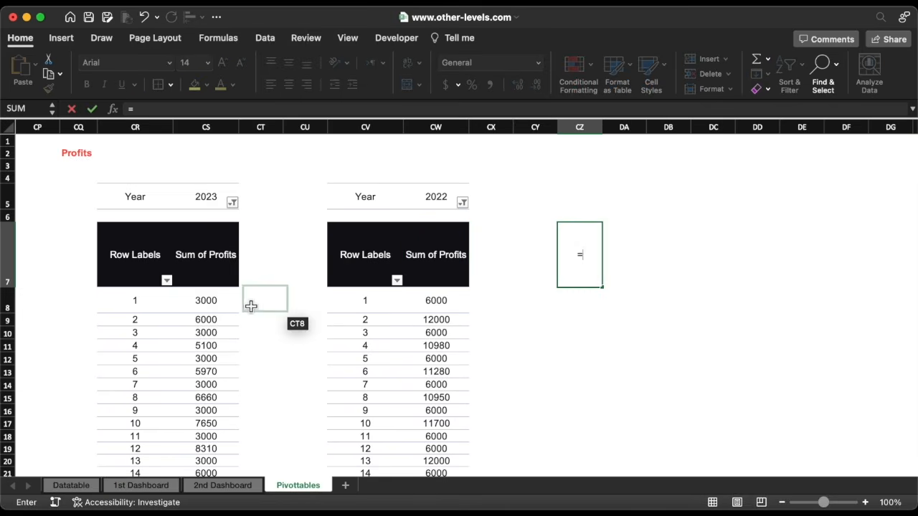
{"action": "scroll", "coordinate": [251, 306], "scroll_direction": "down", "scroll_amount": 20}
{"action": "left_click", "coordinate": [201, 464]}
{"action": "key", "text": "Return"}
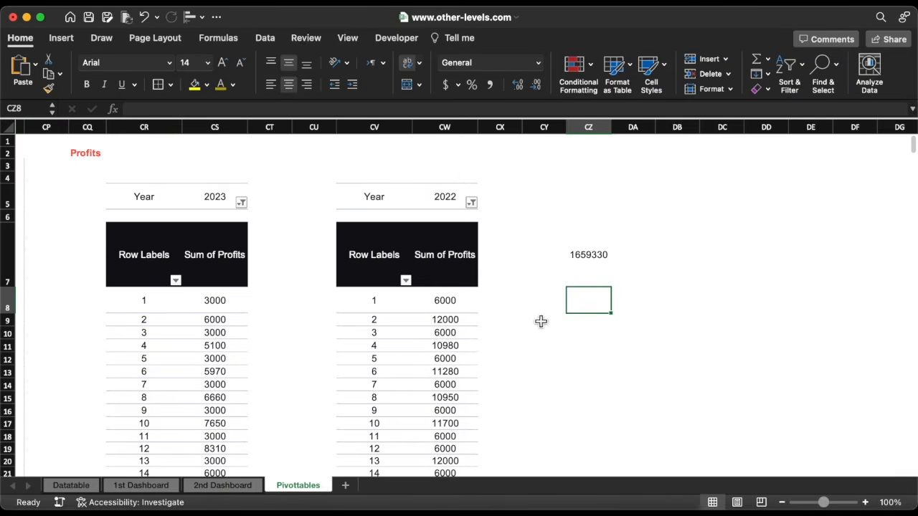
Format CZ7 in Comma Style with no decimals, gold font and a border, then return to 1st Dashboard
{"action": "left_click", "coordinate": [583, 254]}
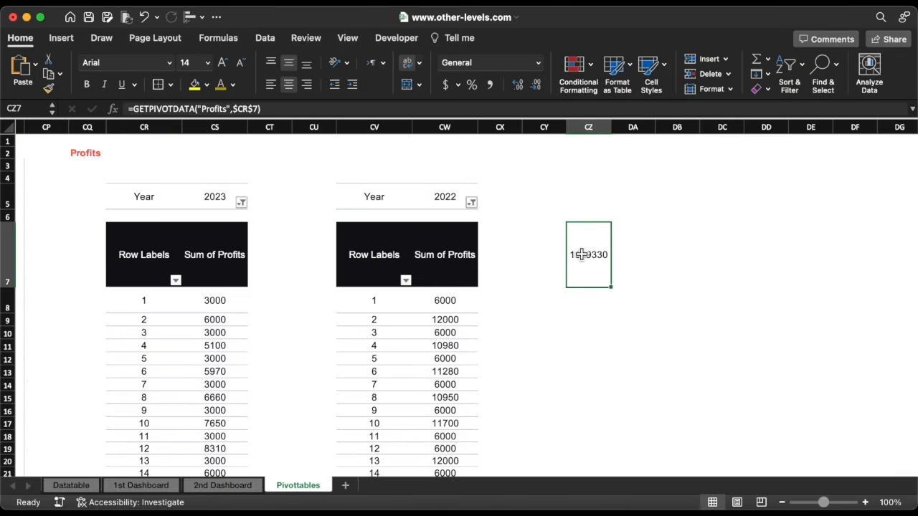
{"action": "left_click", "coordinate": [491, 87]}
{"action": "left_click", "coordinate": [542, 88]}
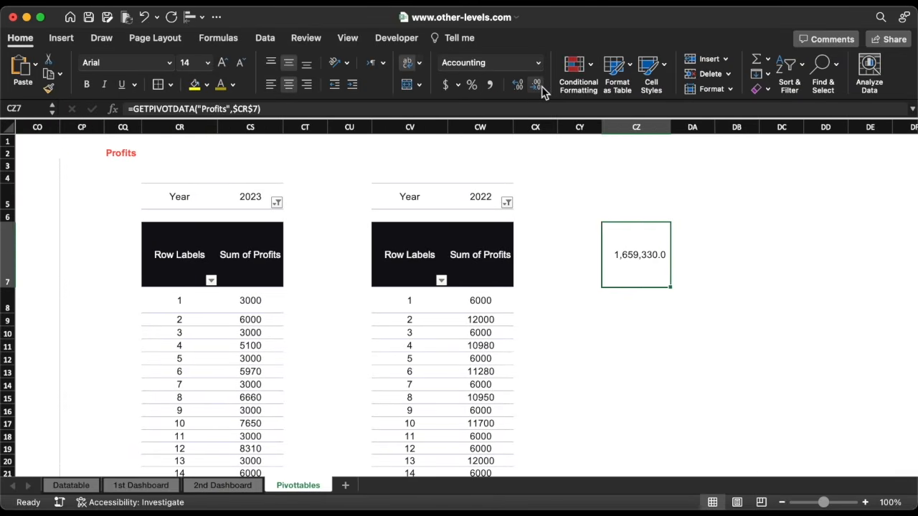
{"action": "left_click", "coordinate": [542, 87]}
{"action": "left_click", "coordinate": [221, 84]}
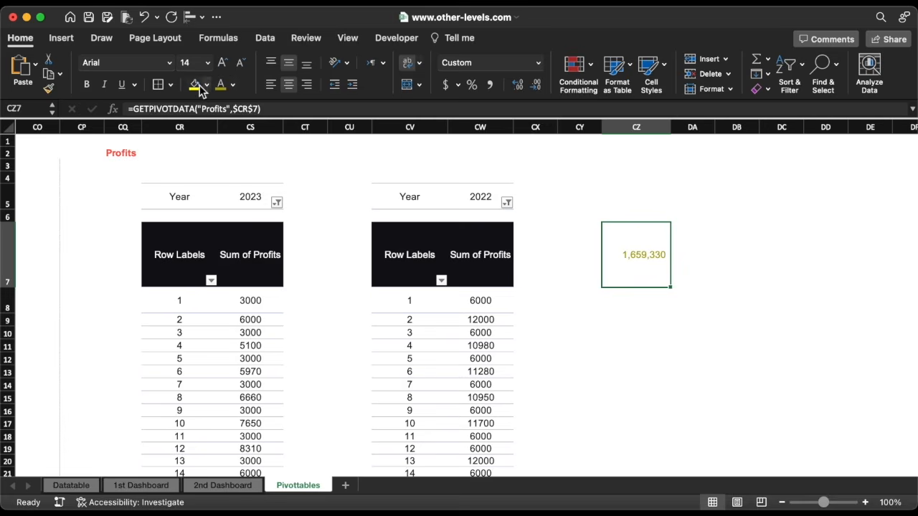
{"action": "left_click", "coordinate": [158, 84]}
{"action": "left_click", "coordinate": [596, 361]}
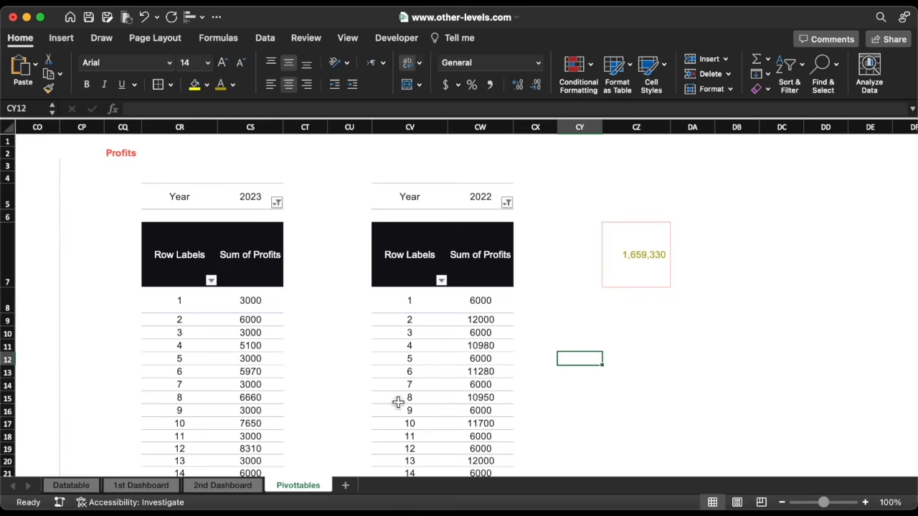
{"action": "left_click", "coordinate": [140, 485]}
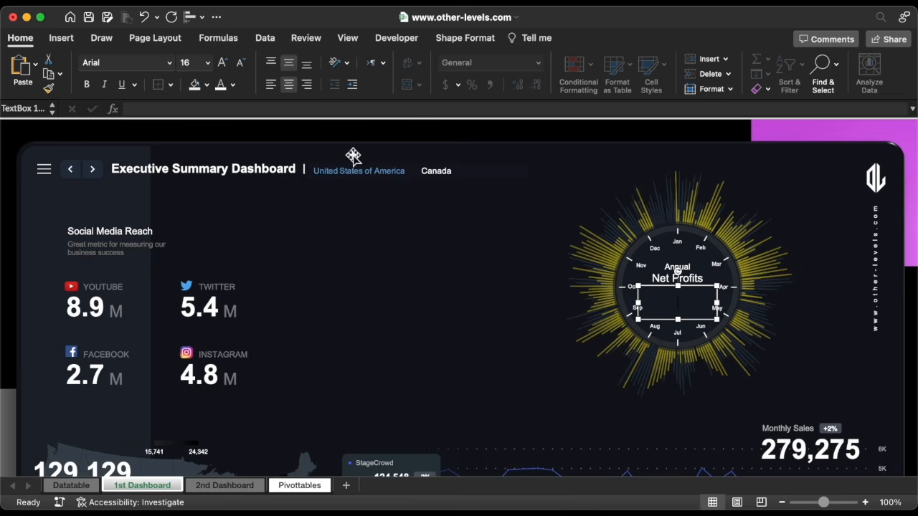
Link the hub text box to Pivottables!CZ7, showing 1,659,330 in white 22-point text on one line
{"action": "left_click", "coordinate": [330, 109]}
{"action": "type", "text": "="}
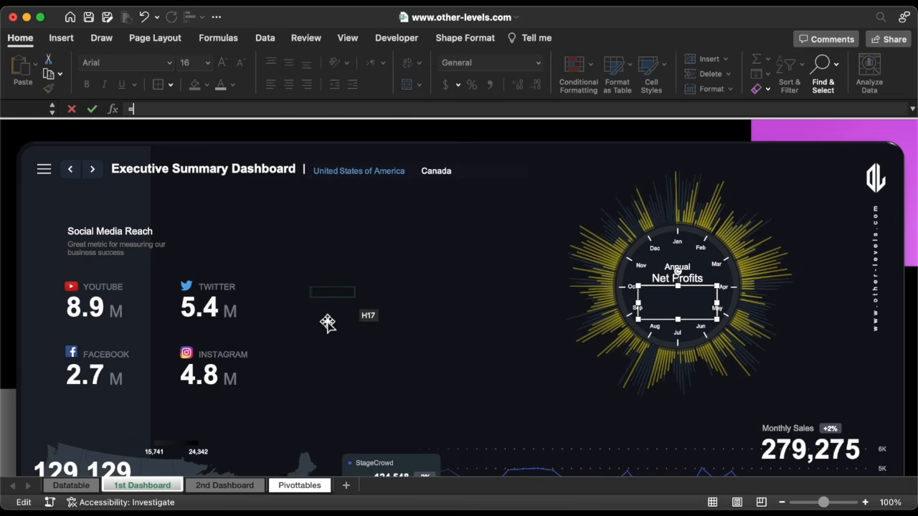
{"action": "left_click", "coordinate": [299, 486]}
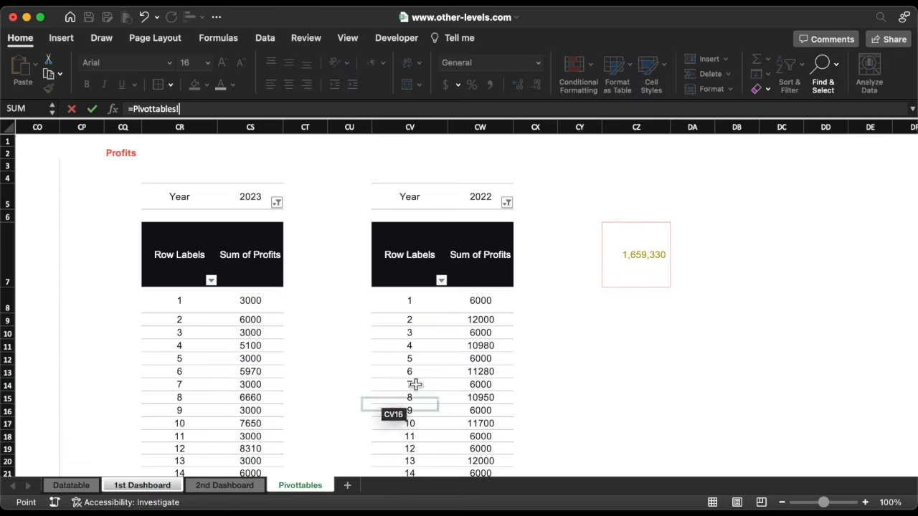
{"action": "left_click", "coordinate": [640, 259]}
{"action": "key", "text": "Return"}
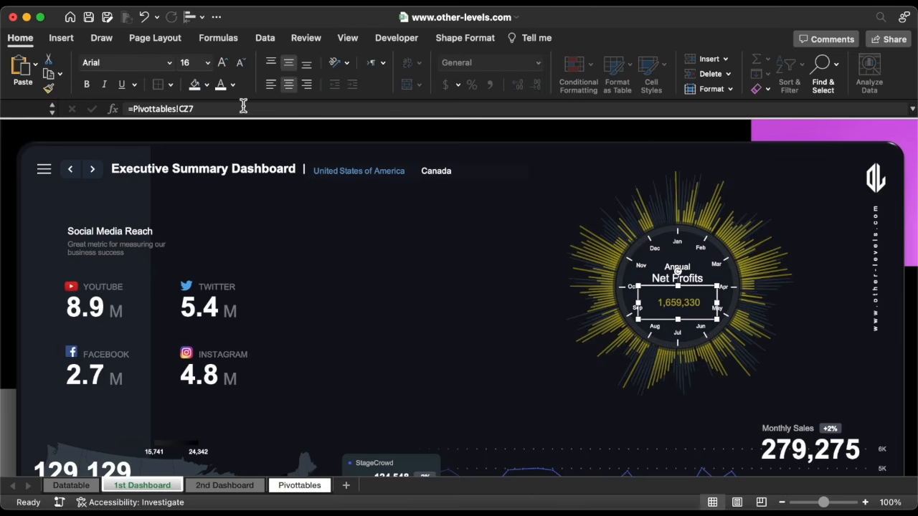
{"action": "left_click", "coordinate": [220, 85]}
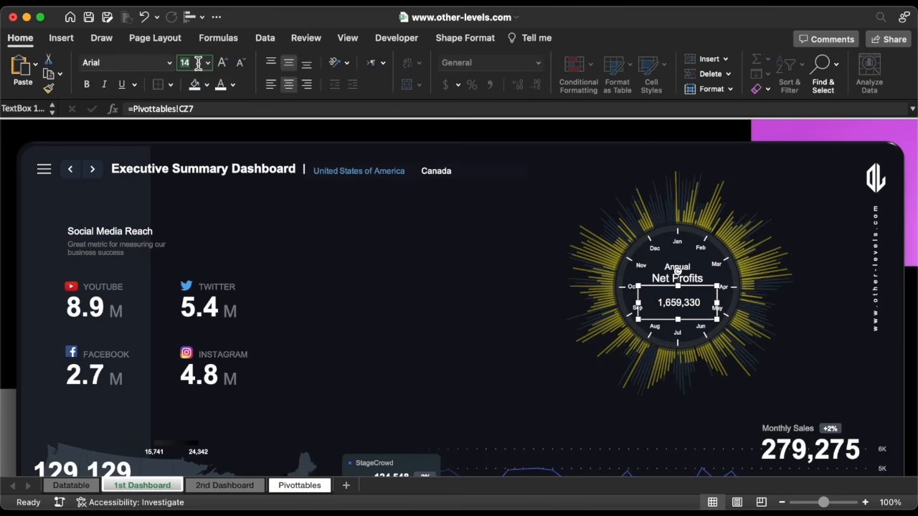
{"action": "key", "text": "Return"}
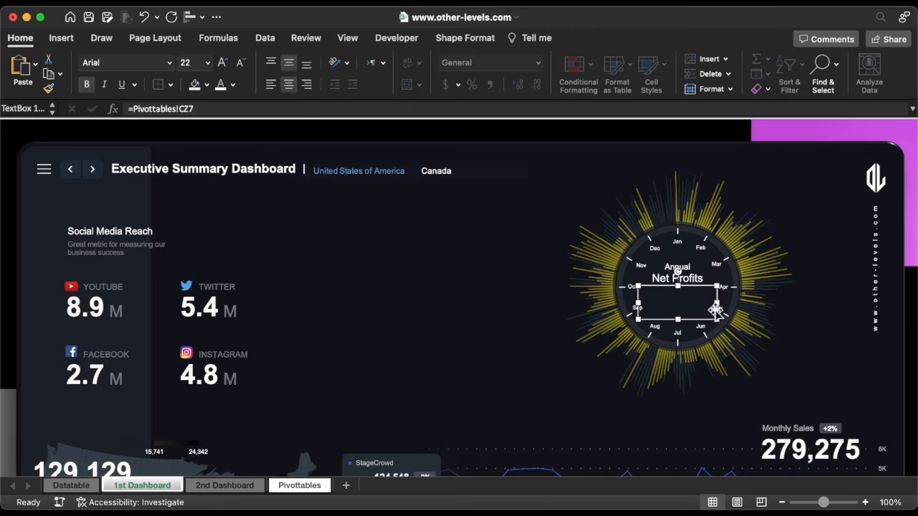
{"action": "left_click_drag", "start_coordinate": [717, 307], "coordinate": [729, 308]}
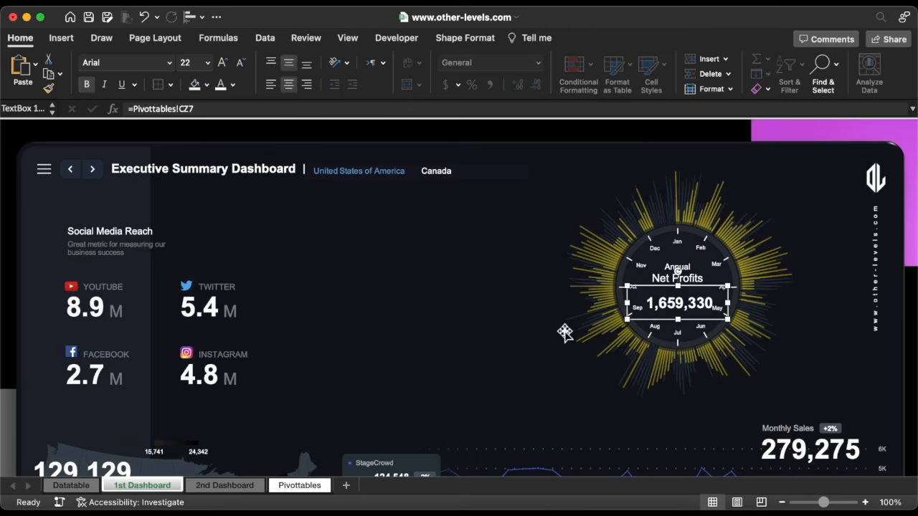
Draw an oval over the radial chart
{"action": "key", "text": "Escape"}
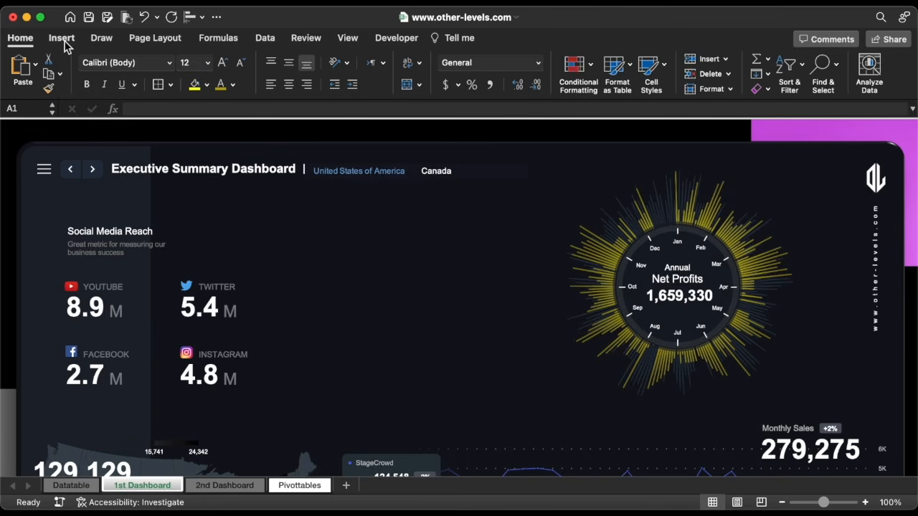
{"action": "left_click", "coordinate": [64, 43]}
{"action": "left_click", "coordinate": [212, 68]}
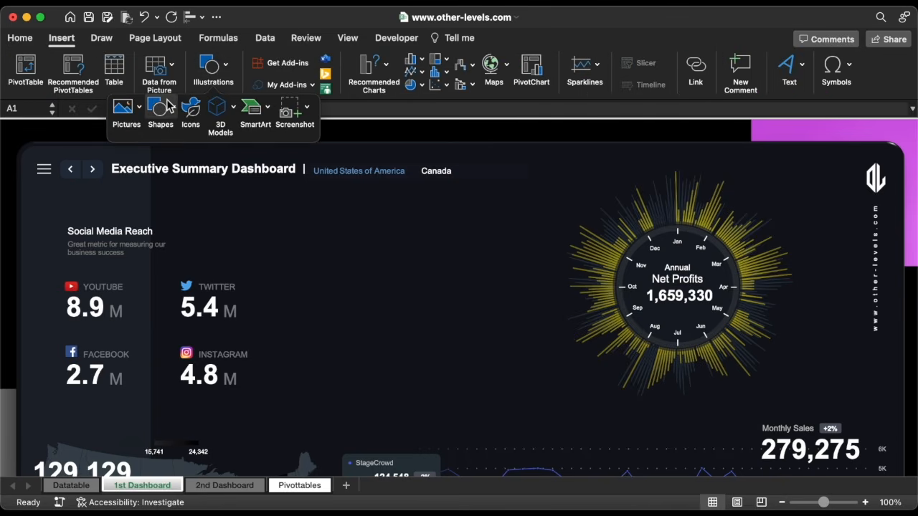
{"action": "left_click", "coordinate": [168, 106]}
{"action": "left_click", "coordinate": [249, 150]}
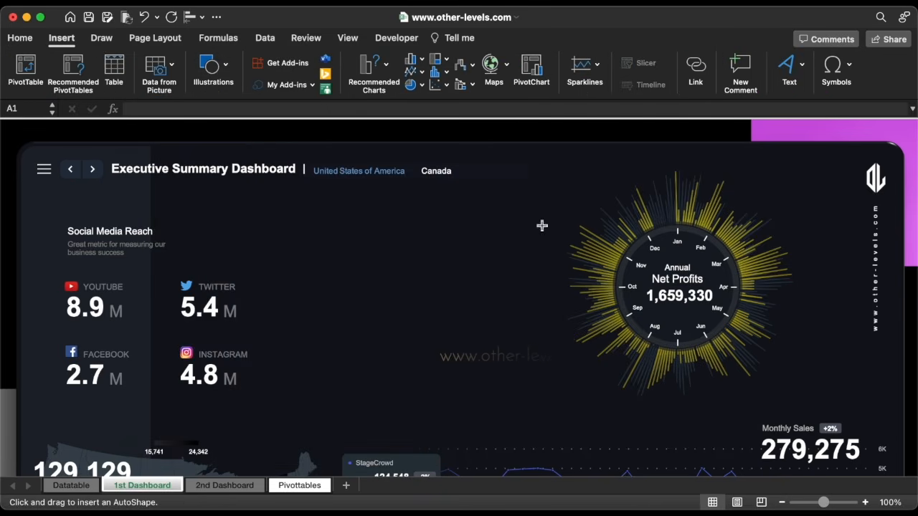
{"action": "left_click_drag", "start_coordinate": [678, 289], "coordinate": [773, 383]}
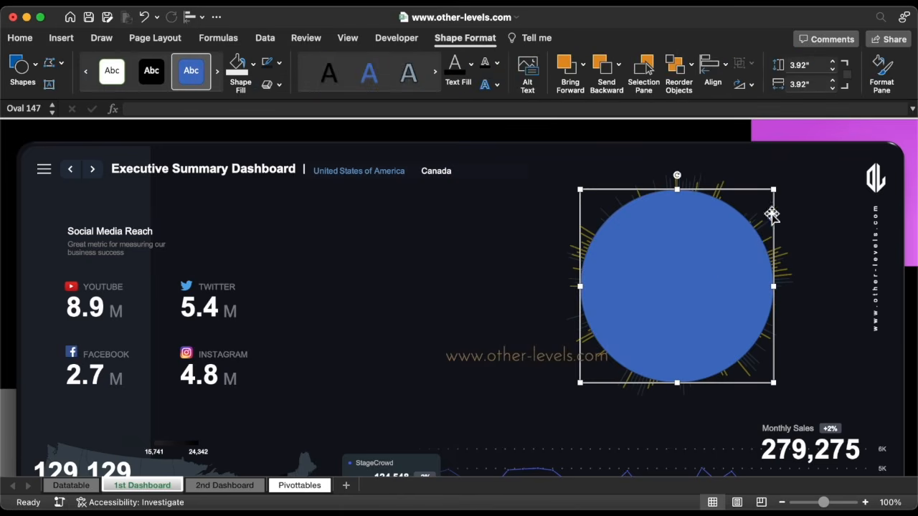
Give the oval no fill and a grey 1.5 pt outline at 75% transparency with a chosen dash style
{"action": "left_click", "coordinate": [889, 82]}
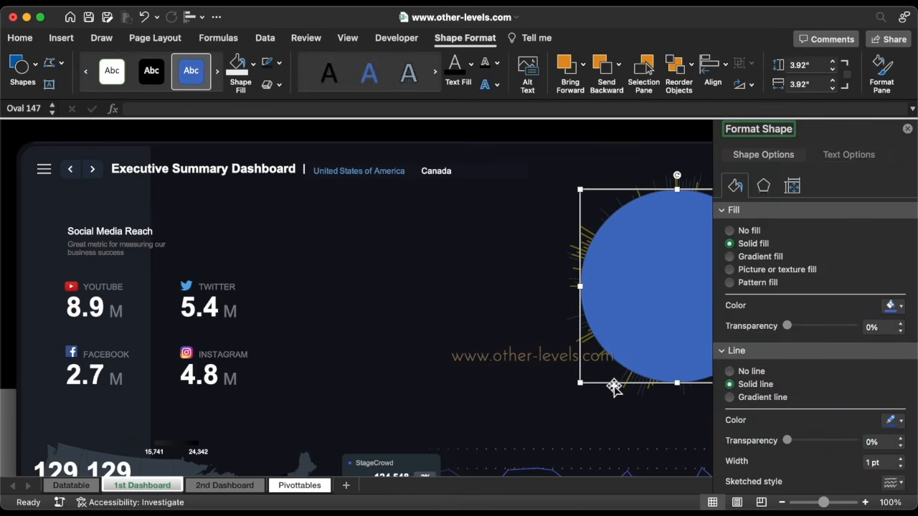
{"action": "scroll", "coordinate": [615, 387], "scroll_direction": "right", "scroll_amount": 5}
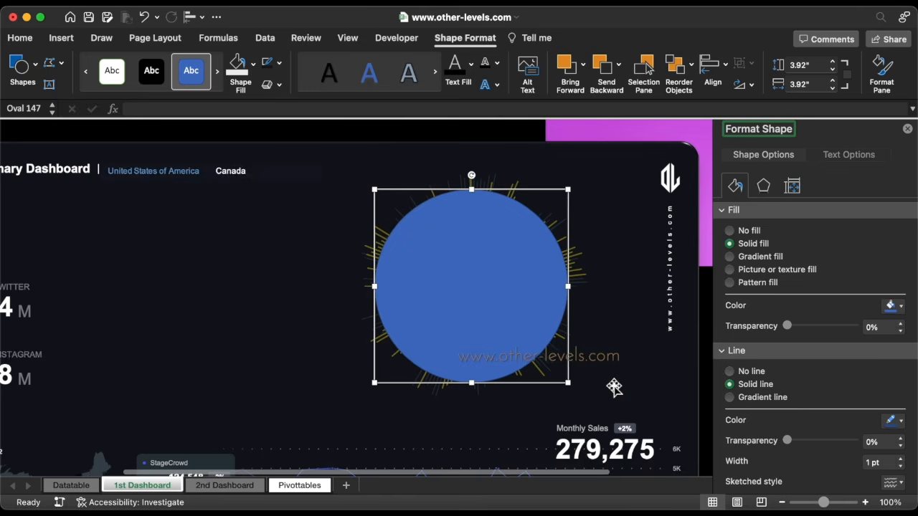
{"action": "left_click", "coordinate": [735, 230]}
{"action": "scroll", "coordinate": [824, 340], "scroll_direction": "down", "scroll_amount": 3}
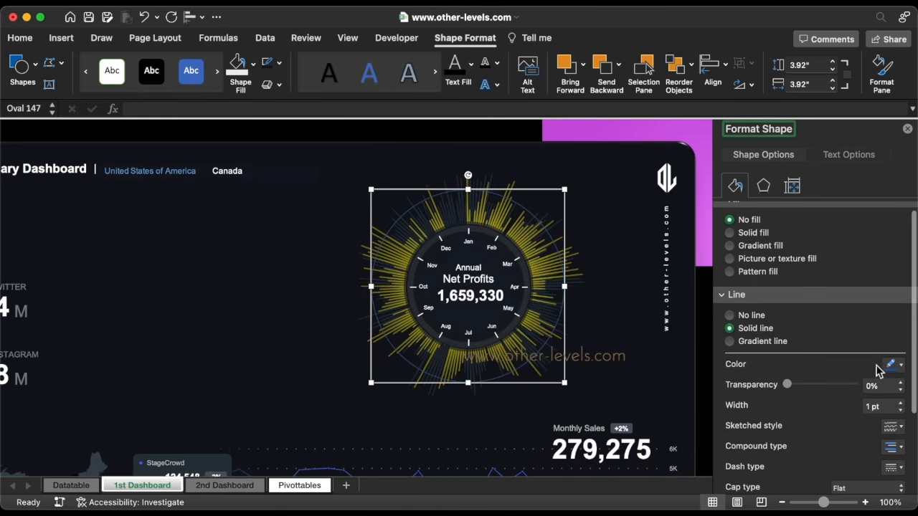
{"action": "left_click", "coordinate": [891, 365]}
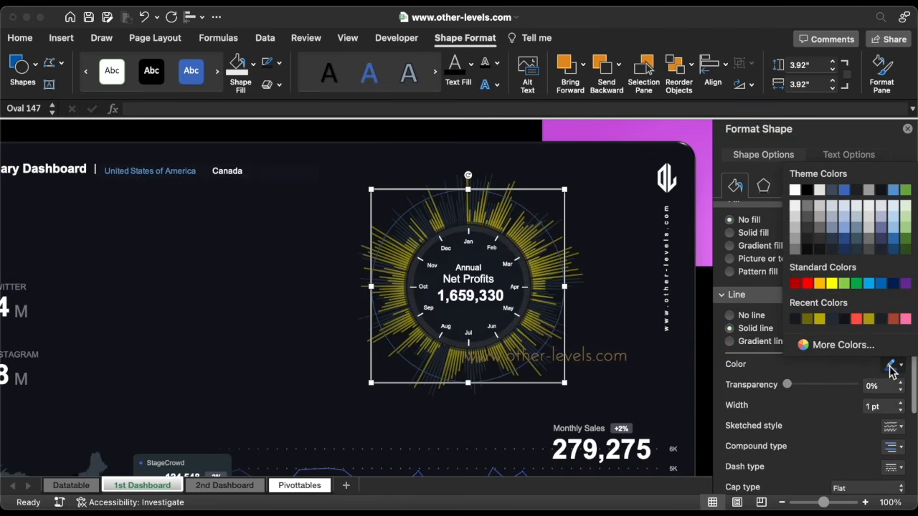
{"action": "left_click", "coordinate": [796, 250]}
{"action": "left_click_drag", "start_coordinate": [789, 386], "coordinate": [838, 387]}
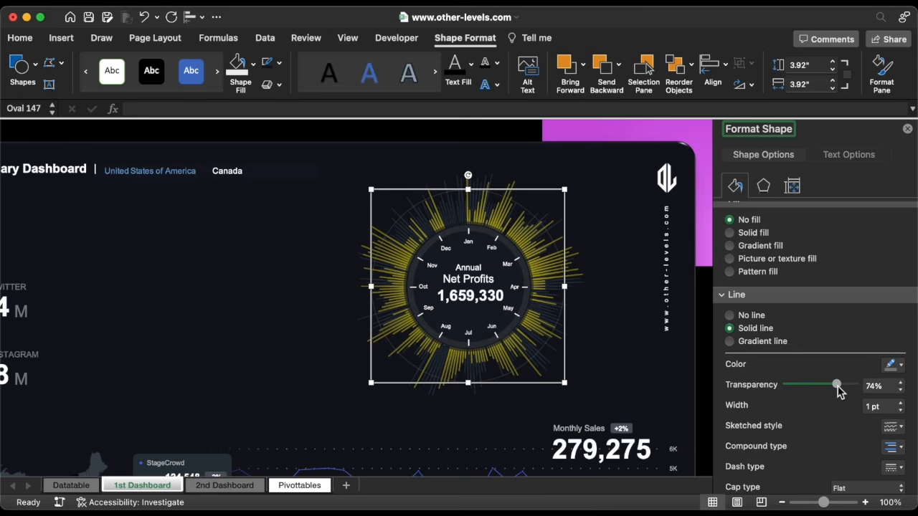
{"action": "left_click", "coordinate": [901, 403]}
{"action": "scroll", "coordinate": [902, 405], "scroll_direction": "down", "scroll_amount": 3}
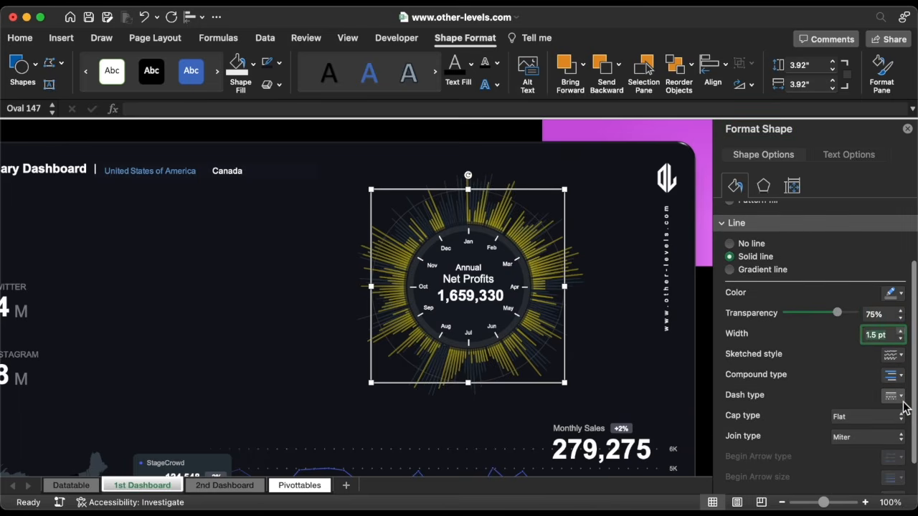
{"action": "left_click", "coordinate": [902, 404]}
{"action": "left_click", "coordinate": [885, 428]}
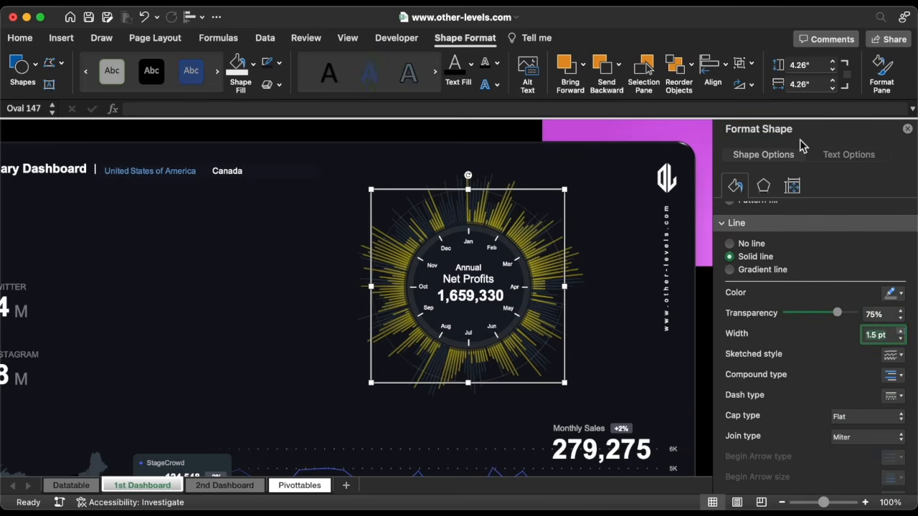
Set the ring's height to 3.62 inches
{"action": "left_click", "coordinate": [815, 64]}
{"action": "type", "text": "3."}
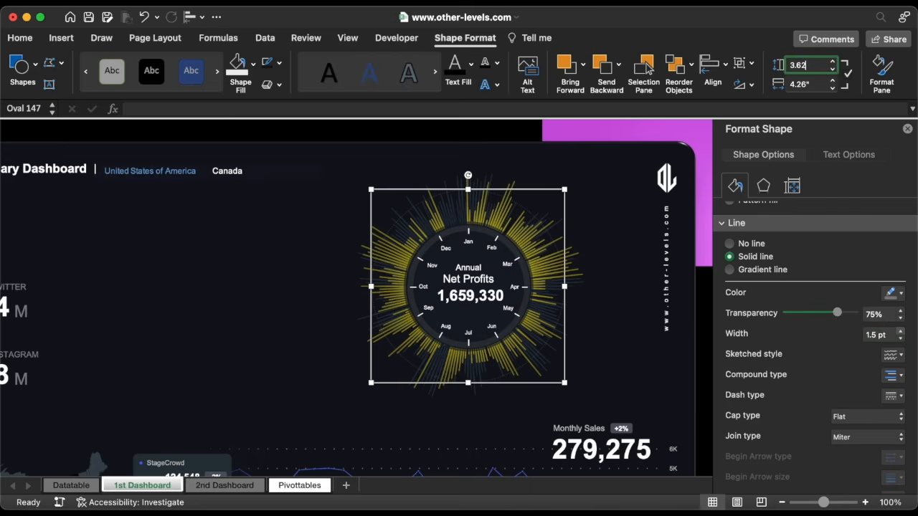
{"action": "type", "text": "62"}
{"action": "key", "text": "Return"}
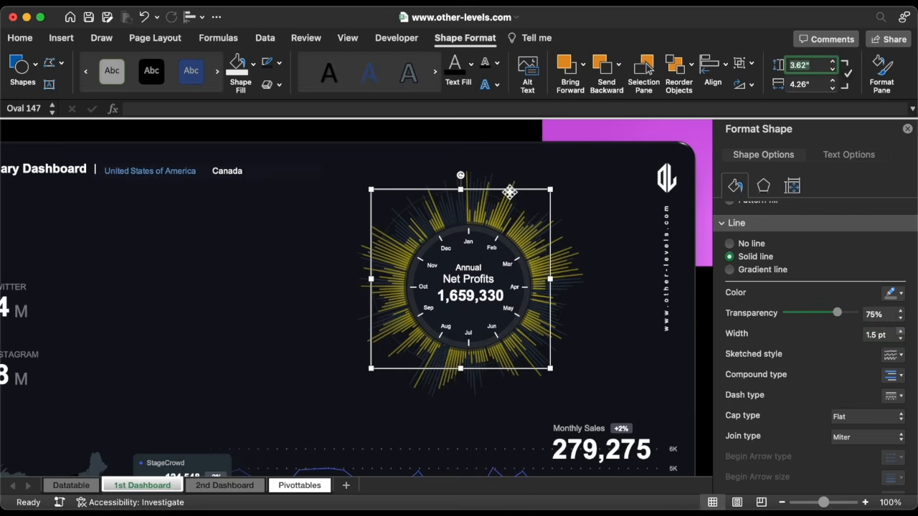
Copy the ring twice, enlarging the copies to 4.26 and 4.87 inches
{"action": "left_click_drag", "start_coordinate": [510, 193], "coordinate": [317, 213]}
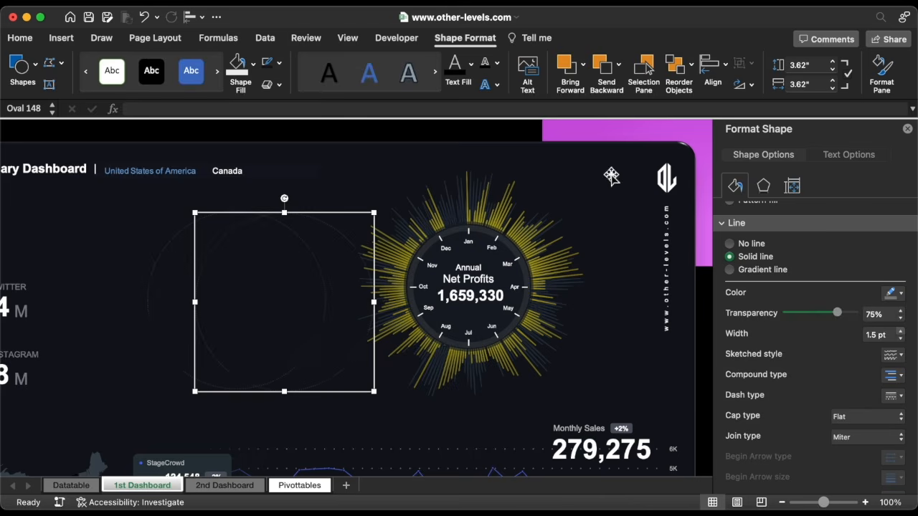
{"action": "left_click", "coordinate": [818, 66]}
{"action": "type", "text": "4.26"}
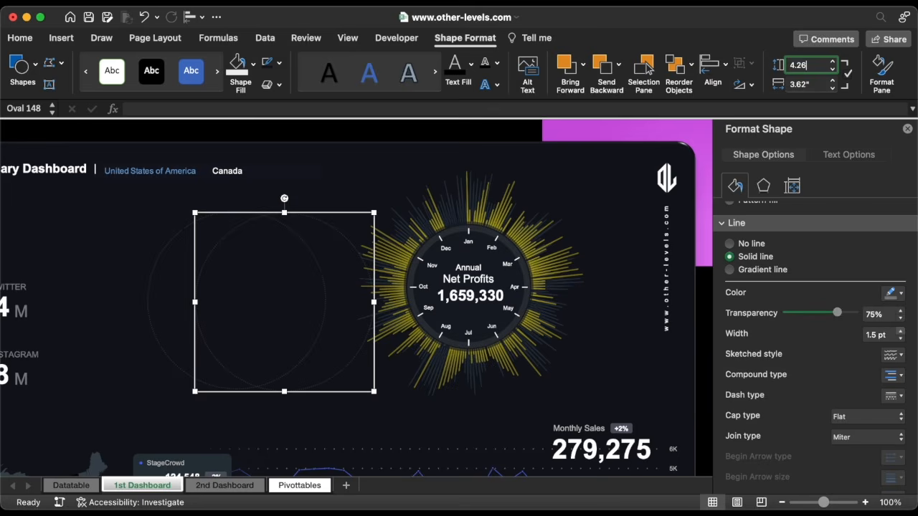
{"action": "key", "text": "Return"}
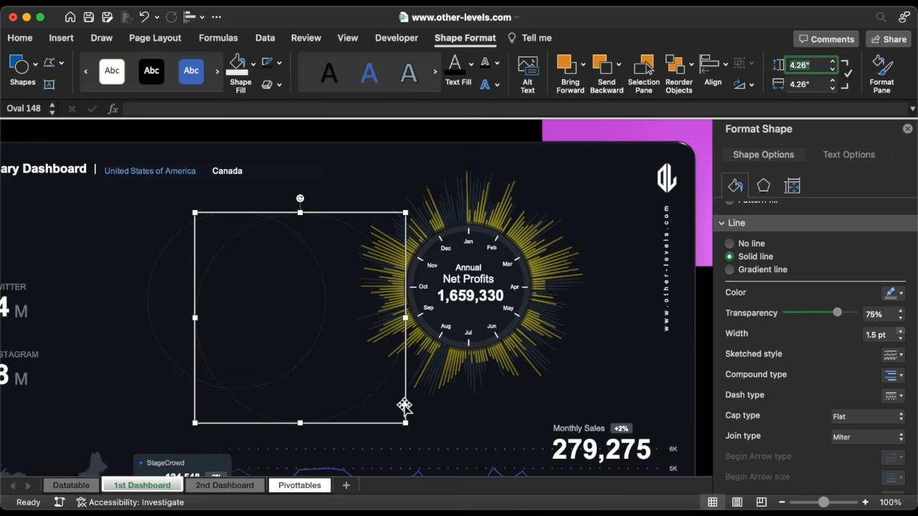
{"action": "mouse_move", "coordinate": [407, 404]}
{"action": "left_mouse_down"}
{"action": "mouse_move", "coordinate": [347, 385]}
{"action": "mouse_move", "coordinate": [397, 391]}
{"action": "left_mouse_up"}
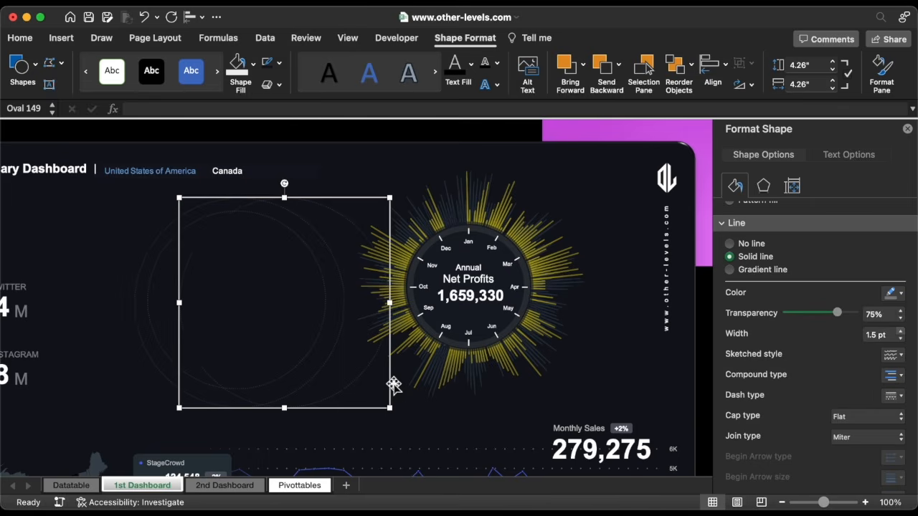
{"action": "left_click", "coordinate": [819, 66]}
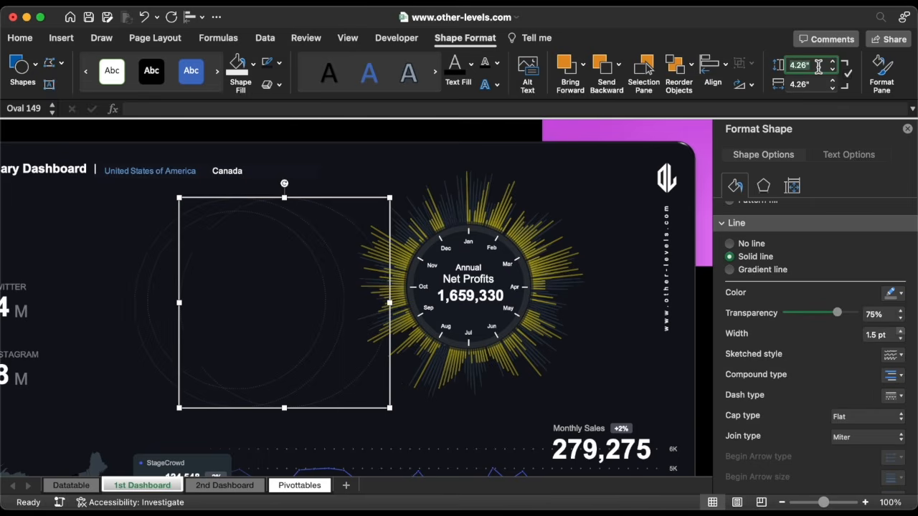
{"action": "key", "text": "Return"}
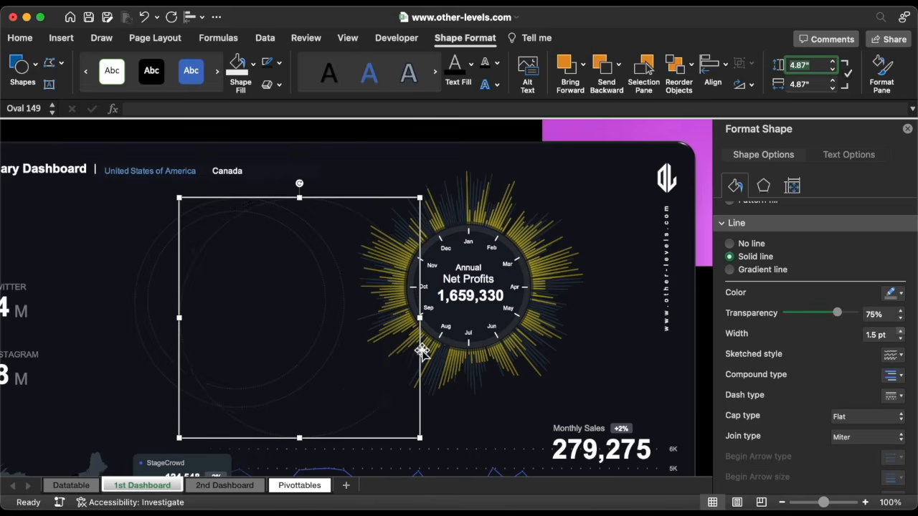
{"action": "mouse_move", "coordinate": [422, 352]}
{"action": "left_mouse_down"}
{"action": "mouse_move", "coordinate": [359, 328]}
{"action": "mouse_move", "coordinate": [409, 340]}
{"action": "left_mouse_up"}
Add a 5.49-inch ring copy with 80% outline transparency, then select all the rings
{"action": "key", "text": "super+d"}
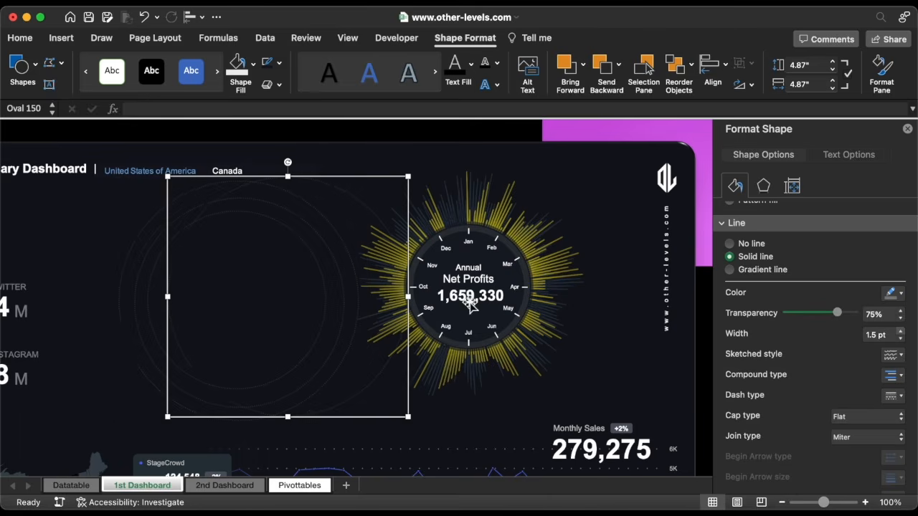
{"action": "left_click", "coordinate": [818, 68]}
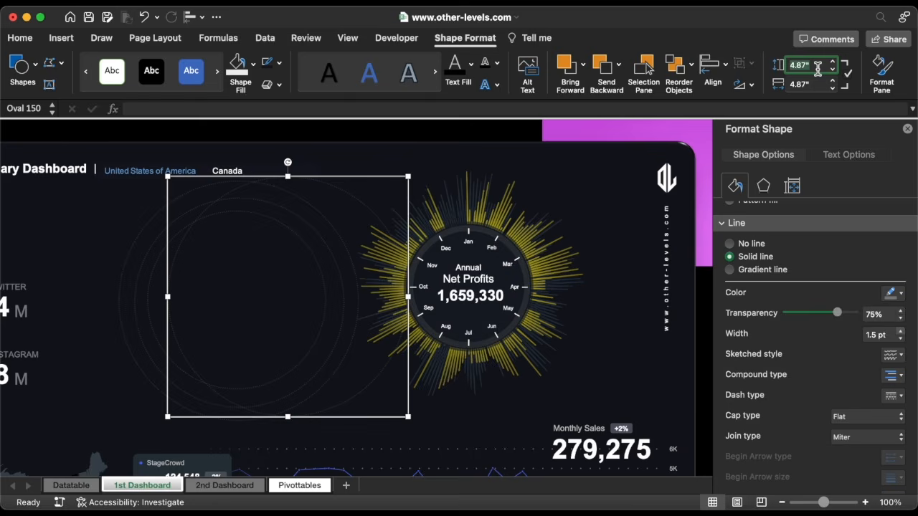
{"action": "type", "text": "5.49"}
{"action": "key", "text": "Return"}
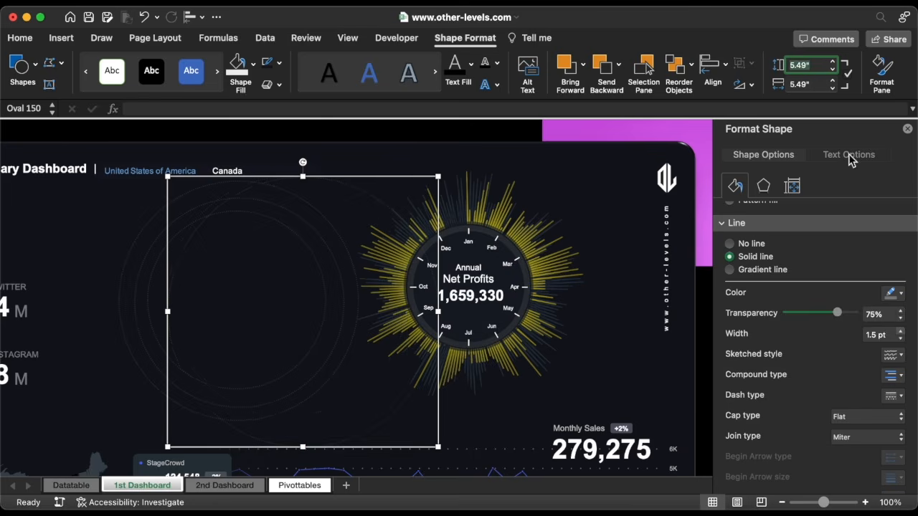
{"action": "left_click", "coordinate": [901, 311]}
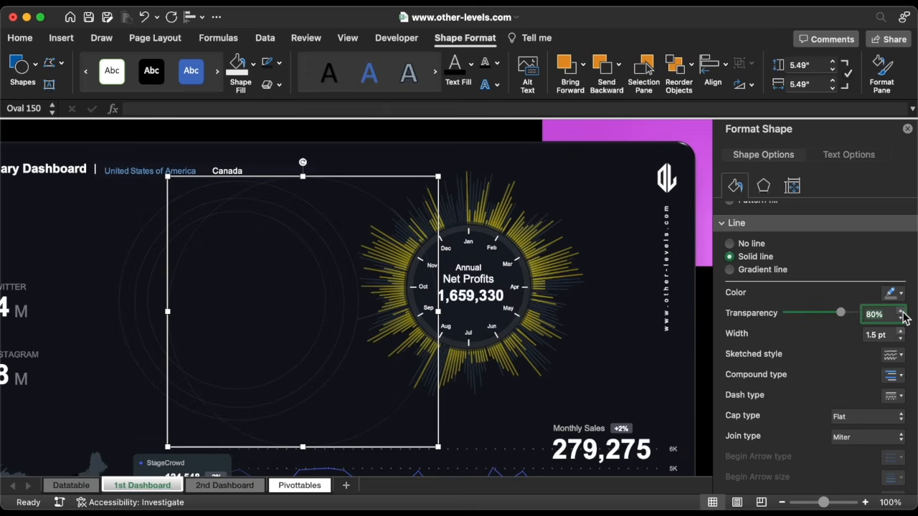
{"action": "key", "text": "super+a"}
{"action": "left_click", "coordinate": [195, 17]}
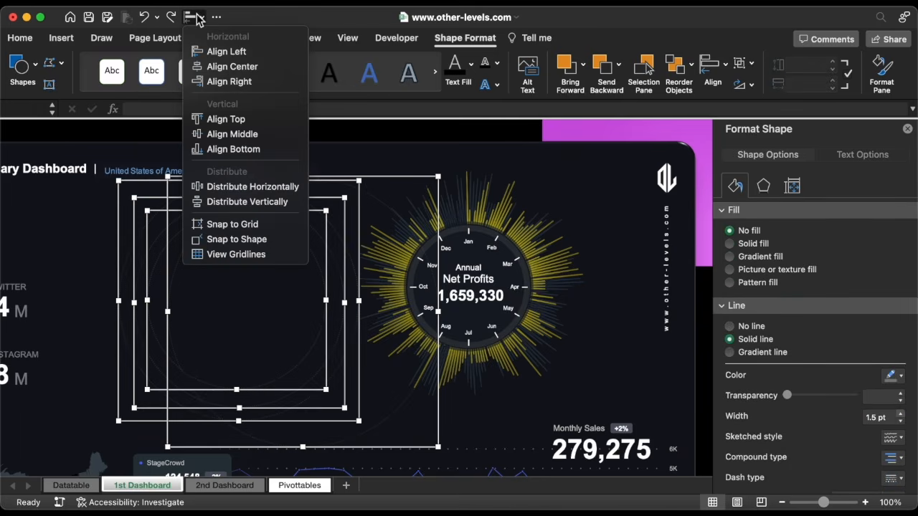
Centre the nested rings horizontally and vertically on one another and group them
{"action": "left_click", "coordinate": [237, 66]}
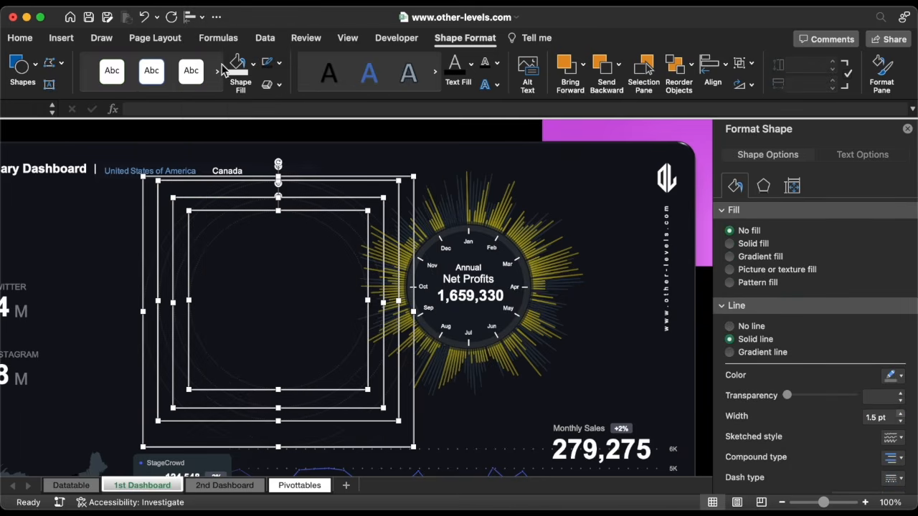
{"action": "left_click", "coordinate": [192, 17]}
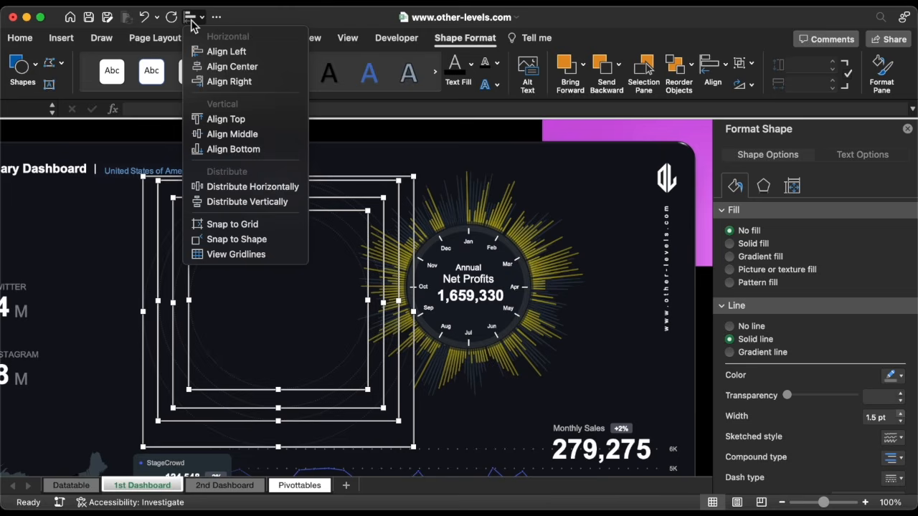
{"action": "left_click", "coordinate": [241, 135]}
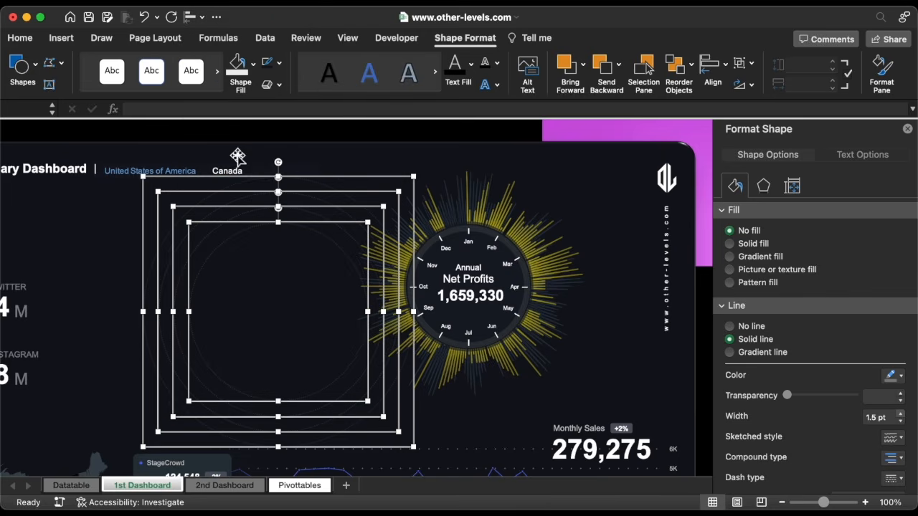
{"action": "right_click", "coordinate": [227, 225]}
{"action": "mouse_move", "coordinate": [362, 285]}
{"action": "left_click", "coordinate": [392, 287]}
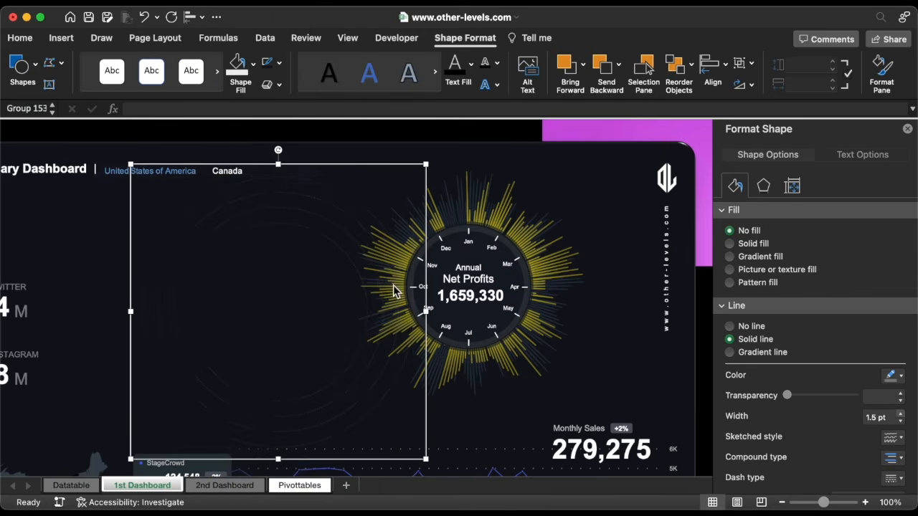
Nudge the ring group onto the Net Profits chart and send it to the back
{"action": "key", "text": "Up"}
{"action": "key", "text": "Up"}
{"action": "key", "text": "Up"}
{"action": "key", "text": "Up"}
{"action": "key", "text": "Right"}
{"action": "key", "text": "Right"}
{"action": "key", "text": "Right"}
{"action": "key", "text": "Right"}
{"action": "key", "text": "Right"}
{"action": "key", "text": "Right"}
{"action": "key", "text": "Right"}
{"action": "key", "text": "Right"}
{"action": "key", "text": "Right"}
{"action": "key", "text": "Right"}
{"action": "key", "text": "Right"}
{"action": "key", "text": "Right"}
{"action": "key", "text": "Right"}
{"action": "key", "text": "Right"}
{"action": "key", "text": "Right"}
{"action": "key", "text": "Right"}
{"action": "key", "text": "Right"}
{"action": "key", "text": "Right"}
{"action": "key", "text": "Right"}
{"action": "key", "text": "Right"}
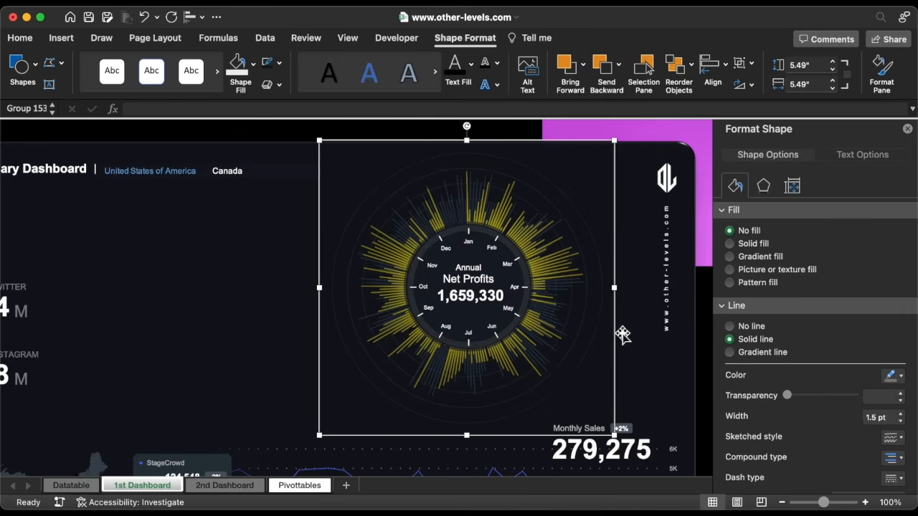
{"action": "right_click", "coordinate": [617, 326]}
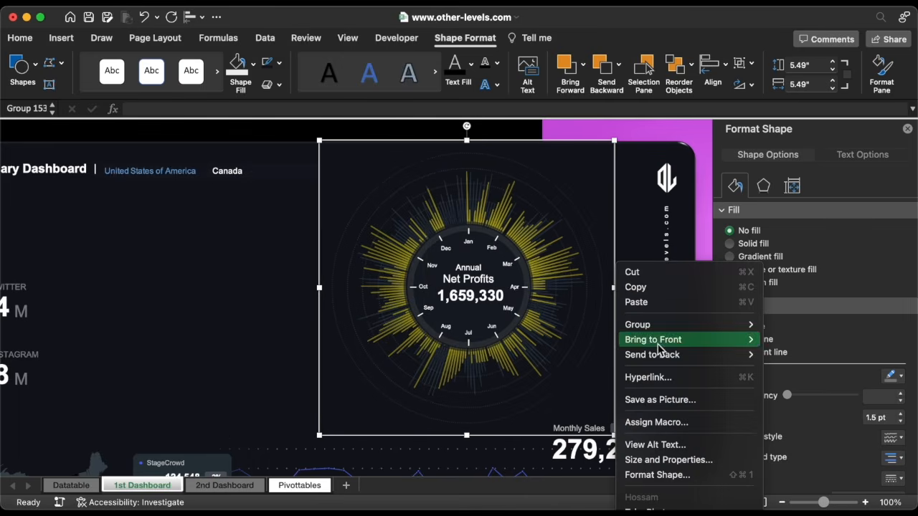
{"action": "mouse_move", "coordinate": [739, 354]}
{"action": "left_click", "coordinate": [795, 355]}
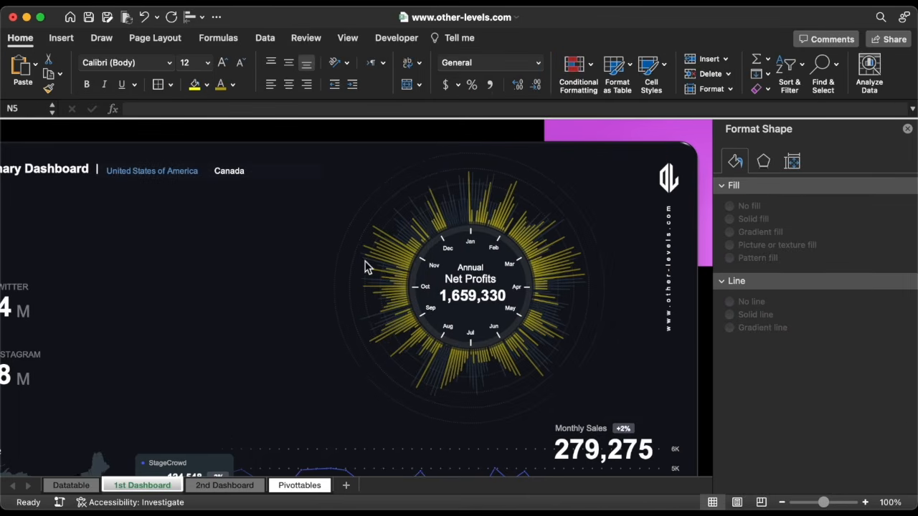
Raise the 10K scale label well above the radial chart, then select the 9K, 8K and 7K labels
{"action": "left_click", "coordinate": [473, 242]}
{"action": "left_click", "coordinate": [475, 241]}
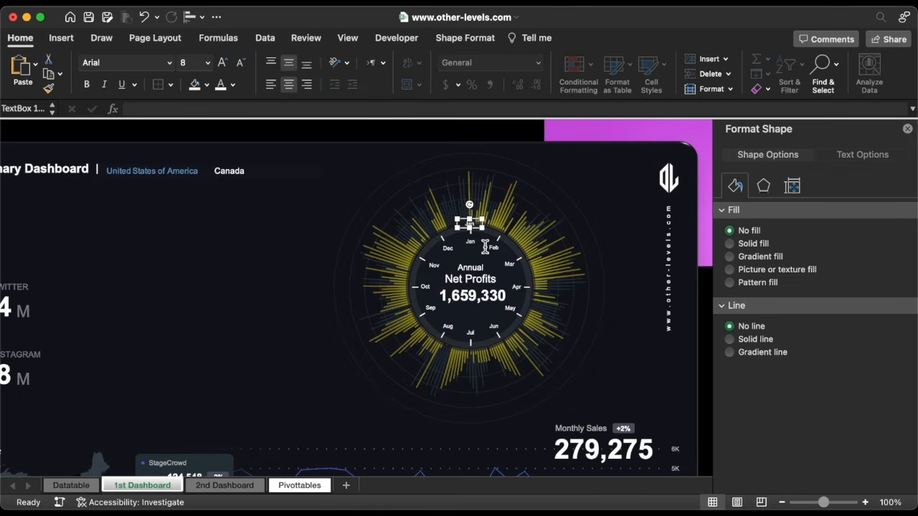
{"action": "key", "text": "Up"}
{"action": "key", "text": "Up"}
{"action": "key", "text": "Up"}
{"action": "key", "text": "Up"}
{"action": "key", "text": "Up"}
{"action": "key", "text": "Up"}
{"action": "key", "text": "Up"}
{"action": "key", "text": "Up"}
{"action": "key", "text": "Up"}
{"action": "key", "text": "Up"}
{"action": "left_click_drag", "start_coordinate": [477, 202], "coordinate": [478, 190]}
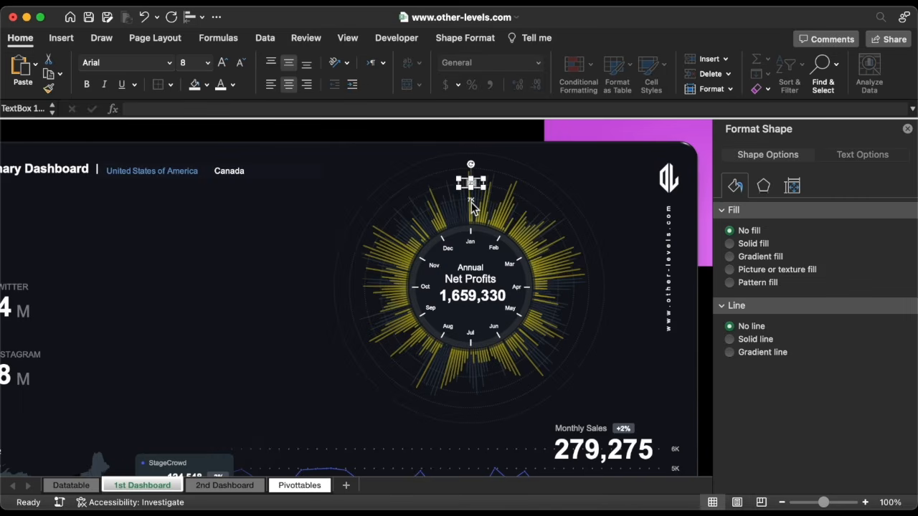
{"action": "left_click_drag", "start_coordinate": [479, 190], "coordinate": [483, 178]}
{"action": "left_click_drag", "start_coordinate": [482, 172], "coordinate": [479, 156]}
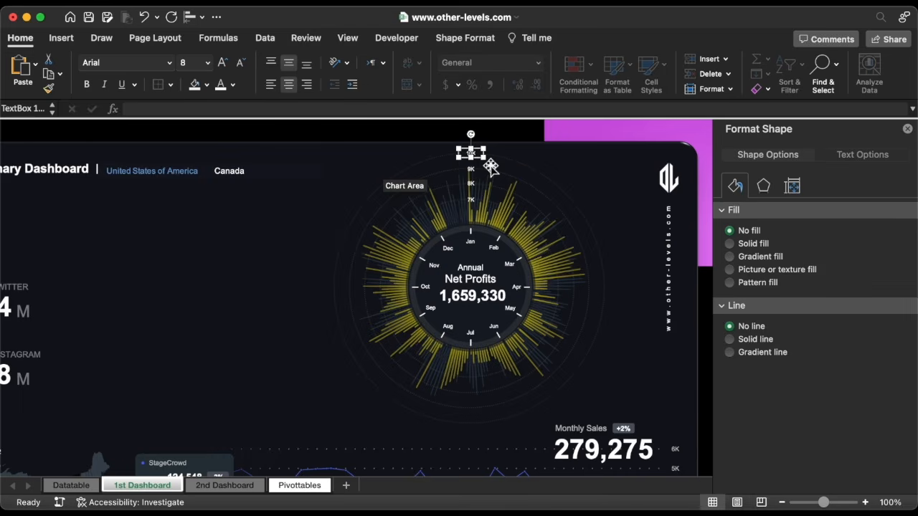
{"action": "left_click", "coordinate": [471, 169], "text": "shift"}
{"action": "left_click", "coordinate": [471, 185], "text": "shift"}
{"action": "left_click", "coordinate": [473, 199], "text": "shift"}
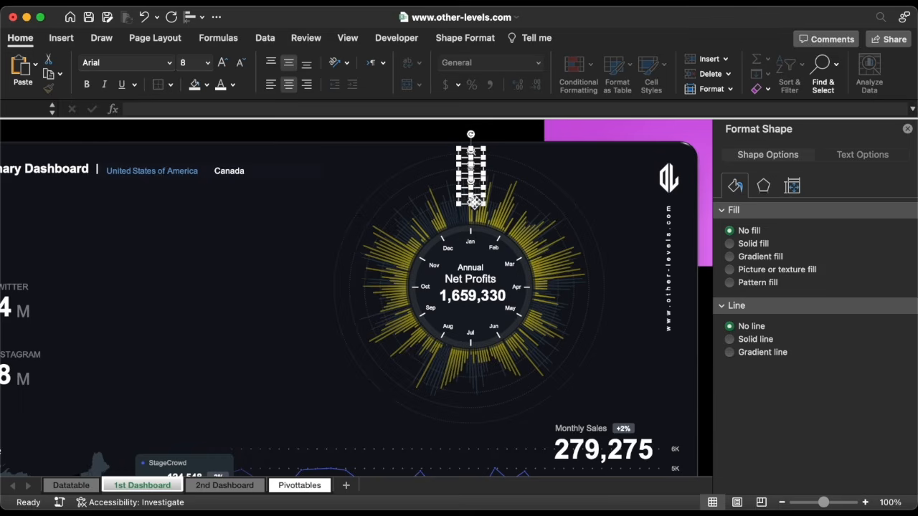
Group the chart frames and text boxes, then switch the dashboard filter from Canada to United States of America
{"action": "left_click", "coordinate": [537, 174], "text": "shift"}
{"action": "left_click", "coordinate": [475, 231], "text": "shift"}
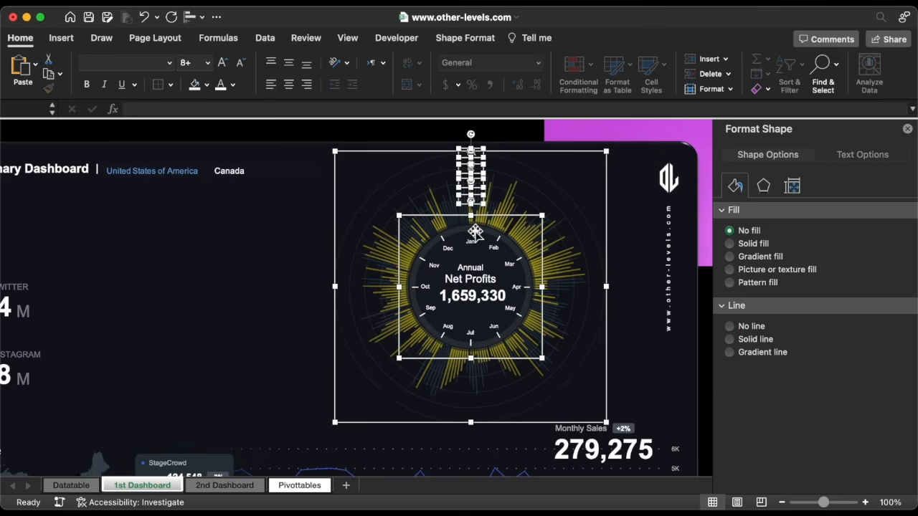
{"action": "left_click", "coordinate": [474, 243], "text": "shift"}
{"action": "left_click", "coordinate": [470, 266], "text": "shift"}
{"action": "left_click", "coordinate": [473, 298], "text": "shift"}
{"action": "right_click", "coordinate": [476, 175]}
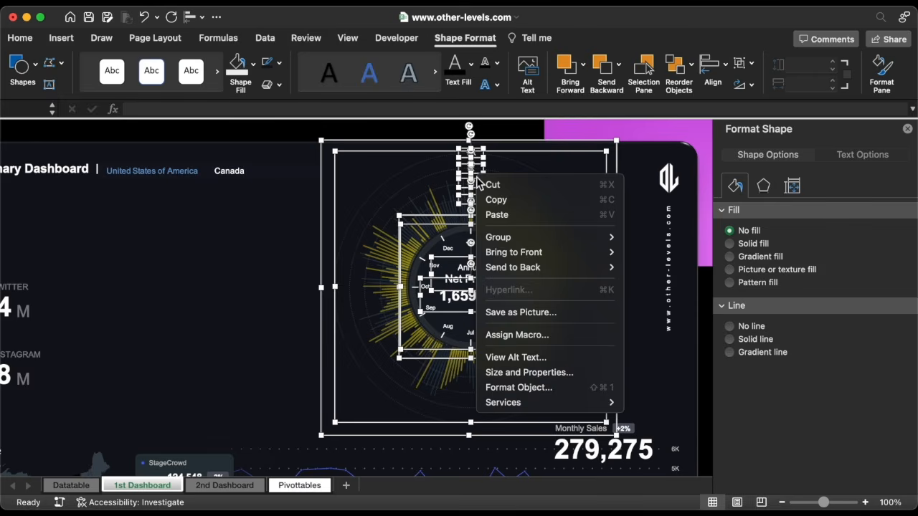
{"action": "left_click", "coordinate": [642, 236]}
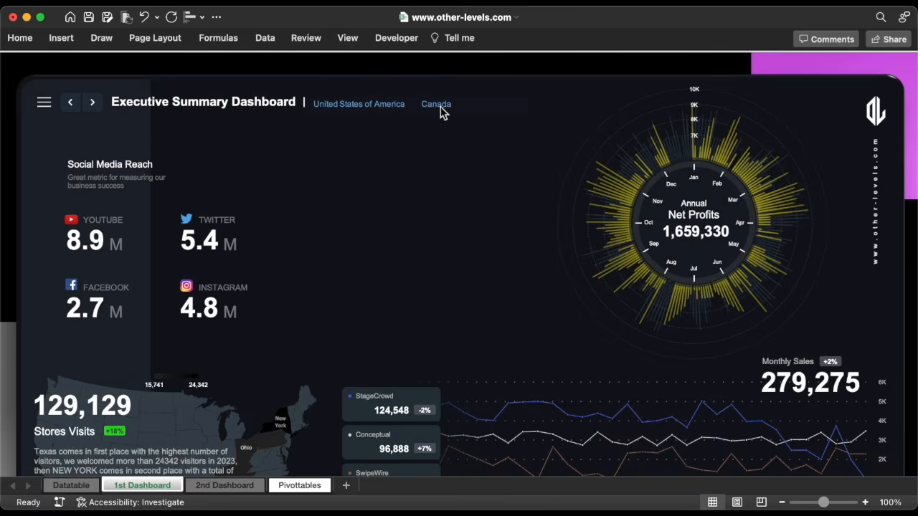
{"action": "left_click", "coordinate": [425, 106]}
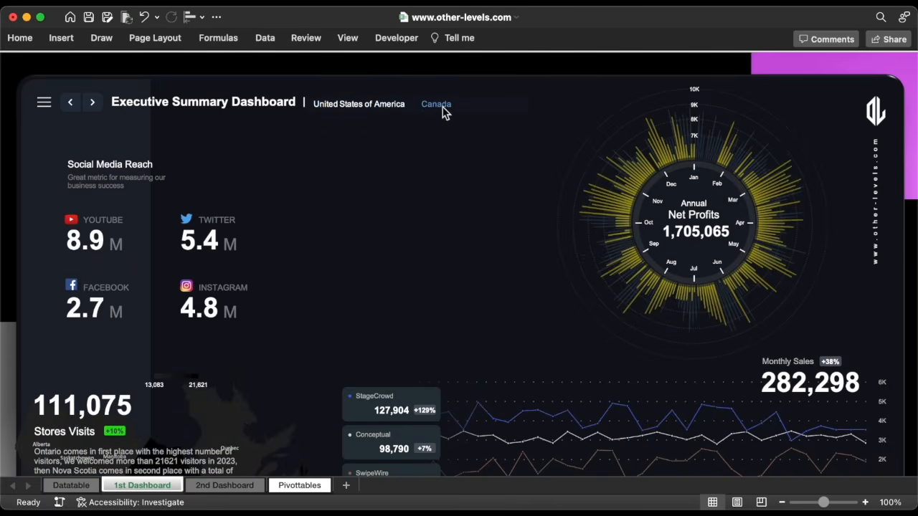
{"action": "left_click", "coordinate": [373, 104]}
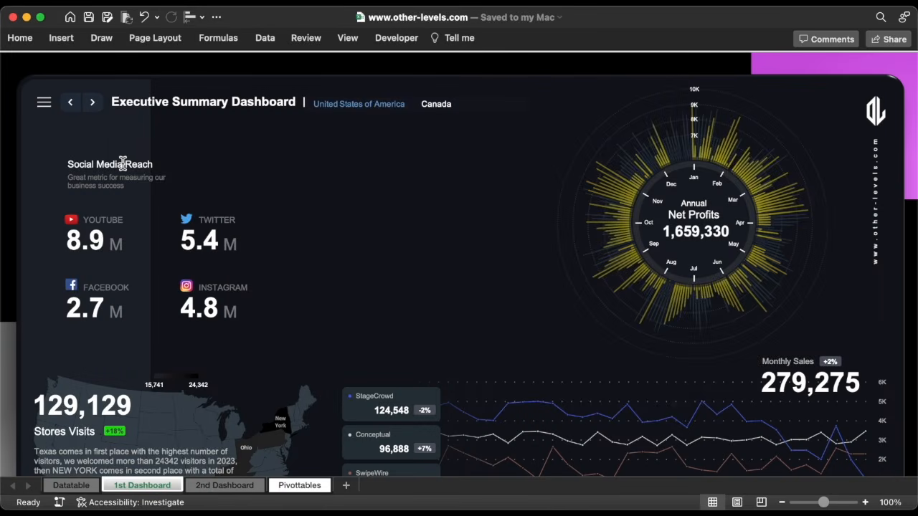
Copy the Social Media Reach heading and subtitle to the middle area and retitle it 'Retained Earnings'
{"action": "left_click", "coordinate": [124, 164]}
{"action": "left_click", "coordinate": [97, 192], "text": "shift"}
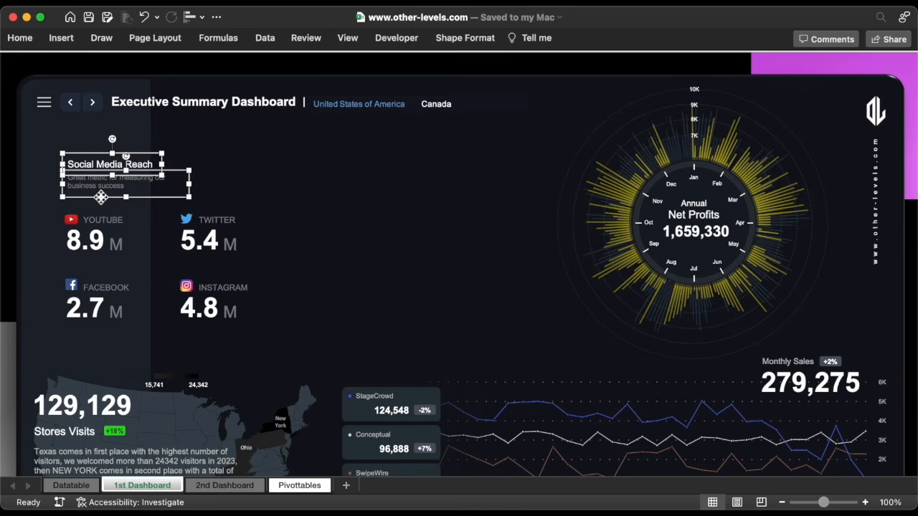
{"action": "left_click_drag", "start_coordinate": [101, 198], "coordinate": [379, 190]}
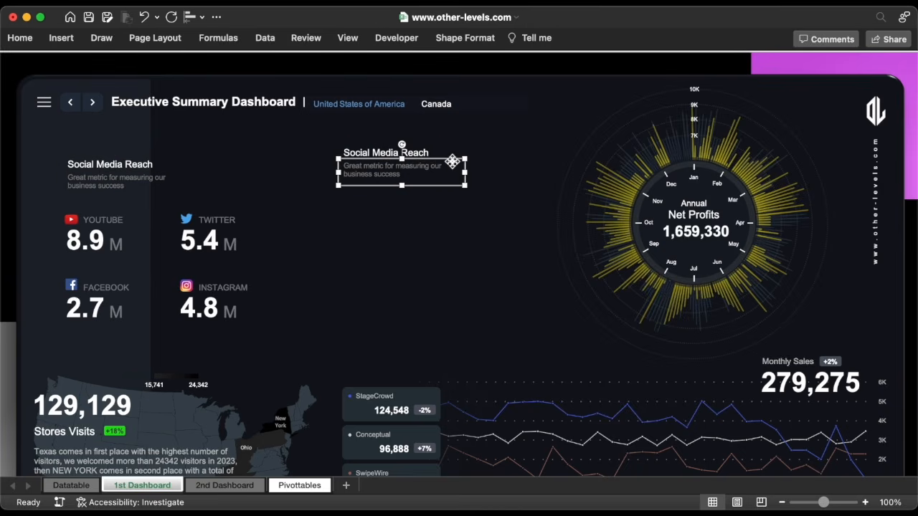
{"action": "left_click_drag", "start_coordinate": [453, 161], "coordinate": [452, 173]}
{"action": "left_click", "coordinate": [412, 153]}
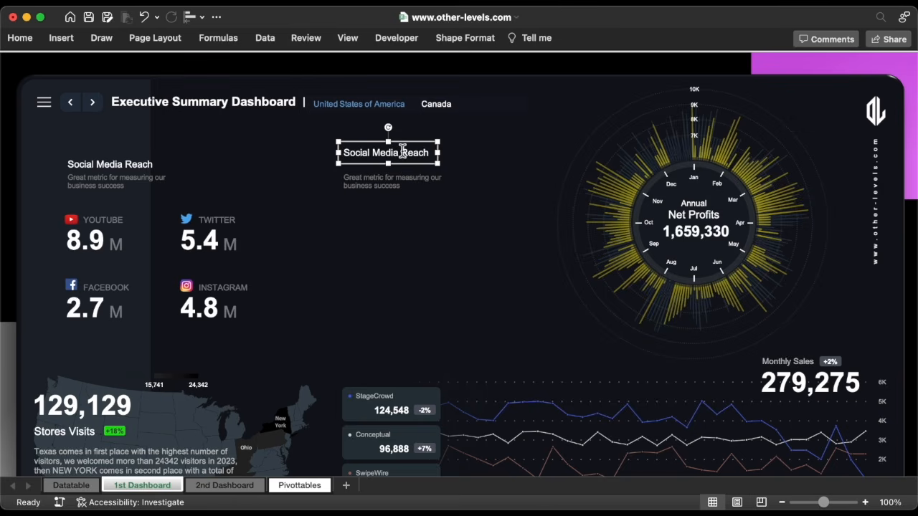
{"action": "left_click_drag", "start_coordinate": [435, 153], "coordinate": [475, 153]}
{"action": "triple_click", "coordinate": [425, 155]}
{"action": "type", "text": "Retained Earnnges"}
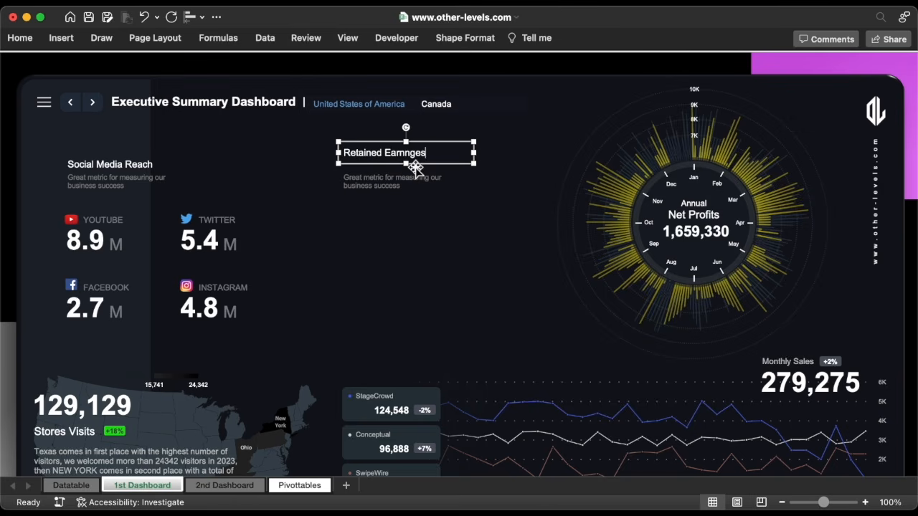
Nudge the Retained Earnings heading and description boxes into position
{"action": "left_click", "coordinate": [420, 177]}
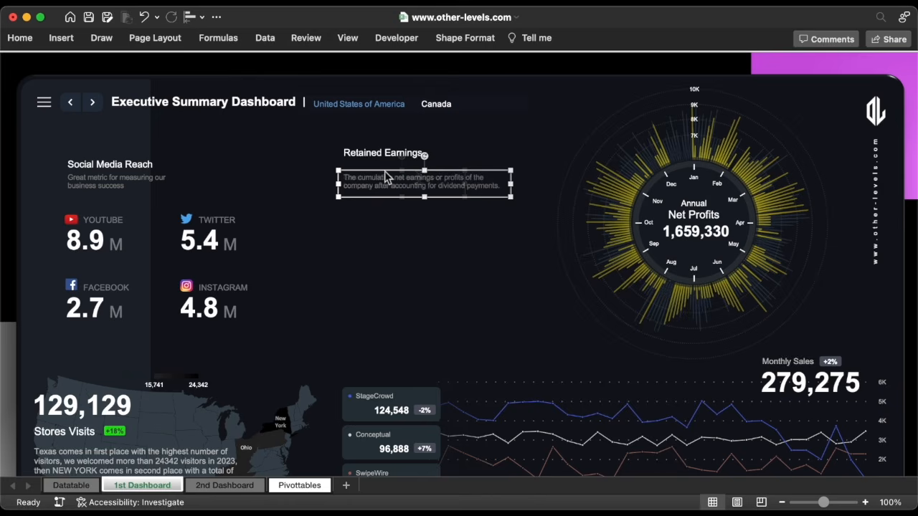
{"action": "key", "text": "Up"}
{"action": "key", "text": "Up"}
{"action": "key", "text": "Up"}
{"action": "key", "text": "Up"}
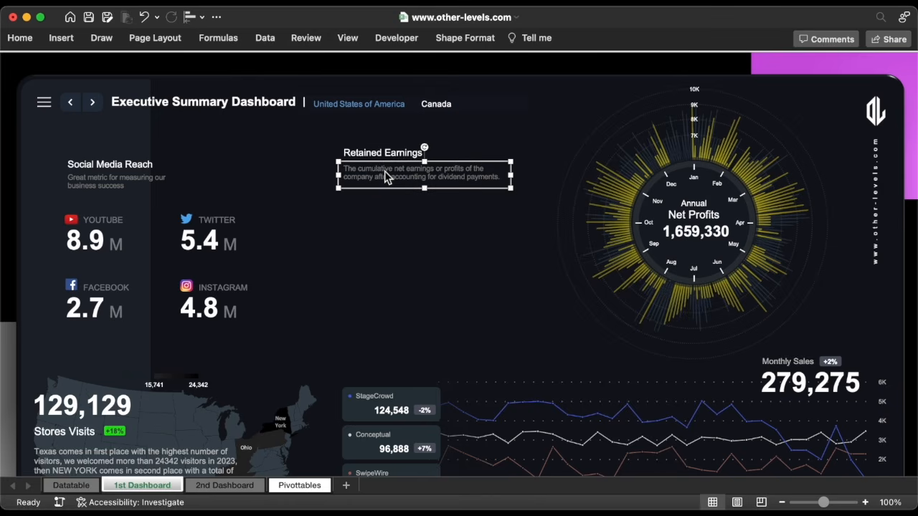
{"action": "left_click", "coordinate": [375, 154], "text": "shift"}
{"action": "key", "text": "Up"}
{"action": "key", "text": "Up"}
{"action": "key", "text": "Up"}
{"action": "key", "text": "Up"}
{"action": "key", "text": "Up"}
{"action": "key", "text": "Up"}
{"action": "key", "text": "Up"}
{"action": "key", "text": "Up"}
{"action": "key", "text": "Right"}
{"action": "key", "text": "Right"}
{"action": "key", "text": "Right"}
{"action": "key", "text": "Escape"}
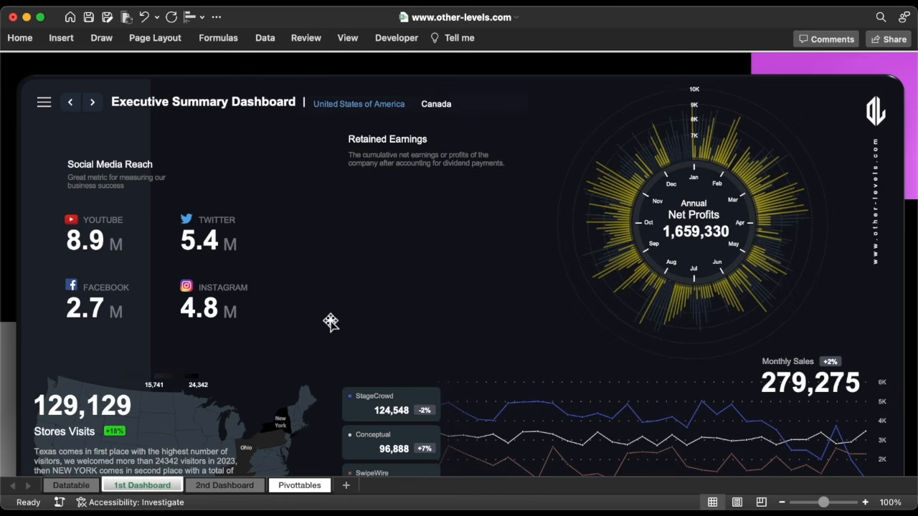
On Pivottables, enter =CZ7*DA9 in CZ9 and fill it down to CZ11
{"action": "left_click", "coordinate": [299, 484]}
{"action": "scroll", "coordinate": [457, 287], "scroll_direction": "right", "scroll_amount": 4}
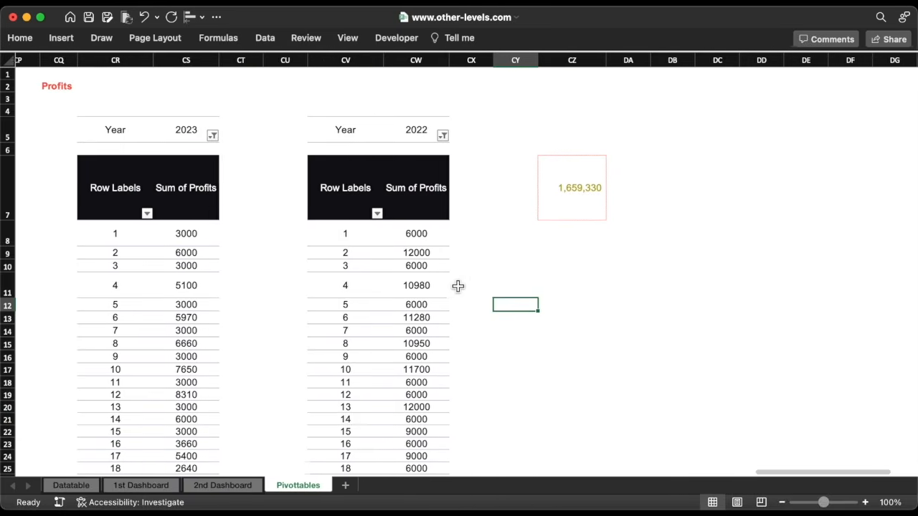
{"action": "left_click", "coordinate": [466, 257]}
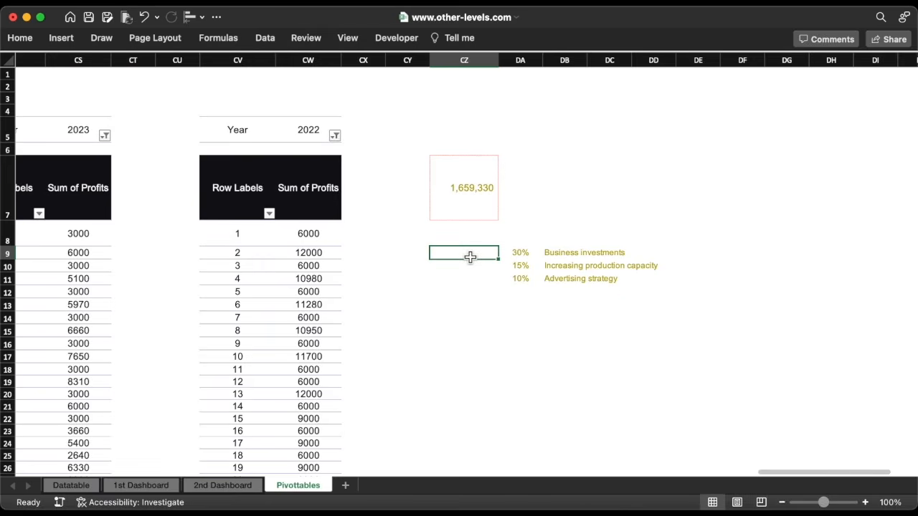
{"action": "type", "text": "="}
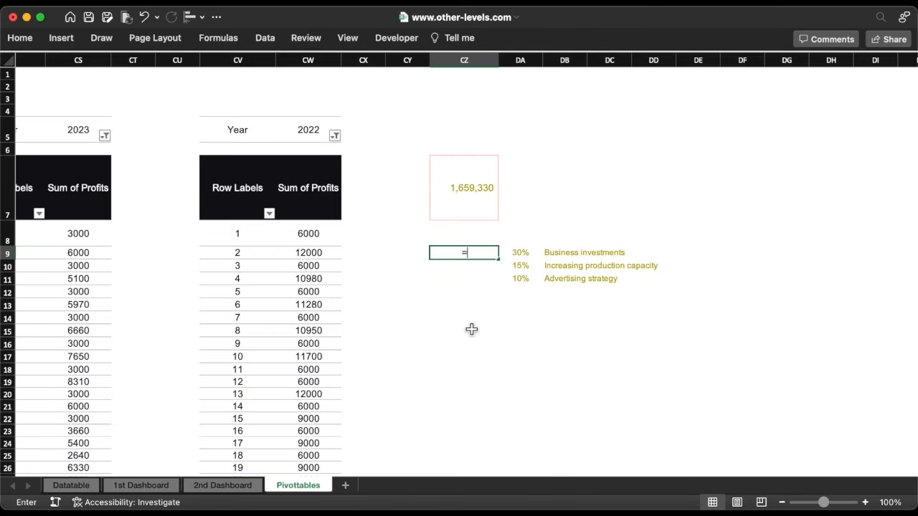
{"action": "left_click", "coordinate": [460, 205]}
{"action": "type", "text": "*"}
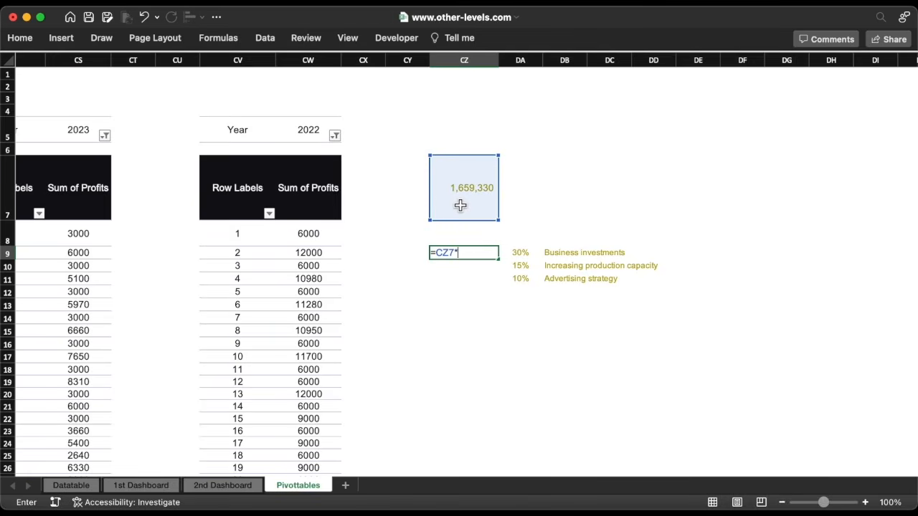
{"action": "left_click", "coordinate": [524, 252]}
{"action": "left_click", "coordinate": [477, 254]}
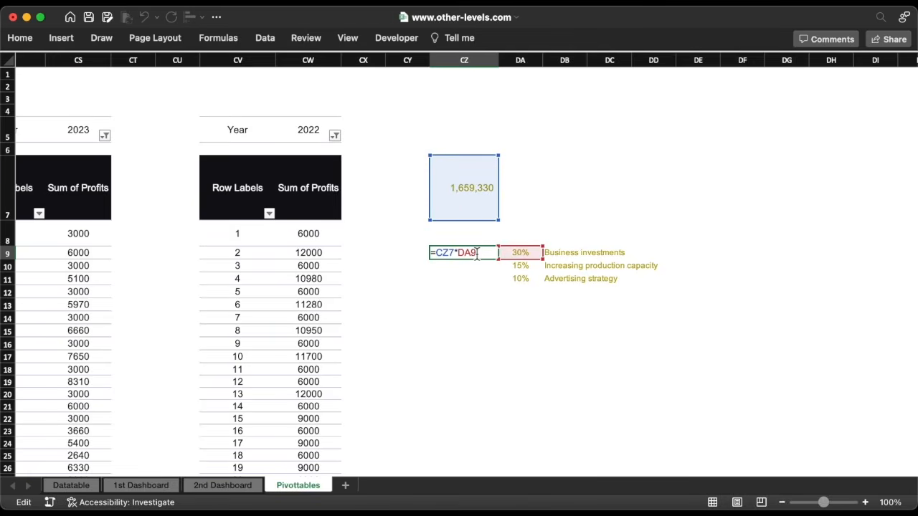
{"action": "key", "text": "Return"}
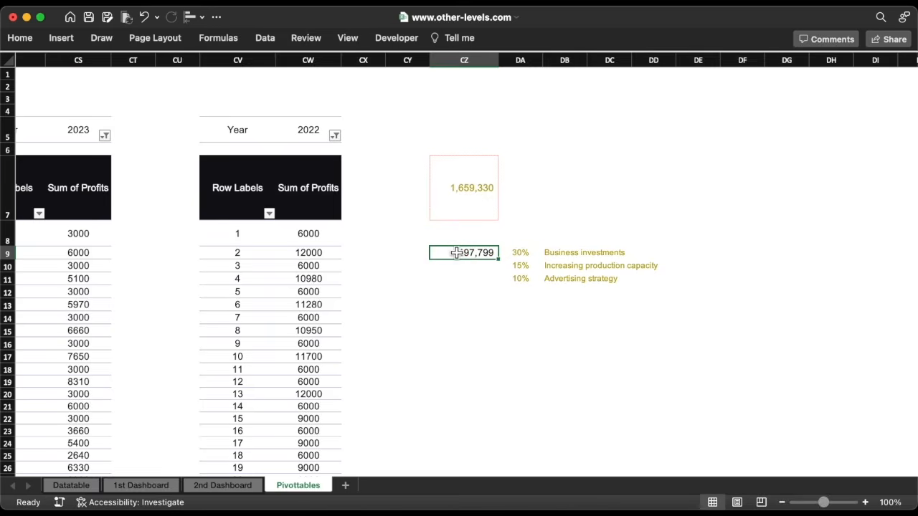
{"action": "double_click", "coordinate": [500, 262]}
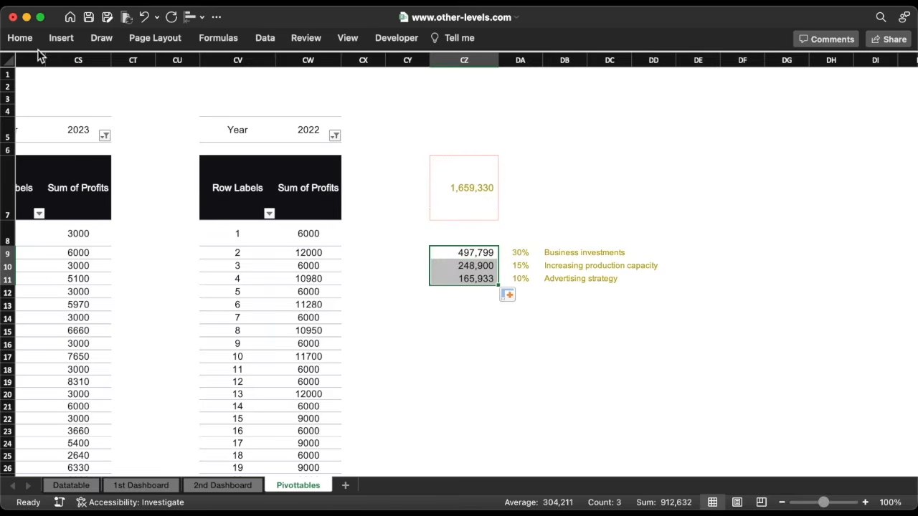
Format CZ9:CZ11 with the custom thousands format #,##0,"K" to show 498K, 249K and 166K
{"action": "left_click", "coordinate": [21, 38]}
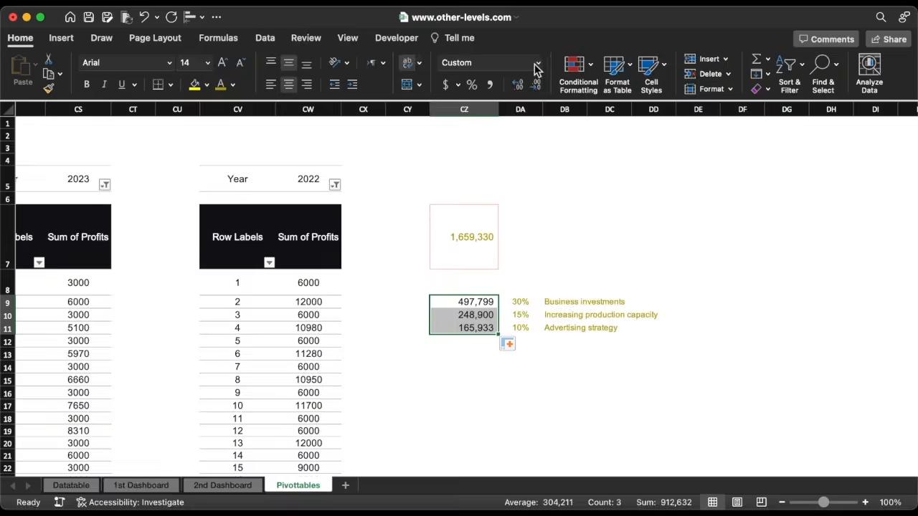
{"action": "left_click", "coordinate": [539, 63]}
{"action": "left_click", "coordinate": [522, 368]}
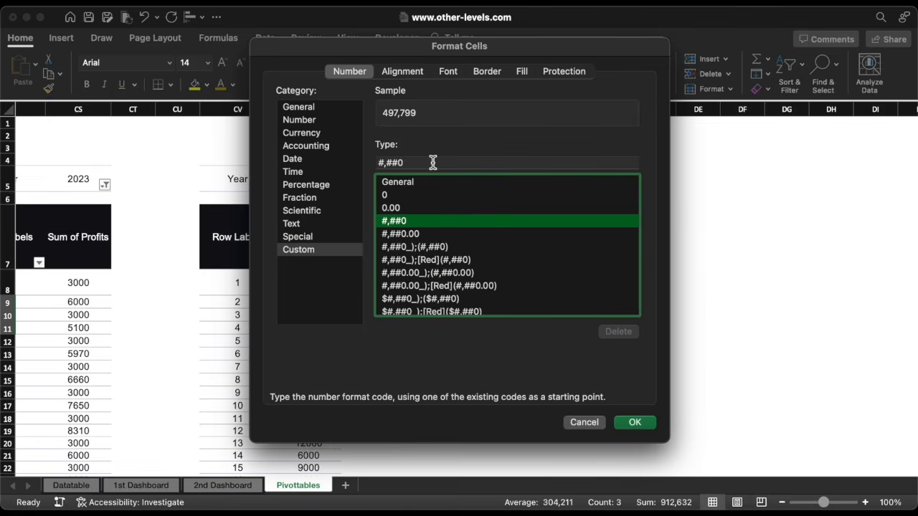
{"action": "left_click", "coordinate": [433, 162]}
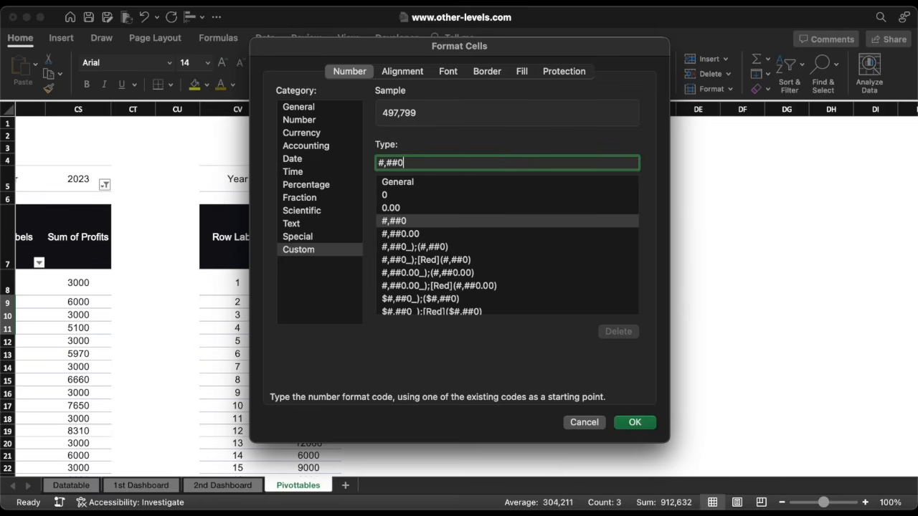
{"action": "type", "text": ",\"K"}
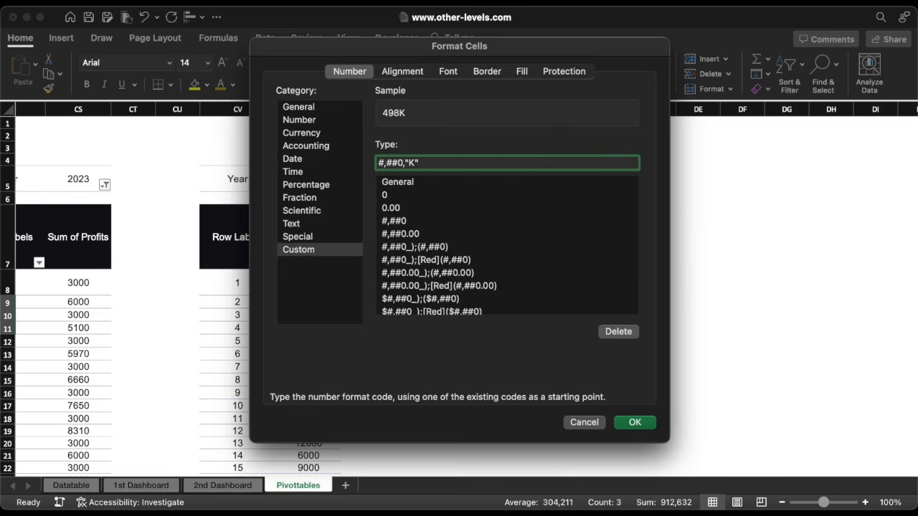
{"action": "key", "text": "Return"}
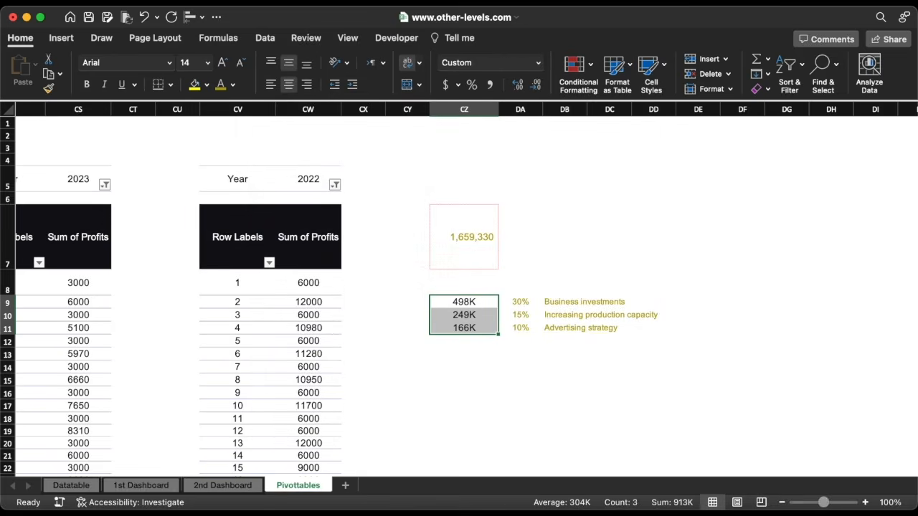
{"action": "left_click", "coordinate": [150, 487]}
Place copies of the +2% badges and heading box below Retained Earnings, spacing out the three badges
{"action": "left_click_drag", "start_coordinate": [835, 407], "coordinate": [380, 341]}
{"action": "left_click", "coordinate": [363, 191]}
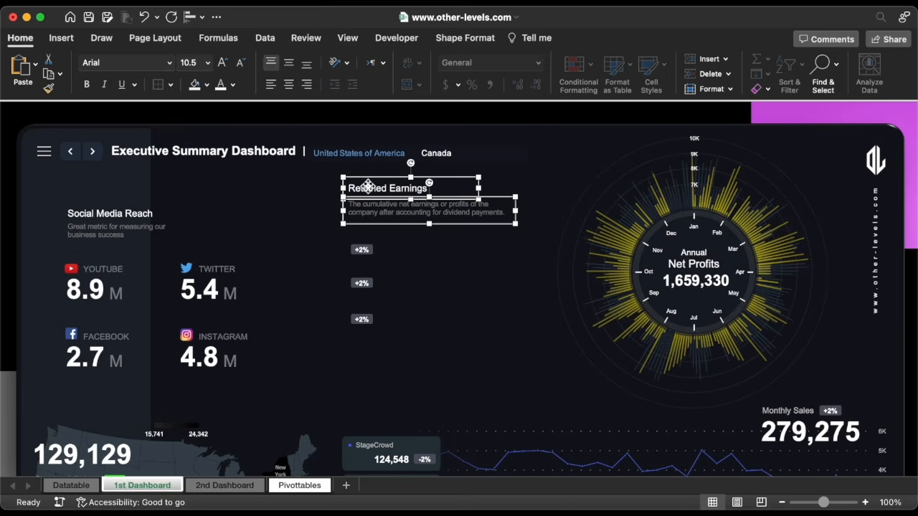
{"action": "left_click_drag", "start_coordinate": [363, 190], "coordinate": [408, 348]}
{"action": "left_click", "coordinate": [364, 322]}
{"action": "left_click_drag", "start_coordinate": [365, 323], "coordinate": [365, 362]}
{"action": "left_click_drag", "start_coordinate": [363, 283], "coordinate": [361, 301]}
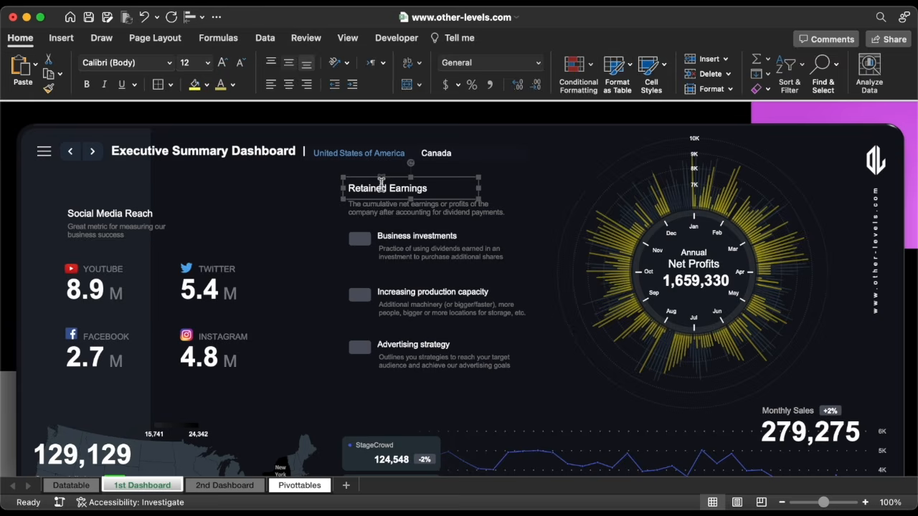
Duplicate the Retained Earnings heading box onto the Business investments row
{"action": "left_click", "coordinate": [381, 179]}
{"action": "key", "text": "super+d"}
{"action": "left_click_drag", "start_coordinate": [403, 188], "coordinate": [366, 230]}
{"action": "left_click", "coordinate": [349, 40]}
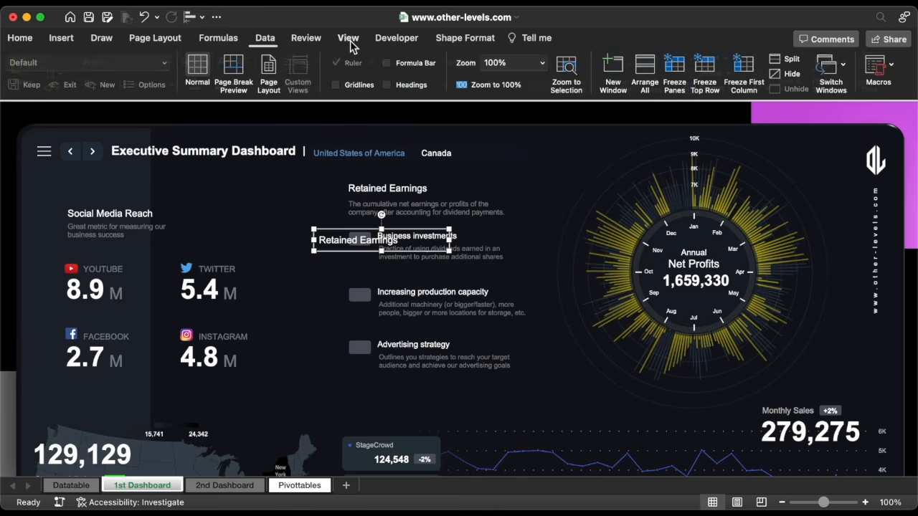
Link the duplicate box to Pivottables!DA9 so it shows 30%, narrowed to badge size and centred
{"action": "left_click", "coordinate": [389, 64]}
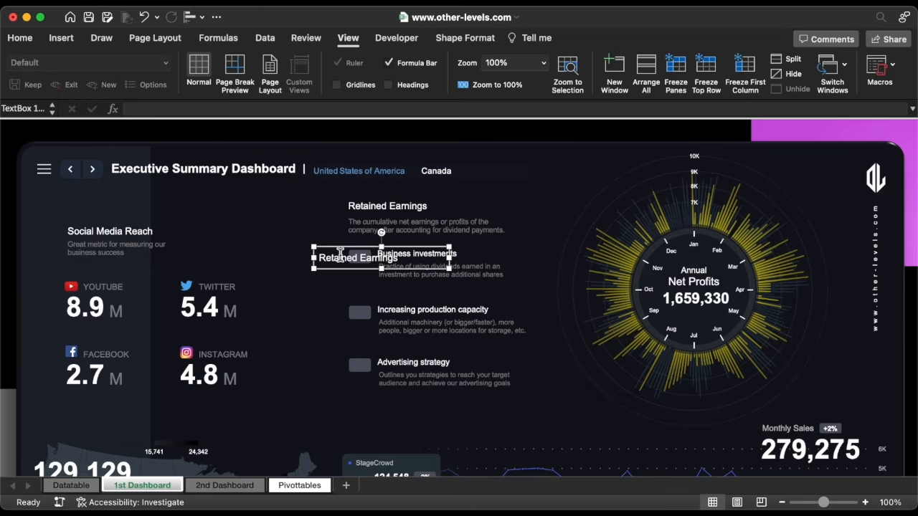
{"action": "triple_click", "coordinate": [340, 259]}
{"action": "key", "text": "BackSpace"}
{"action": "left_click", "coordinate": [272, 109]}
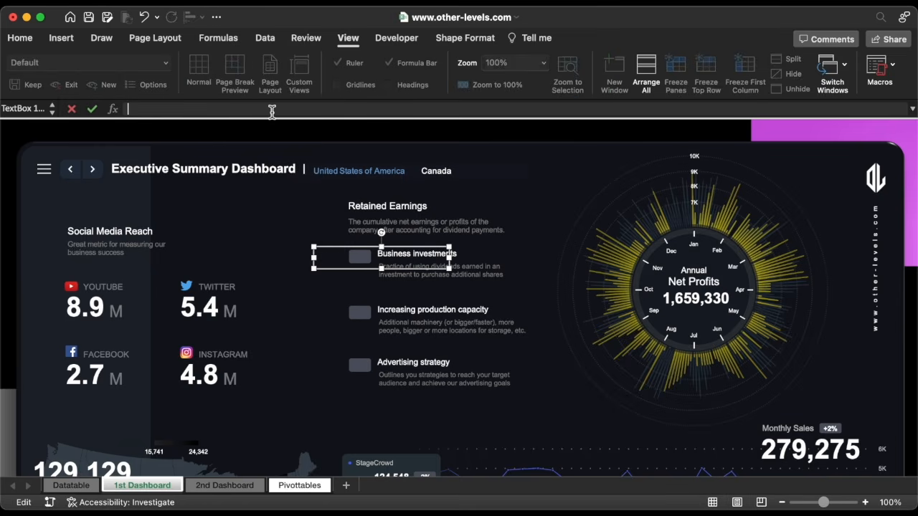
{"action": "left_click", "coordinate": [299, 486]}
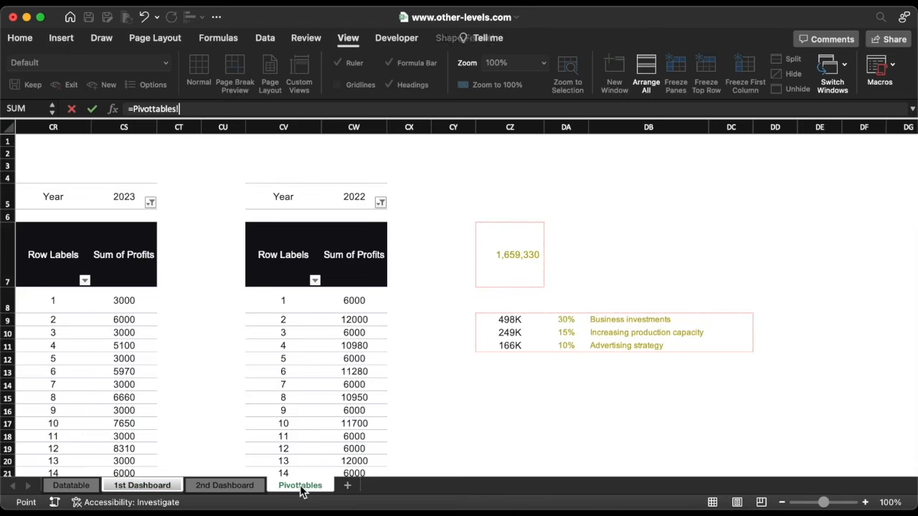
{"action": "left_click", "coordinate": [566, 322]}
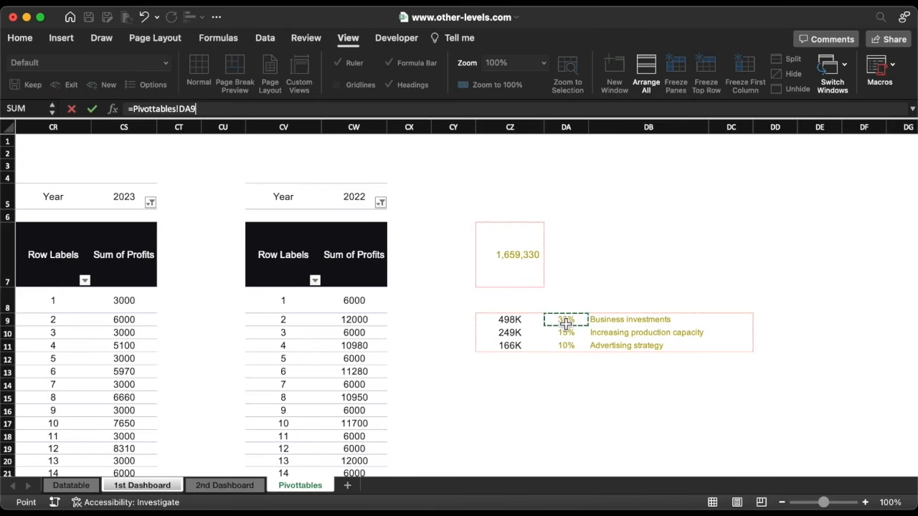
{"action": "key", "text": "Return"}
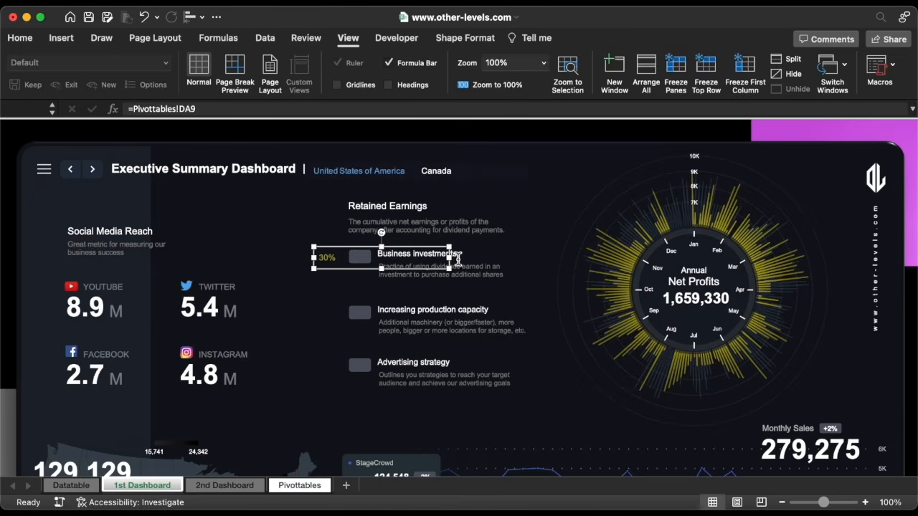
{"action": "left_click_drag", "start_coordinate": [451, 258], "coordinate": [351, 260]}
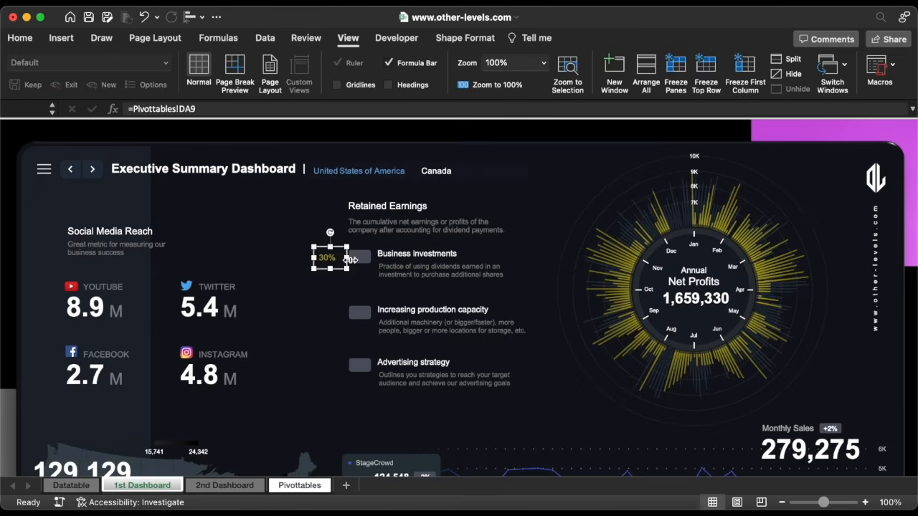
{"action": "left_click", "coordinate": [24, 38]}
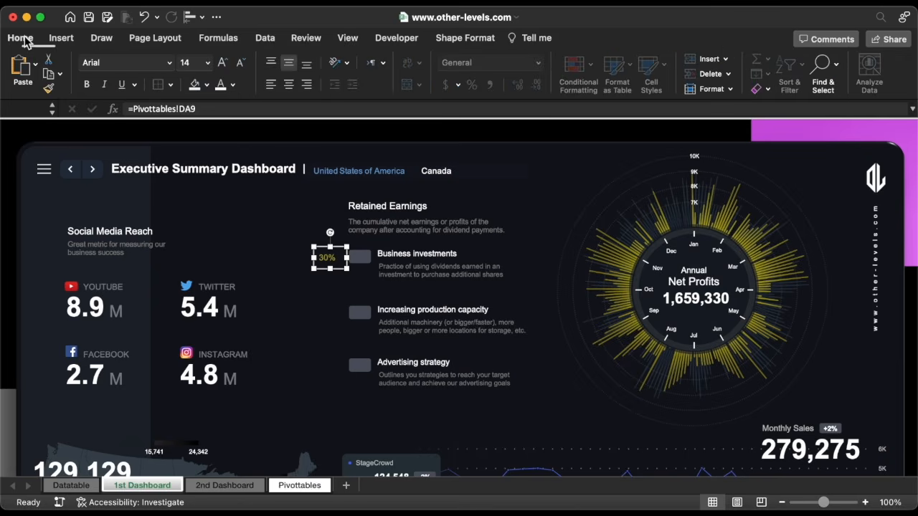
{"action": "left_click", "coordinate": [289, 85]}
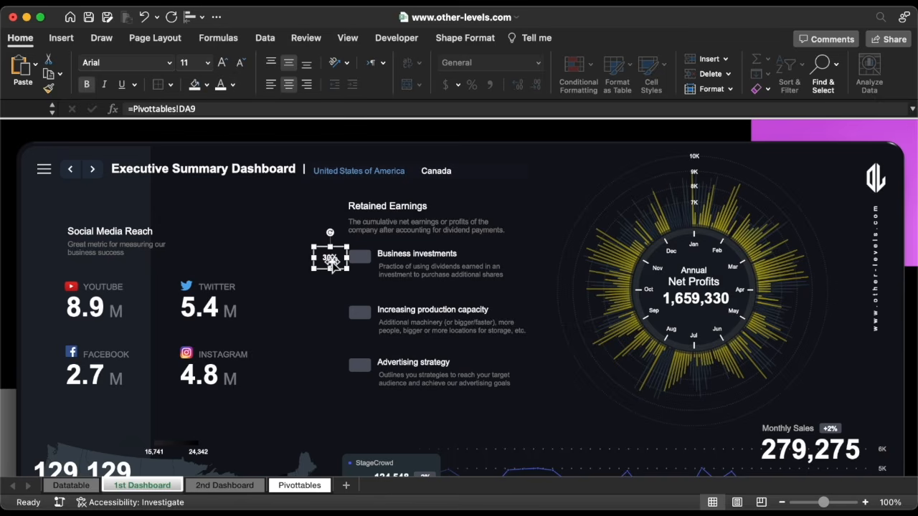
Copy the 30% badge beside each item and relink the copies to DA10 (15%) and DA11 (10%)
{"action": "left_click_drag", "start_coordinate": [331, 262], "coordinate": [371, 366]}
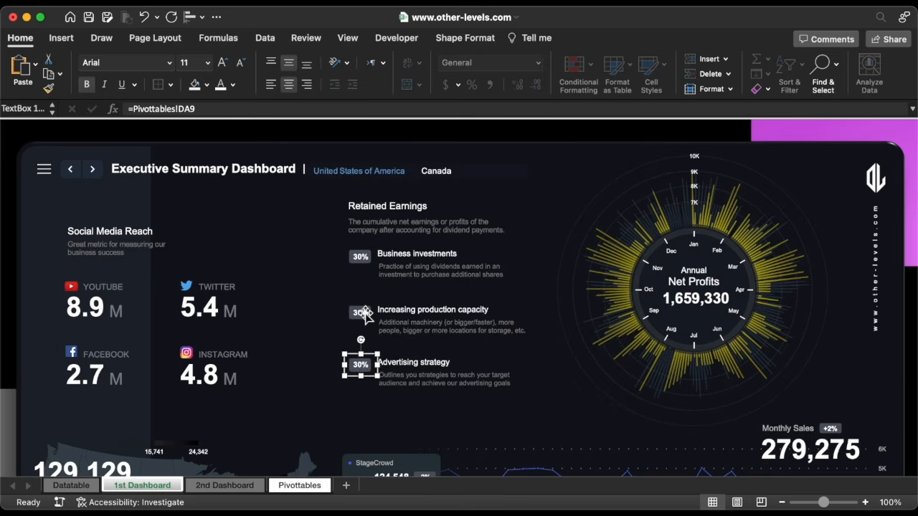
{"action": "left_click", "coordinate": [364, 313]}
{"action": "left_click", "coordinate": [208, 108]}
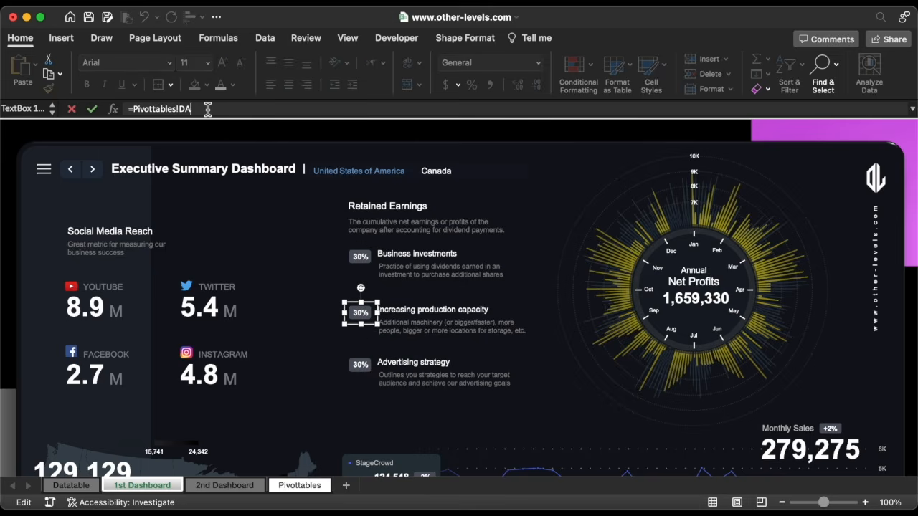
{"action": "type", "text": "10"}
{"action": "key", "text": "Return"}
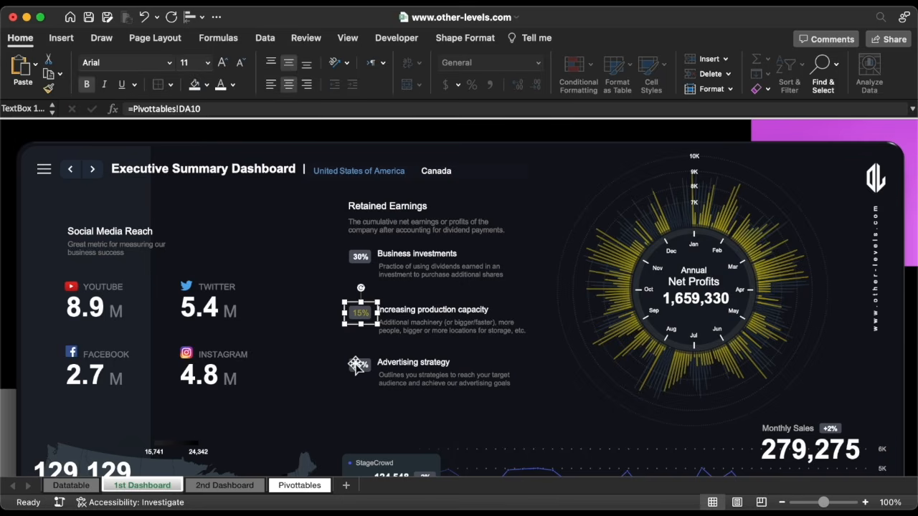
{"action": "left_click", "coordinate": [364, 367]}
{"action": "left_click", "coordinate": [221, 109]}
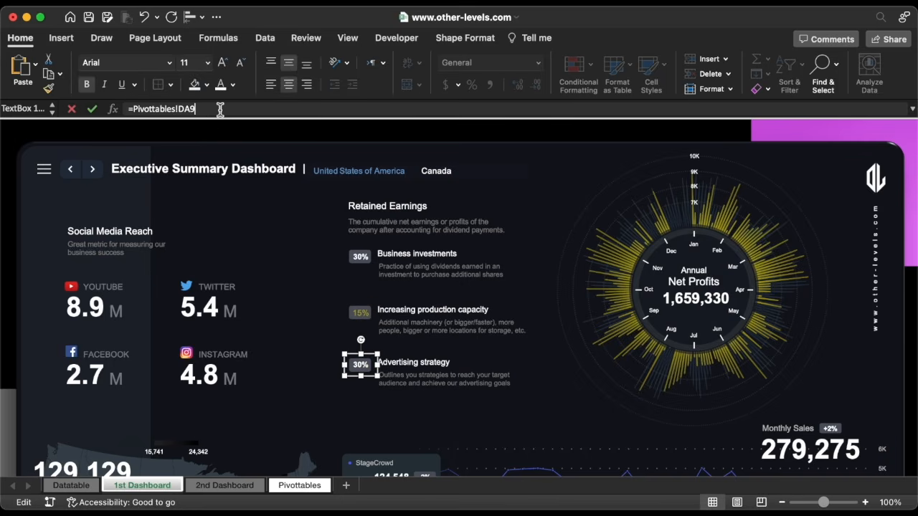
{"action": "type", "text": "11"}
{"action": "key", "text": "Return"}
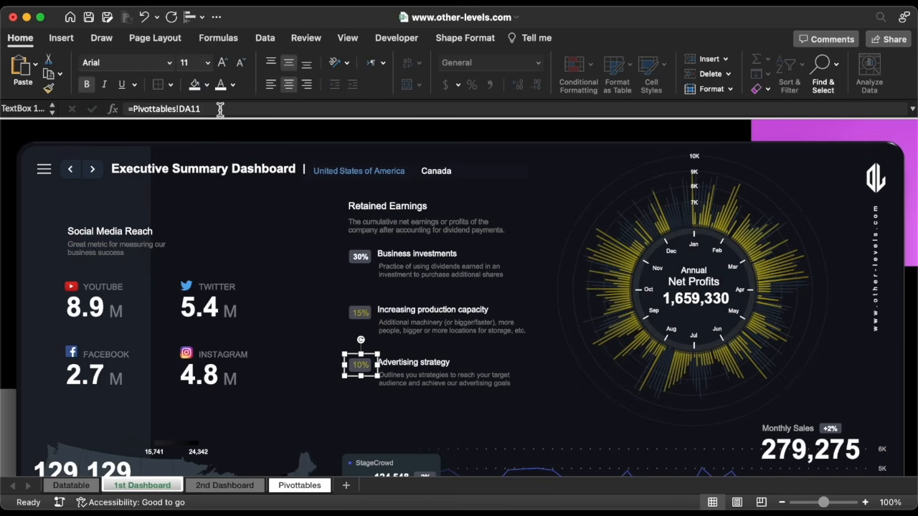
Apply the 30% badge's formatting to the 15% and 10% badges with Format Painter
{"action": "left_click", "coordinate": [362, 256]}
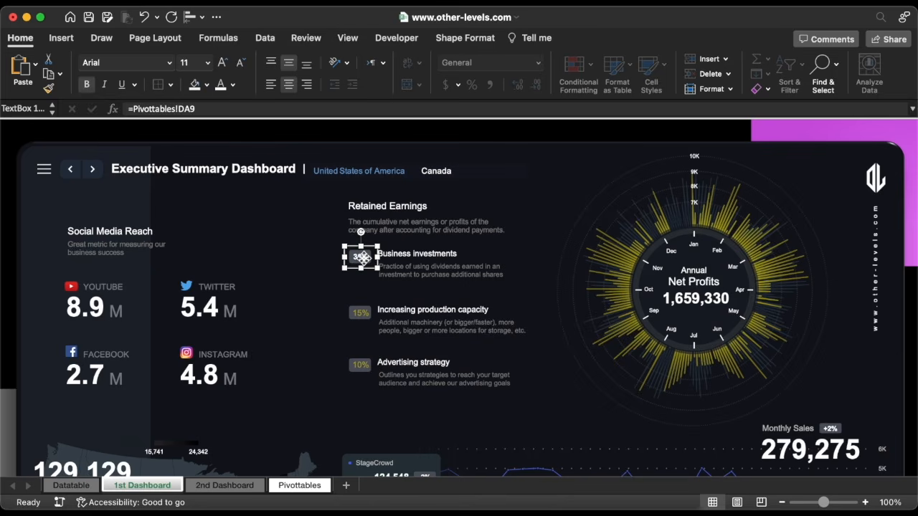
{"action": "double_click", "coordinate": [48, 89]}
{"action": "left_click", "coordinate": [372, 319]}
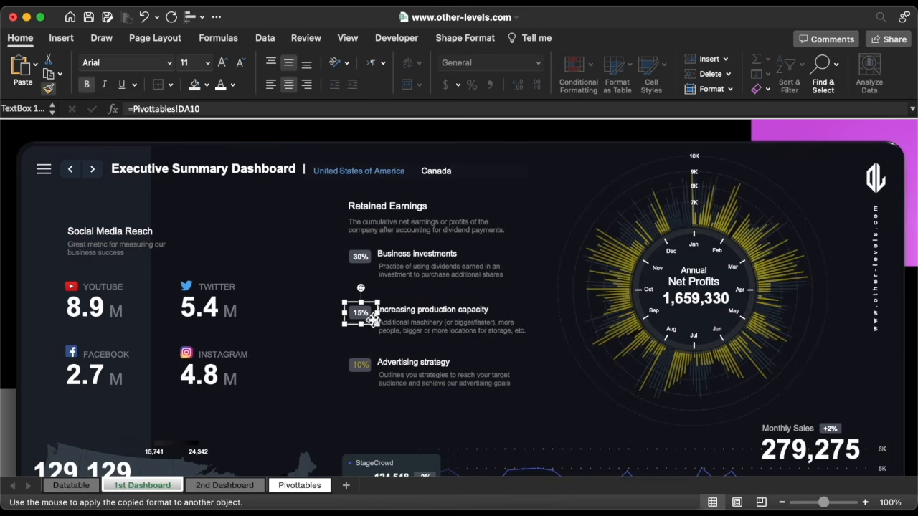
{"action": "left_click", "coordinate": [363, 368]}
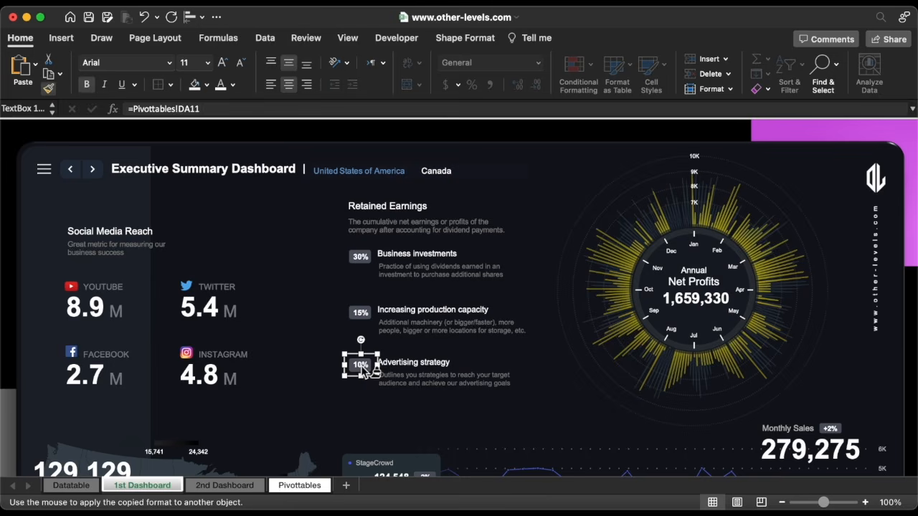
{"action": "left_click", "coordinate": [367, 320], "text": "shift"}
{"action": "left_click", "coordinate": [363, 257], "text": "shift"}
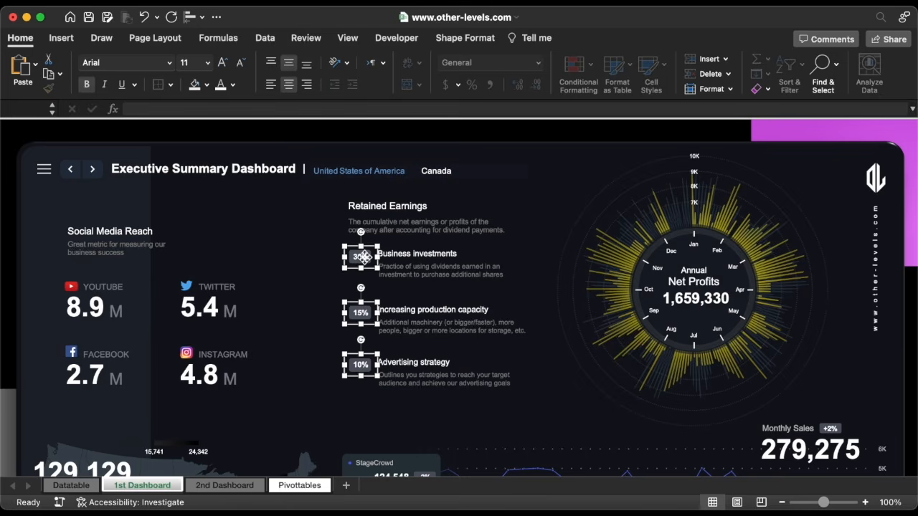
Duplicate the three badges lower and link the Business investments copy to =Pivottables!CZ9, showing 498K
{"action": "left_click_drag", "start_coordinate": [364, 258], "coordinate": [368, 275]}
{"action": "left_click", "coordinate": [368, 273]}
{"action": "left_click", "coordinate": [215, 109]}
{"action": "key", "text": "super+a"}
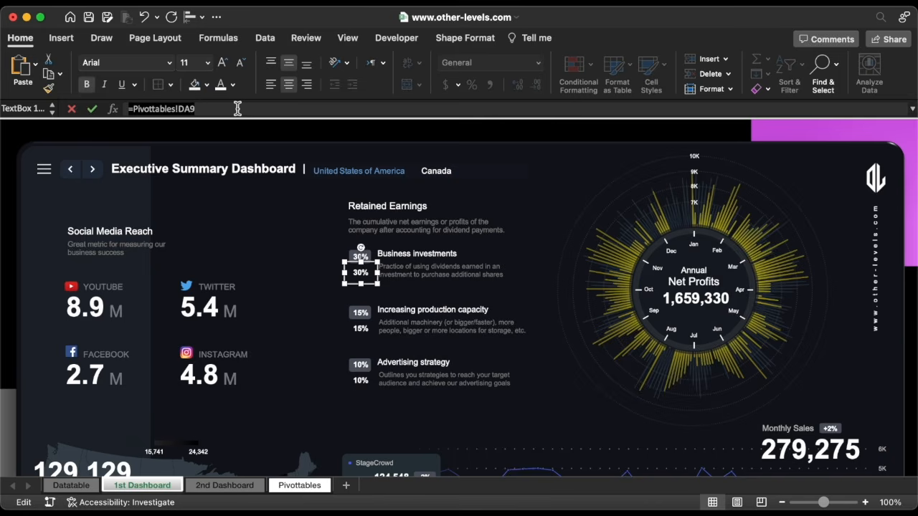
{"action": "key", "text": "BackSpace"}
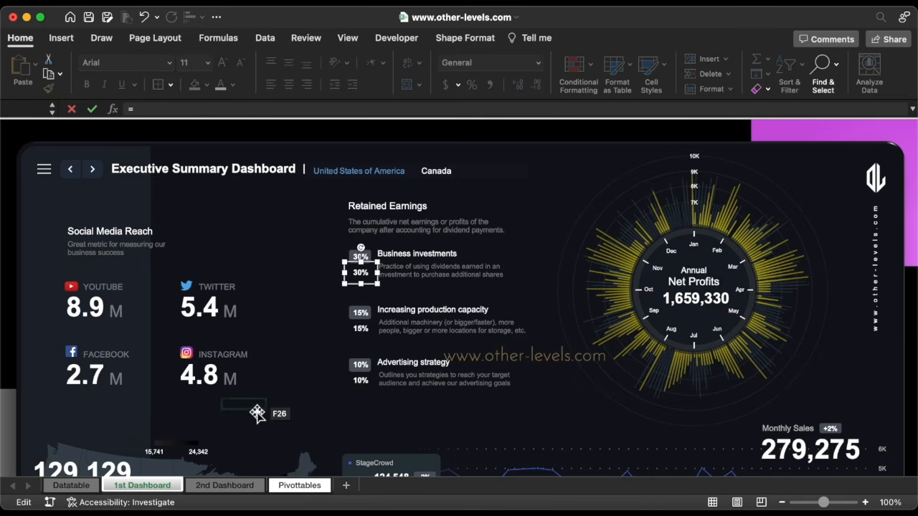
{"action": "type", "text": "="}
{"action": "left_click", "coordinate": [294, 487]}
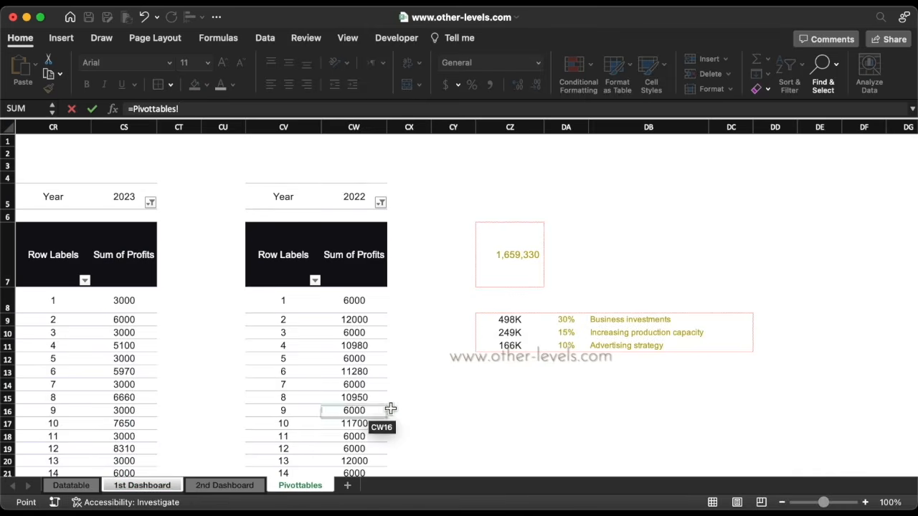
{"action": "left_click", "coordinate": [502, 322]}
{"action": "key", "text": "Return"}
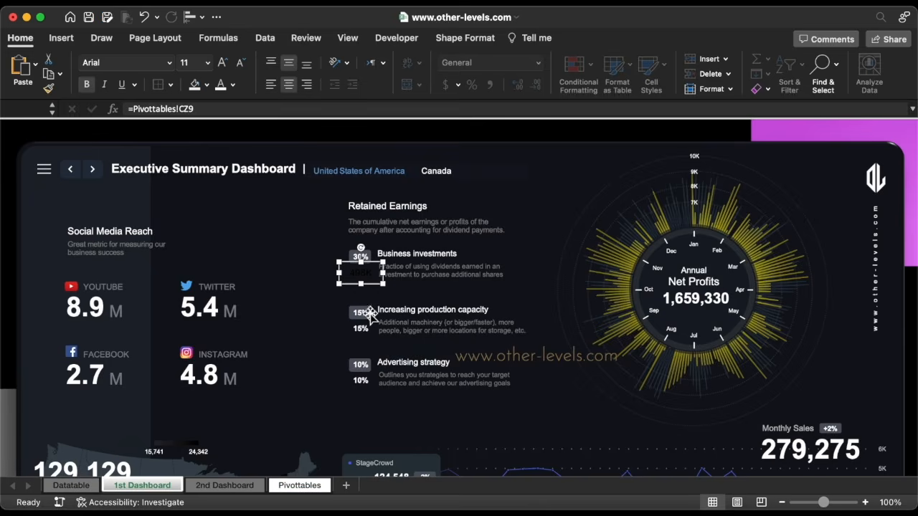
Relink the other two amount boxes to CZ10 and CZ11, showing 249K and 166K
{"action": "left_click", "coordinate": [365, 329]}
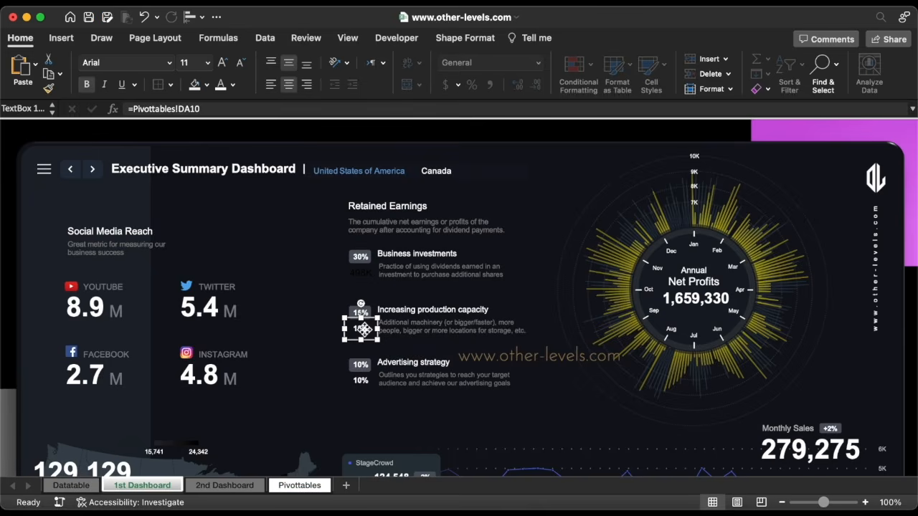
{"action": "left_click", "coordinate": [200, 109]}
{"action": "key", "text": "Left"}
{"action": "key", "text": "Left"}
{"action": "key", "text": "BackSpace"}
{"action": "key", "text": "BackSpace"}
{"action": "type", "text": "CZ"}
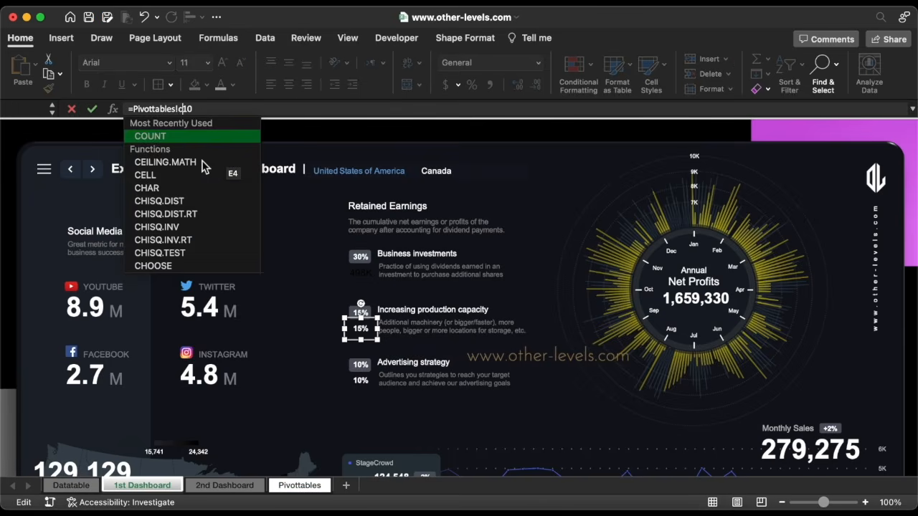
{"action": "key", "text": "Return"}
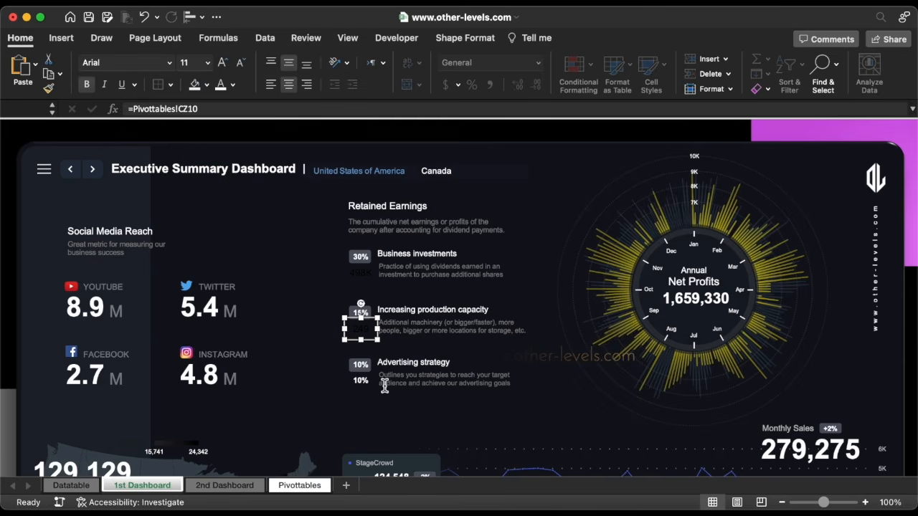
{"action": "left_click", "coordinate": [361, 381]}
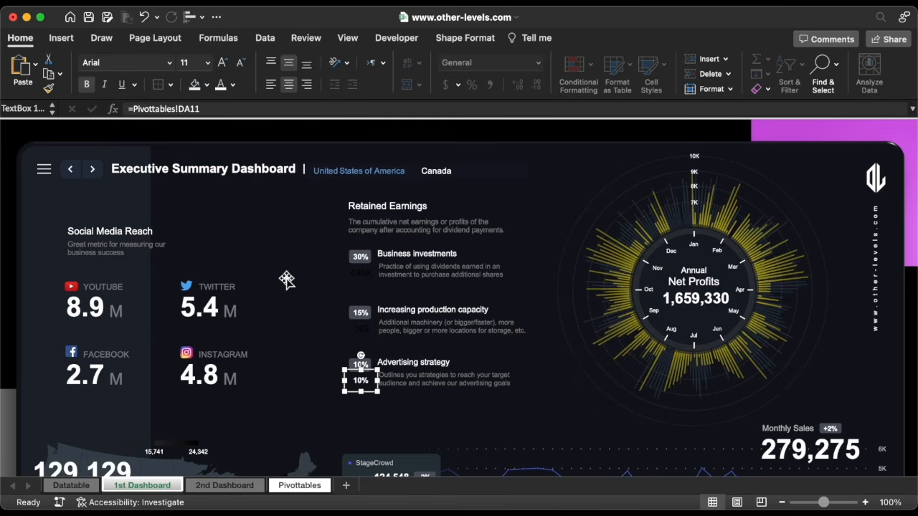
{"action": "left_click", "coordinate": [190, 109]}
{"action": "type", "text": "CZ"}
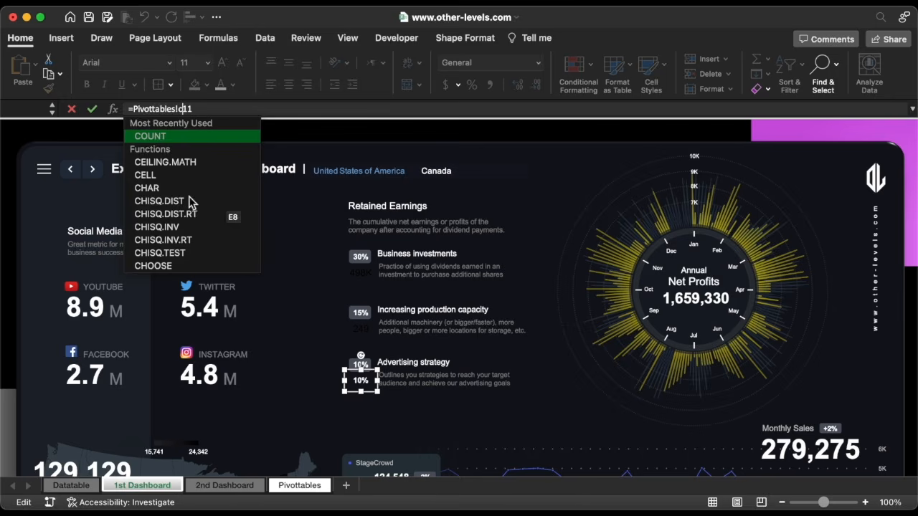
{"action": "key", "text": "Return"}
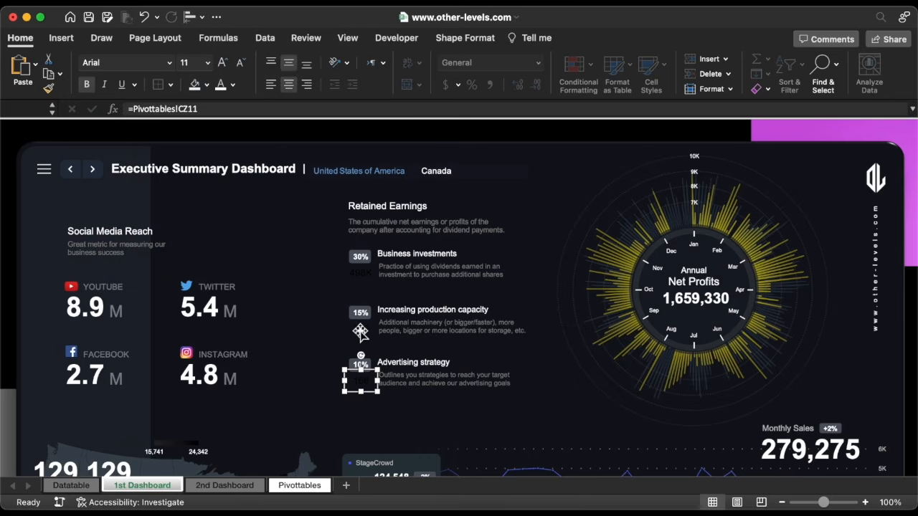
Make all three amount boxes white, bold, size 12 text
{"action": "left_click", "coordinate": [364, 332], "text": "shift"}
{"action": "left_click", "coordinate": [362, 274], "text": "shift"}
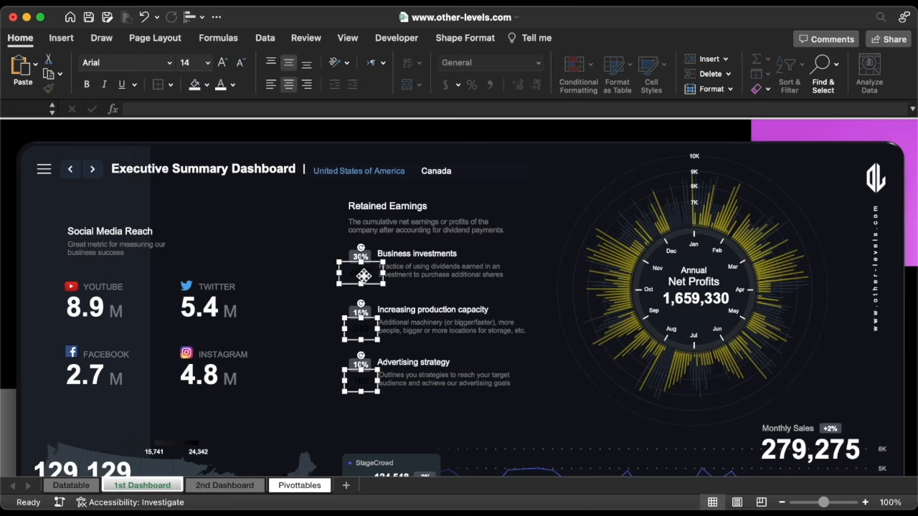
{"action": "left_click", "coordinate": [221, 86]}
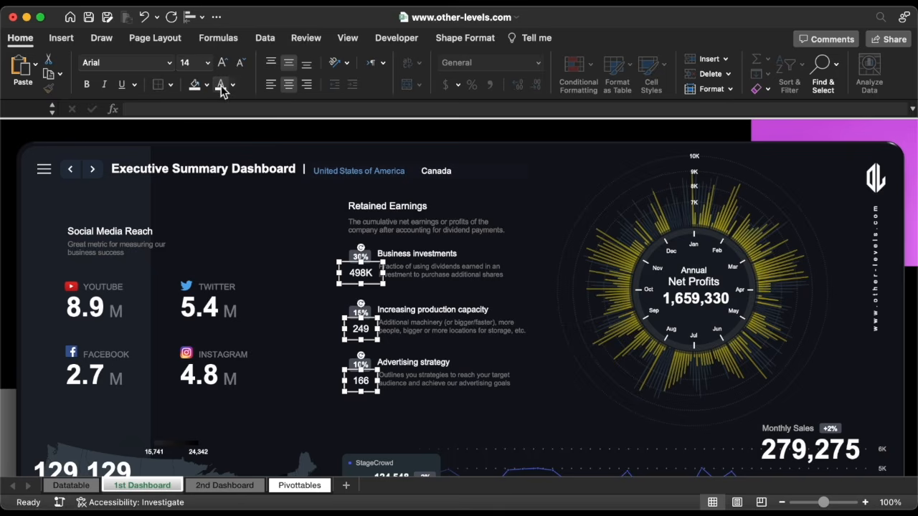
{"action": "left_click", "coordinate": [87, 86]}
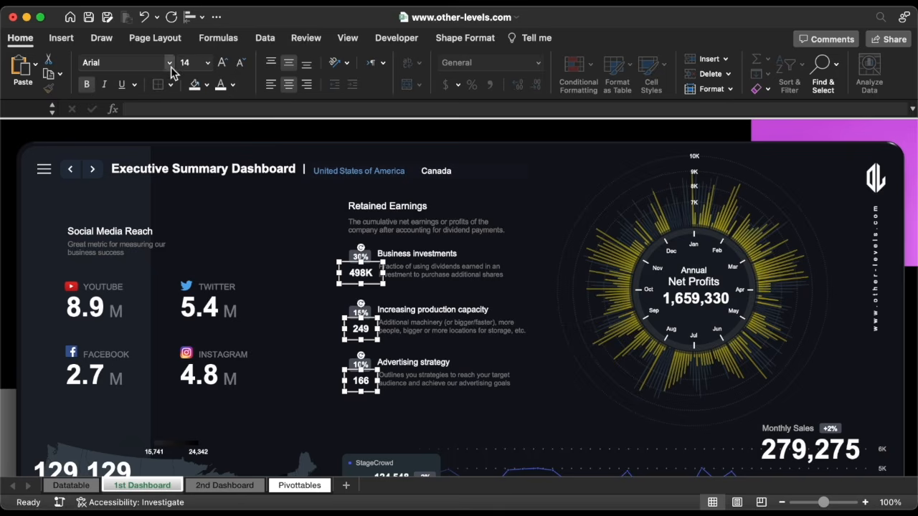
{"action": "left_click", "coordinate": [240, 63]}
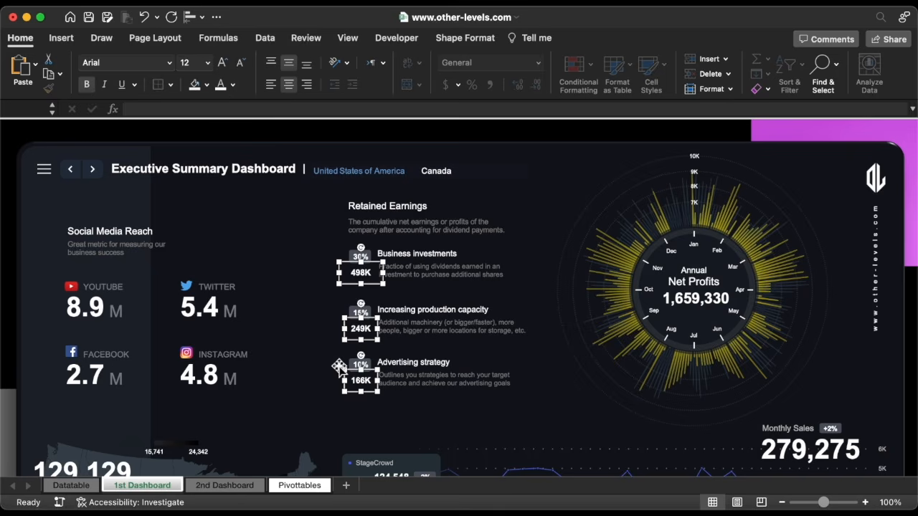
{"action": "key", "text": "Escape"}
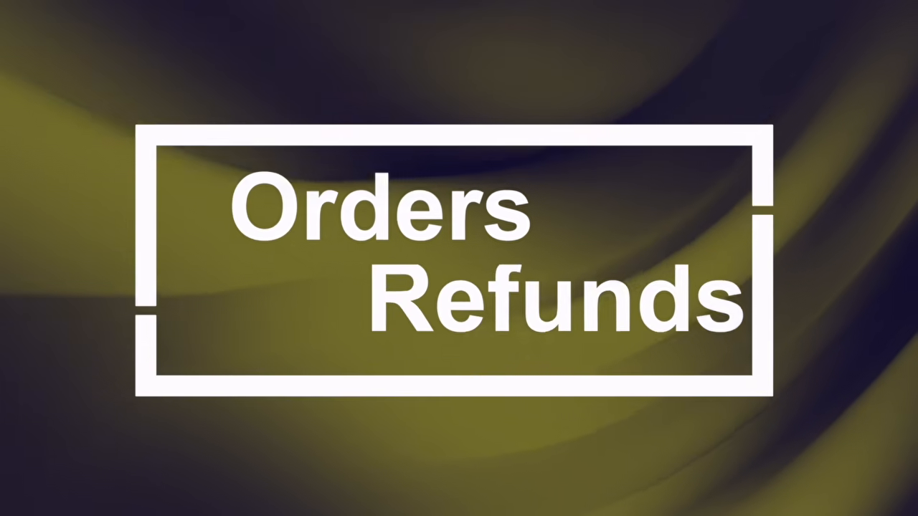
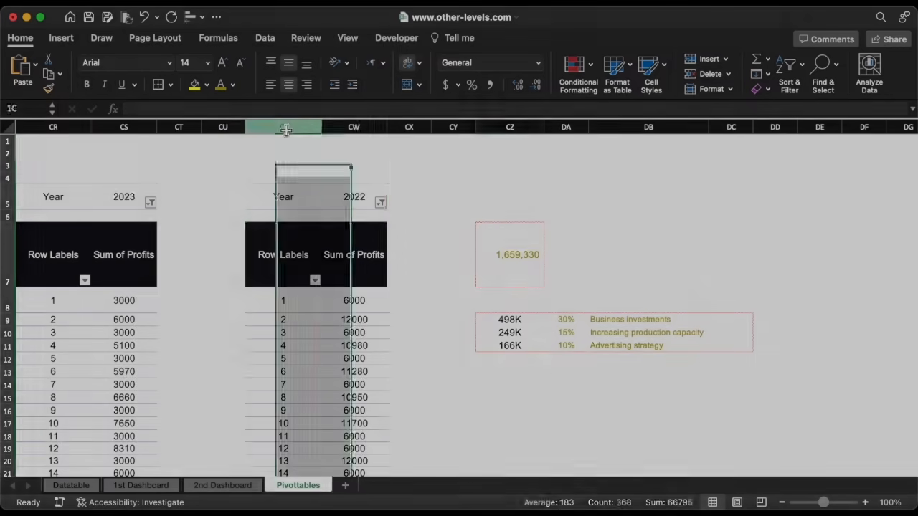
Copy the profits pivot in columns CV:CW and paste the copy at column DG
{"action": "left_click_drag", "start_coordinate": [285, 131], "coordinate": [366, 132]}
{"action": "key", "text": "super+c"}
{"action": "scroll", "coordinate": [509, 206], "scroll_direction": "right", "scroll_amount": 7}
{"action": "left_click", "coordinate": [423, 130]}
{"action": "key", "text": "super+v"}
{"action": "scroll", "coordinate": [524, 236], "scroll_direction": "right", "scroll_amount": 3}
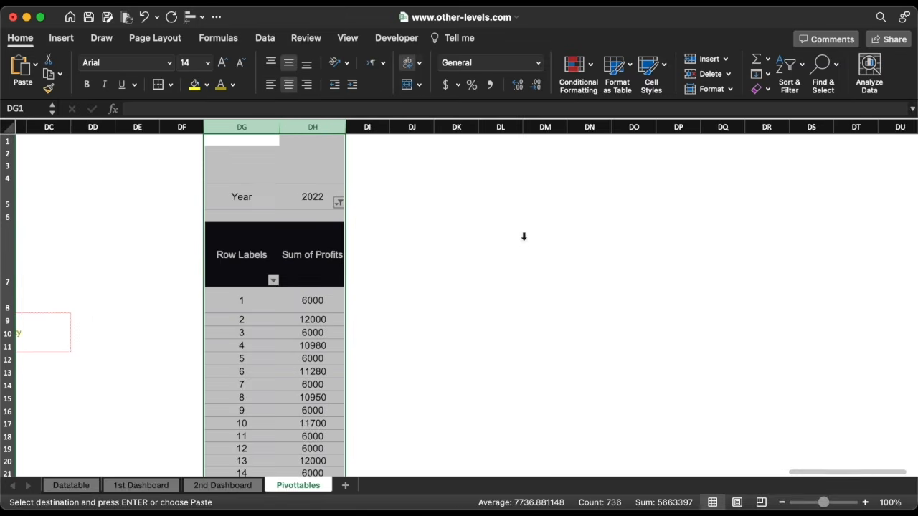
{"action": "scroll", "coordinate": [524, 237], "scroll_direction": "left", "scroll_amount": 3}
Filter the copied pivot's Year field to 2023 only
{"action": "left_click", "coordinate": [215, 244]}
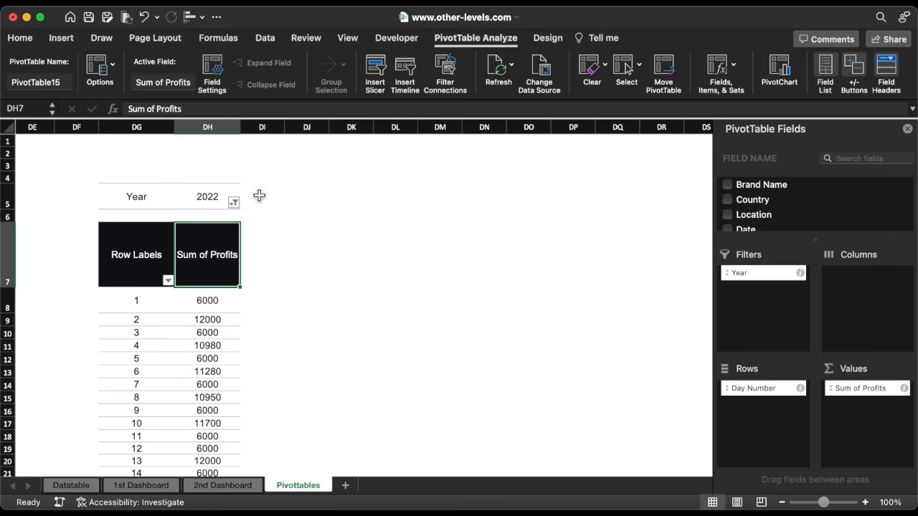
{"action": "left_click", "coordinate": [234, 203]}
{"action": "left_click", "coordinate": [276, 294]}
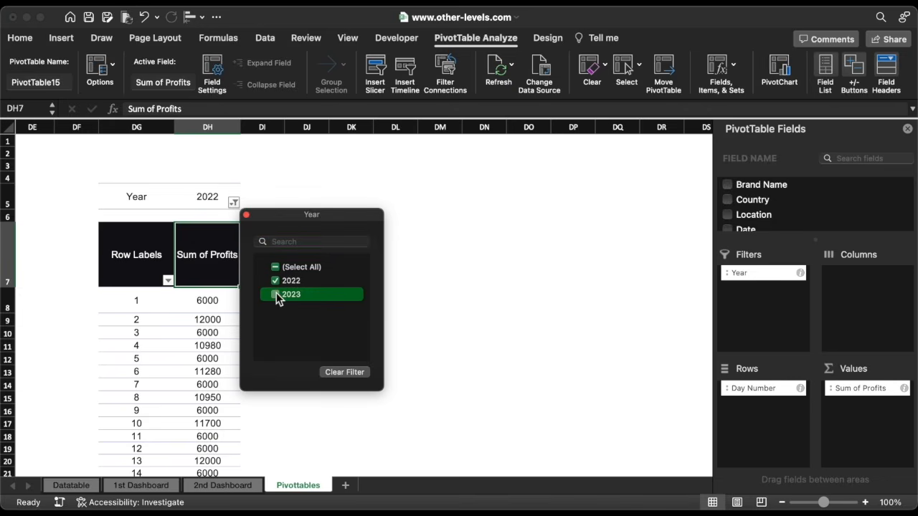
{"action": "left_click", "coordinate": [276, 281]}
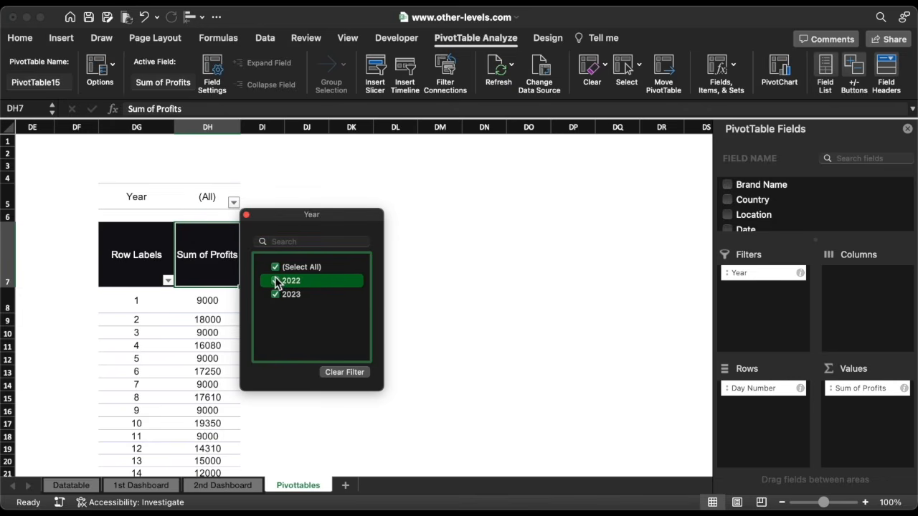
{"action": "left_click", "coordinate": [246, 215]}
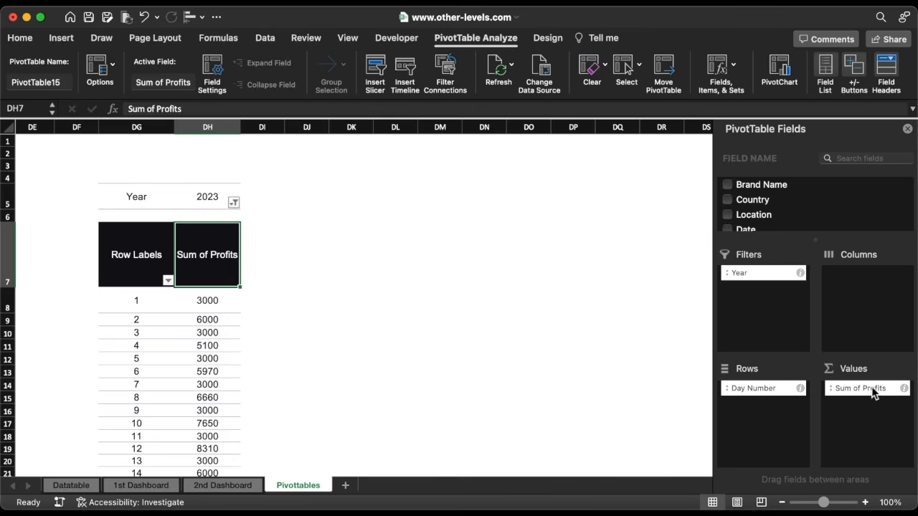
Replace Sum of Profits with Orders and Refund in the copied pivot's values
{"action": "left_click_drag", "start_coordinate": [874, 393], "coordinate": [593, 294]}
{"action": "scroll", "coordinate": [780, 215], "scroll_direction": "down", "scroll_amount": 3}
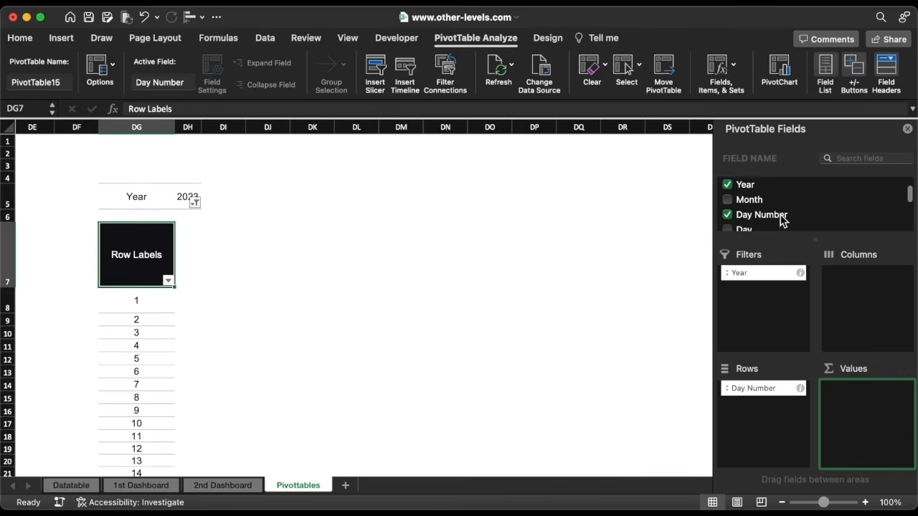
{"action": "scroll", "coordinate": [780, 215], "scroll_direction": "down", "scroll_amount": 4}
{"action": "left_click_drag", "start_coordinate": [750, 208], "coordinate": [861, 405]}
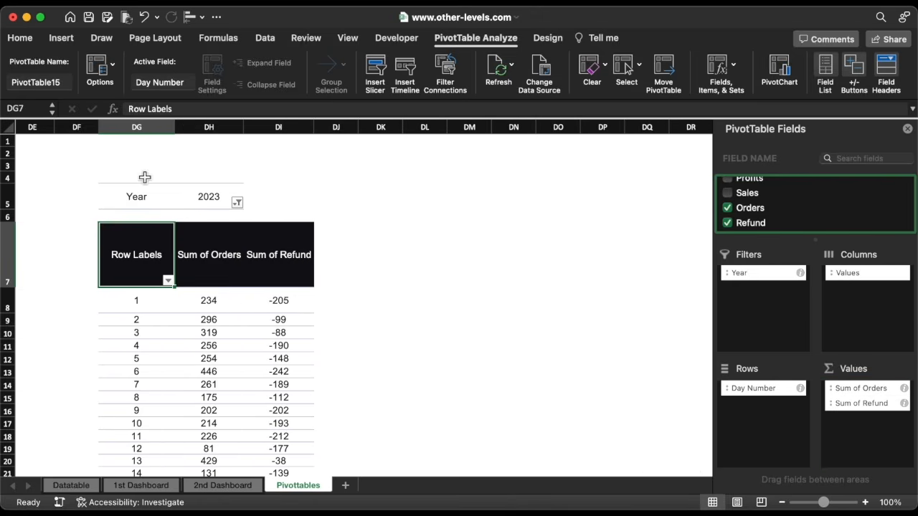
Insert a clustered column pivot chart, widen it, and delete its legend and day-number axis
{"action": "left_click", "coordinate": [61, 38]}
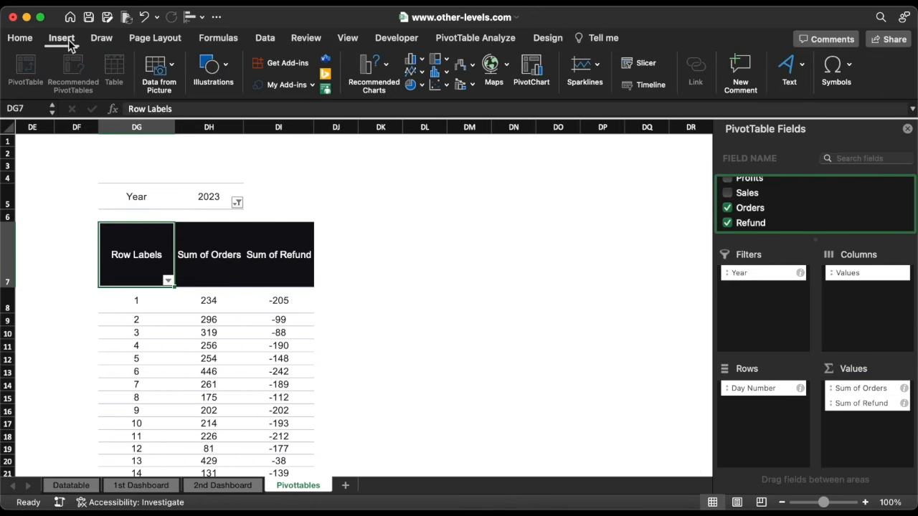
{"action": "left_click", "coordinate": [414, 60]}
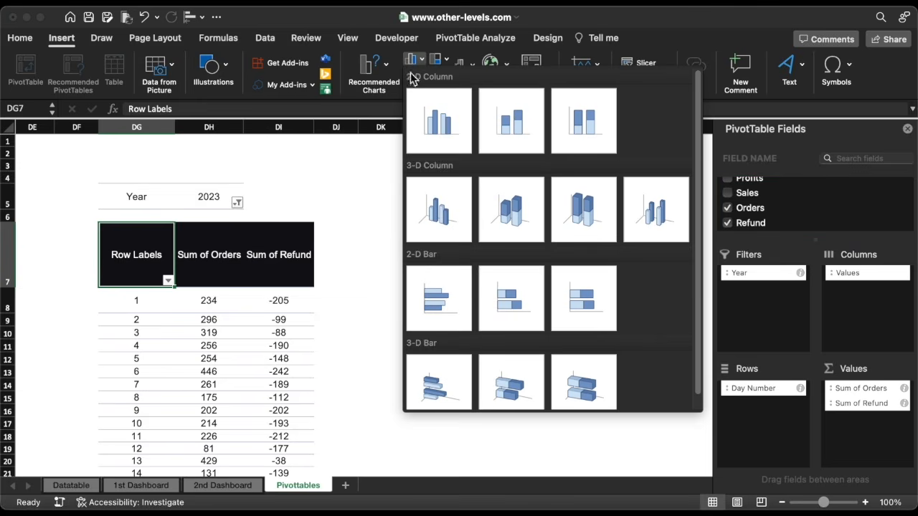
{"action": "left_click", "coordinate": [428, 122]}
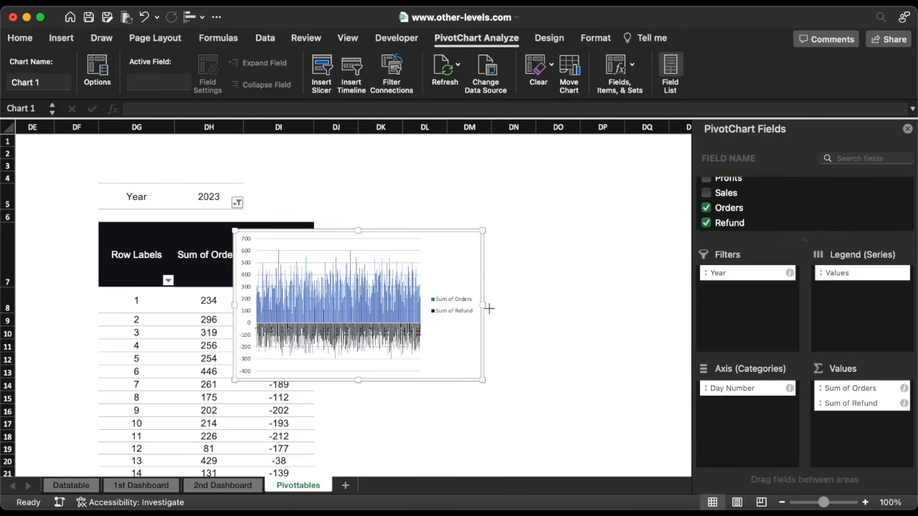
{"action": "left_click_drag", "start_coordinate": [489, 309], "coordinate": [608, 307]}
{"action": "left_click", "coordinate": [582, 309]}
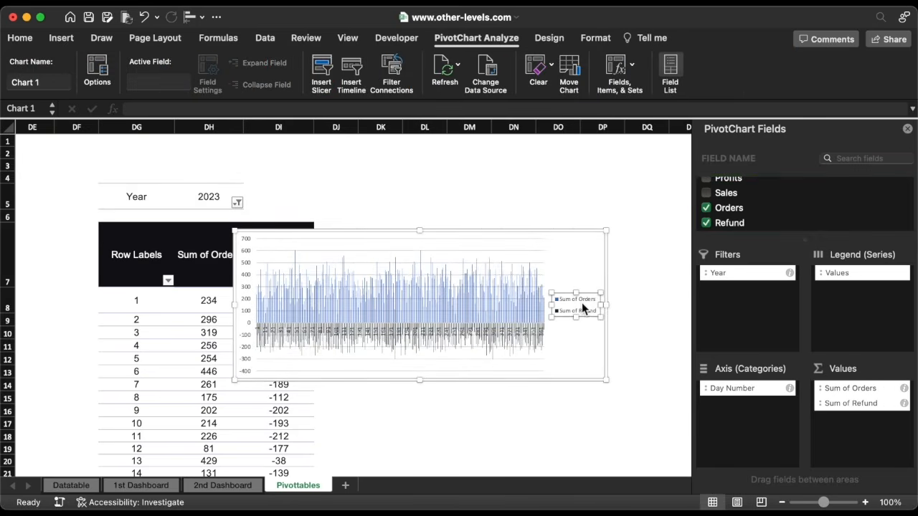
{"action": "key", "text": "Delete"}
{"action": "left_click_drag", "start_coordinate": [183, 388], "coordinate": [171, 389]}
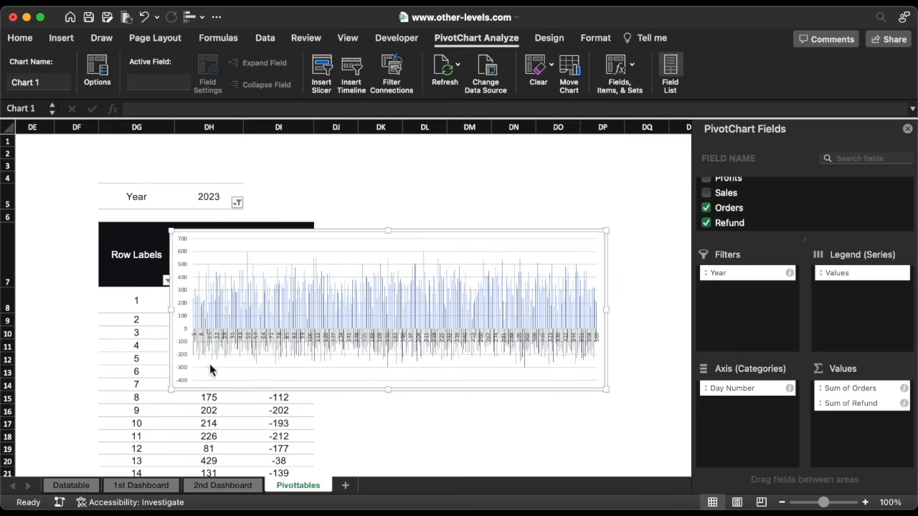
{"action": "left_click", "coordinate": [379, 338]}
{"action": "key", "text": "Delete"}
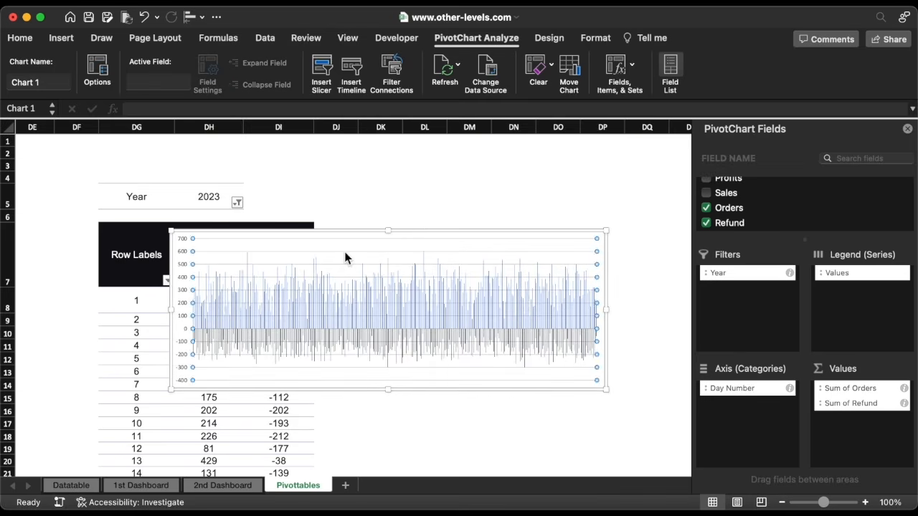
{"action": "left_click_drag", "start_coordinate": [320, 241], "coordinate": [508, 232]}
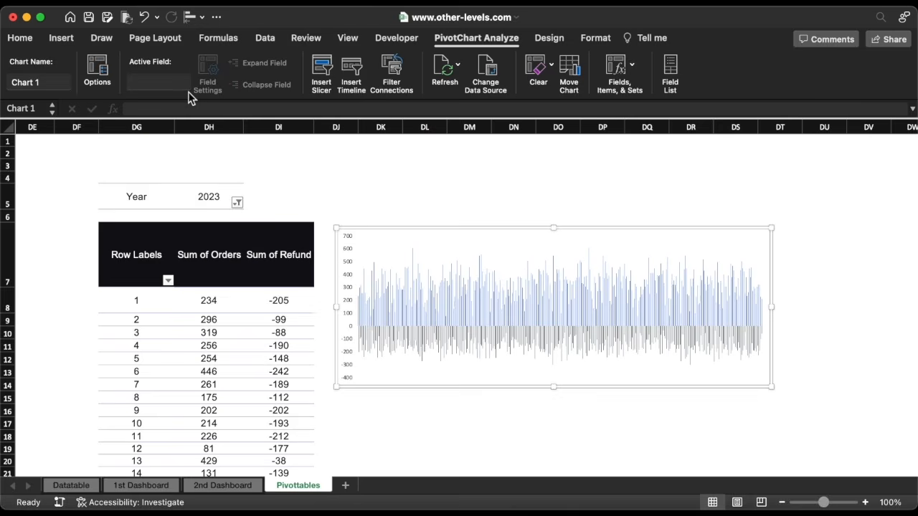
Give the chart no fill and no outline, then cut it from the sheet
{"action": "left_click", "coordinate": [22, 39]}
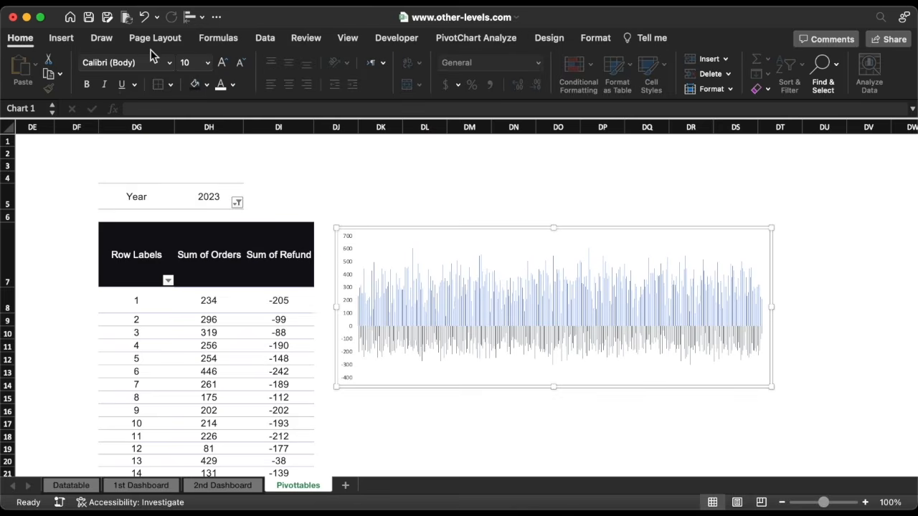
{"action": "left_click", "coordinate": [207, 85]}
{"action": "left_click", "coordinate": [226, 125]}
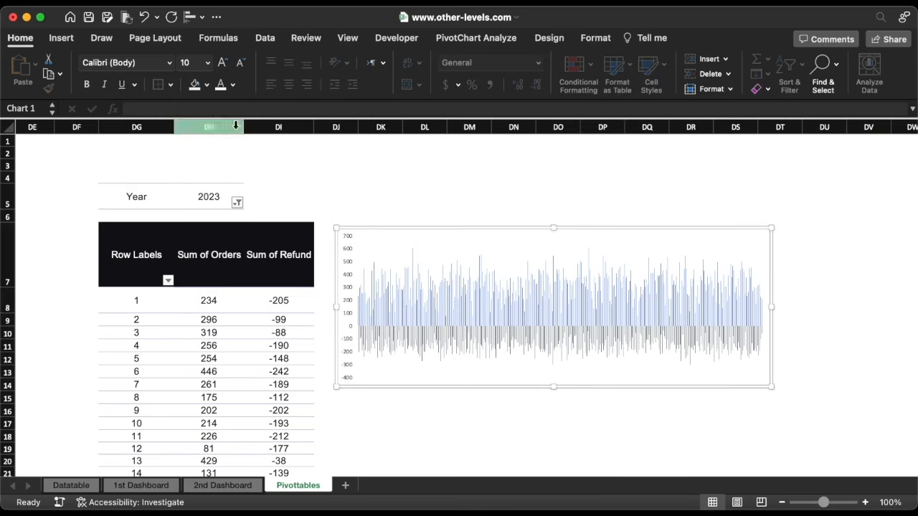
{"action": "left_click", "coordinate": [596, 38]}
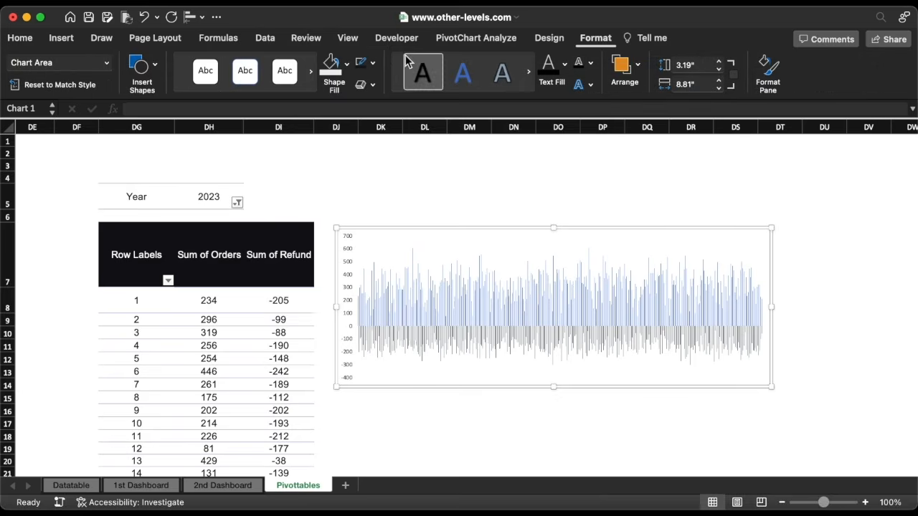
{"action": "left_click", "coordinate": [373, 63]}
{"action": "left_click", "coordinate": [390, 106]}
{"action": "key", "text": "super+x"}
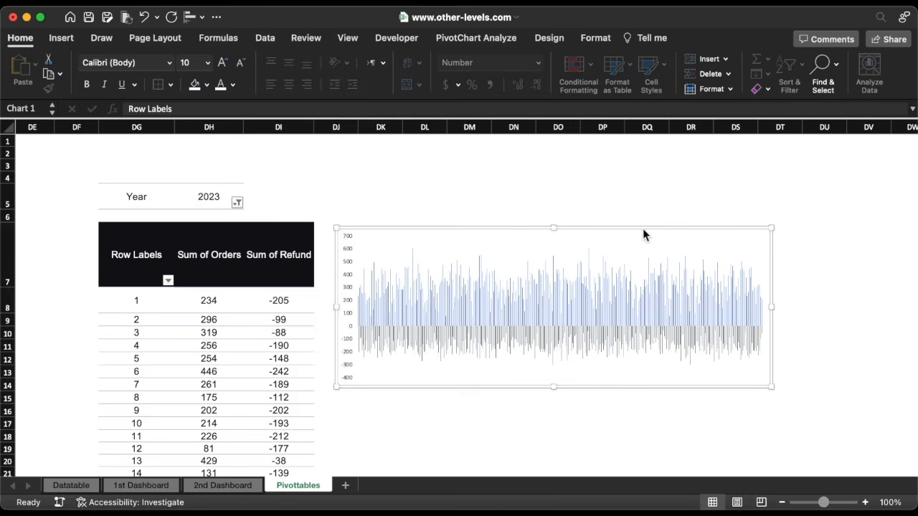
Paste the chart onto the 2nd Dashboard sheet
{"action": "left_click", "coordinate": [249, 488]}
{"action": "key", "text": "super+v"}
{"action": "left_click_drag", "start_coordinate": [307, 293], "coordinate": [333, 292]}
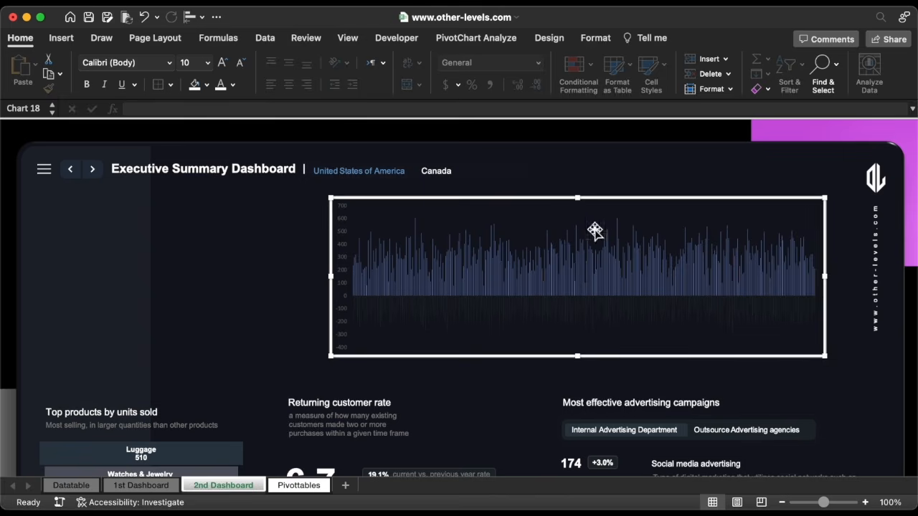
Resize the chart to 3.9" by 12.1", reposition it, and open the orders series formatting
{"action": "left_click", "coordinate": [596, 38]}
{"action": "left_click", "coordinate": [719, 63]}
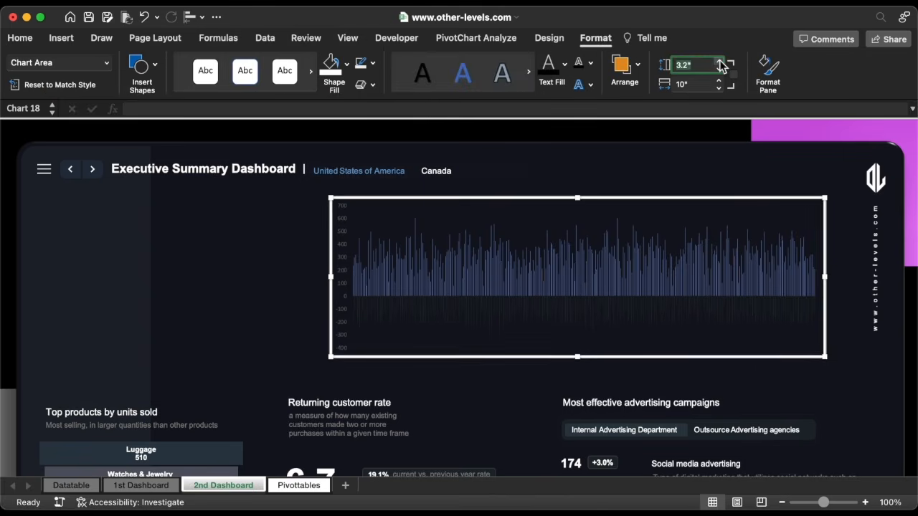
{"action": "left_click", "coordinate": [720, 63]}
{"action": "left_click", "coordinate": [719, 63]}
{"action": "left_click", "coordinate": [719, 63]}
{"action": "left_click", "coordinate": [720, 64]}
{"action": "left_click", "coordinate": [719, 63]}
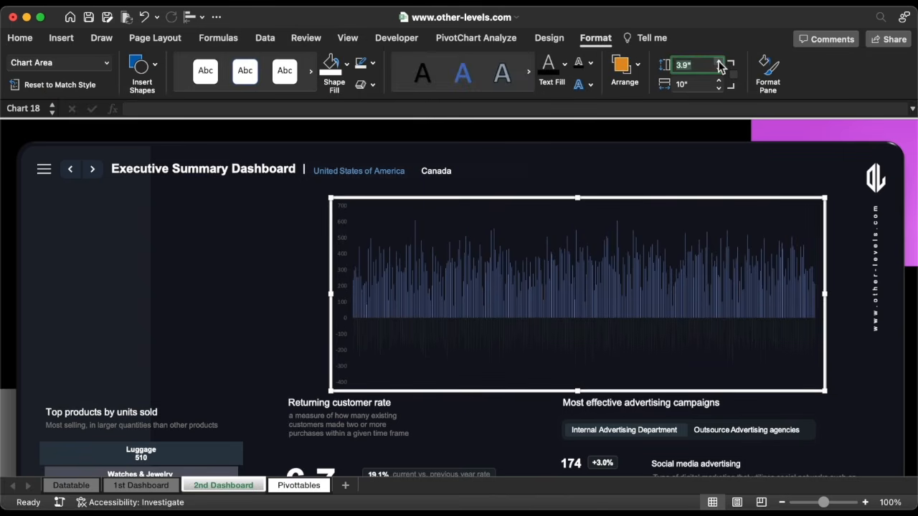
{"action": "left_click", "coordinate": [719, 81]}
{"action": "left_click", "coordinate": [719, 81]}
{"action": "left_click", "coordinate": [719, 81]}
{"action": "left_click", "coordinate": [719, 81]}
{"action": "left_click", "coordinate": [719, 81]}
{"action": "left_click", "coordinate": [719, 81]}
{"action": "left_click", "coordinate": [719, 81]}
{"action": "left_click", "coordinate": [719, 81]}
{"action": "left_click", "coordinate": [719, 81]}
{"action": "left_click", "coordinate": [719, 81]}
{"action": "left_click", "coordinate": [719, 81]}
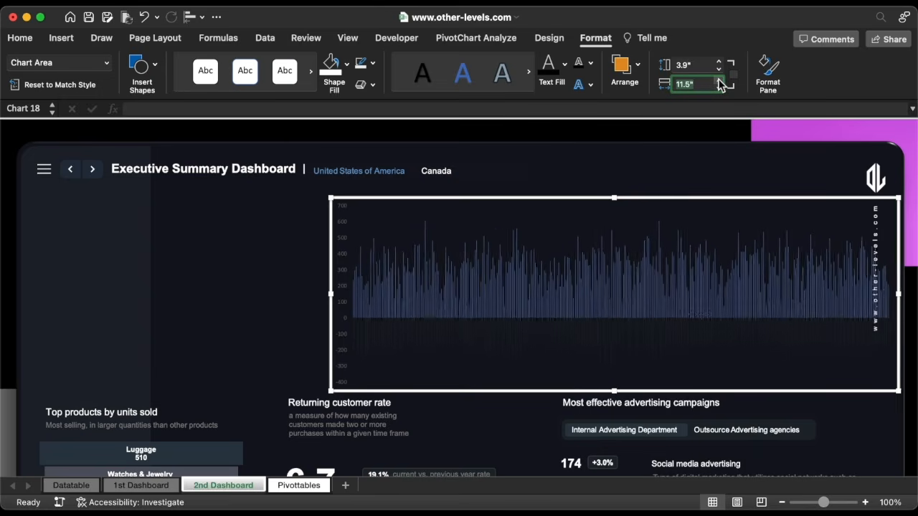
{"action": "left_click", "coordinate": [719, 81]}
{"action": "left_click", "coordinate": [719, 81]}
{"action": "left_click_drag", "start_coordinate": [743, 199], "coordinate": [672, 192]}
{"action": "left_click", "coordinate": [601, 271]}
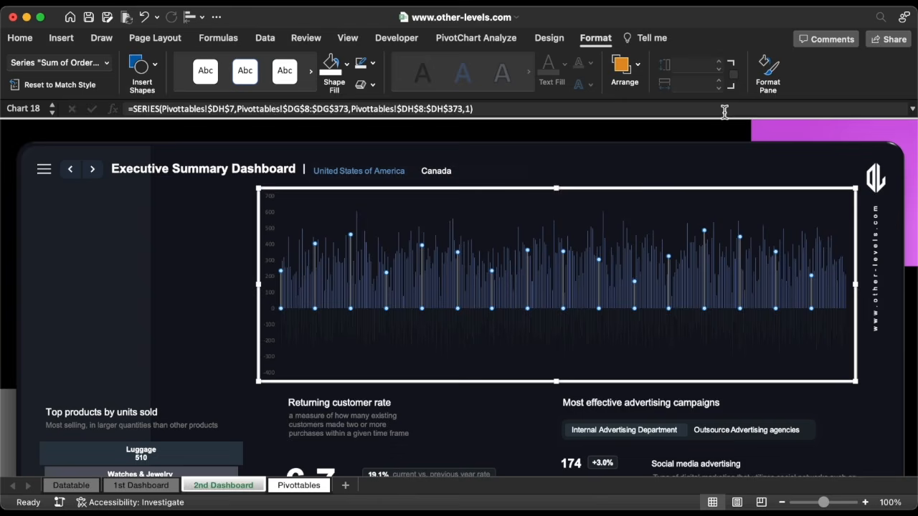
{"action": "left_click", "coordinate": [766, 74]}
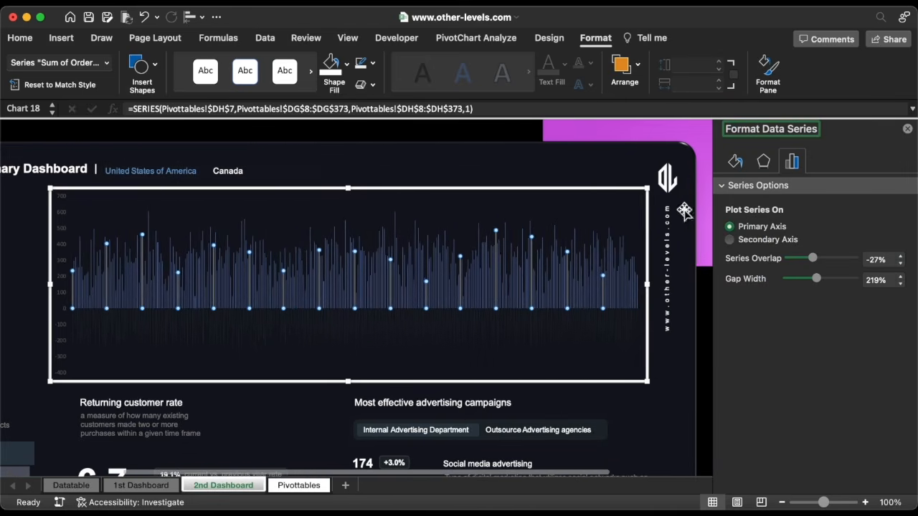
Color the orders bars with the custom yellow hex B2A20B
{"action": "left_click", "coordinate": [735, 161]}
{"action": "left_click", "coordinate": [726, 188]}
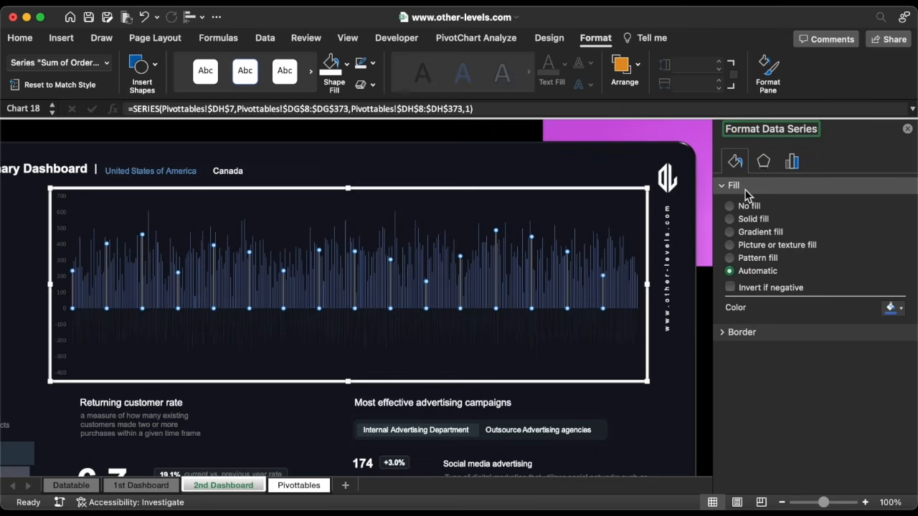
{"action": "left_click", "coordinate": [891, 309]}
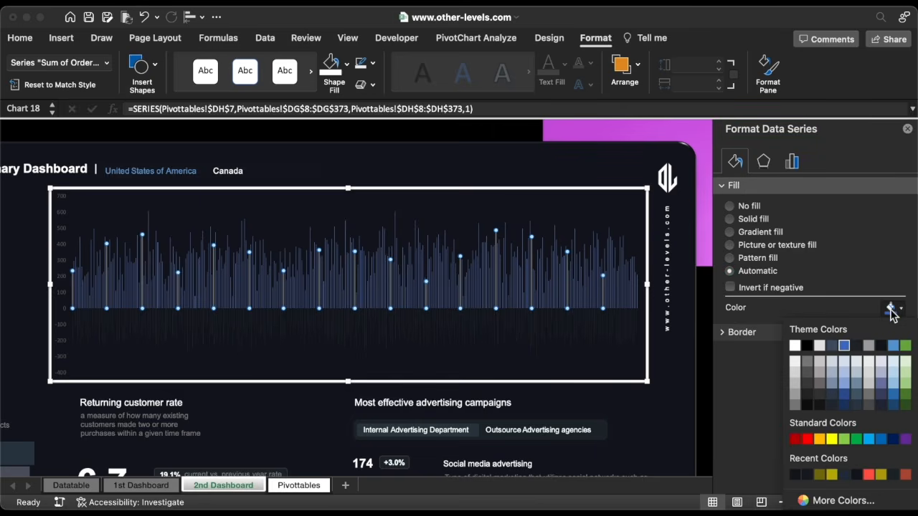
{"action": "left_click", "coordinate": [818, 500]}
{"action": "key", "text": "super+v"}
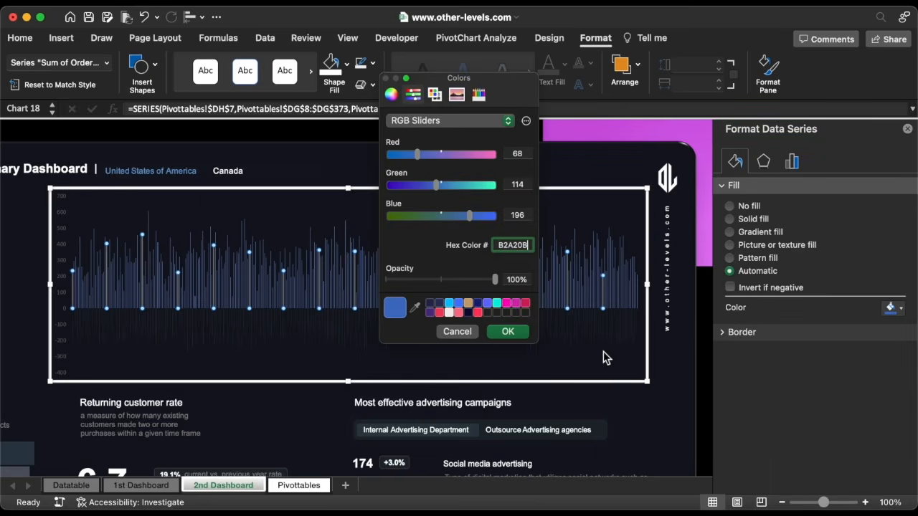
{"action": "left_click", "coordinate": [508, 332]}
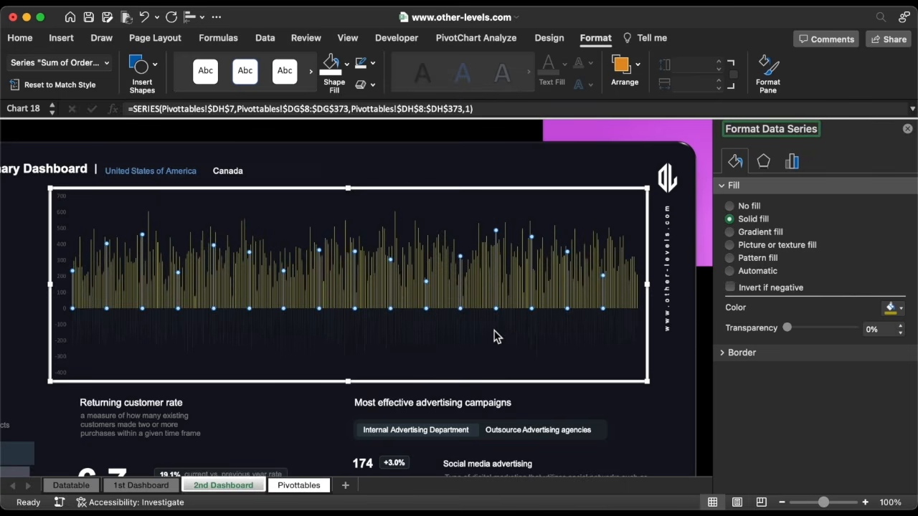
Make the refund bars solid white and set series overlap 100% with 500% gap width
{"action": "left_click", "coordinate": [493, 329]}
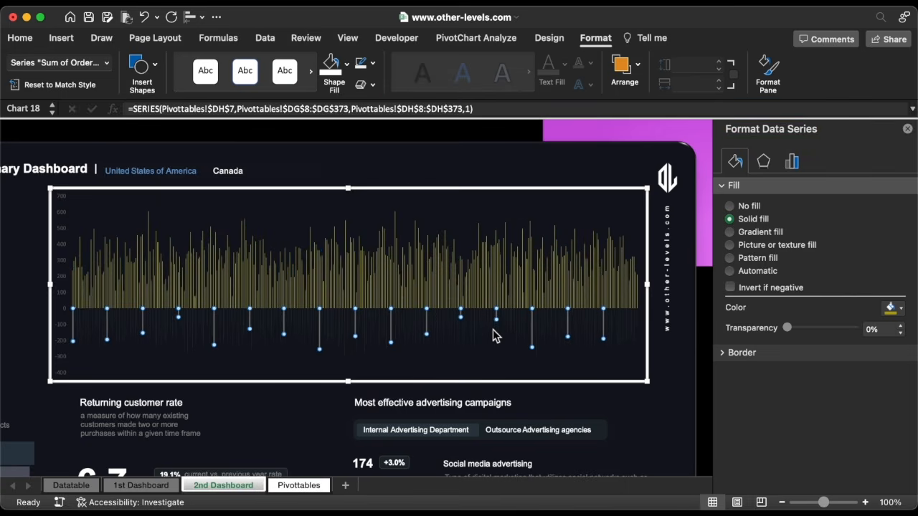
{"action": "left_click", "coordinate": [745, 220]}
{"action": "left_click", "coordinate": [890, 309]}
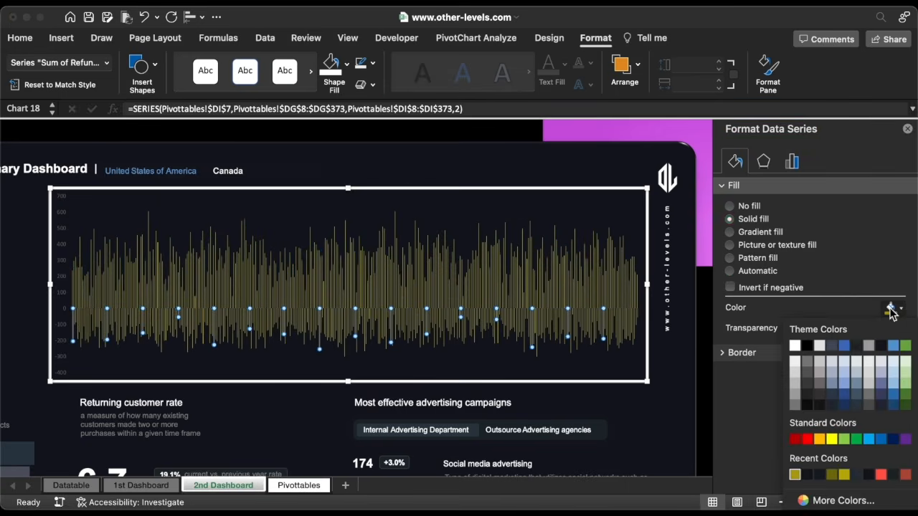
{"action": "left_click", "coordinate": [796, 345]}
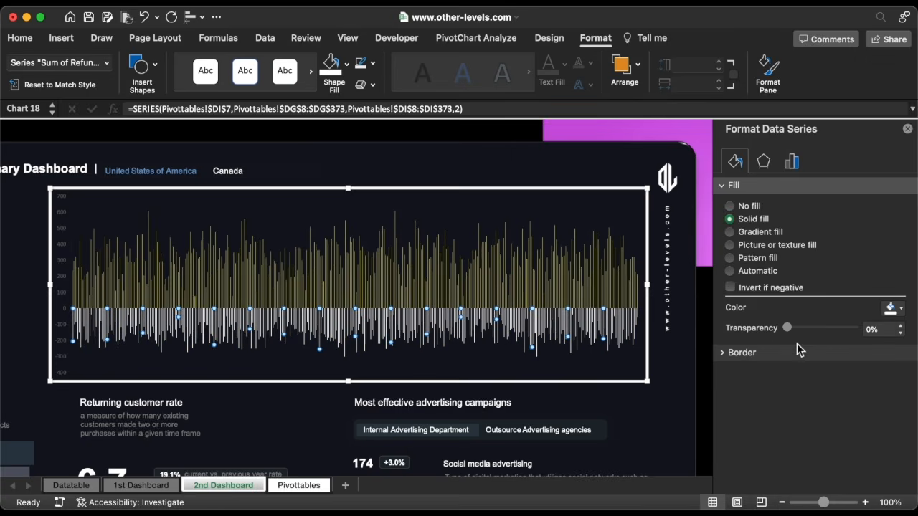
{"action": "left_click", "coordinate": [793, 164]}
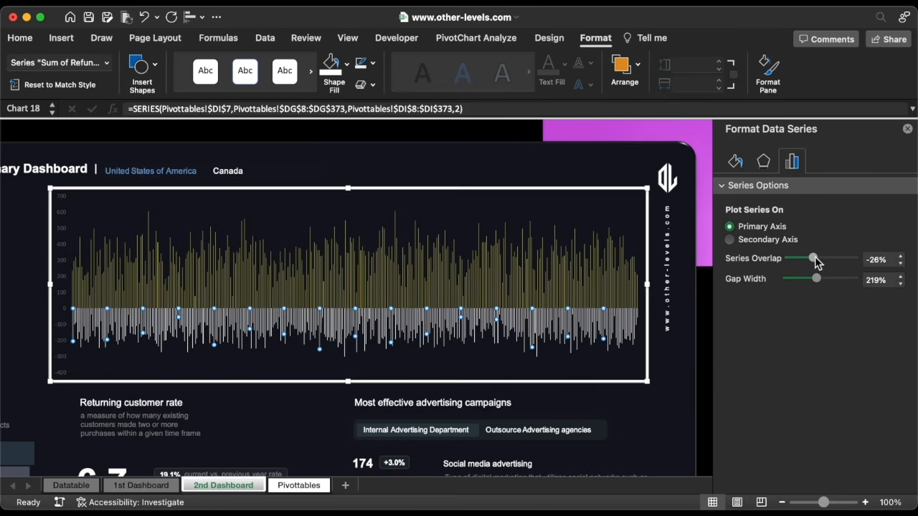
{"action": "left_click_drag", "start_coordinate": [815, 262], "coordinate": [863, 280]}
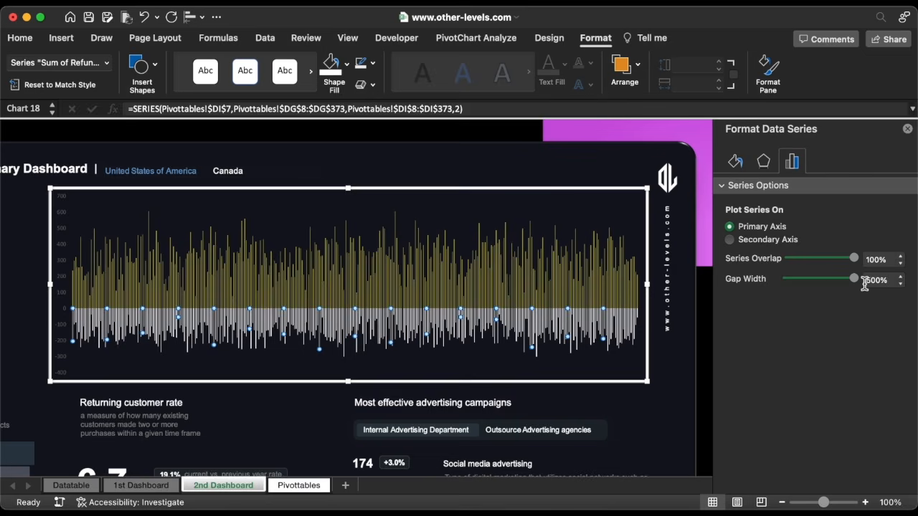
{"action": "left_click", "coordinate": [66, 328]}
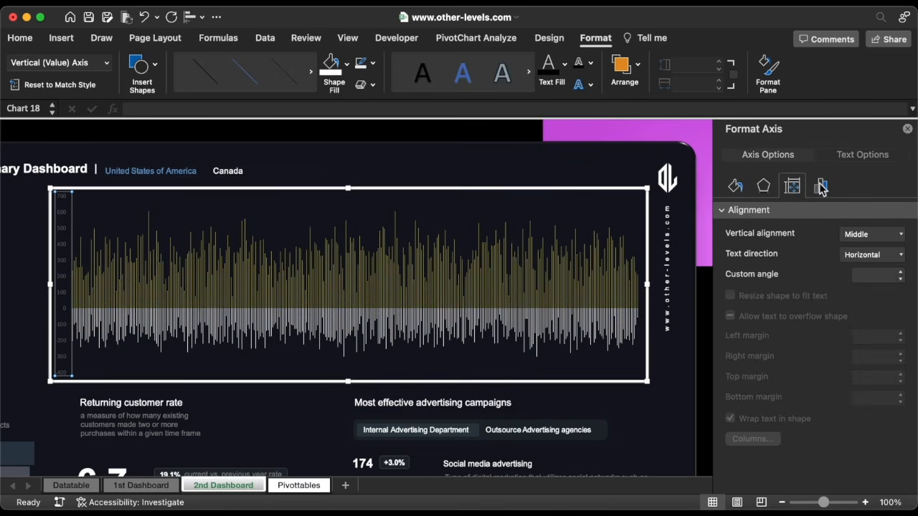
Set the vertical axis minimum bound to -300
{"action": "left_click", "coordinate": [822, 188]}
{"action": "left_click", "coordinate": [849, 252]}
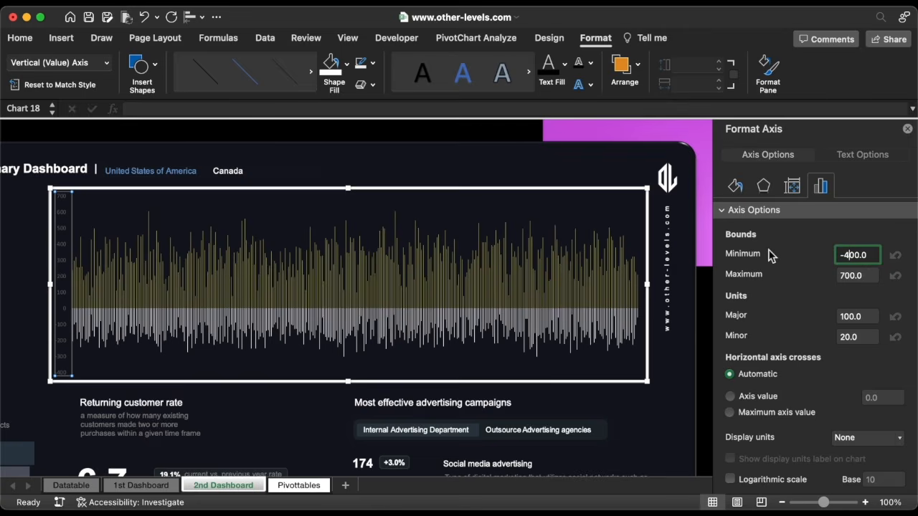
{"action": "key", "text": "Return"}
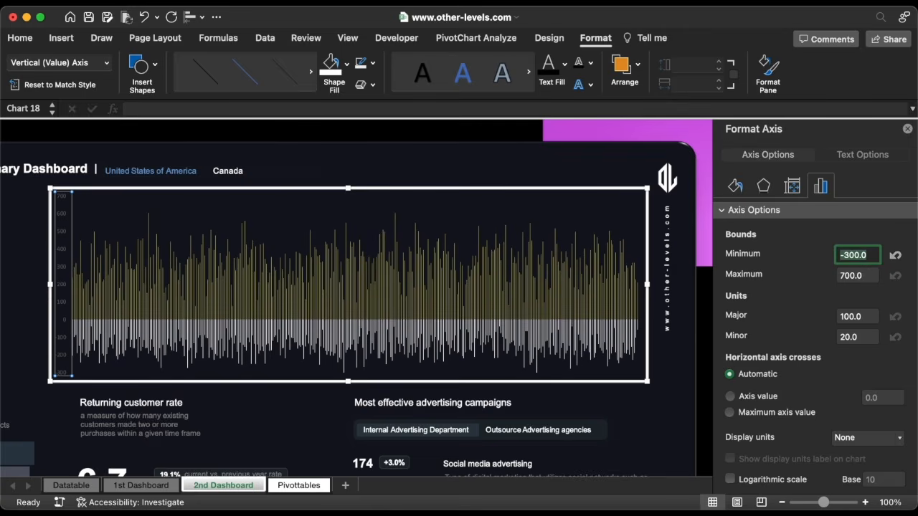
Make the vertical axis labels white Arial text
{"action": "left_click", "coordinate": [28, 42]}
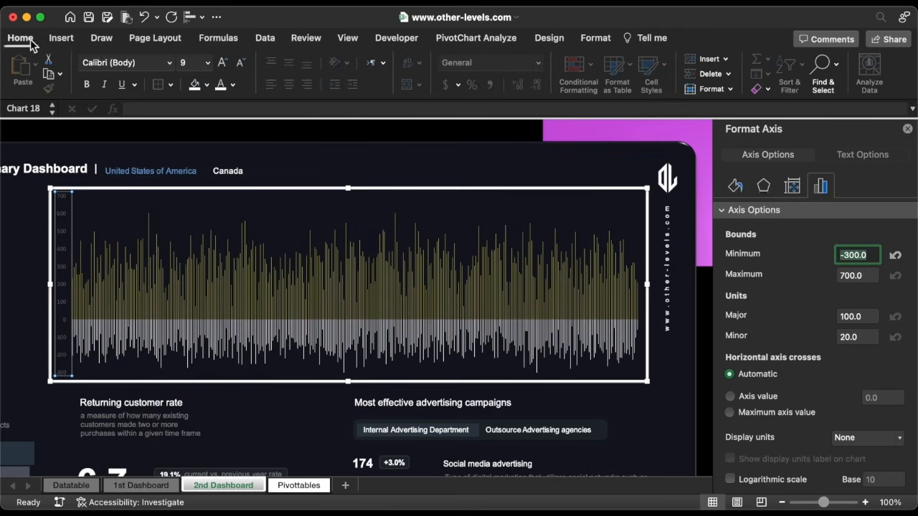
{"action": "left_click", "coordinate": [221, 85]}
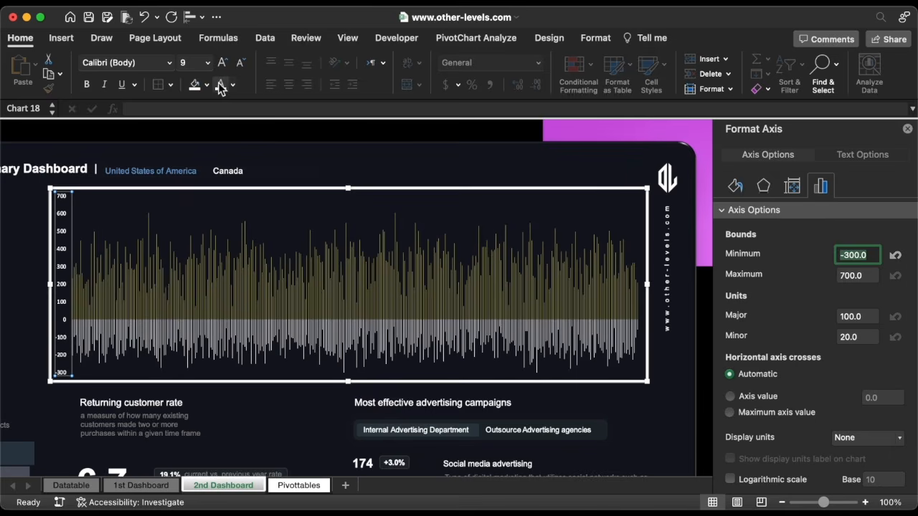
{"action": "left_click", "coordinate": [170, 63]}
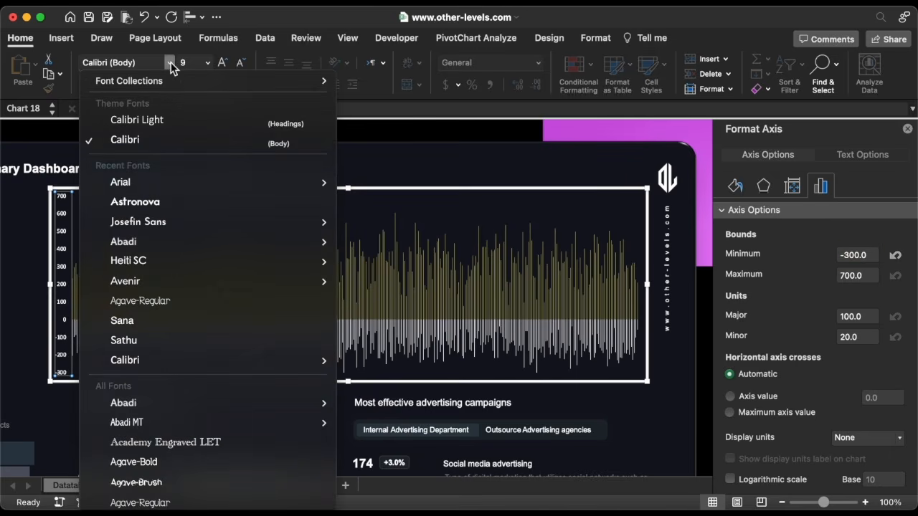
{"action": "left_click", "coordinate": [127, 181]}
{"action": "left_click", "coordinate": [604, 192]}
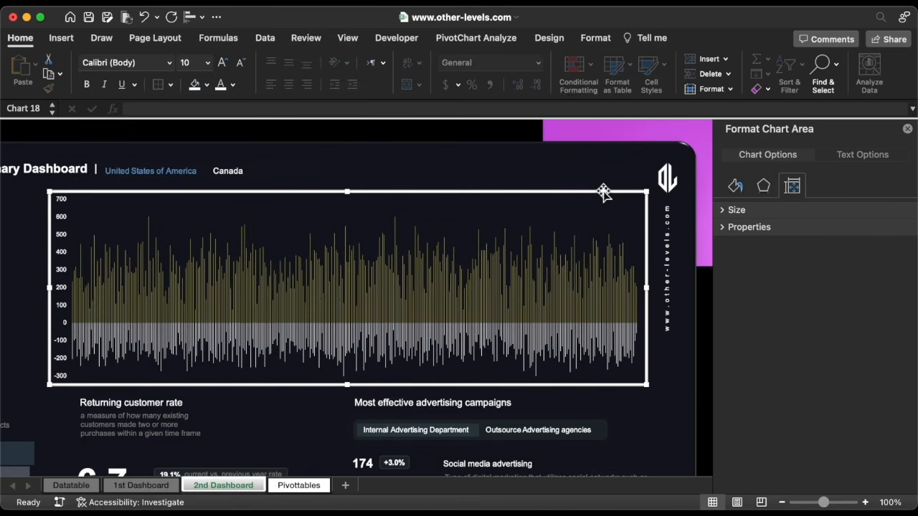
Draw a 0.67"-tall, outline-free, dark-filled rectangle across the chart's middle band
{"action": "left_click", "coordinate": [61, 37]}
{"action": "left_click", "coordinate": [214, 66]}
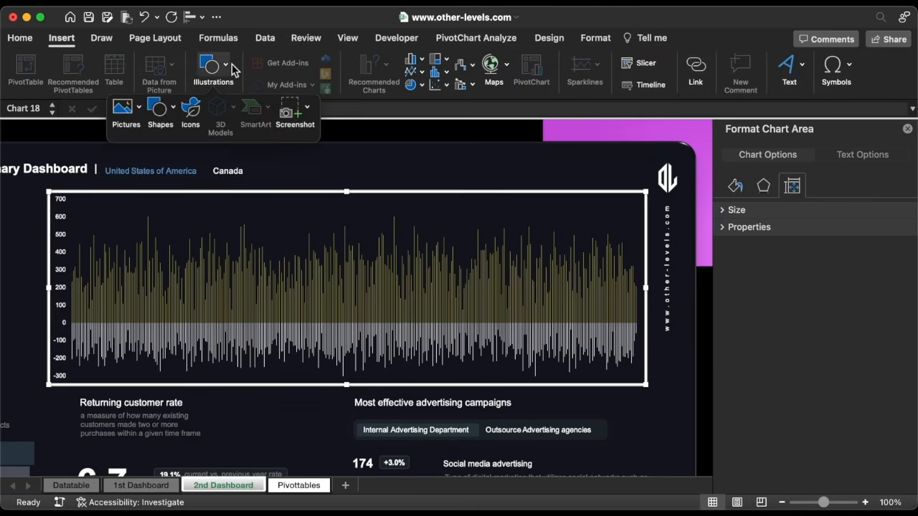
{"action": "left_click", "coordinate": [159, 109]}
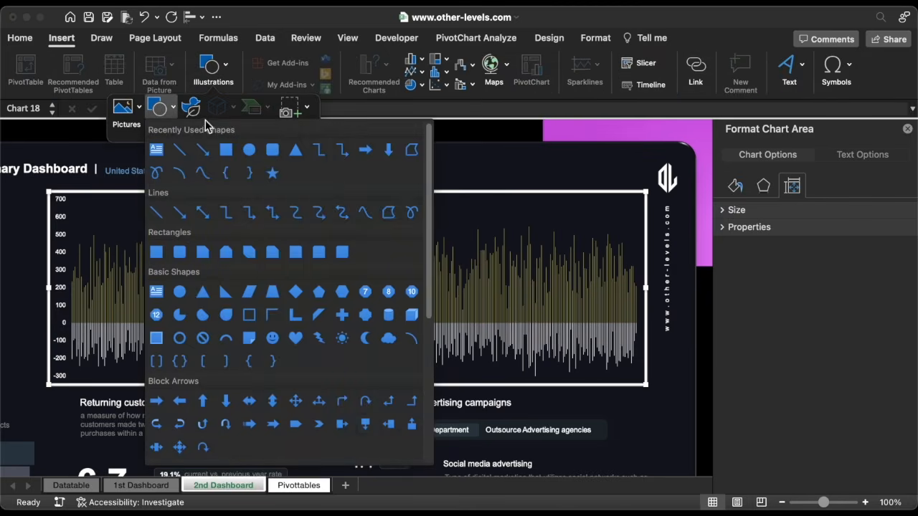
{"action": "left_click", "coordinate": [226, 151]}
{"action": "left_click_drag", "start_coordinate": [639, 294], "coordinate": [53, 331]}
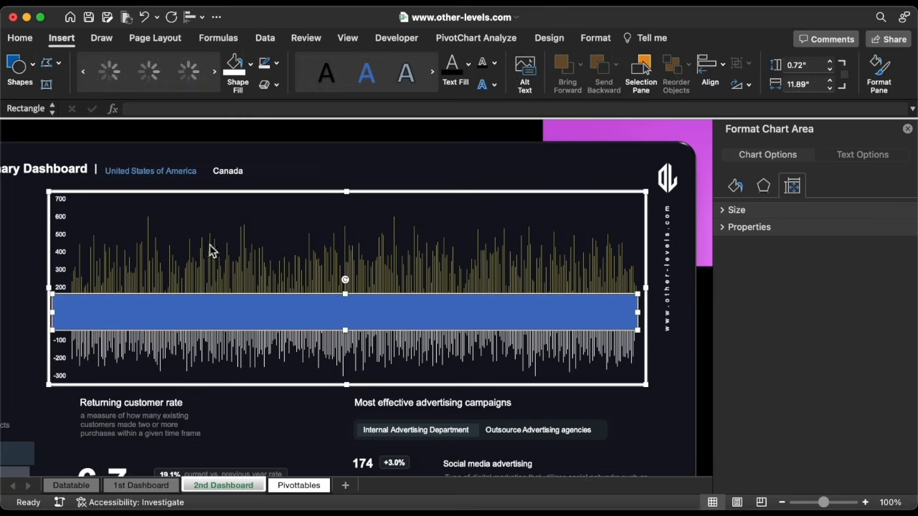
{"action": "left_click", "coordinate": [802, 65]}
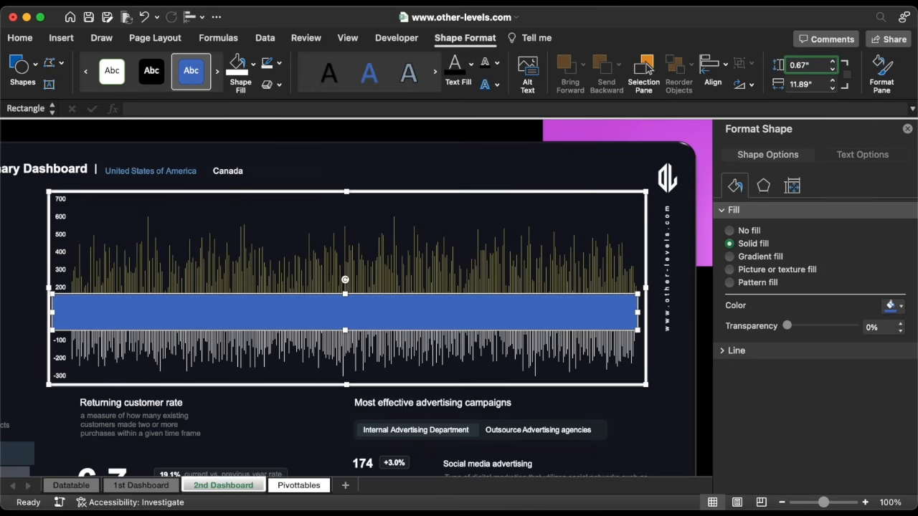
{"action": "type", "text": "0.67"}
{"action": "key", "text": "Return"}
{"action": "left_click", "coordinate": [279, 63]}
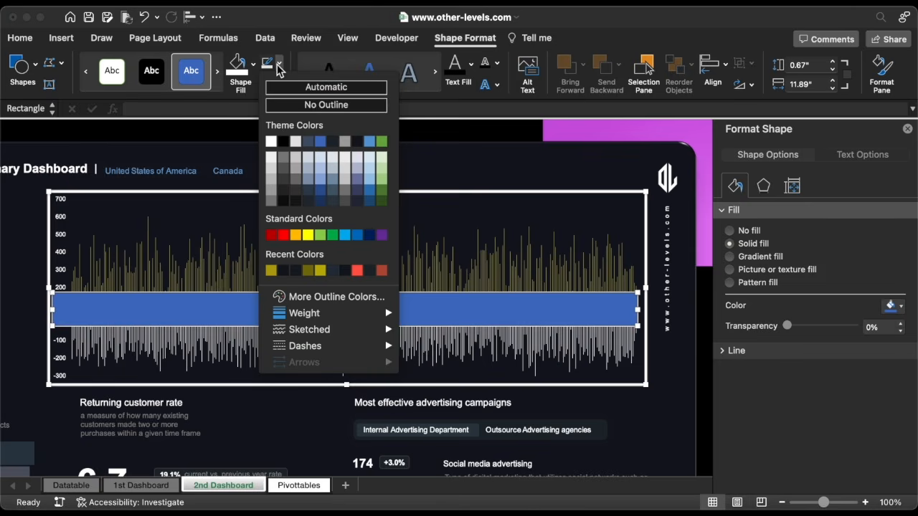
{"action": "left_click", "coordinate": [282, 105]}
{"action": "left_click", "coordinate": [253, 63]}
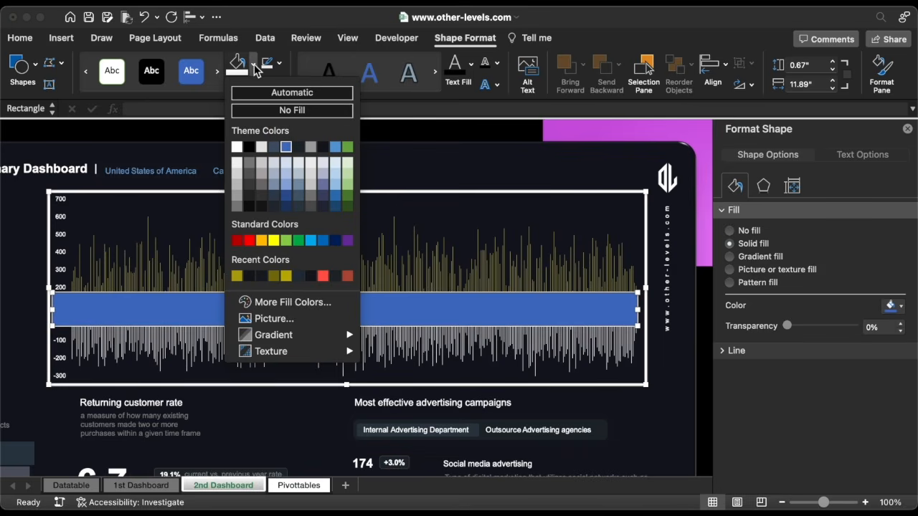
{"action": "left_click", "coordinate": [251, 276]}
{"action": "key", "text": "Escape"}
{"action": "key", "text": "Escape"}
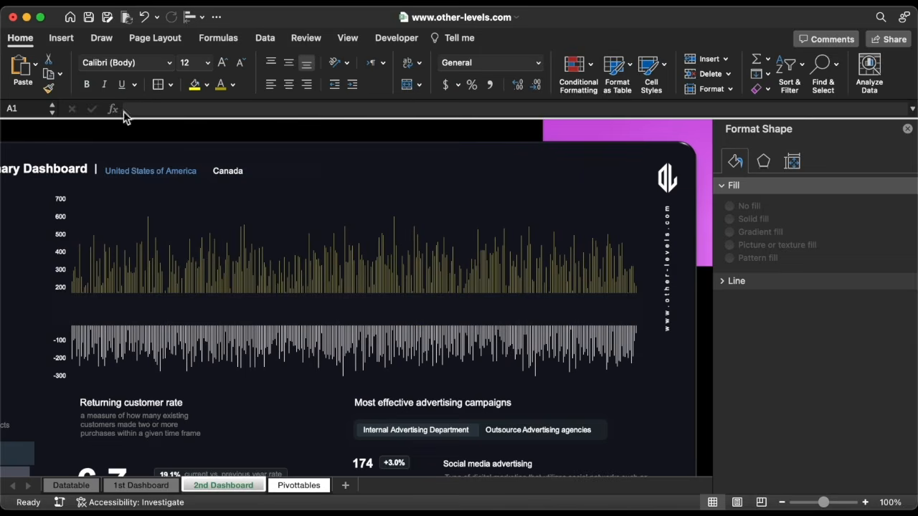
Add a text box with Jan to Dec month labels below the orders bars
{"action": "left_click", "coordinate": [61, 41]}
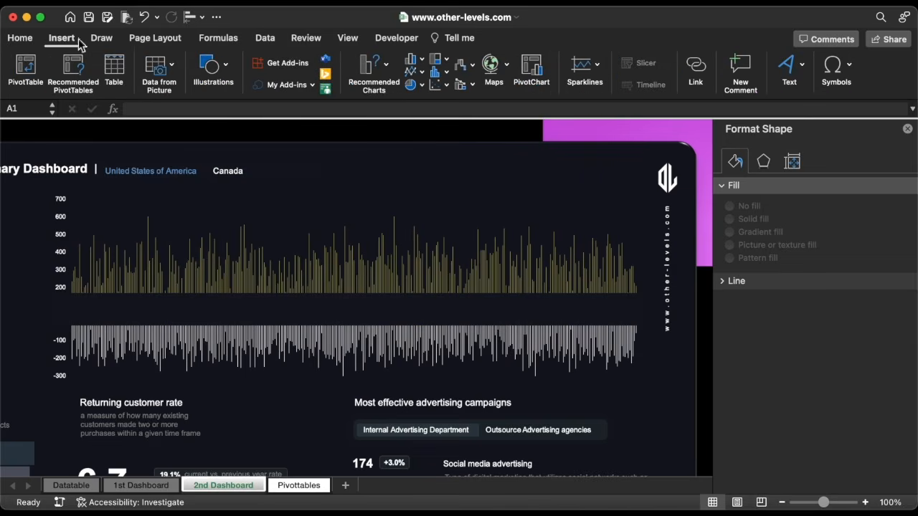
{"action": "left_click", "coordinate": [212, 66]}
{"action": "left_click", "coordinate": [163, 109]}
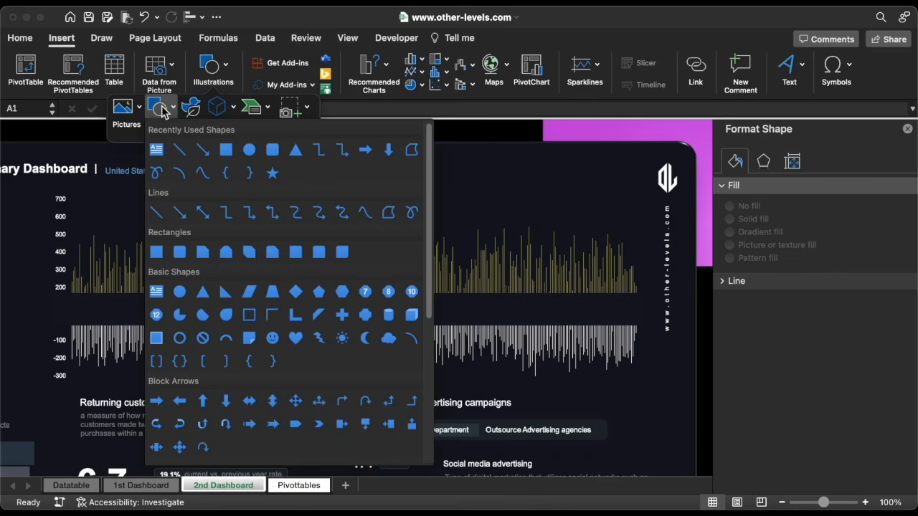
{"action": "left_click", "coordinate": [155, 150]}
{"action": "left_click_drag", "start_coordinate": [76, 301], "coordinate": [103, 321]}
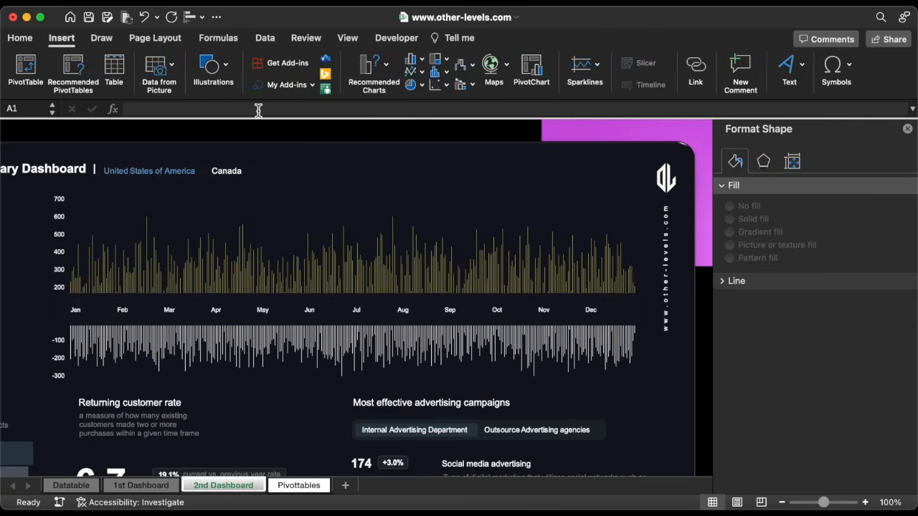
{"action": "left_click", "coordinate": [217, 72]}
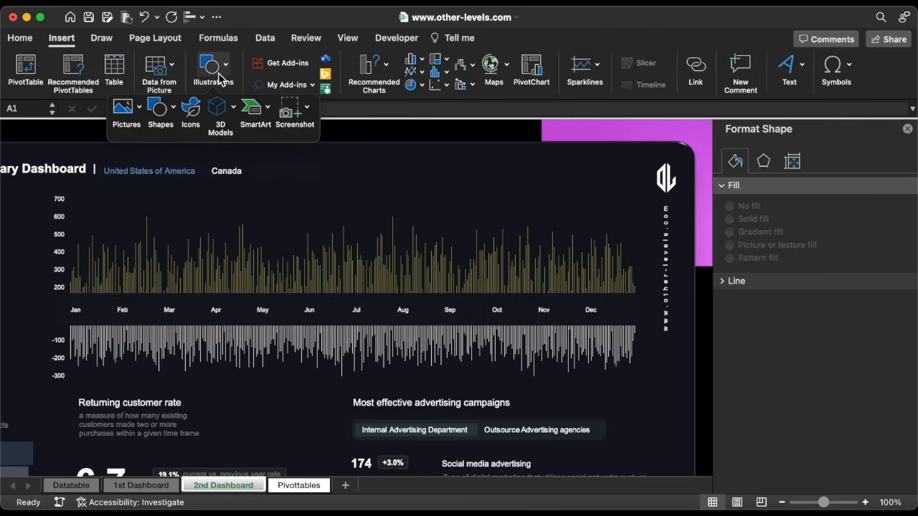
Cover the upper bars with an outline-free, semi-transparent dark rectangle
{"action": "left_click", "coordinate": [153, 108]}
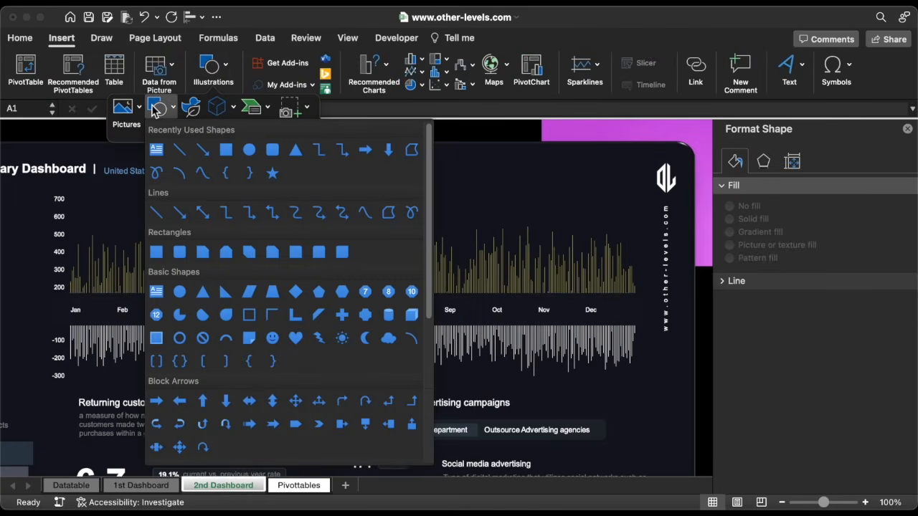
{"action": "left_click", "coordinate": [226, 149]}
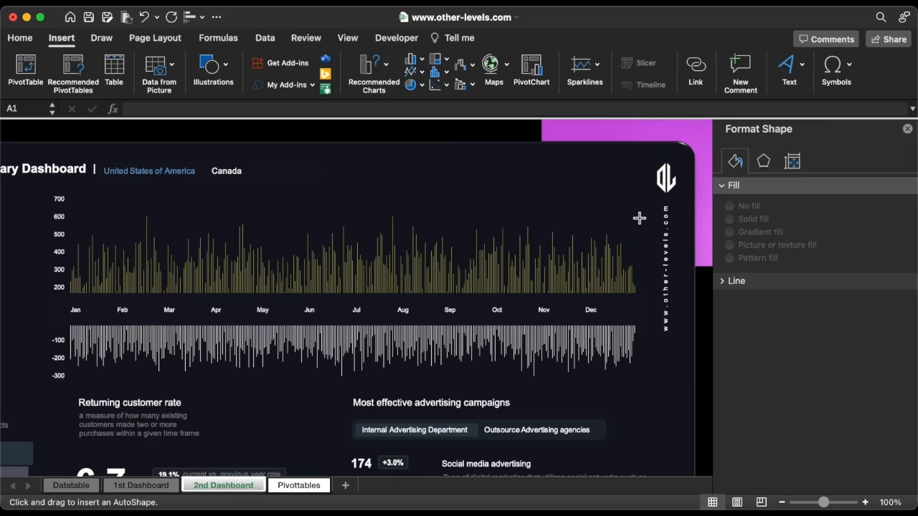
{"action": "left_click_drag", "start_coordinate": [639, 218], "coordinate": [69, 283]}
{"action": "left_click_drag", "start_coordinate": [354, 215], "coordinate": [354, 188]}
{"action": "left_click", "coordinate": [280, 63]}
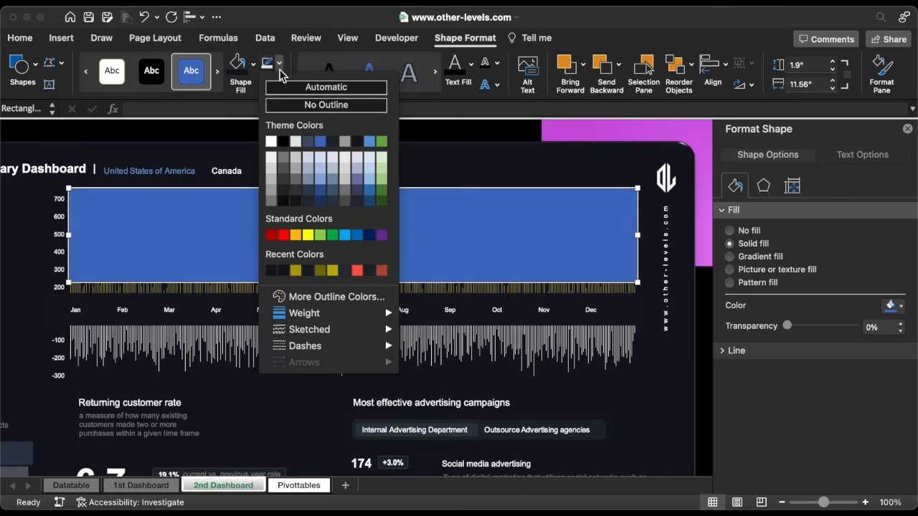
{"action": "left_click", "coordinate": [291, 104]}
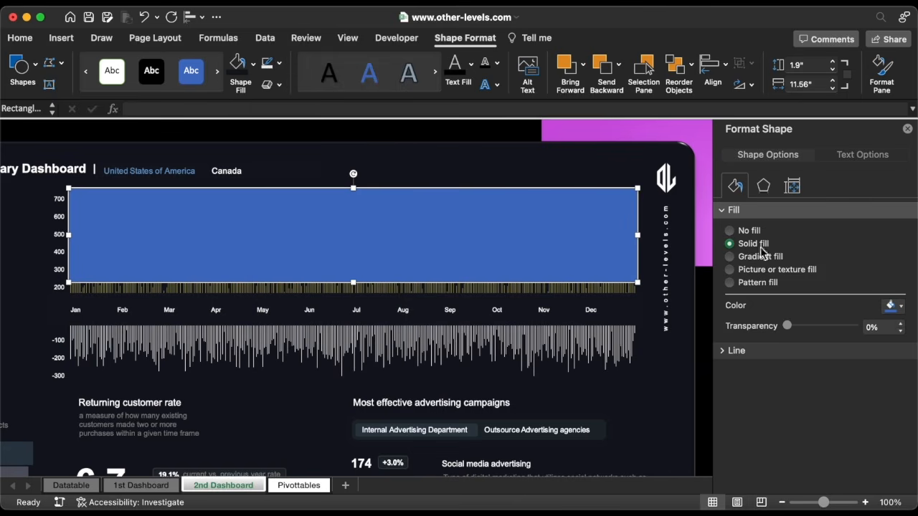
{"action": "left_click", "coordinate": [888, 306]}
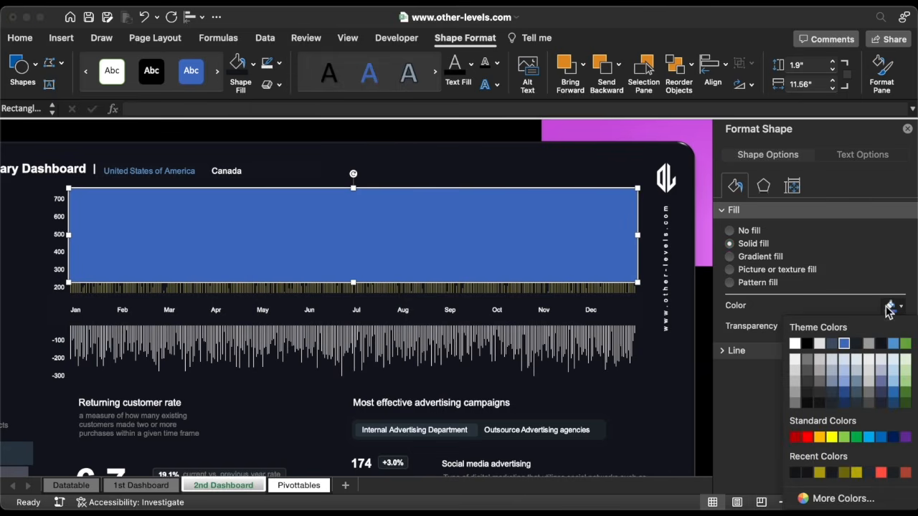
{"action": "left_click", "coordinate": [797, 474]}
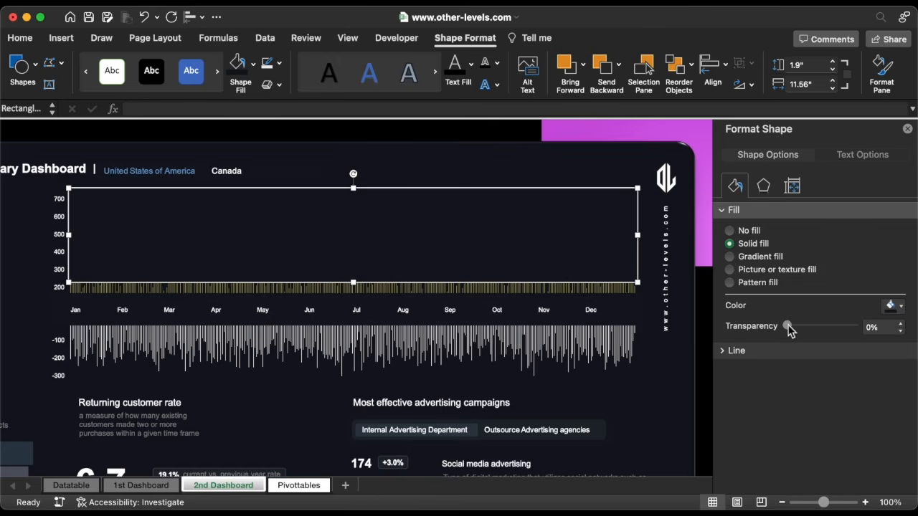
{"action": "left_click_drag", "start_coordinate": [788, 326], "coordinate": [810, 325]}
{"action": "left_click", "coordinate": [901, 324]}
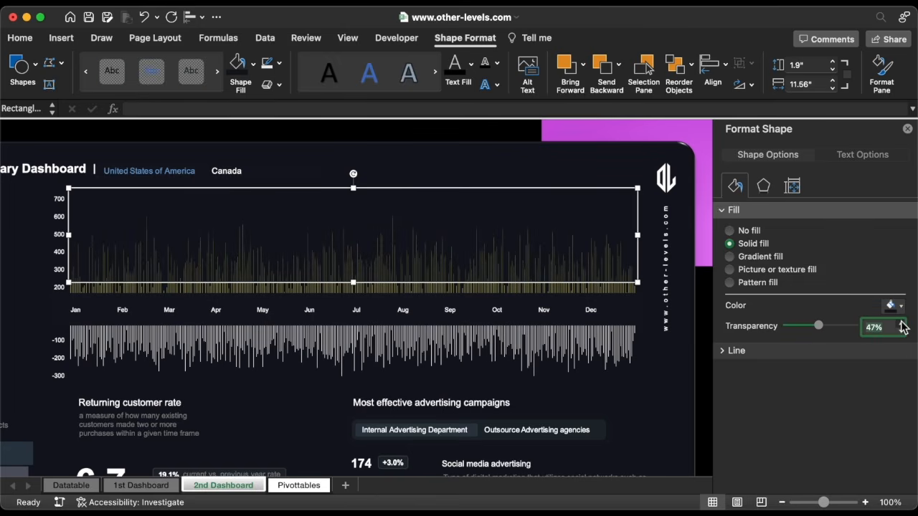
Place a copy of the overlay over the lower bars, adjust both, and position the dotted-line text box
{"action": "left_click_drag", "start_coordinate": [349, 221], "coordinate": [352, 368]}
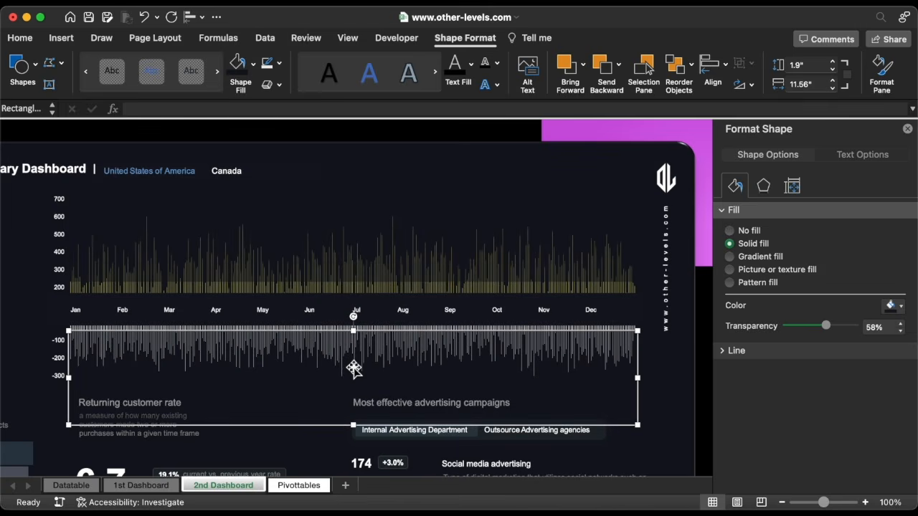
{"action": "left_click_drag", "start_coordinate": [355, 424], "coordinate": [354, 382]}
{"action": "left_click", "coordinate": [361, 272]}
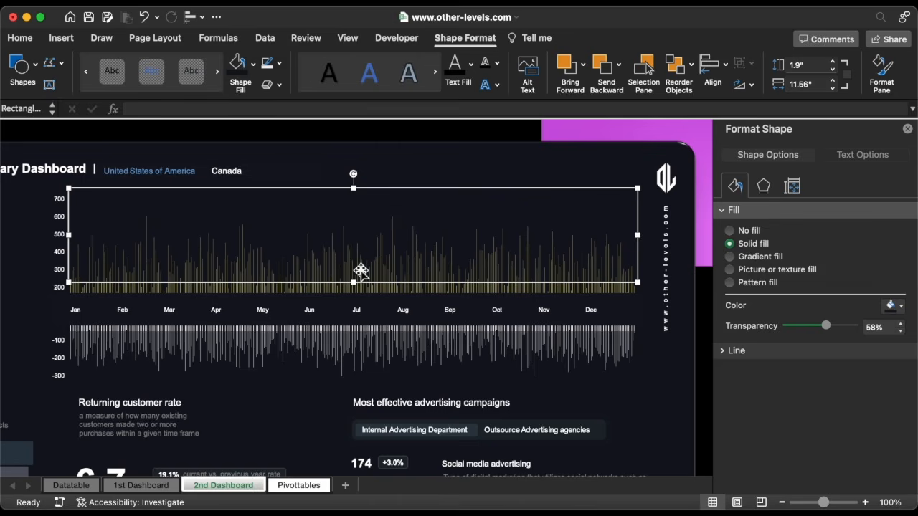
{"action": "left_click_drag", "start_coordinate": [354, 284], "coordinate": [357, 289]}
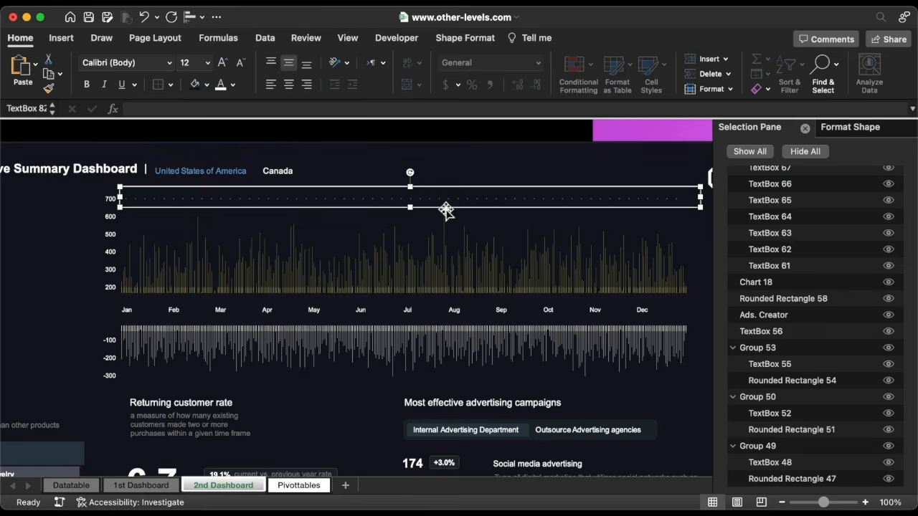
{"action": "left_click_drag", "start_coordinate": [445, 207], "coordinate": [435, 243]}
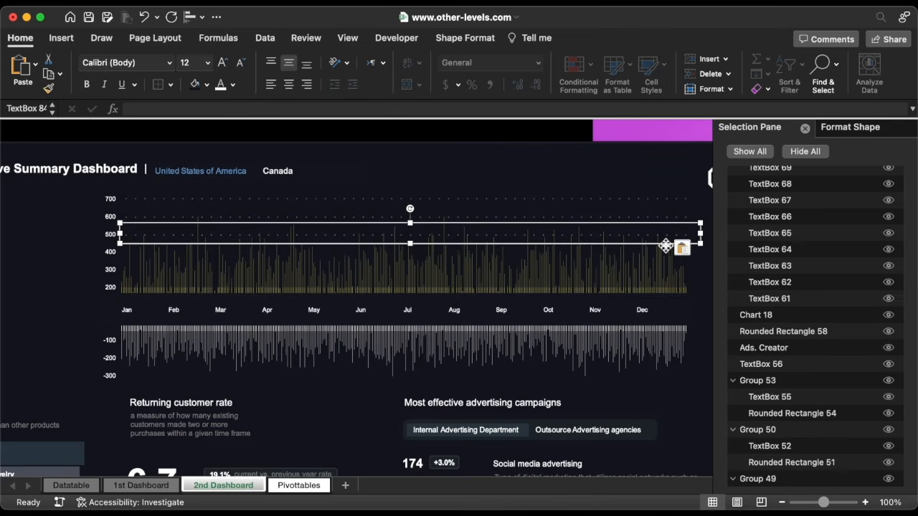
Add another dotted line at the next gridline and group all the dotted lines
{"action": "left_click_drag", "start_coordinate": [666, 245], "coordinate": [625, 386]}
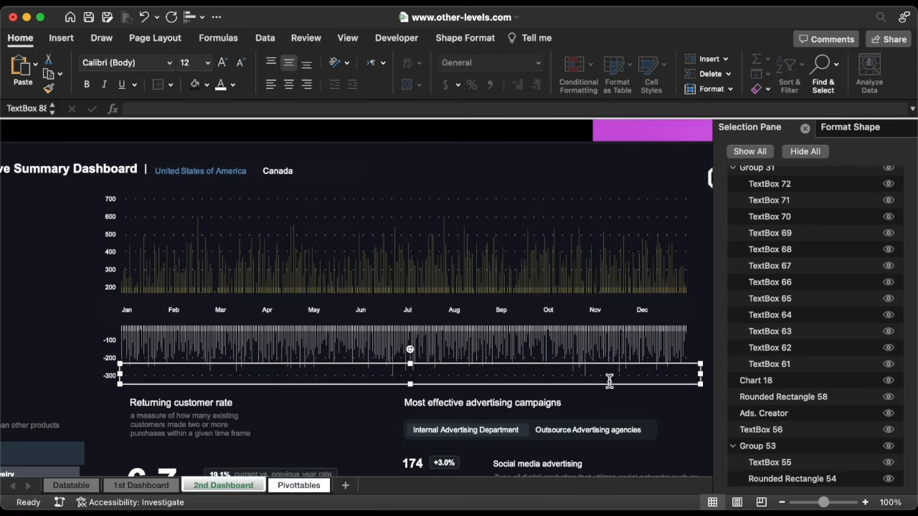
{"action": "left_click", "coordinate": [555, 356], "text": "shift"}
{"action": "left_click", "coordinate": [530, 270], "text": "shift"}
{"action": "left_click", "coordinate": [521, 251], "text": "shift"}
{"action": "left_click", "coordinate": [515, 231], "text": "shift"}
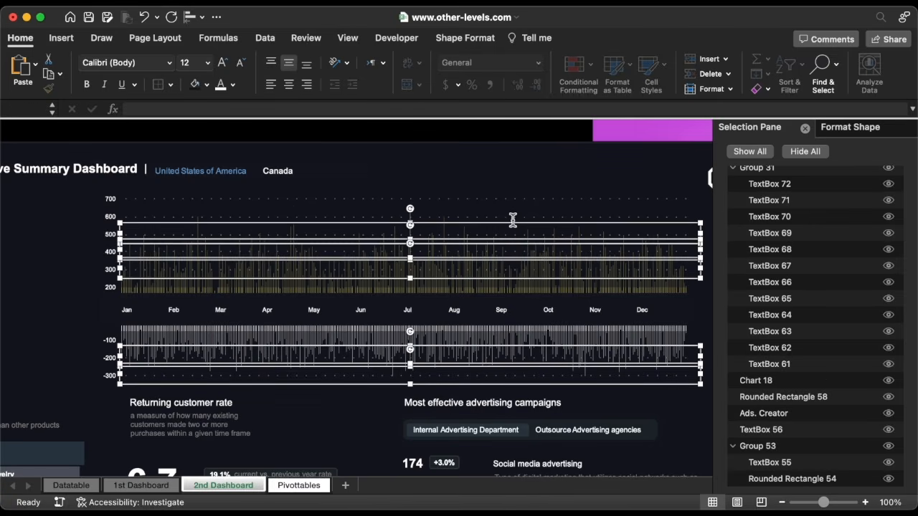
{"action": "left_click", "coordinate": [510, 209], "text": "shift"}
{"action": "left_click", "coordinate": [505, 191], "text": "shift"}
{"action": "right_click", "coordinate": [505, 189]}
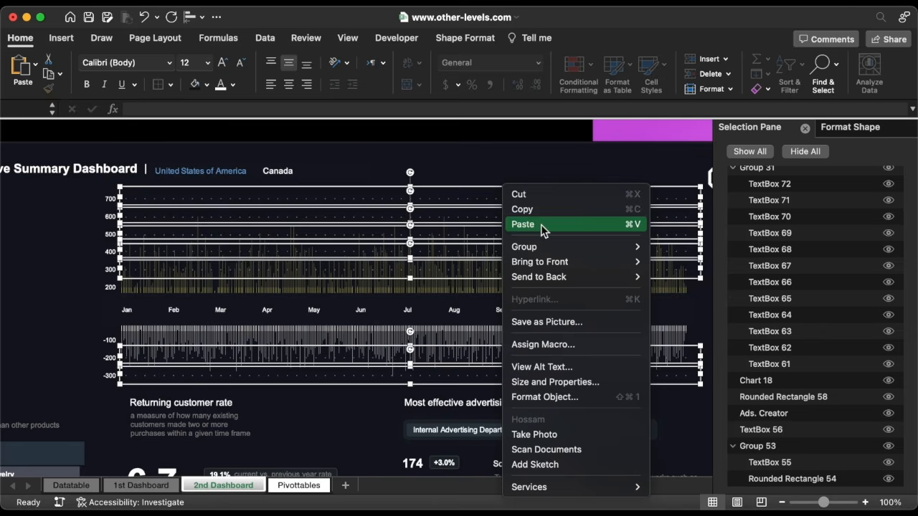
{"action": "mouse_move", "coordinate": [545, 248]}
{"action": "left_click", "coordinate": [667, 250]}
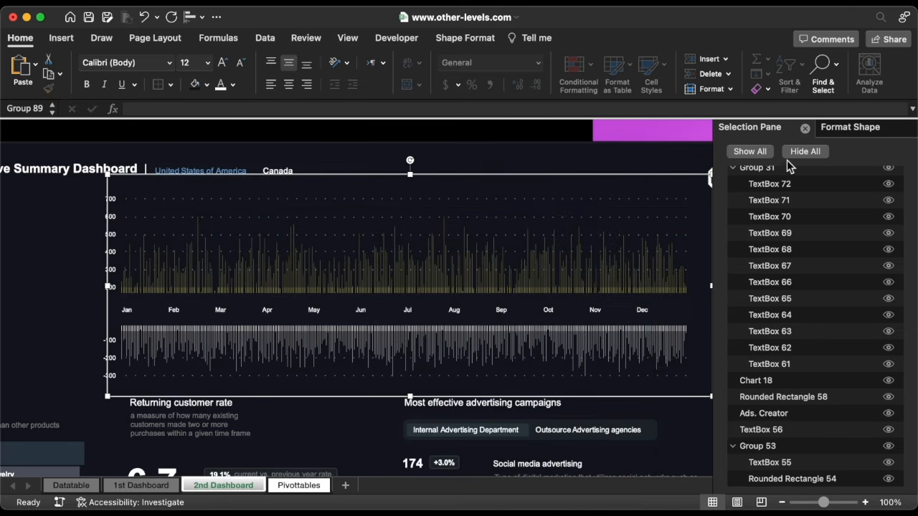
Close the side panes and send the grouped guide lines behind the charts
{"action": "left_click", "coordinate": [805, 129]}
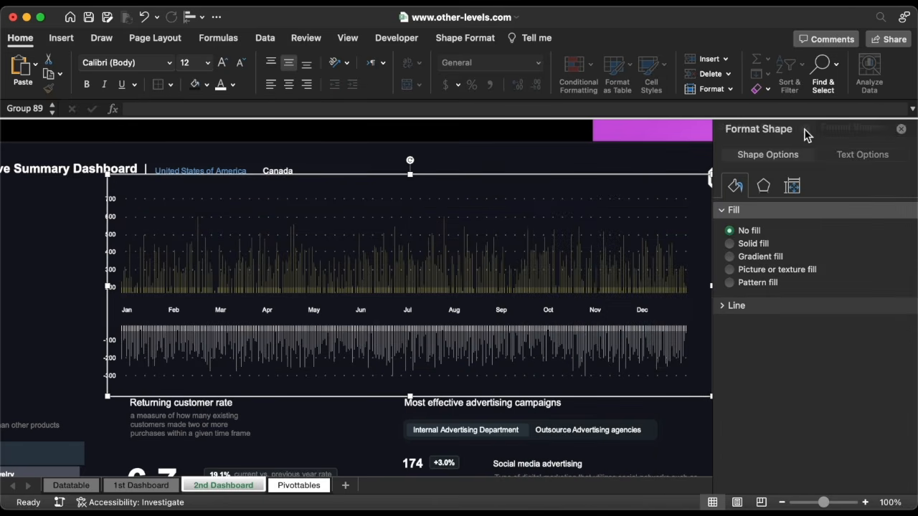
{"action": "left_click", "coordinate": [908, 130]}
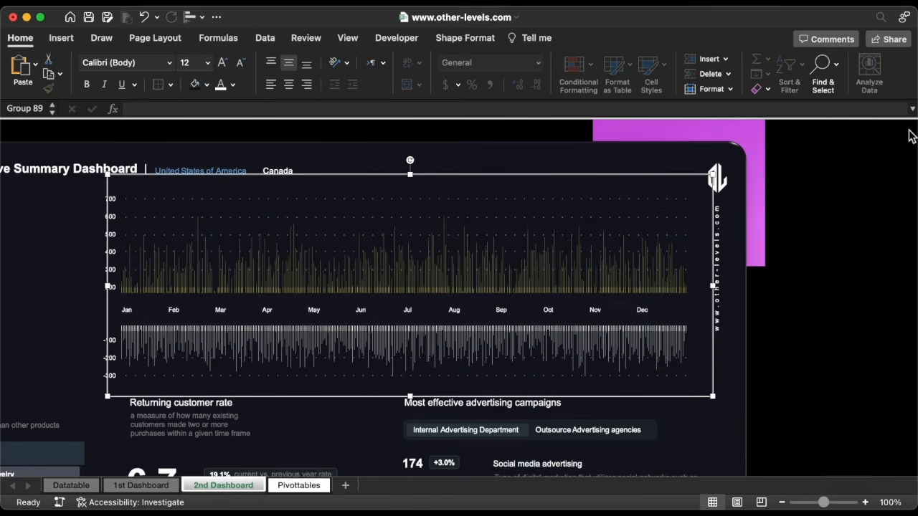
{"action": "right_click", "coordinate": [650, 181]}
{"action": "mouse_move", "coordinate": [725, 264]}
{"action": "left_click", "coordinate": [814, 264]}
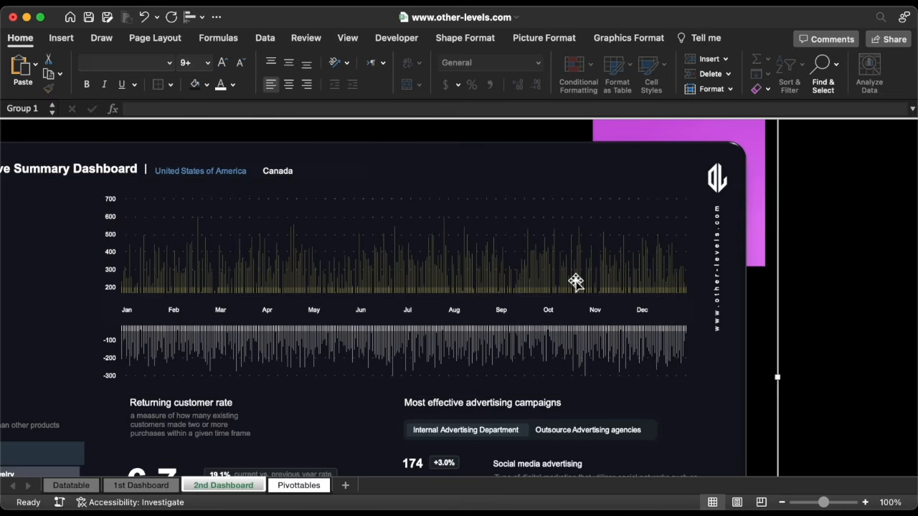
{"action": "left_click", "coordinate": [297, 487]}
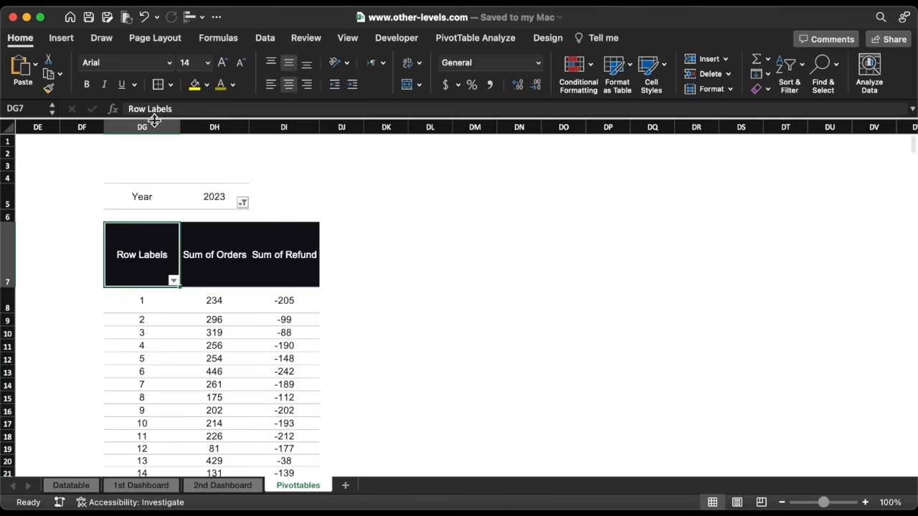
Copy the pivot in columns DG:DI and paste it at column DL
{"action": "left_click_drag", "start_coordinate": [154, 120], "coordinate": [266, 135]}
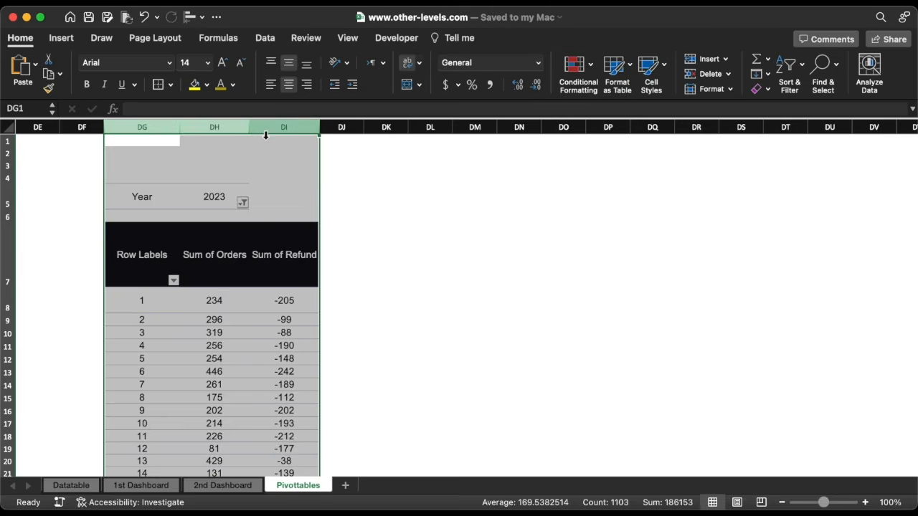
{"action": "key", "text": "super+c"}
{"action": "left_click", "coordinate": [426, 129]}
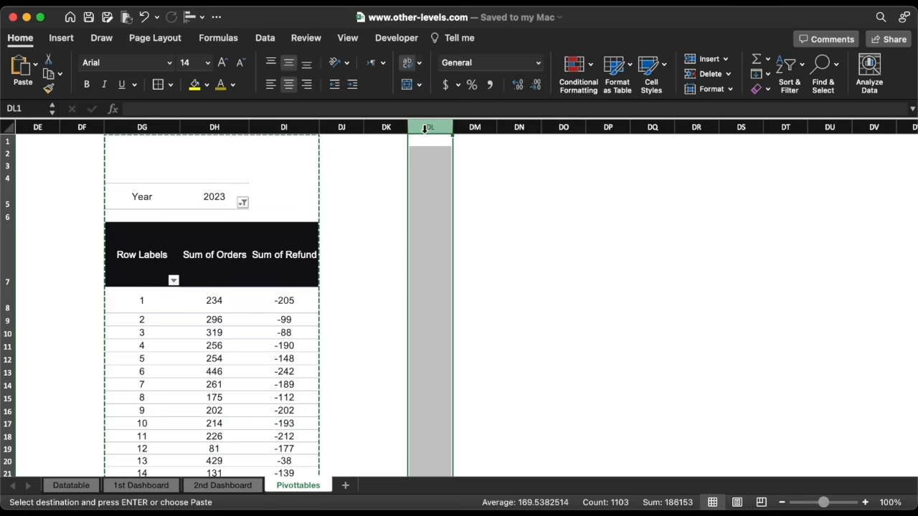
{"action": "key", "text": "super+v"}
{"action": "scroll", "coordinate": [445, 215], "scroll_direction": "right", "scroll_amount": 1}
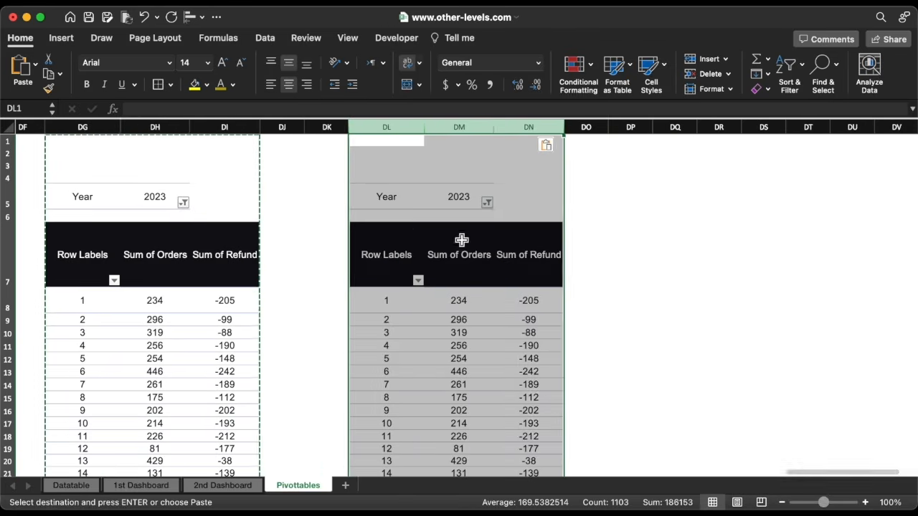
Filter the copied pivot's Year field to 2022 only
{"action": "left_click", "coordinate": [461, 240]}
{"action": "left_click", "coordinate": [487, 203]}
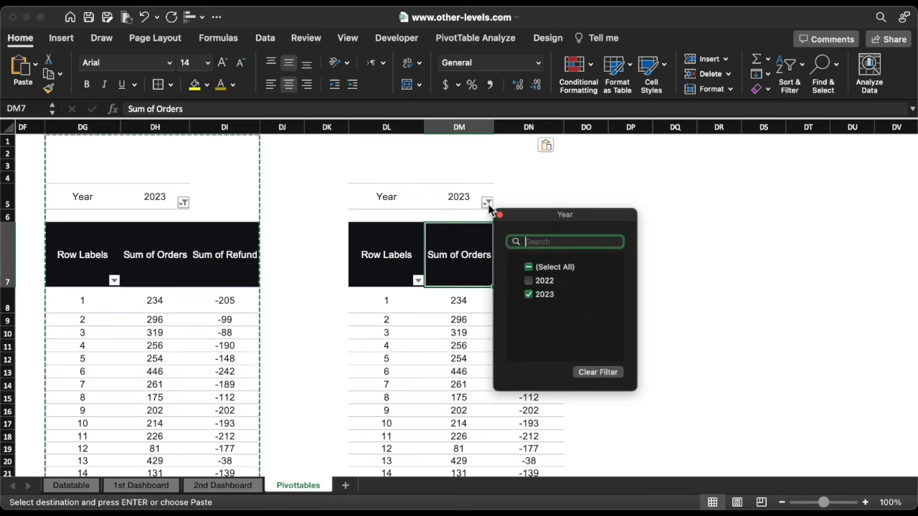
{"action": "left_click", "coordinate": [529, 281]}
{"action": "left_click", "coordinate": [529, 281]}
{"action": "left_click", "coordinate": [529, 294]}
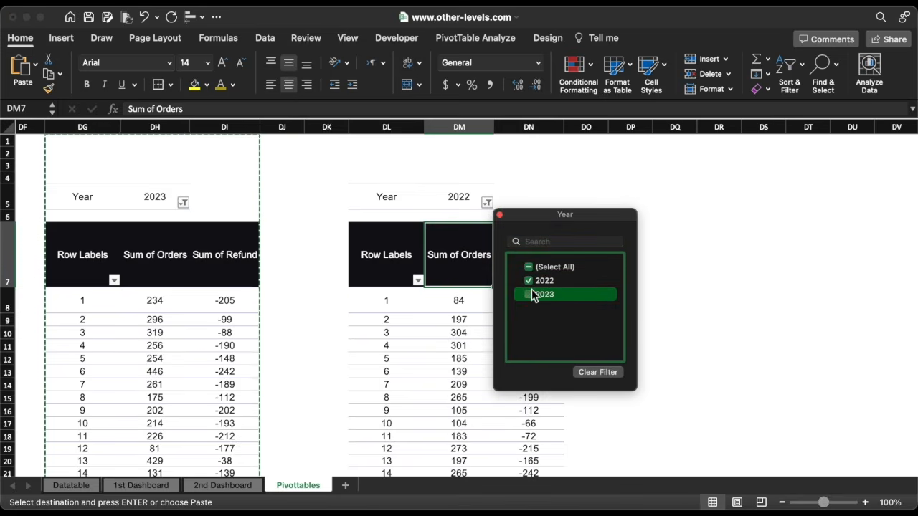
{"action": "left_click", "coordinate": [476, 37]}
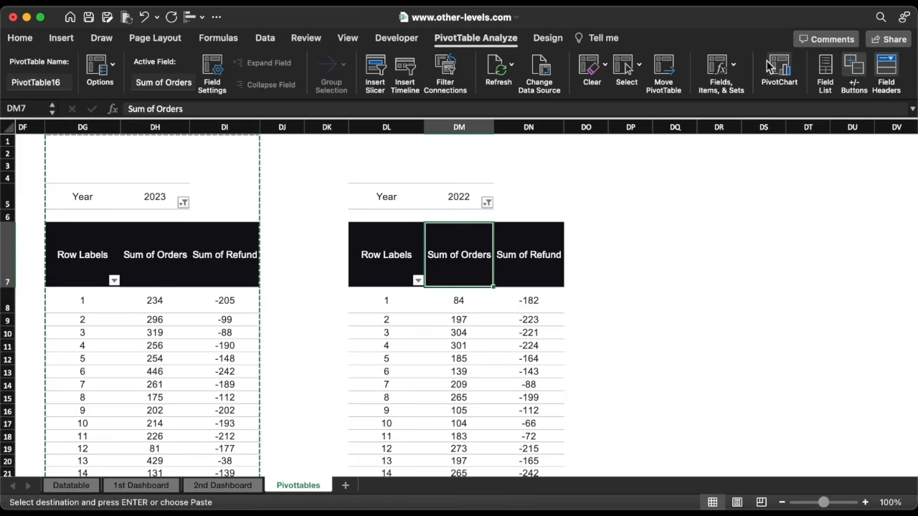
Remove Day Number from the rows, leaving totals of 71351 orders and -59505 refunds
{"action": "left_click", "coordinate": [825, 65]}
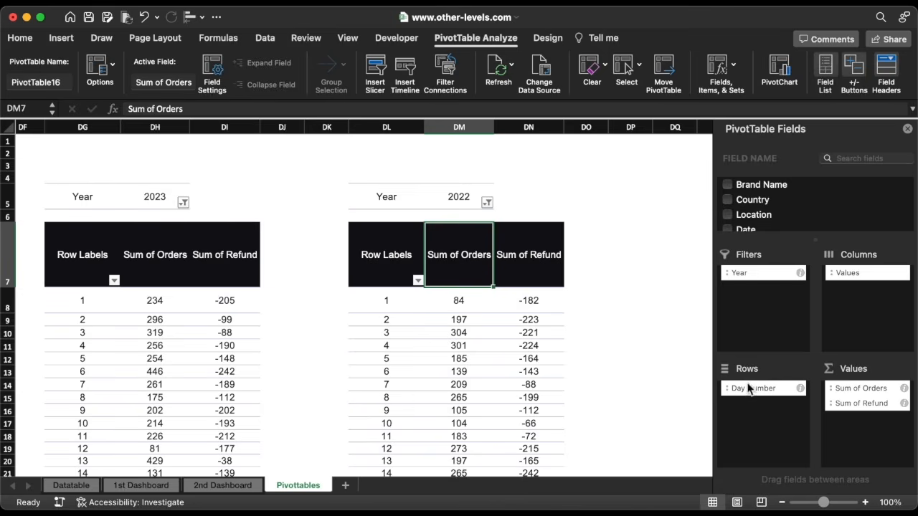
{"action": "left_click_drag", "start_coordinate": [748, 388], "coordinate": [667, 364]}
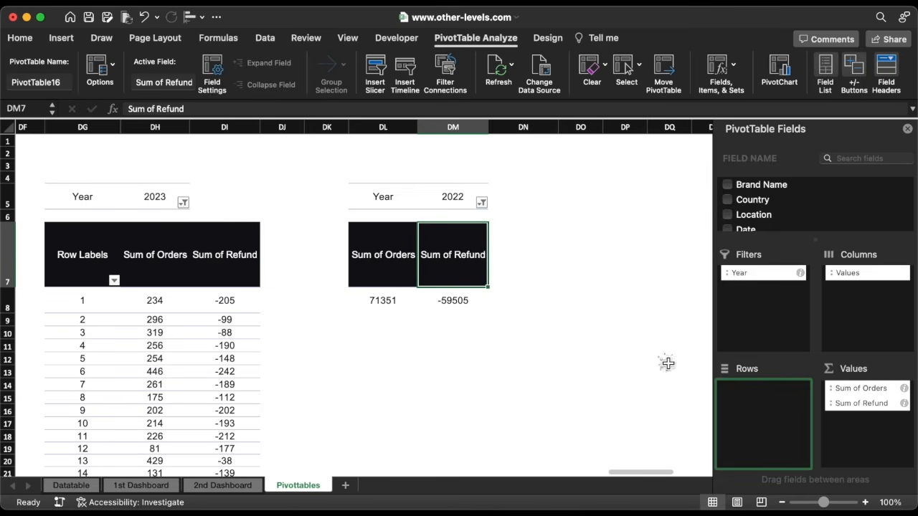
{"action": "scroll", "coordinate": [487, 352], "scroll_direction": "right", "scroll_amount": 1}
{"action": "left_click", "coordinate": [546, 300]}
Label DO8 'Total Orders 2023' and DO9 'Total Orders 2022', widening column DO without wrapping
{"action": "type", "text": "Total "}
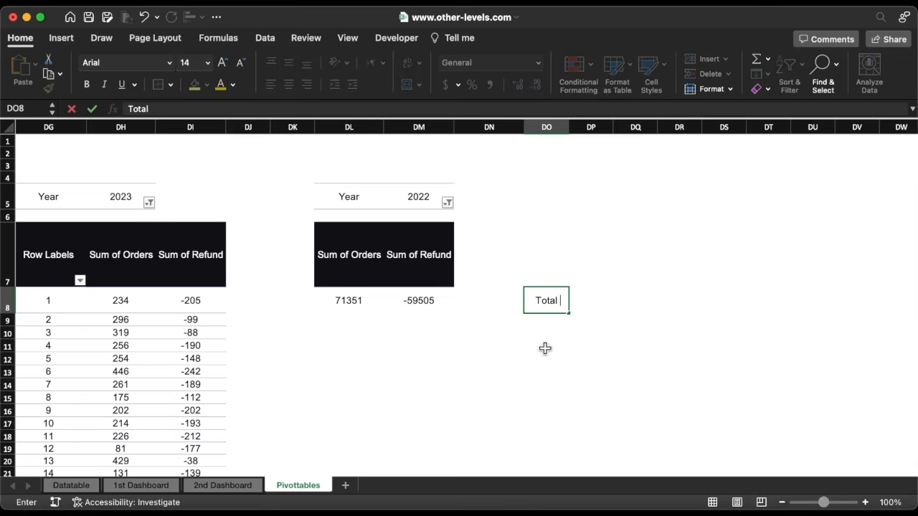
{"action": "type", "text": "Orders 2023"}
{"action": "key", "text": "Return"}
{"action": "left_click", "coordinate": [549, 127]}
{"action": "left_click", "coordinate": [409, 63]}
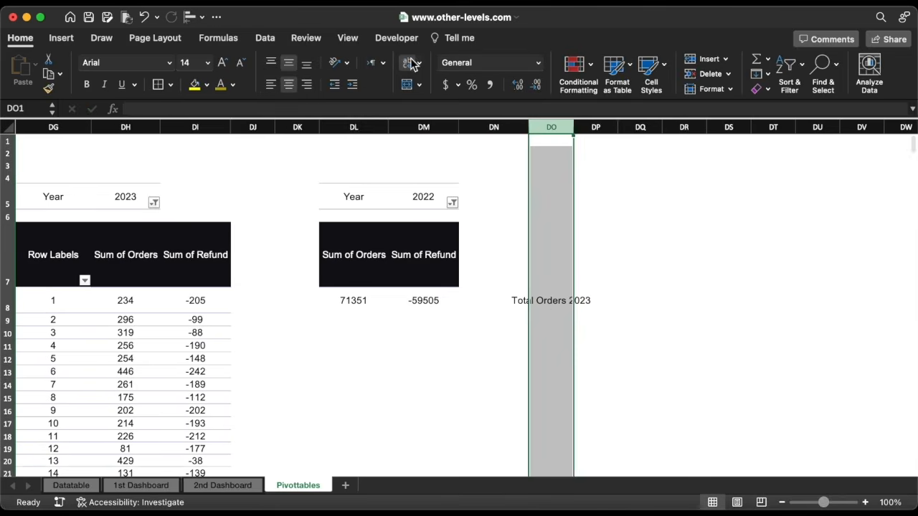
{"action": "double_click", "coordinate": [573, 127]}
{"action": "left_click", "coordinate": [585, 300]}
{"action": "left_click_drag", "start_coordinate": [614, 313], "coordinate": [614, 324]}
{"action": "double_click", "coordinate": [611, 322]}
{"action": "key", "text": "BackSpace"}
{"action": "type", "text": "2022"}
{"action": "key", "text": "Return"}
In DP8, compute 2023 total orders as the pivot's orders grand total minus its refund grand total
{"action": "left_click", "coordinate": [649, 301]}
{"action": "type", "text": "="}
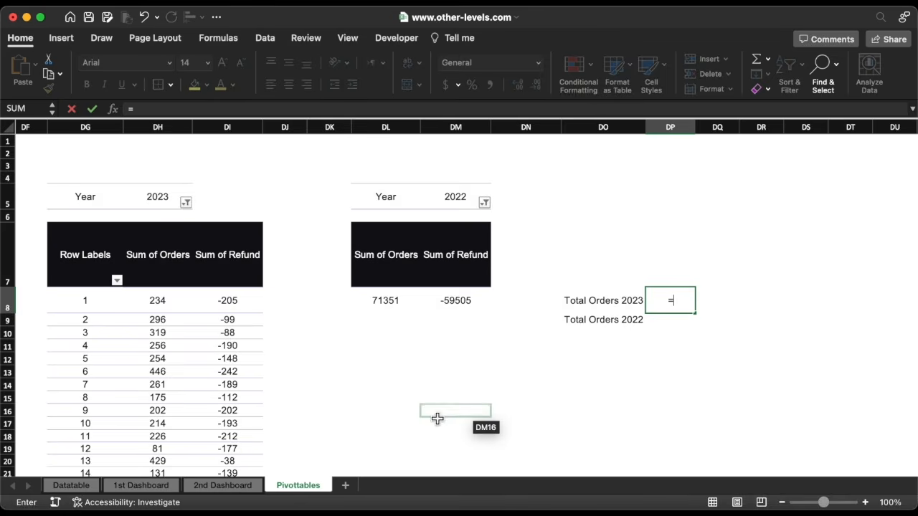
{"action": "left_click", "coordinate": [171, 359]}
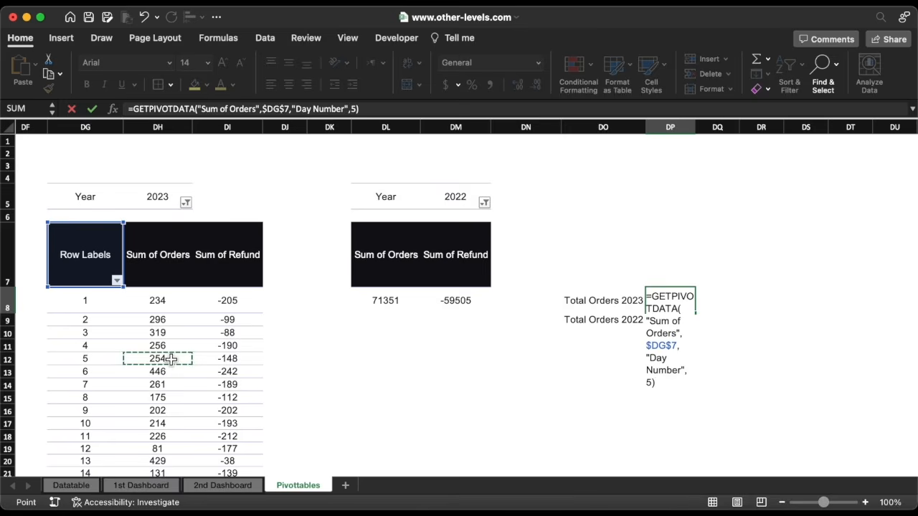
{"action": "key", "text": "super+Down"}
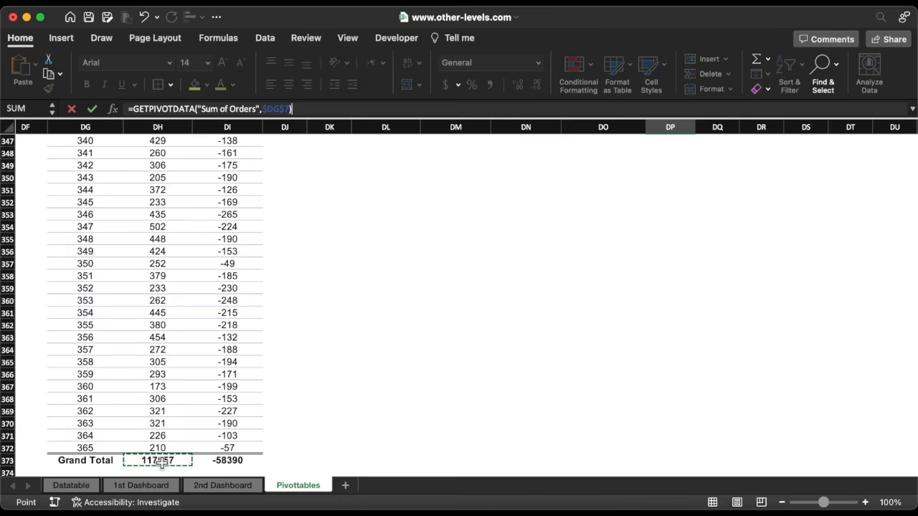
{"action": "type", "text": "-"}
{"action": "left_click", "coordinate": [233, 465]}
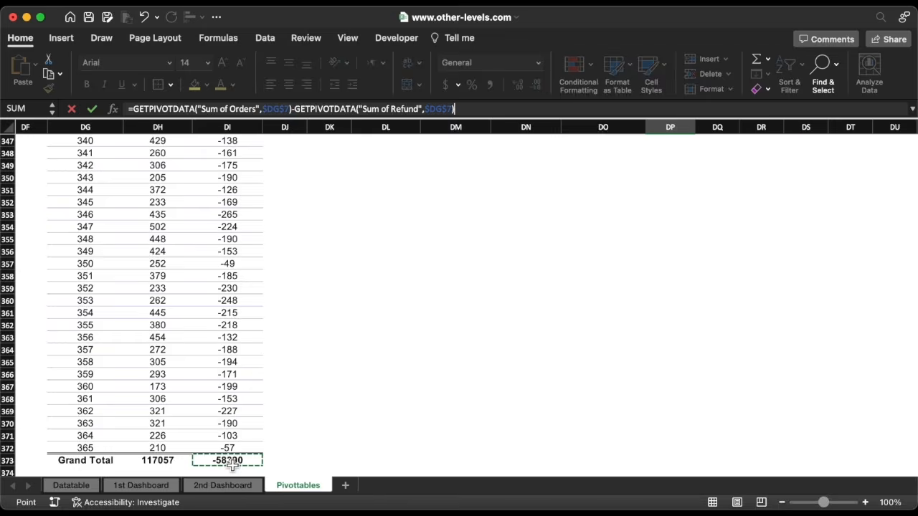
{"action": "key", "text": "Return"}
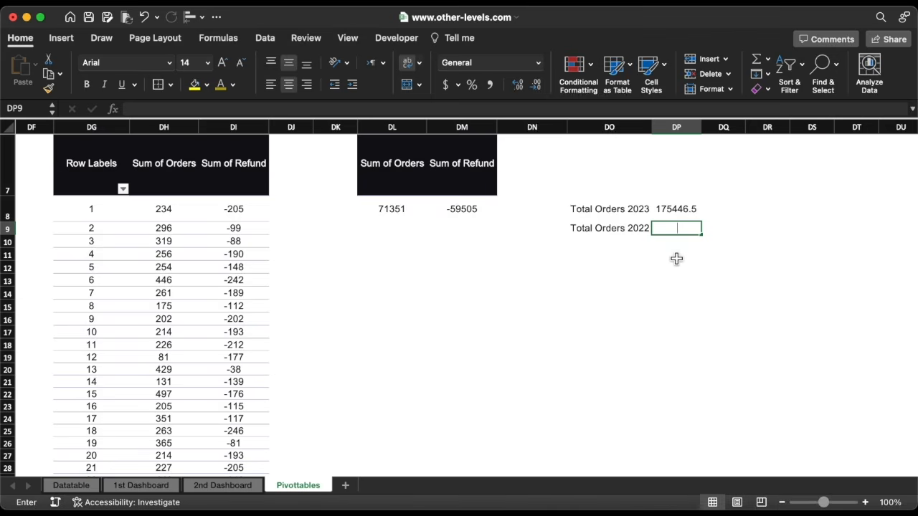
In DP9, compute 2022 total orders as the Sum of Orders total minus the Sum of Refund total
{"action": "type", "text": "="}
{"action": "left_click", "coordinate": [404, 210]}
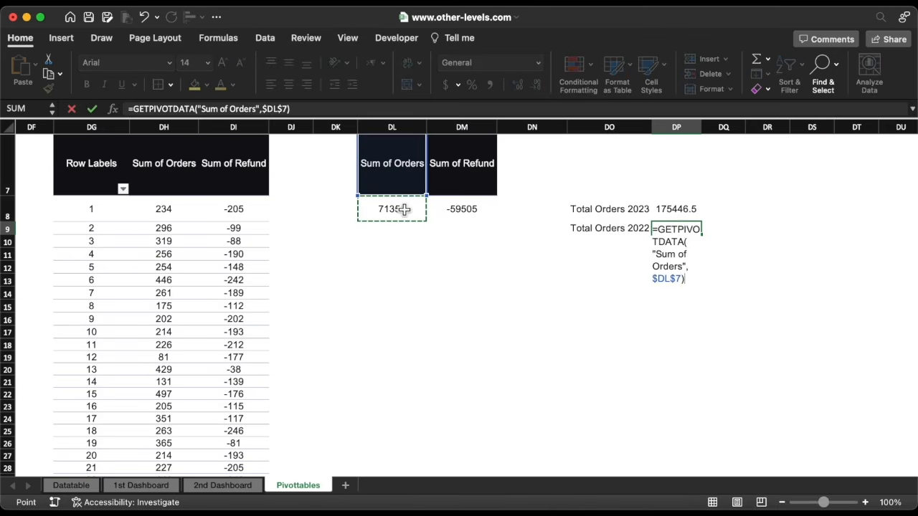
{"action": "type", "text": "-"}
{"action": "left_click", "coordinate": [447, 210]}
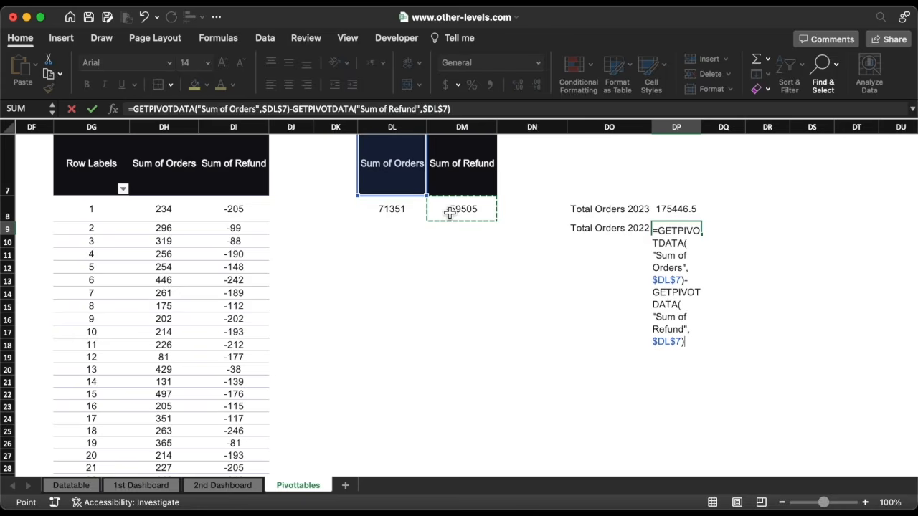
{"action": "key", "text": "Return"}
Apply Comma Style with no decimals to DP8:DP9 so they read 175,447 and 130,856
{"action": "left_click_drag", "start_coordinate": [688, 209], "coordinate": [683, 228]}
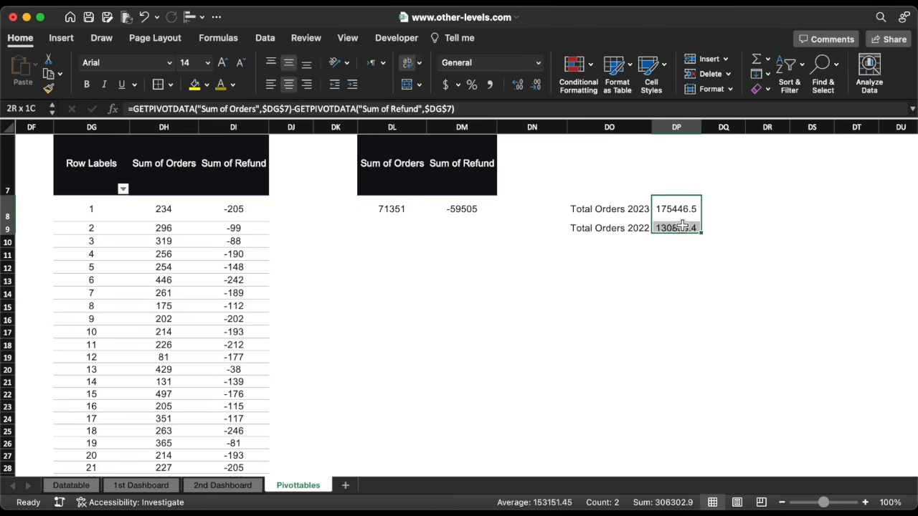
{"action": "left_click", "coordinate": [490, 84]}
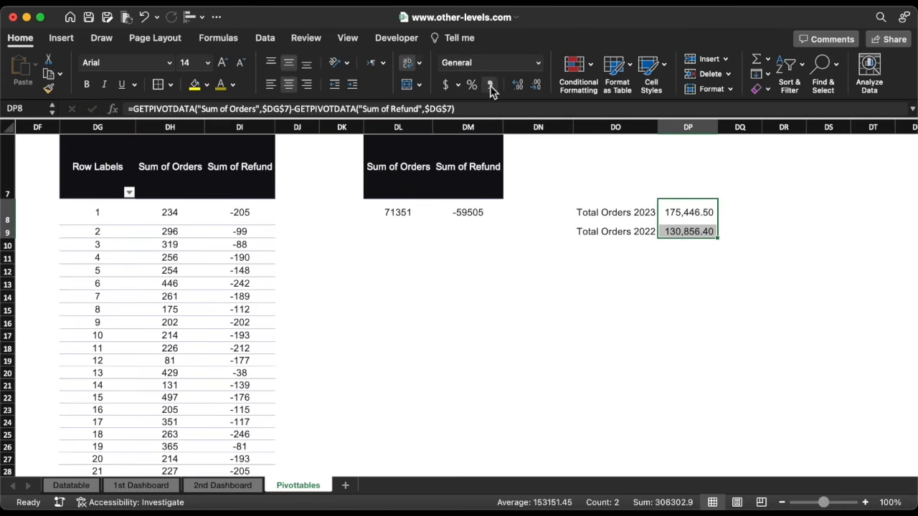
{"action": "left_click", "coordinate": [536, 85]}
{"action": "left_click", "coordinate": [536, 85]}
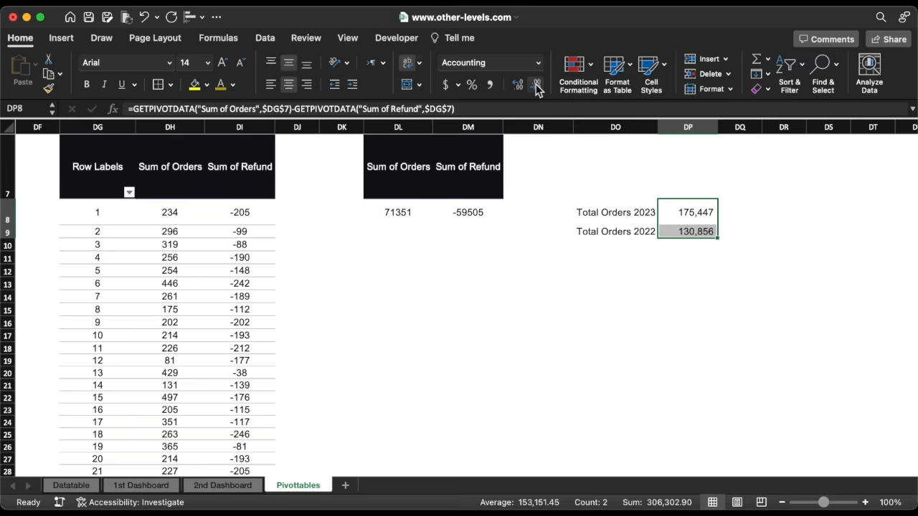
{"action": "left_click", "coordinate": [686, 261]}
{"action": "type", "text": "="}
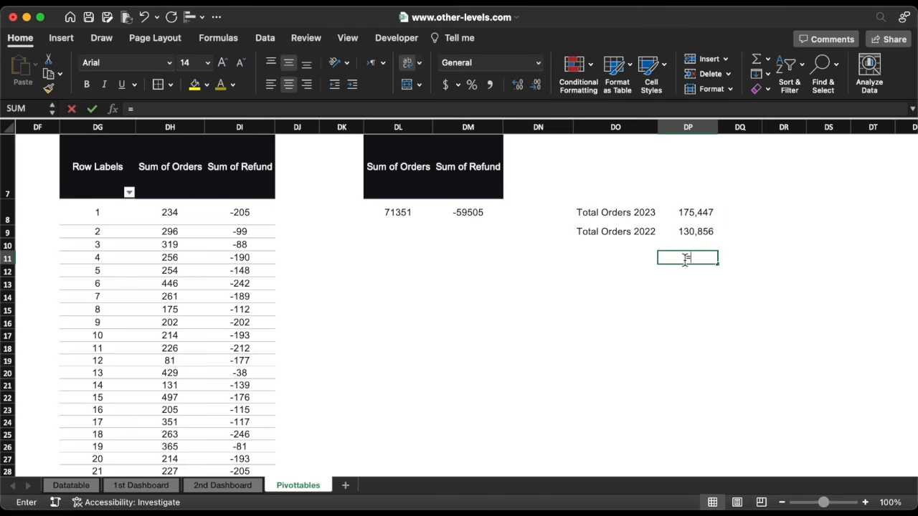
{"action": "type", "text": "("}
Complete the formula =(DP8-DP9)/DP8 in DP11 for the year-over-year change
{"action": "left_click", "coordinate": [692, 220]}
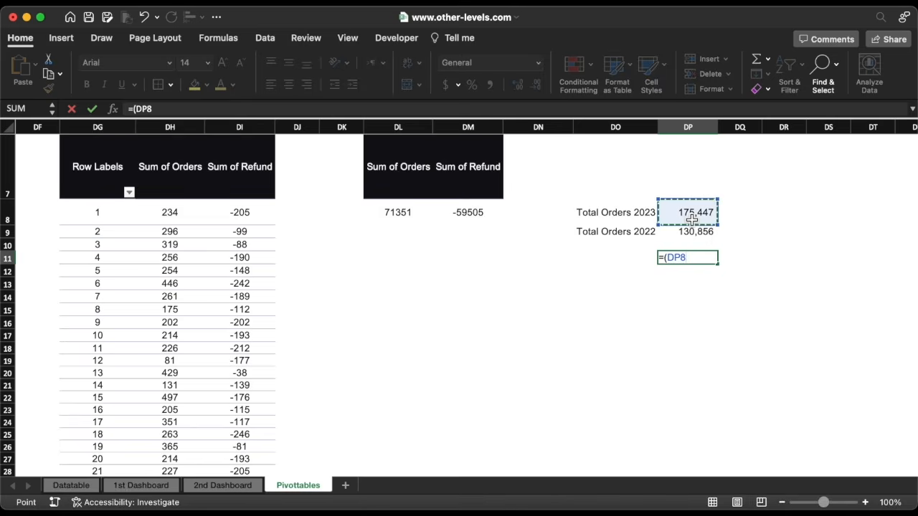
{"action": "type", "text": "-"}
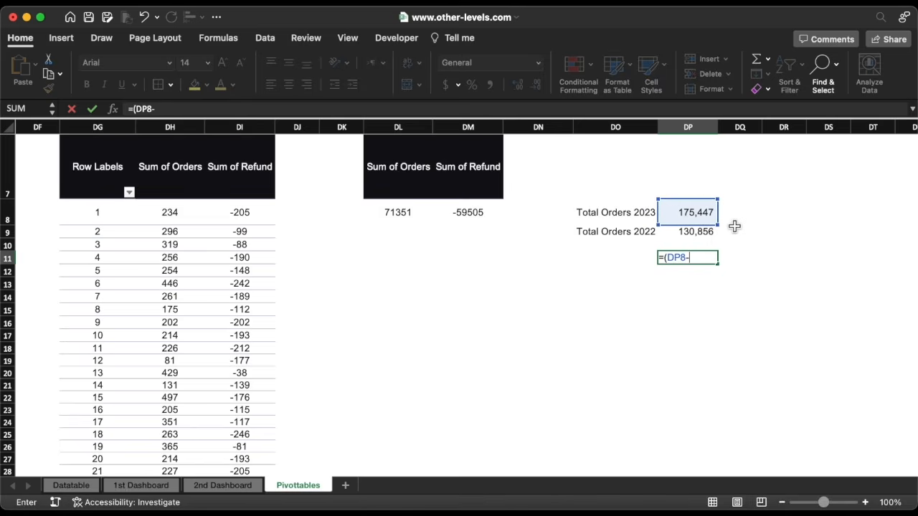
{"action": "left_click", "coordinate": [700, 233]}
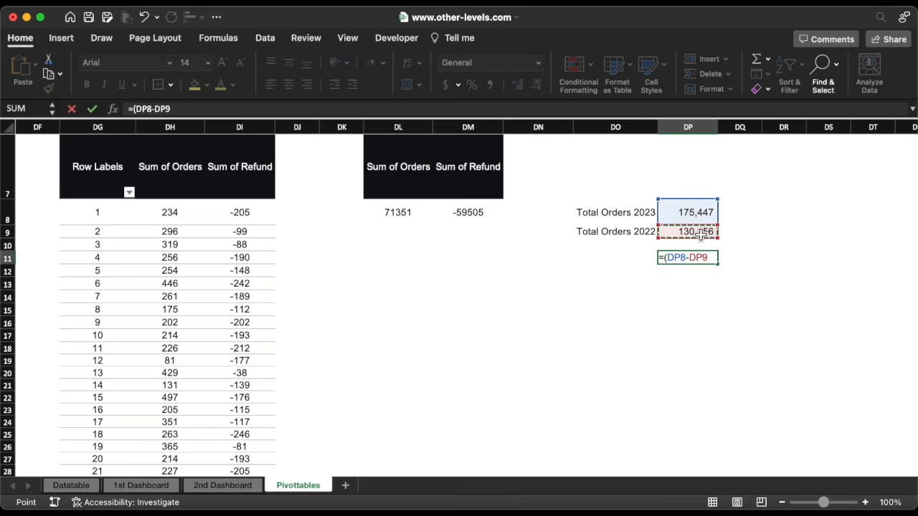
{"action": "type", "text": ")/"}
{"action": "left_click", "coordinate": [691, 221]}
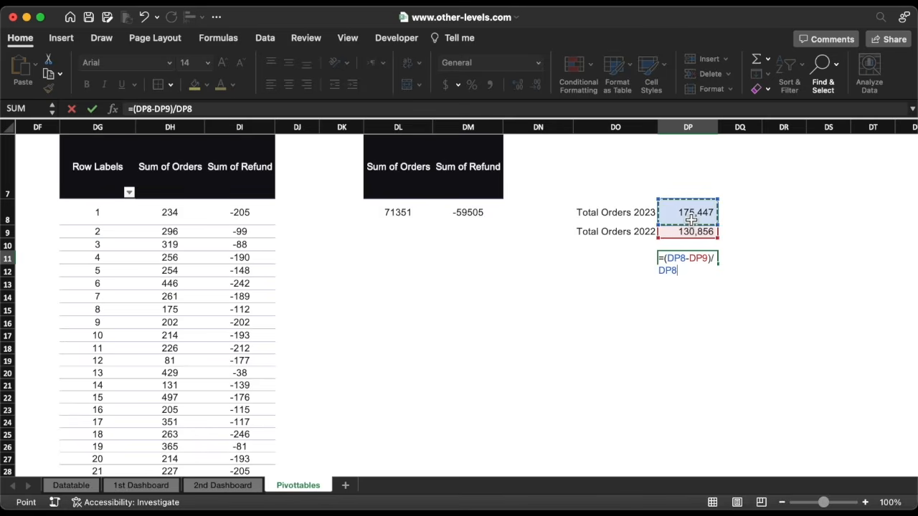
{"action": "key", "text": "Return"}
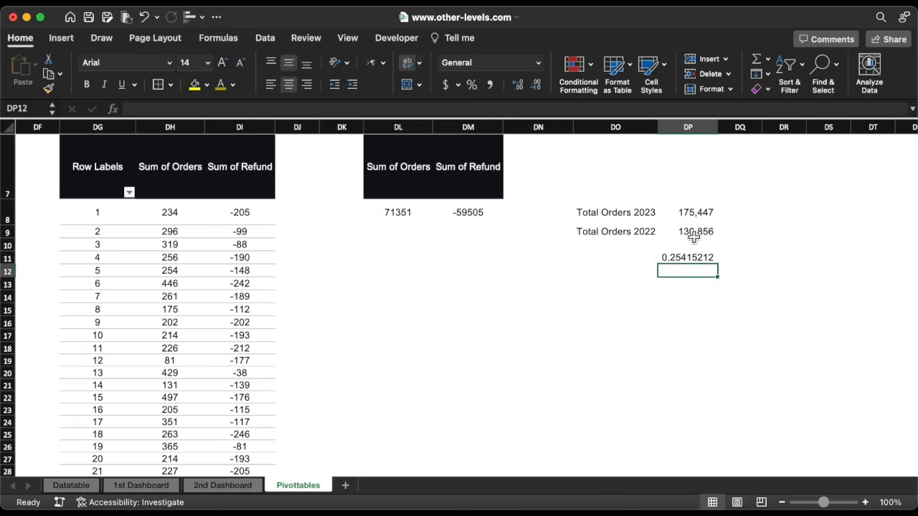
Give DP11 the custom number format +0%;-0%;0% so it shows +25%
{"action": "left_click", "coordinate": [693, 260]}
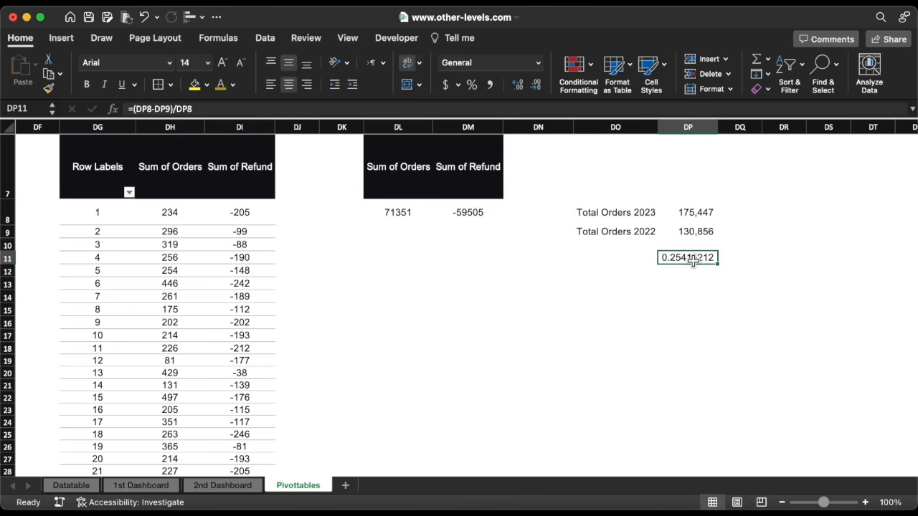
{"action": "left_click", "coordinate": [538, 63]}
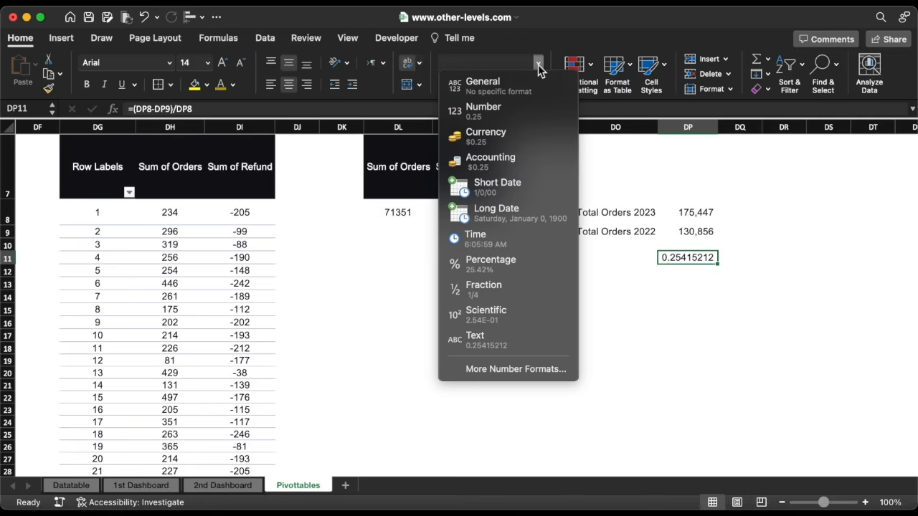
{"action": "left_click", "coordinate": [531, 370]}
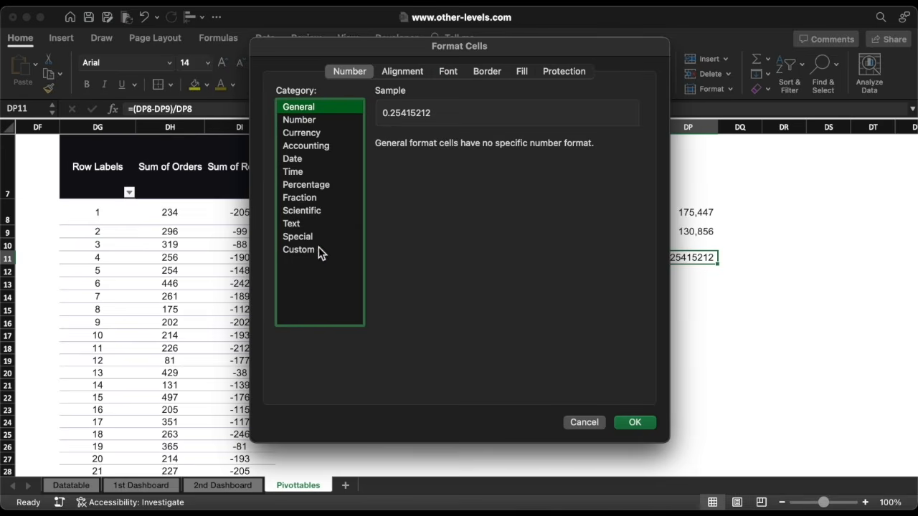
{"action": "left_click", "coordinate": [314, 249]}
{"action": "scroll", "coordinate": [441, 262], "scroll_direction": "down", "scroll_amount": 15}
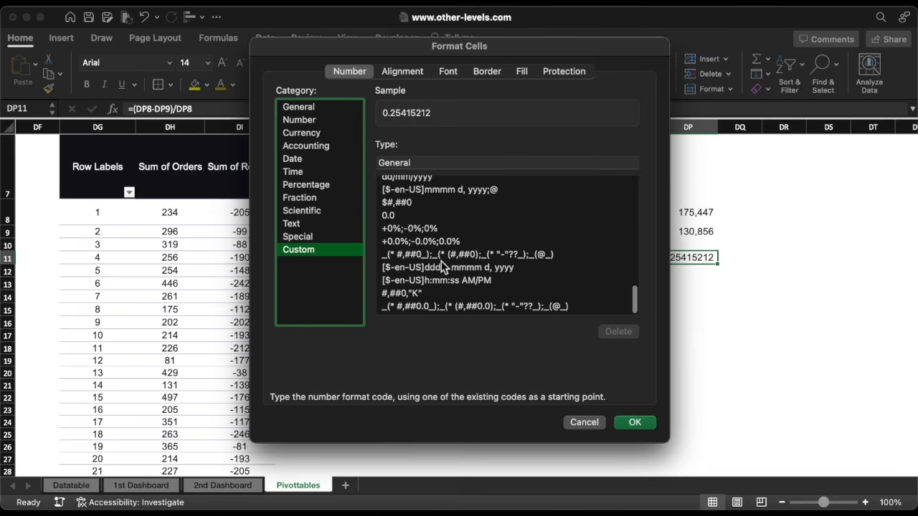
{"action": "left_click", "coordinate": [412, 231]}
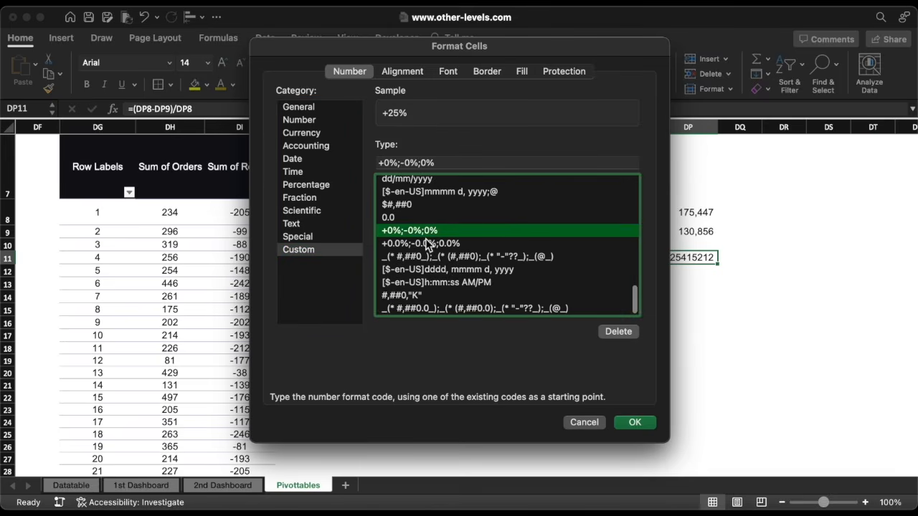
{"action": "left_click", "coordinate": [634, 424]}
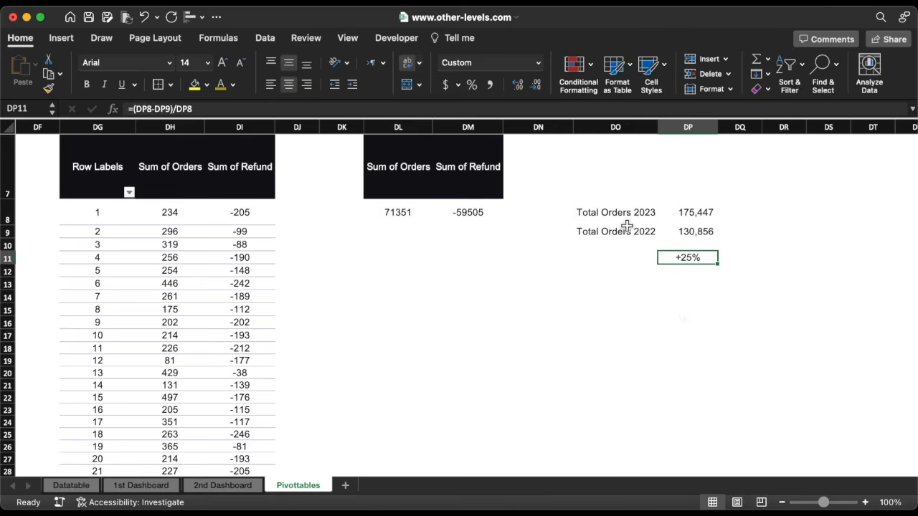
Colour the DO8:DO9 total-orders labels gold and give DP11 a red dotted border
{"action": "left_click_drag", "start_coordinate": [603, 216], "coordinate": [673, 231]}
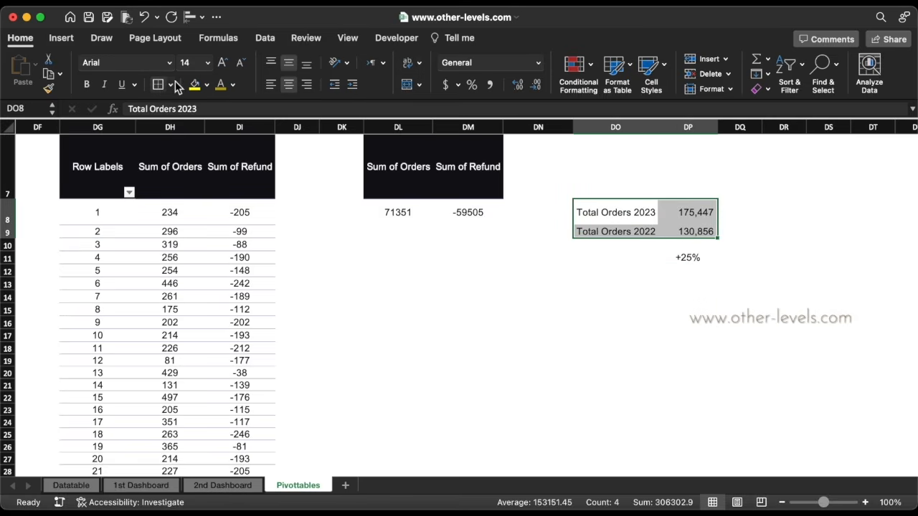
{"action": "left_click_drag", "start_coordinate": [642, 219], "coordinate": [645, 232]}
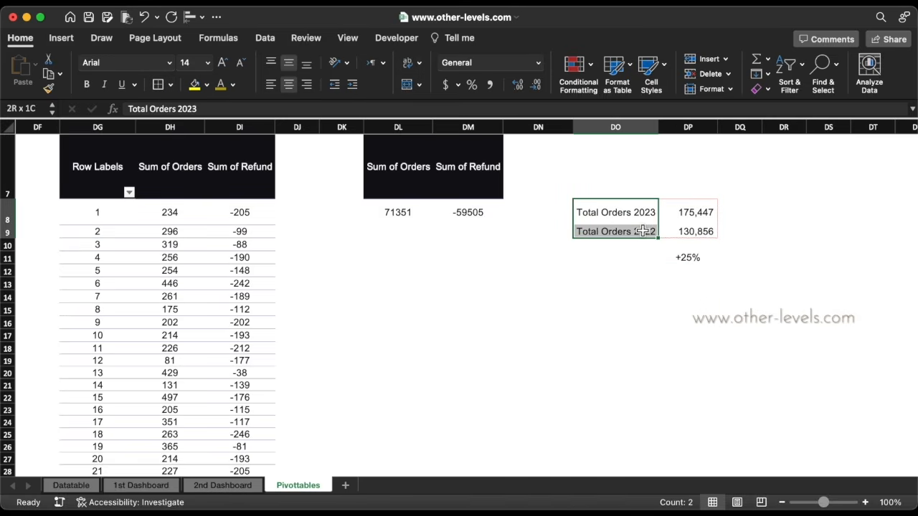
{"action": "left_click", "coordinate": [221, 85]}
{"action": "left_click", "coordinate": [685, 258]}
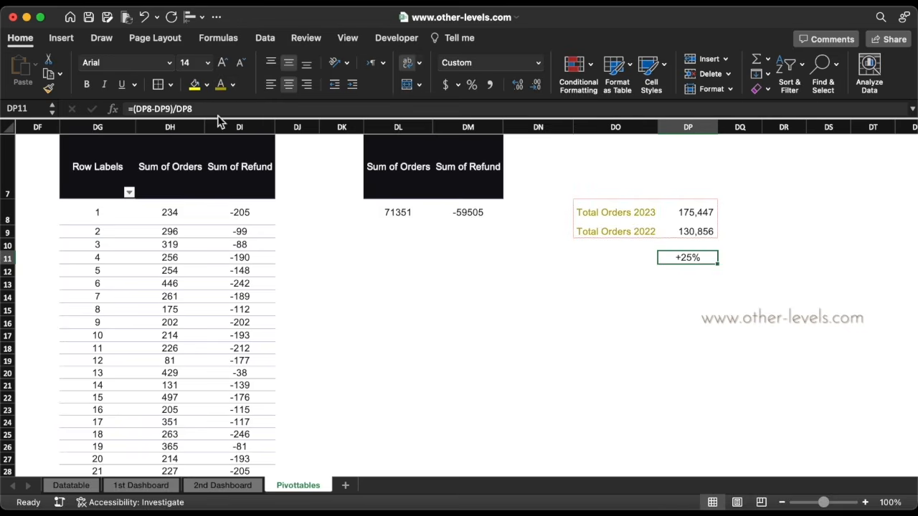
{"action": "left_click", "coordinate": [158, 85]}
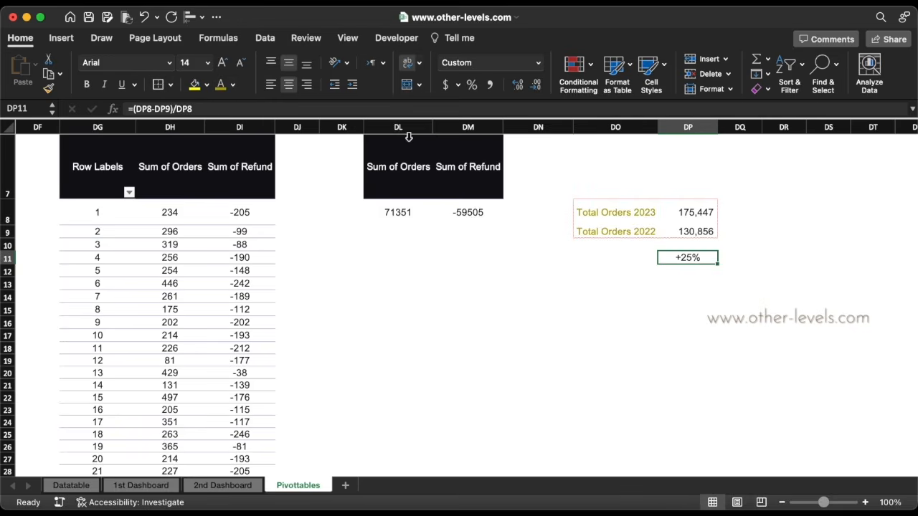
{"action": "left_click", "coordinate": [590, 297]}
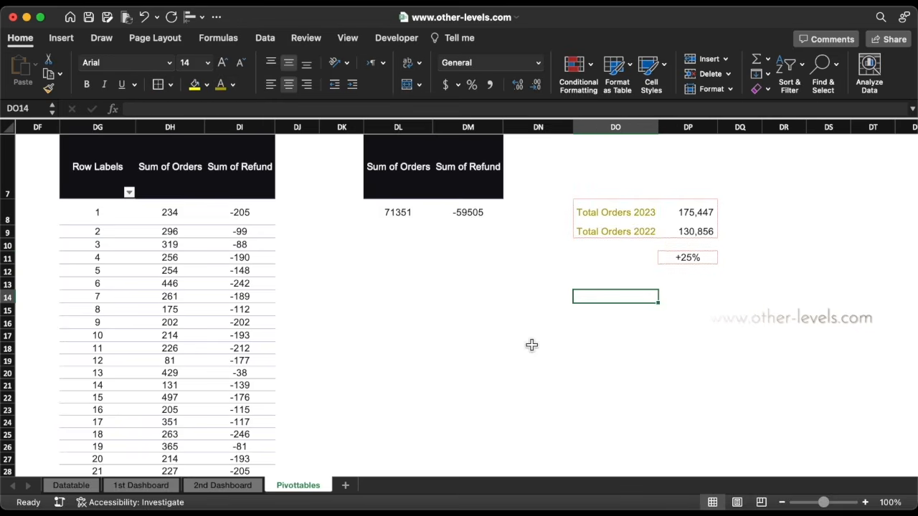
{"action": "left_click", "coordinate": [228, 486]}
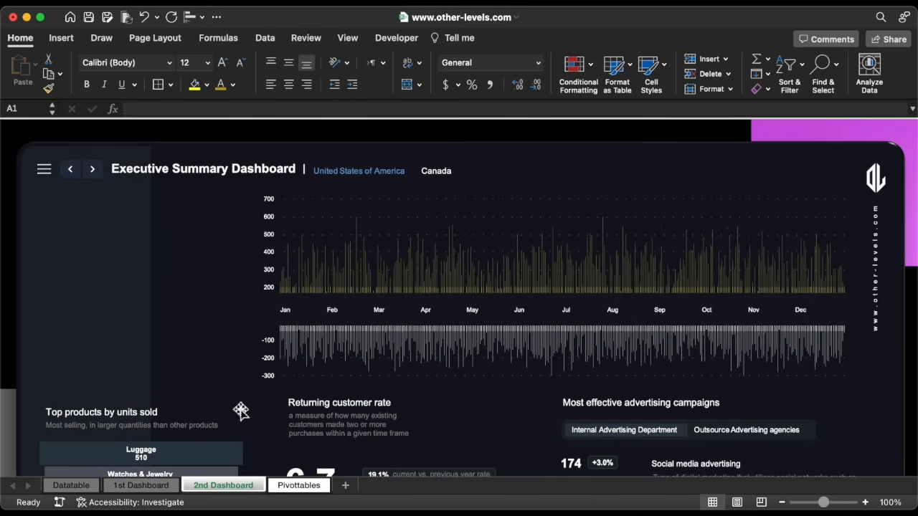
Copy the title boxes to the top-left panel and clear a copy placed under Purchase orders
{"action": "left_click", "coordinate": [152, 407]}
{"action": "left_click_drag", "start_coordinate": [106, 431], "coordinate": [103, 222]}
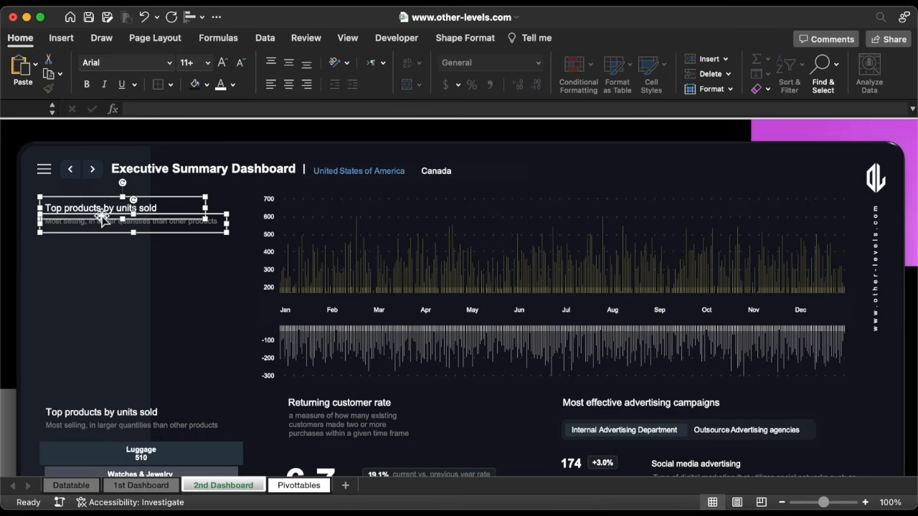
{"action": "triple_click", "coordinate": [102, 209]}
{"action": "left_click", "coordinate": [104, 408]}
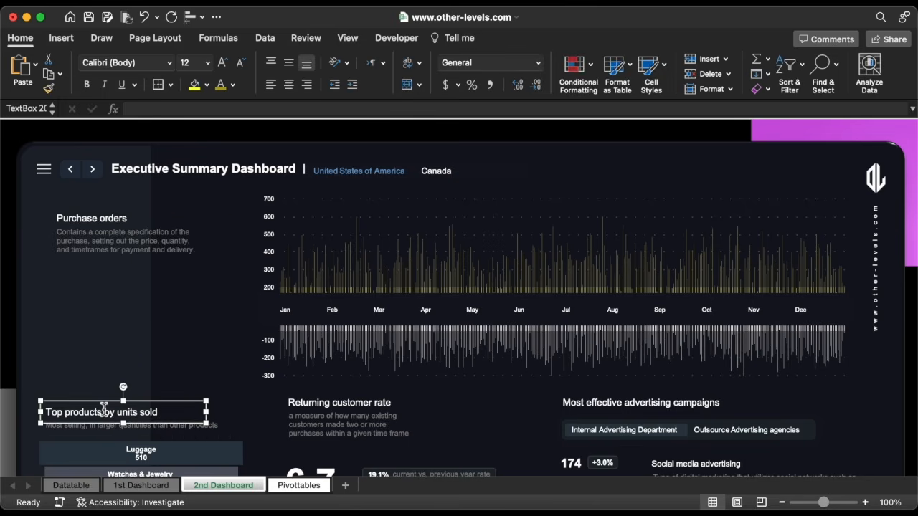
{"action": "left_click_drag", "start_coordinate": [102, 402], "coordinate": [104, 293]}
{"action": "triple_click", "coordinate": [101, 303]}
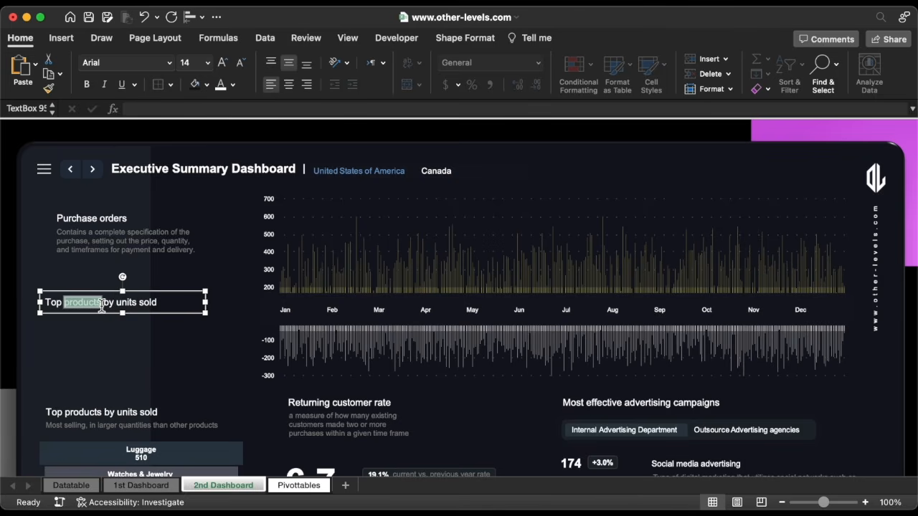
{"action": "key", "text": "BackSpace"}
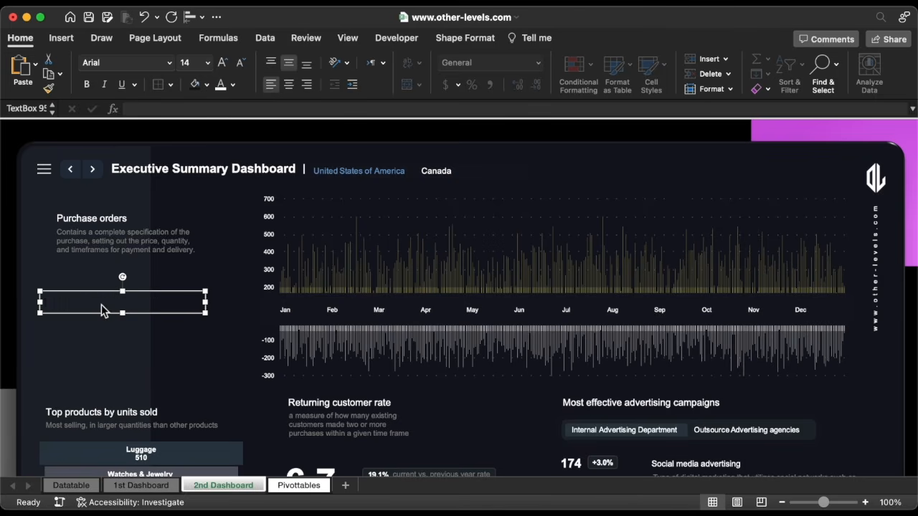
Link the empty box to =Pivottables!DP8 so it shows 175,447 in bold
{"action": "left_click", "coordinate": [155, 109]}
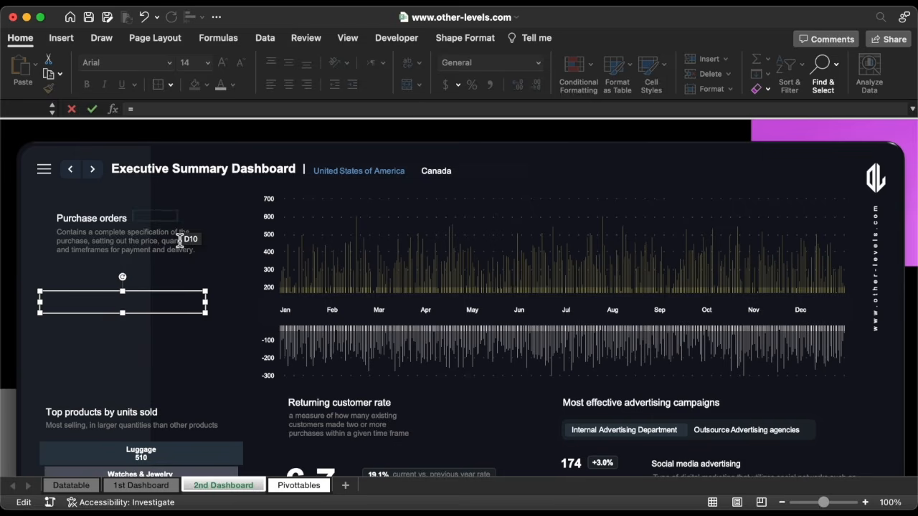
{"action": "left_click", "coordinate": [299, 485]}
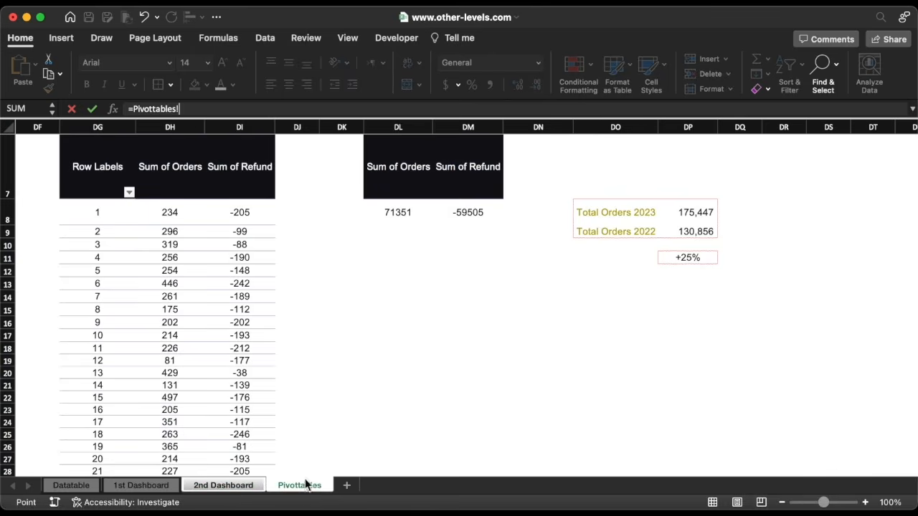
{"action": "left_click", "coordinate": [687, 213]}
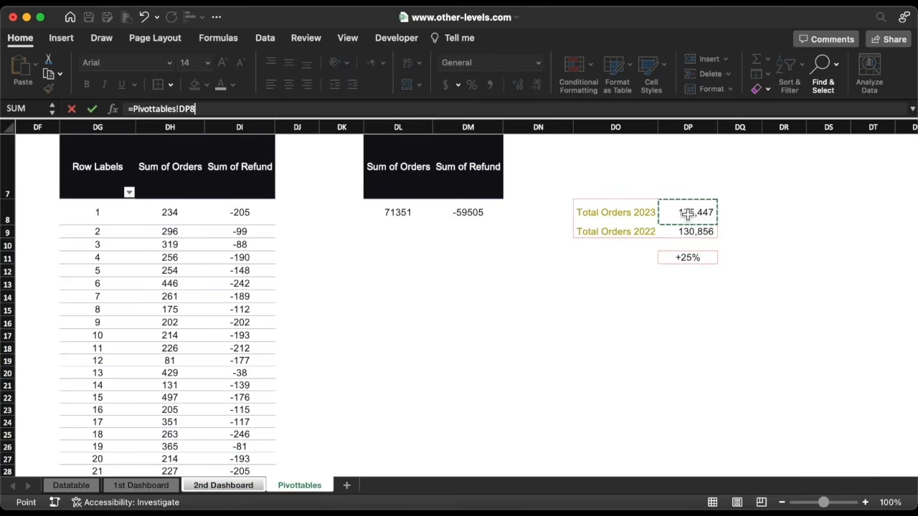
{"action": "key", "text": "Return"}
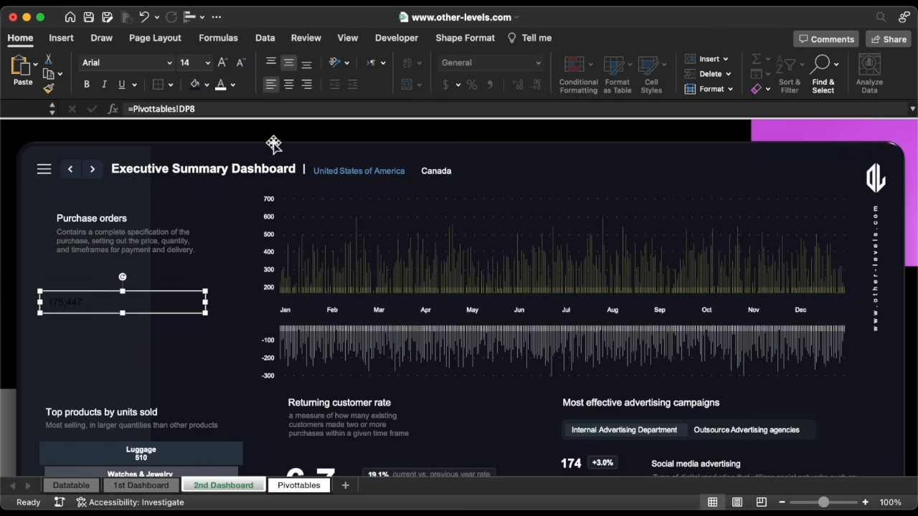
{"action": "left_click", "coordinate": [89, 84]}
Enlarge the 175,447 figure, duplicate it below and relink the copy to Pivottables!DP9
{"action": "left_click", "coordinate": [208, 64]}
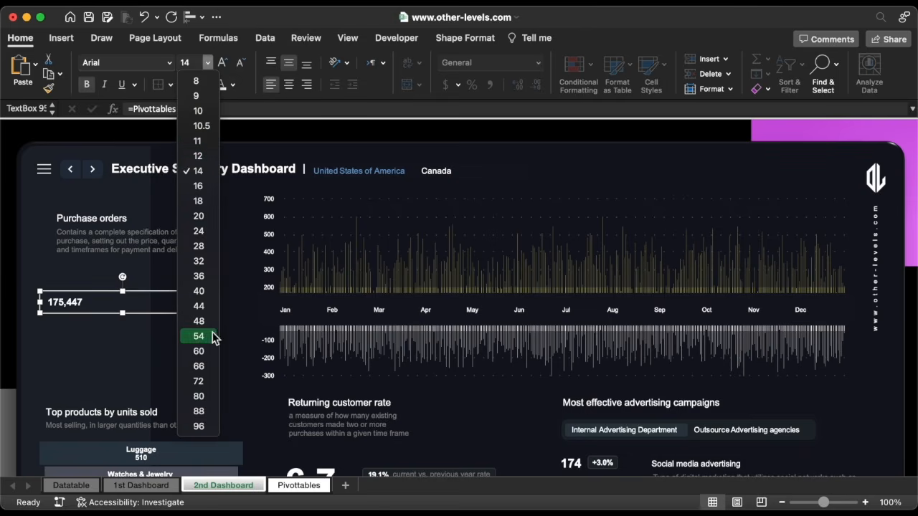
{"action": "left_click", "coordinate": [211, 365]}
{"action": "mouse_move", "coordinate": [206, 314]}
{"action": "left_mouse_down"}
{"action": "mouse_move", "coordinate": [256, 280]}
{"action": "mouse_move", "coordinate": [255, 258]}
{"action": "mouse_move", "coordinate": [208, 276]}
{"action": "mouse_move", "coordinate": [212, 327]}
{"action": "left_mouse_up"}
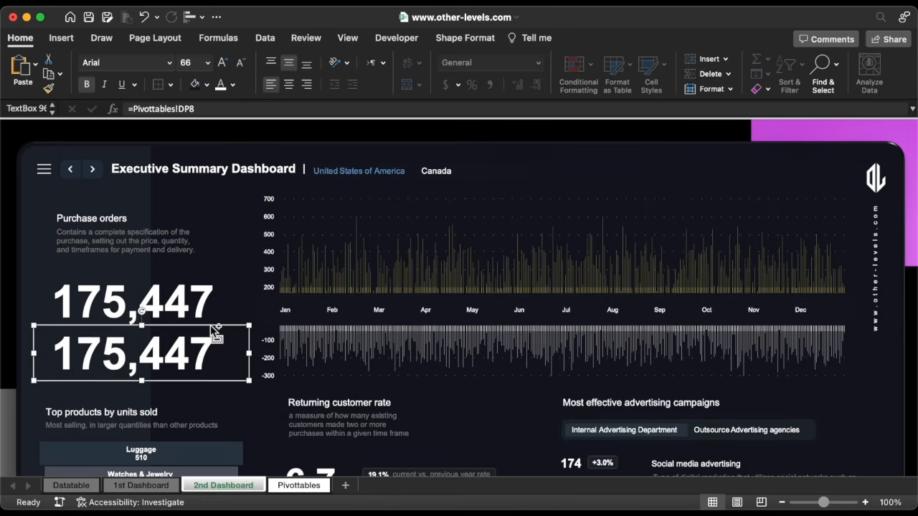
{"action": "left_click", "coordinate": [219, 109]}
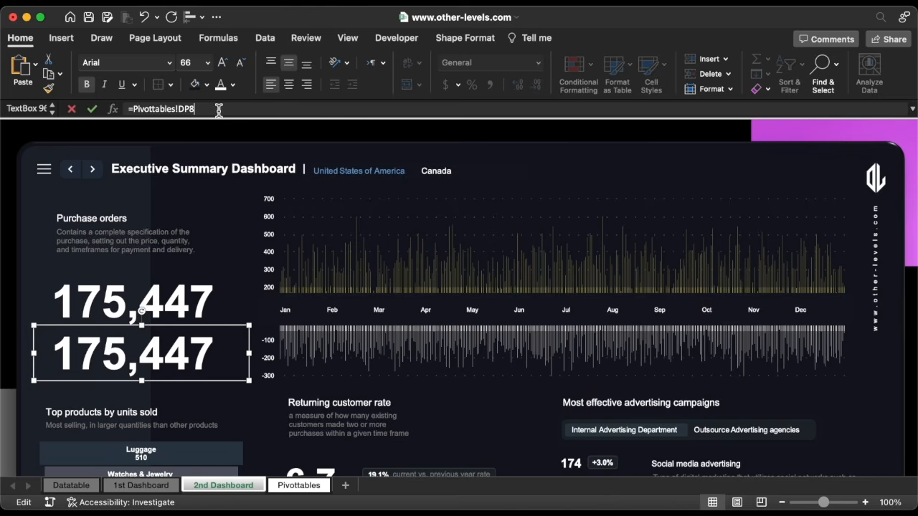
{"action": "type", "text": "9"}
{"action": "key", "text": "Return"}
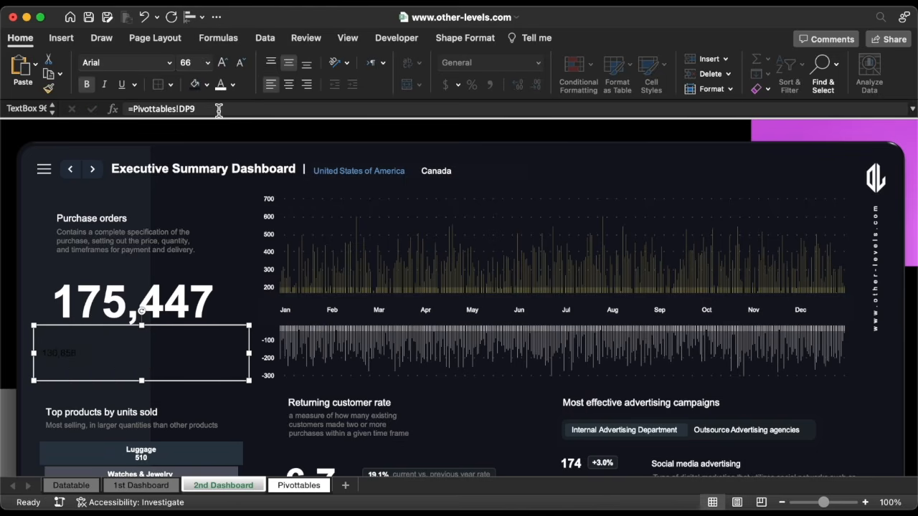
Format the 130,856 figure at 54 pt, bold, in a grey custom font colour
{"action": "left_click", "coordinate": [209, 63]}
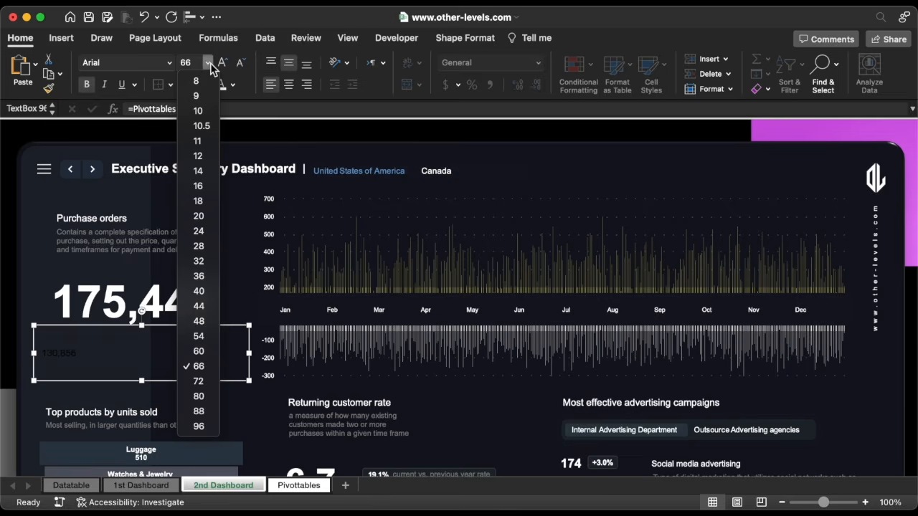
{"action": "left_click", "coordinate": [203, 337]}
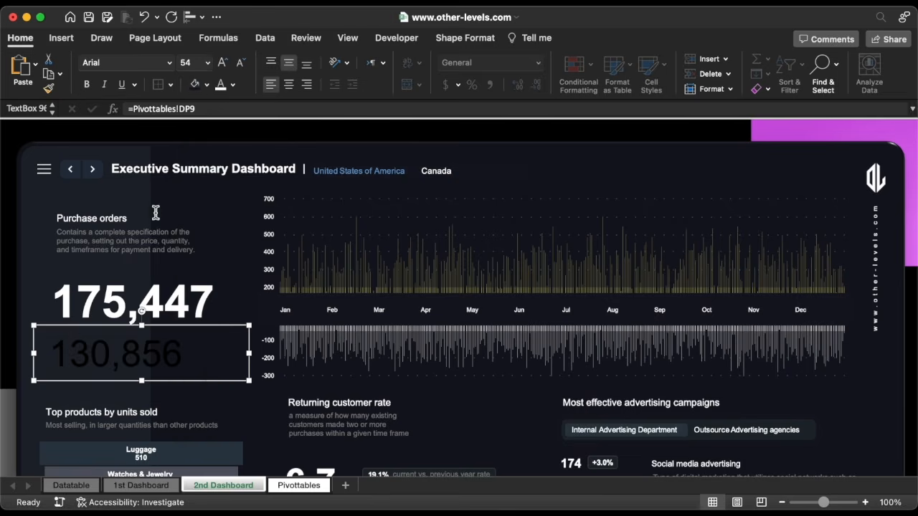
{"action": "left_click", "coordinate": [87, 84]}
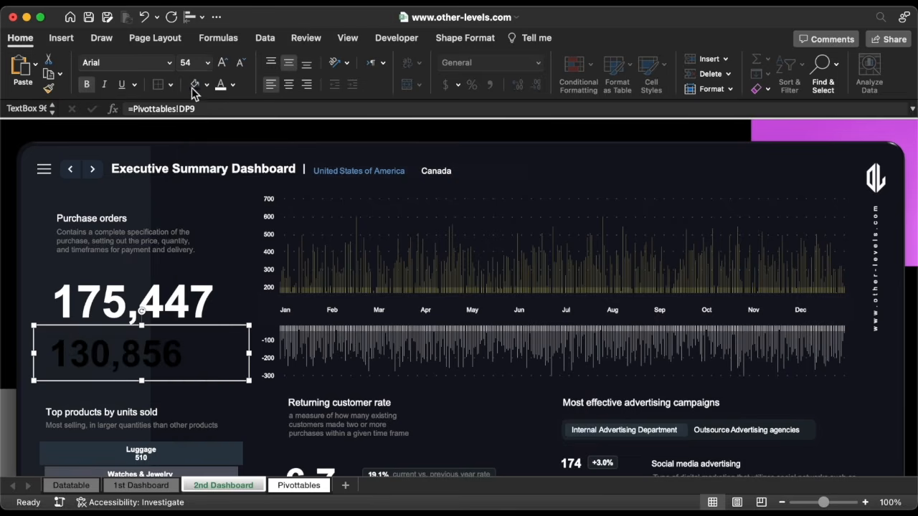
{"action": "left_click", "coordinate": [233, 85]}
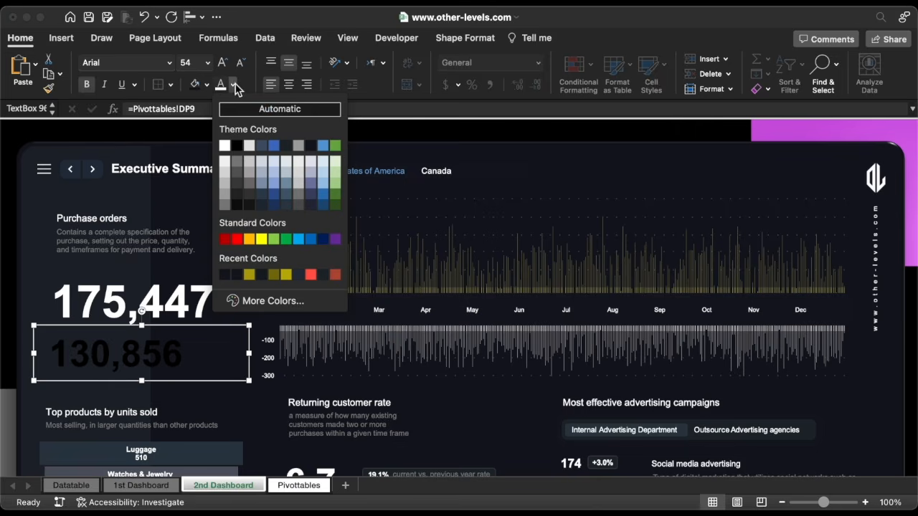
{"action": "left_click", "coordinate": [286, 304]}
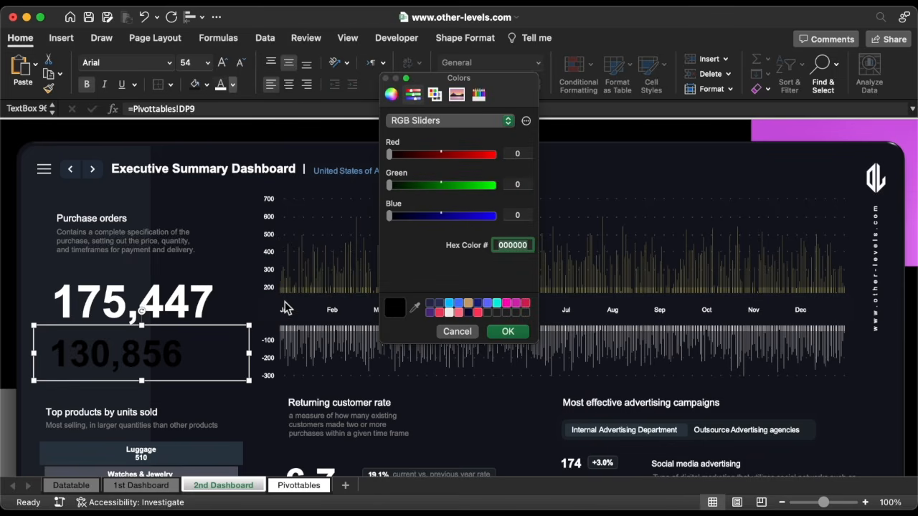
{"action": "left_click", "coordinate": [505, 332]}
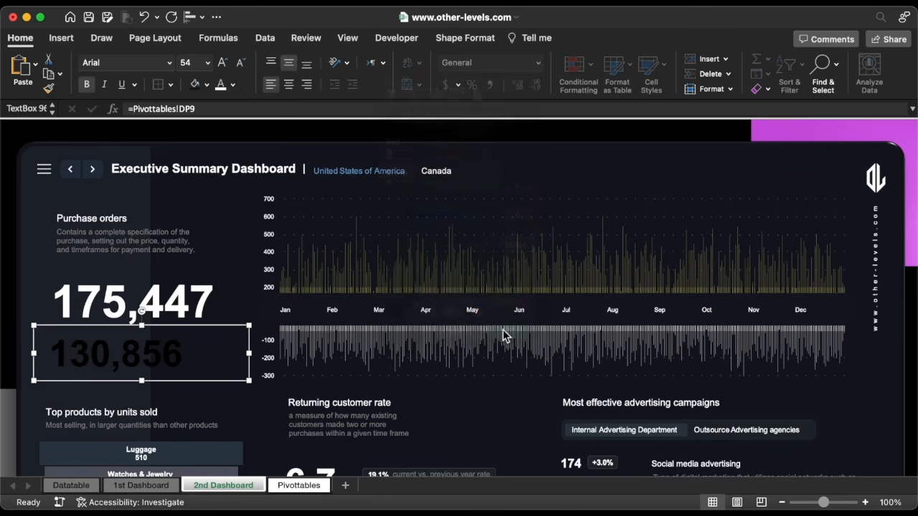
Duplicate a heading text box beneath 130,856 and begin typing the Previous Year label
{"action": "left_click", "coordinate": [183, 303]}
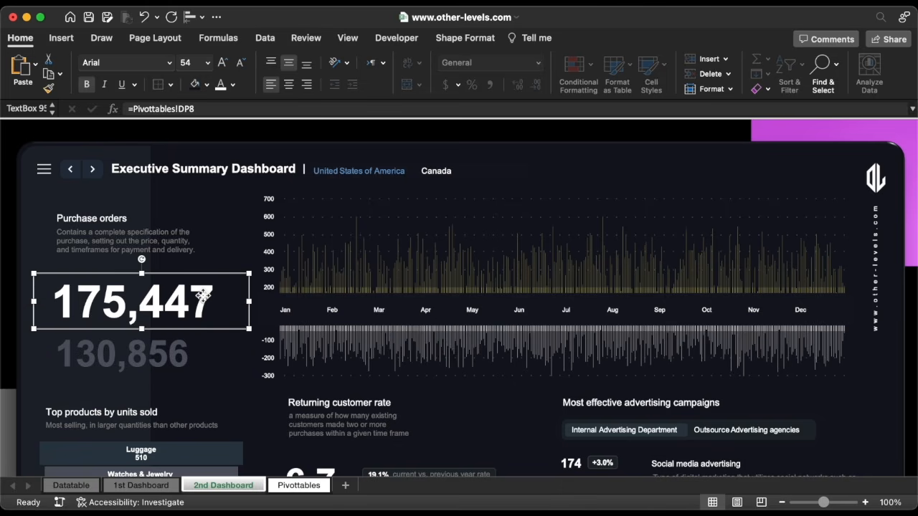
{"action": "left_click", "coordinate": [106, 409]}
{"action": "left_click_drag", "start_coordinate": [106, 408], "coordinate": [106, 376]}
{"action": "type", "text": "Previous Year"}
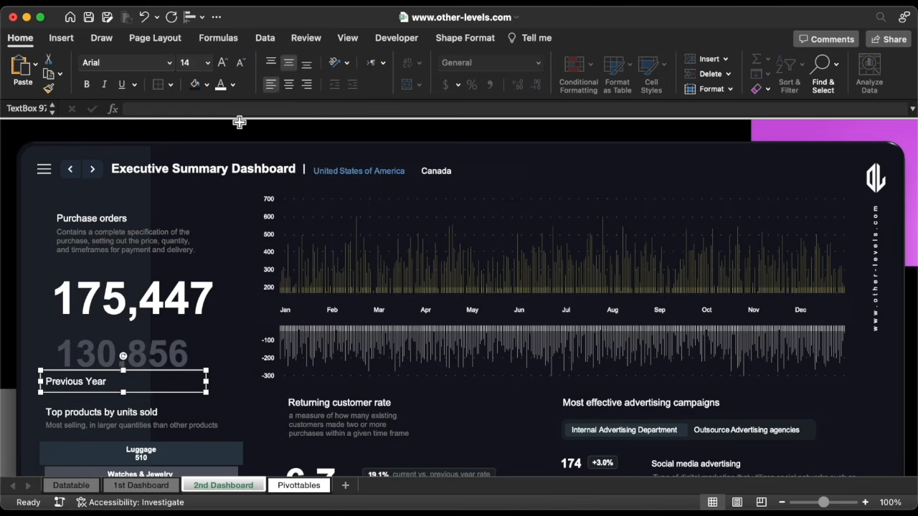
Shrink the Previous Year caption's font and colour it dark grey
{"action": "left_click", "coordinate": [243, 64]}
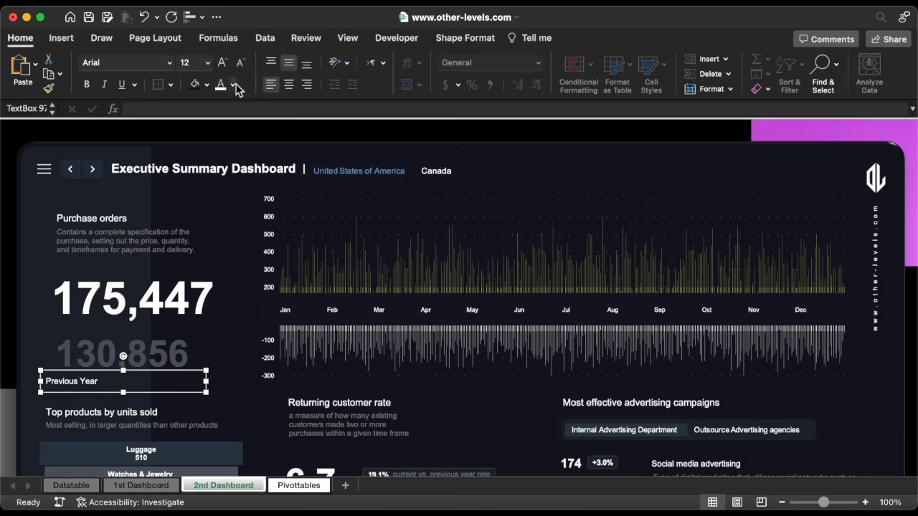
{"action": "left_click", "coordinate": [233, 85]}
{"action": "left_click", "coordinate": [225, 275]}
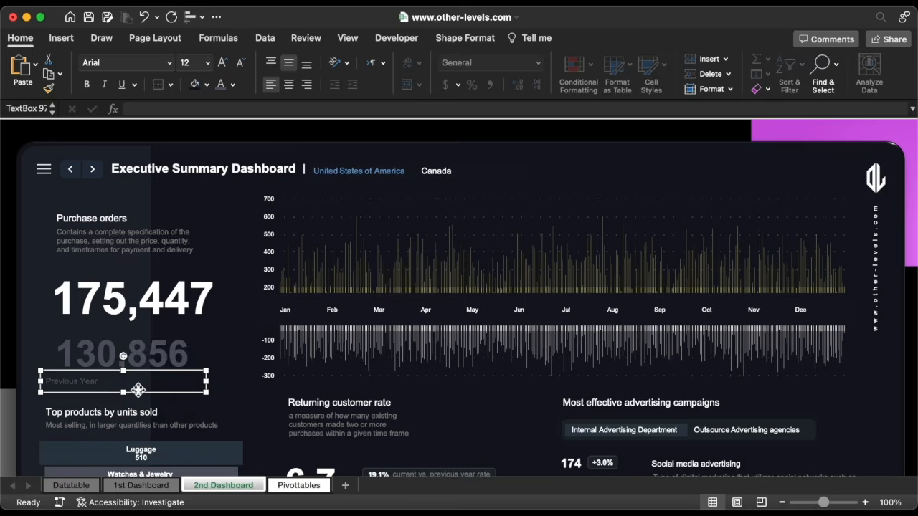
Duplicate the caption under 175,447, reword it to Current Year and make it white
{"action": "left_click_drag", "start_coordinate": [138, 389], "coordinate": [137, 334]}
{"action": "double_click", "coordinate": [62, 325]}
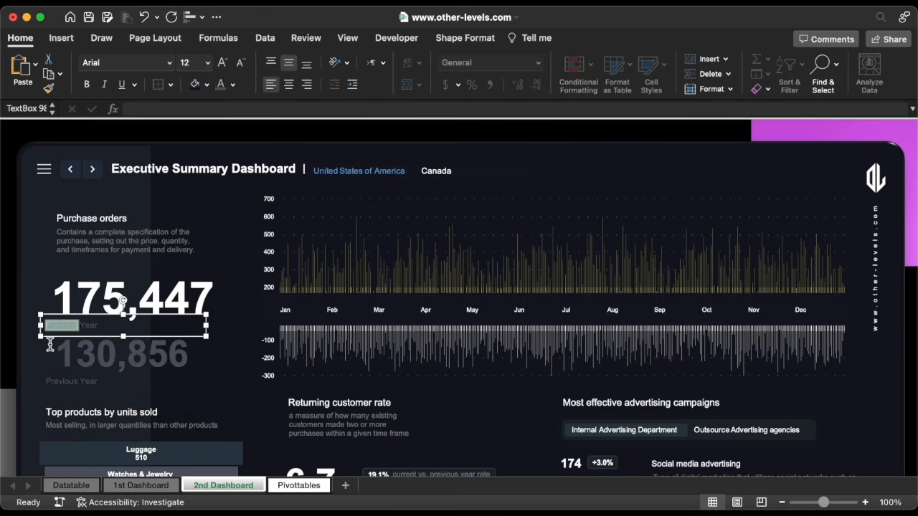
{"action": "type", "text": "Current"}
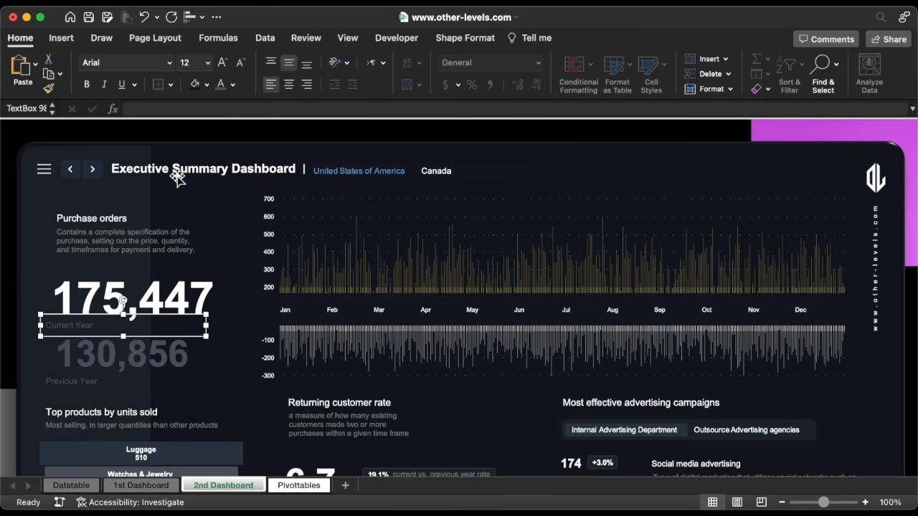
{"action": "left_click", "coordinate": [232, 85]}
{"action": "left_click", "coordinate": [227, 146]}
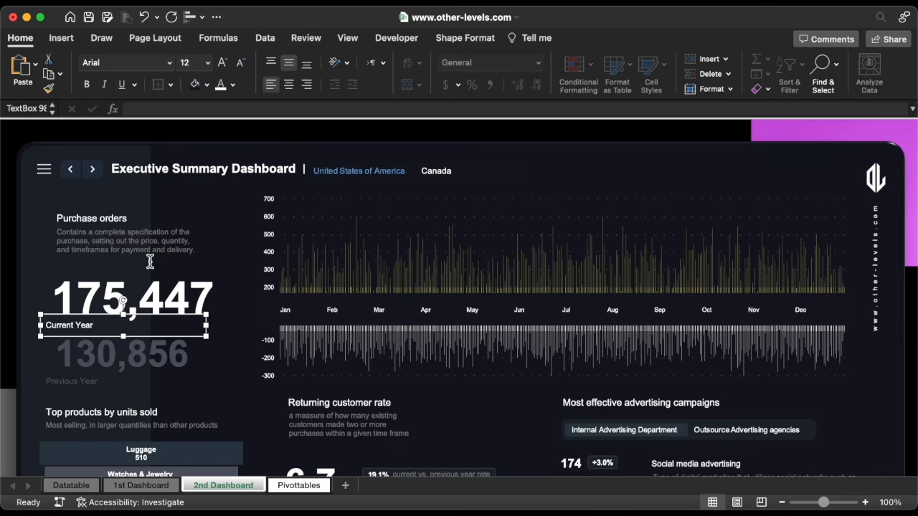
Nudge the Current Year and Previous Year captions with the arrow keys to align them
{"action": "left_click", "coordinate": [90, 386], "text": "shift"}
{"action": "key", "text": "Right"}
{"action": "key", "text": "Right"}
{"action": "key", "text": "Right"}
{"action": "key", "text": "Right"}
{"action": "key", "text": "Right"}
{"action": "key", "text": "Right"}
{"action": "key", "text": "Right"}
{"action": "key", "text": "Right"}
{"action": "key", "text": "Right"}
{"action": "key", "text": "Right"}
{"action": "key", "text": "Right"}
{"action": "key", "text": "Right"}
{"action": "key", "text": "Right"}
{"action": "key", "text": "Right"}
{"action": "key", "text": "Right"}
{"action": "key", "text": "Right"}
{"action": "key", "text": "Right"}
{"action": "key", "text": "Right"}
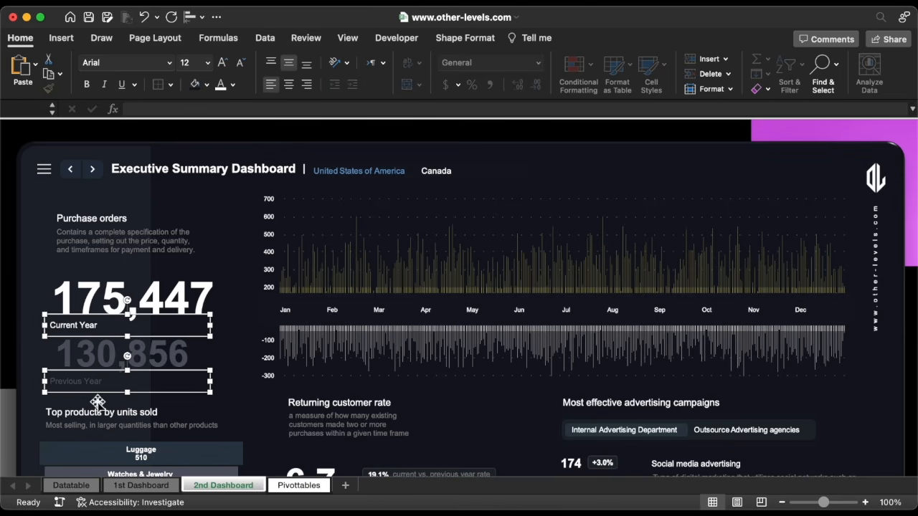
{"action": "key", "text": "Left"}
{"action": "left_click", "coordinate": [111, 337], "text": "shift"}
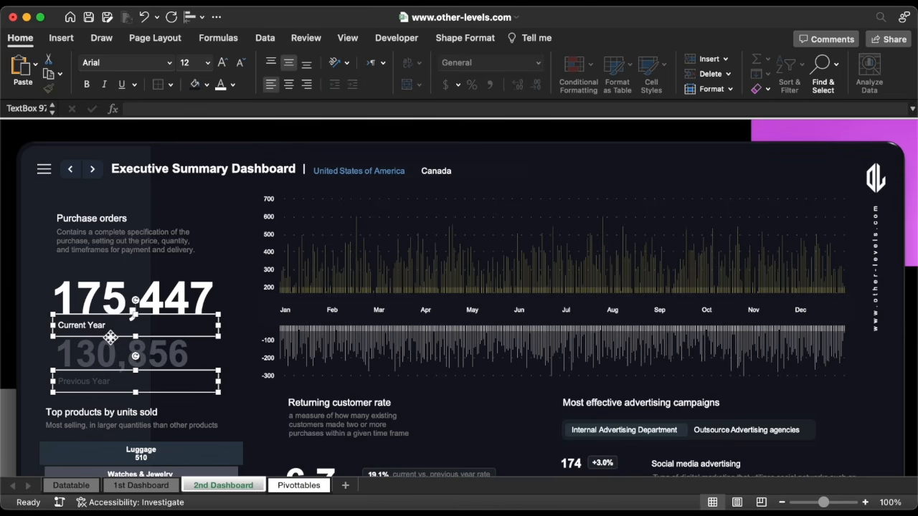
{"action": "key", "text": "Up"}
{"action": "key", "text": "Up"}
Copy the +18% badge from 1st Dashboard and paste it beside 175,447 on 2nd Dashboard
{"action": "key", "text": "Escape"}
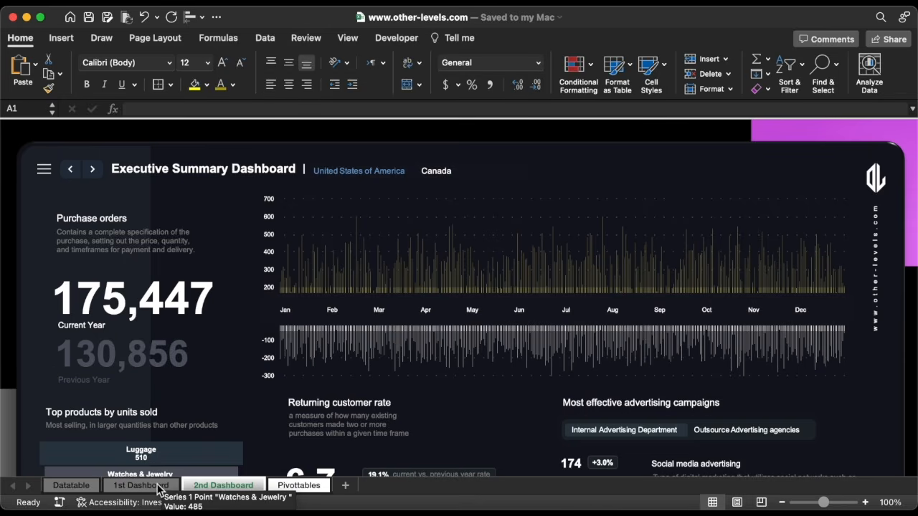
{"action": "left_click", "coordinate": [158, 487]}
{"action": "left_click", "coordinate": [118, 300]}
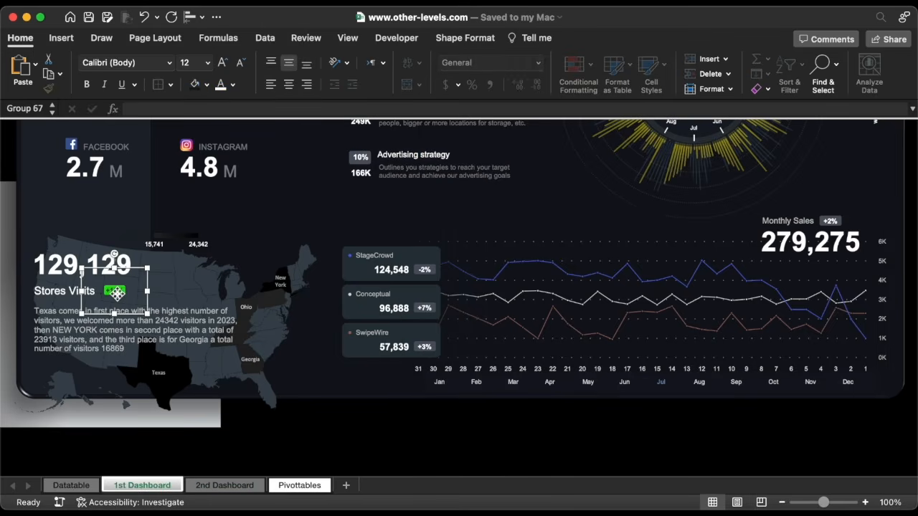
{"action": "key", "text": "cmd+c"}
{"action": "left_click", "coordinate": [224, 486]}
{"action": "key", "text": "cmd+v"}
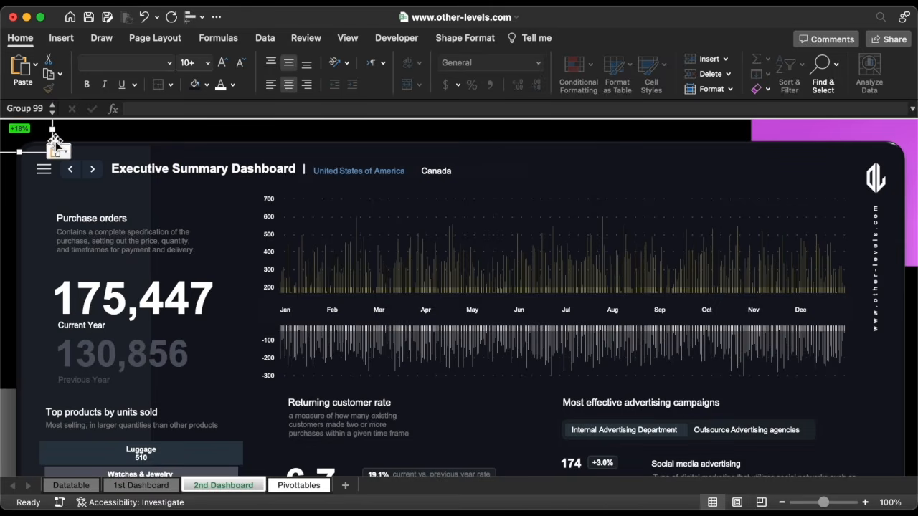
{"action": "left_click_drag", "start_coordinate": [54, 137], "coordinate": [203, 284]}
Link the badge's text to =Pivottables!DP11 so it reads +25%, and recolour that text
{"action": "left_click", "coordinate": [172, 276]}
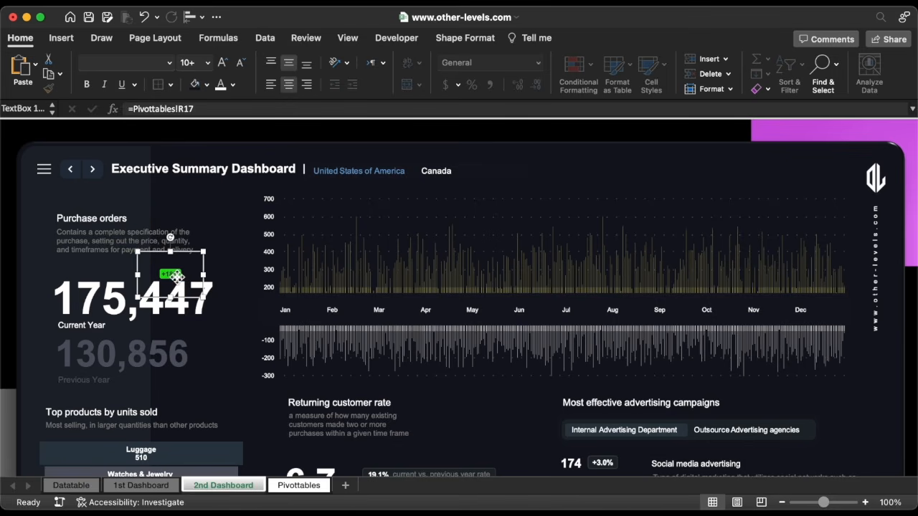
{"action": "triple_click", "coordinate": [211, 108]}
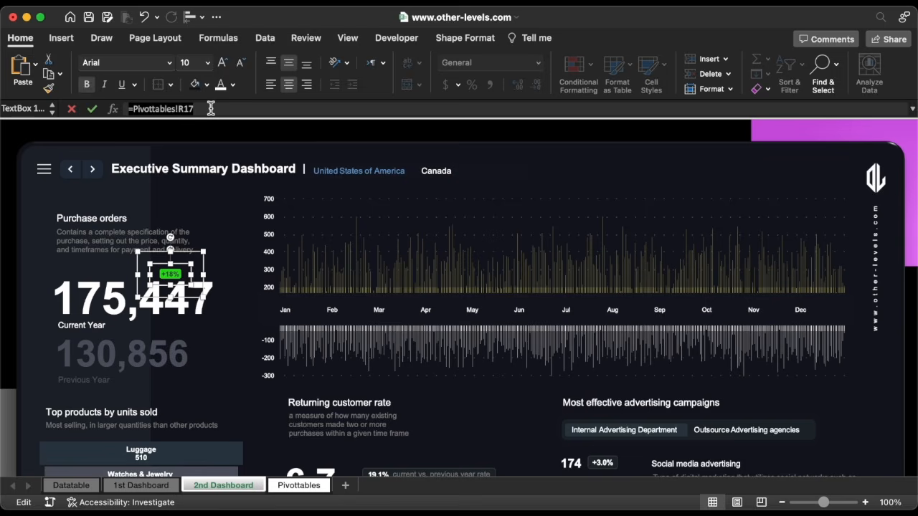
{"action": "type", "text": "="}
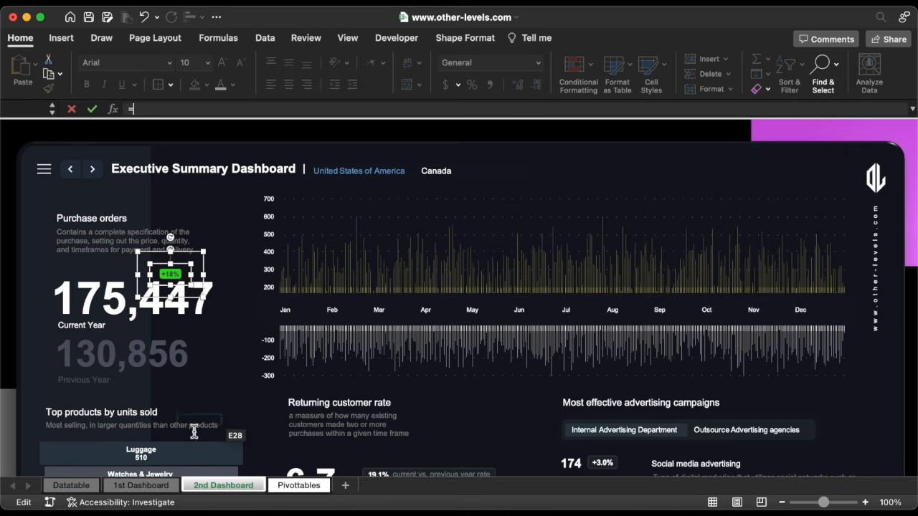
{"action": "left_click", "coordinate": [297, 485]}
{"action": "left_click", "coordinate": [708, 259]}
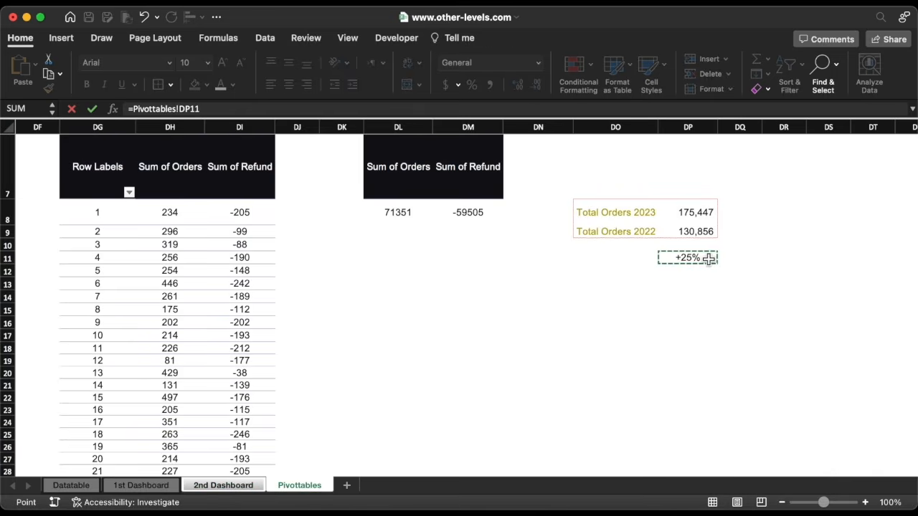
{"action": "key", "text": "Return"}
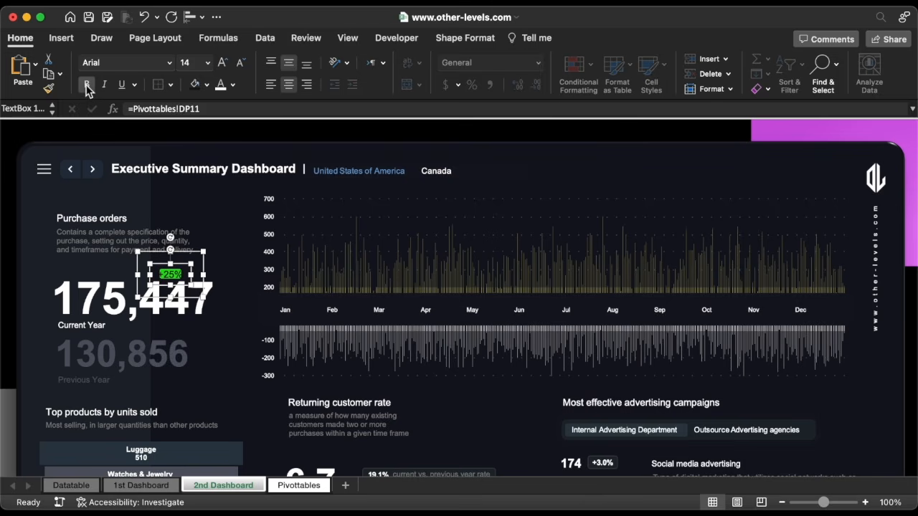
{"action": "left_click", "coordinate": [233, 85]}
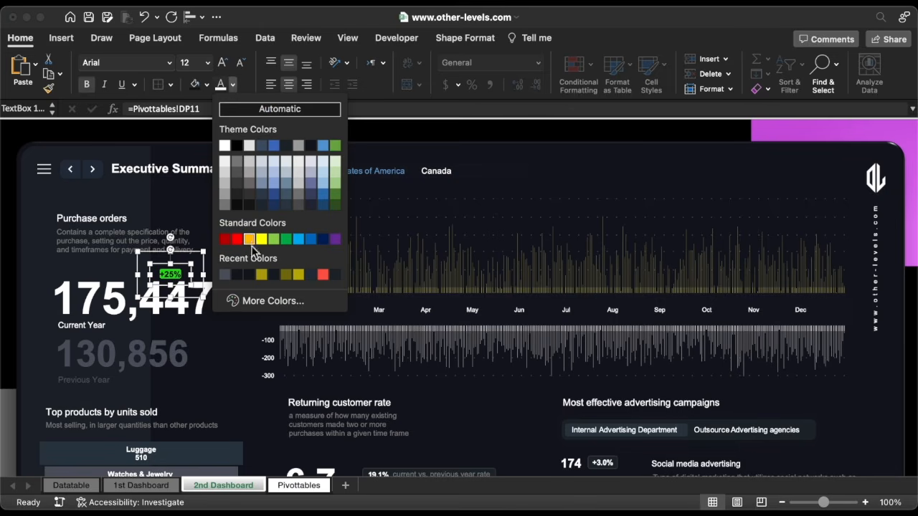
{"action": "left_click", "coordinate": [249, 276]}
{"action": "left_click_drag", "start_coordinate": [186, 266], "coordinate": [185, 255]}
Size the green badge shape to 0.27" x 0.55" and centre the +25% text on it
{"action": "key", "text": "super+x"}
{"action": "left_click", "coordinate": [465, 40]}
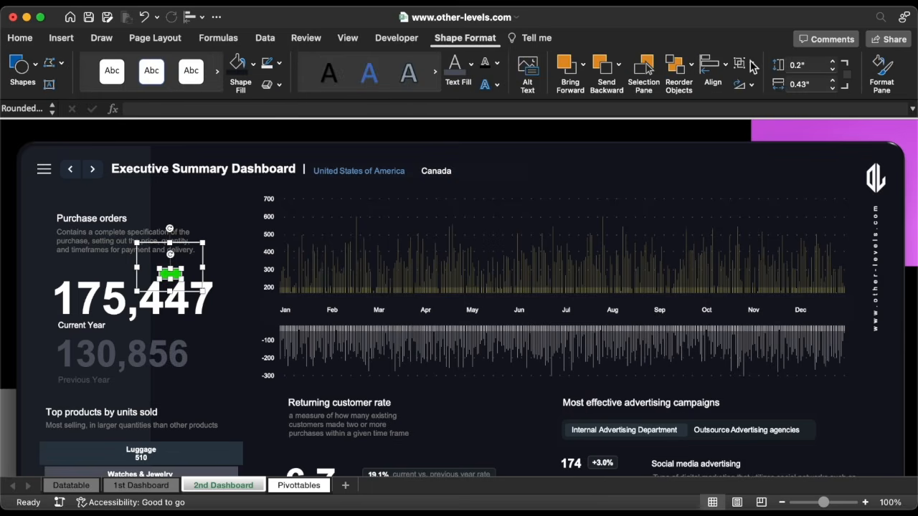
{"action": "left_click", "coordinate": [818, 63]}
{"action": "key", "text": "Return"}
{"action": "left_click", "coordinate": [804, 88]}
{"action": "type", "text": "0.55"}
{"action": "key", "text": "Return"}
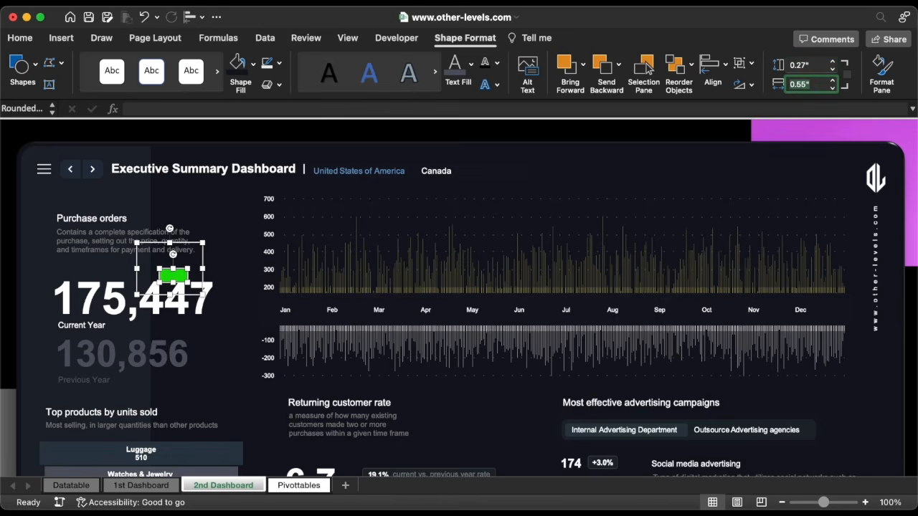
{"action": "left_click", "coordinate": [185, 262]}
{"action": "mouse_move", "coordinate": [185, 262]}
{"action": "left_mouse_down"}
{"action": "mouse_move", "coordinate": [190, 276]}
{"action": "mouse_move", "coordinate": [189, 255]}
{"action": "left_mouse_up"}
{"action": "key", "text": "Escape"}
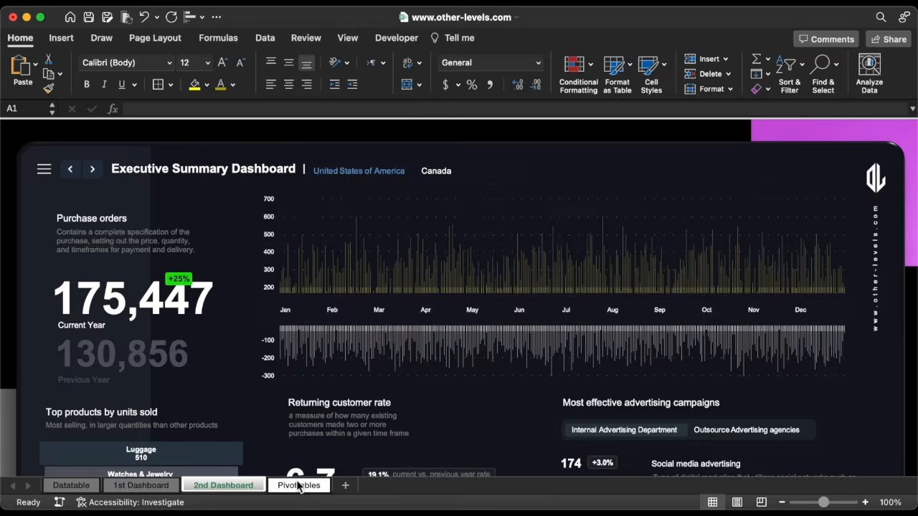
Copy the Total Orders block DO8:DP9 on Pivottables to DO14
{"action": "left_click", "coordinate": [298, 486]}
{"action": "left_click_drag", "start_coordinate": [606, 212], "coordinate": [680, 233]}
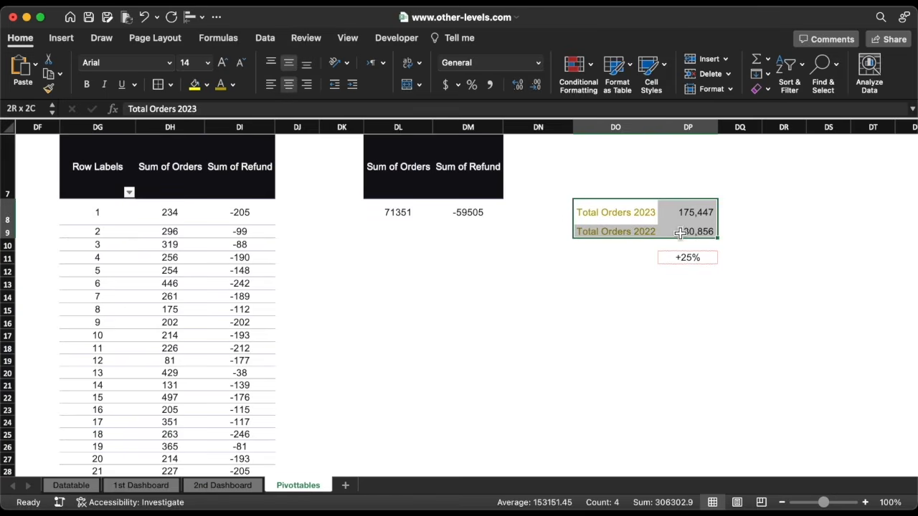
{"action": "key", "text": "cmd+c"}
{"action": "left_click", "coordinate": [602, 297]}
{"action": "key", "text": "cmd+v"}
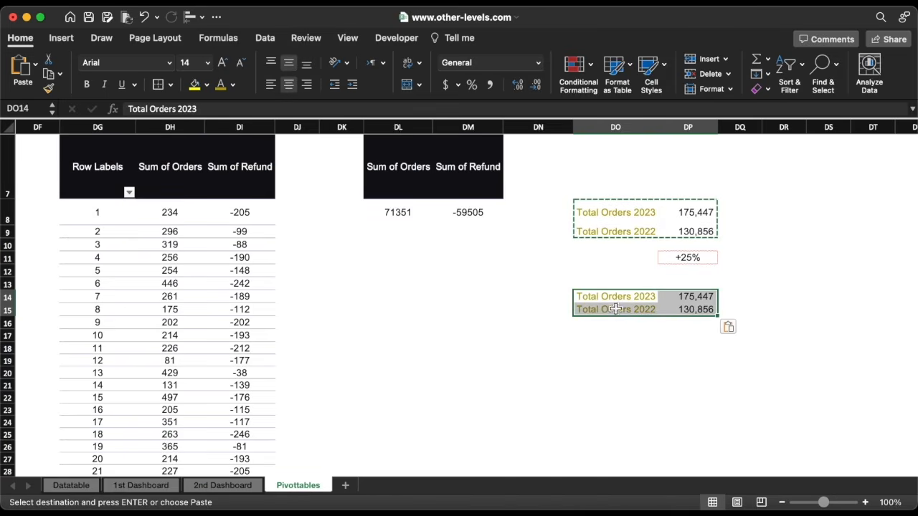
Rename the copied labels to Orders 2023 in DO14 and Refund 2023 in DO15
{"action": "left_click", "coordinate": [607, 300]}
{"action": "double_click", "coordinate": [606, 300]}
{"action": "left_click_drag", "start_coordinate": [598, 300], "coordinate": [572, 301]}
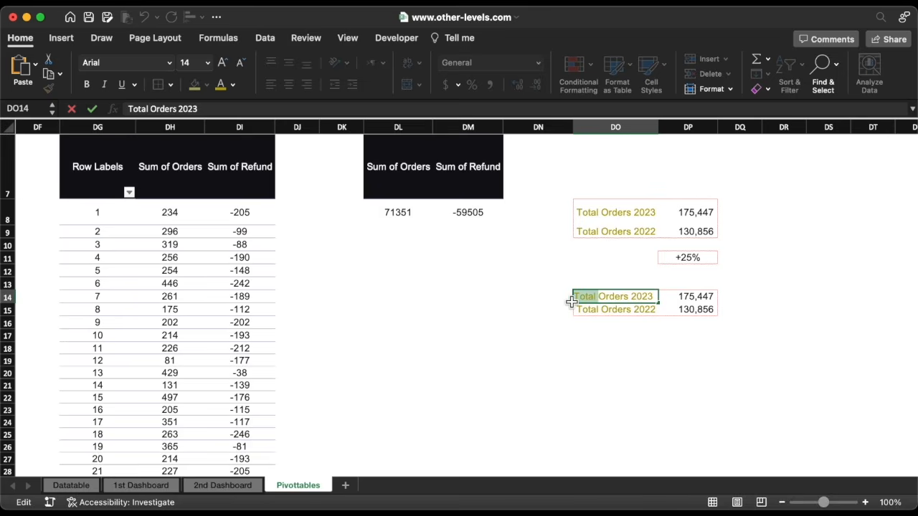
{"action": "key", "text": "BackSpace"}
{"action": "key", "text": "Return"}
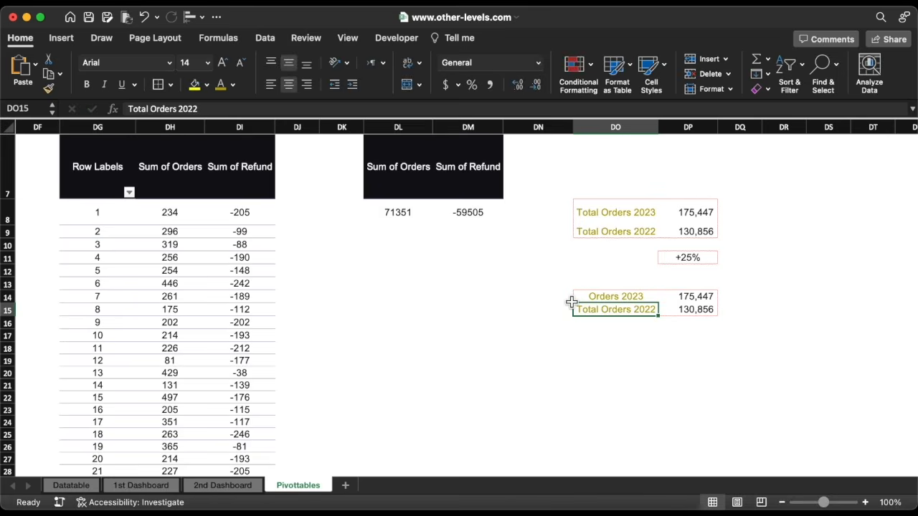
{"action": "double_click", "coordinate": [612, 312]}
{"action": "left_click_drag", "start_coordinate": [654, 310], "coordinate": [550, 313]}
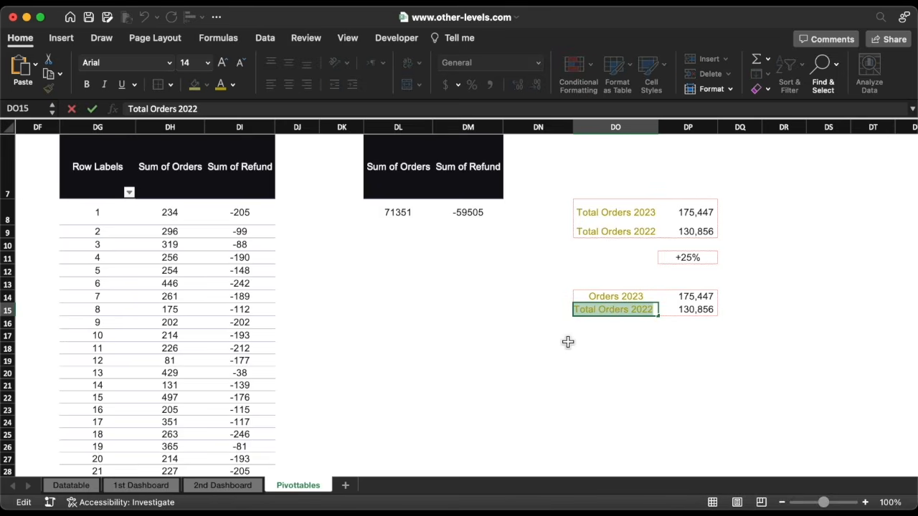
{"action": "type", "text": "Refund 2023"}
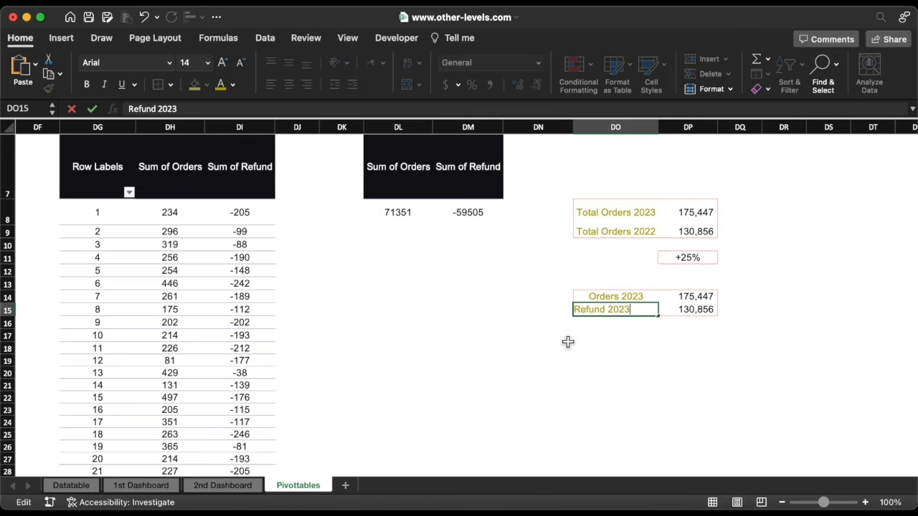
{"action": "key", "text": "Return"}
Link DP14 and DP15 to the 2023 pivot's Sum of Orders and Sum of Refund grand totals
{"action": "left_click", "coordinate": [705, 301]}
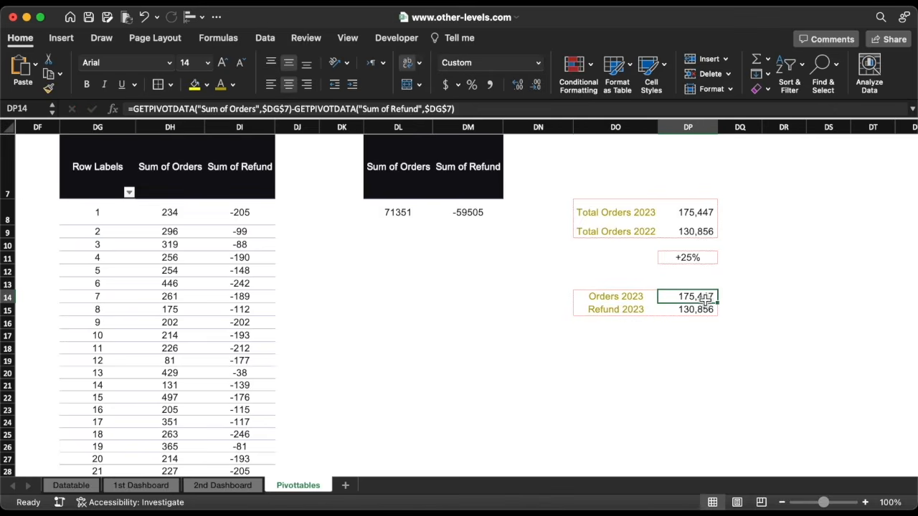
{"action": "type", "text": "="}
{"action": "left_click", "coordinate": [168, 321]}
{"action": "key", "text": "super+Down"}
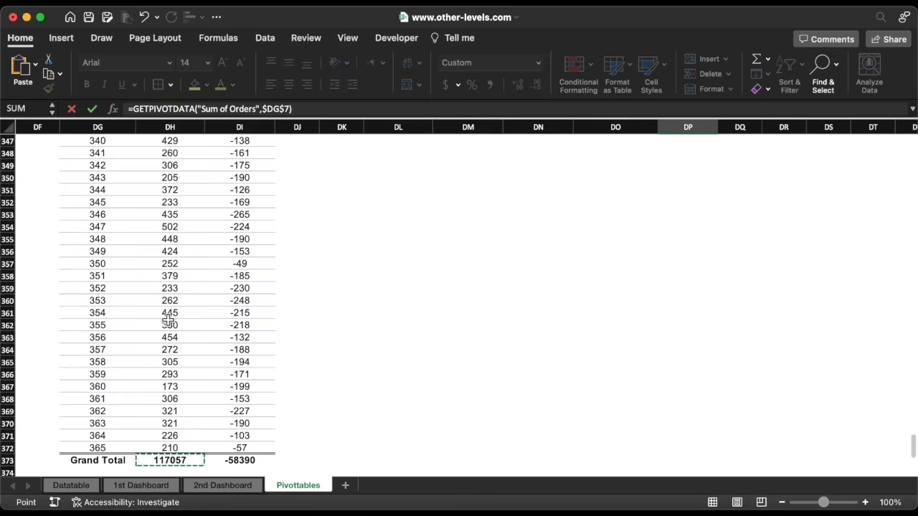
{"action": "key", "text": "Return"}
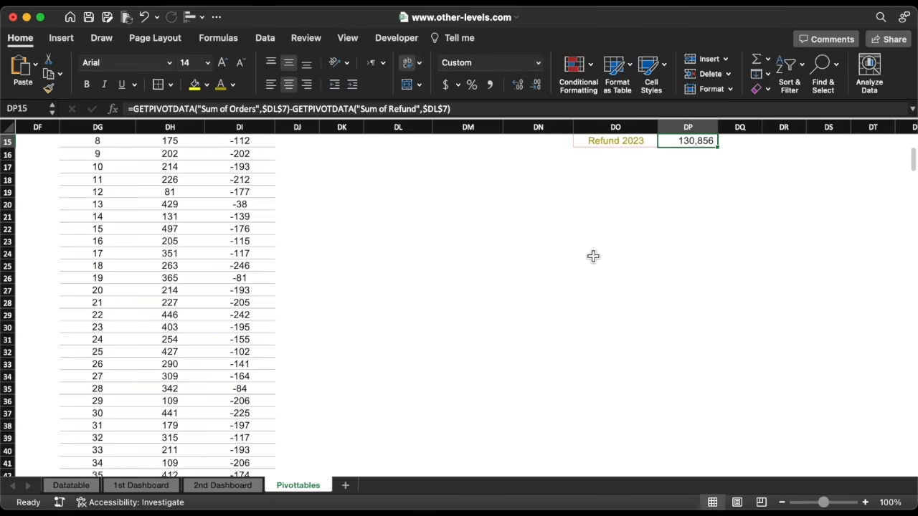
{"action": "type", "text": "="}
{"action": "left_click", "coordinate": [242, 314]}
{"action": "key", "text": "super+Down"}
{"action": "key", "text": "Return"}
{"action": "left_click", "coordinate": [701, 384]}
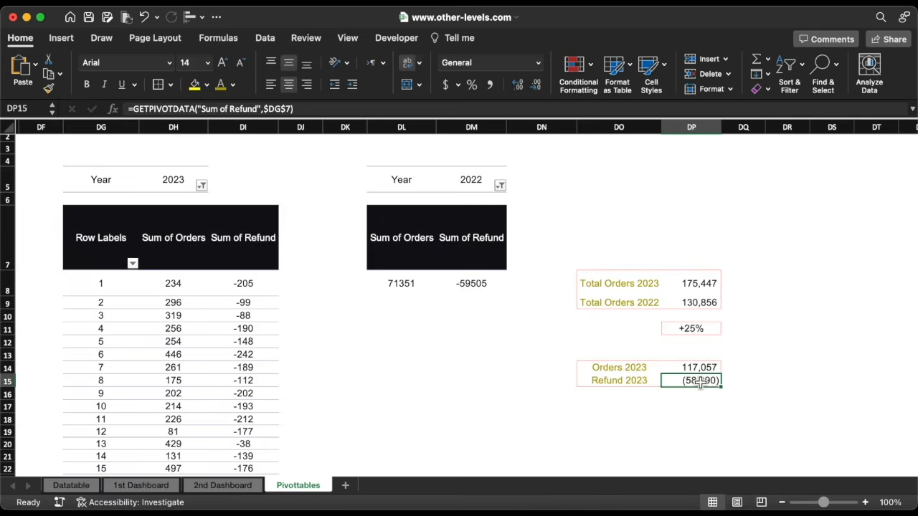
{"action": "left_click", "coordinate": [538, 62]}
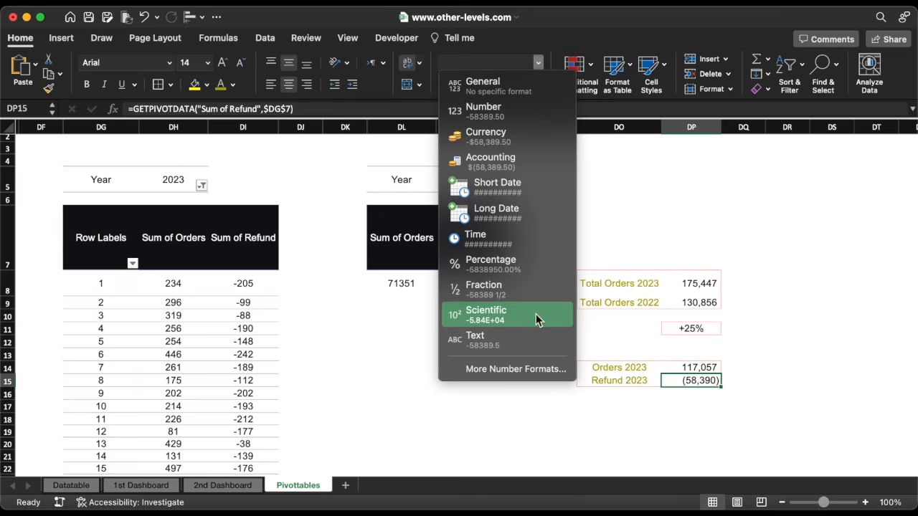
Format the Refund 2023 cell as Number with -1,234 style negatives, showing -58,390
{"action": "left_click", "coordinate": [530, 364]}
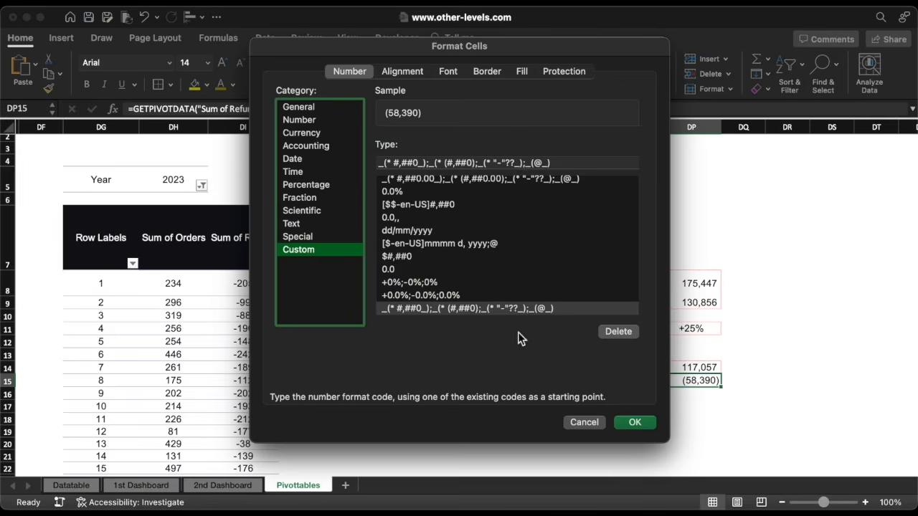
{"action": "left_click", "coordinate": [302, 119]}
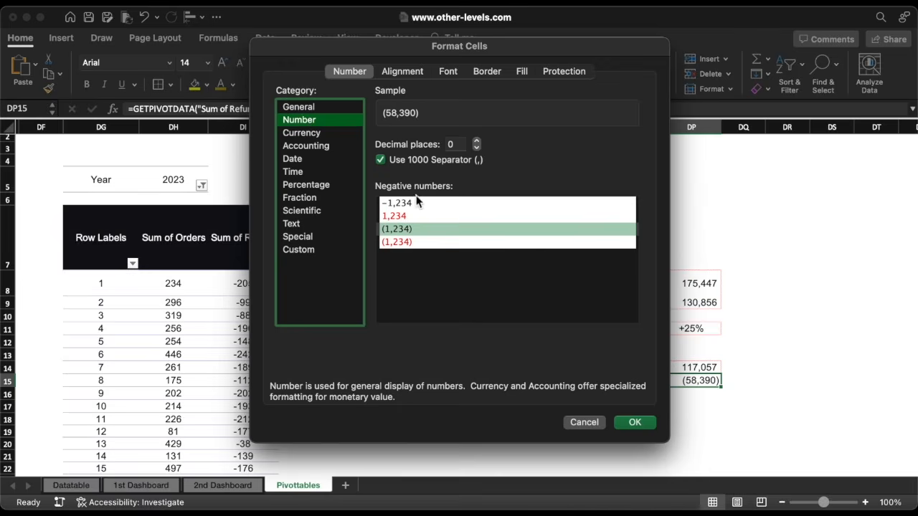
{"action": "left_click", "coordinate": [412, 203]}
{"action": "left_click", "coordinate": [635, 423]}
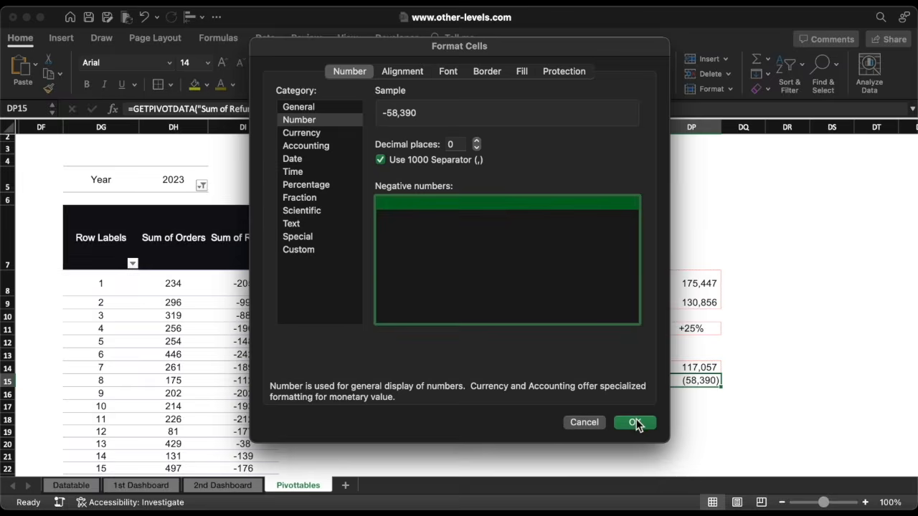
Rename the labels to Total Purchase Orders 2023 and Total Purchase Orders 2022
{"action": "double_click", "coordinate": [608, 284]}
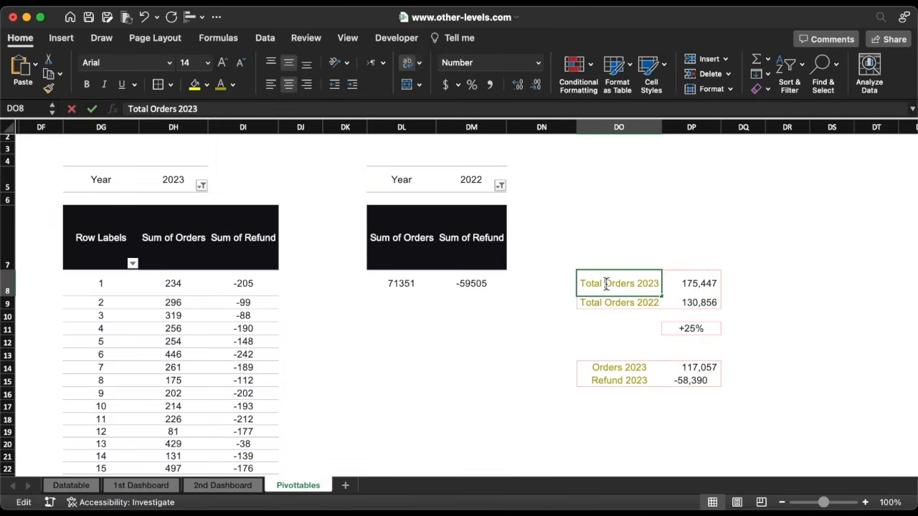
{"action": "type", "text": "Purchase"}
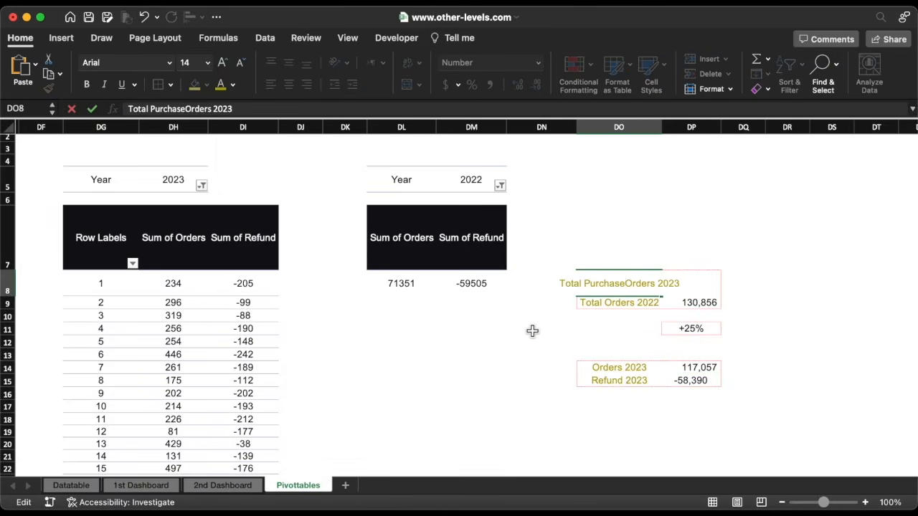
{"action": "double_click", "coordinate": [600, 284]}
{"action": "left_click", "coordinate": [604, 303]}
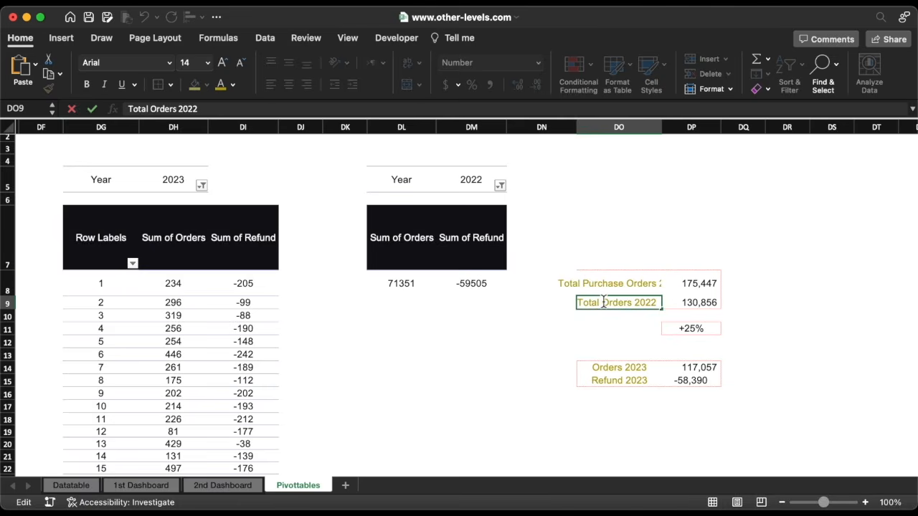
{"action": "key", "text": "super+v"}
{"action": "left_click", "coordinate": [471, 393]}
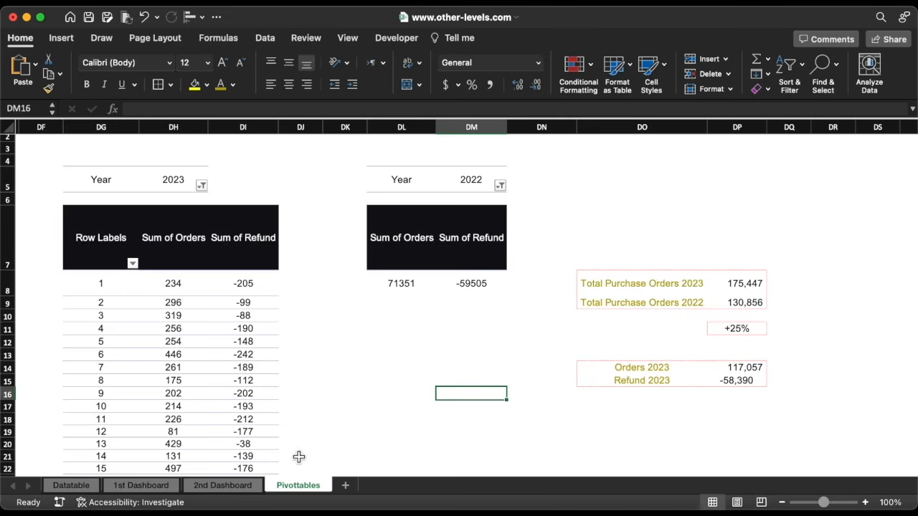
{"action": "left_click", "coordinate": [208, 487]}
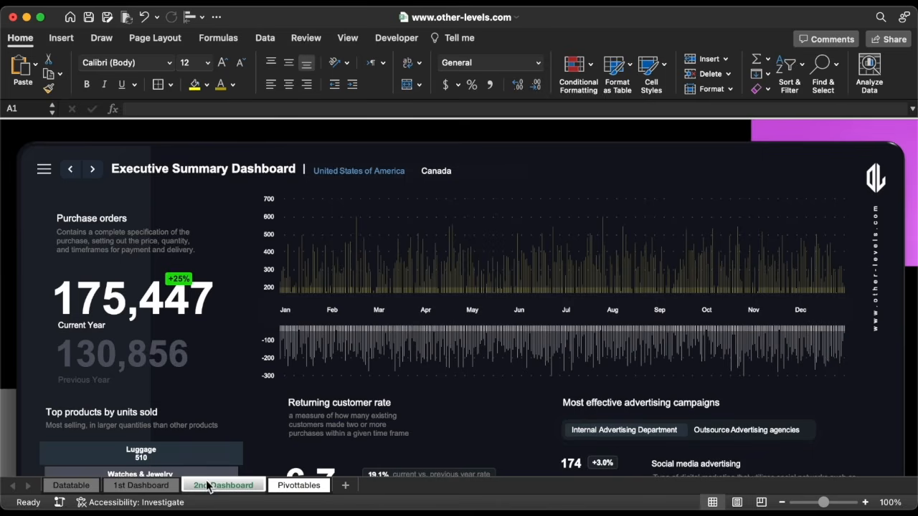
On 2nd Dashboard, copy the 175,447 figure above the chart and link it to Pivottables!DP14
{"action": "left_click", "coordinate": [119, 304]}
{"action": "left_click_drag", "start_coordinate": [117, 304], "coordinate": [619, 171]}
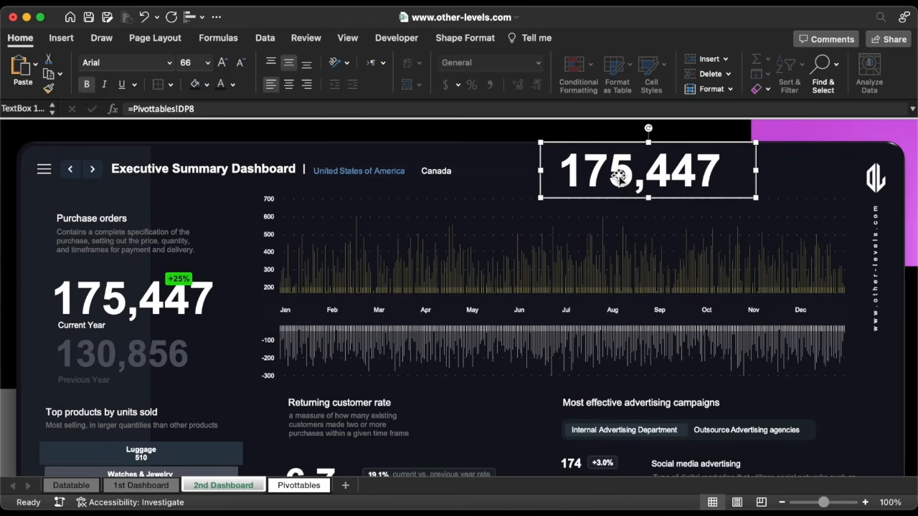
{"action": "left_click", "coordinate": [237, 109]}
{"action": "key", "text": "super+a"}
{"action": "type", "text": "="}
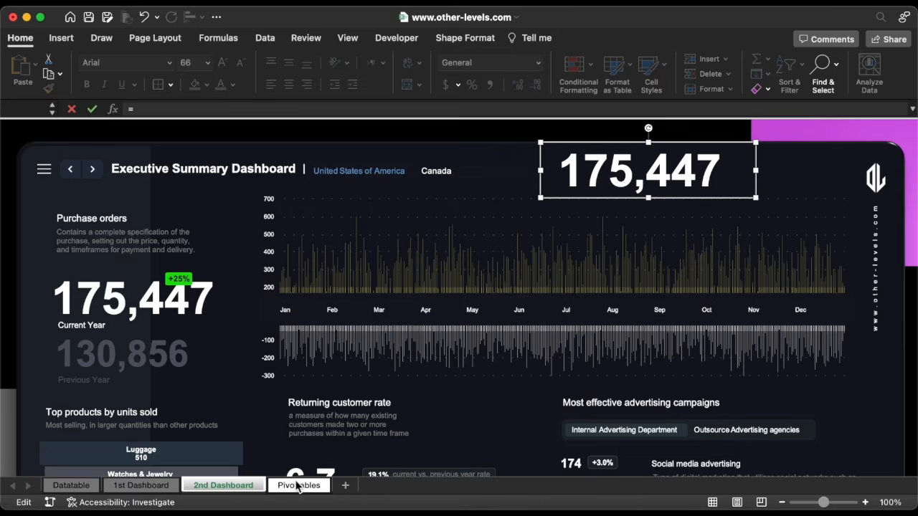
{"action": "left_click", "coordinate": [298, 486]}
{"action": "left_click", "coordinate": [780, 373]}
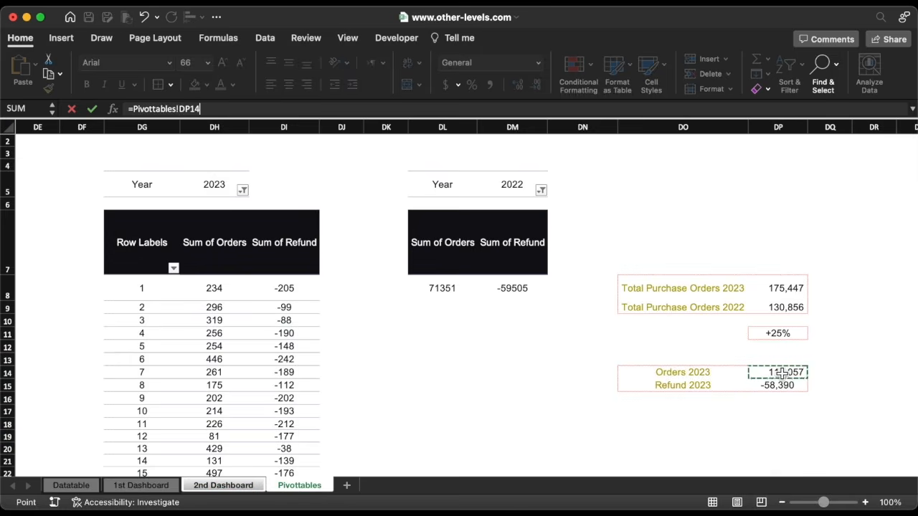
{"action": "key", "text": "Return"}
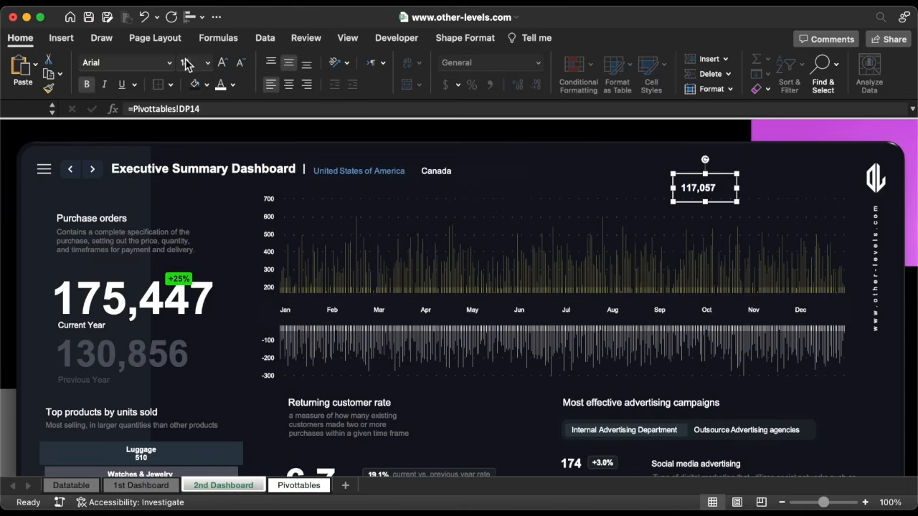
Enlarge the 117,057 figure to size 20, position it, and duplicate the Current Year caption
{"action": "left_click", "coordinate": [222, 62]}
{"action": "left_click", "coordinate": [223, 62]}
{"action": "left_click", "coordinate": [223, 63]}
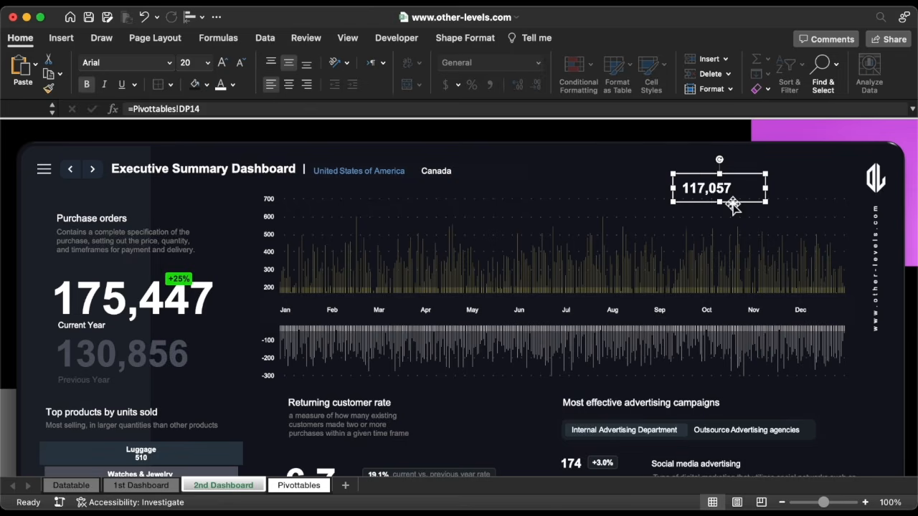
{"action": "left_click_drag", "start_coordinate": [733, 206], "coordinate": [746, 214]}
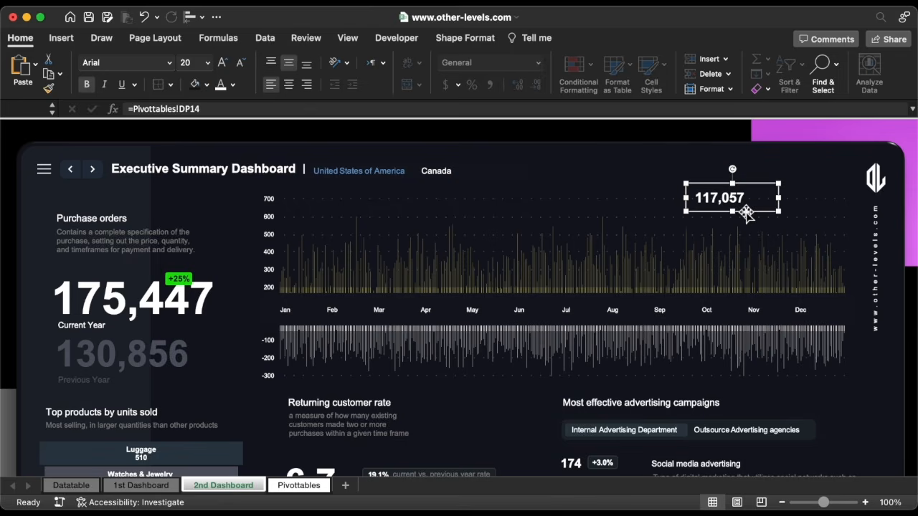
{"action": "left_click", "coordinate": [90, 327]}
{"action": "key", "text": "super+d"}
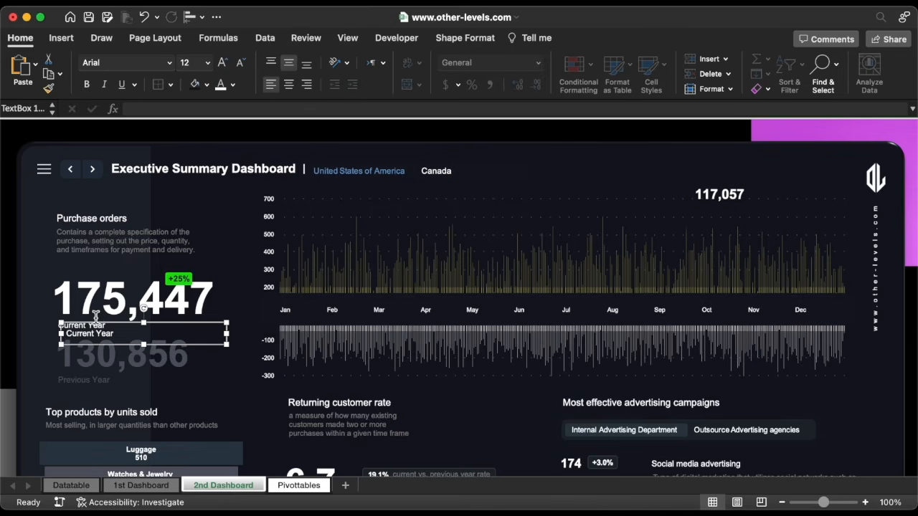
Place the caption copy above 117,057, retype it as Orders and colour it grey
{"action": "left_click_drag", "start_coordinate": [97, 348], "coordinate": [728, 193]}
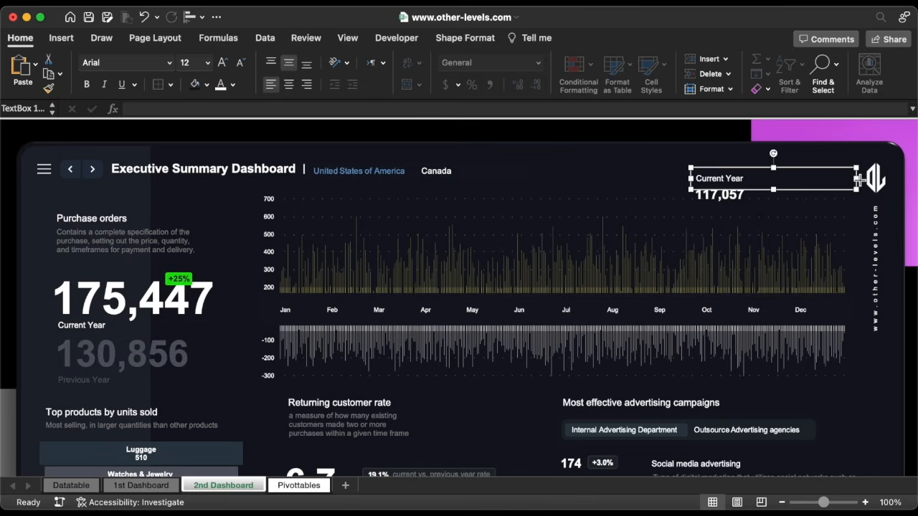
{"action": "left_click_drag", "start_coordinate": [850, 183], "coordinate": [637, 184]}
{"action": "type", "text": "Orders"}
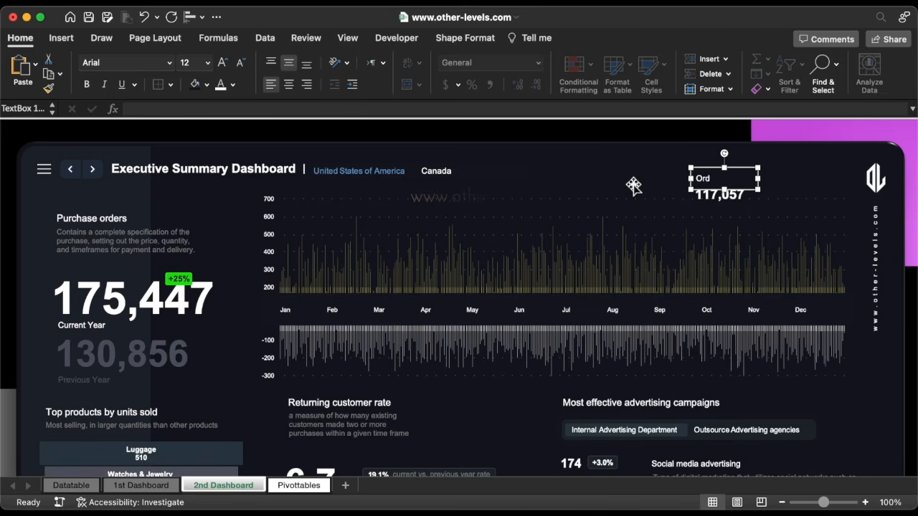
{"action": "left_click", "coordinate": [233, 85]}
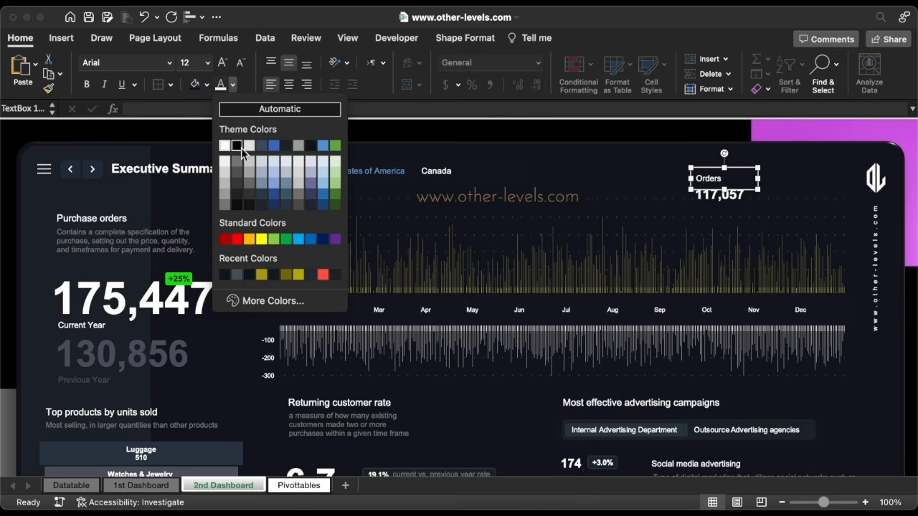
{"action": "left_click", "coordinate": [225, 185]}
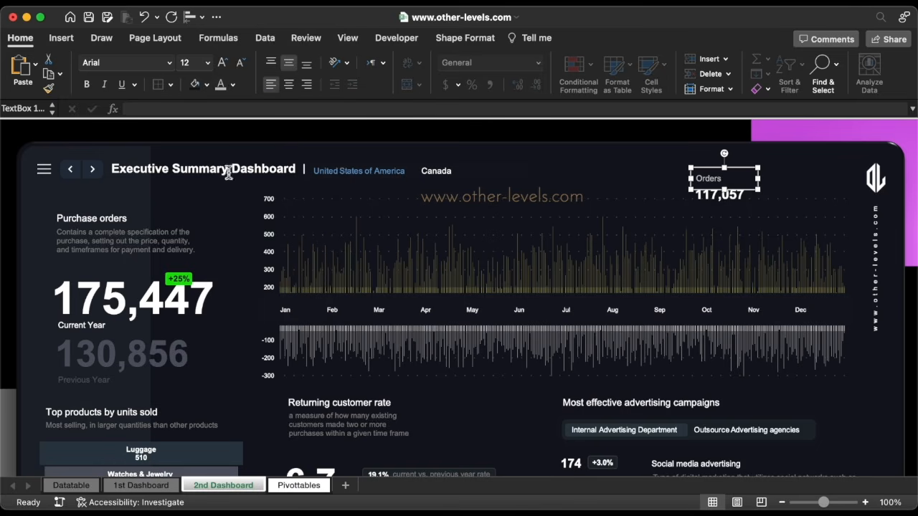
Make the Orders caption smaller and nudge it into place, then select the dot on 1st Dashboard
{"action": "left_click", "coordinate": [241, 64]}
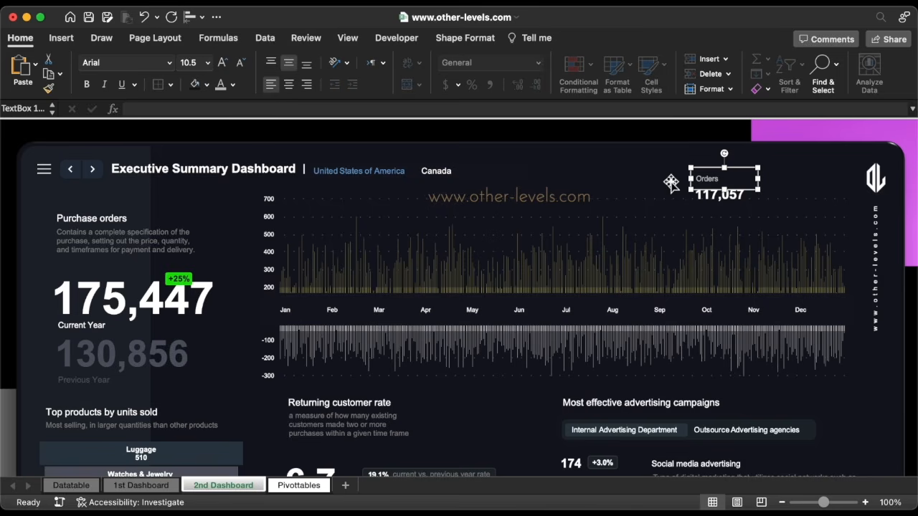
{"action": "left_click_drag", "start_coordinate": [725, 167], "coordinate": [725, 174]}
{"action": "key", "text": "Up"}
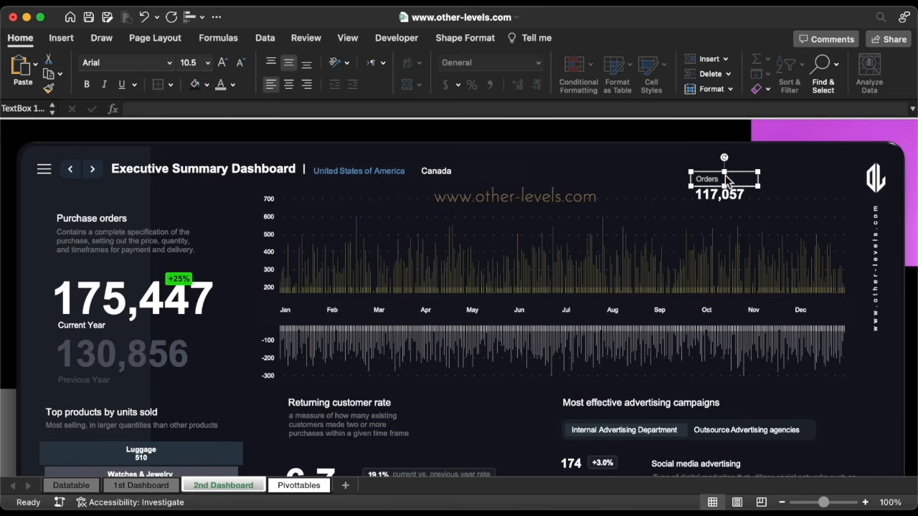
{"action": "key", "text": "Right"}
{"action": "key", "text": "Right"}
{"action": "key", "text": "Right"}
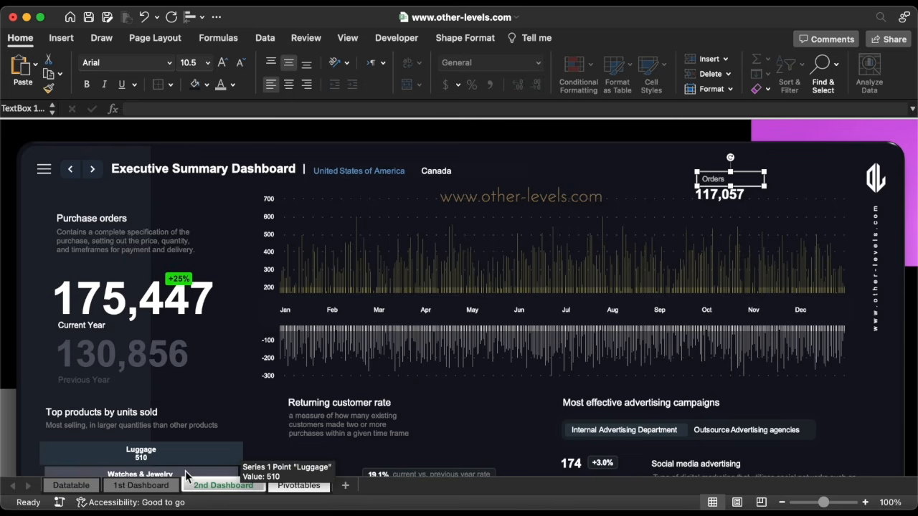
{"action": "left_click", "coordinate": [141, 486]}
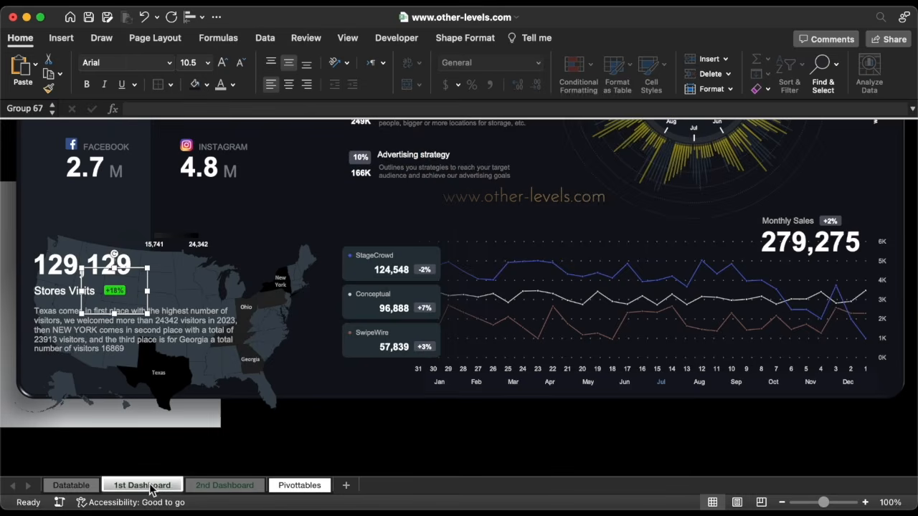
{"action": "left_click", "coordinate": [351, 296]}
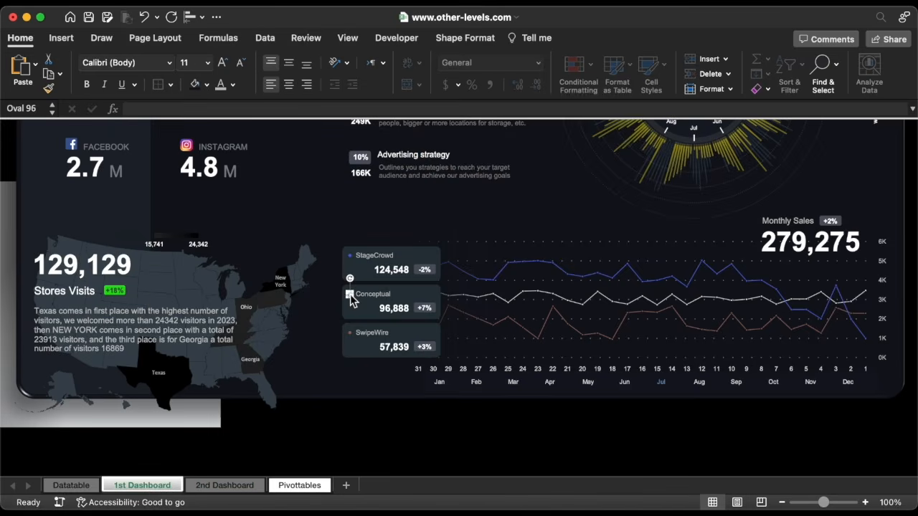
Fill the small dot beside the Orders label with olive
{"action": "left_click", "coordinate": [245, 487]}
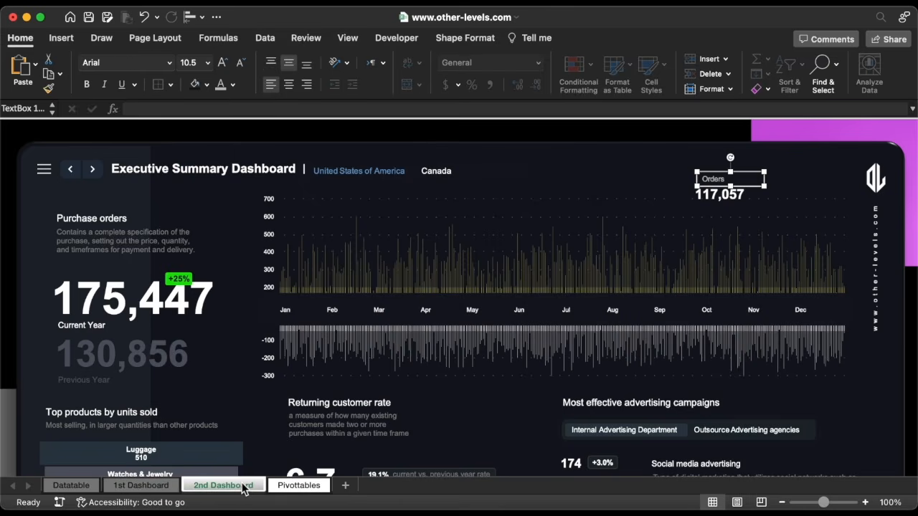
{"action": "left_click", "coordinate": [628, 128]}
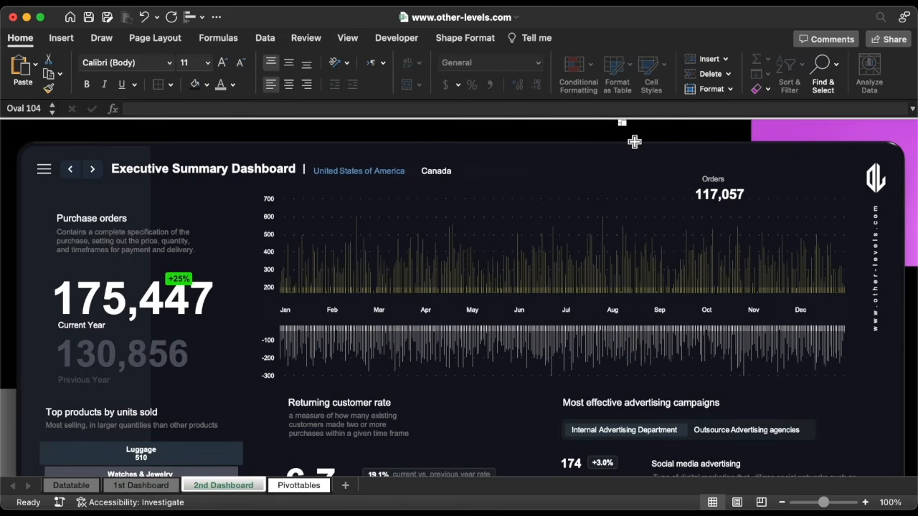
{"action": "left_click", "coordinate": [207, 84]}
{"action": "left_click", "coordinate": [235, 294]}
Group the olive dot with the Orders label and the 117,057 value
{"action": "left_click", "coordinate": [719, 179], "text": "shift"}
{"action": "left_click", "coordinate": [721, 195], "text": "shift"}
{"action": "right_click", "coordinate": [722, 199]}
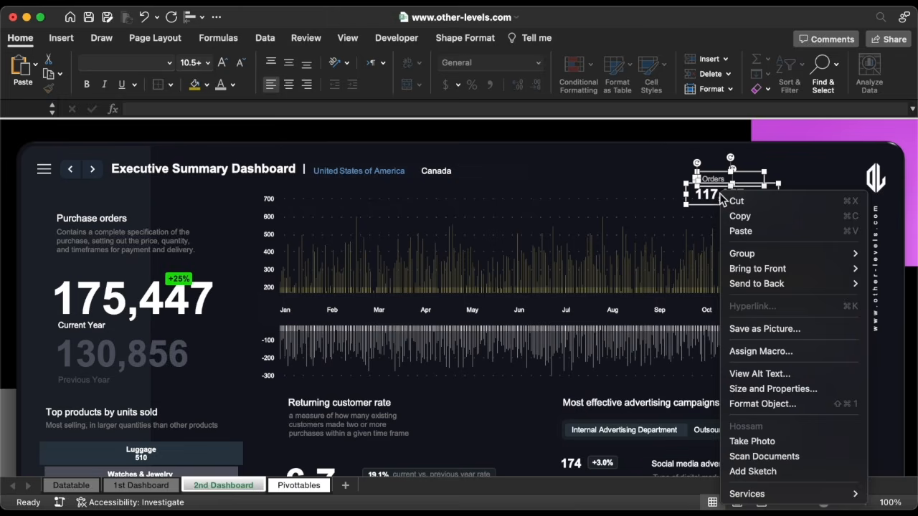
{"action": "mouse_move", "coordinate": [755, 253]}
{"action": "left_click", "coordinate": [693, 254]}
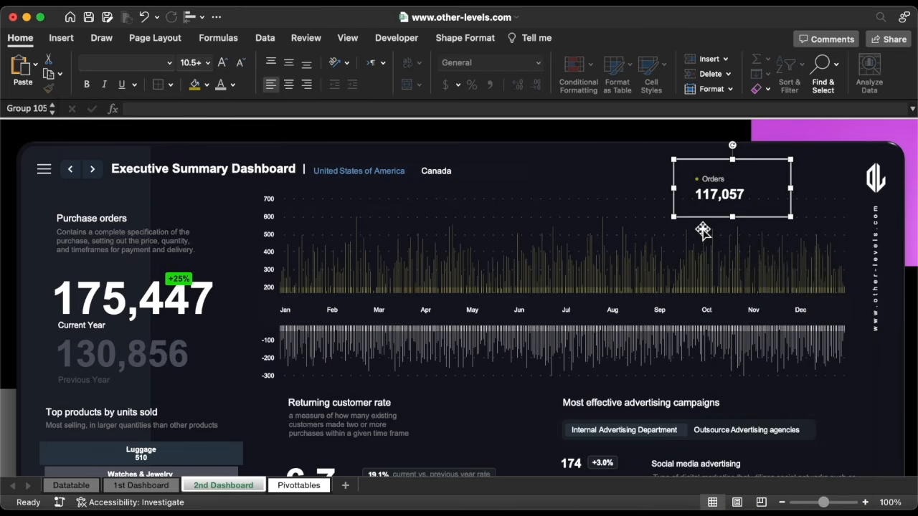
Duplicate the Orders block to the right as Refund, linking its value to Pivottables!DP15 (-58,390)
{"action": "left_click_drag", "start_coordinate": [698, 217], "coordinate": [768, 218]}
{"action": "double_click", "coordinate": [784, 179]}
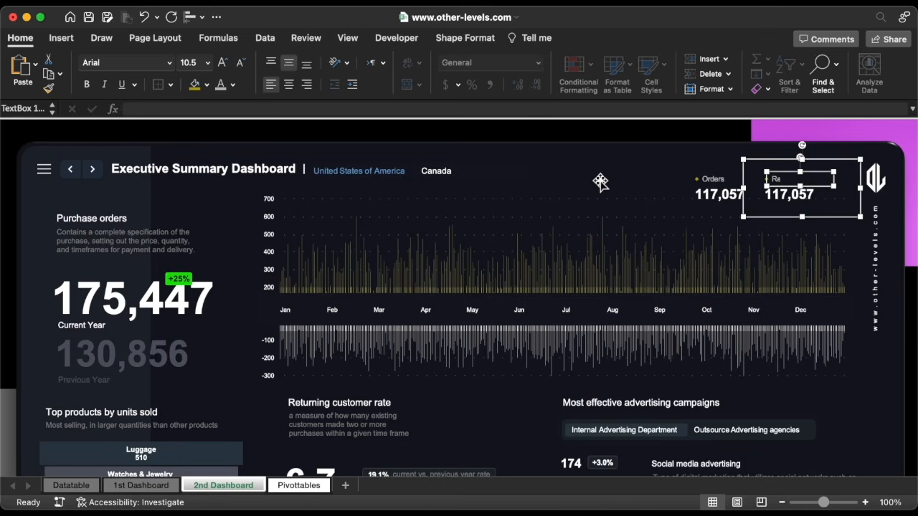
{"action": "left_click", "coordinate": [782, 199]}
{"action": "key", "text": "super+a"}
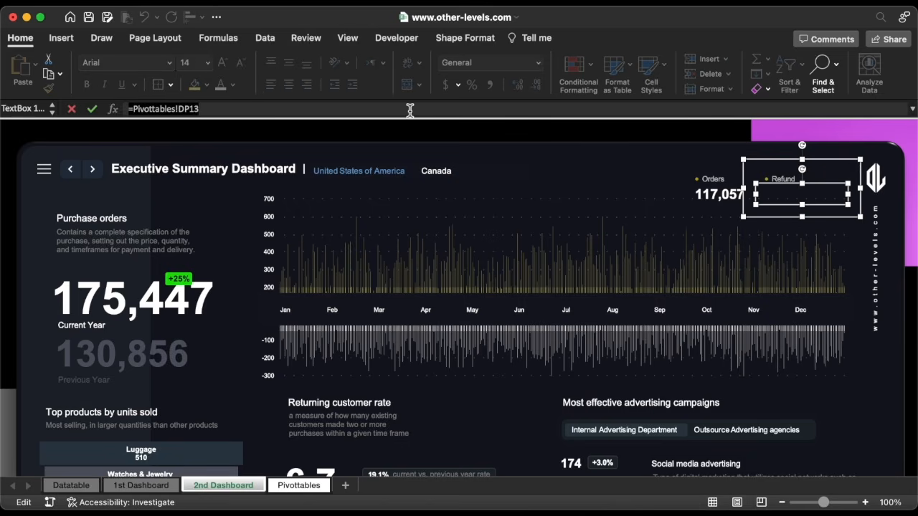
{"action": "type", "text": "="}
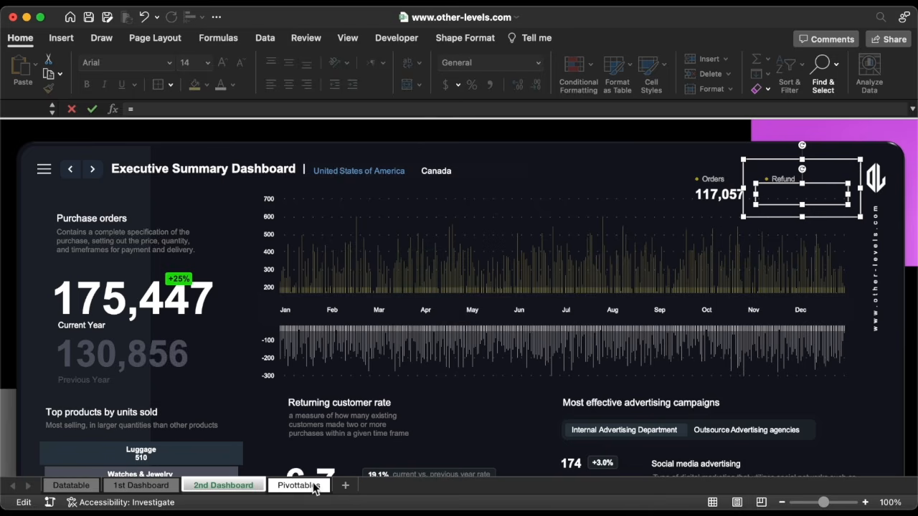
{"action": "left_click", "coordinate": [313, 488]}
{"action": "left_click", "coordinate": [779, 388]}
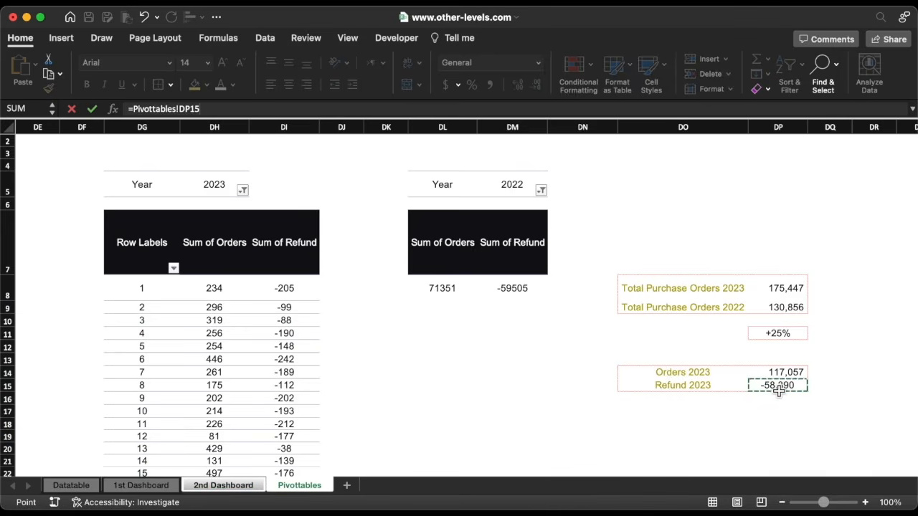
{"action": "key", "text": "Return"}
Nudge the Orders block two steps to the left
{"action": "left_click", "coordinate": [715, 201]}
{"action": "key", "text": "Left"}
{"action": "key", "text": "Left"}
{"action": "key", "text": "Left"}
{"action": "key", "text": "Left"}
{"action": "key", "text": "Left"}
{"action": "key", "text": "Left"}
{"action": "key", "text": "Left"}
{"action": "key", "text": "Left"}
{"action": "key", "text": "Left"}
{"action": "key", "text": "Left"}
{"action": "key", "text": "Left"}
{"action": "key", "text": "Left"}
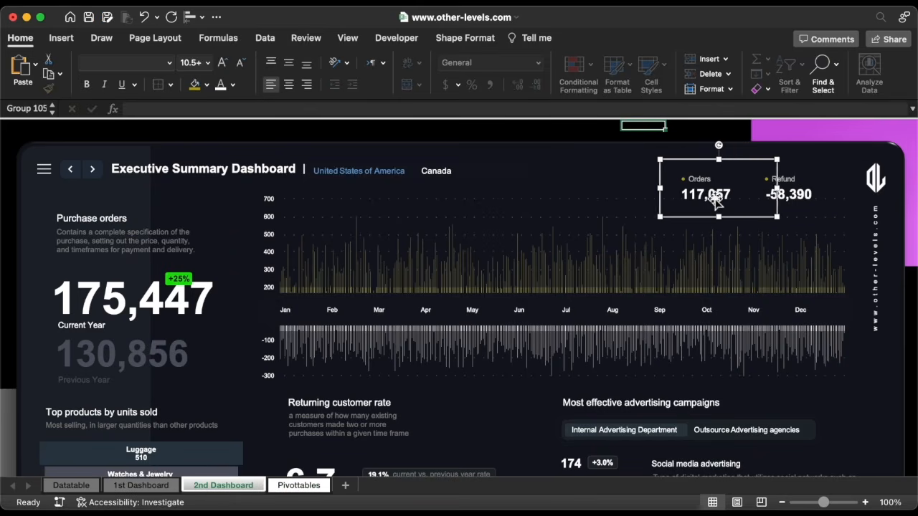
{"action": "key", "text": "Left"}
{"action": "key", "text": "Left"}
{"action": "key", "text": "Left"}
{"action": "key", "text": "Left"}
Copy the +2% badge from 1st Dashboard beside the Orders value, with a duplicate beside Refund
{"action": "left_click", "coordinate": [157, 486]}
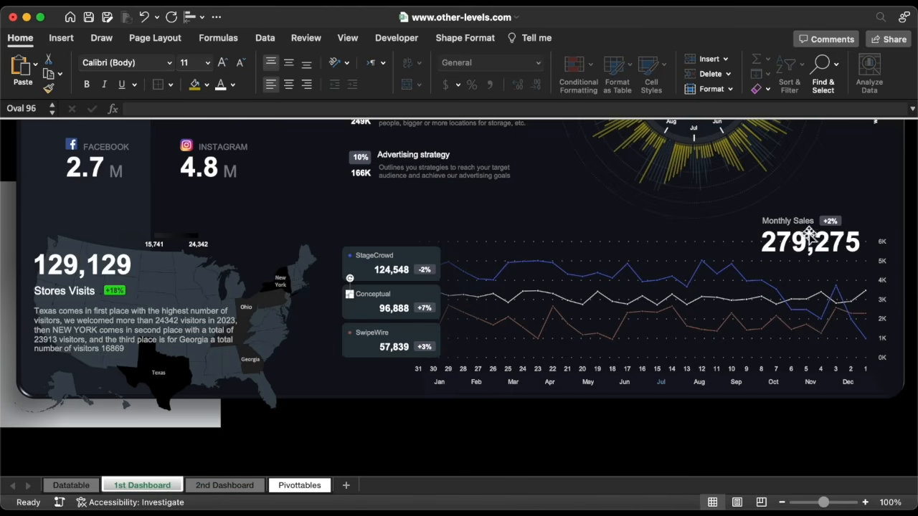
{"action": "left_click", "coordinate": [835, 221]}
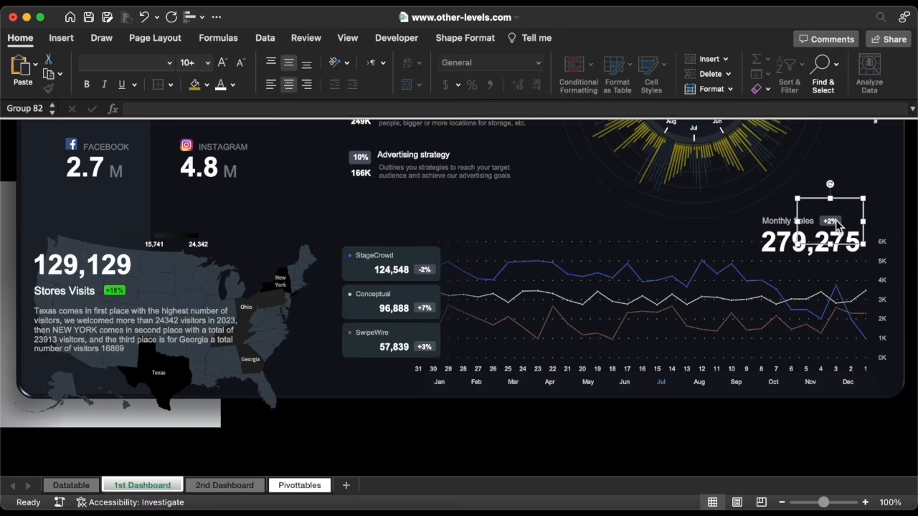
{"action": "left_click", "coordinate": [224, 486]}
{"action": "left_click_drag", "start_coordinate": [720, 192], "coordinate": [728, 212]}
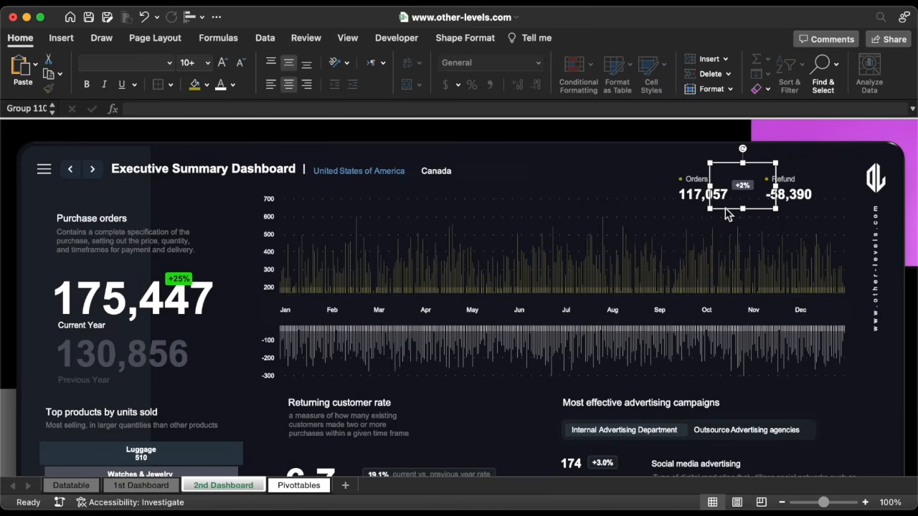
{"action": "key", "text": "super+d"}
{"action": "left_click_drag", "start_coordinate": [770, 210], "coordinate": [813, 210]}
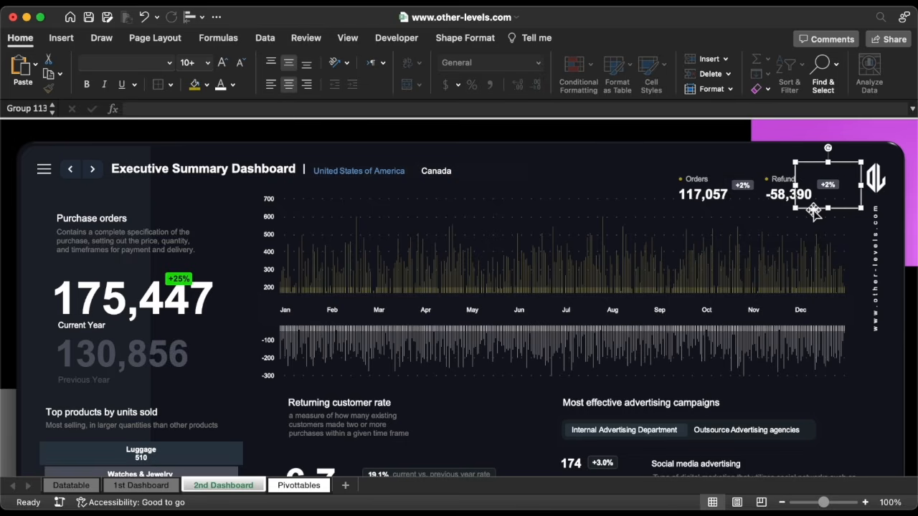
{"action": "left_click", "coordinate": [298, 486]}
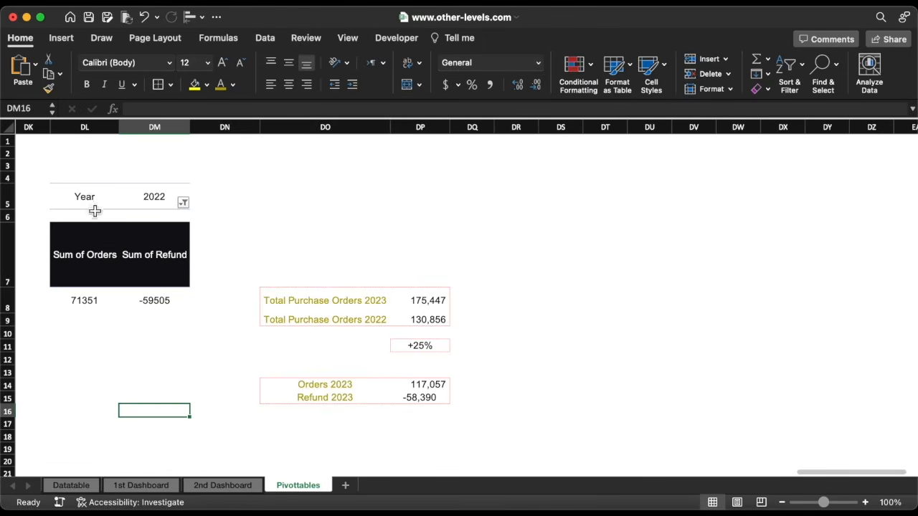
Copy the 2022 pivot table DL5:DM8 and paste it at DS5
{"action": "left_click_drag", "start_coordinate": [94, 201], "coordinate": [153, 301]}
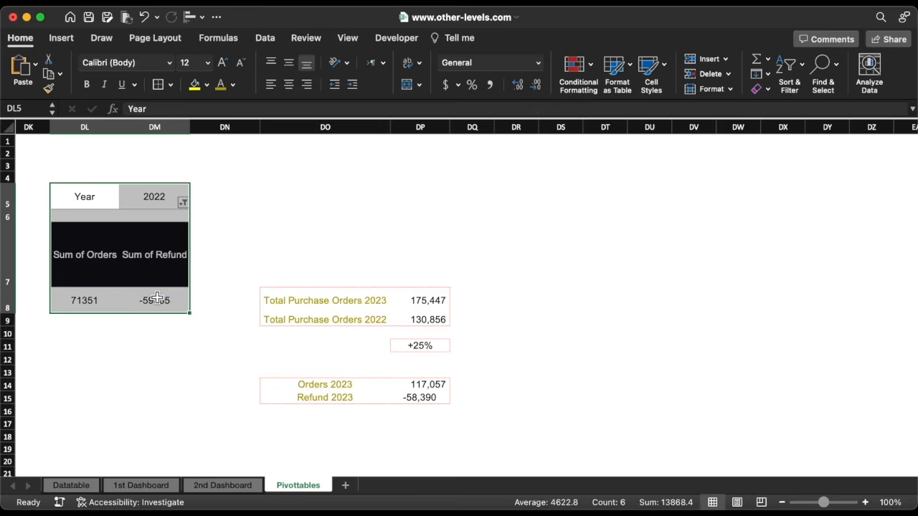
{"action": "key", "text": "cmd+c"}
{"action": "left_click", "coordinate": [575, 210]}
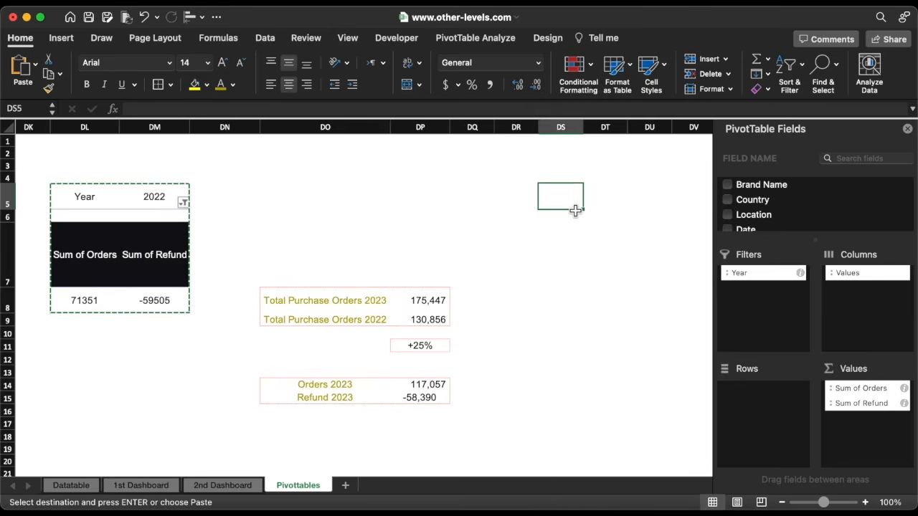
{"action": "key", "text": "cmd+v"}
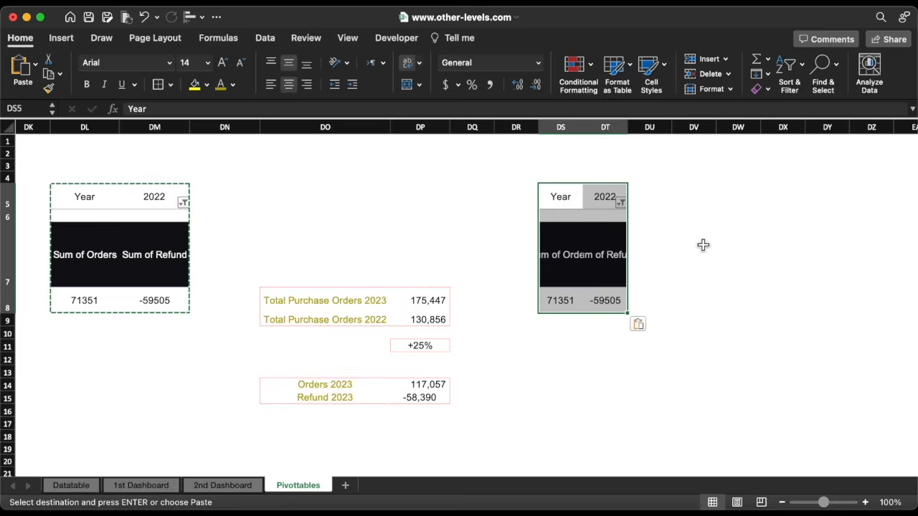
Move Year from Filters to Columns in the copy and include 2023 alongside 2022
{"action": "left_click_drag", "start_coordinate": [739, 274], "coordinate": [851, 295]}
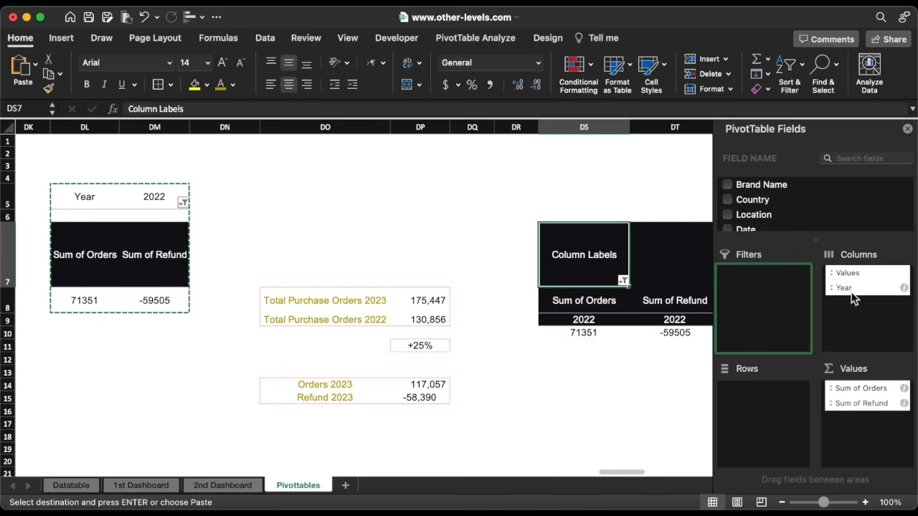
{"action": "scroll", "coordinate": [622, 355], "scroll_direction": "right", "scroll_amount": 3}
{"action": "scroll", "coordinate": [622, 356], "scroll_direction": "right", "scroll_amount": 1}
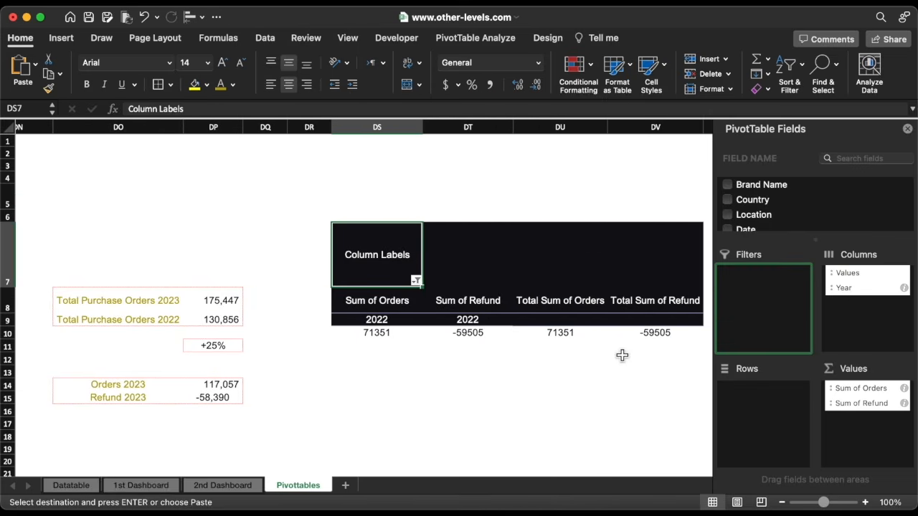
{"action": "left_click", "coordinate": [416, 281]}
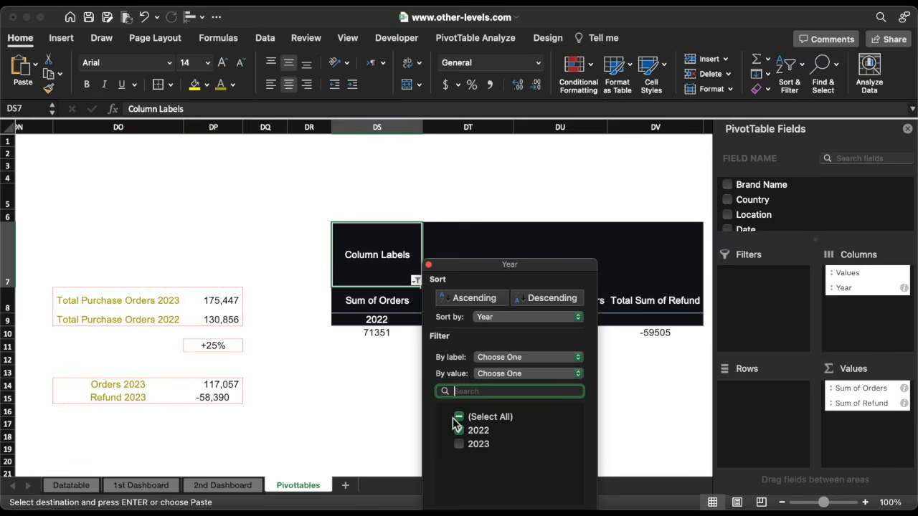
{"action": "left_click", "coordinate": [459, 444]}
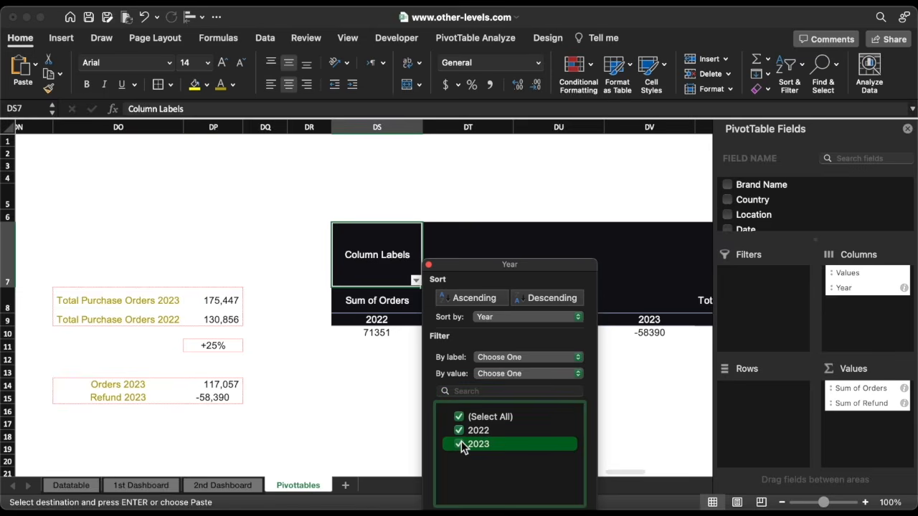
{"action": "left_click", "coordinate": [429, 265]}
Show Sum of Orders as % Difference From, base field Year, base item 2022
{"action": "left_click", "coordinate": [905, 389]}
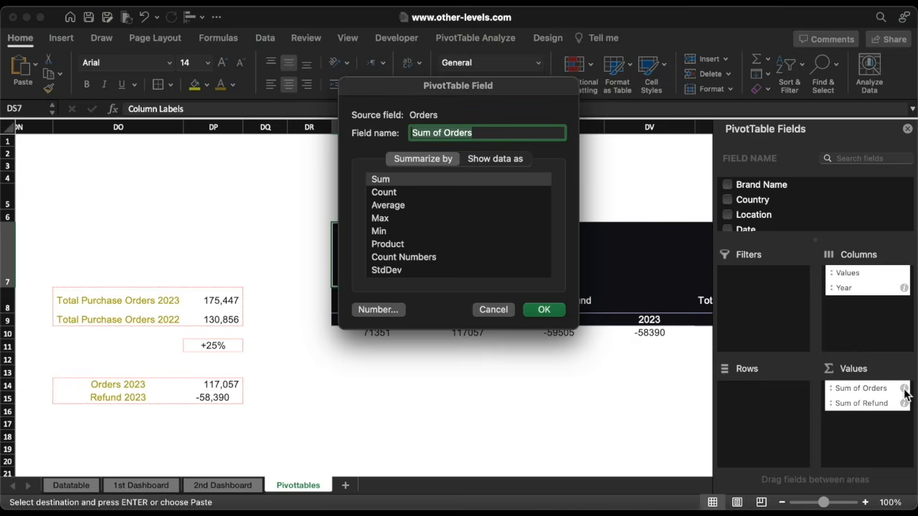
{"action": "left_click", "coordinate": [496, 161]}
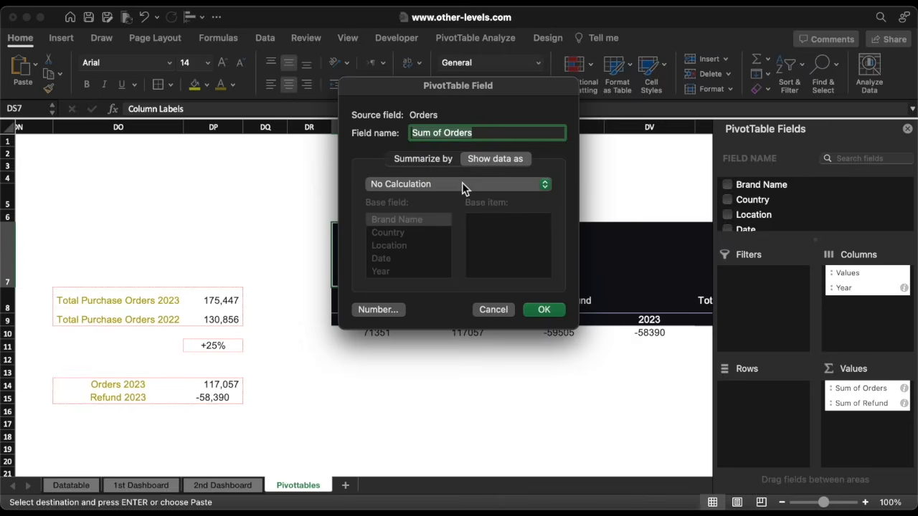
{"action": "left_click", "coordinate": [462, 185]}
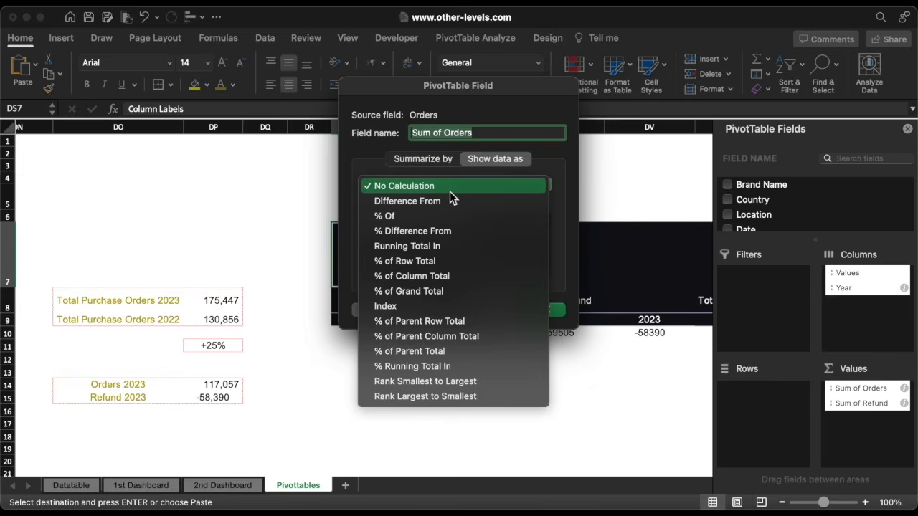
{"action": "left_click", "coordinate": [437, 232]}
{"action": "left_click", "coordinate": [400, 272]}
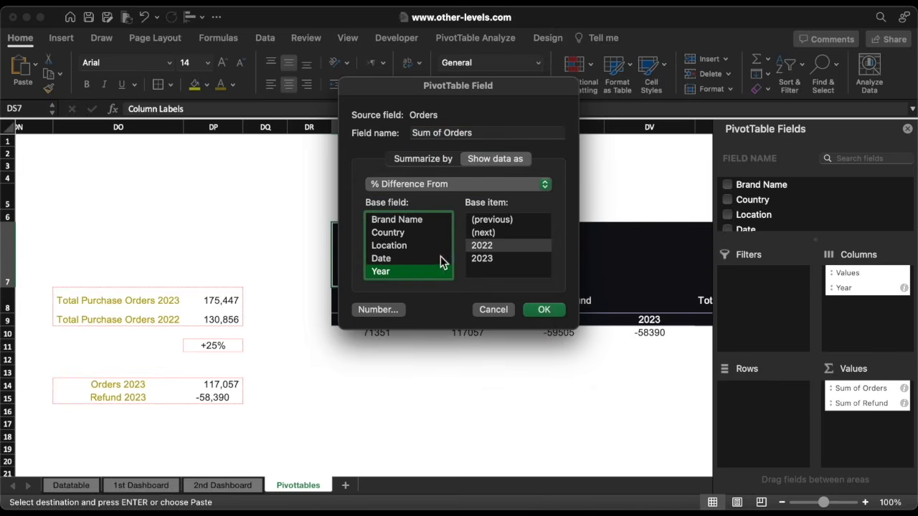
{"action": "left_click", "coordinate": [488, 249]}
{"action": "left_click", "coordinate": [548, 311]}
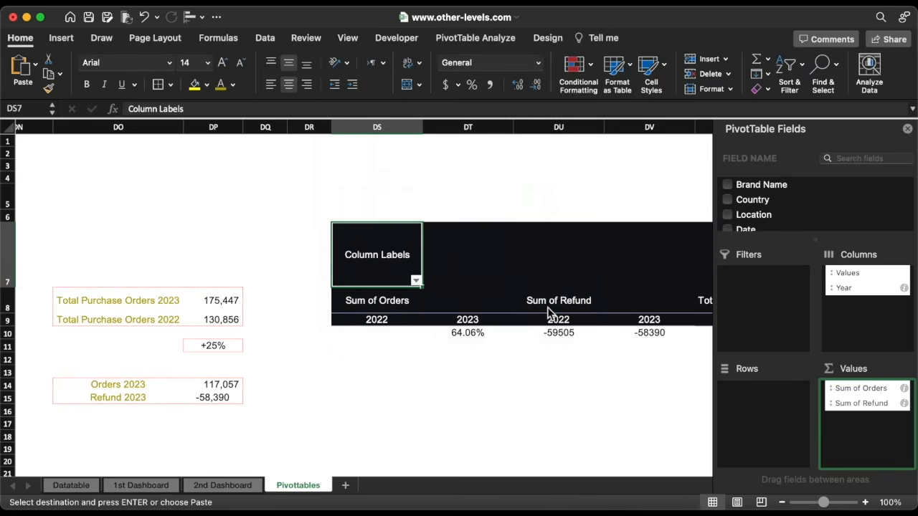
Show Sum of Refund as % Difference From 2022 by Year, then select DQ14
{"action": "left_click", "coordinate": [904, 404]}
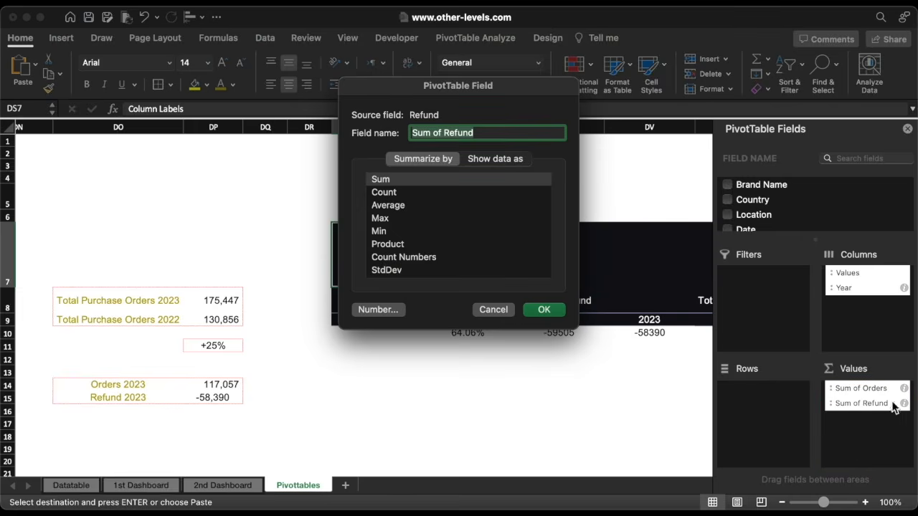
{"action": "left_click", "coordinate": [500, 159]}
{"action": "left_click", "coordinate": [466, 179]}
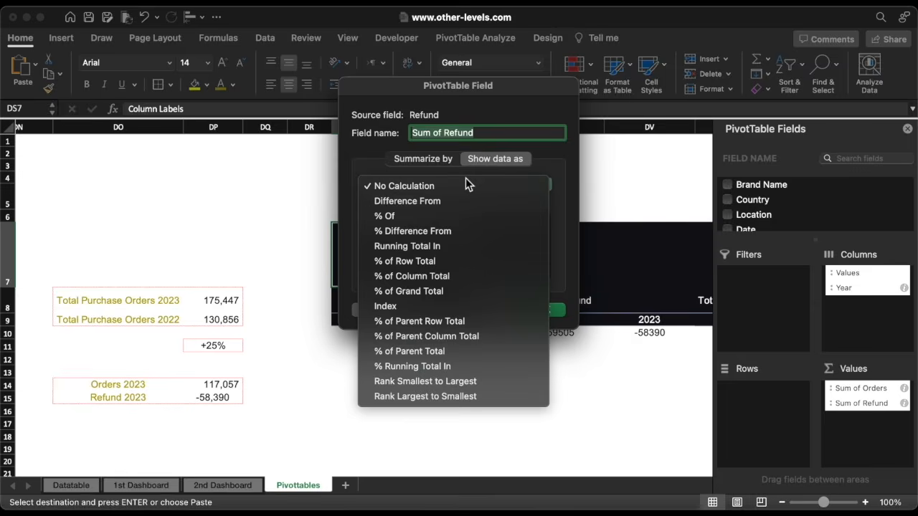
{"action": "left_click", "coordinate": [435, 231]}
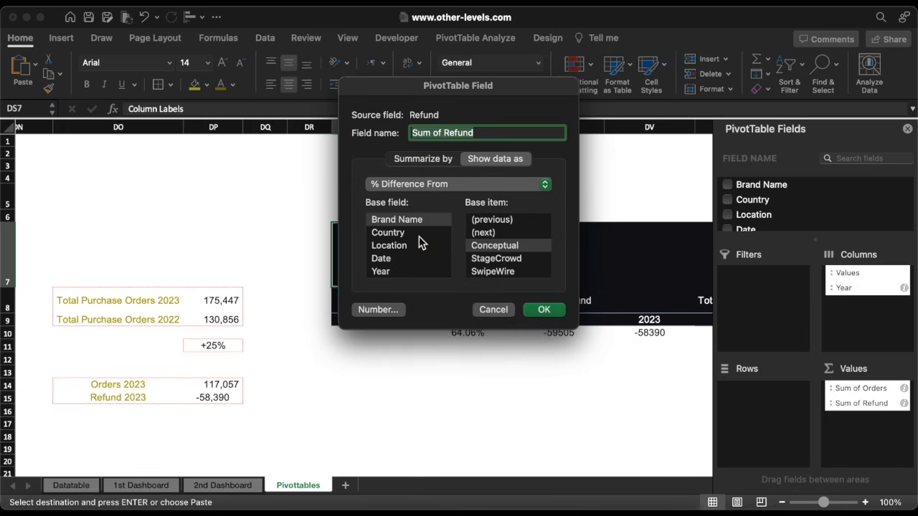
{"action": "left_click", "coordinate": [381, 271]}
{"action": "left_click", "coordinate": [482, 246]}
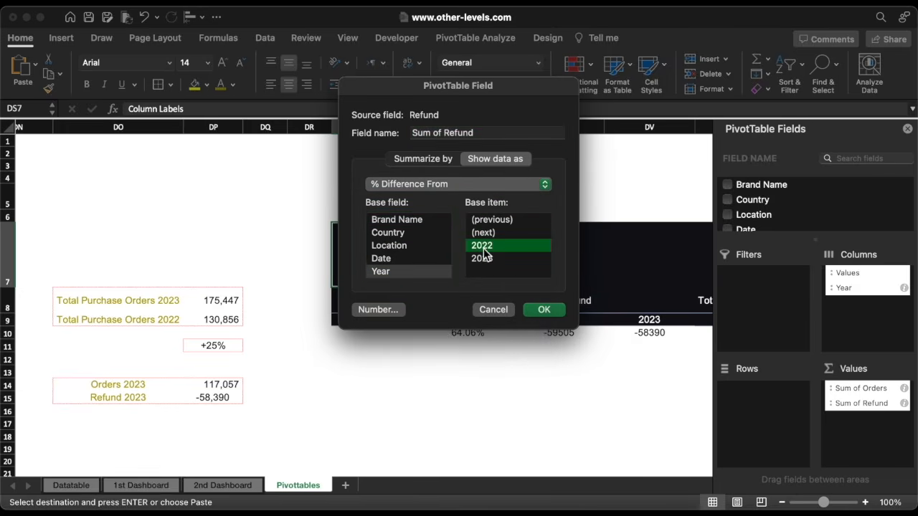
{"action": "left_click", "coordinate": [543, 310]}
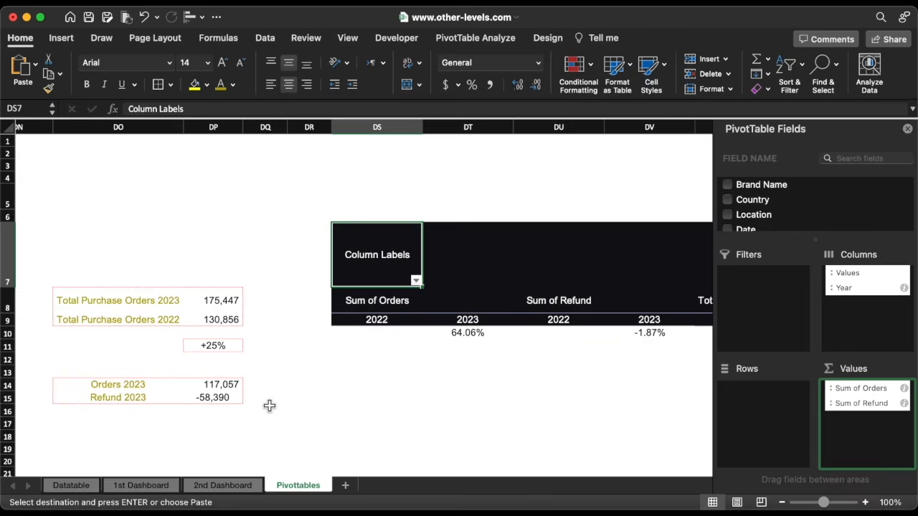
{"action": "left_click", "coordinate": [259, 388]}
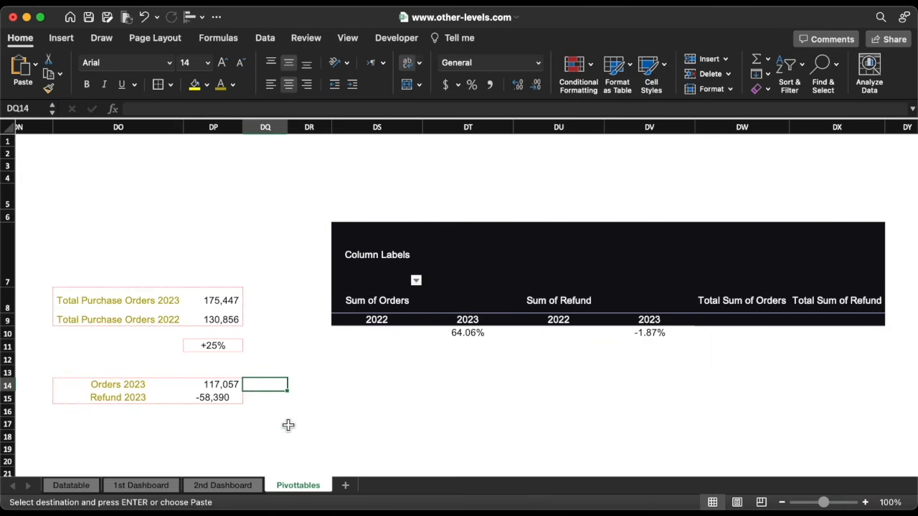
Enter GETPIVOTDATA formulas in DQ14 and DQ15 for the Orders and Refund 2023 percent changes
{"action": "type", "text": "="}
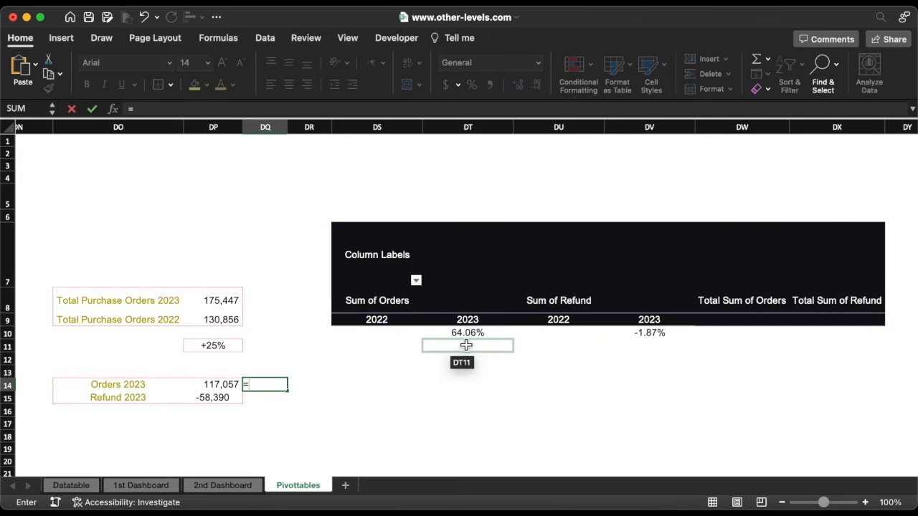
{"action": "left_click", "coordinate": [477, 333]}
{"action": "key", "text": "Return"}
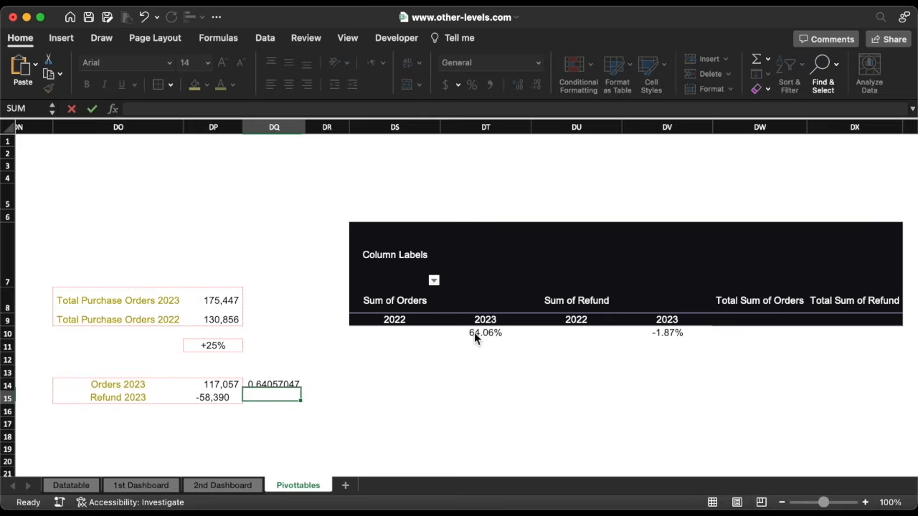
{"action": "type", "text": "="}
{"action": "left_click", "coordinate": [664, 337]}
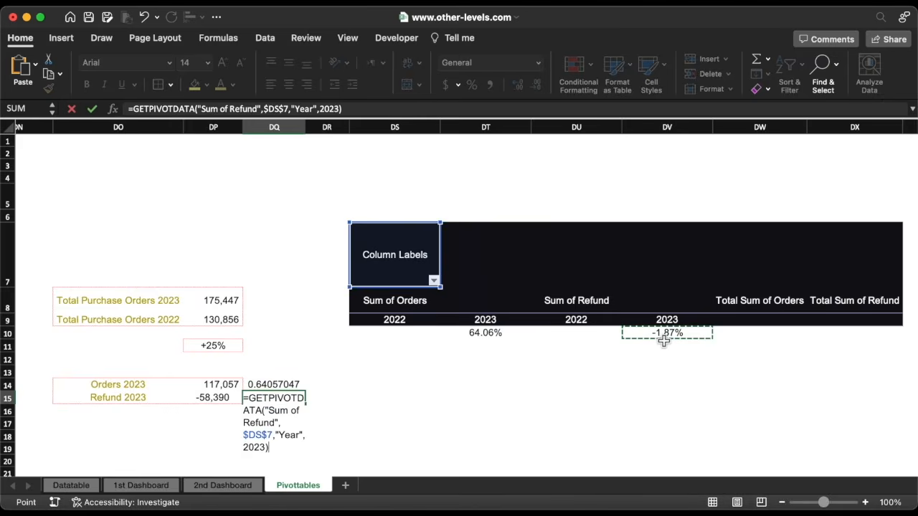
{"action": "key", "text": "Return"}
Copy the +25% cell's formatting onto DQ14:DQ15 with Format Painter, giving +64% and -2%
{"action": "left_click", "coordinate": [209, 346]}
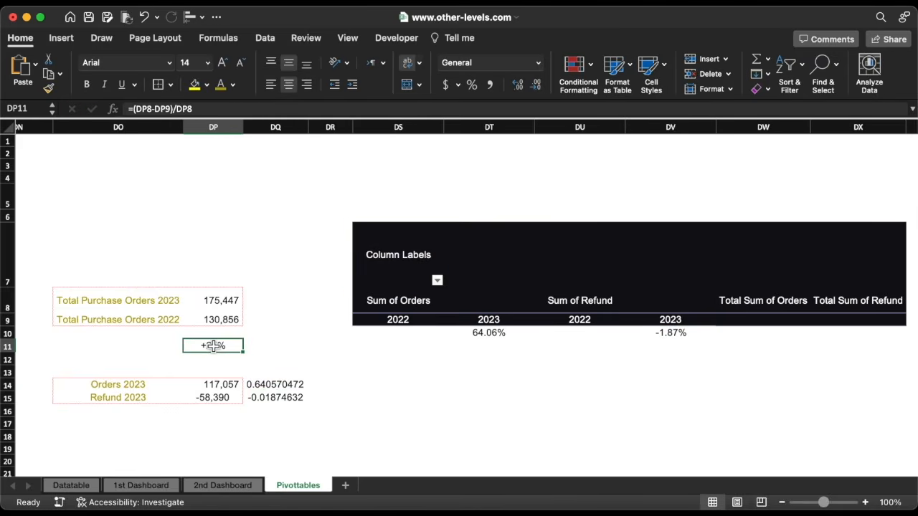
{"action": "left_click", "coordinate": [48, 87]}
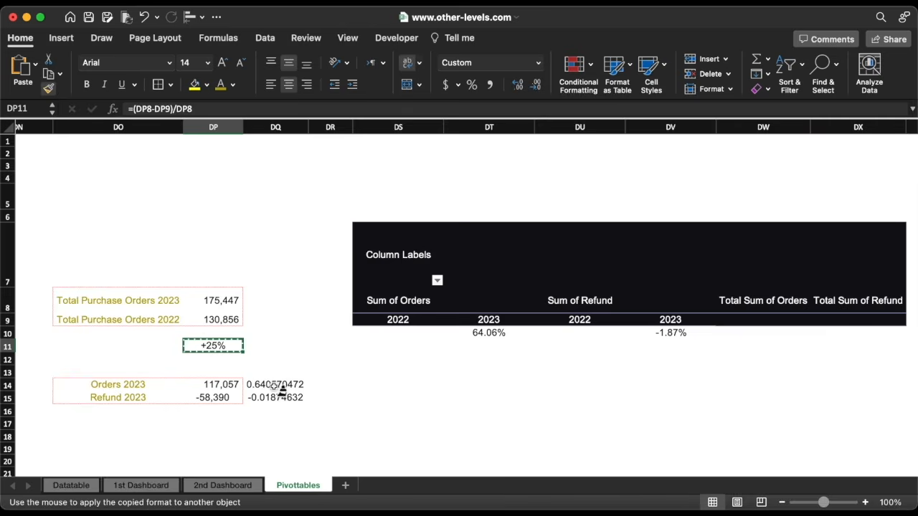
{"action": "left_click_drag", "start_coordinate": [276, 385], "coordinate": [280, 400]}
{"action": "key", "text": "Right"}
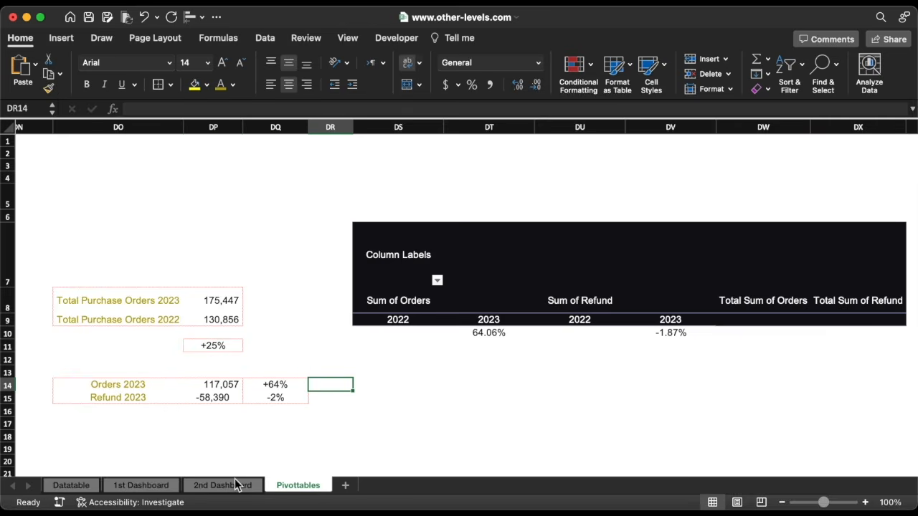
{"action": "left_click", "coordinate": [237, 485]}
Link the Orders badge text to =Pivottables!DQ14 (+64%) and shrink its font to 10.5
{"action": "left_click", "coordinate": [744, 187]}
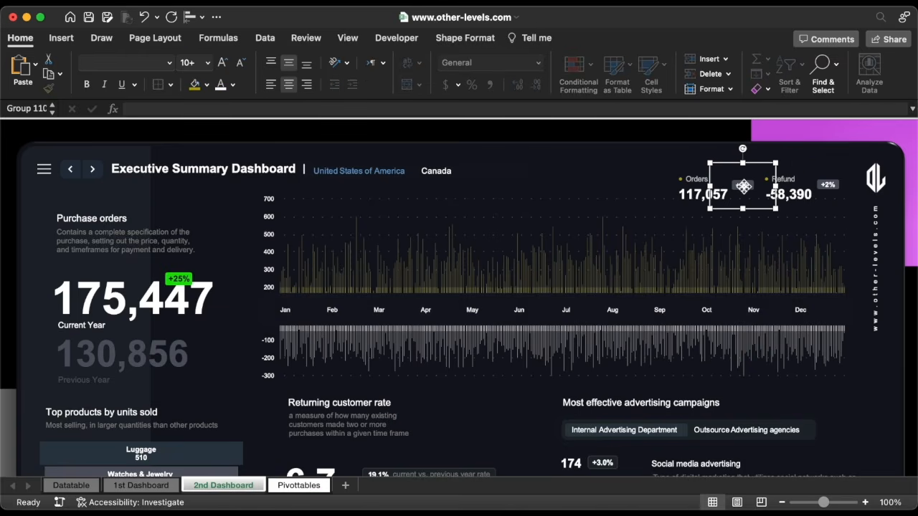
{"action": "left_click", "coordinate": [744, 186]}
{"action": "left_click", "coordinate": [337, 109]}
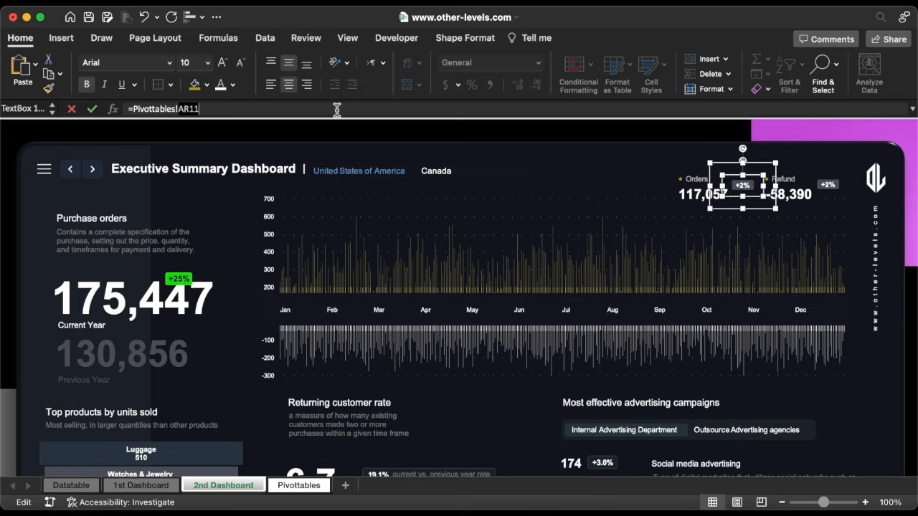
{"action": "type", "text": "="}
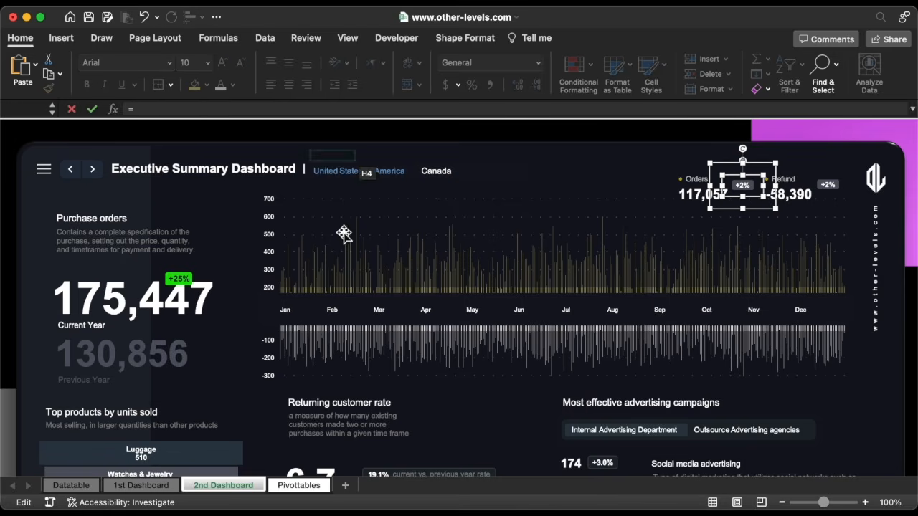
{"action": "left_click", "coordinate": [298, 488]}
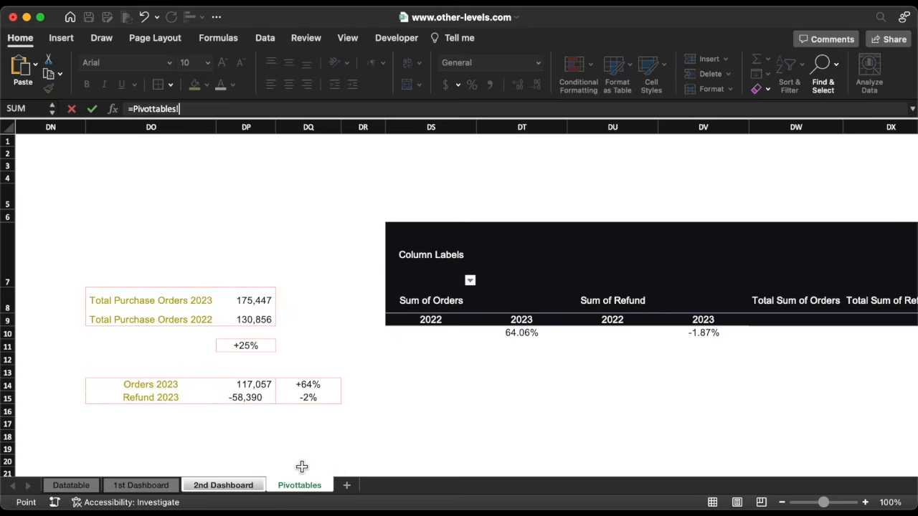
{"action": "left_click", "coordinate": [309, 389]}
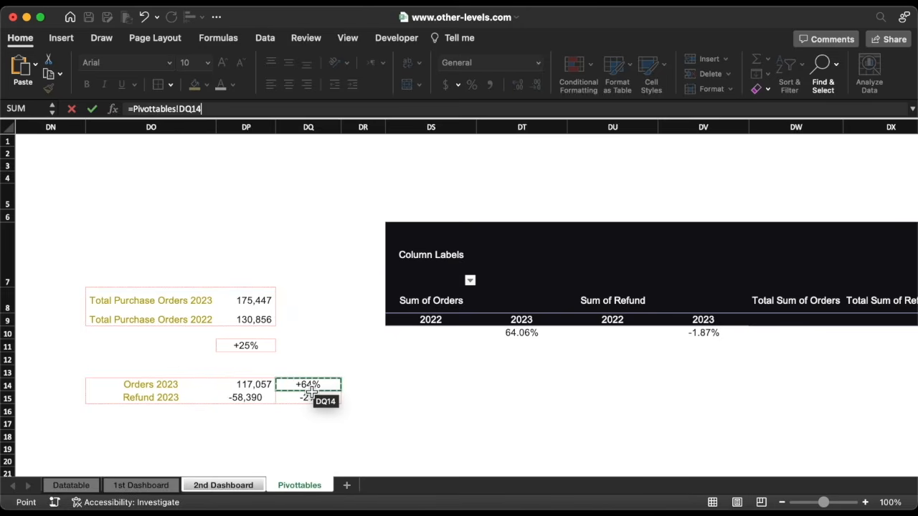
{"action": "key", "text": "Return"}
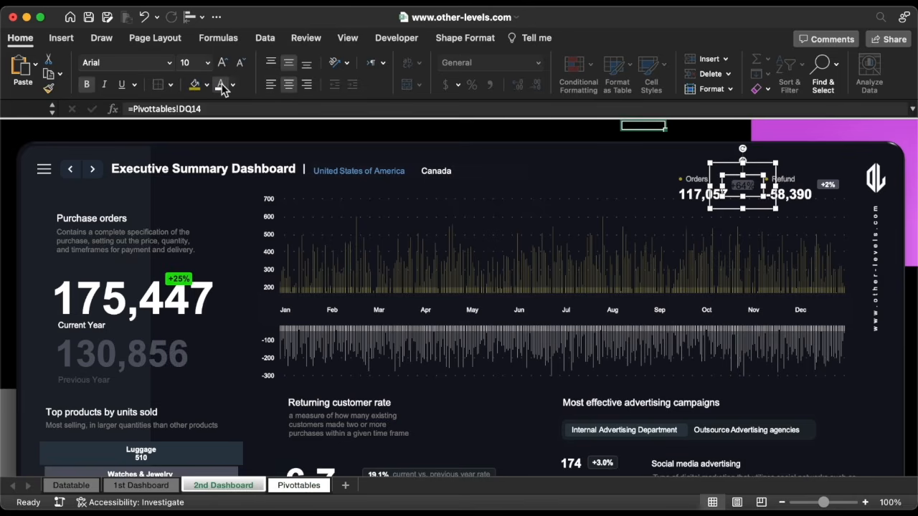
{"action": "key", "text": "super+z"}
{"action": "left_click", "coordinate": [240, 68]}
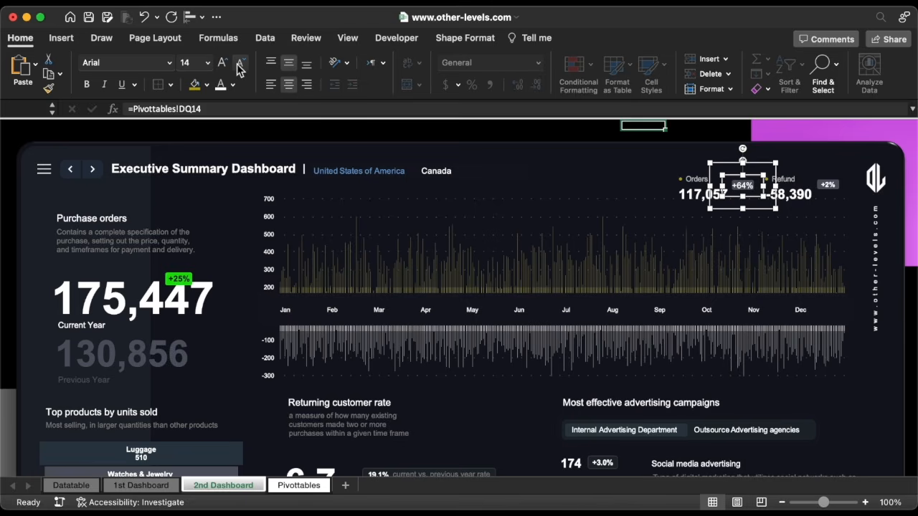
{"action": "left_click", "coordinate": [240, 69]}
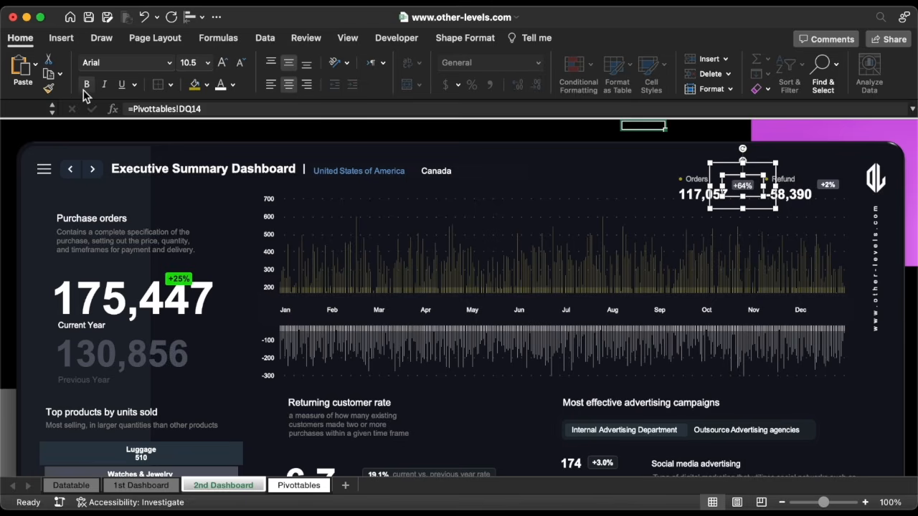
Link the Refund badge text to =Pivottables!DQ15 so it shows -1.9%
{"action": "left_click", "coordinate": [830, 185]}
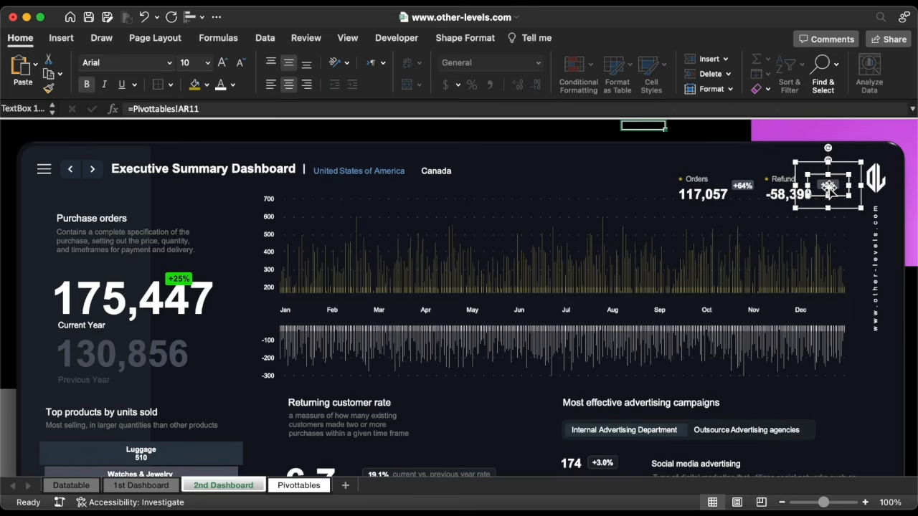
{"action": "triple_click", "coordinate": [227, 108]}
{"action": "type", "text": "="}
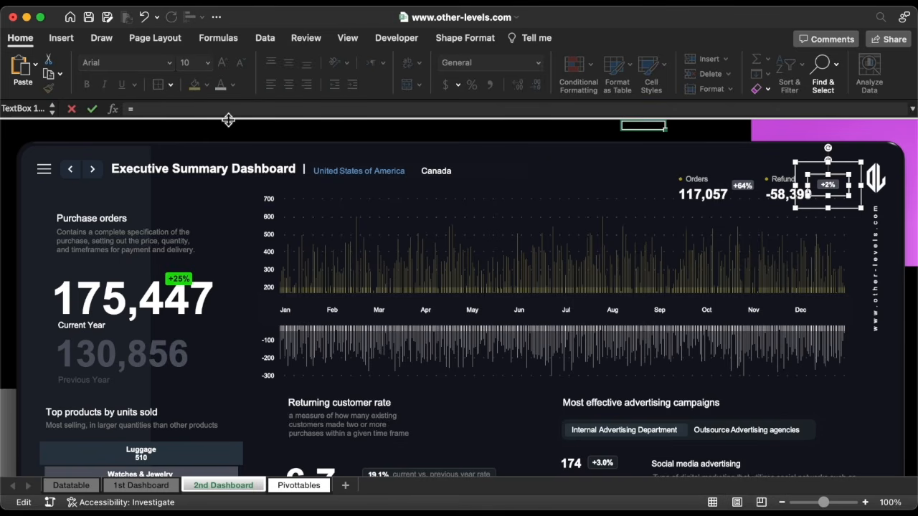
{"action": "left_click", "coordinate": [299, 486]}
{"action": "left_click", "coordinate": [315, 399]}
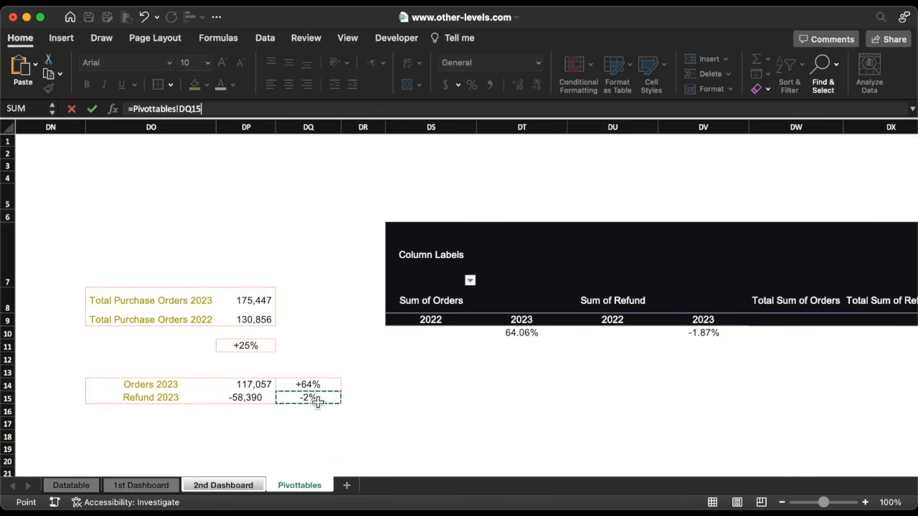
{"action": "key", "text": "Return"}
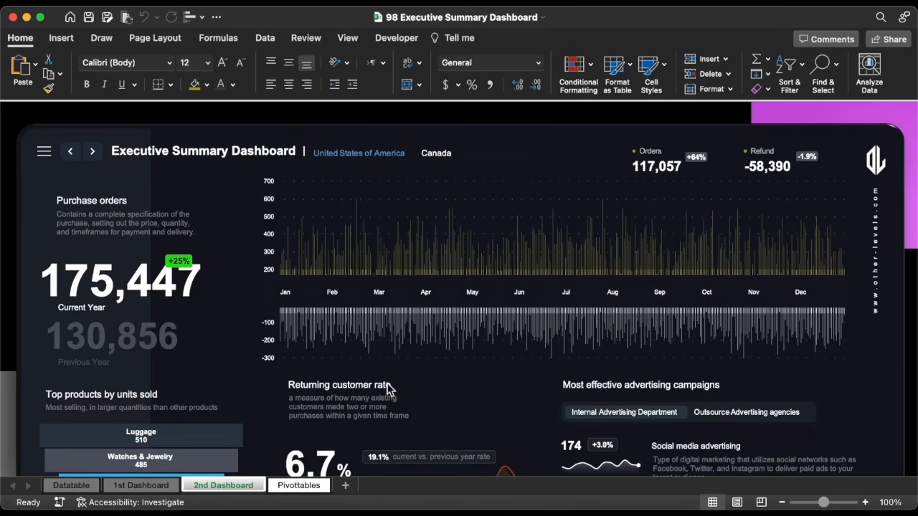
Paste a copy of the pivot on Pivottables and filter its Year to 2023 only
{"action": "left_click", "coordinate": [305, 493]}
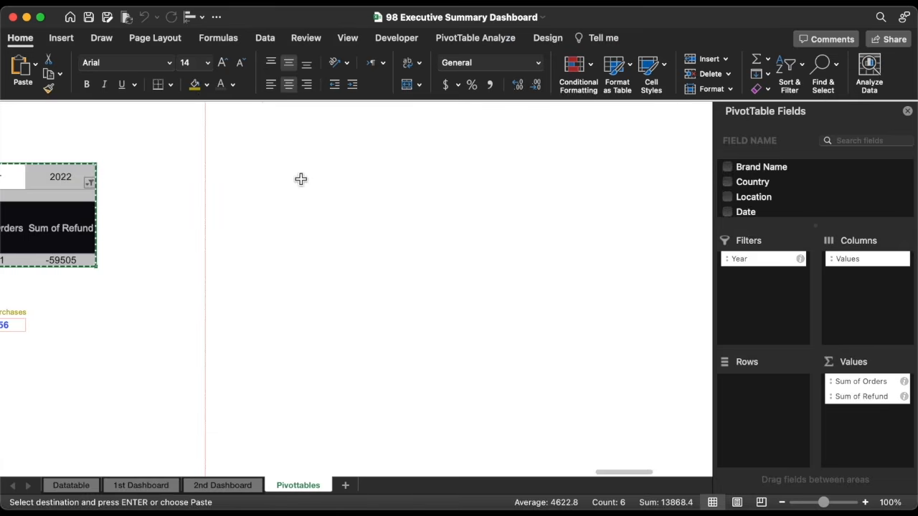
{"action": "left_click", "coordinate": [291, 170]}
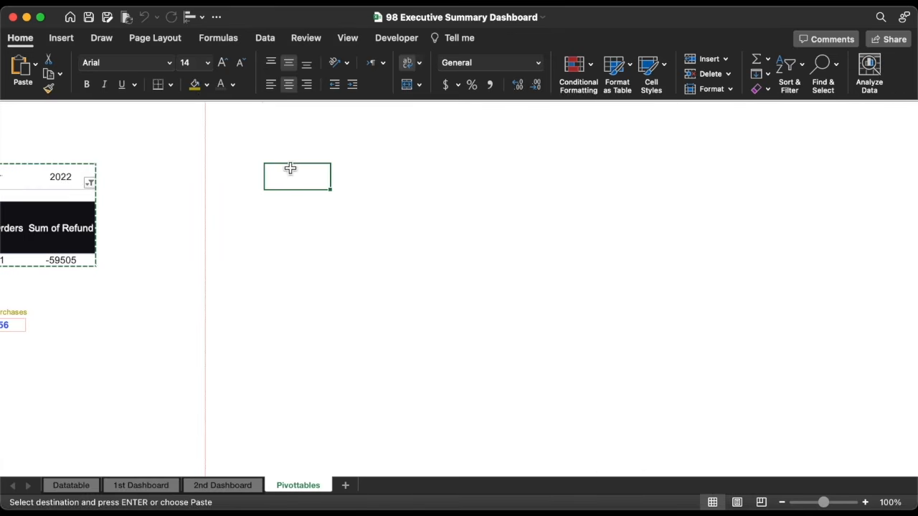
{"action": "key", "text": "super+v"}
{"action": "left_click", "coordinate": [368, 183]}
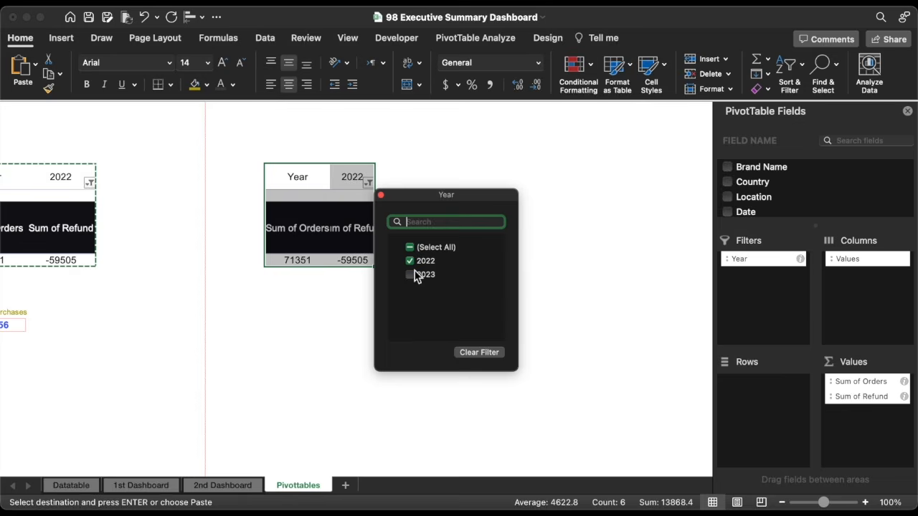
{"action": "left_click", "coordinate": [411, 276]}
{"action": "left_click", "coordinate": [411, 262]}
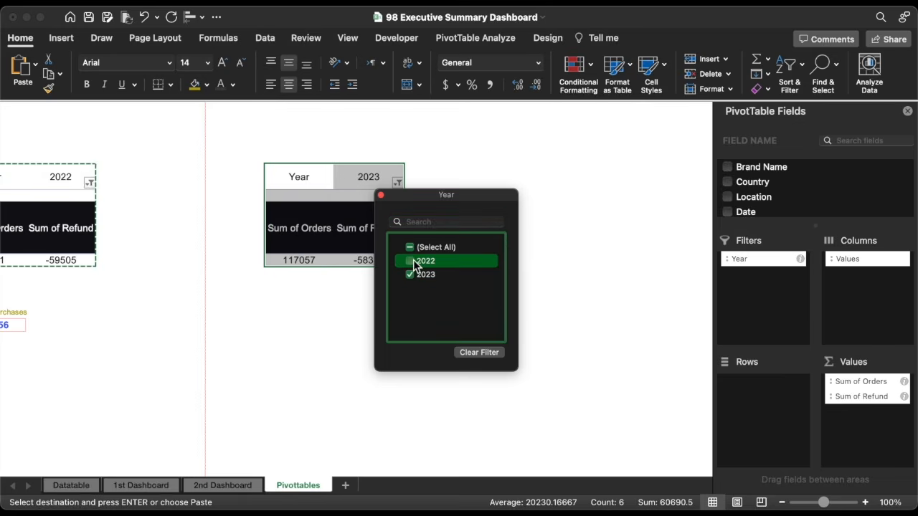
{"action": "left_click", "coordinate": [381, 196]}
Replace Orders and Refund with Average order value summarized by Average, showing 40.08
{"action": "scroll", "coordinate": [773, 211], "scroll_direction": "down", "scroll_amount": 8}
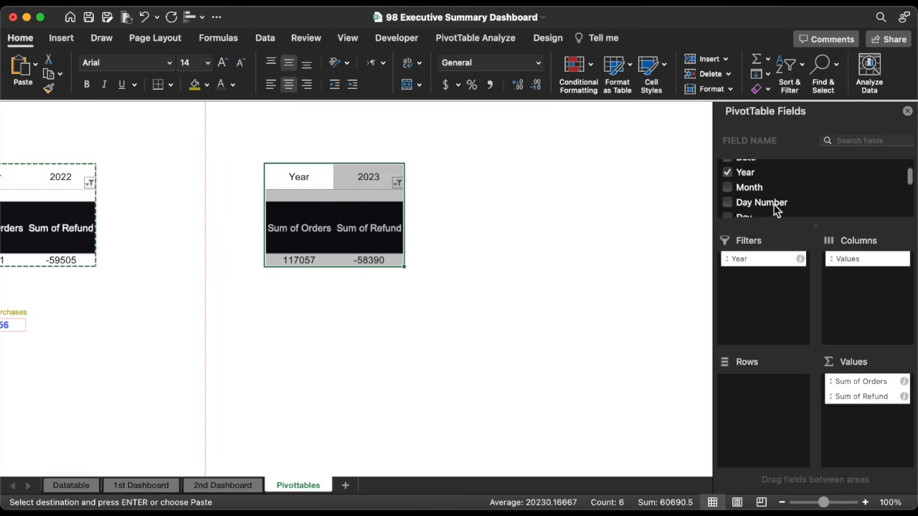
{"action": "left_click", "coordinate": [728, 167]}
{"action": "left_click", "coordinate": [728, 182]}
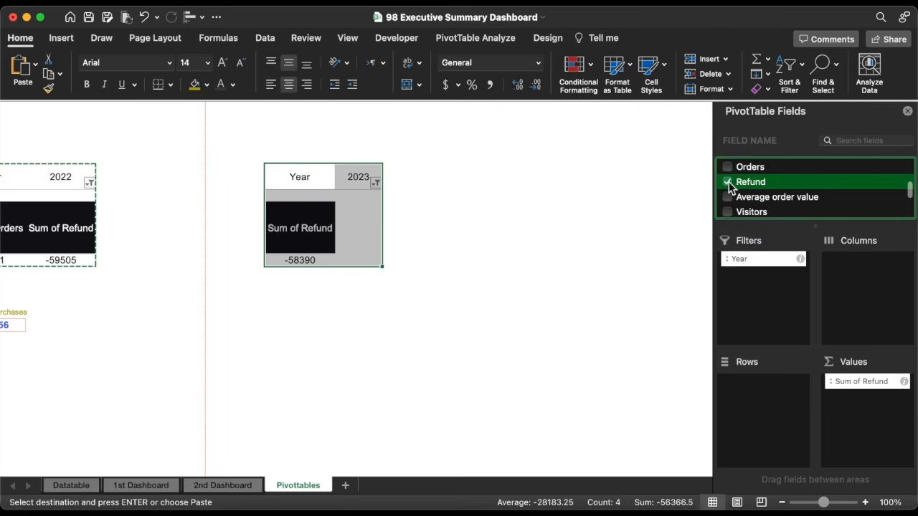
{"action": "left_click_drag", "start_coordinate": [753, 198], "coordinate": [875, 400]}
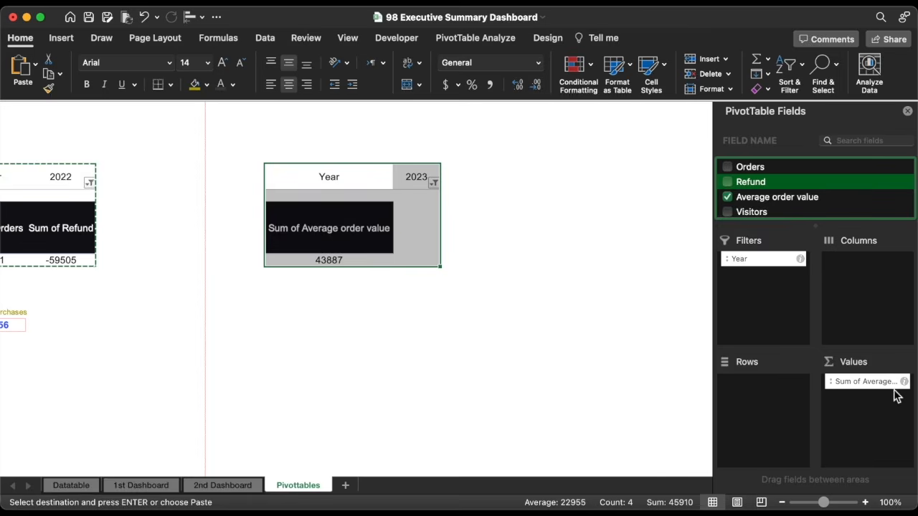
{"action": "left_click", "coordinate": [905, 383]}
{"action": "left_click", "coordinate": [395, 205]}
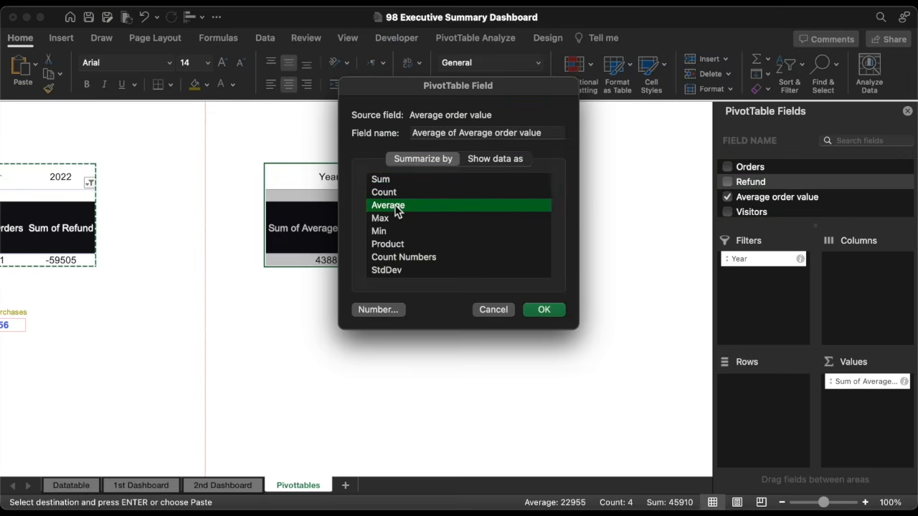
{"action": "left_click", "coordinate": [544, 311]}
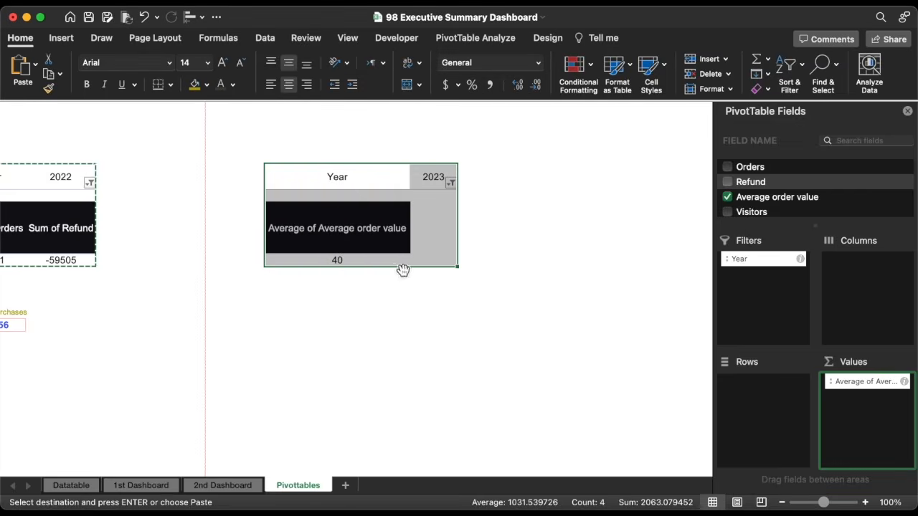
{"action": "left_click", "coordinate": [518, 85]}
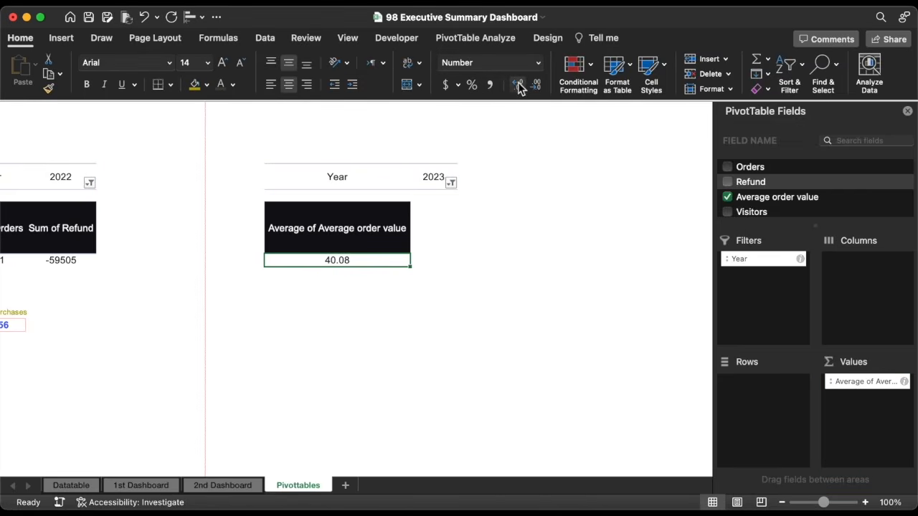
{"action": "left_click", "coordinate": [222, 486]}
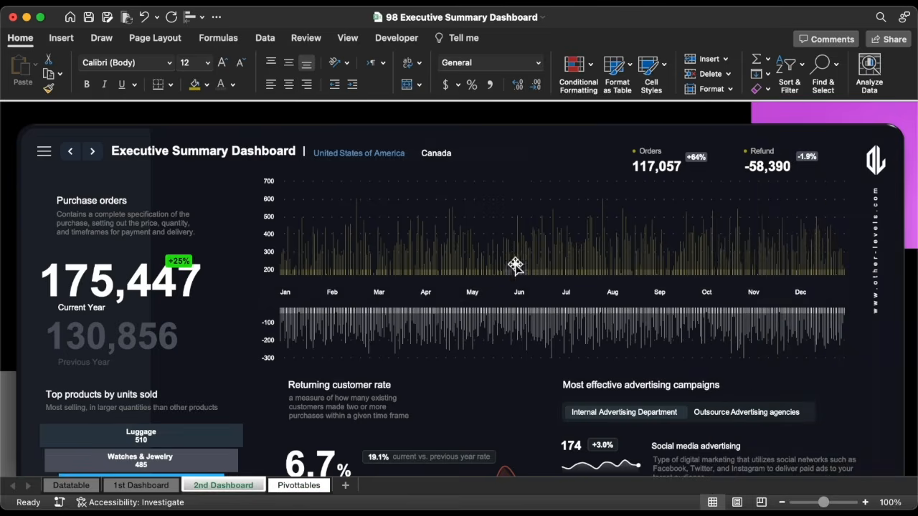
Duplicate the Orders KPI block and move the copy onto the chart's right side
{"action": "left_click", "coordinate": [665, 167]}
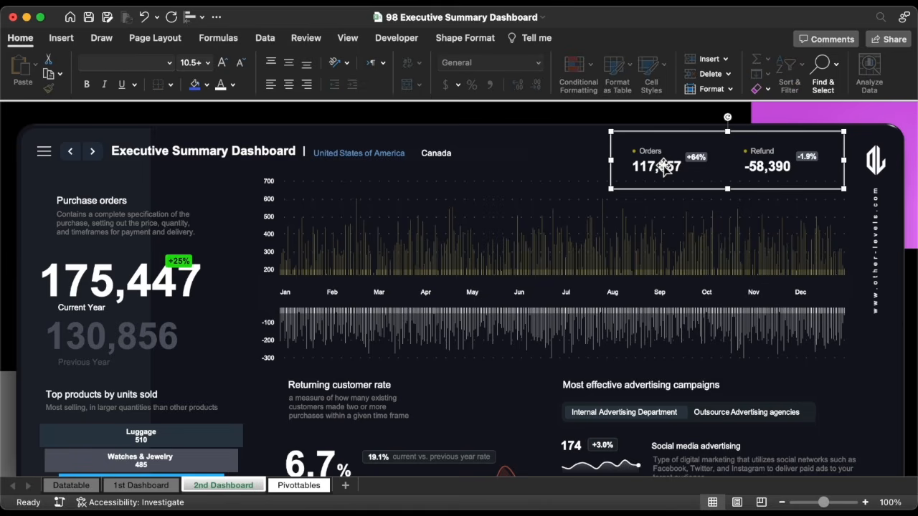
{"action": "left_click", "coordinate": [663, 165]}
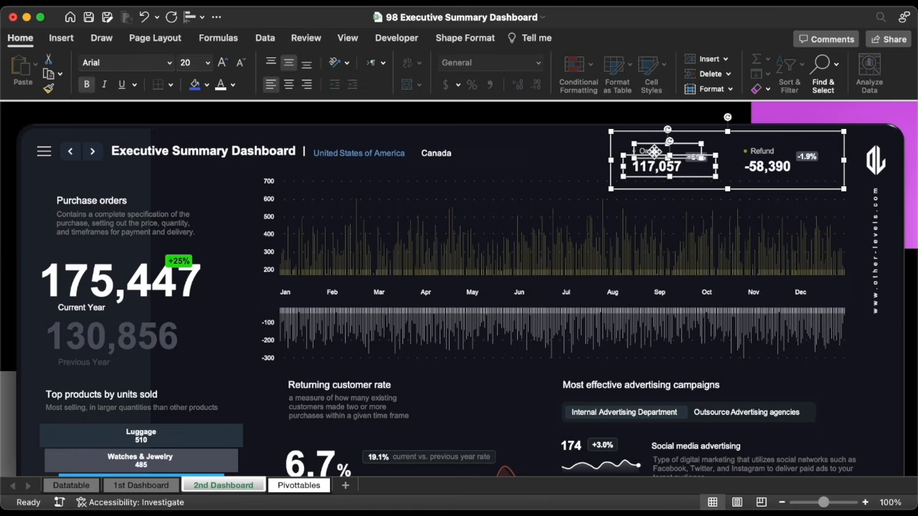
{"action": "key", "text": "super+c"}
{"action": "key", "text": "super+v"}
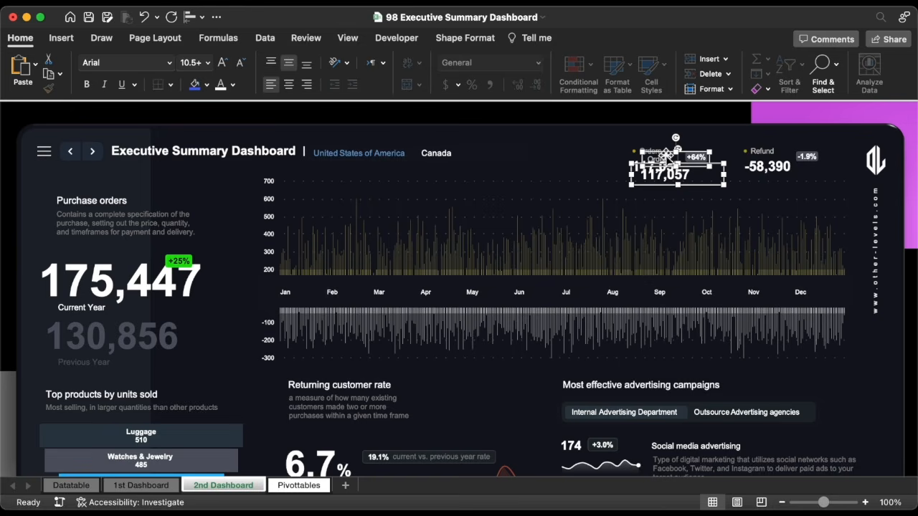
{"action": "left_click_drag", "start_coordinate": [664, 177], "coordinate": [806, 269]}
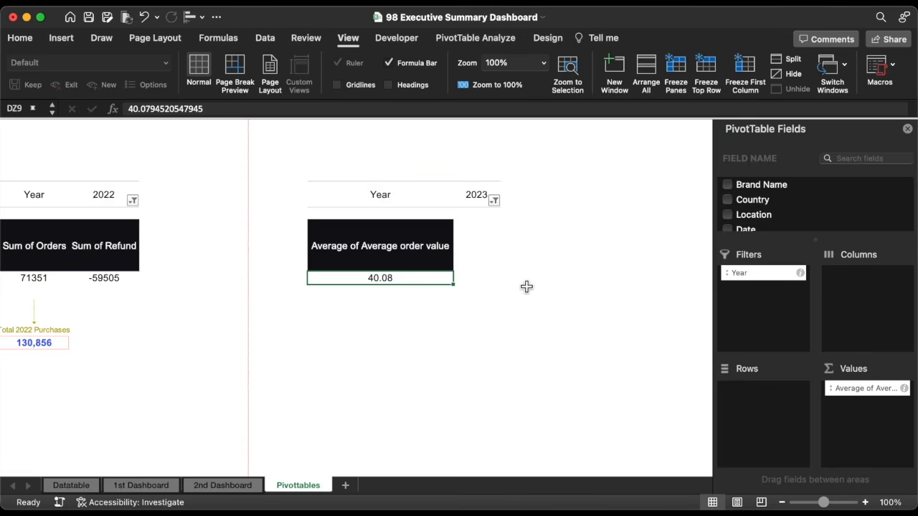
Link cell EB9 to the 40.08 pivot value via GETPIVOTDATA, rounded to two decimals with an outside border
{"action": "left_click", "coordinate": [531, 283]}
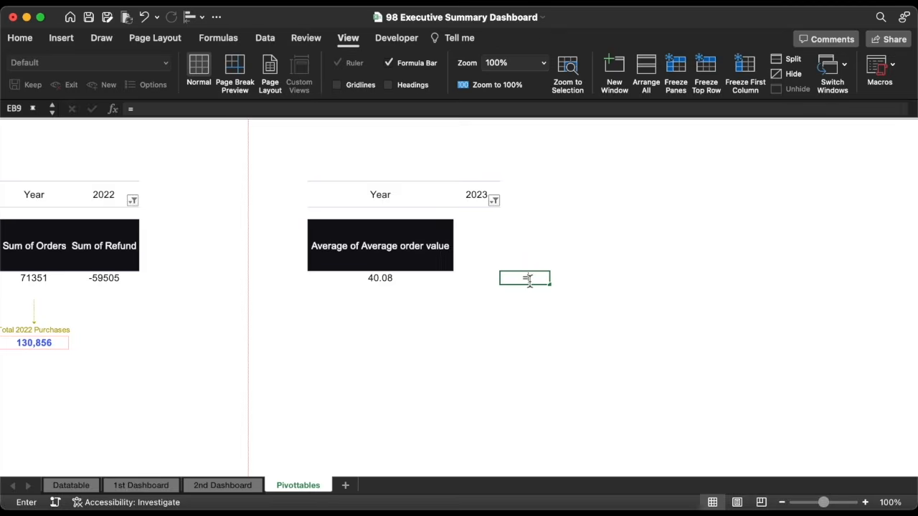
{"action": "type", "text": "="}
{"action": "left_click", "coordinate": [431, 279]}
{"action": "key", "text": "Return"}
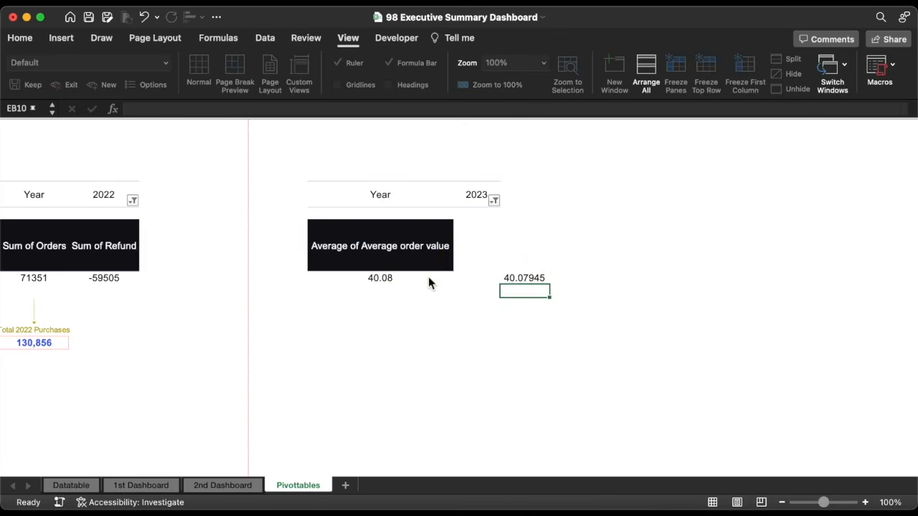
{"action": "left_click", "coordinate": [540, 281]}
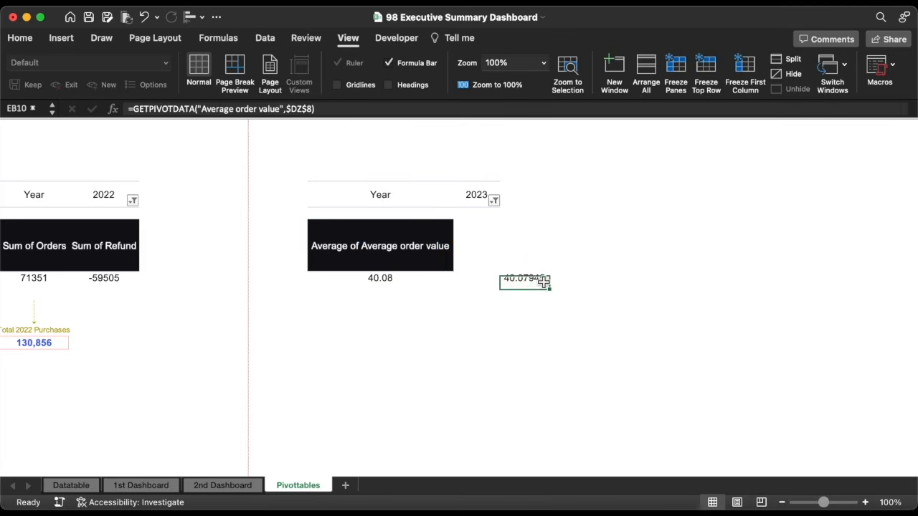
{"action": "left_click", "coordinate": [20, 38]}
{"action": "left_click", "coordinate": [536, 85]}
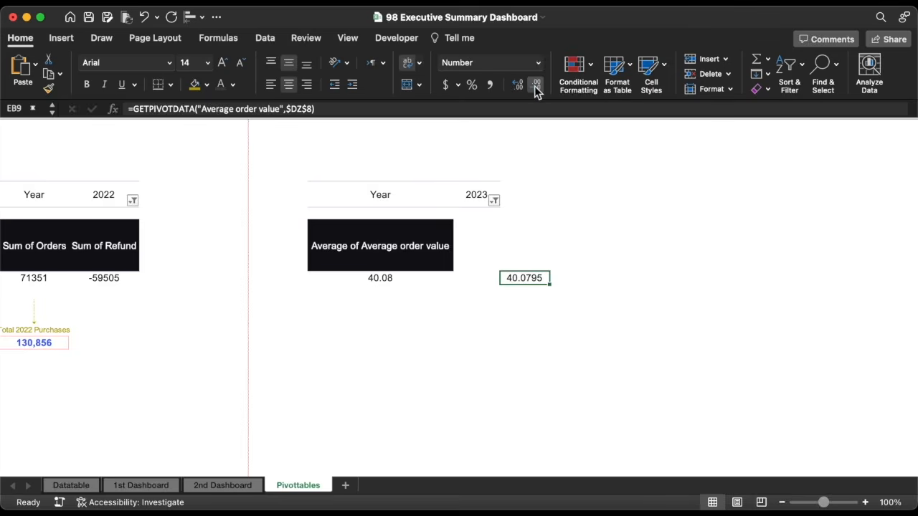
{"action": "left_click", "coordinate": [536, 85]}
{"action": "left_click", "coordinate": [536, 85]}
{"action": "left_click", "coordinate": [171, 84]}
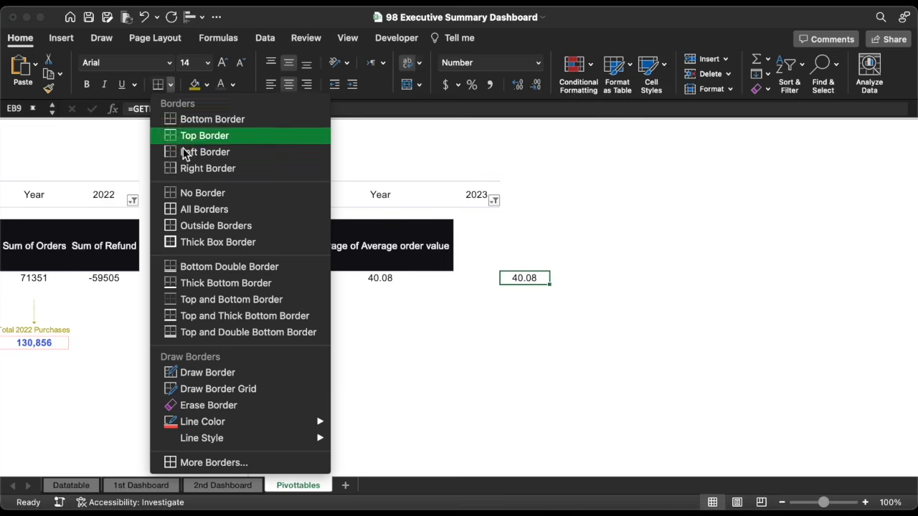
{"action": "left_click", "coordinate": [200, 226]}
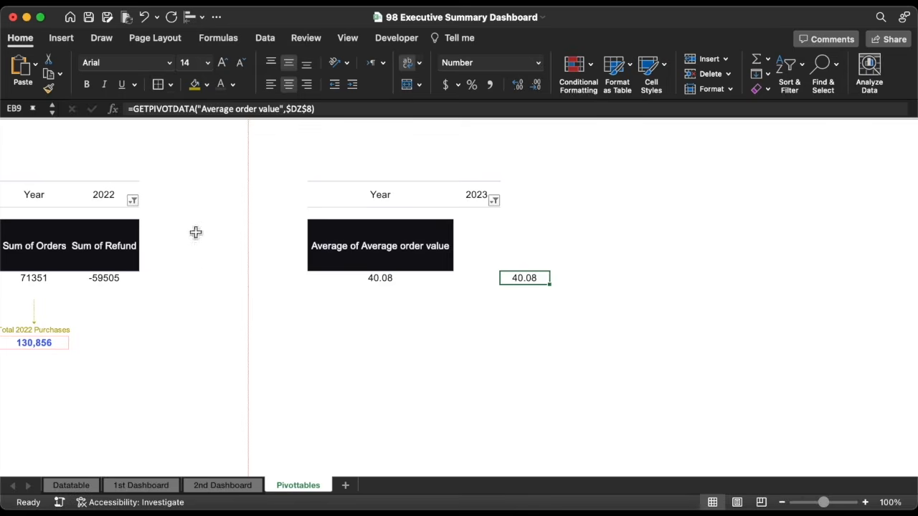
Set the copied box's formula to =Pivottables!EB9
{"action": "left_click", "coordinate": [233, 487]}
{"action": "triple_click", "coordinate": [416, 109]}
{"action": "type", "text": "="}
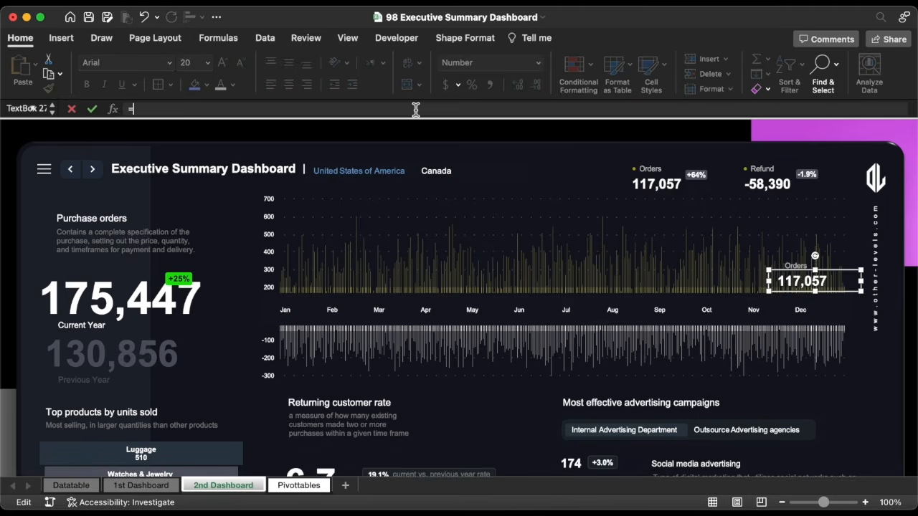
{"action": "left_click", "coordinate": [301, 485]}
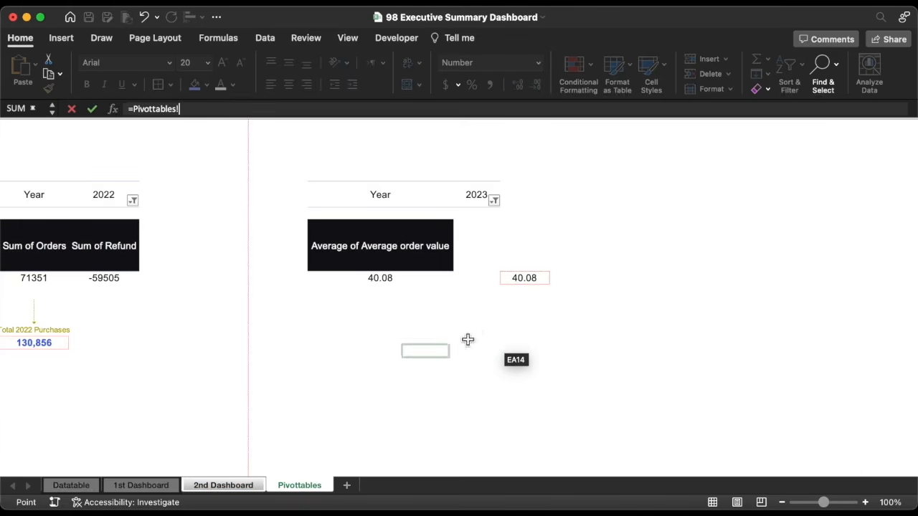
{"action": "left_click", "coordinate": [532, 283]}
{"action": "key", "text": "Return"}
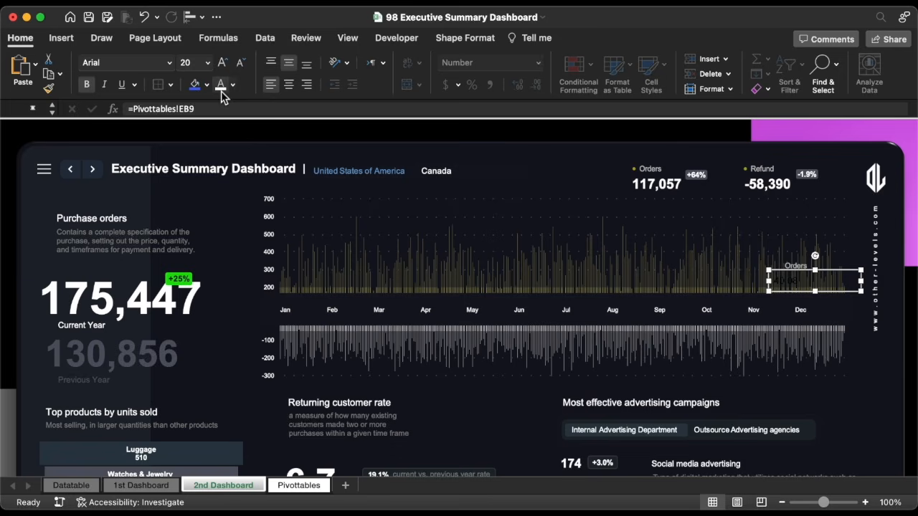
Format the linked 40.08 figure as white, bold, 16 pt text
{"action": "left_click", "coordinate": [221, 87]}
{"action": "left_click", "coordinate": [221, 64]}
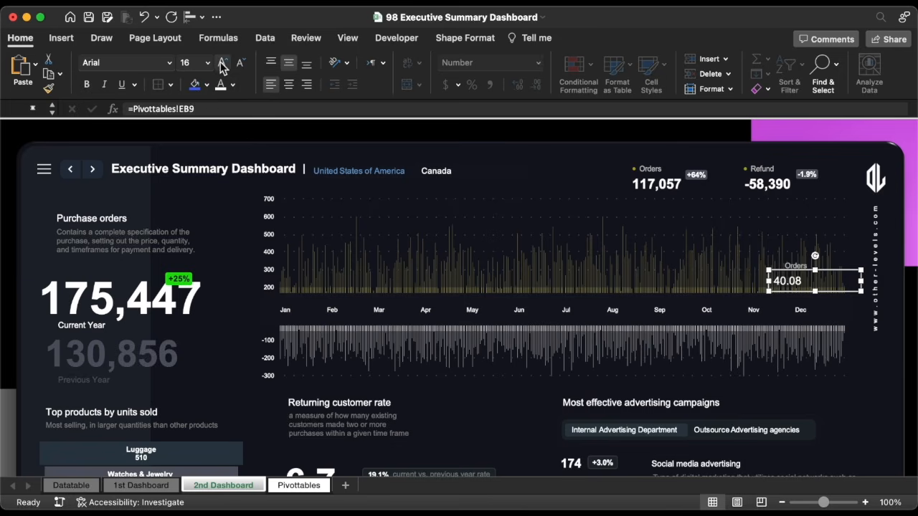
{"action": "left_click", "coordinate": [221, 64]}
{"action": "left_click", "coordinate": [87, 85]}
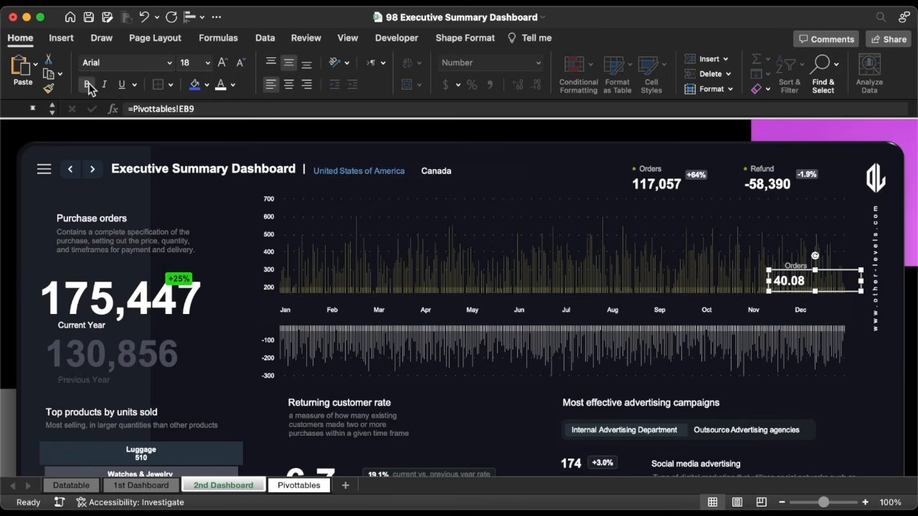
{"action": "left_click", "coordinate": [242, 63]}
Relabel the copy 'Average Order Value' so the dashboard shows $40.08
{"action": "double_click", "coordinate": [803, 264]}
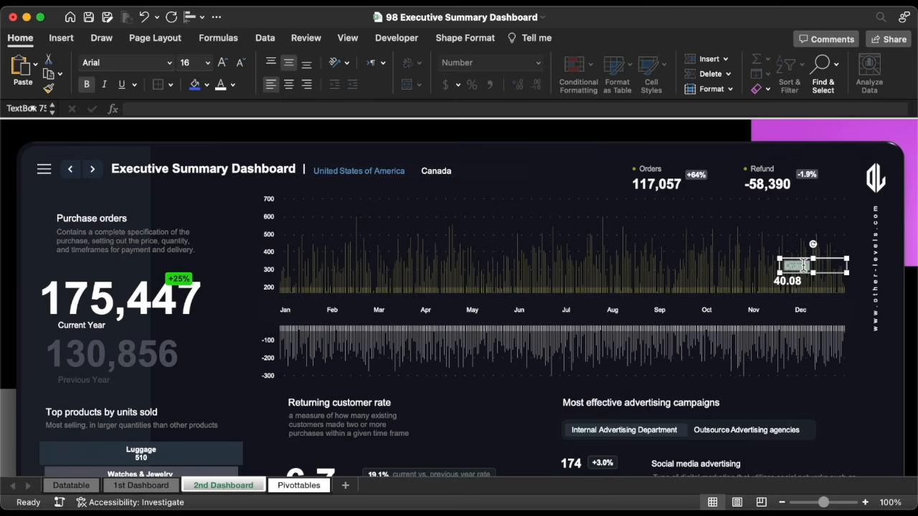
{"action": "mouse_move", "coordinate": [813, 273]}
{"action": "left_mouse_down"}
{"action": "mouse_move", "coordinate": [822, 286]}
{"action": "mouse_move", "coordinate": [818, 279]}
{"action": "left_mouse_up"}
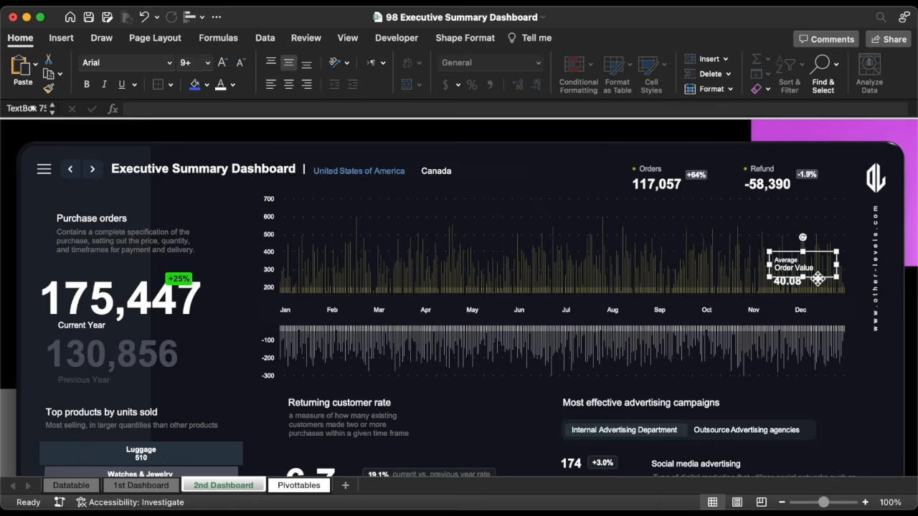
{"action": "left_click", "coordinate": [300, 486]}
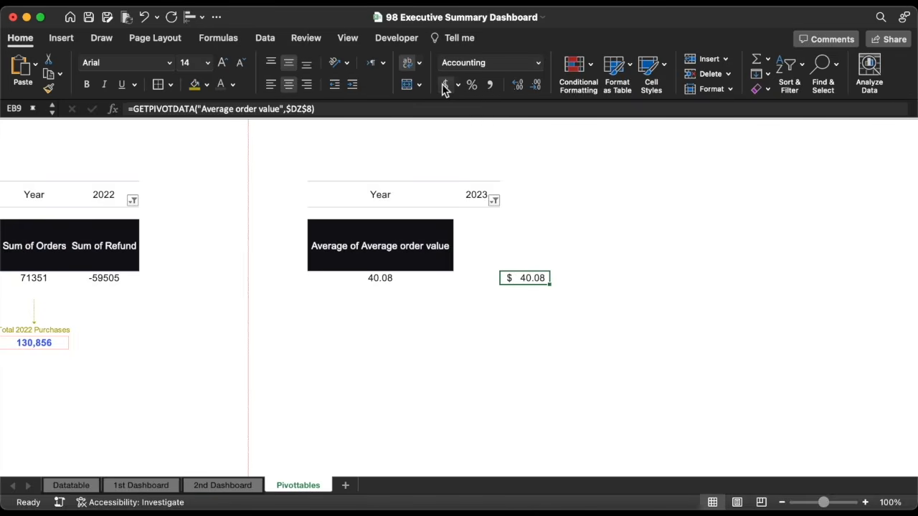
{"action": "left_click", "coordinate": [223, 486]}
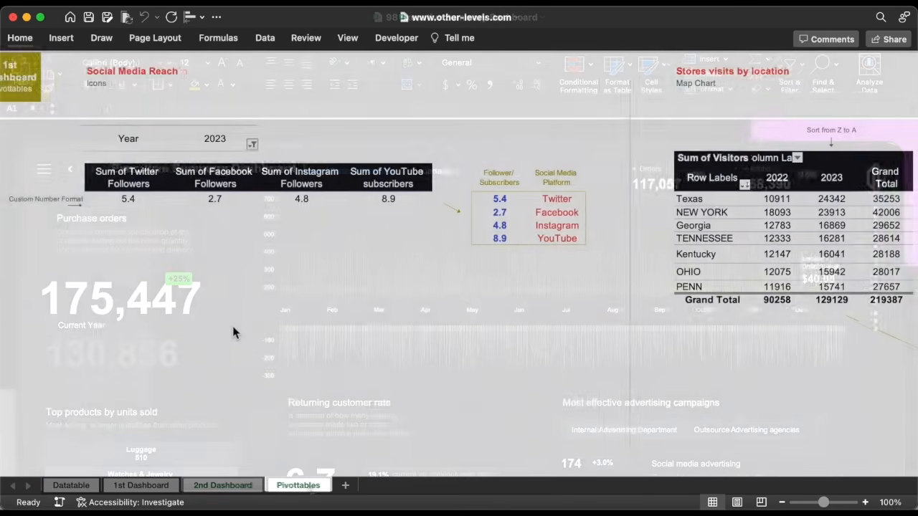
Select all Executive Summary Dashboard shapes and open their Size & Properties positioning settings
{"action": "scroll", "coordinate": [233, 326], "scroll_direction": "right", "scroll_amount": 5}
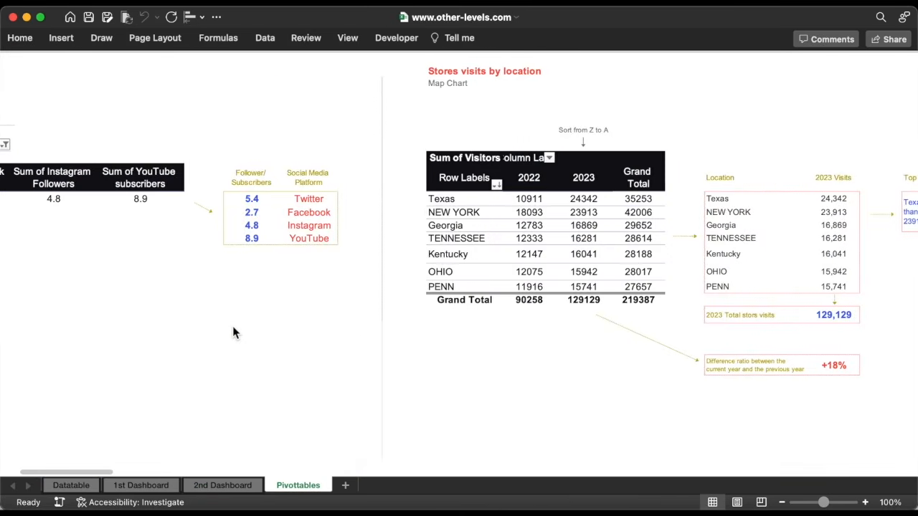
{"action": "scroll", "coordinate": [233, 325], "scroll_direction": "right", "scroll_amount": 10}
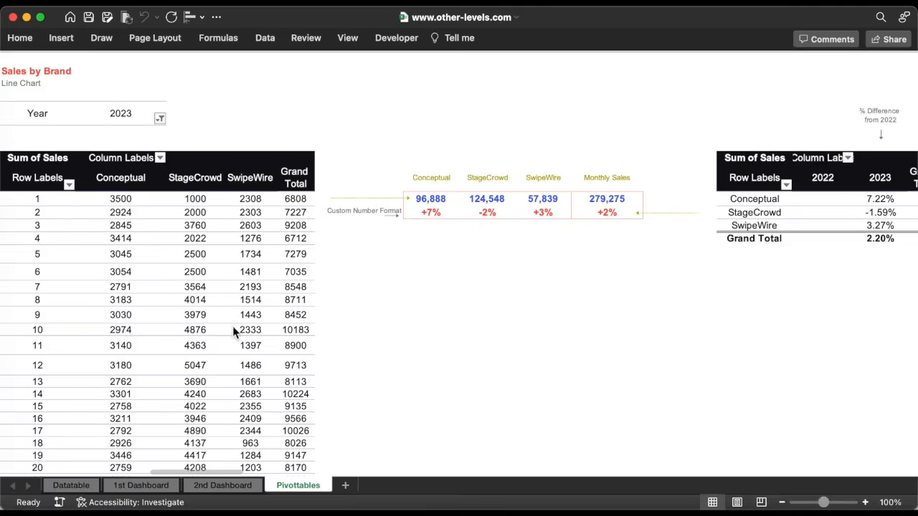
{"action": "scroll", "coordinate": [233, 332], "scroll_direction": "right", "scroll_amount": 10}
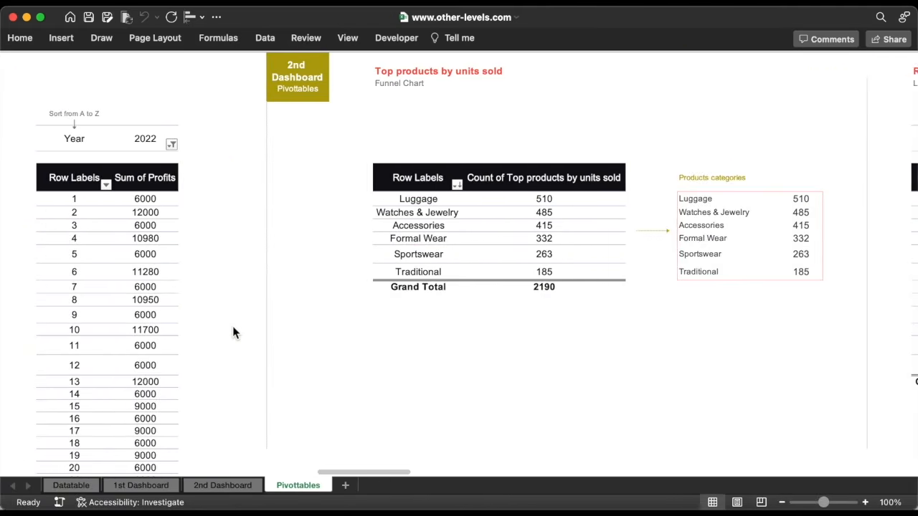
{"action": "scroll", "coordinate": [234, 332], "scroll_direction": "right", "scroll_amount": 10}
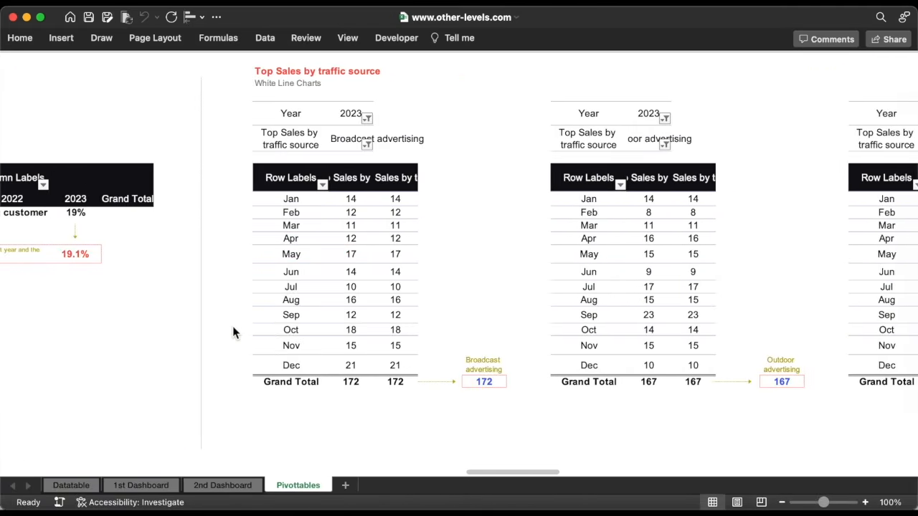
{"action": "scroll", "coordinate": [325, 322], "scroll_direction": "right", "scroll_amount": 10}
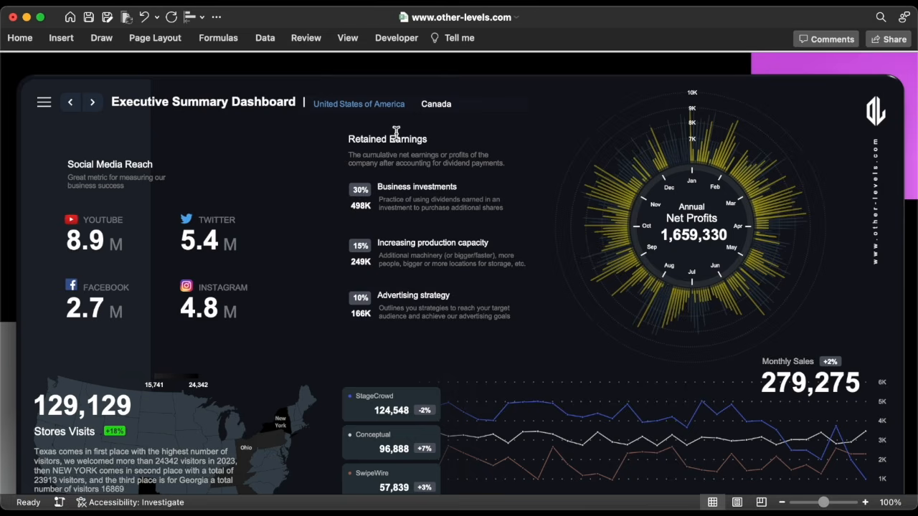
{"action": "left_click", "coordinate": [396, 135]}
{"action": "key", "text": "super+a"}
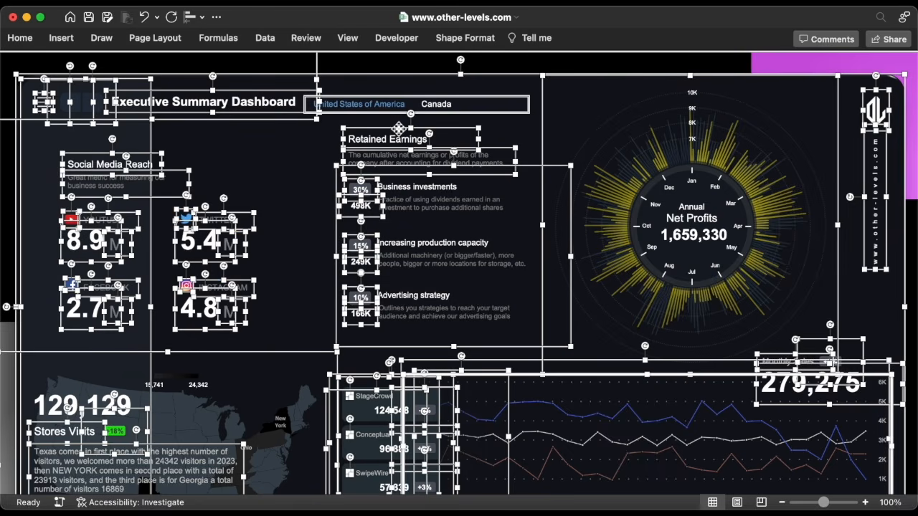
{"action": "key", "text": "super+1"}
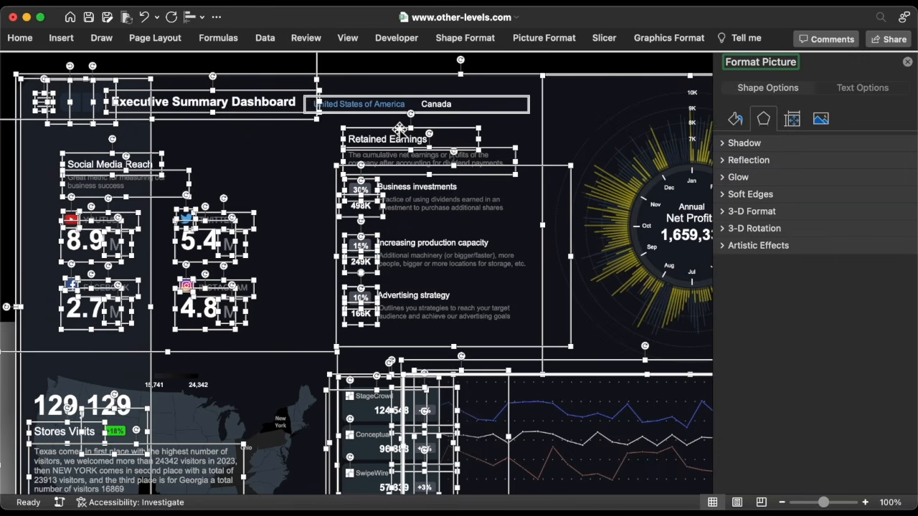
{"action": "left_click", "coordinate": [793, 119]}
{"action": "left_click", "coordinate": [748, 162]}
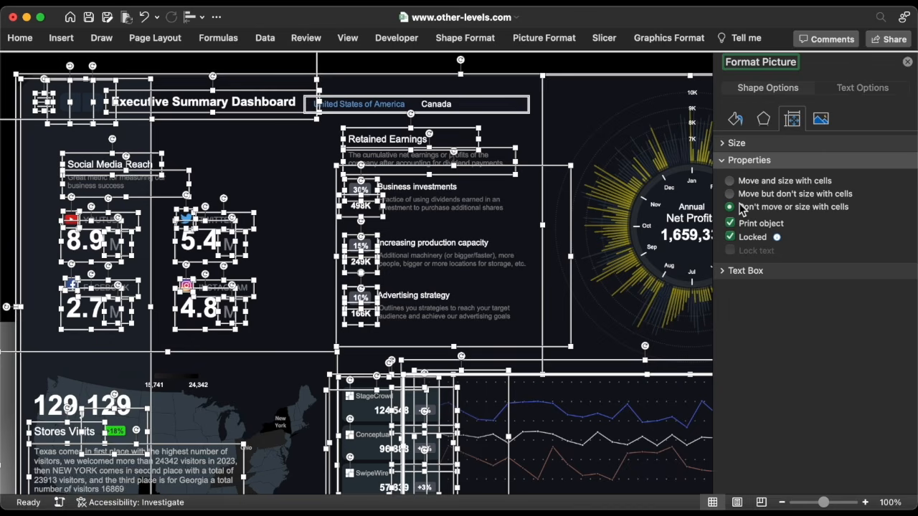
On the Purchase orders page, select all objects to check their properties, then select the country slicer
{"action": "left_click", "coordinate": [94, 102]}
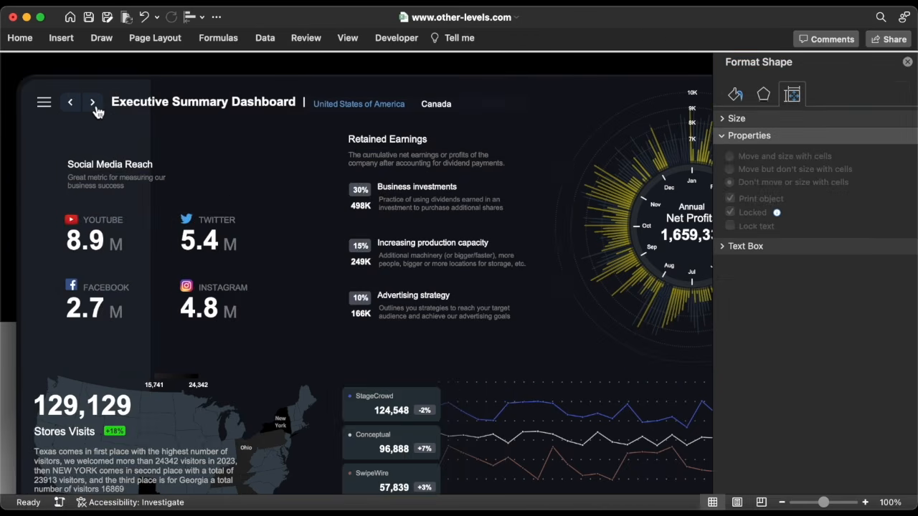
{"action": "left_click", "coordinate": [125, 103]}
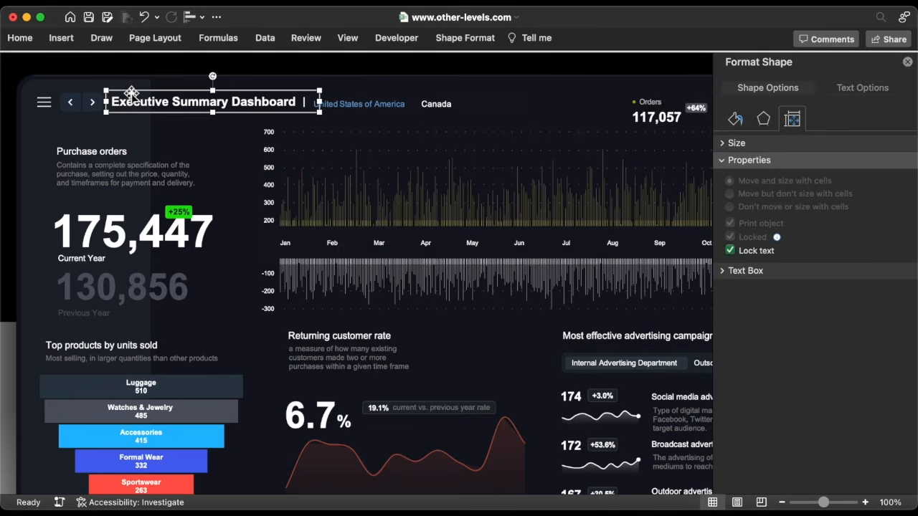
{"action": "key", "text": "super+a"}
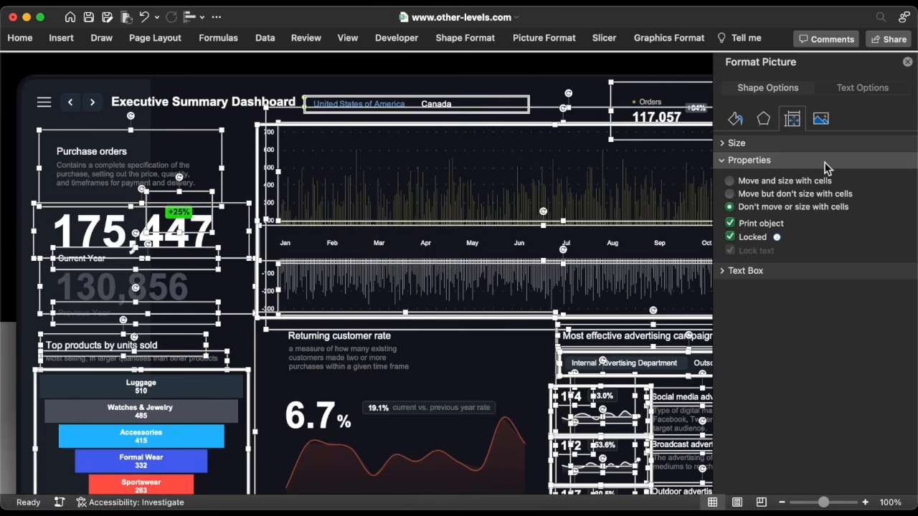
{"action": "key", "text": "Escape"}
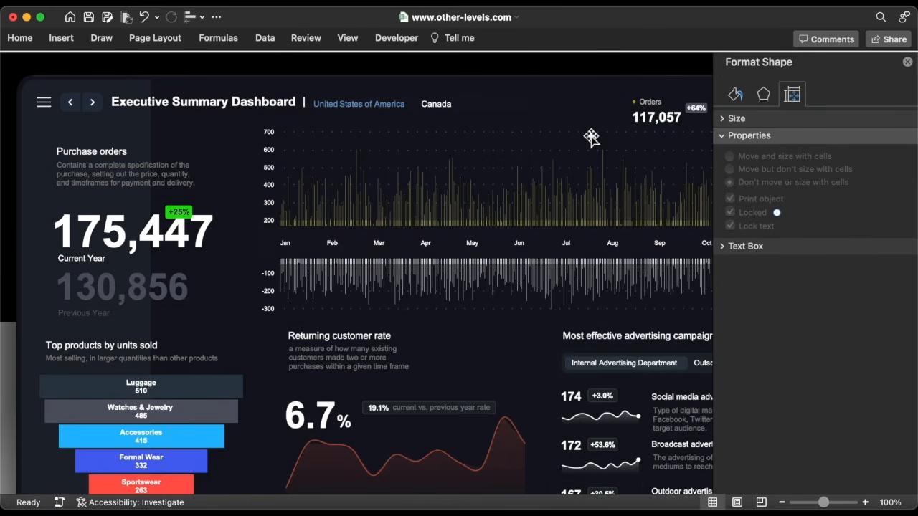
{"action": "left_click", "coordinate": [477, 97]}
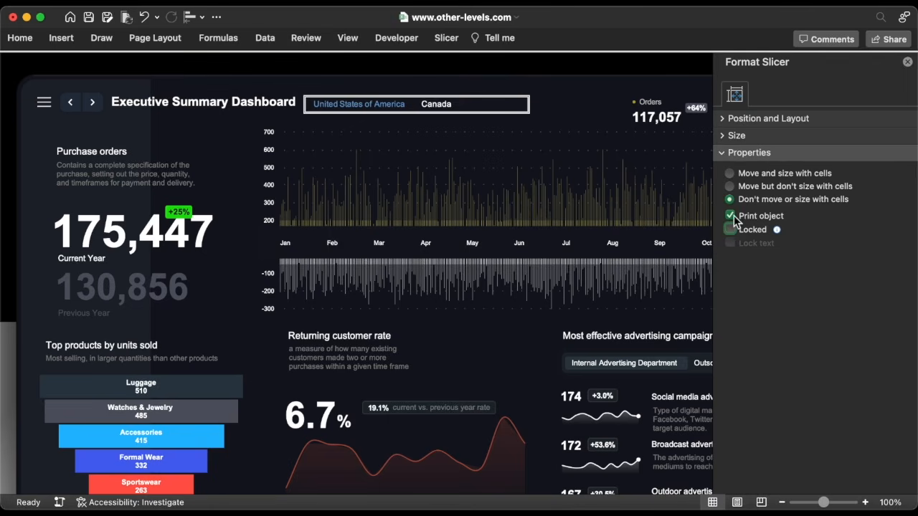
Unlock the Internal Advertising Department slicer and disable its resizing and moving
{"action": "left_click", "coordinate": [737, 118]}
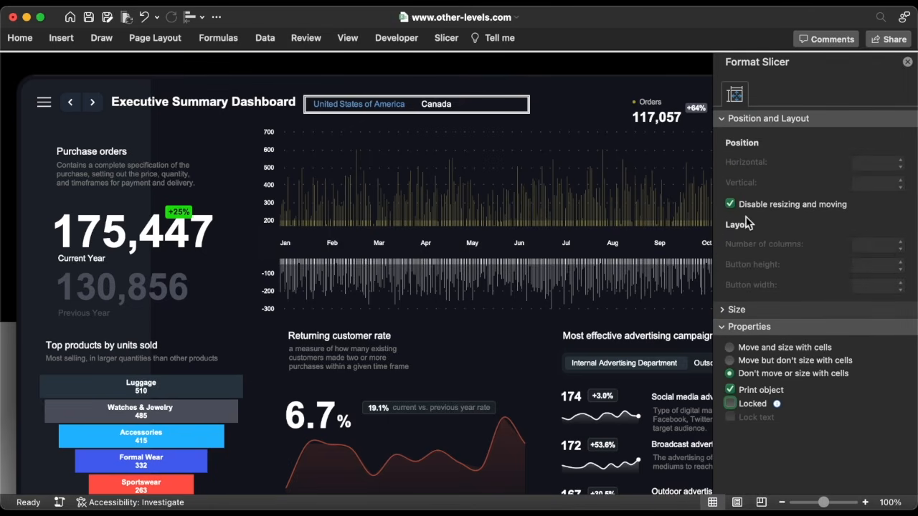
{"action": "left_click", "coordinate": [648, 353]}
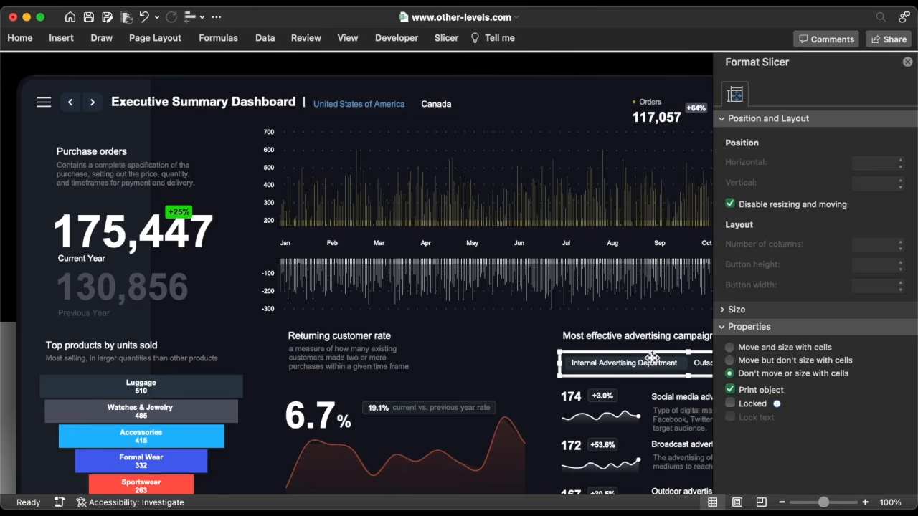
{"action": "left_click", "coordinate": [731, 404]}
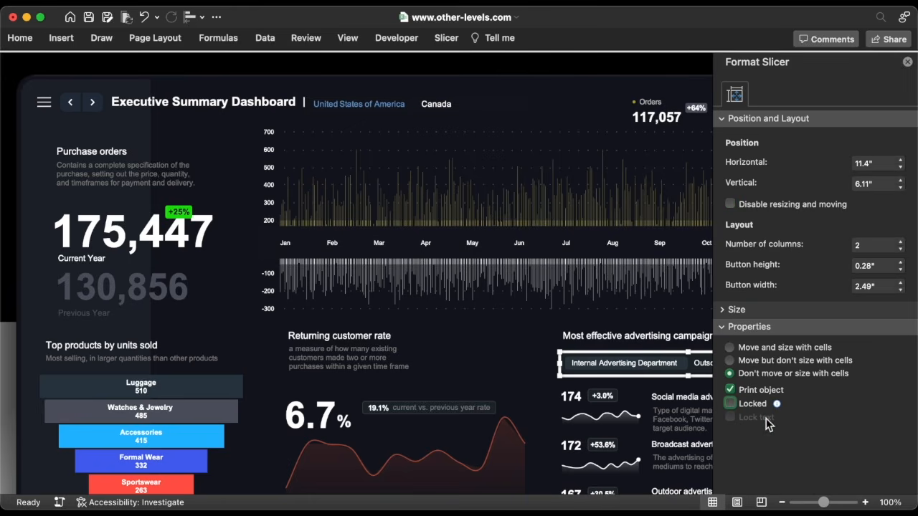
{"action": "left_click", "coordinate": [744, 205]}
Back on the previous page, unlock the month timeline slicer and disable its resizing and moving
{"action": "left_click", "coordinate": [75, 106]}
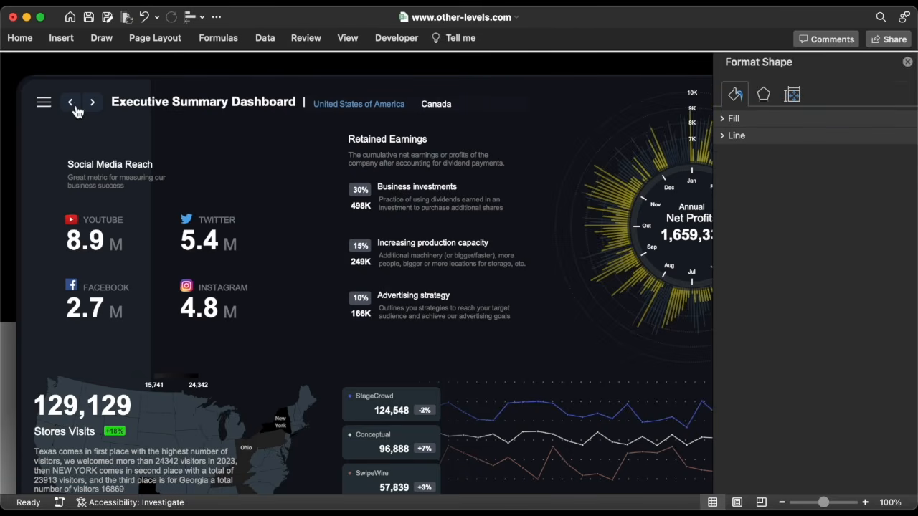
{"action": "left_click", "coordinate": [378, 109]}
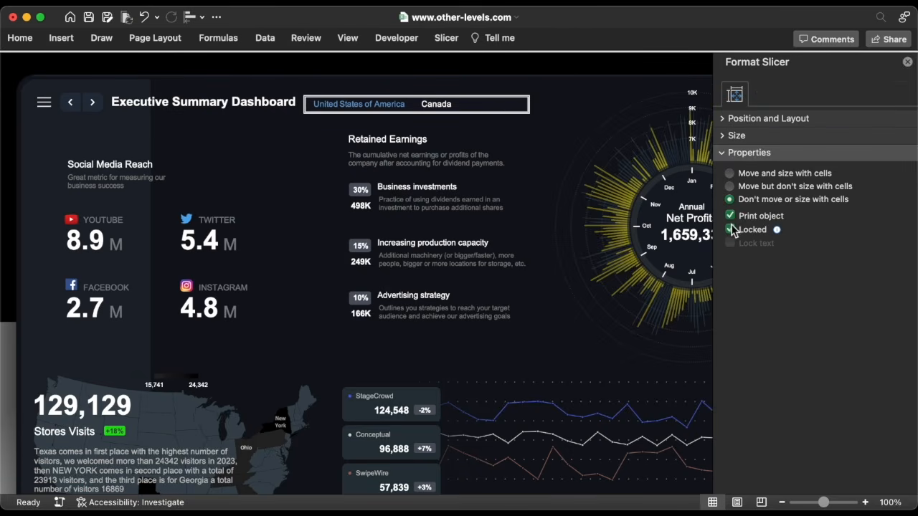
{"action": "left_click", "coordinate": [736, 124]}
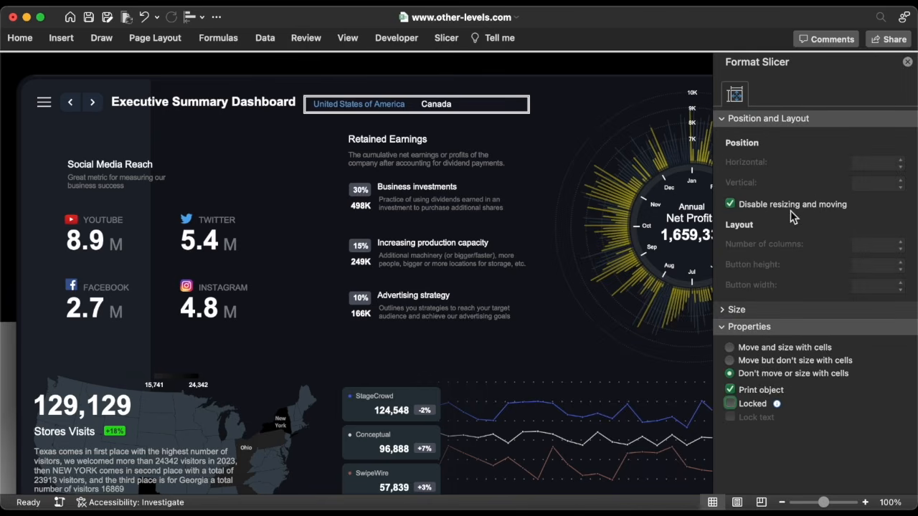
{"action": "scroll", "coordinate": [652, 284], "scroll_direction": "down", "scroll_amount": 2}
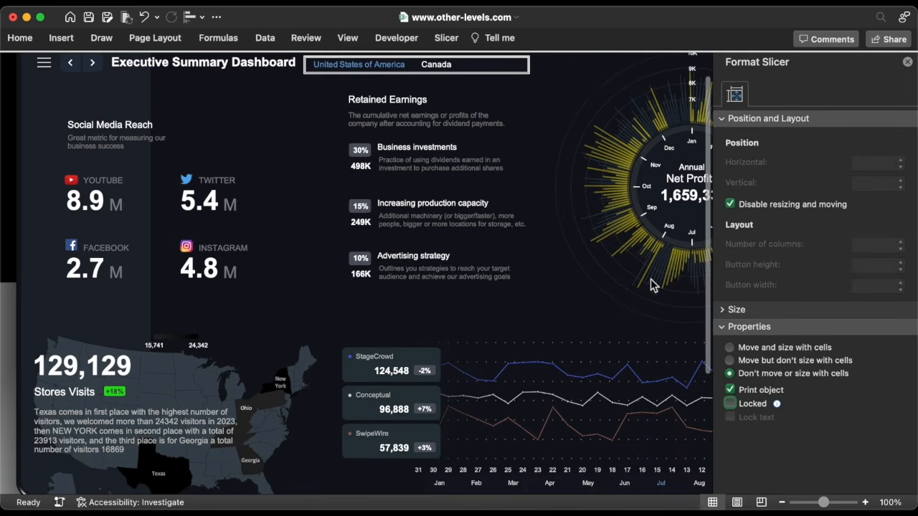
{"action": "left_click", "coordinate": [558, 470]}
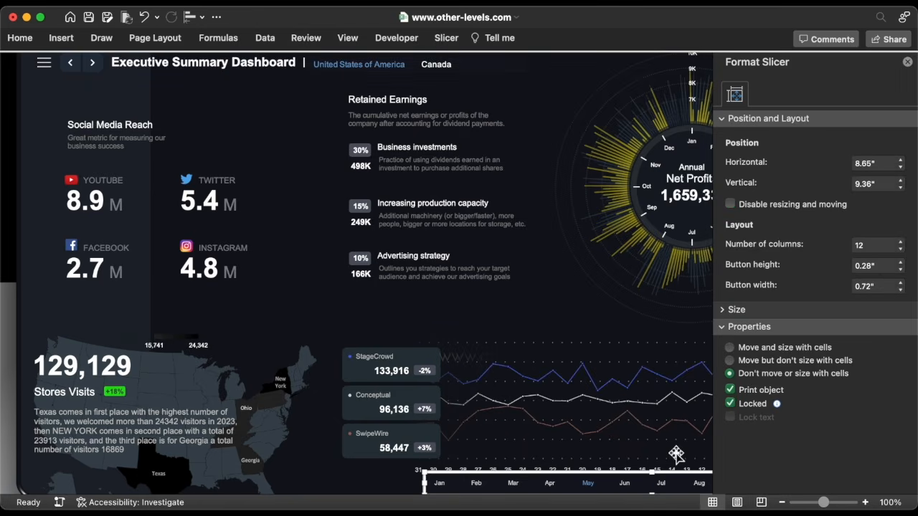
{"action": "left_click", "coordinate": [731, 403]}
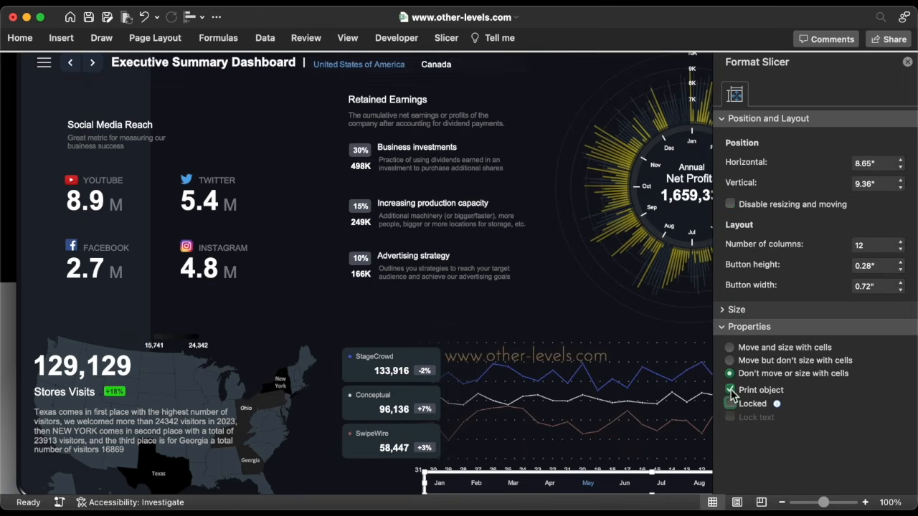
{"action": "left_click", "coordinate": [730, 204]}
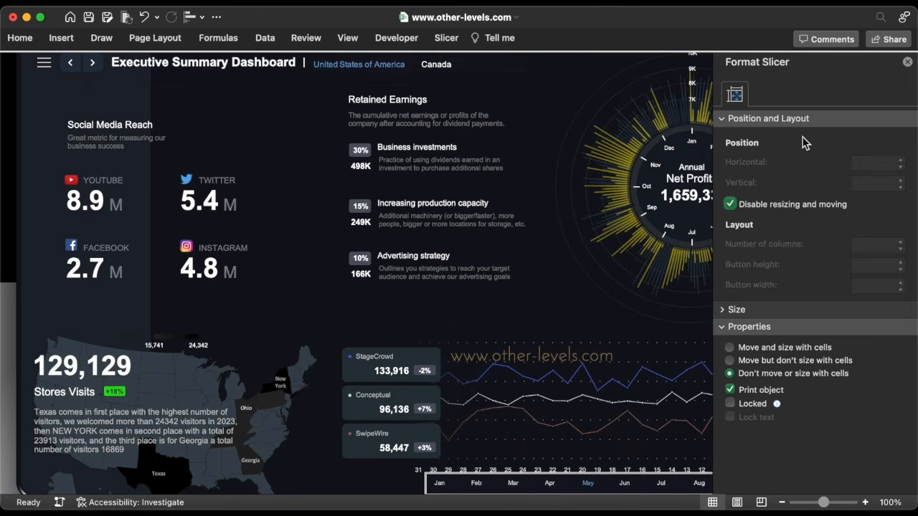
{"action": "left_click", "coordinate": [907, 63]}
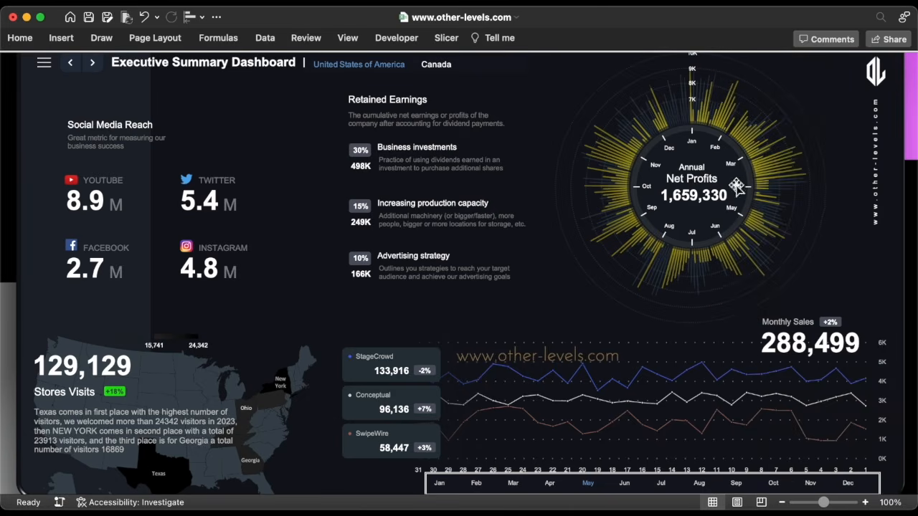
{"action": "scroll", "coordinate": [618, 268], "scroll_direction": "up", "scroll_amount": 3}
Clear the Locked protection setting on the current dashboard page's cells
{"action": "left_click", "coordinate": [191, 135]}
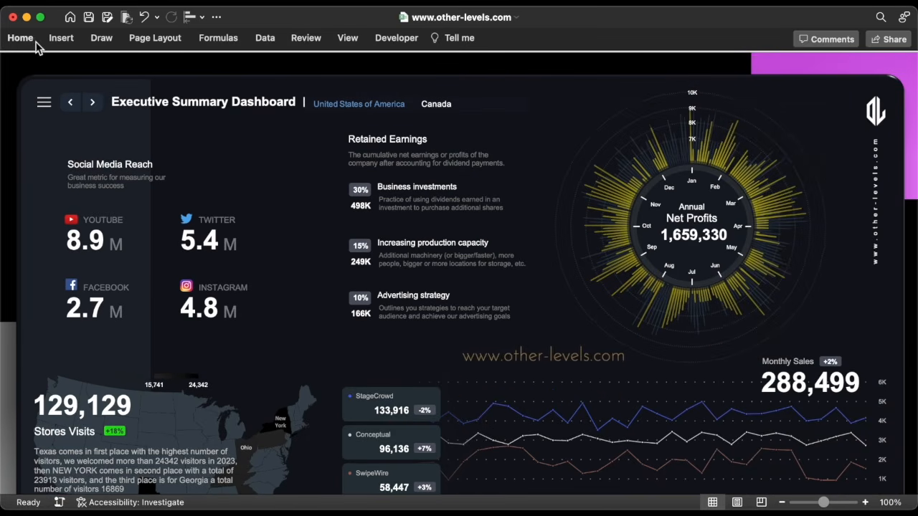
{"action": "left_click", "coordinate": [33, 42]}
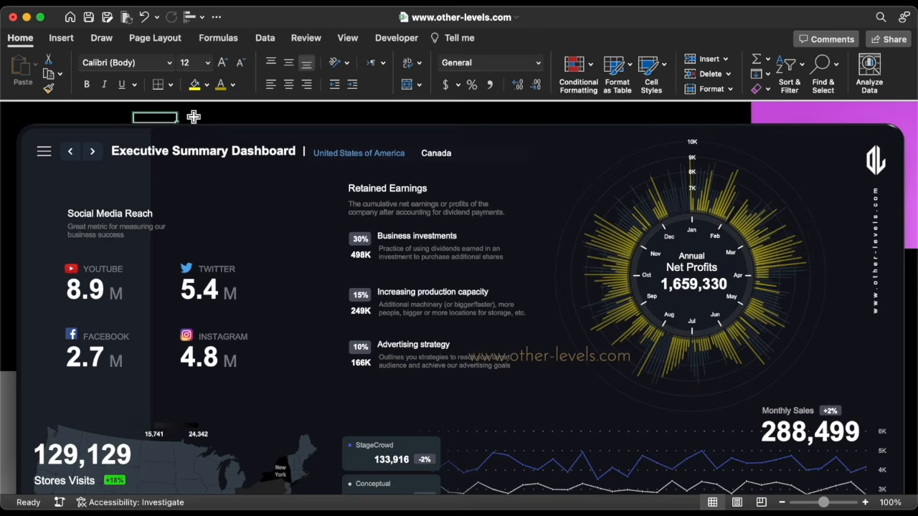
{"action": "key", "text": "super+1"}
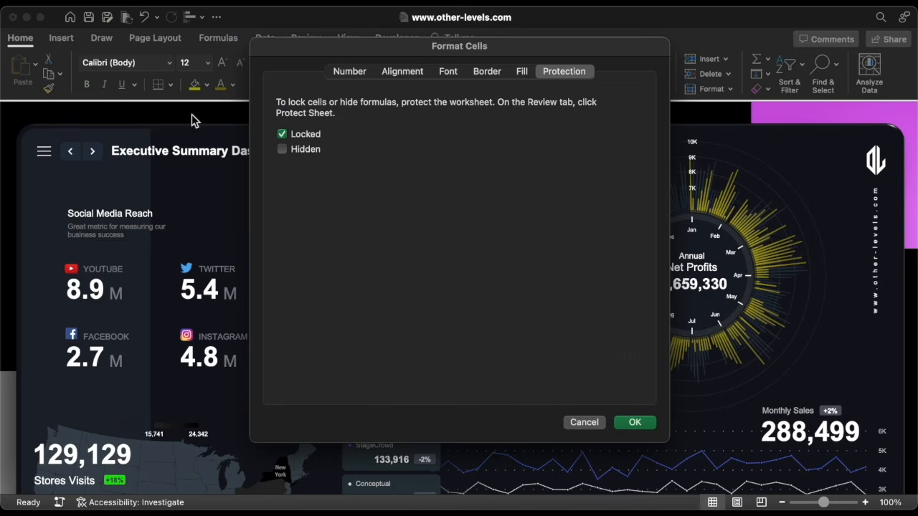
{"action": "left_click", "coordinate": [307, 136]}
{"action": "left_click", "coordinate": [635, 424]}
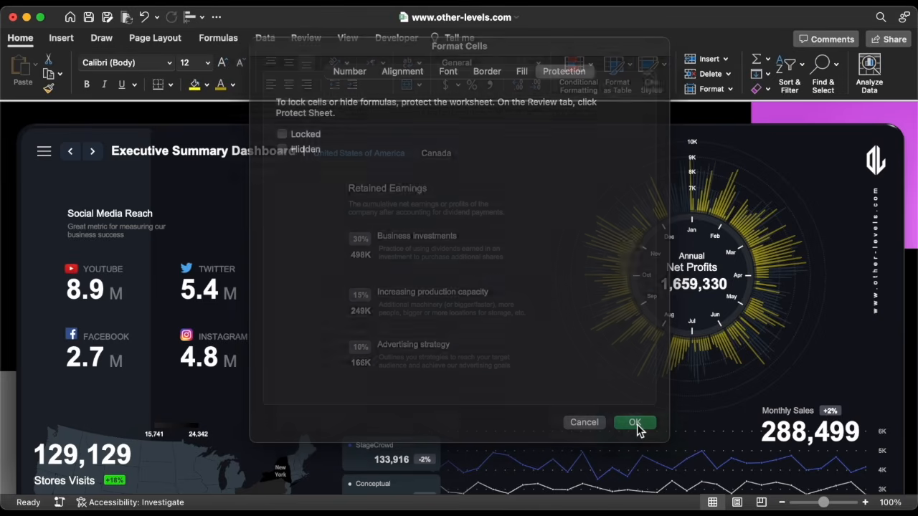
Unlock the Purchase orders page cells, then go to the performance details report sheet
{"action": "left_click", "coordinate": [92, 151]}
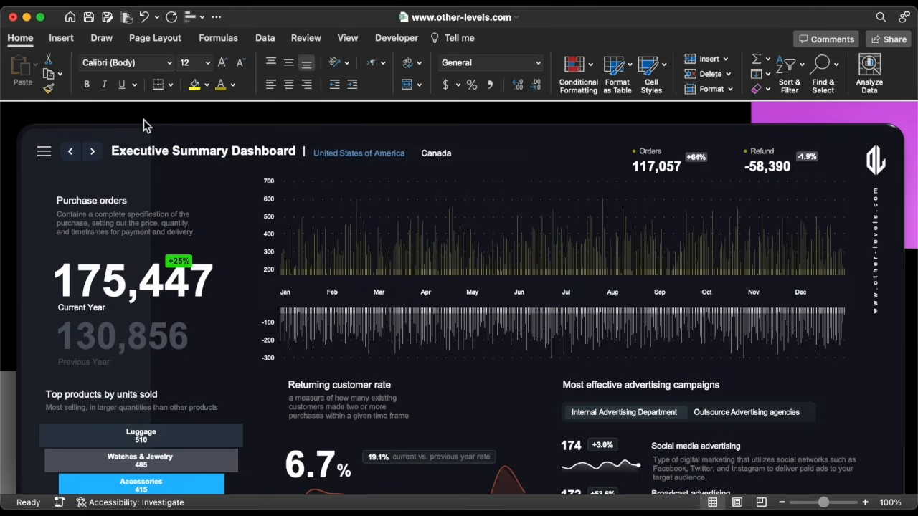
{"action": "key", "text": "super+1"}
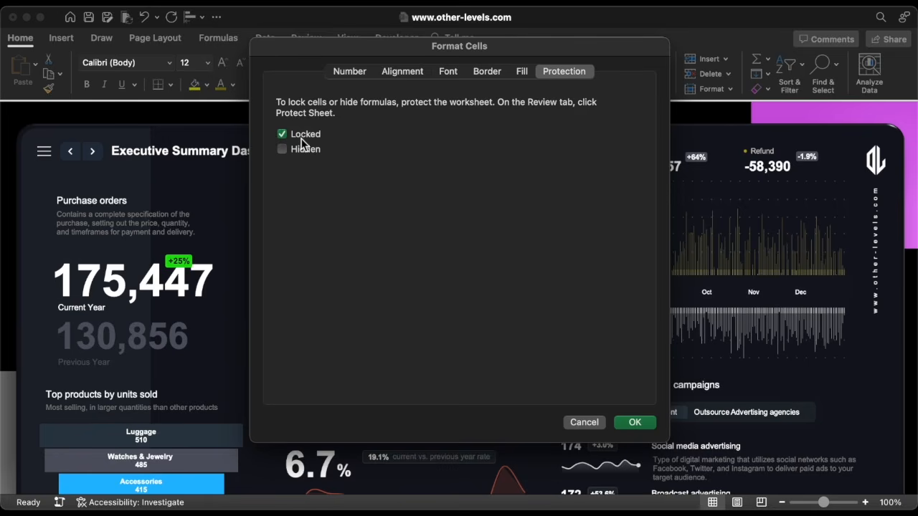
{"action": "left_click", "coordinate": [641, 422]}
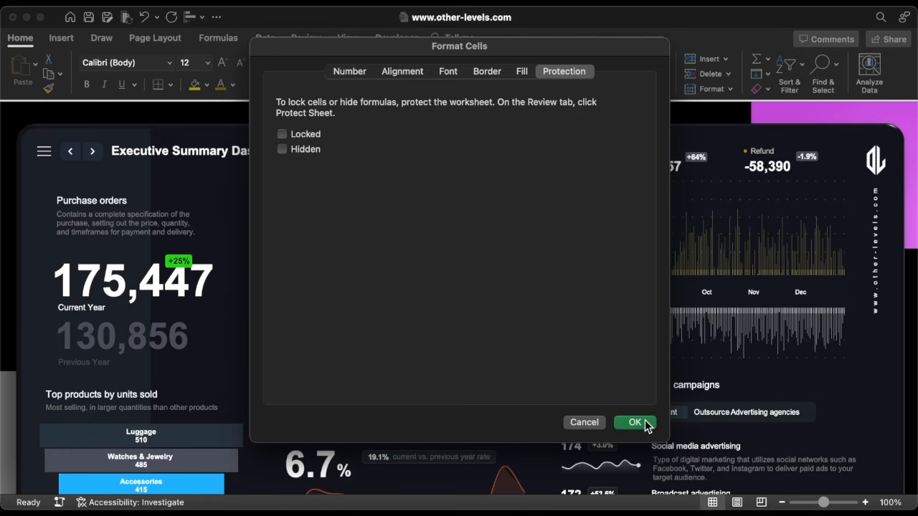
{"action": "left_click", "coordinate": [46, 152]}
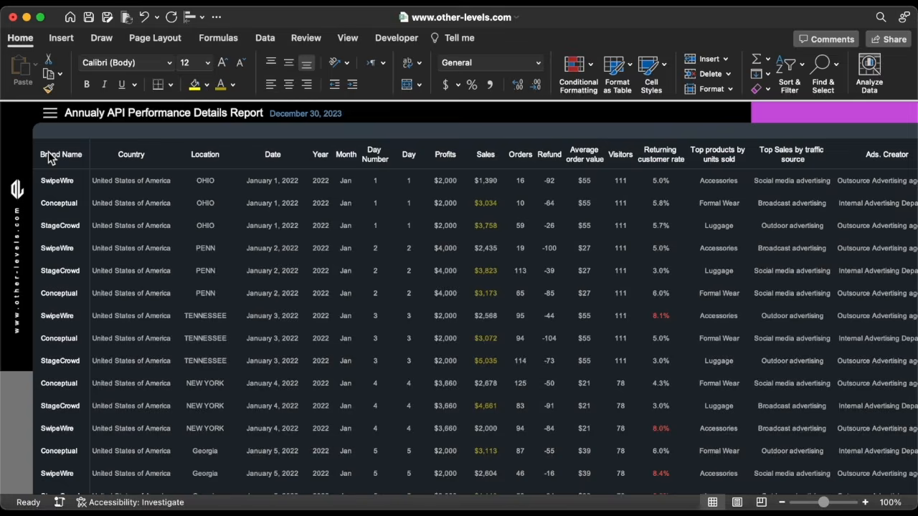
Set the logo picture beside the table to stay fixed regardless of cell changes
{"action": "left_click", "coordinate": [24, 187]}
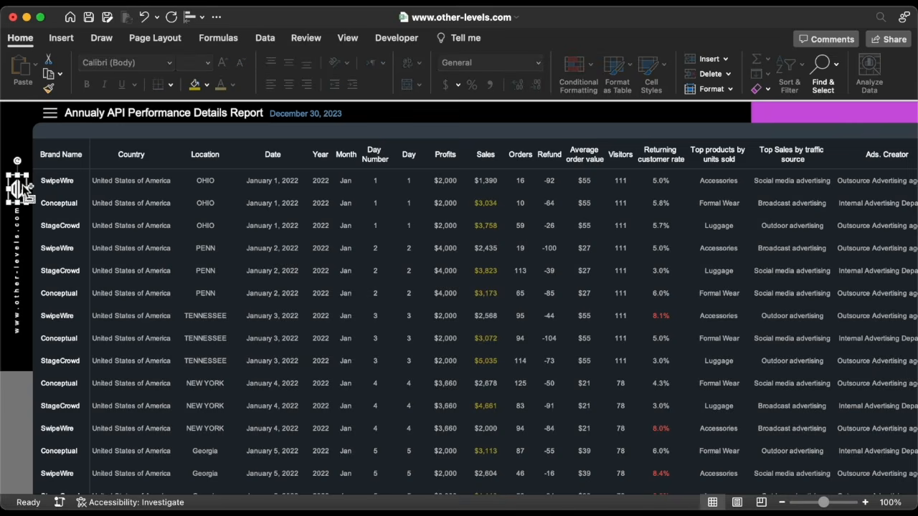
{"action": "double_click", "coordinate": [25, 187]}
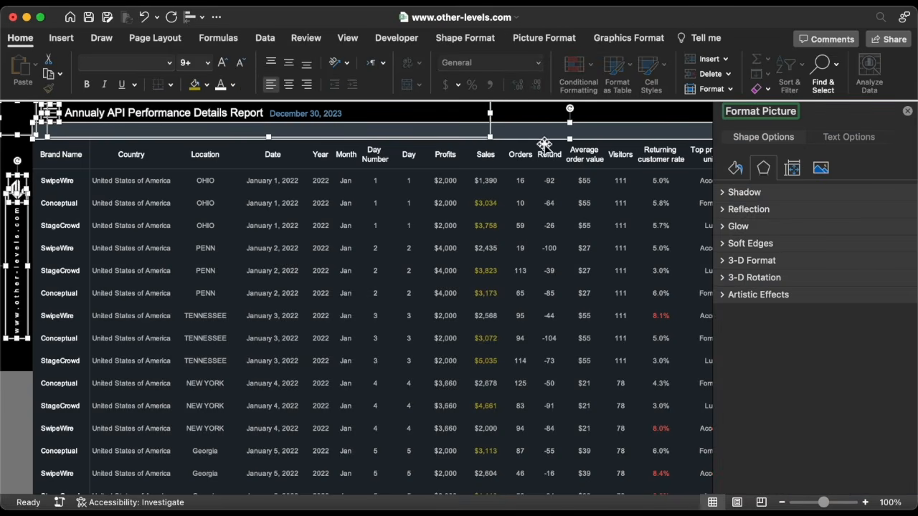
{"action": "left_click", "coordinate": [793, 170]}
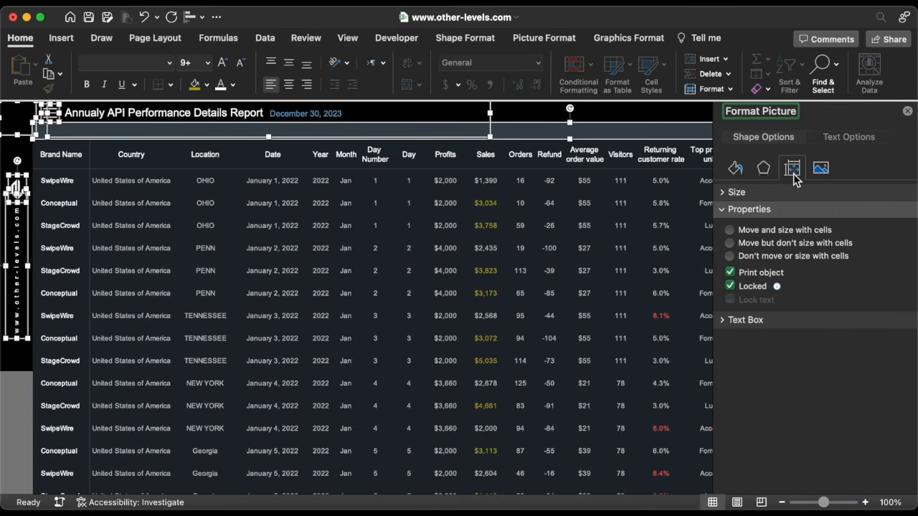
{"action": "left_click", "coordinate": [767, 256]}
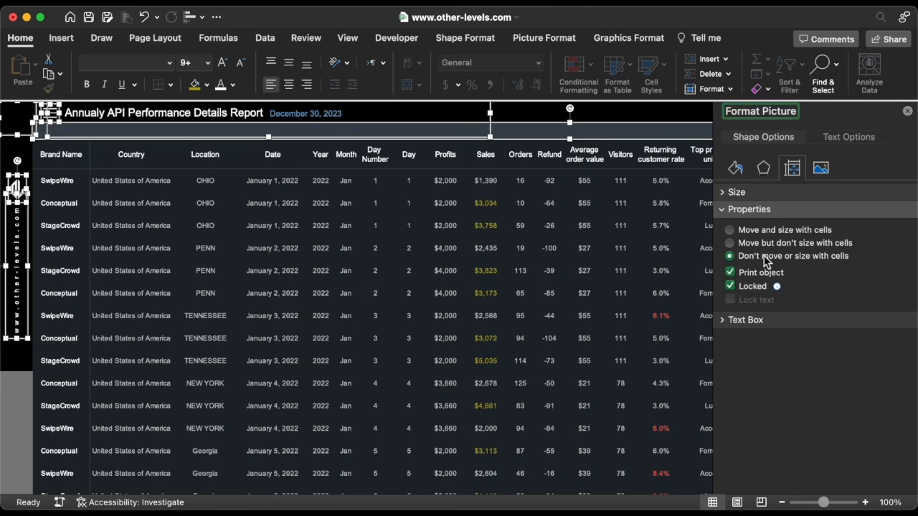
{"action": "left_click", "coordinate": [909, 113]}
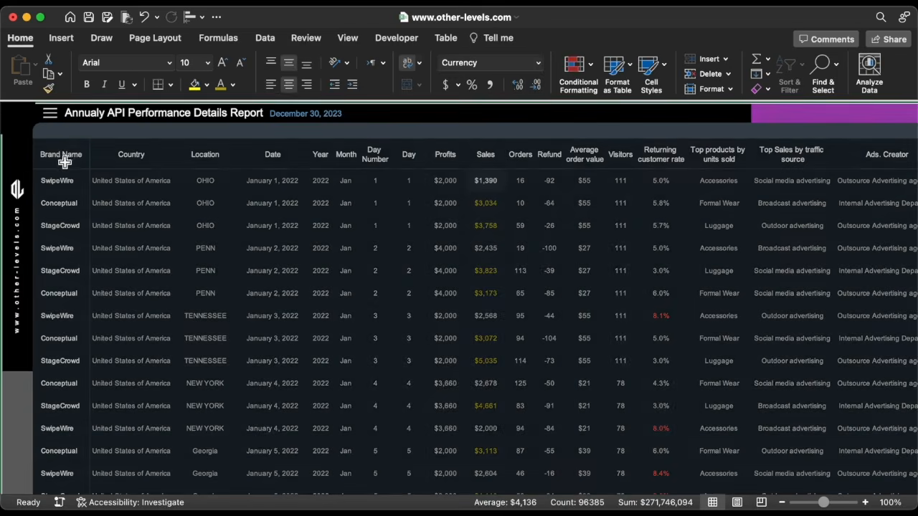
Select the whole sheet and clear the cells' Locked setting
{"action": "left_click", "coordinate": [62, 158]}
{"action": "key", "text": "Left"}
{"action": "key", "text": "Up"}
{"action": "key", "text": "Left"}
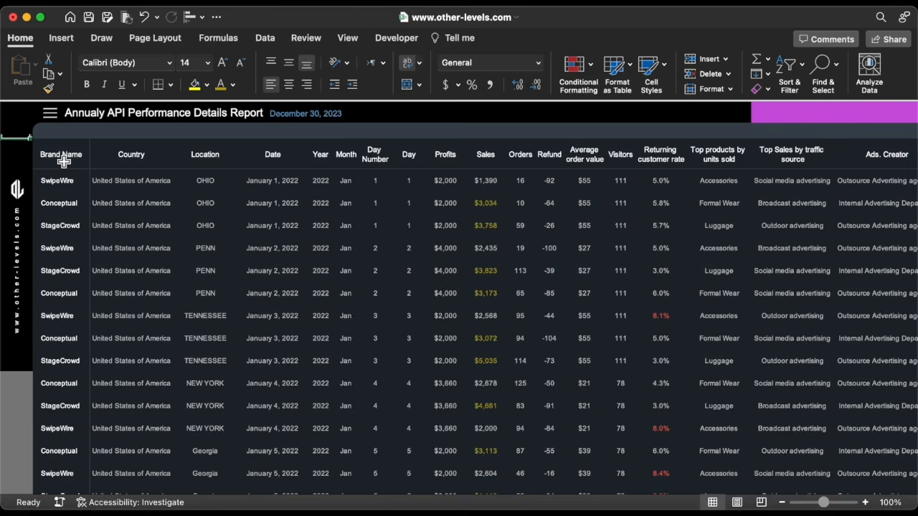
{"action": "key", "text": "Up"}
{"action": "key", "text": "super+1"}
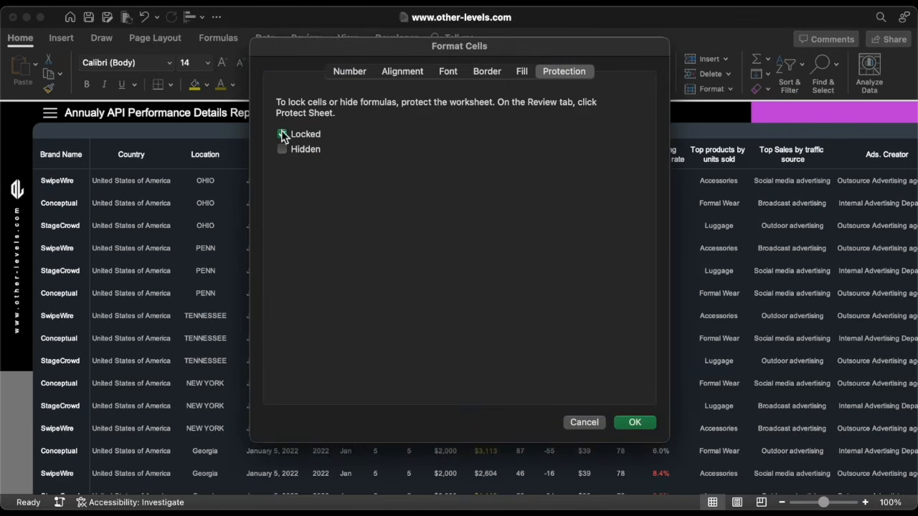
{"action": "left_click", "coordinate": [637, 423]}
Clear the Locked setting on the entire report table, then deselect it
{"action": "left_click", "coordinate": [58, 153]}
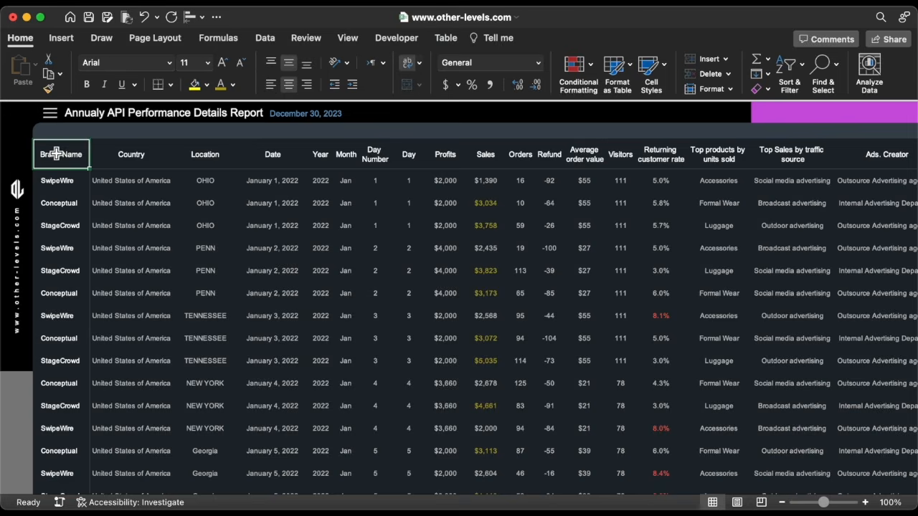
{"action": "left_click", "coordinate": [41, 151]}
{"action": "key", "text": "super+1"}
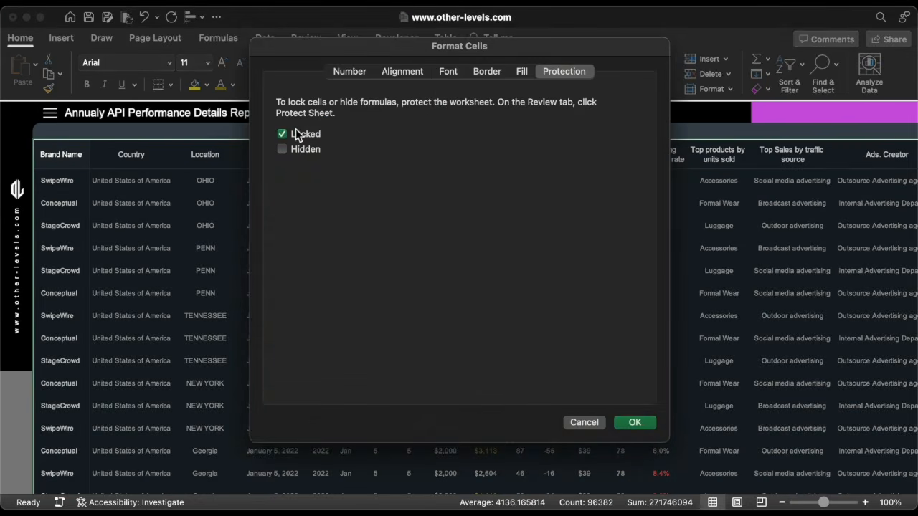
{"action": "left_click", "coordinate": [636, 423]}
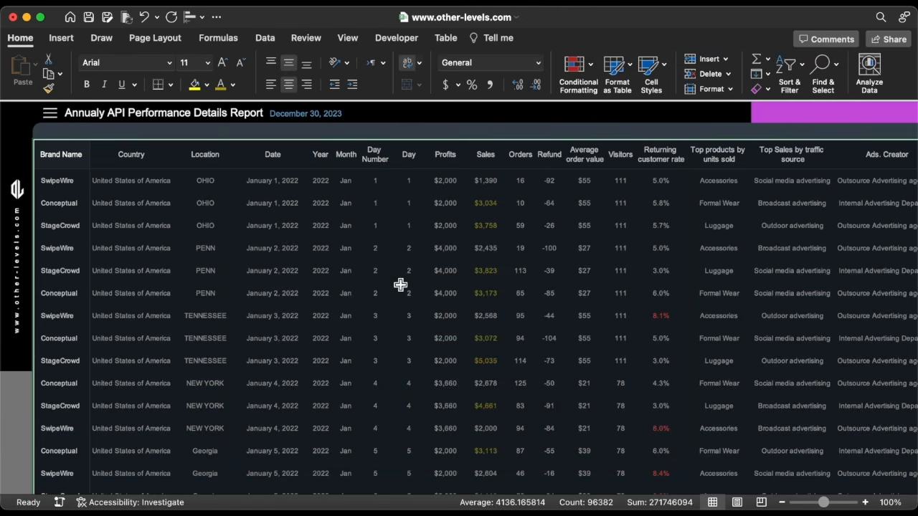
{"action": "left_click", "coordinate": [62, 155]}
{"action": "key", "text": "Left"}
{"action": "key", "text": "Up"}
{"action": "key", "text": "Up"}
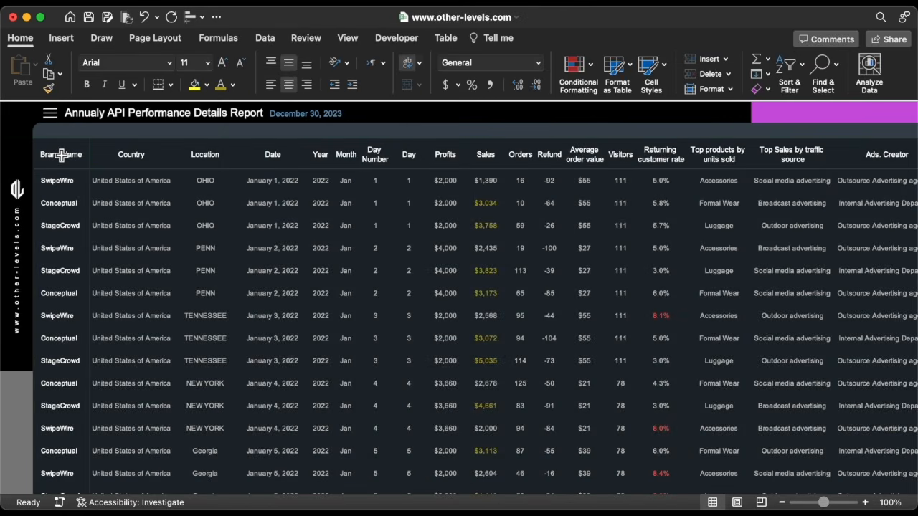
{"action": "left_click", "coordinate": [312, 38]}
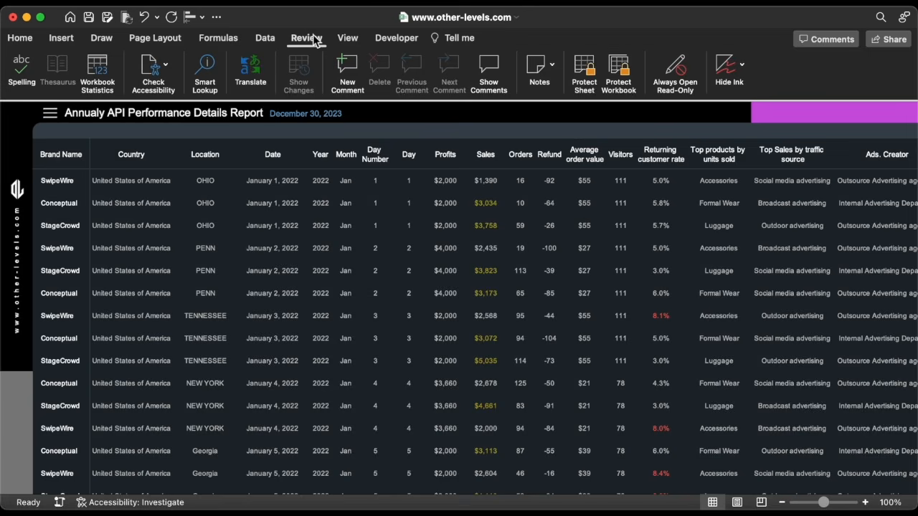
Protect the report sheet with a password, allowing only the chosen user actions
{"action": "left_click", "coordinate": [585, 68]}
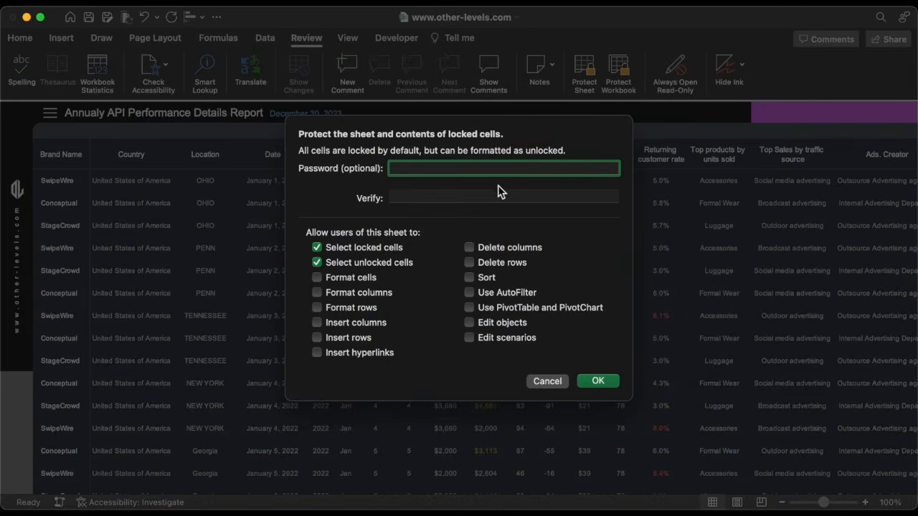
{"action": "type", "text": "123"}
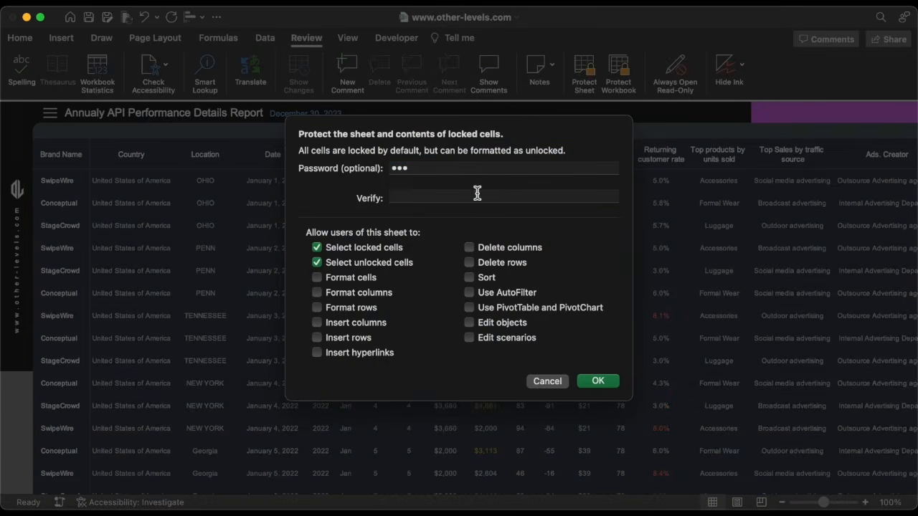
{"action": "left_click", "coordinate": [477, 194]}
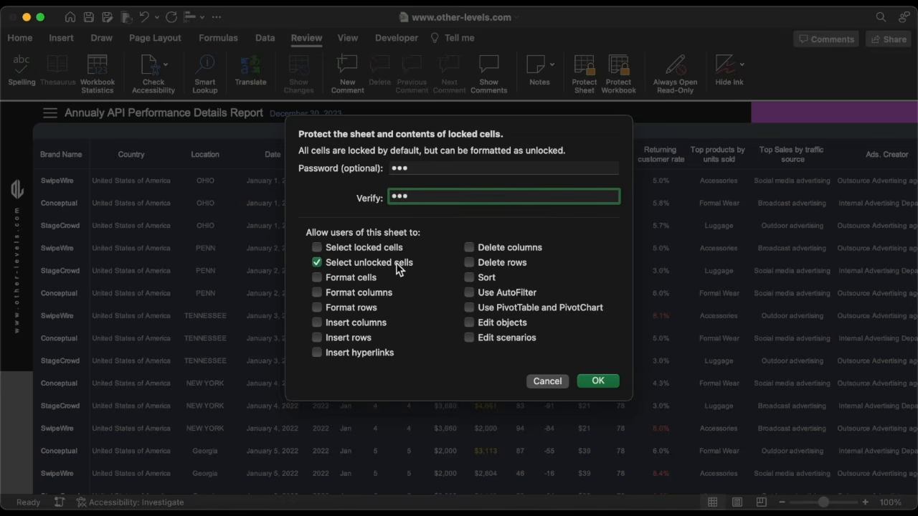
{"action": "left_click", "coordinate": [470, 293]}
{"action": "left_click", "coordinate": [470, 263]}
{"action": "left_click", "coordinate": [595, 382]}
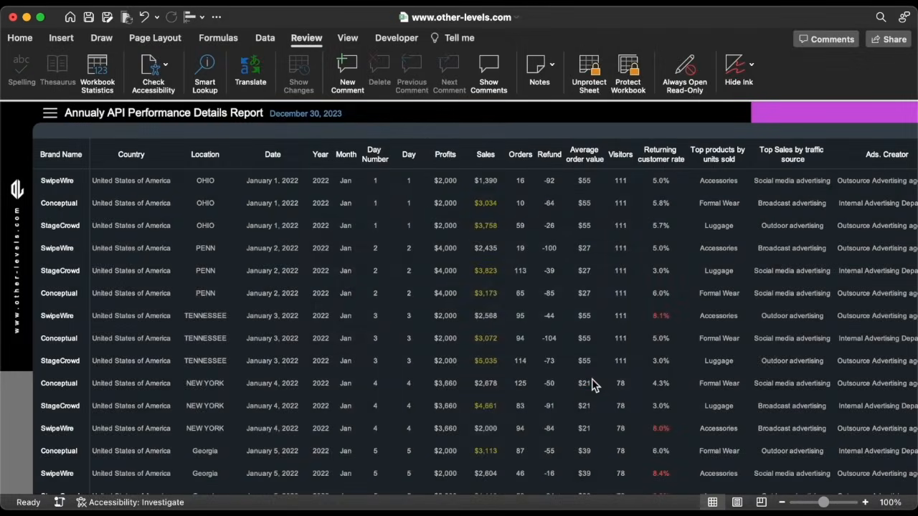
Test which header cells remain selectable, then return to the Executive Summary Dashboard
{"action": "left_click", "coordinate": [346, 152]}
{"action": "left_click", "coordinate": [286, 154]}
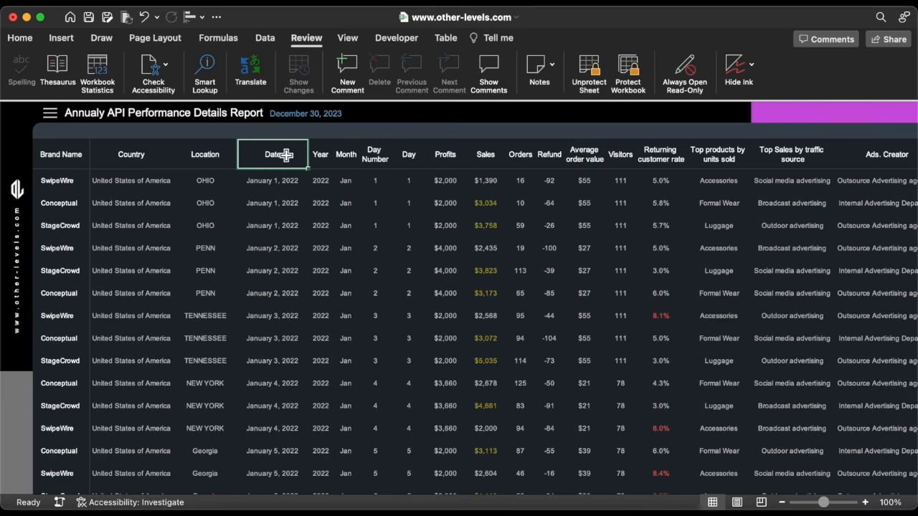
{"action": "left_click", "coordinate": [126, 147]}
{"action": "left_click", "coordinate": [48, 134]}
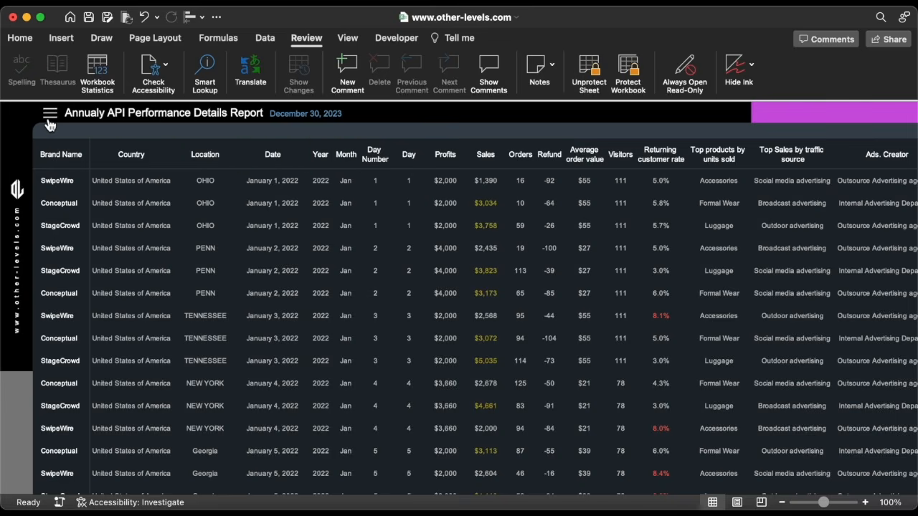
{"action": "left_click", "coordinate": [49, 125]}
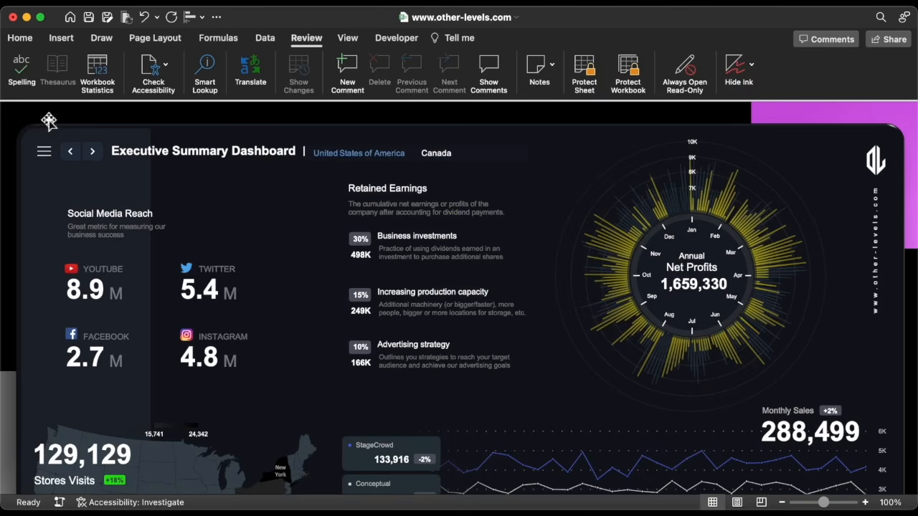
Protect the Executive Summary Dashboard sheet with a password
{"action": "left_click", "coordinate": [585, 66]}
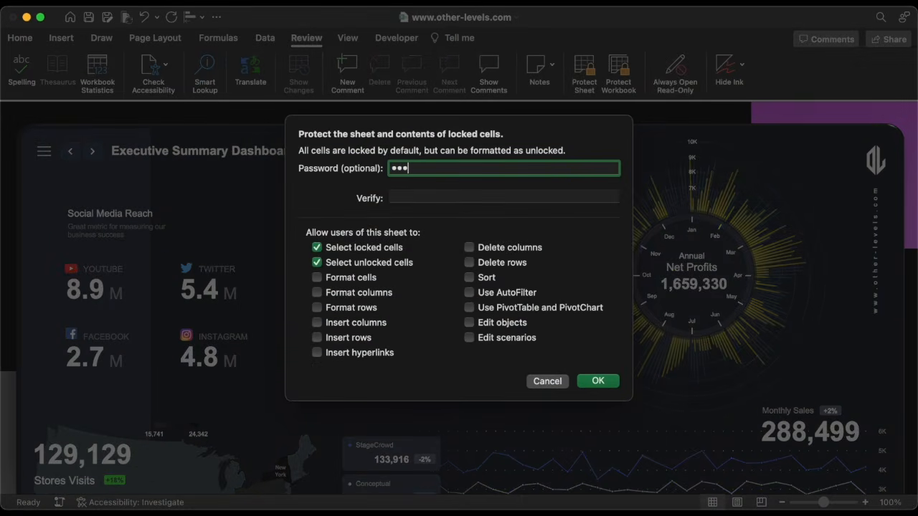
{"action": "left_click", "coordinate": [484, 194]}
{"action": "type", "text": "•"}
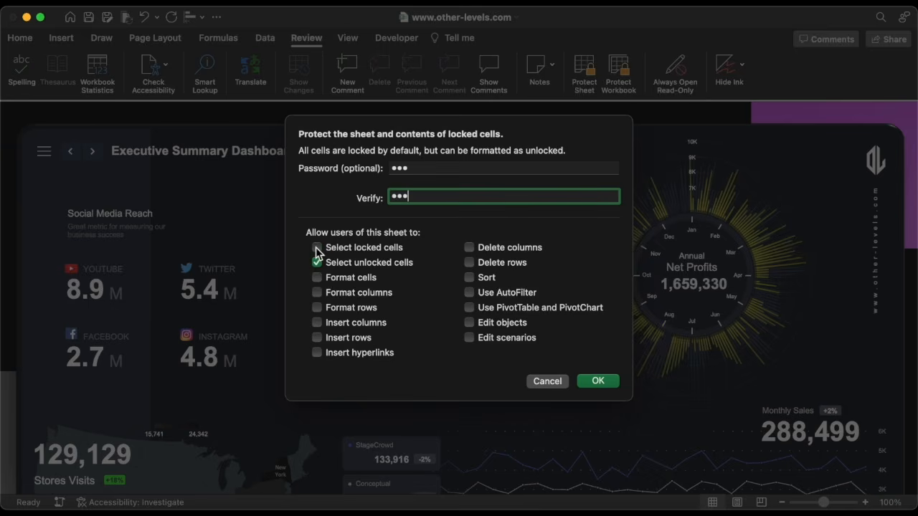
{"action": "left_click", "coordinate": [593, 381]}
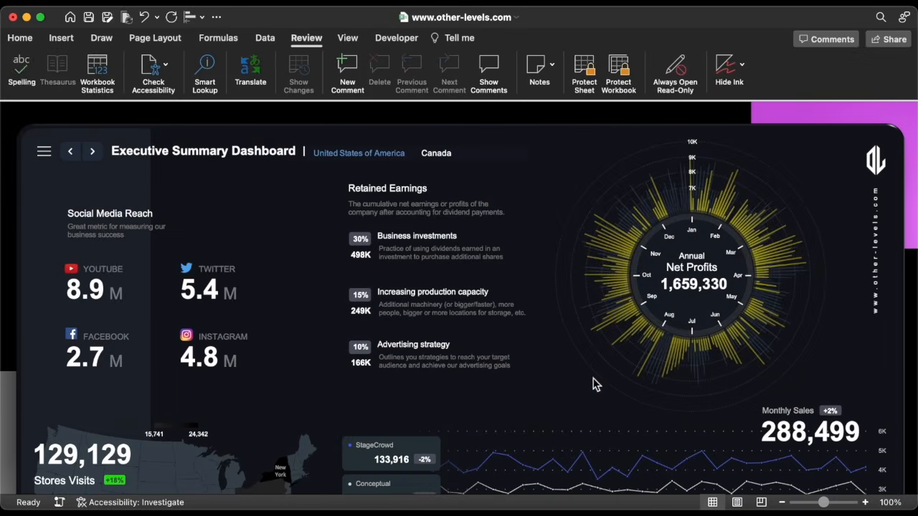
Test the Canada/United States of America and June/July slicers, then go to the next page
{"action": "left_click", "coordinate": [437, 158]}
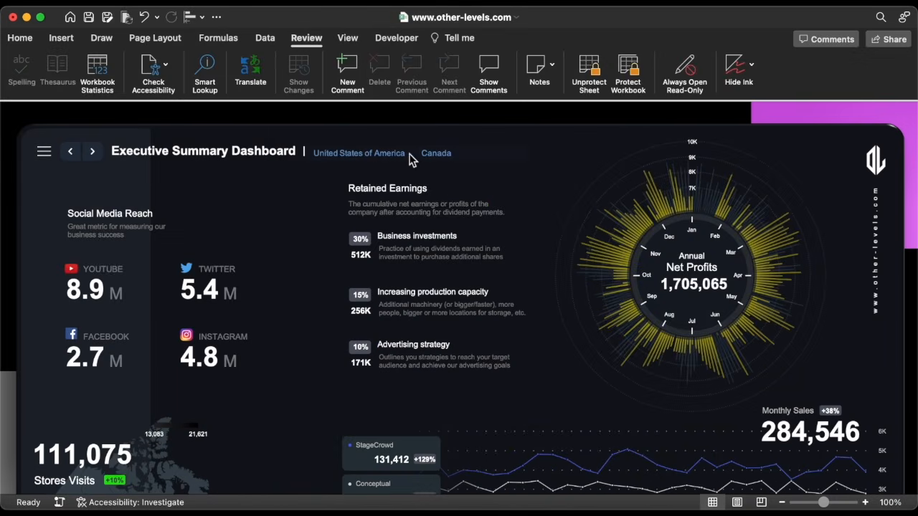
{"action": "left_click", "coordinate": [411, 160]}
{"action": "scroll", "coordinate": [432, 222], "scroll_direction": "down", "scroll_amount": 2}
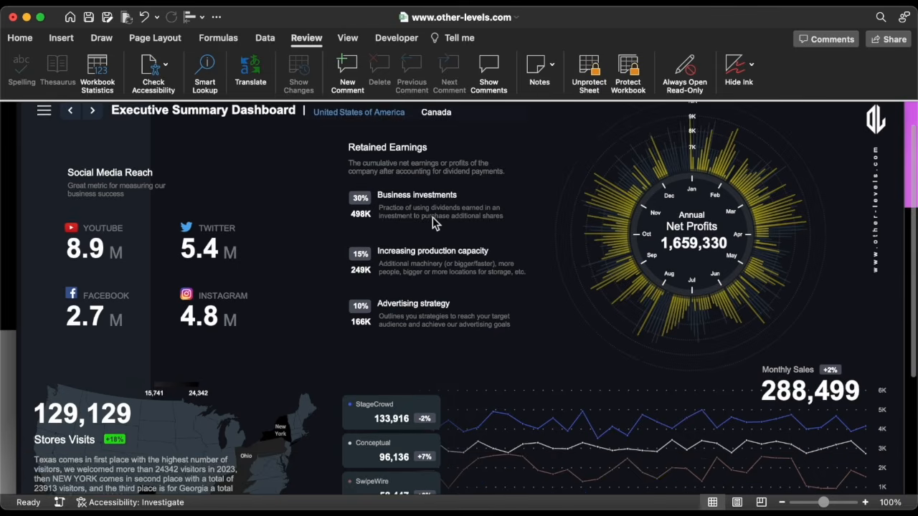
{"action": "scroll", "coordinate": [433, 222], "scroll_direction": "down", "scroll_amount": 2}
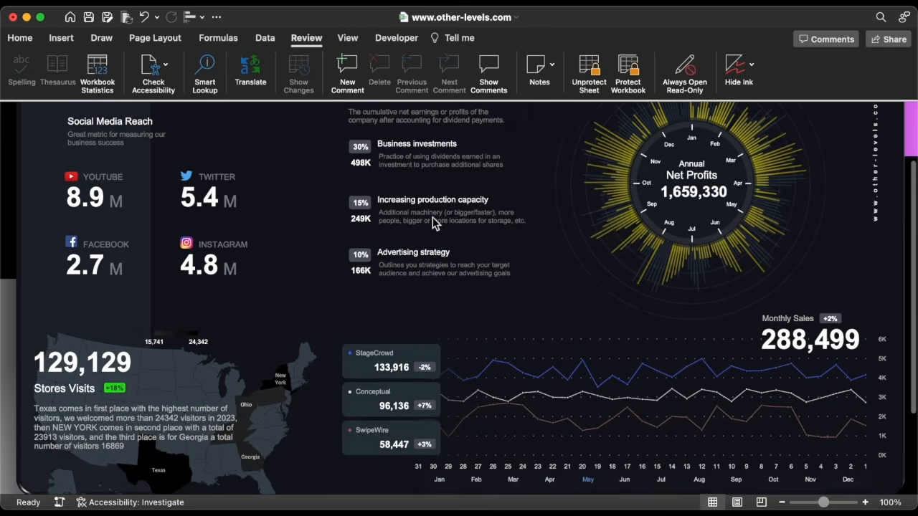
{"action": "left_click", "coordinate": [625, 479]}
{"action": "left_click", "coordinate": [660, 481]}
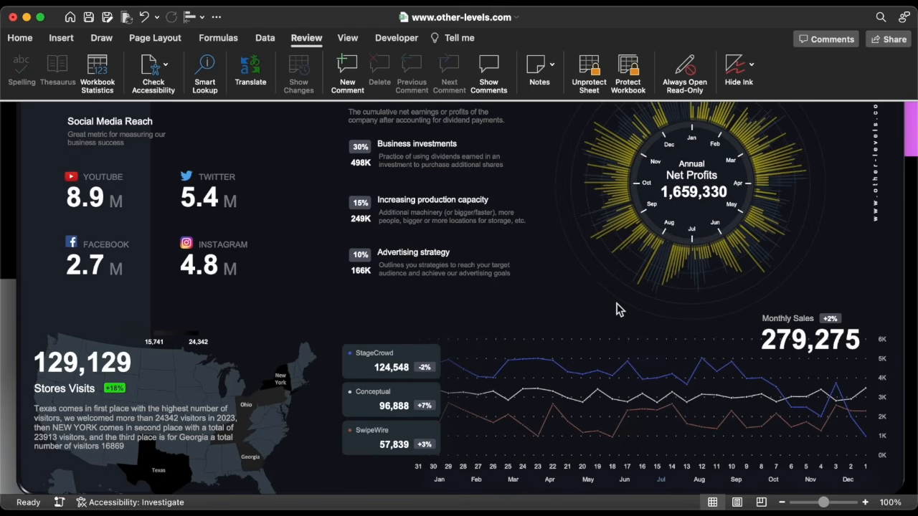
{"action": "scroll", "coordinate": [617, 310], "scroll_direction": "up", "scroll_amount": 4}
{"action": "left_click", "coordinate": [92, 151]}
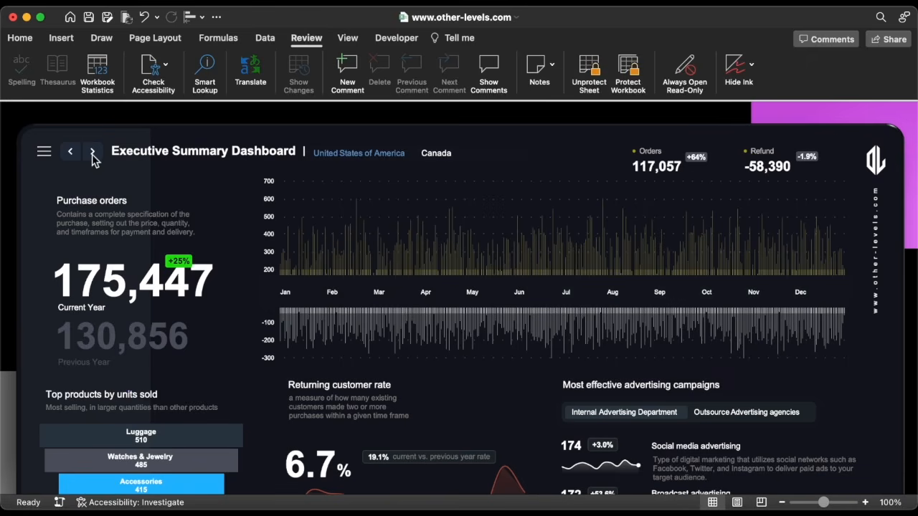
Password-protect the Purchase orders sheet, disallowing selection of locked cells
{"action": "left_click", "coordinate": [583, 72]}
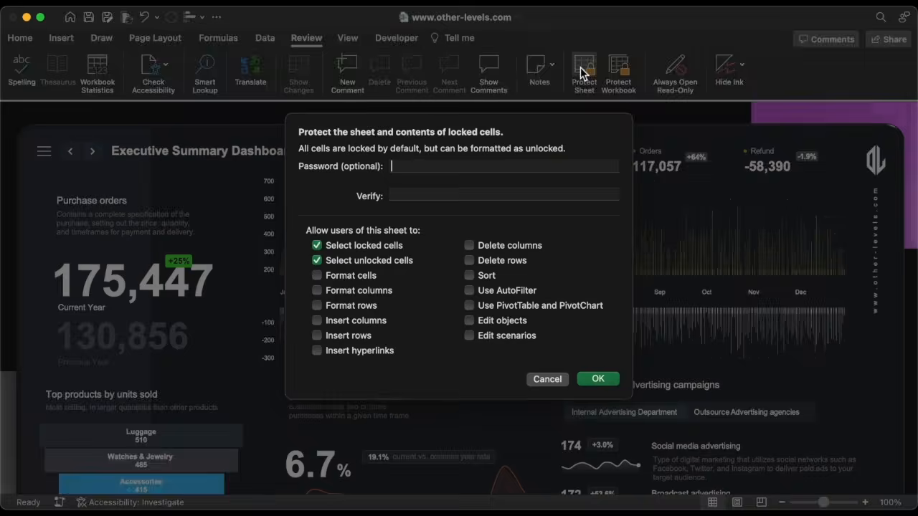
{"action": "type", "text": "••"}
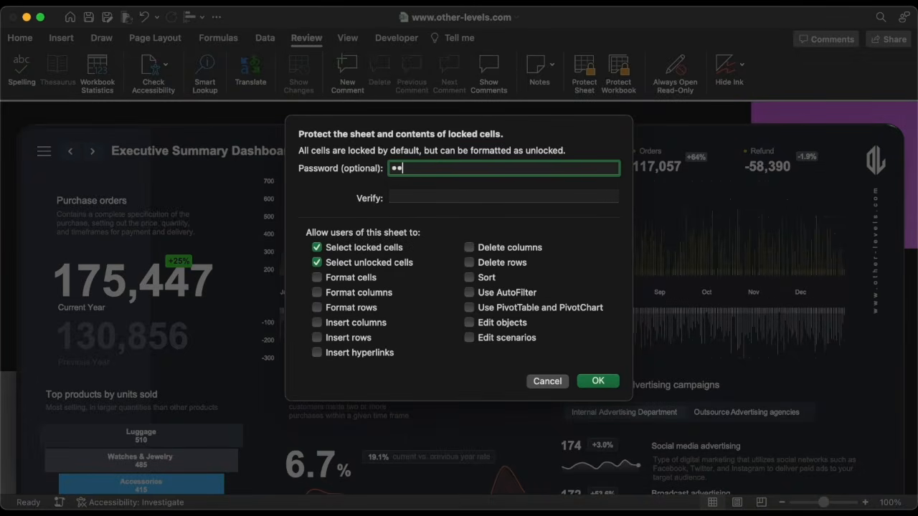
{"action": "type", "text": "•"}
{"action": "left_click", "coordinate": [422, 197]}
{"action": "type", "text": "•••"}
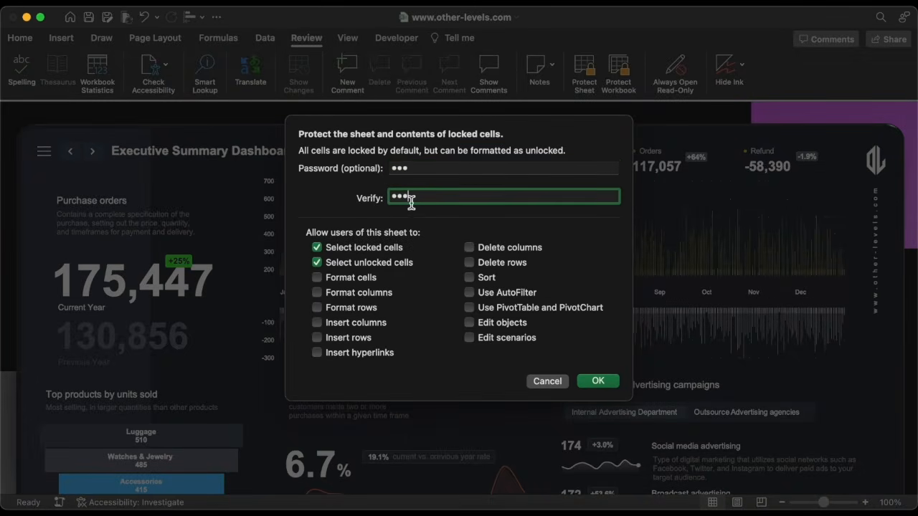
{"action": "left_click", "coordinate": [316, 247]}
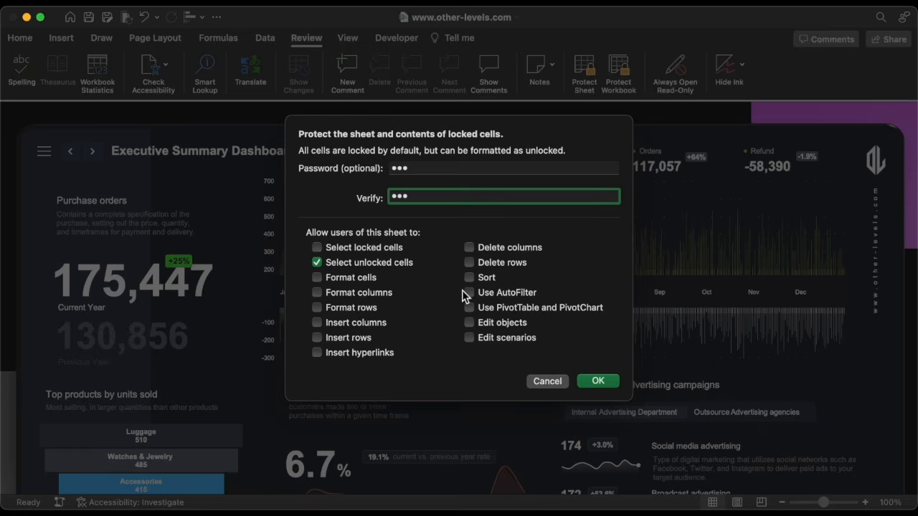
{"action": "left_click", "coordinate": [608, 379]}
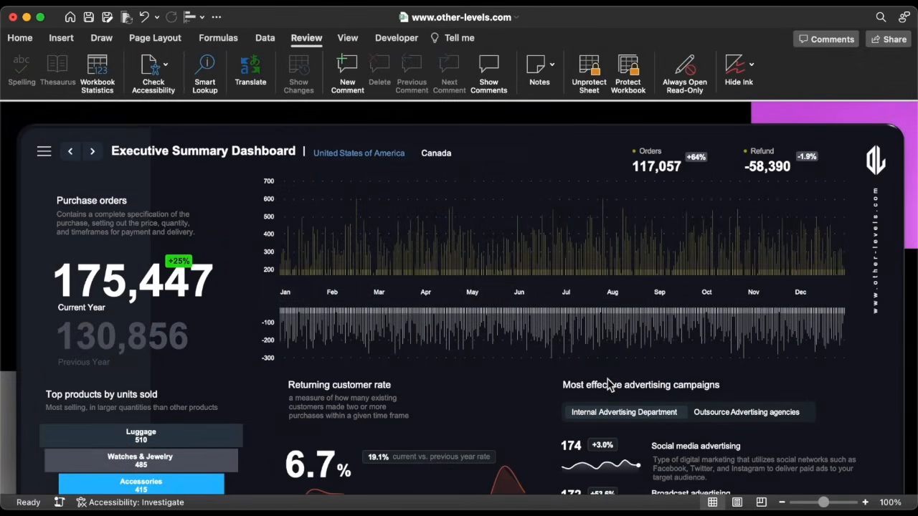
Navigate back to the Executive Summary Dashboard and collapse the ribbon
{"action": "left_click", "coordinate": [75, 154]}
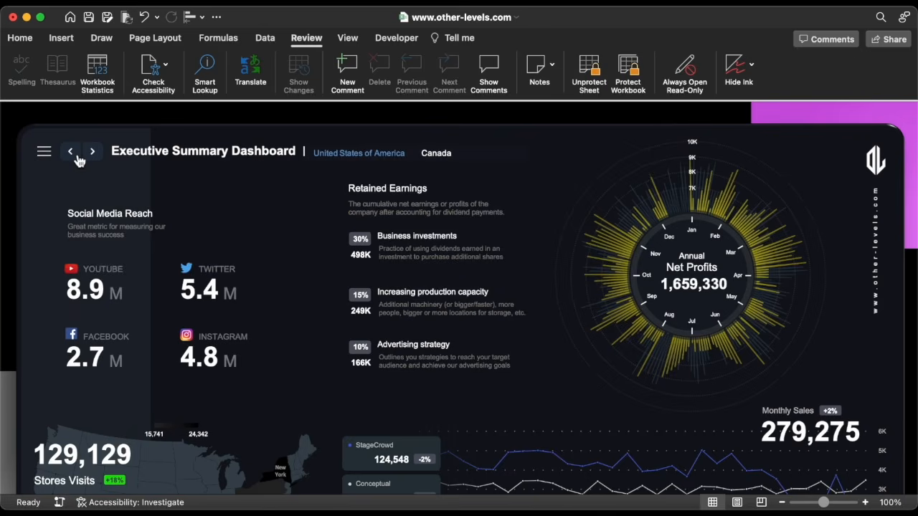
{"action": "left_click", "coordinate": [43, 153]}
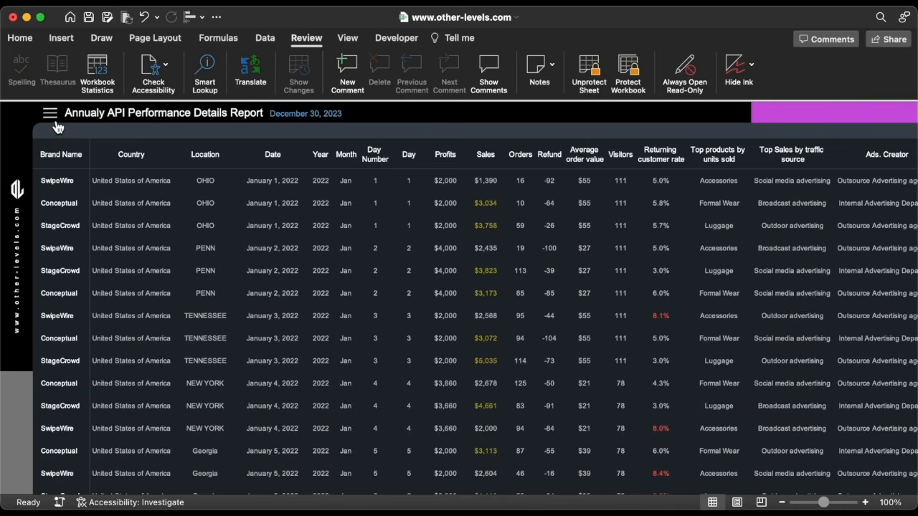
{"action": "left_click", "coordinate": [55, 117]}
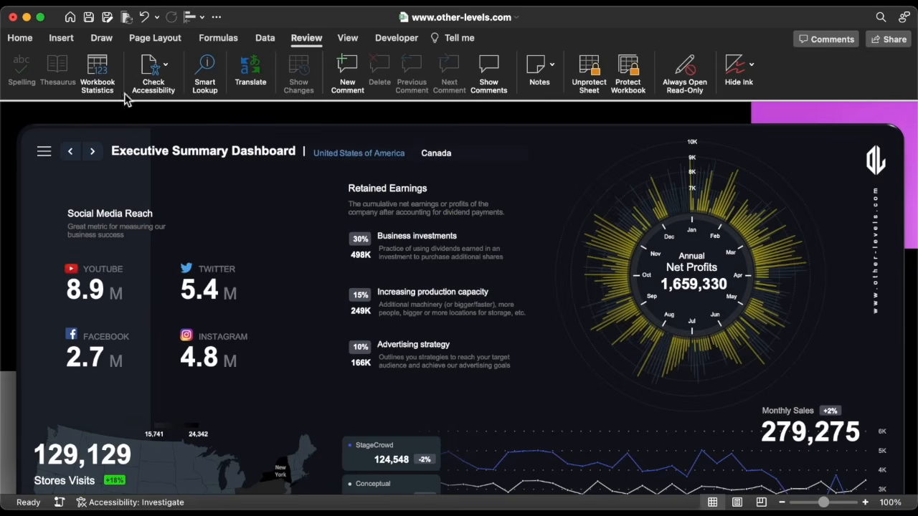
{"action": "left_click", "coordinate": [299, 42]}
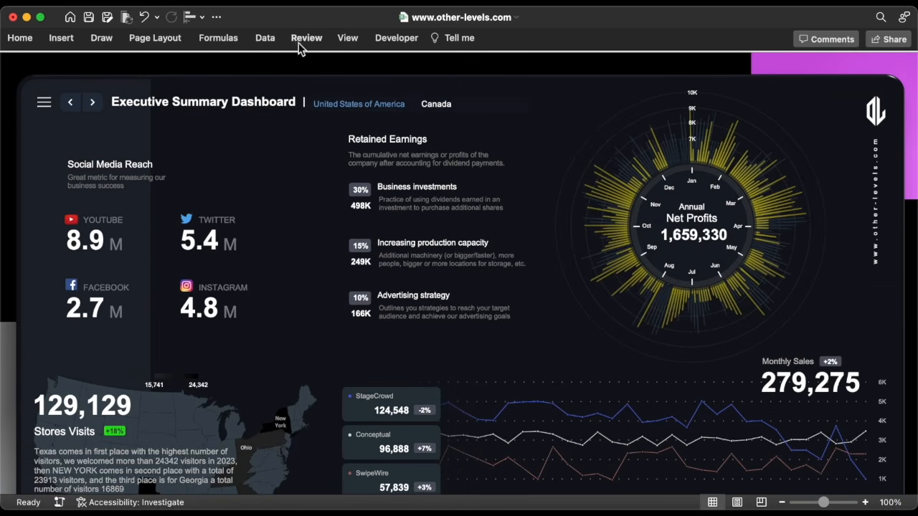
Go full screen and toggle Canada and United States of America on both dashboard pages
{"action": "left_click", "coordinate": [58, 40]}
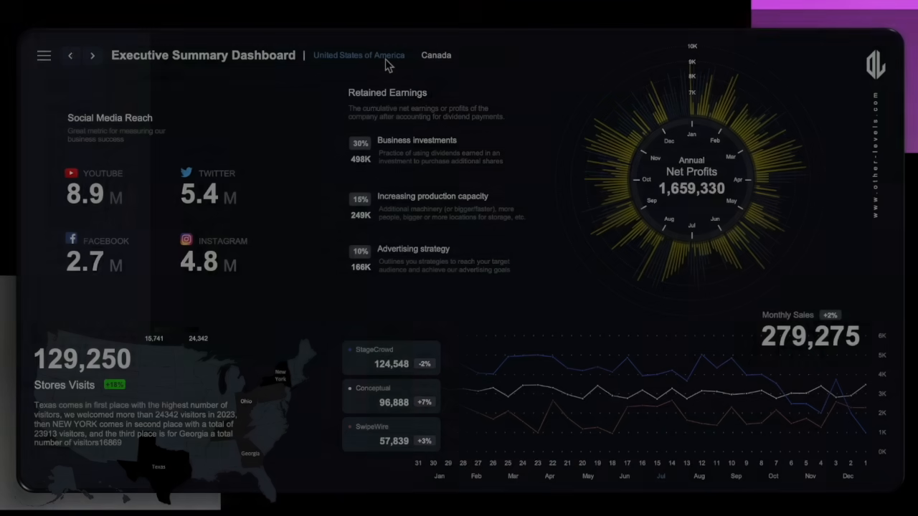
{"action": "left_click", "coordinate": [435, 56]}
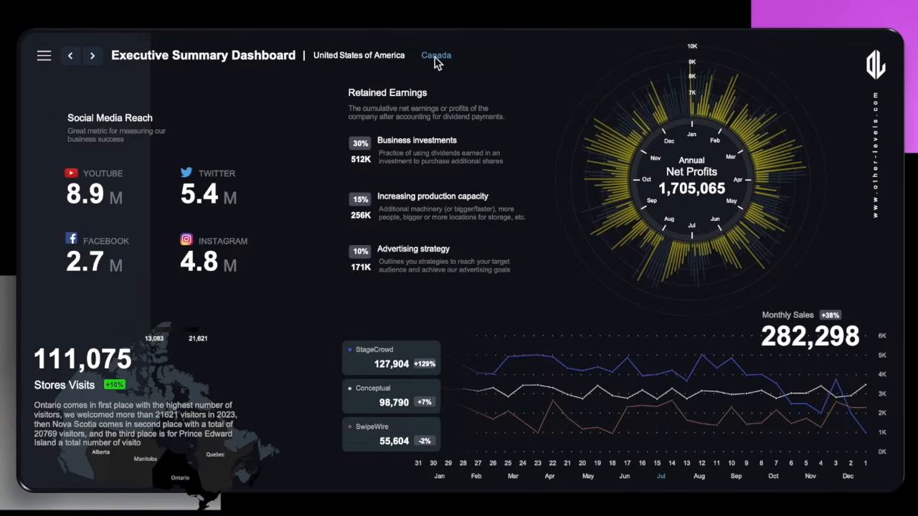
{"action": "left_click", "coordinate": [391, 62]}
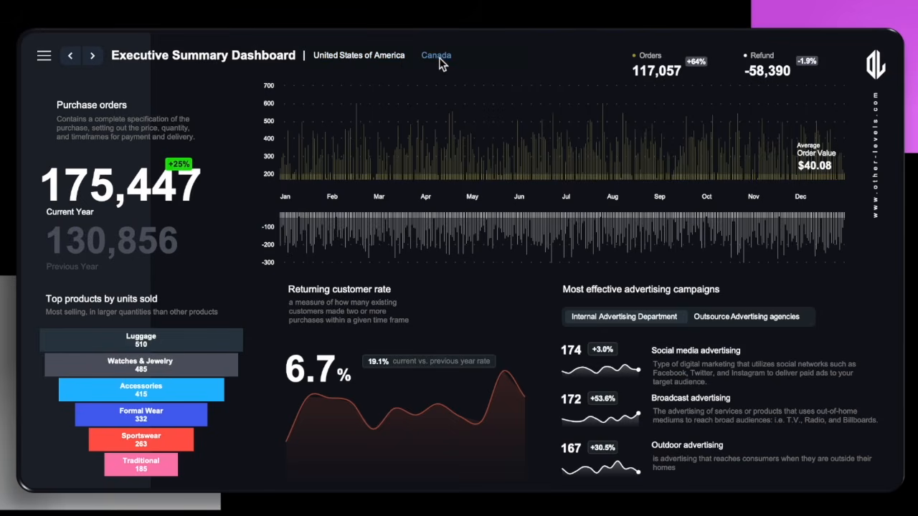
{"action": "left_click", "coordinate": [439, 57]}
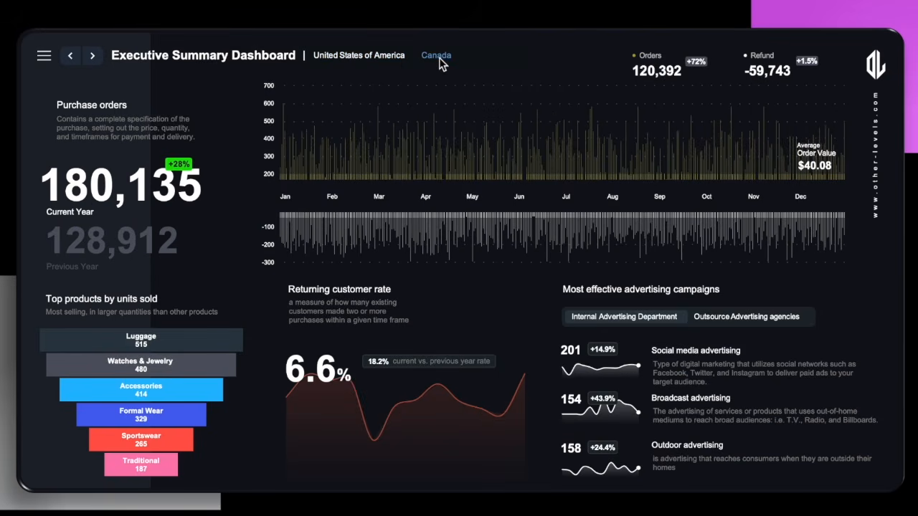
{"action": "left_click", "coordinate": [381, 57]}
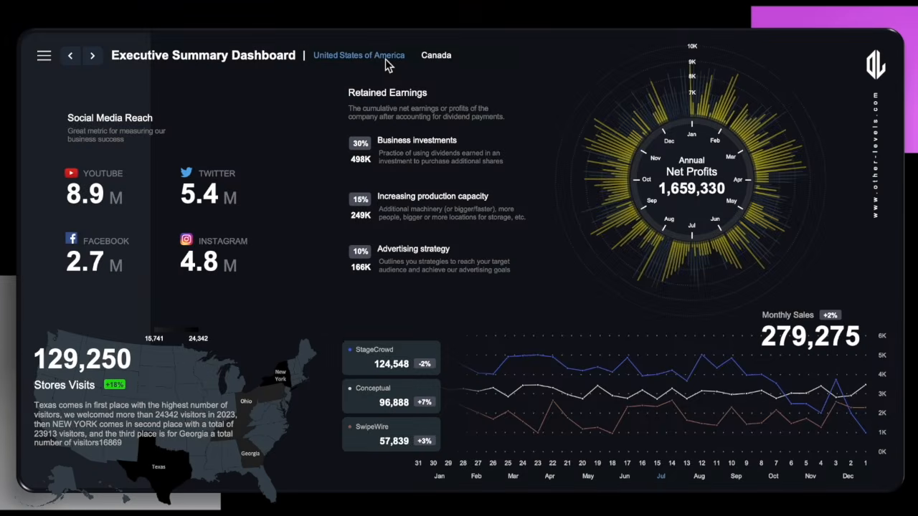
{"action": "left_click", "coordinate": [434, 57]}
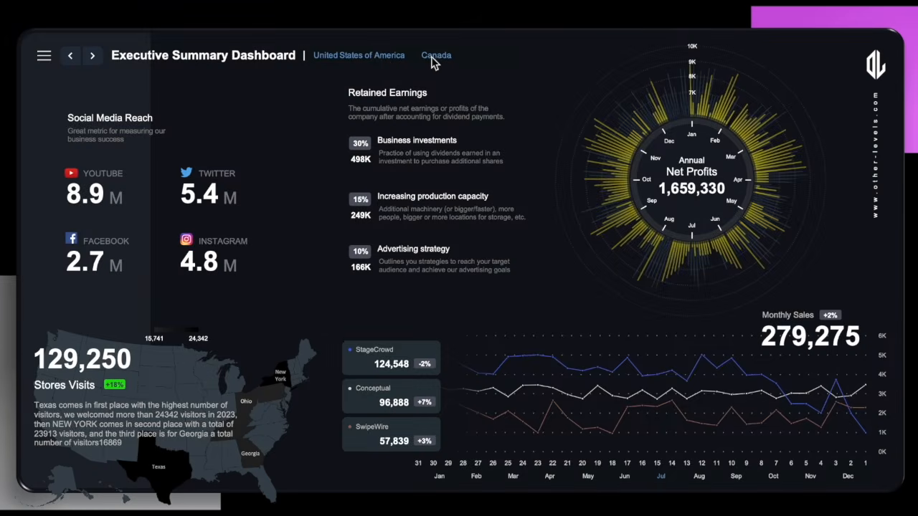